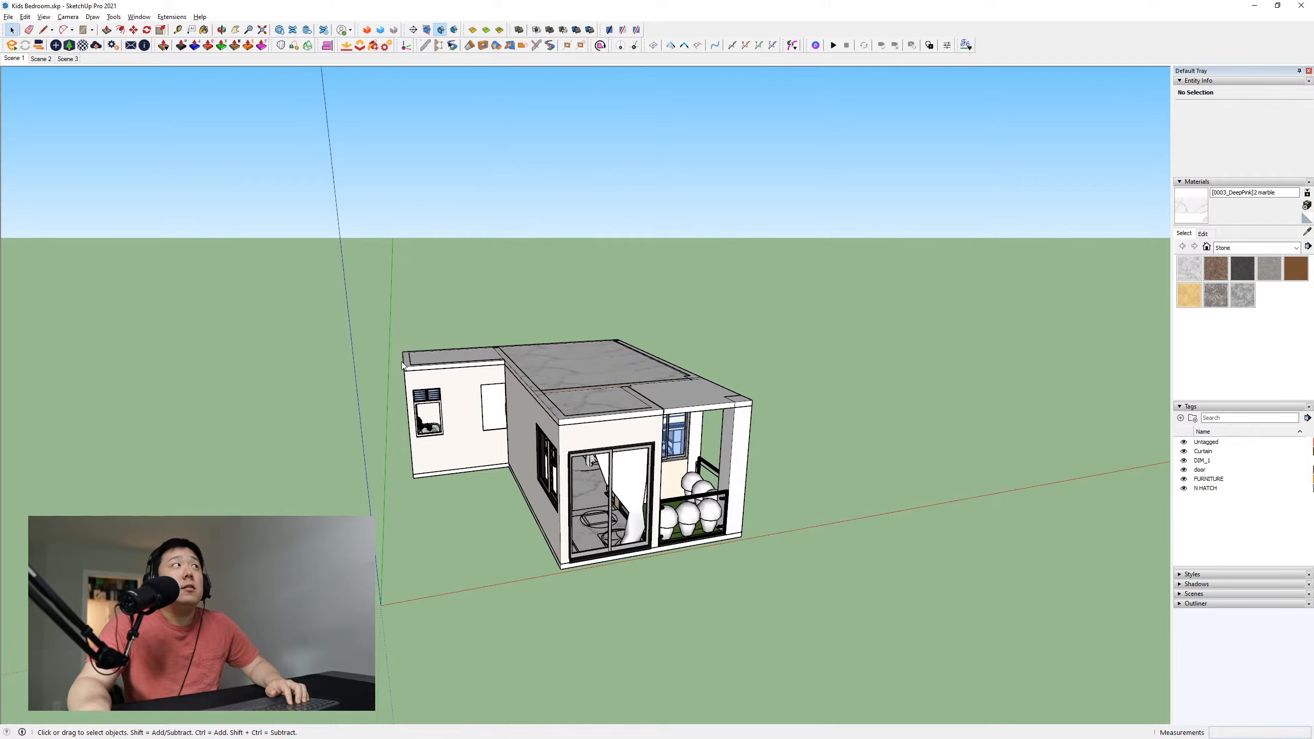
View the bedroom model from saved Scenes 1, 2 and 3
left_click(420, 369)
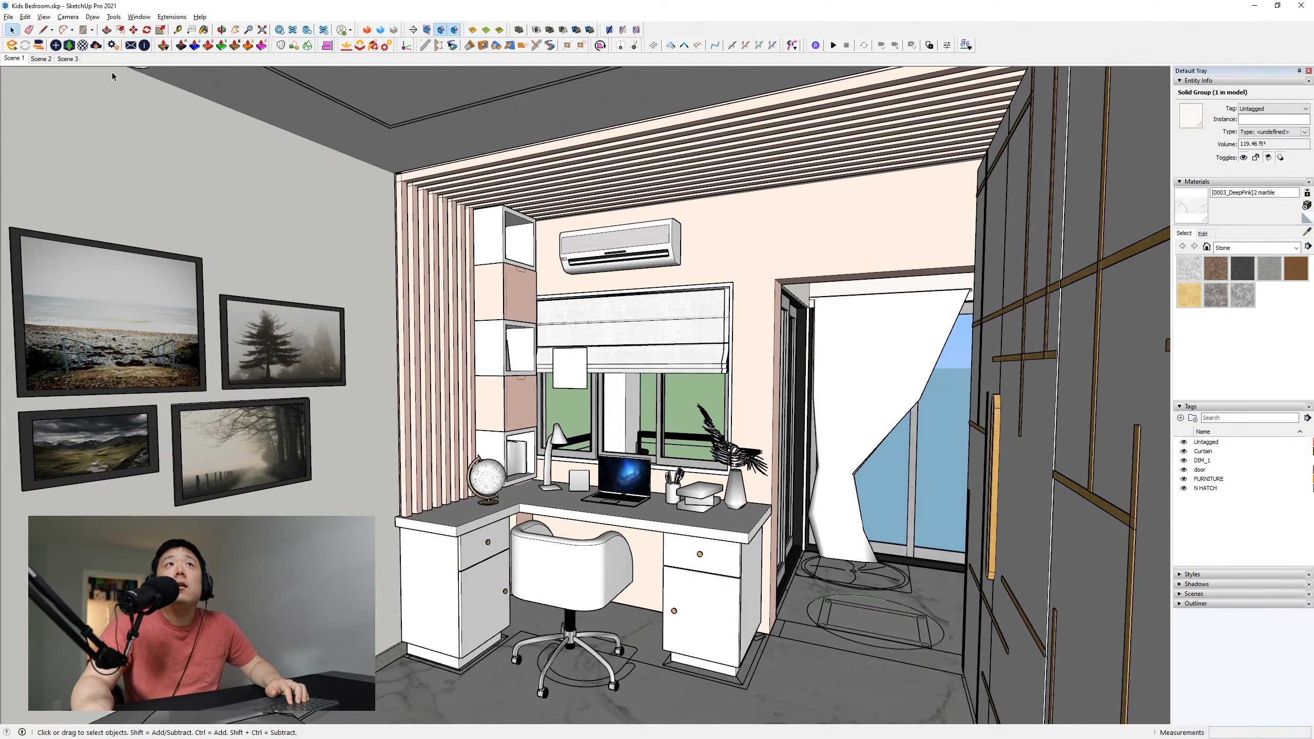
left_click(41, 59)
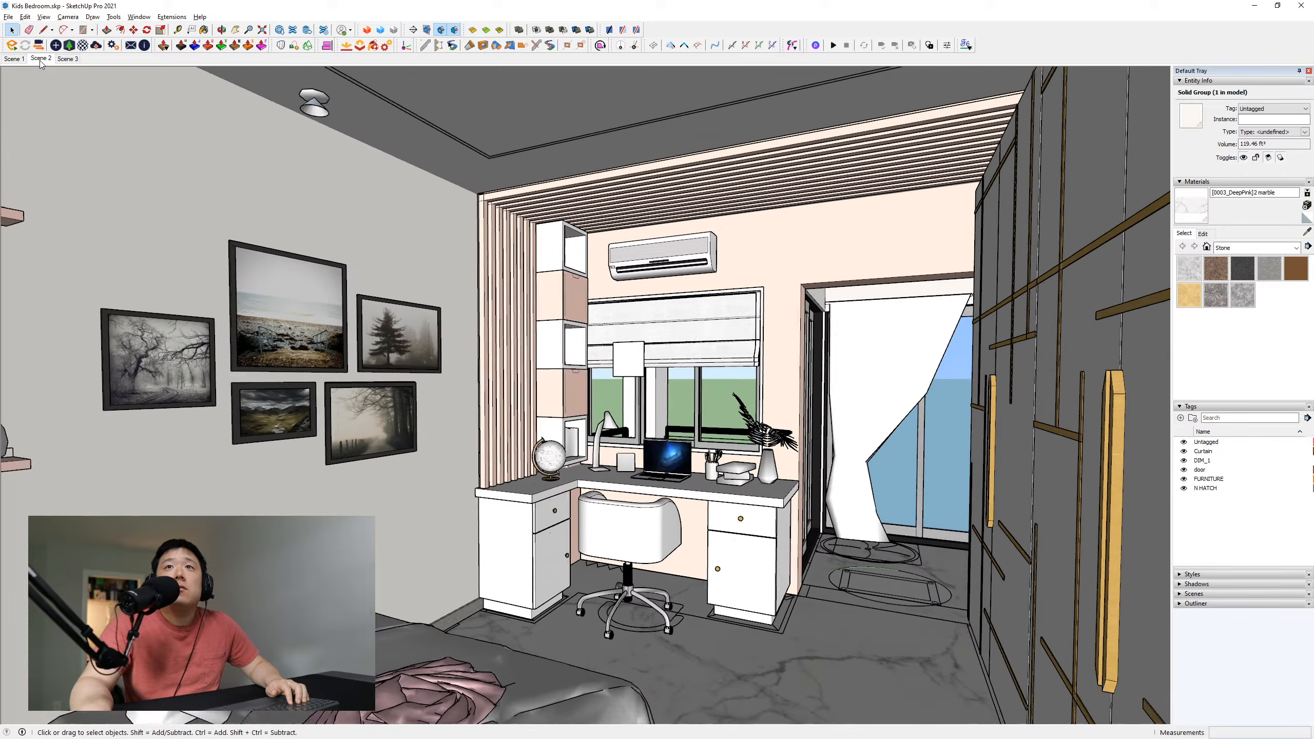
left_click(70, 60)
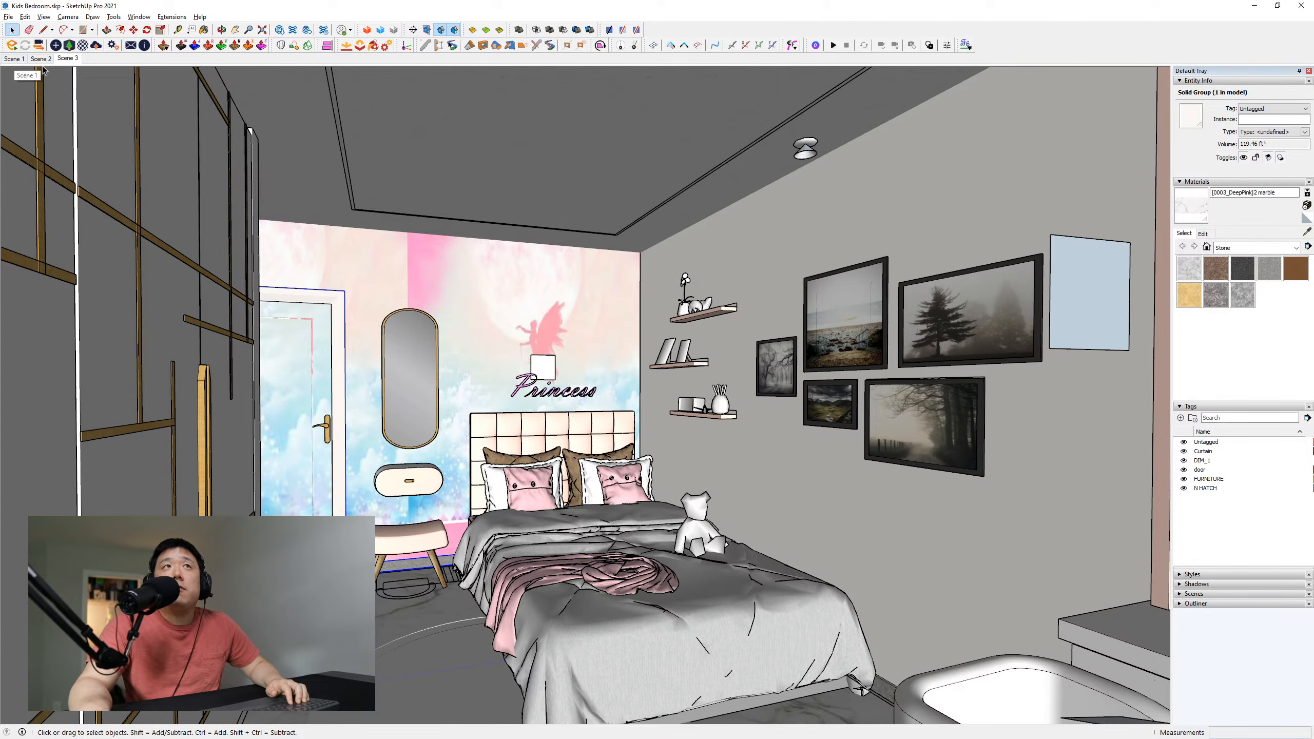
Check the scene transition and scene delay settings in the model's animation options
left_click(131, 17)
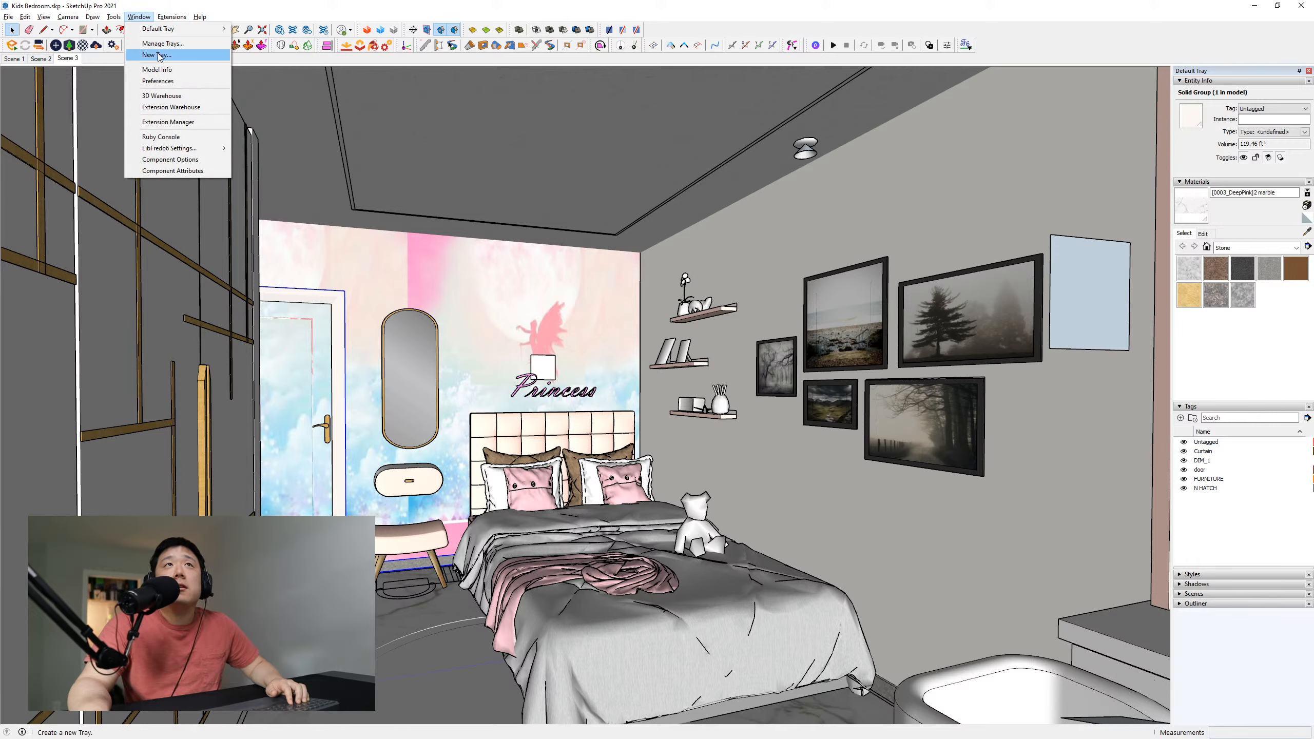
left_click(165, 68)
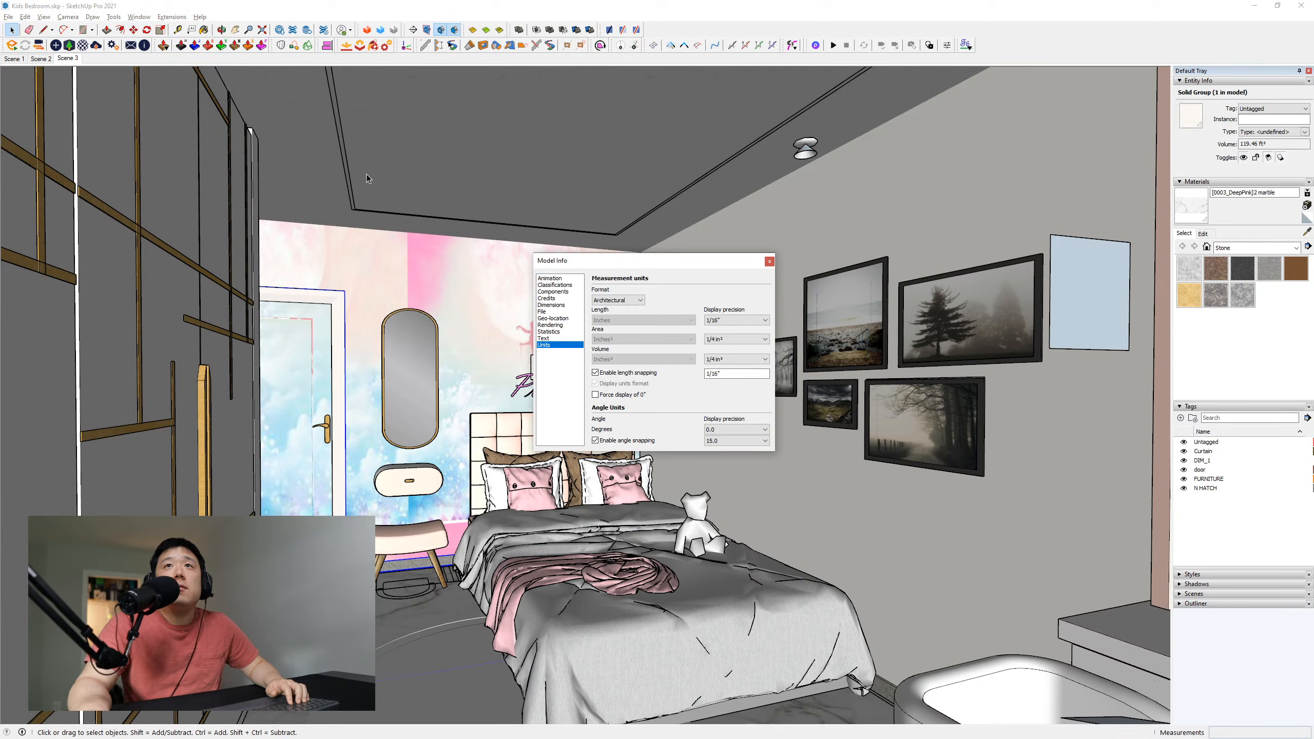
left_click(561, 279)
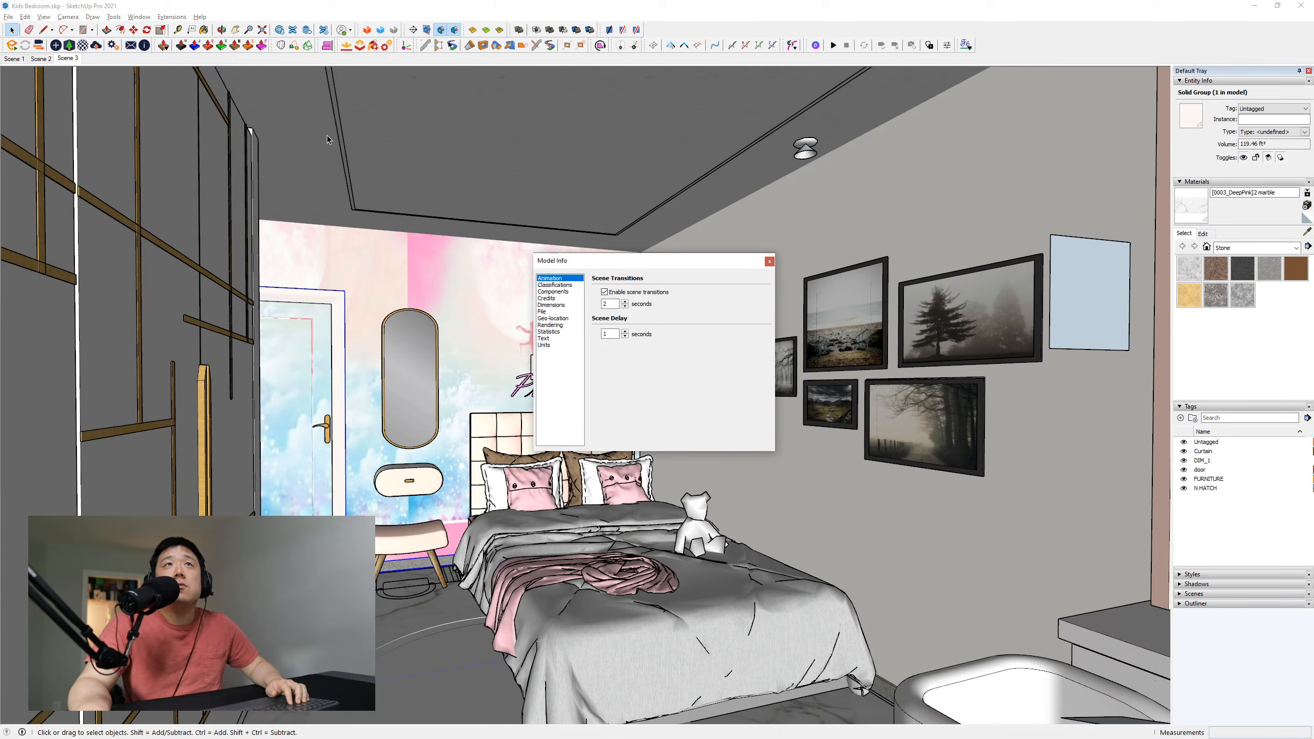
left_click(138, 17)
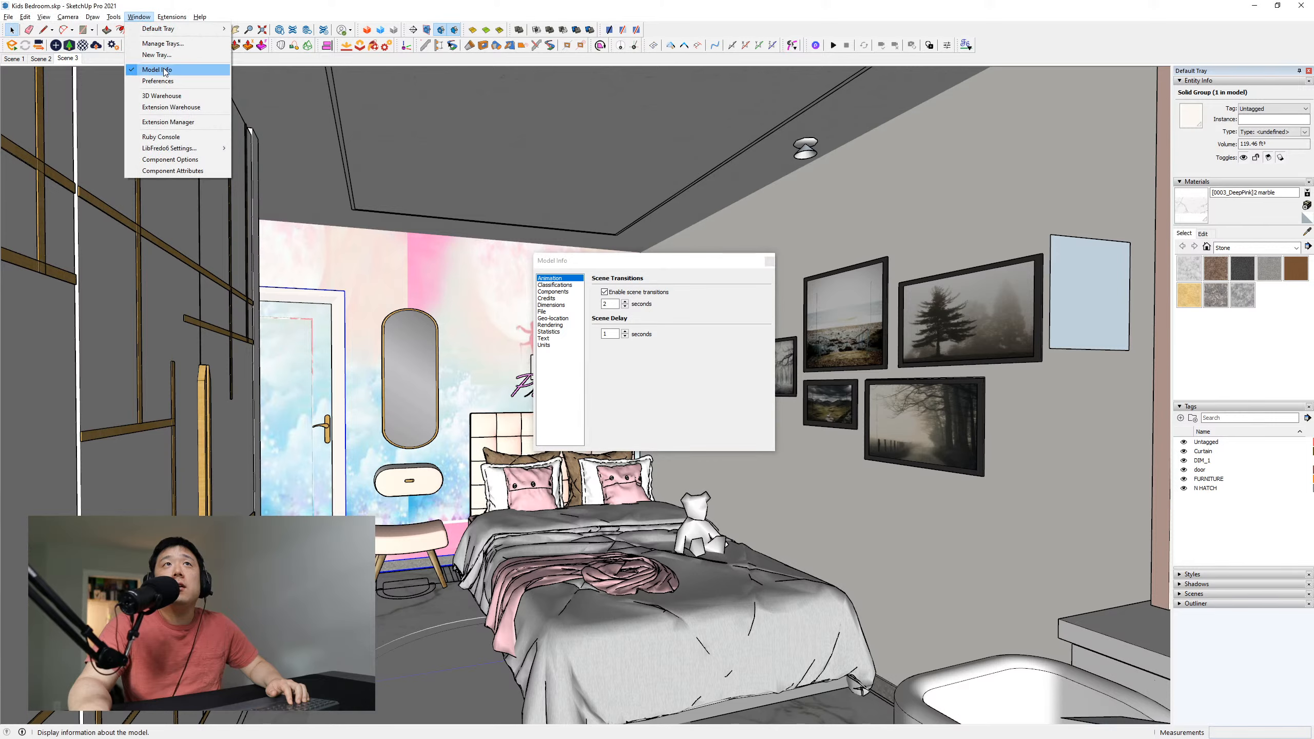
left_click(663, 264)
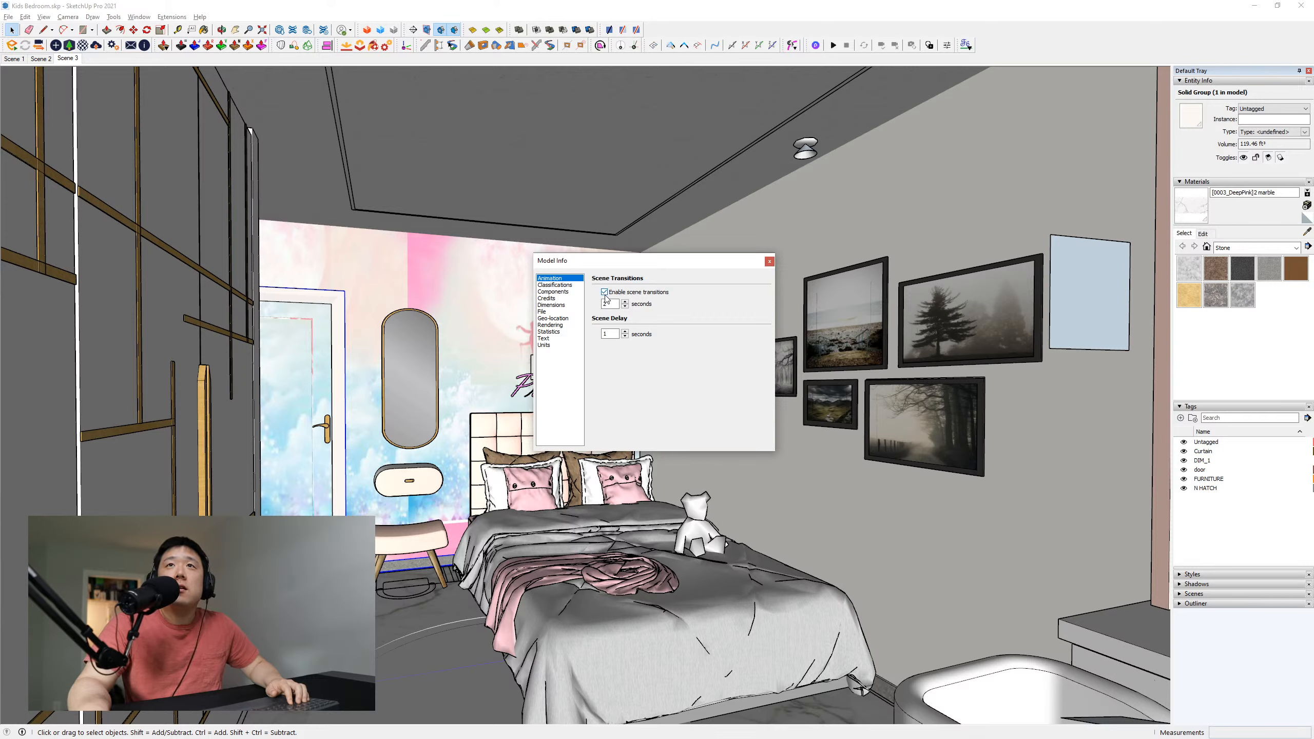
left_click(770, 261)
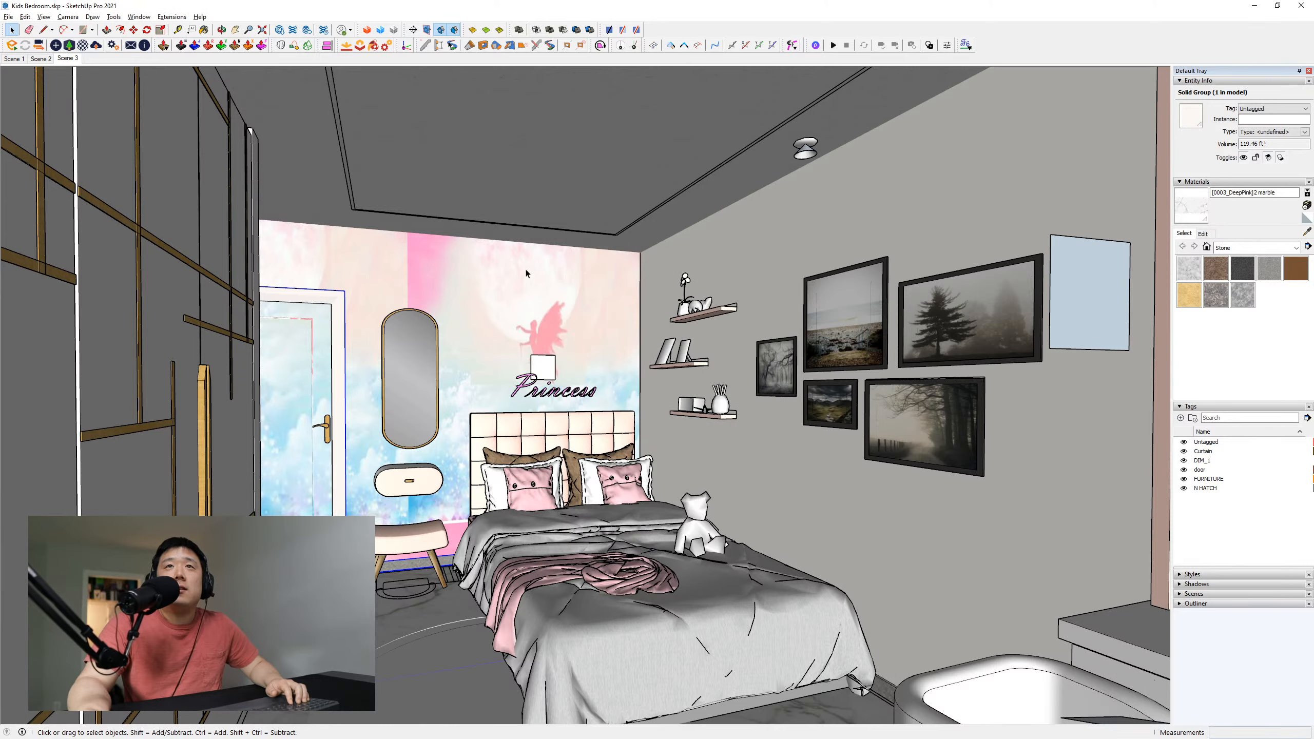
Switch among the three saved scenes to preview the camera transitions, ending on Scene 1
left_click(41, 59)
left_click(21, 59)
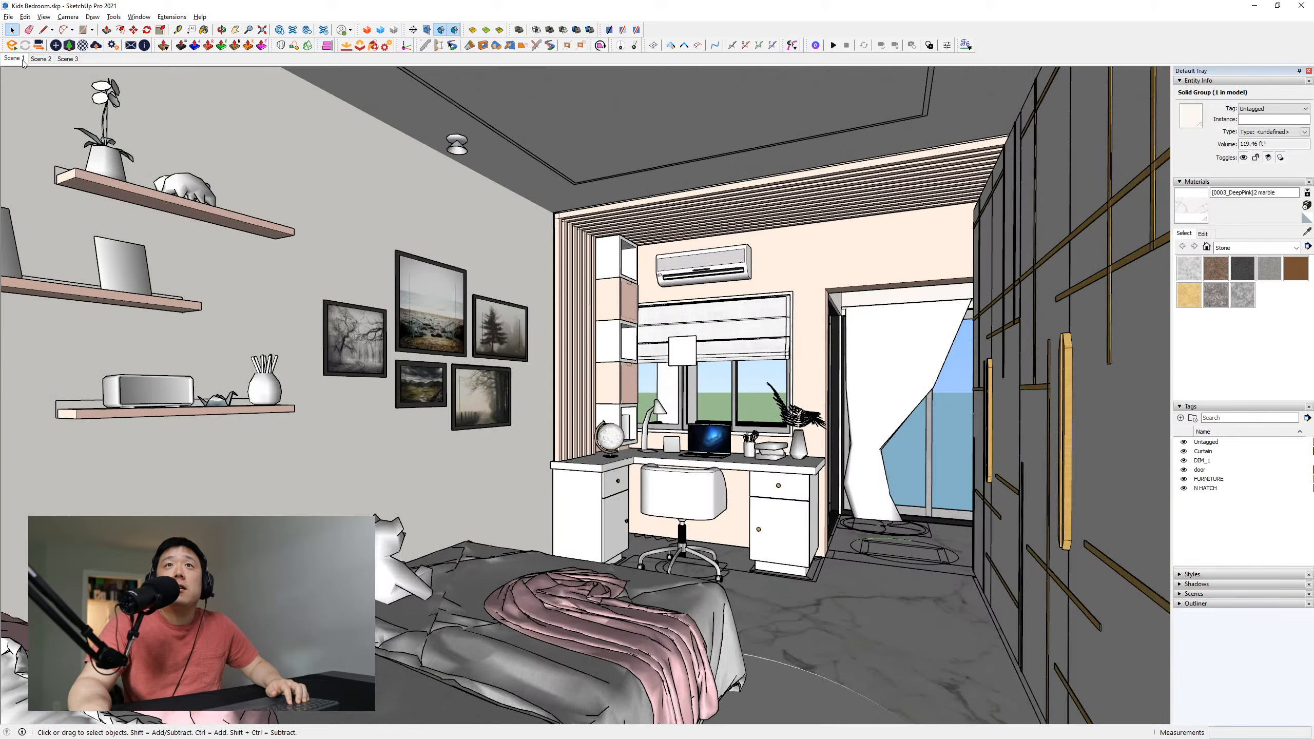
left_click(41, 59)
left_click(67, 59)
left_click(42, 59)
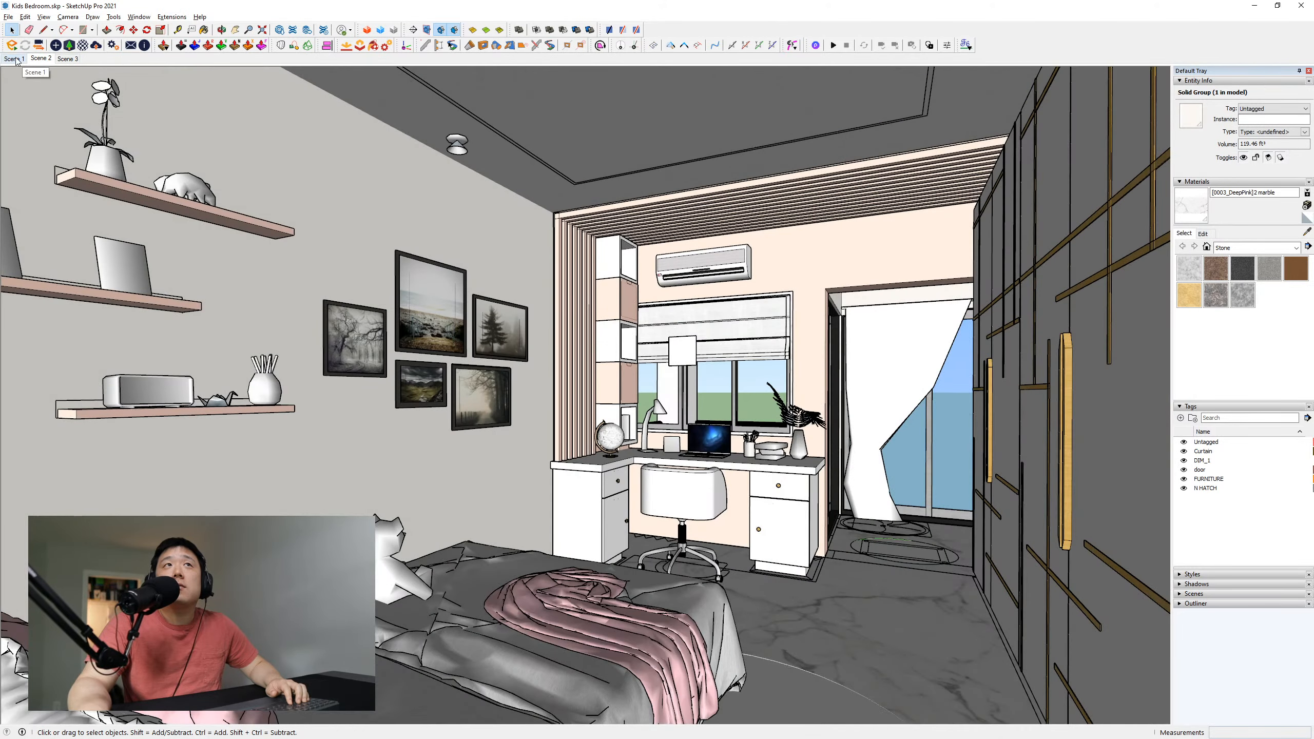
left_click(13, 58)
Save the model under a new name on the Desktop as Kids Bedroom 01.skp
left_click(8, 16)
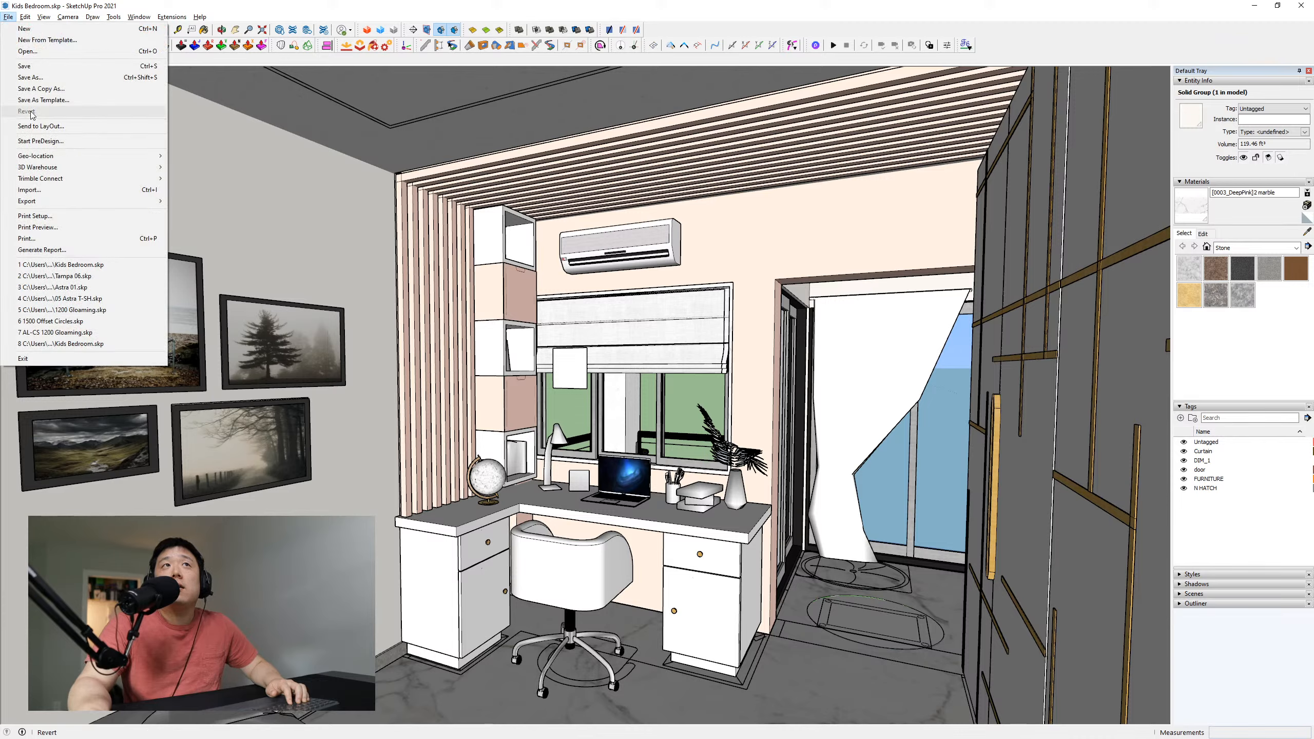
left_click(31, 77)
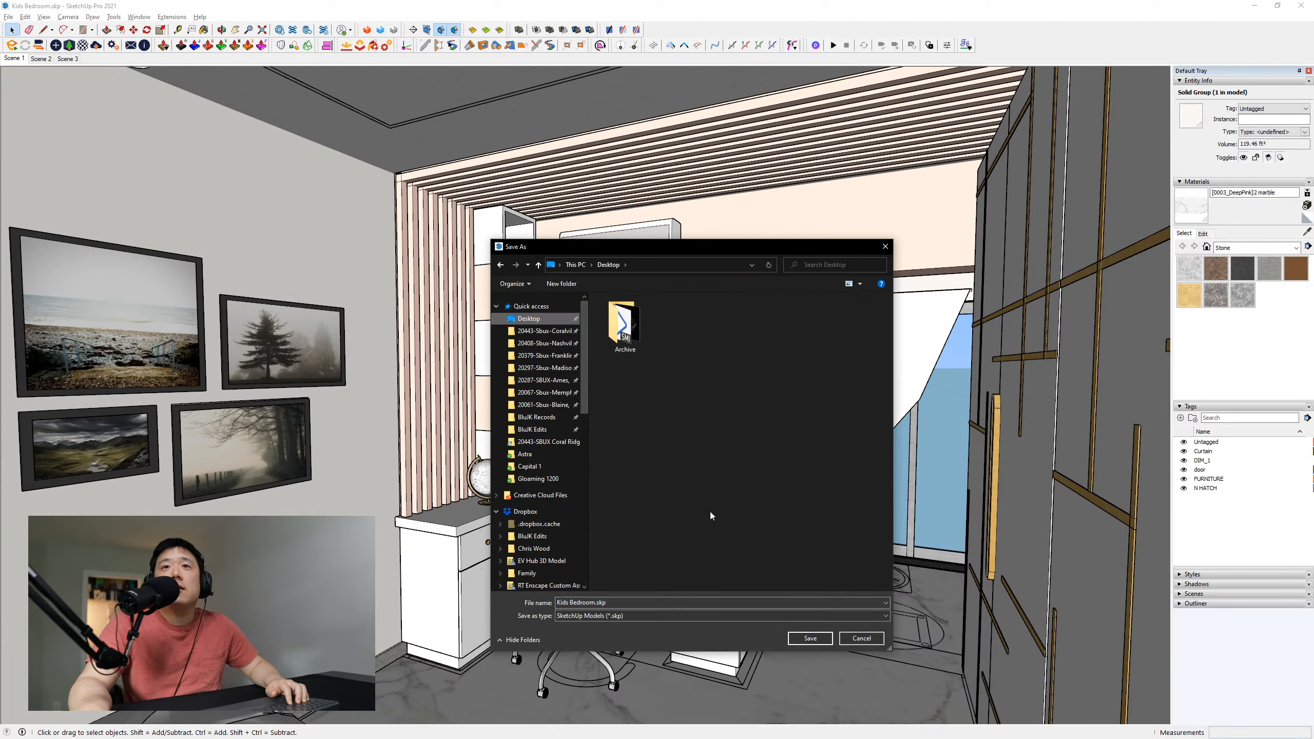
left_click(719, 602)
key("Right")
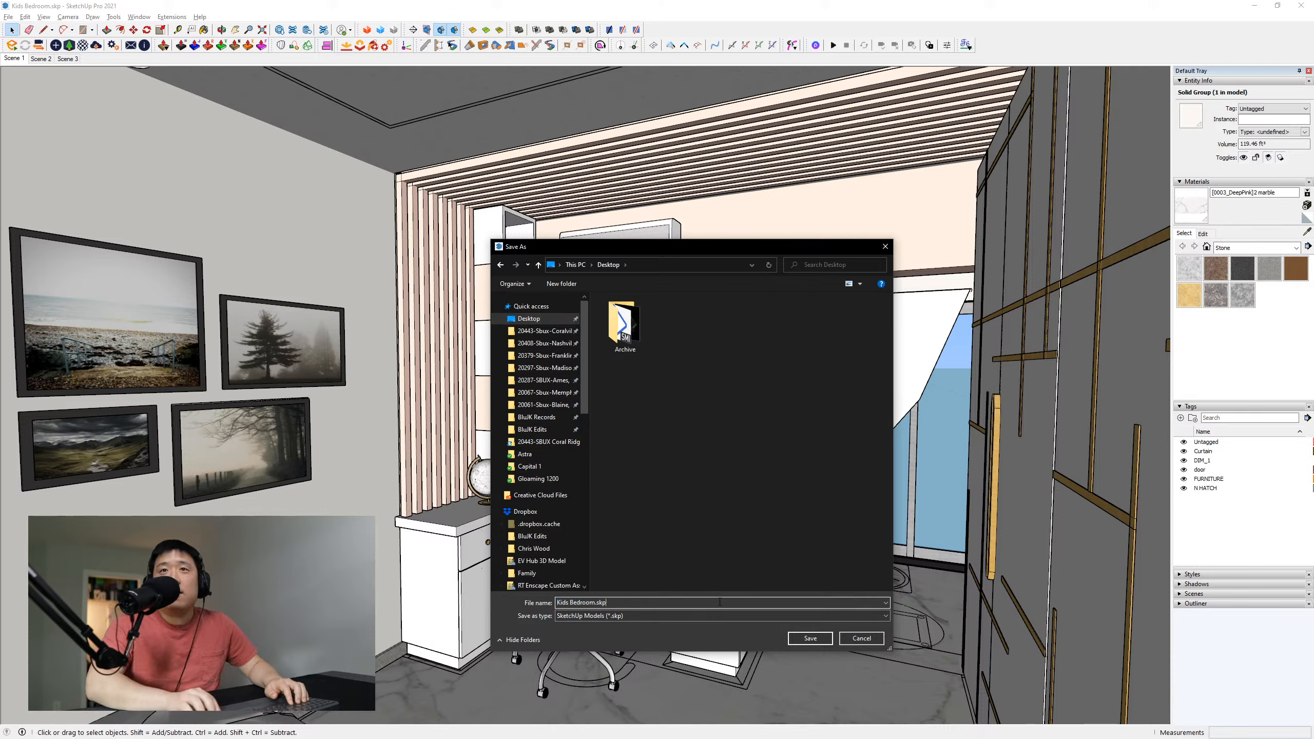
key("Left")
key("Left")
key("Left")
key("Left")
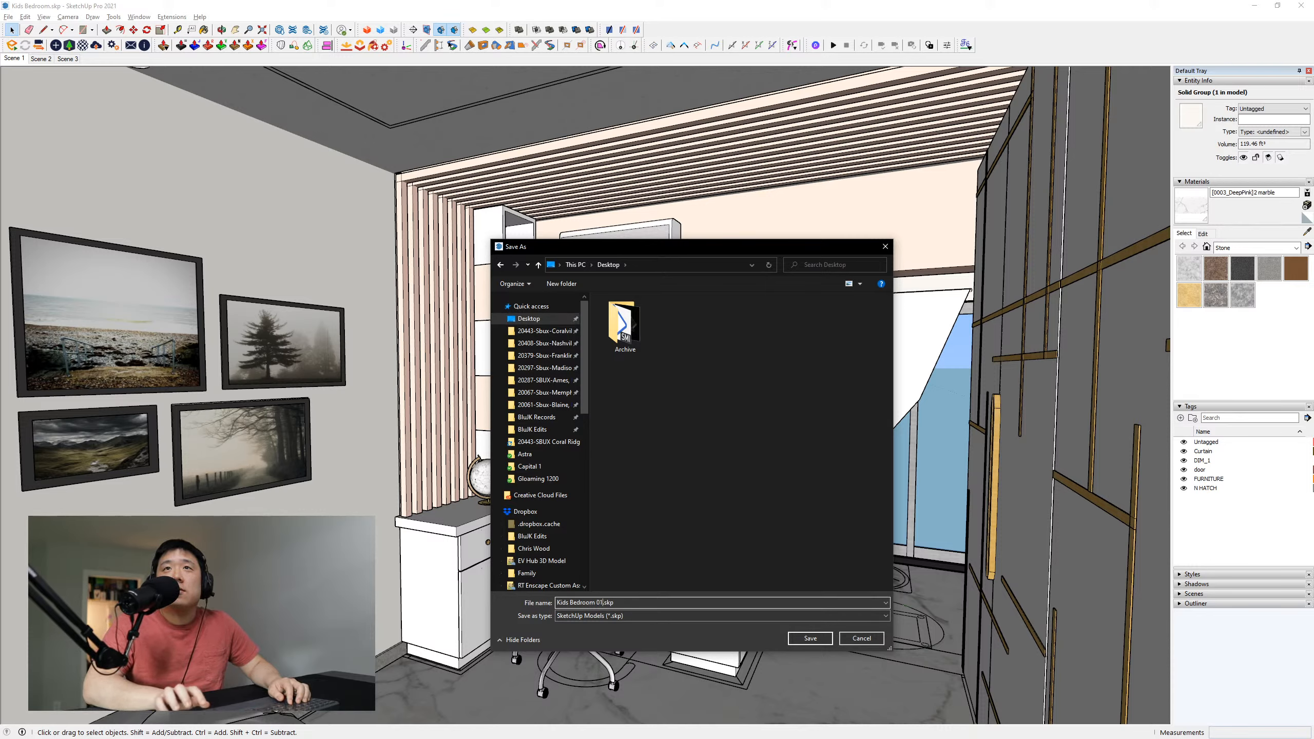
key("Return")
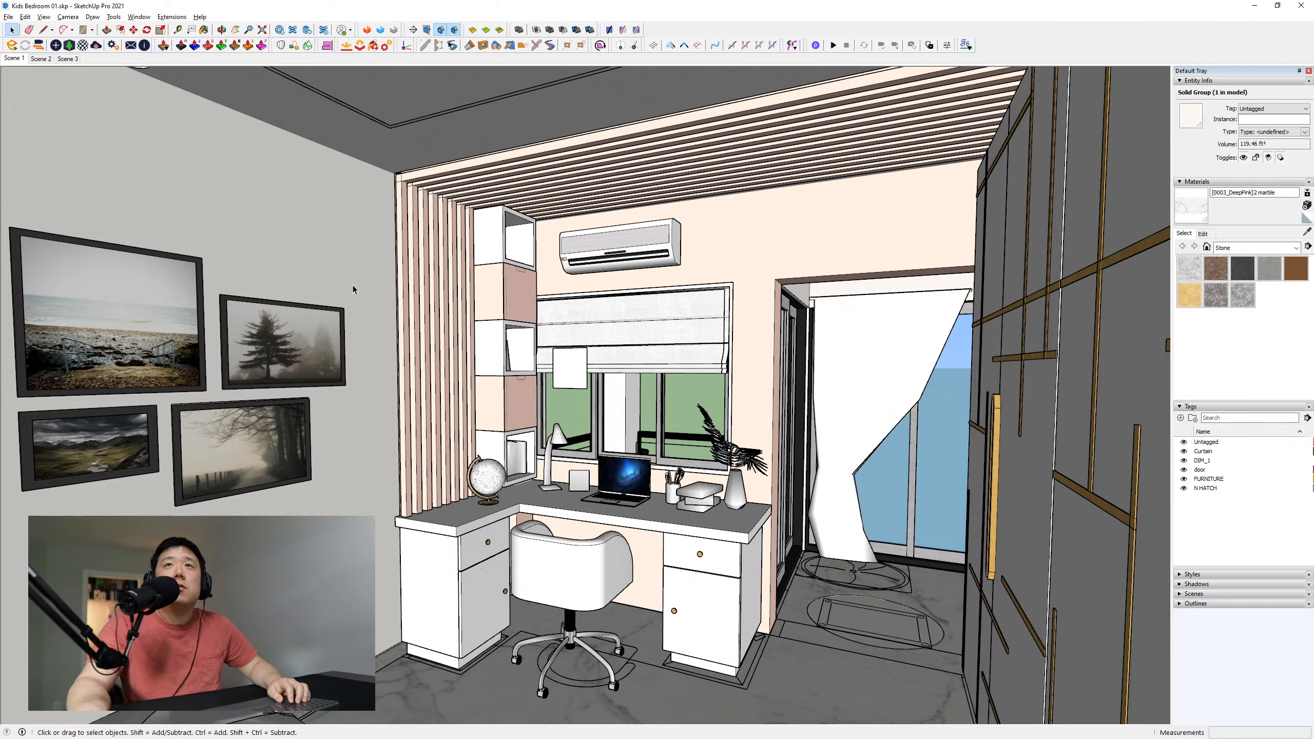
Review the bedroom views by going through the scenes up to Scene 3 and back to Scene 1
left_click(51, 61)
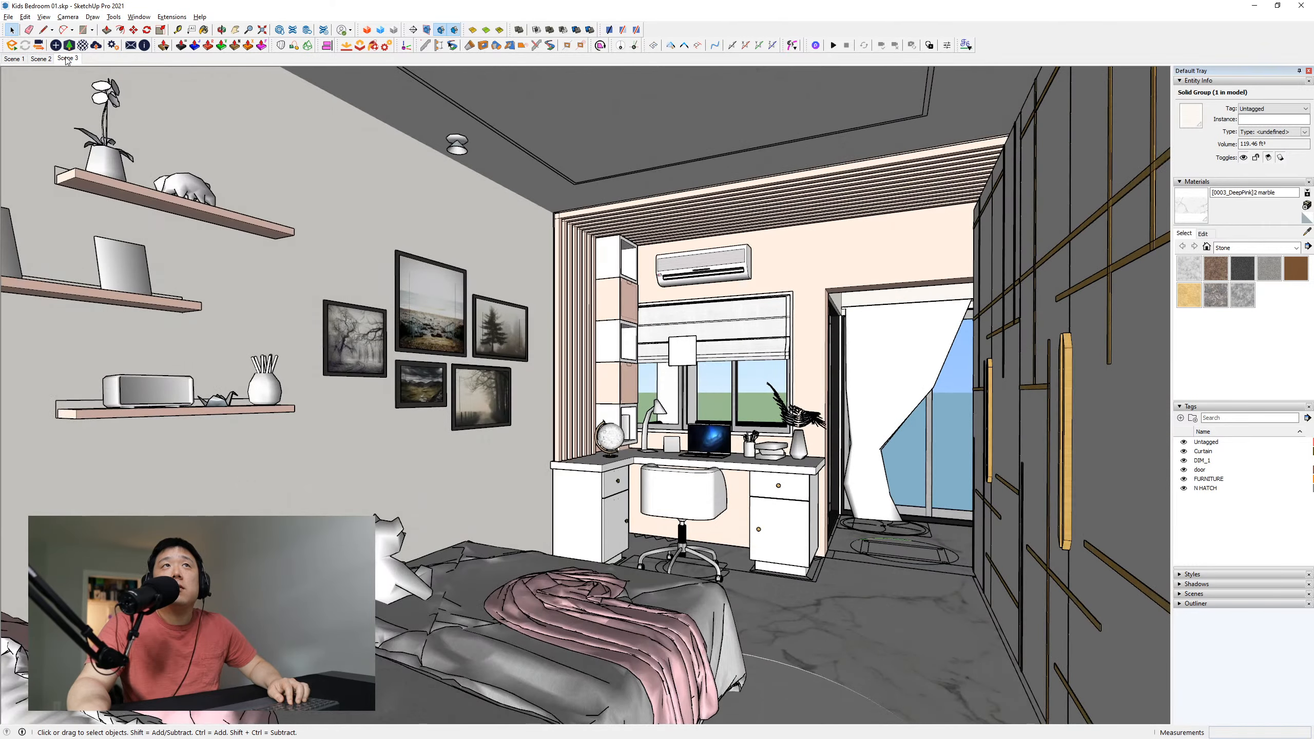
left_click(25, 61)
left_click(24, 61)
left_click(41, 60)
left_click(61, 61)
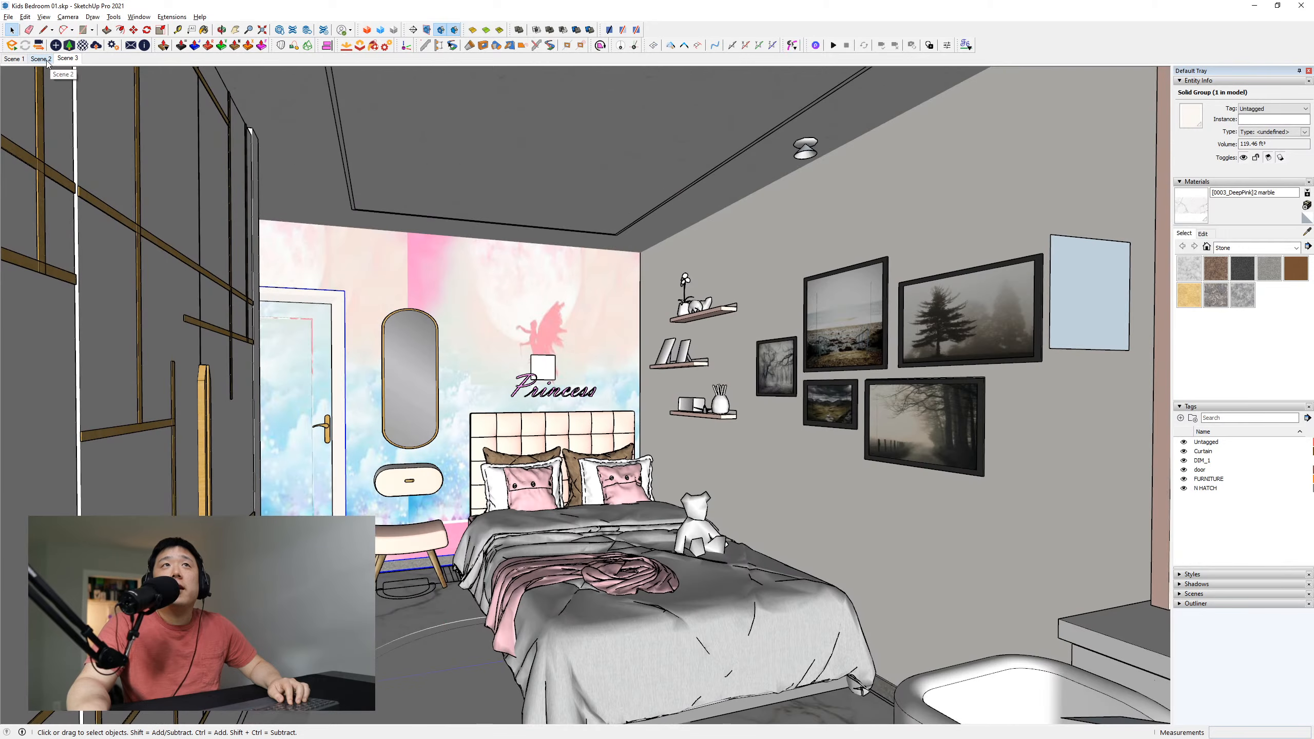
left_click(48, 61)
left_click(23, 60)
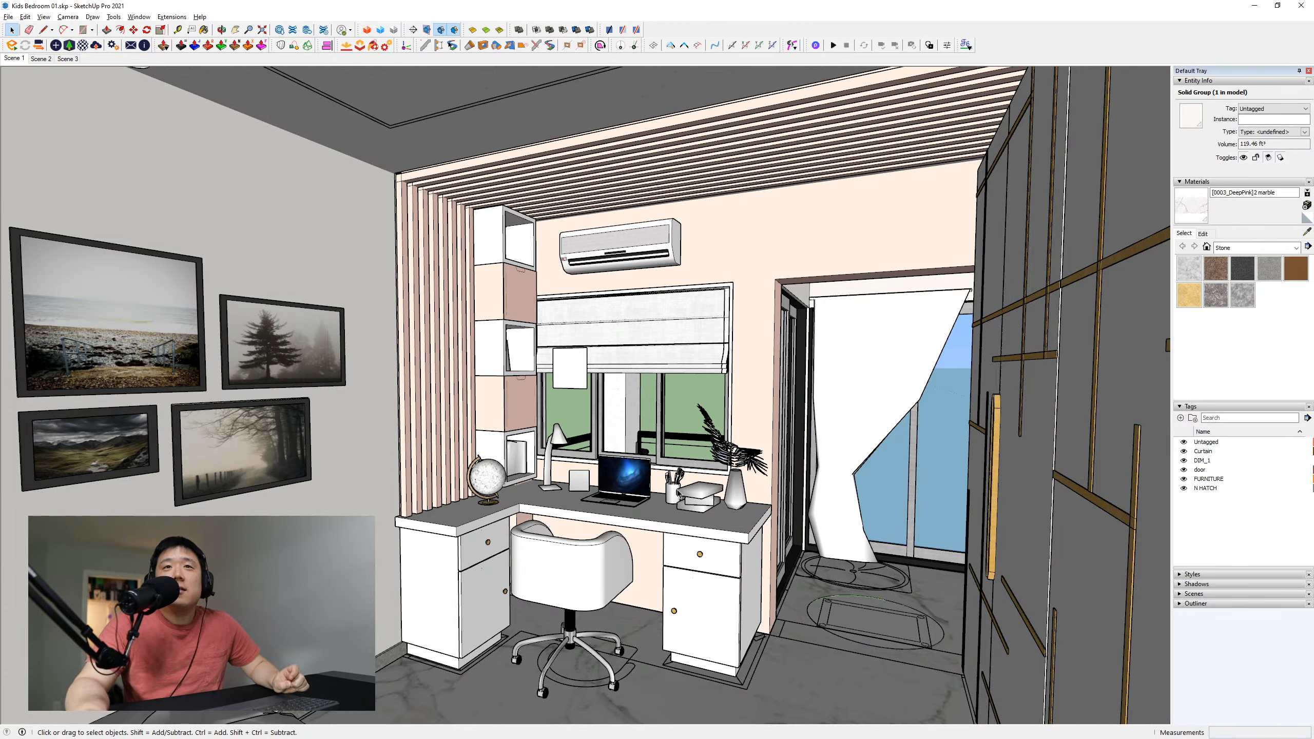
Examine the desk chair, cabinets and marble floor up close, and return to the Scene 1 view
middle_click_drag(623, 672, 614, 606)
scroll(614, 606, "up", 6)
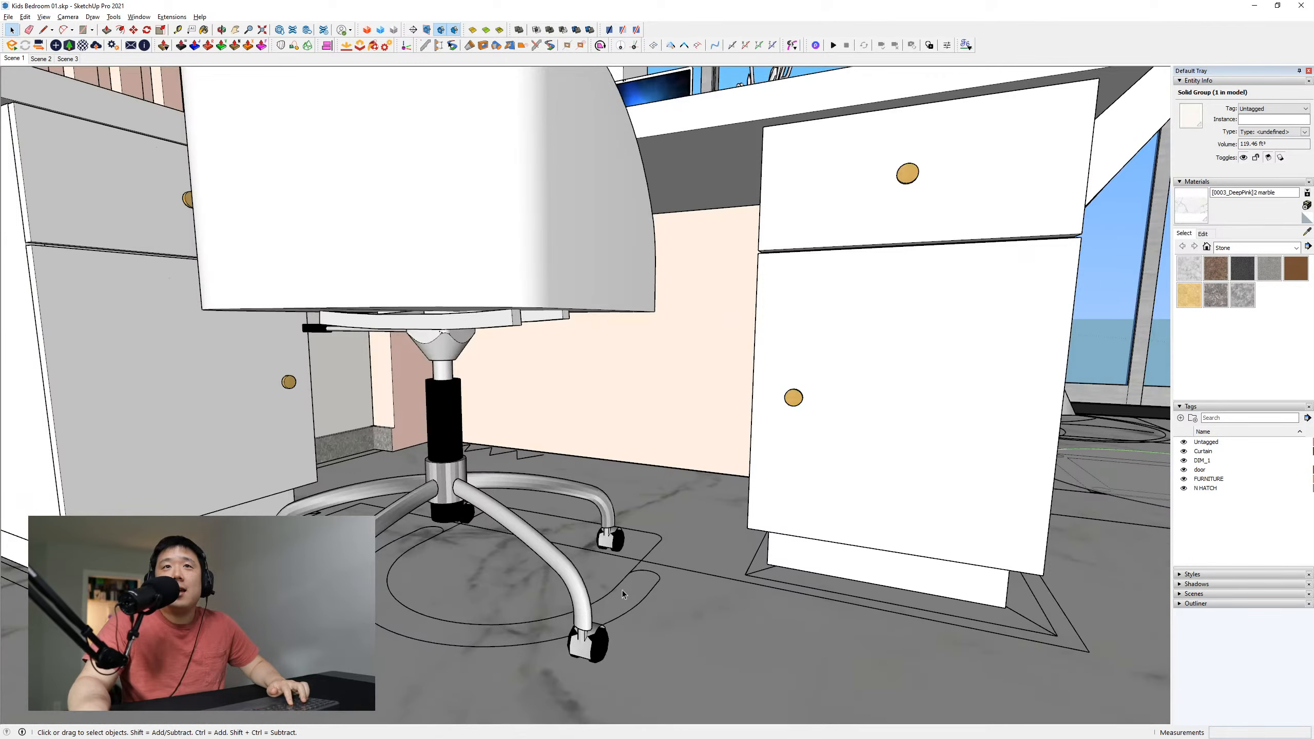
middle_click_drag(545, 575, 497, 491)
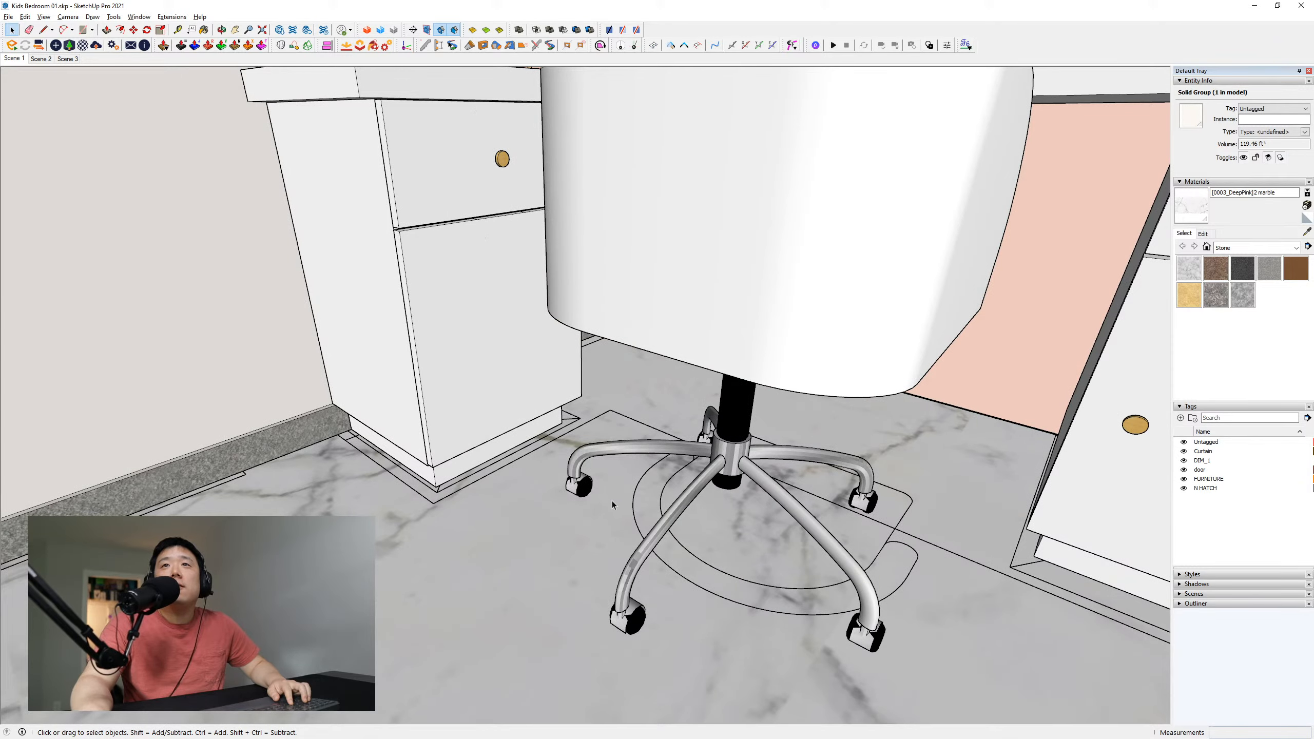
middle_click_drag(612, 501, 517, 485)
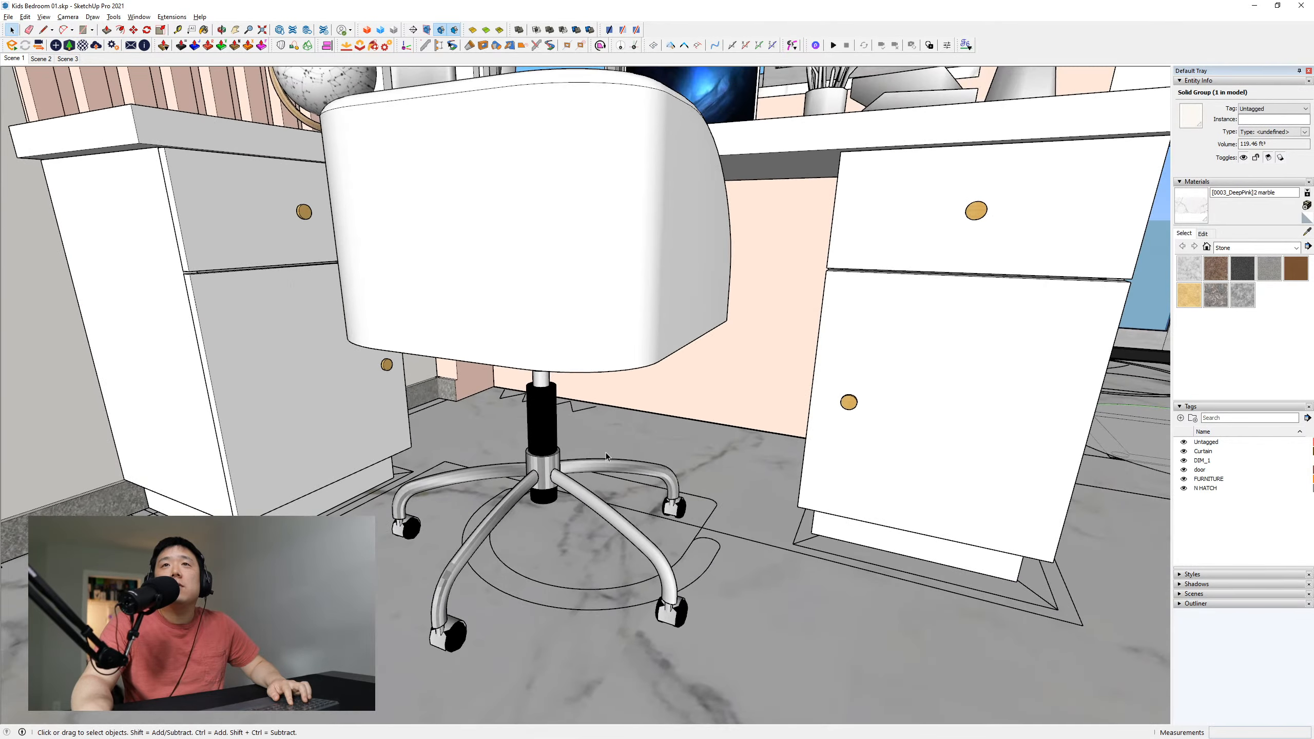
scroll(606, 453, "down", 3)
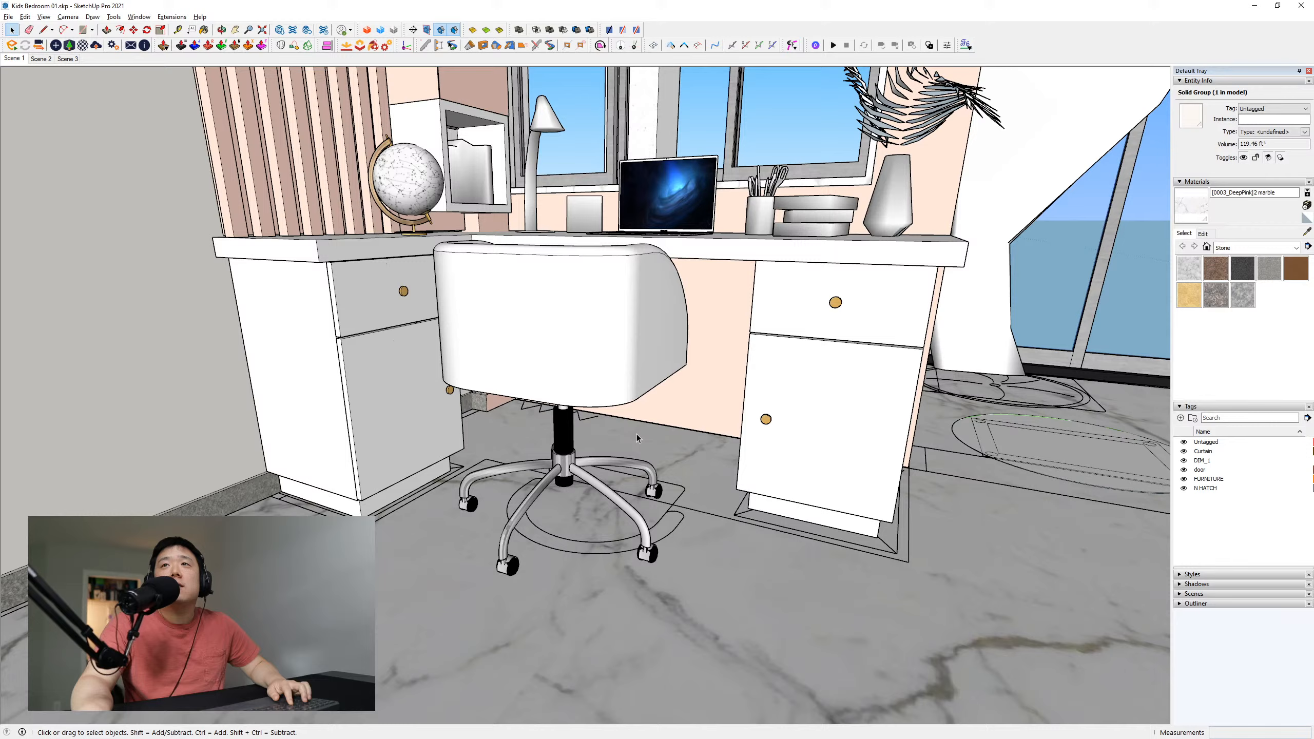
left_click(18, 58)
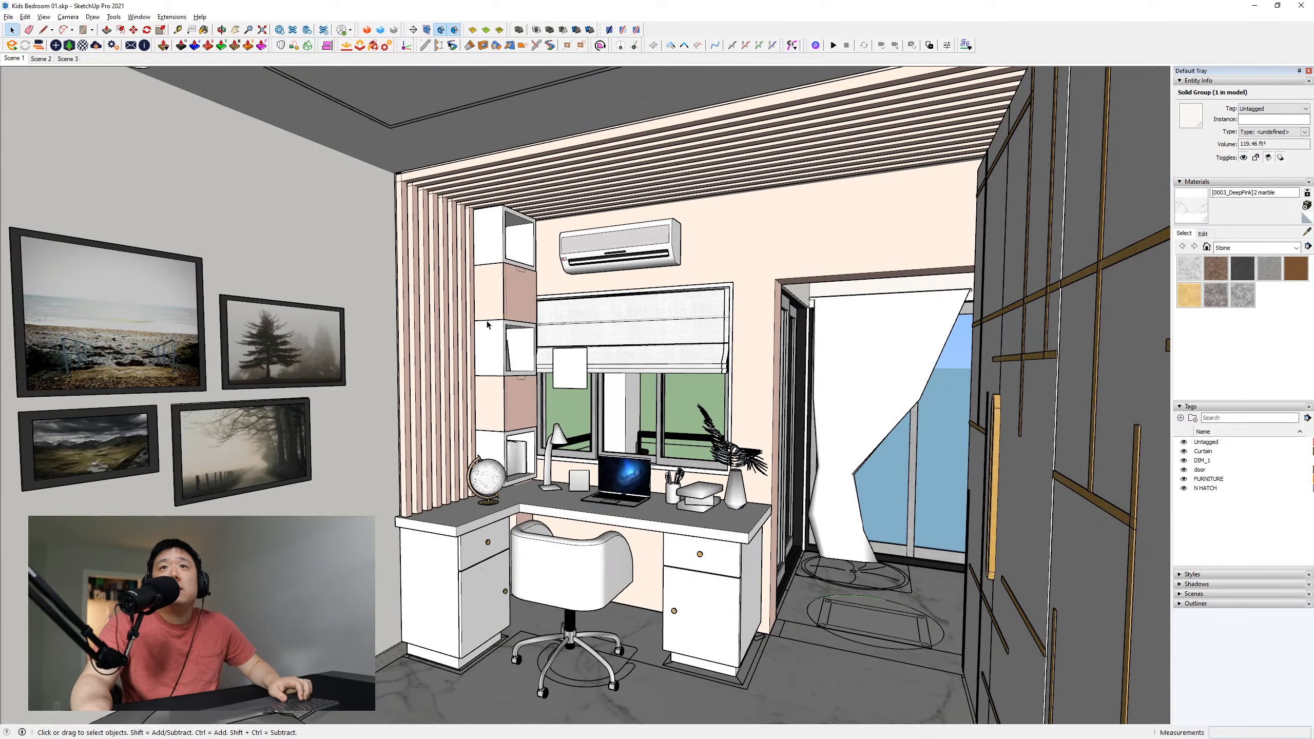
Delete the roof and ceiling group covering the bedroom model
middle_click_drag(152, 211, 474, 567)
scroll(571, 450, "down", 4)
middle_click_drag(589, 527, 633, 390, "shift")
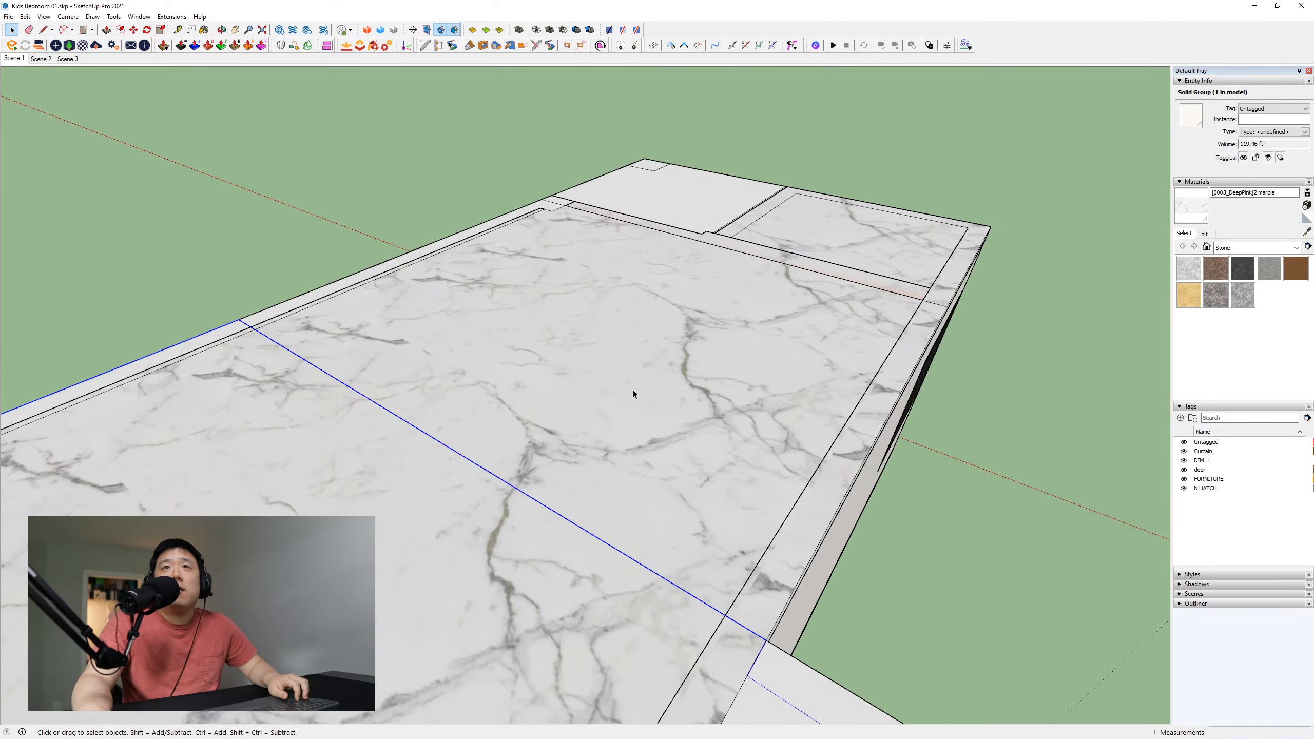
scroll(633, 390, "down", 3)
scroll(632, 390, "down", 3)
left_click(624, 414)
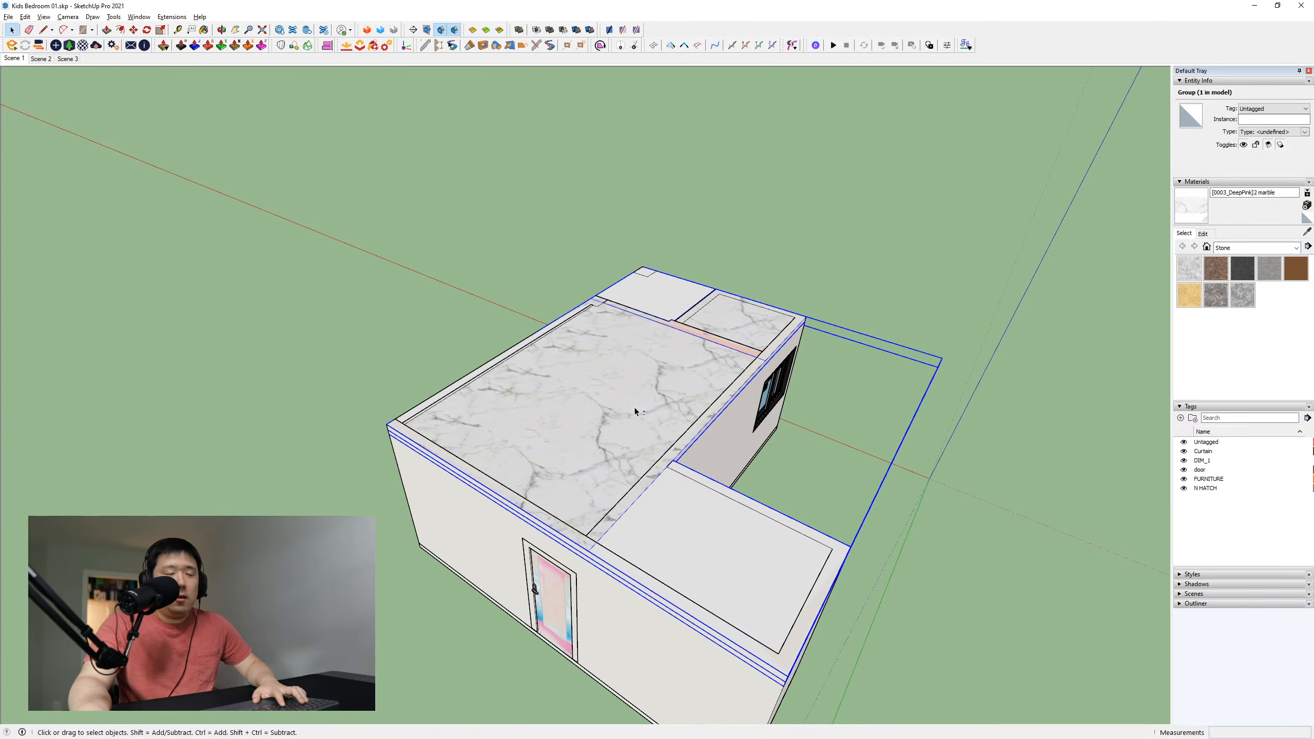
key("Delete")
Add a new scene after Scene 1 that captures the roofless apartment from a steep overhead angle
middle_click_drag(671, 481, 472, 505)
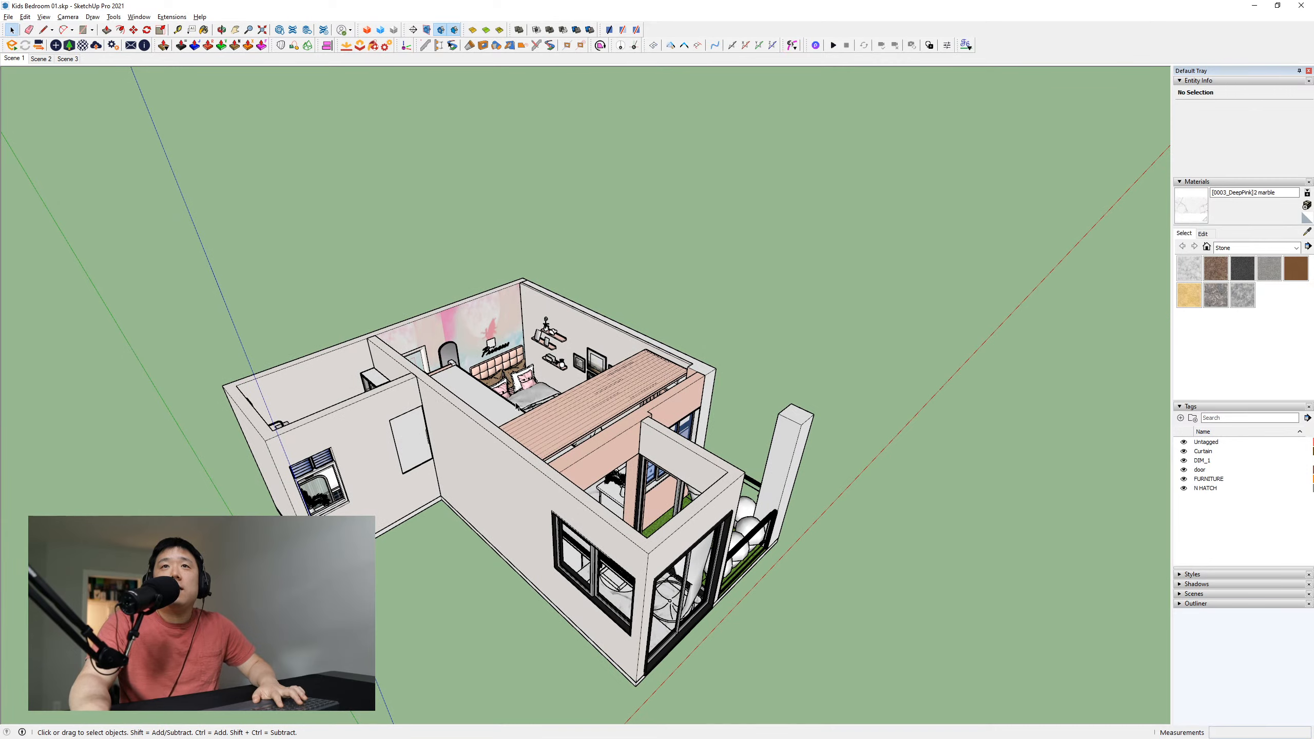
middle_click_drag(517, 407, 542, 439)
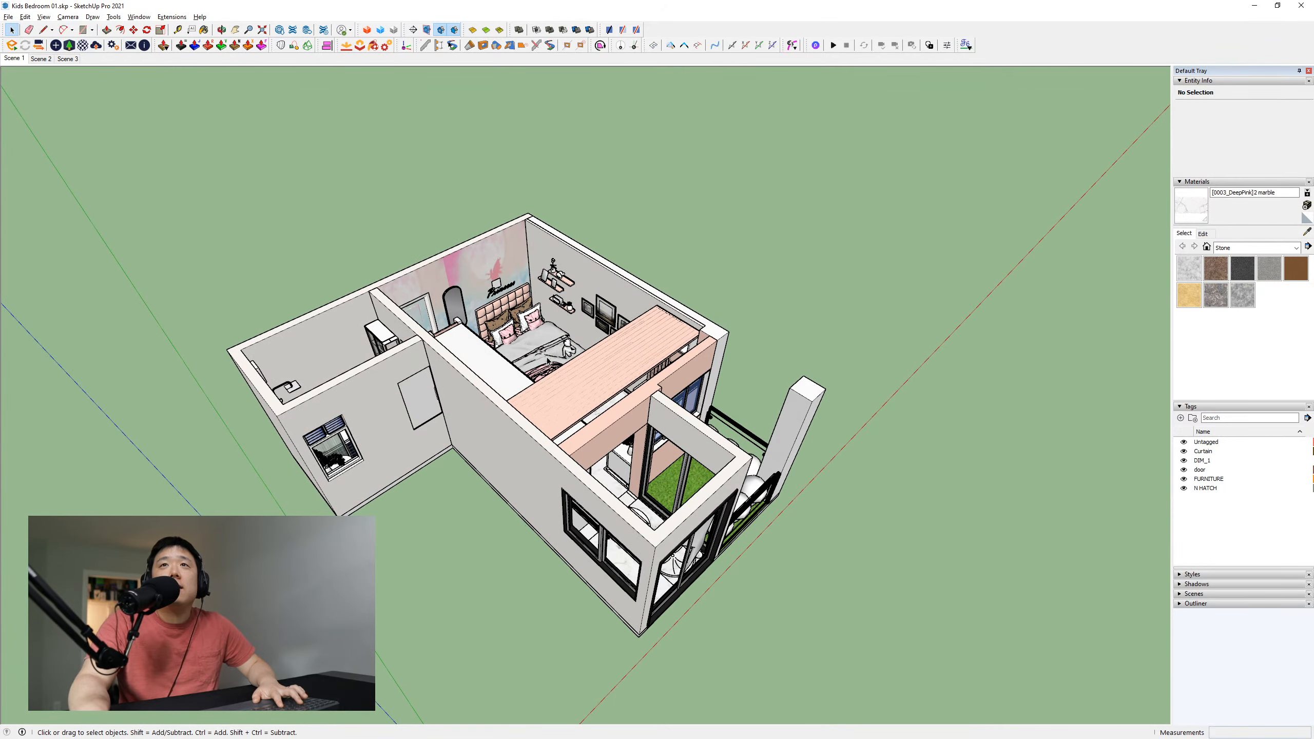
left_click(602, 384)
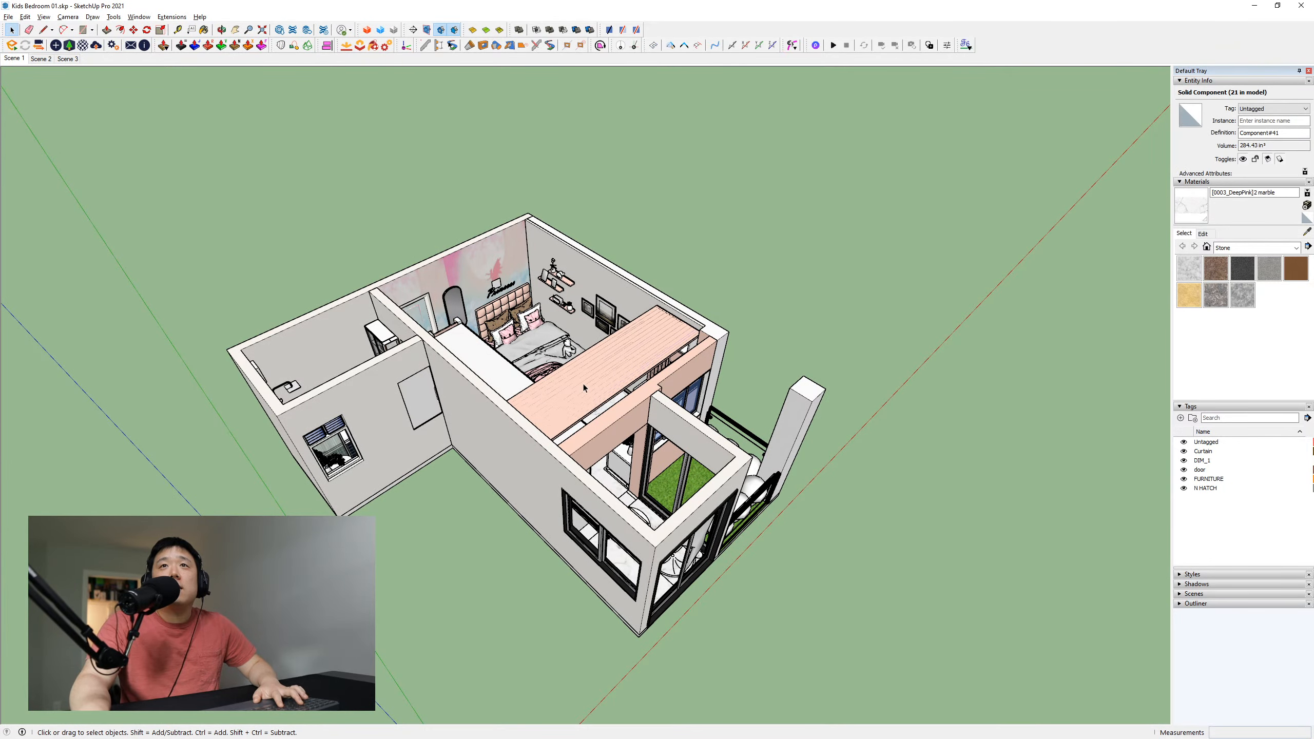
middle_click_drag(440, 404, 839, 310)
middle_click_drag(509, 581, 802, 342)
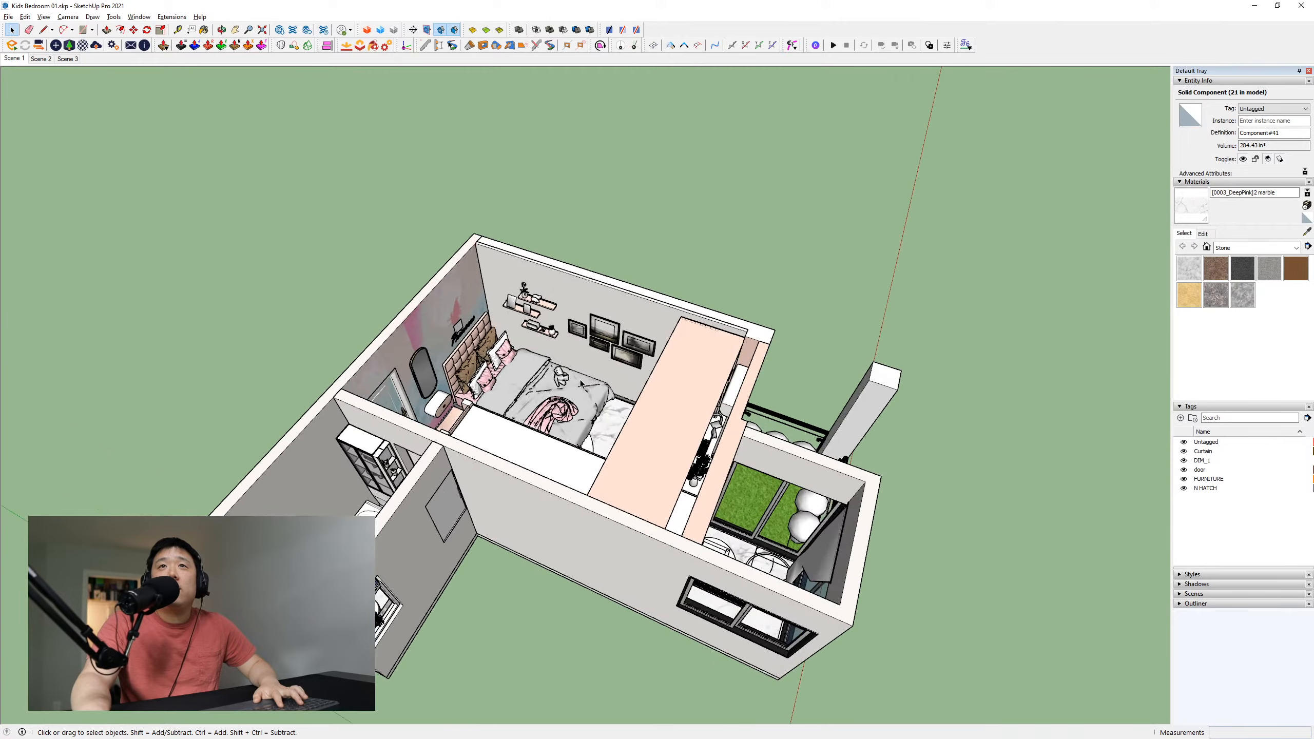
scroll(573, 405, "up", 7)
scroll(573, 405, "down", 10)
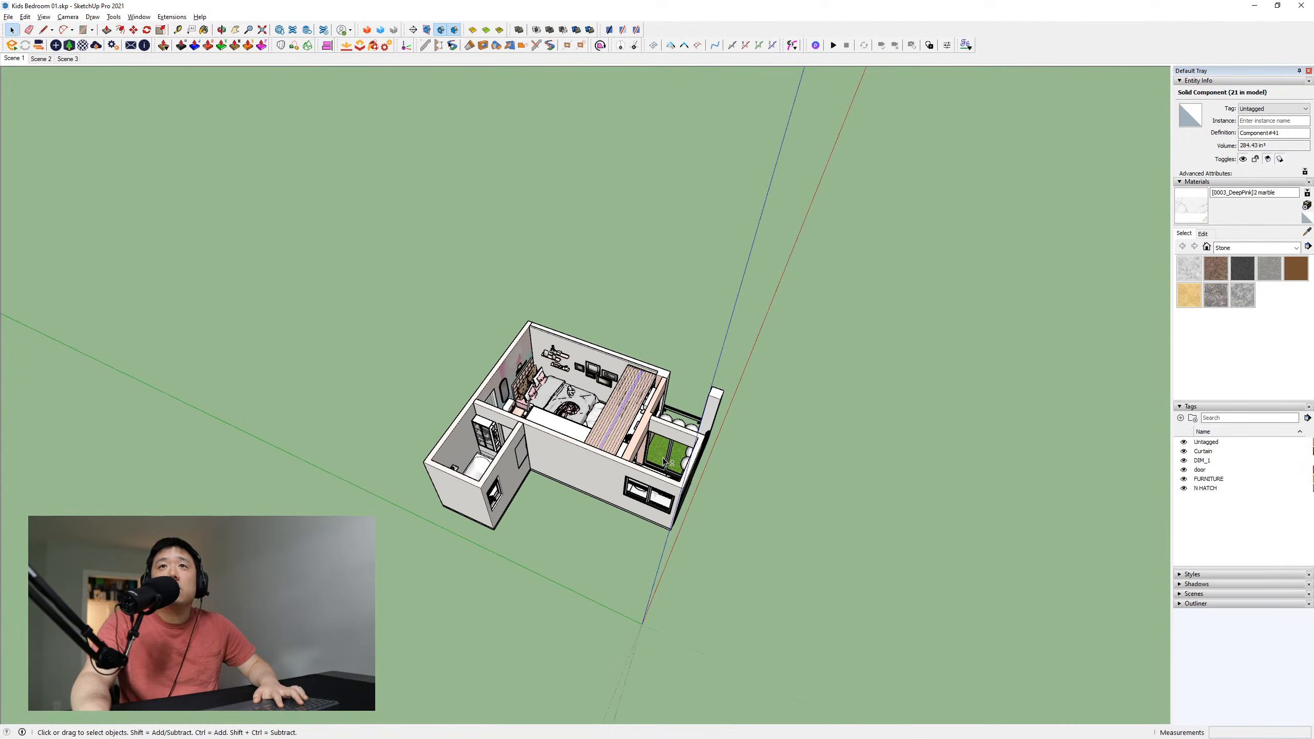
scroll(513, 519, "up", 8)
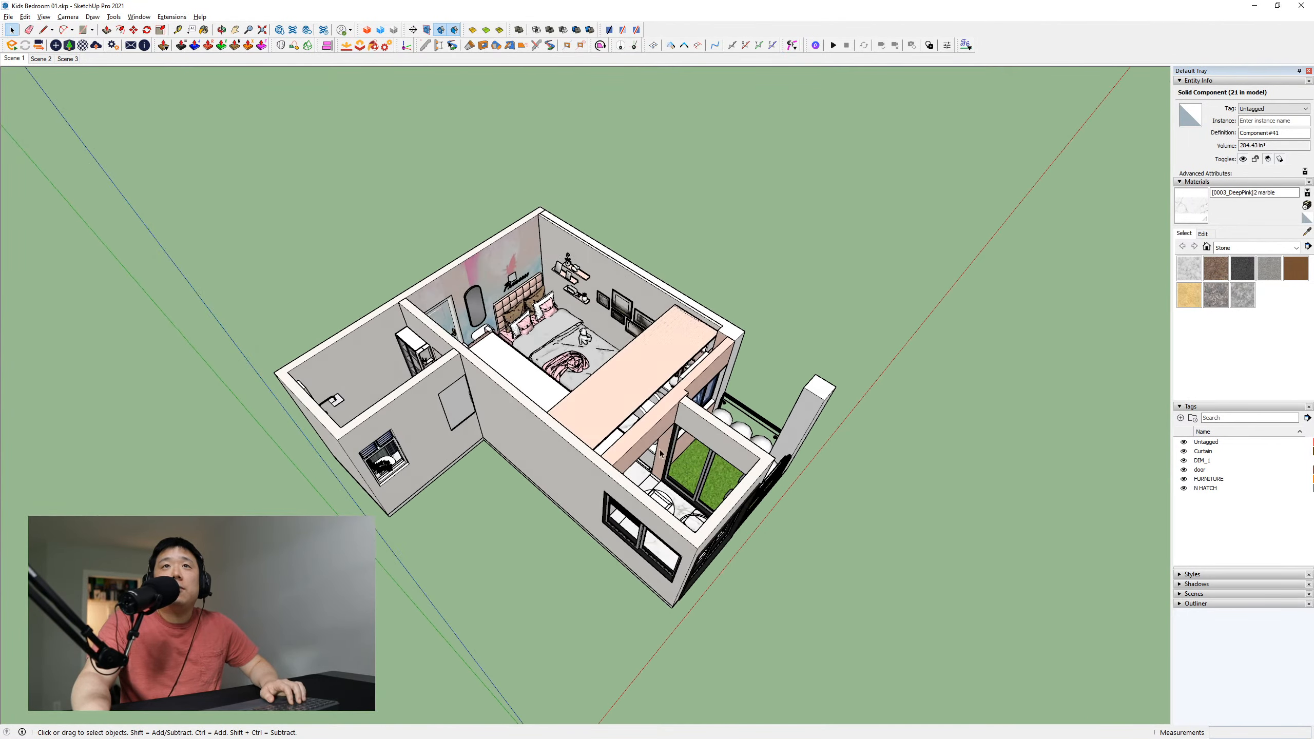
middle_click_drag(592, 468, 642, 499)
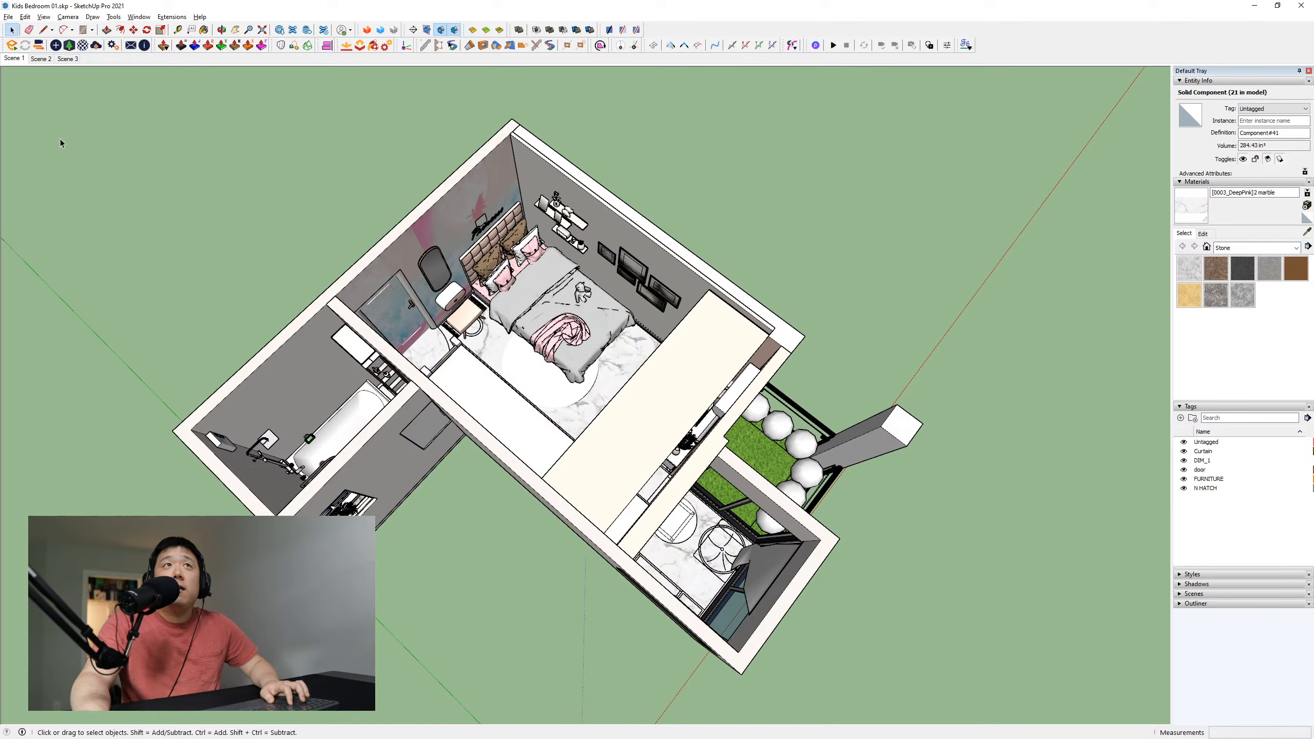
right_click(15, 60)
left_click(40, 93)
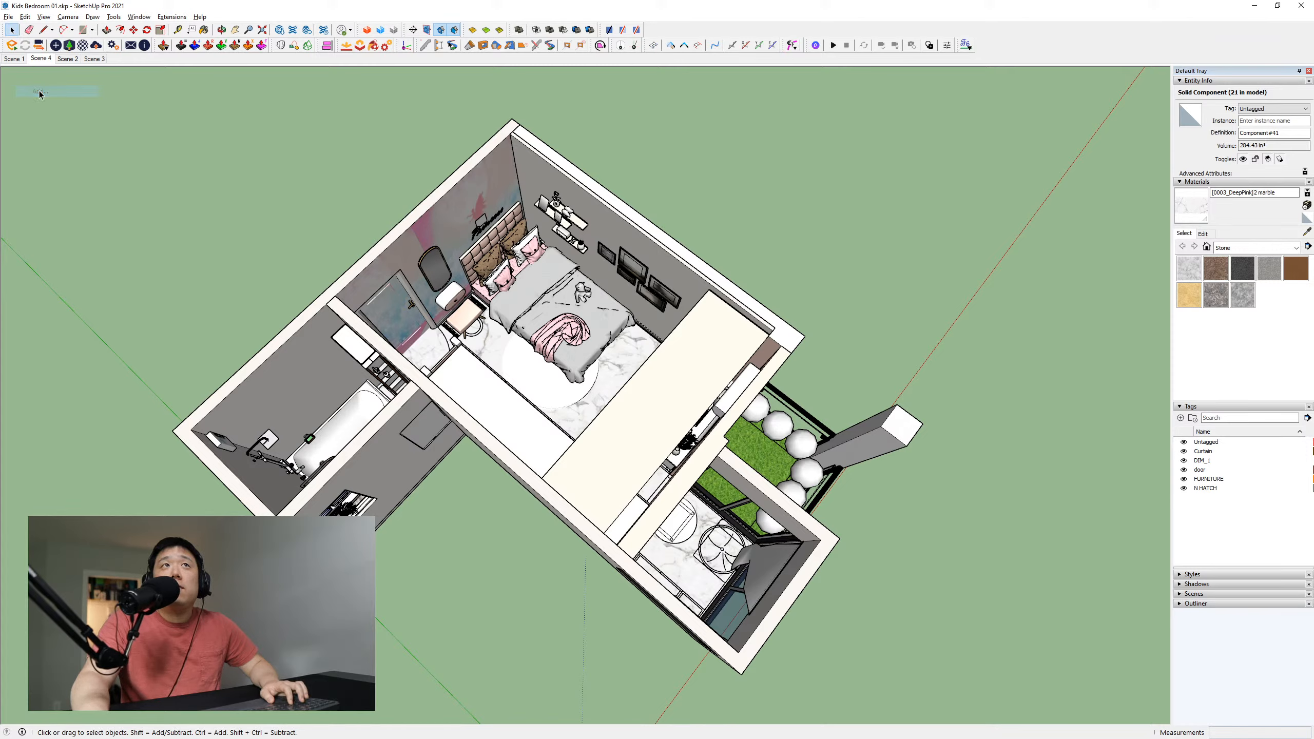
Move the Scene 4 tab ahead of Scene 1 and rename that scene Model
right_click(43, 60)
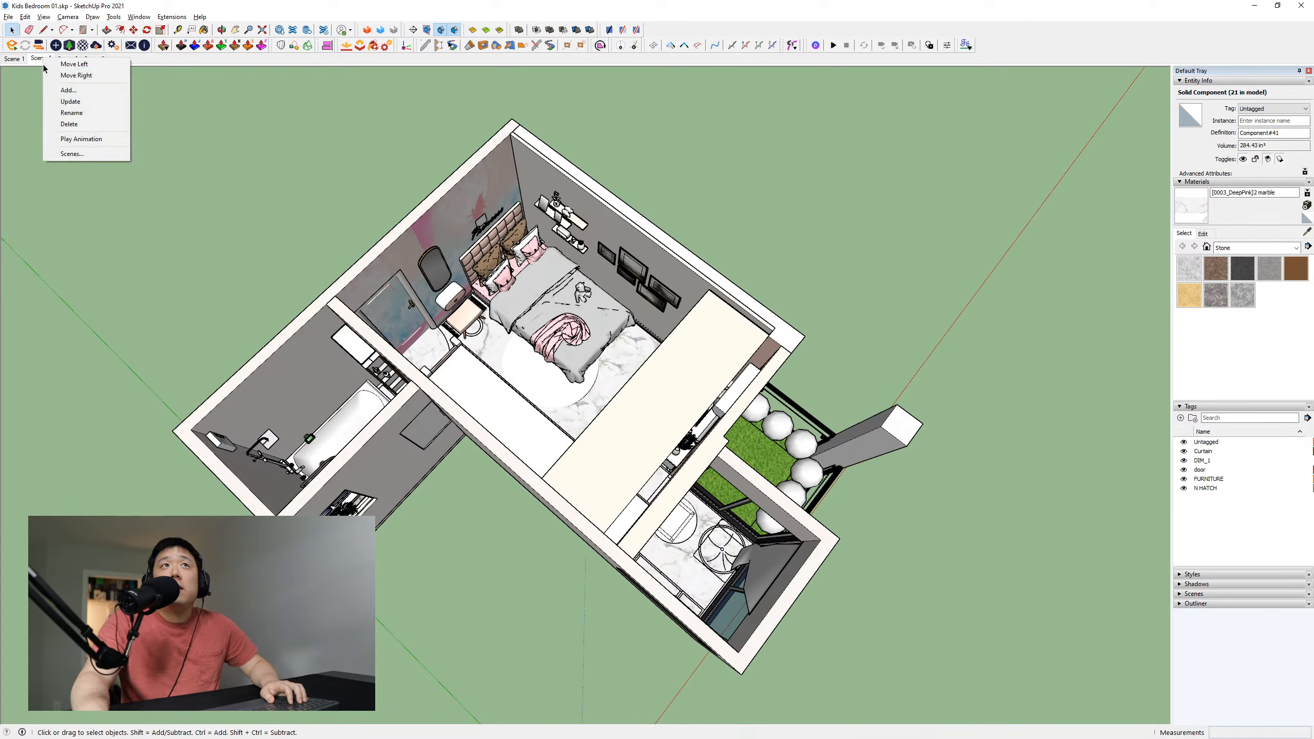
left_click(96, 68)
right_click(15, 59)
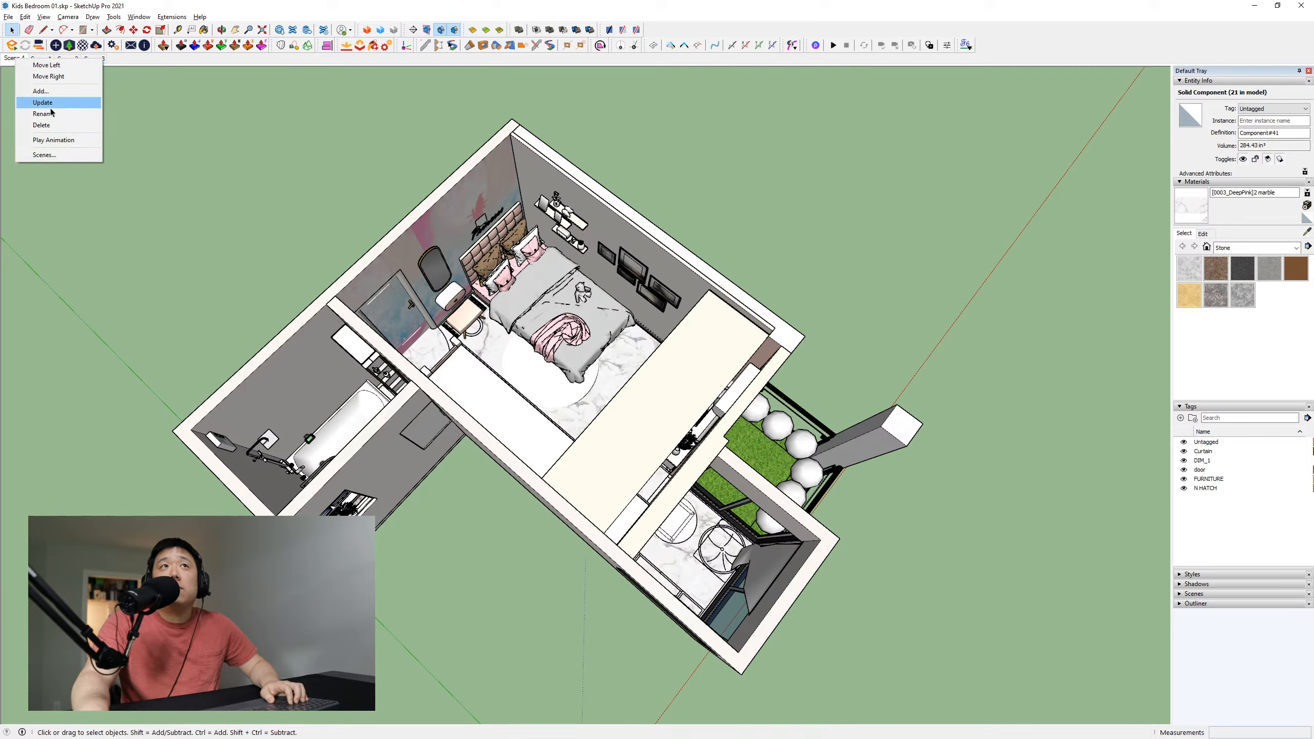
left_click(50, 106)
type("M")
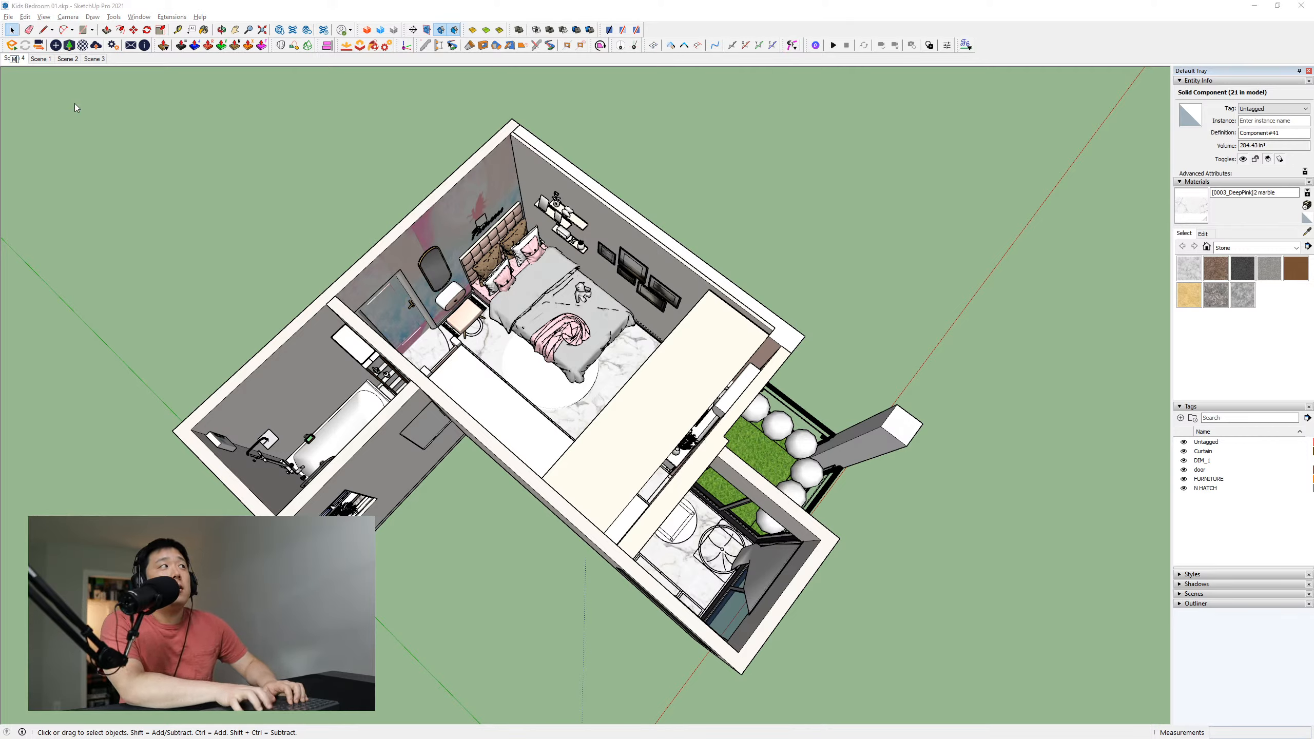
type("odel")
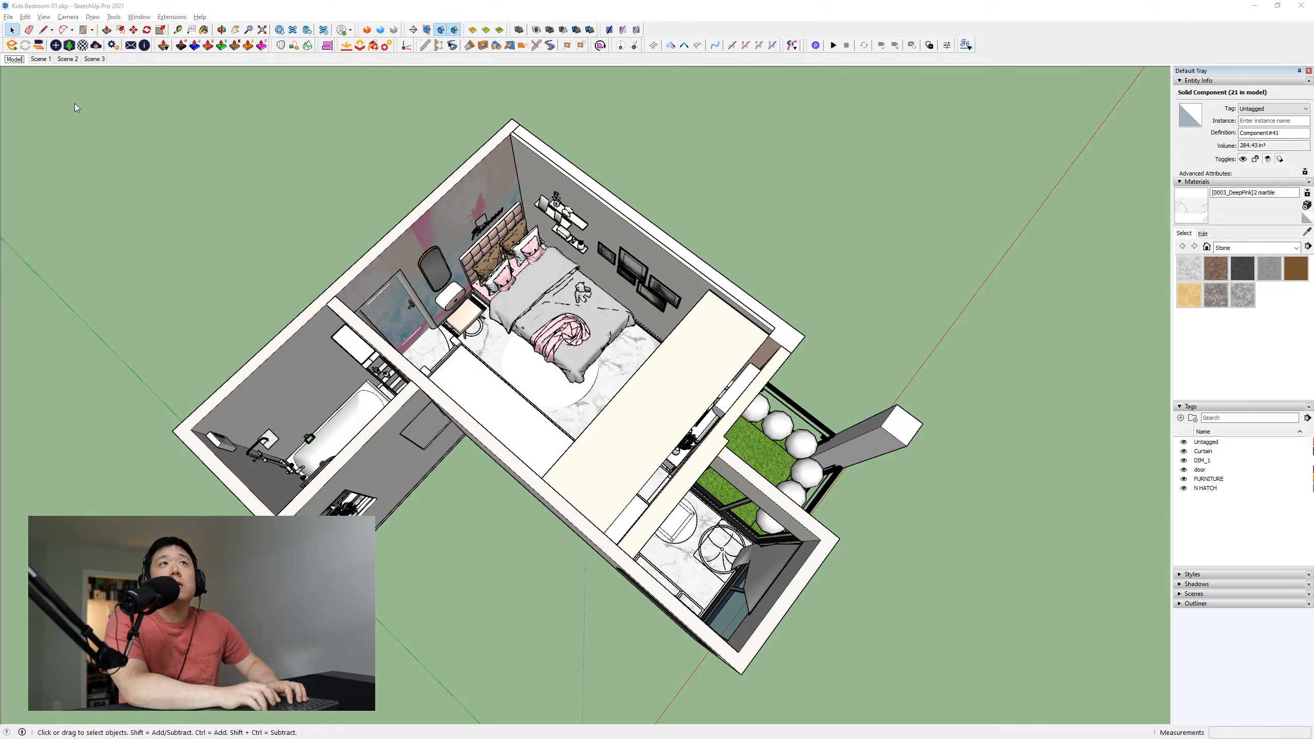
key("Return")
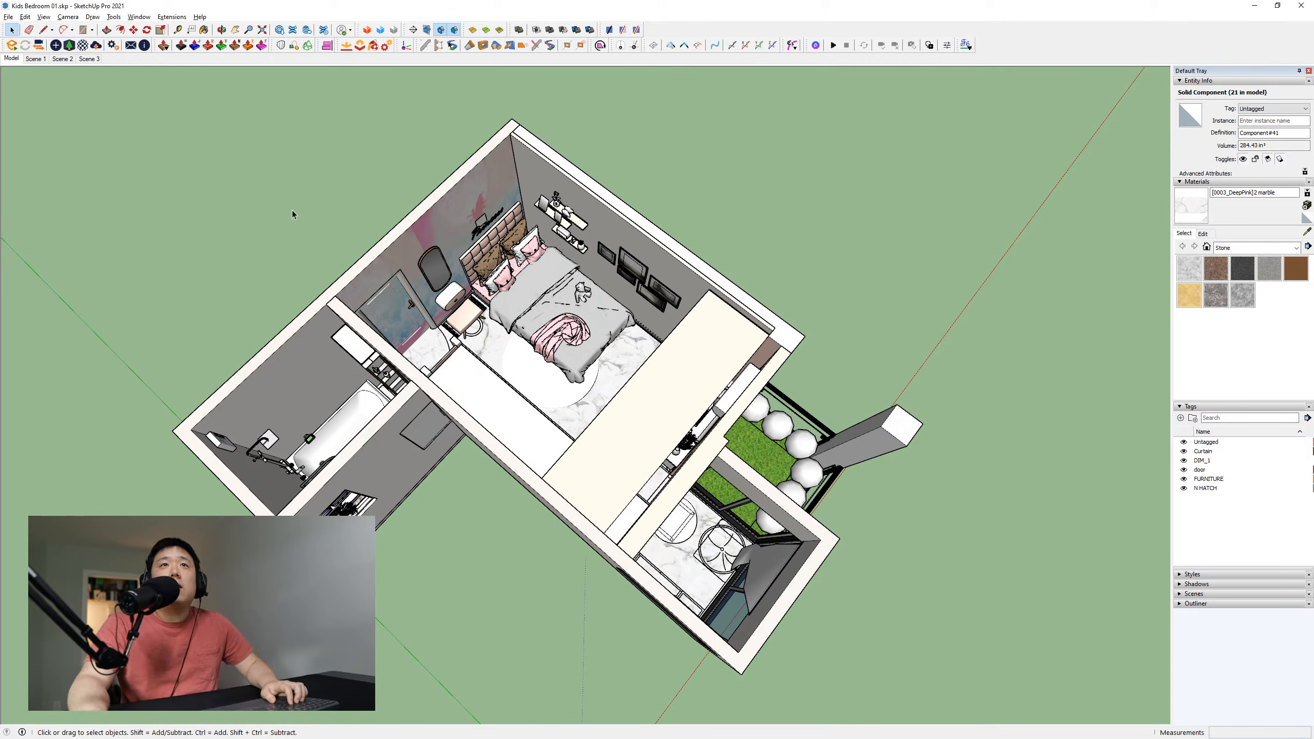
Purge unused components, layers, materials and styles from the model, with the report option set to Yes
left_click(172, 17)
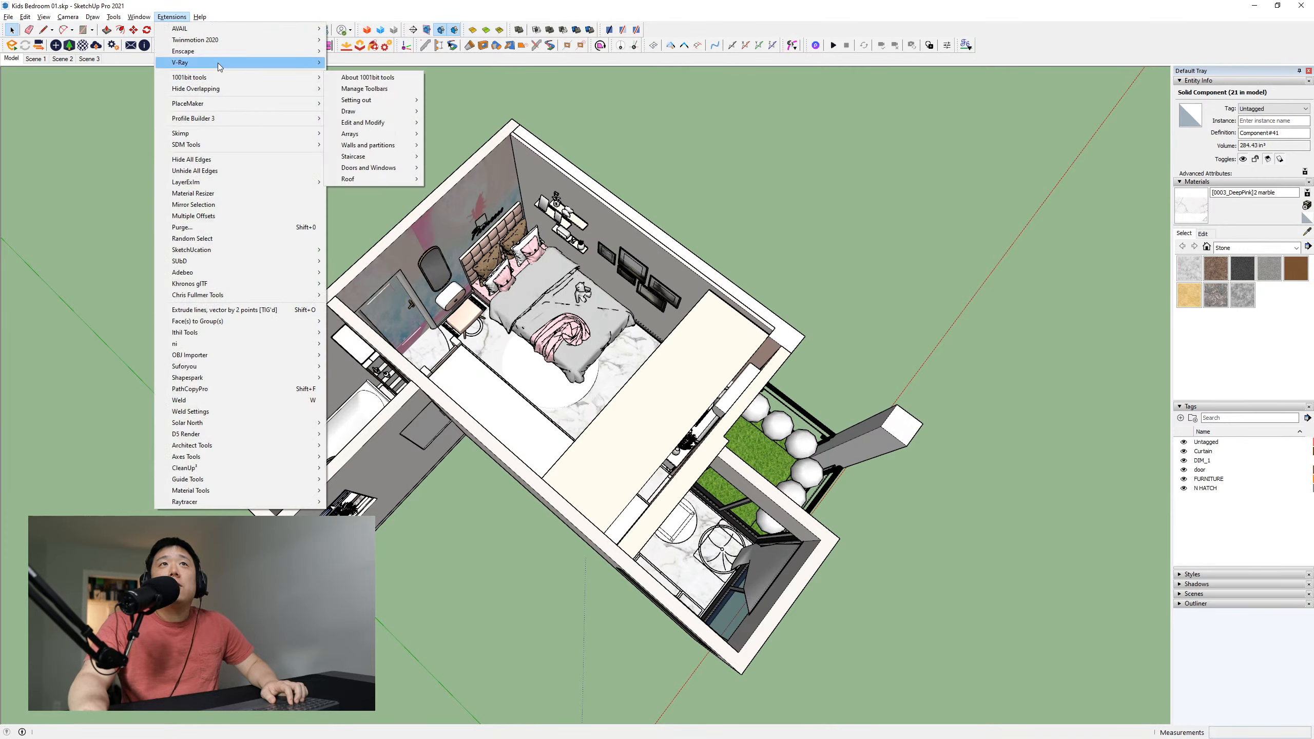
left_click(172, 17)
left_click(172, 17)
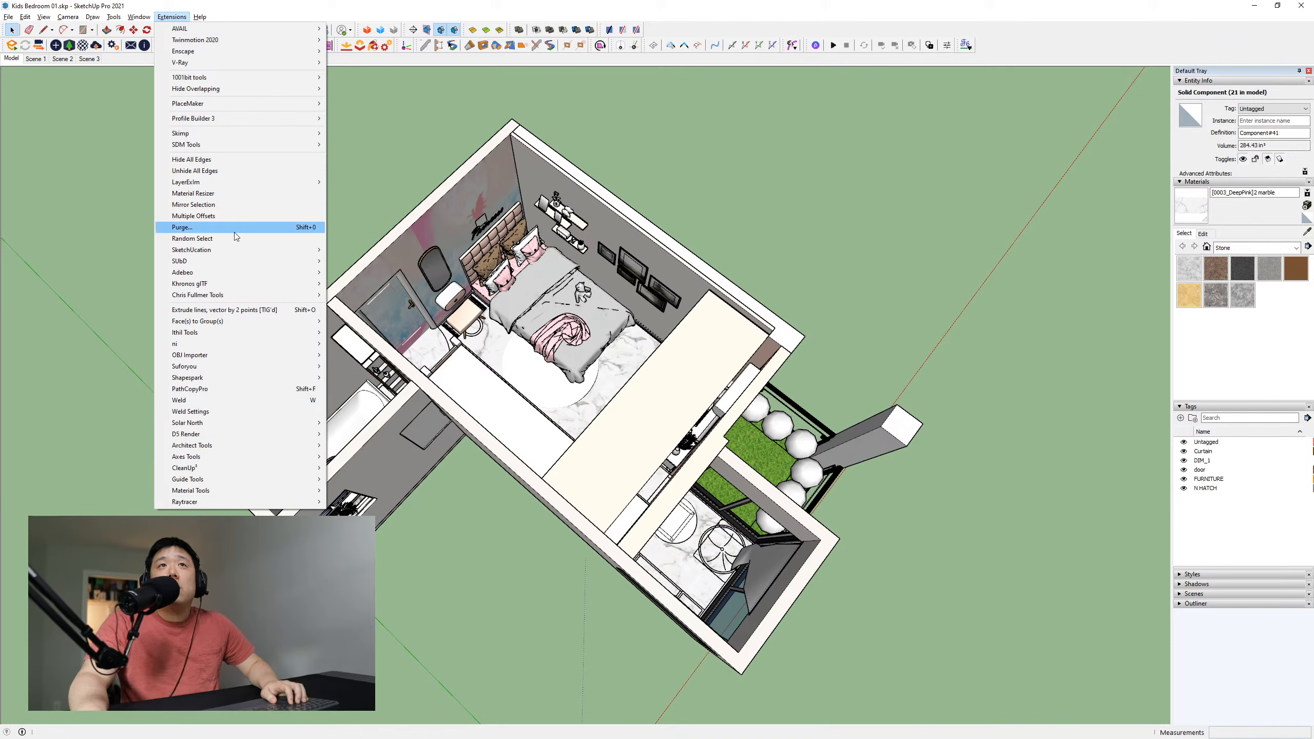
left_click(302, 230)
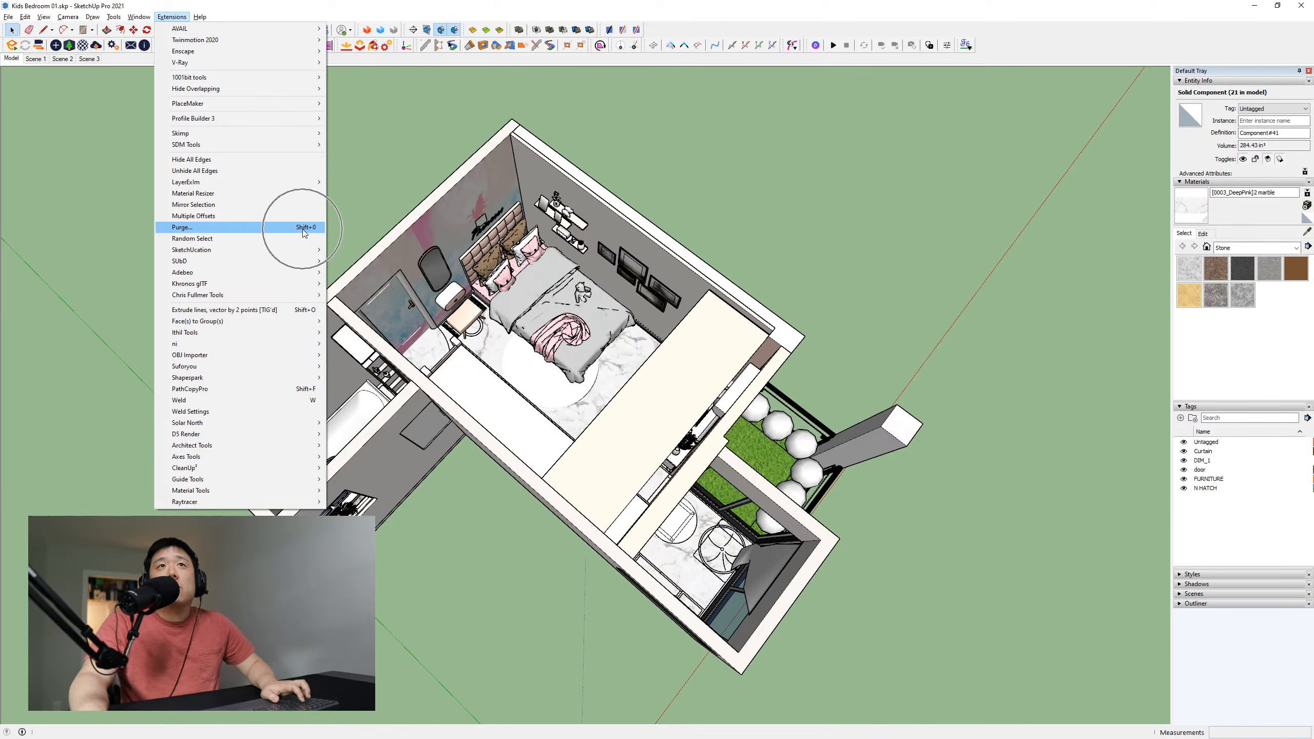
left_click(304, 233)
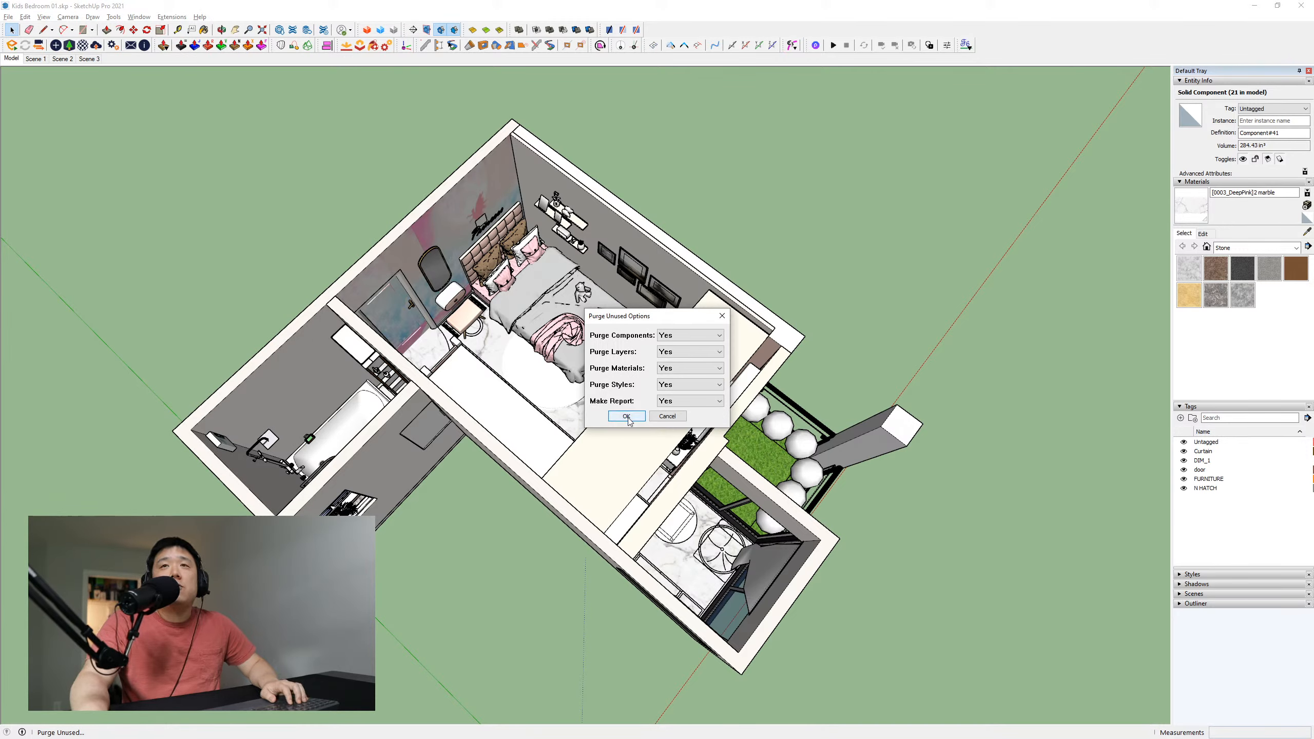
left_click(627, 417)
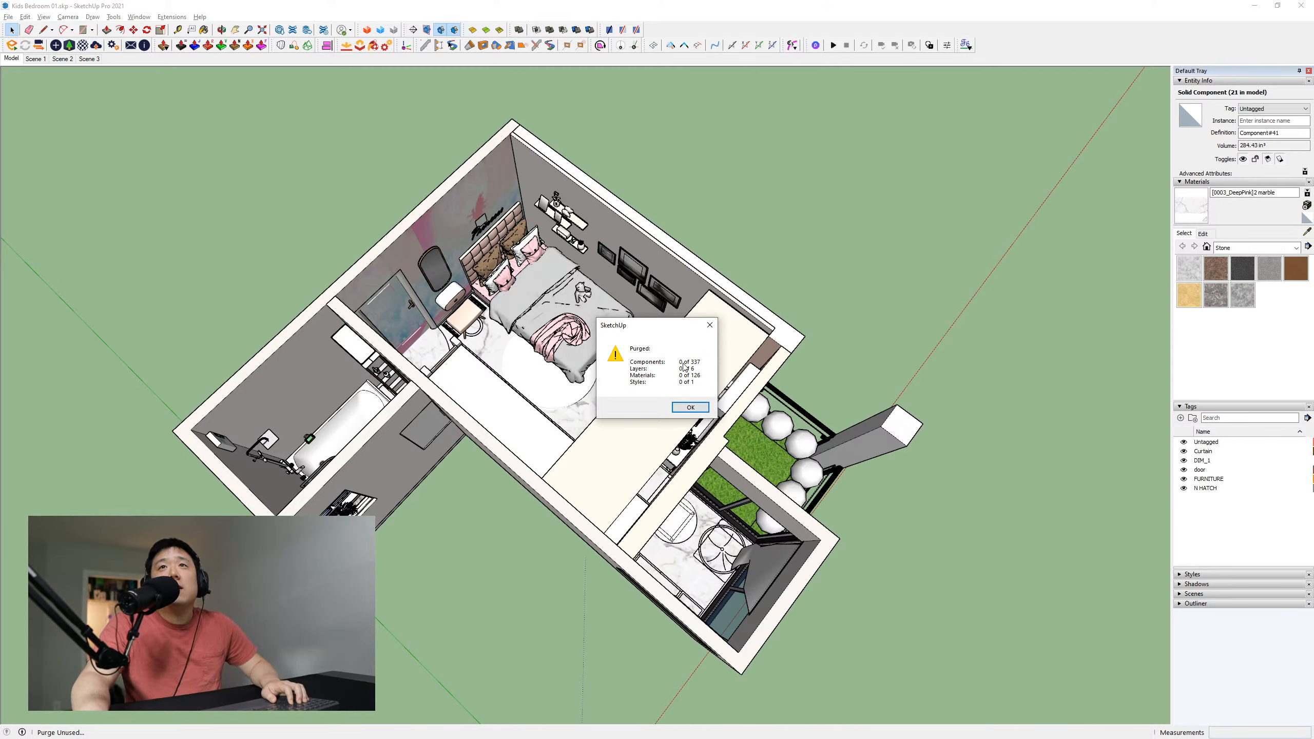
left_click(692, 408)
Return to the Model scene, clear the selection, and set the style's background color to white with saturation 0 and lightness 100
middle_click_drag(771, 342, 745, 300)
left_click(11, 59)
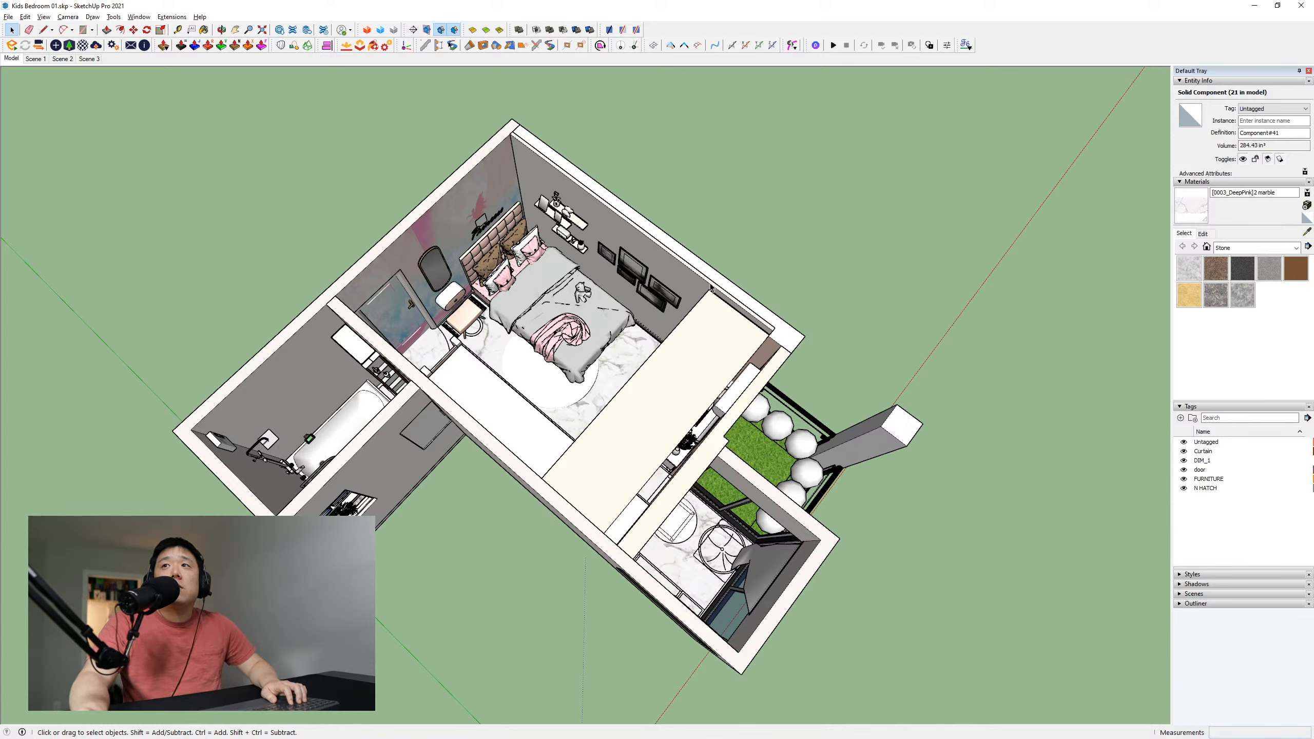
left_click(863, 287)
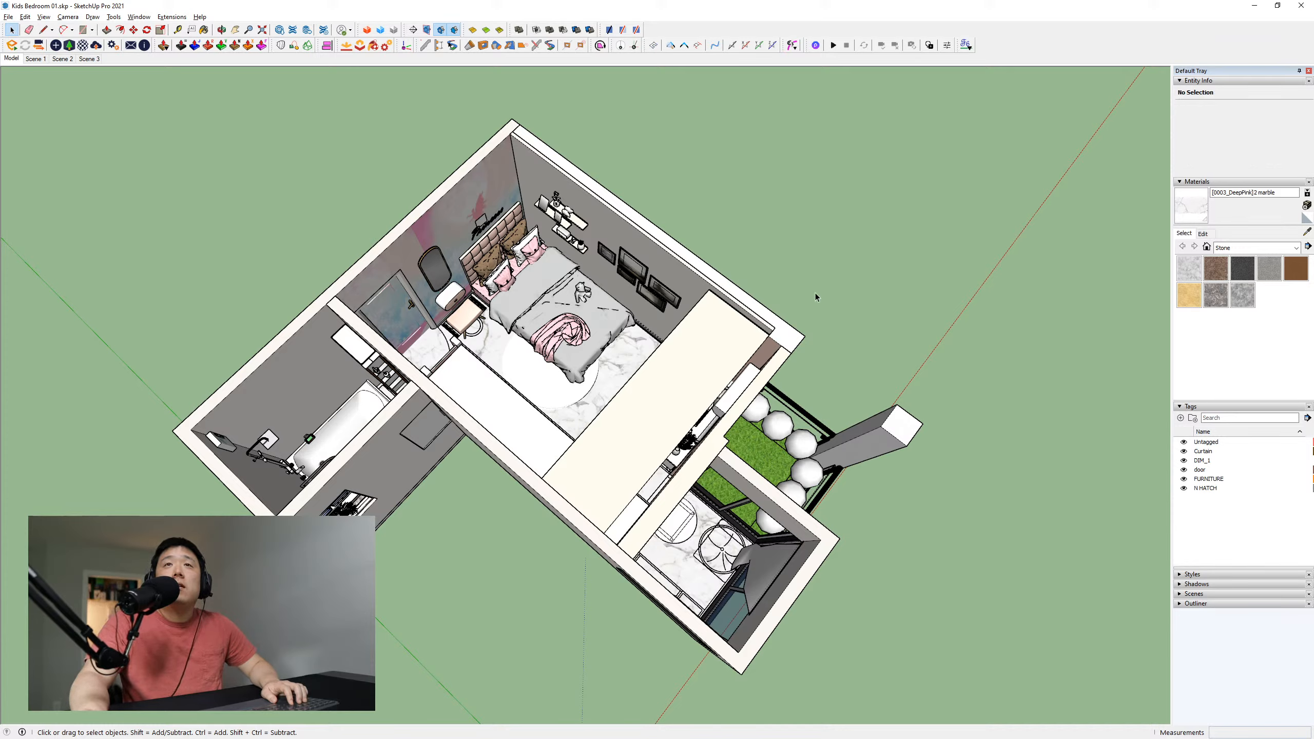
left_click(1181, 575)
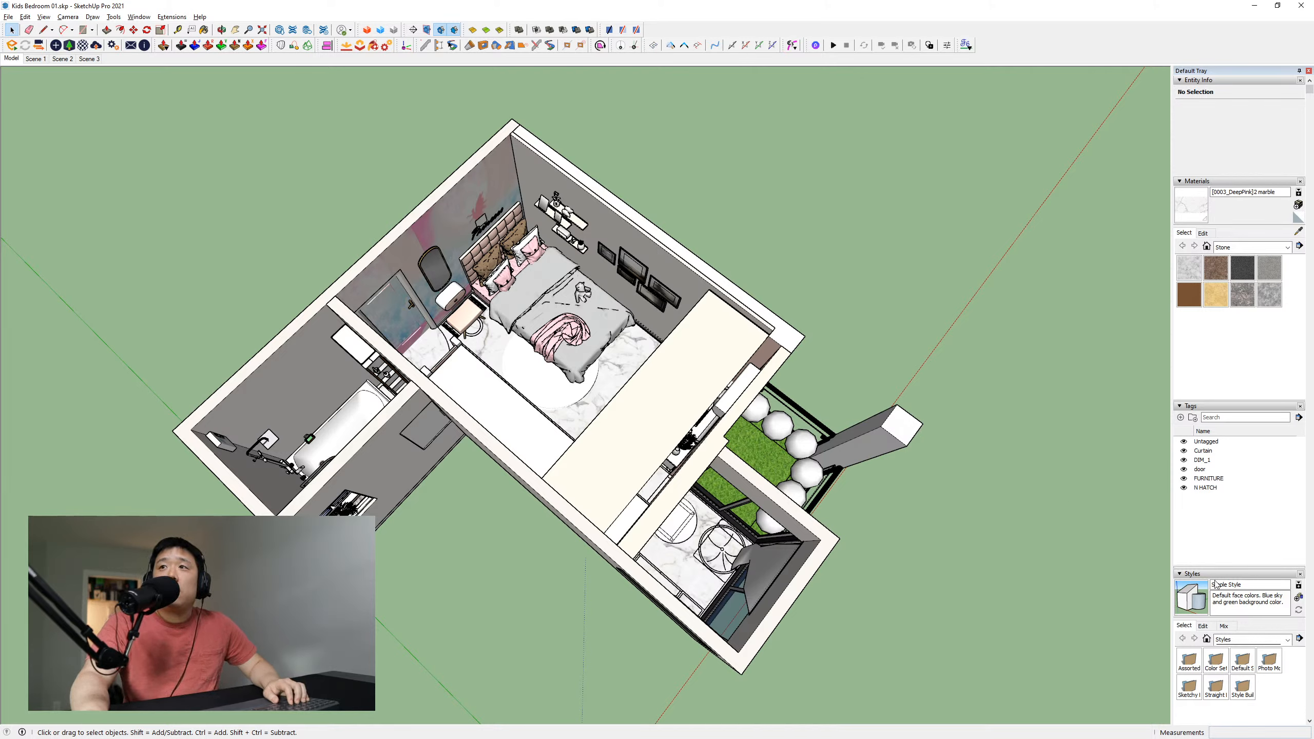
left_click(1204, 627)
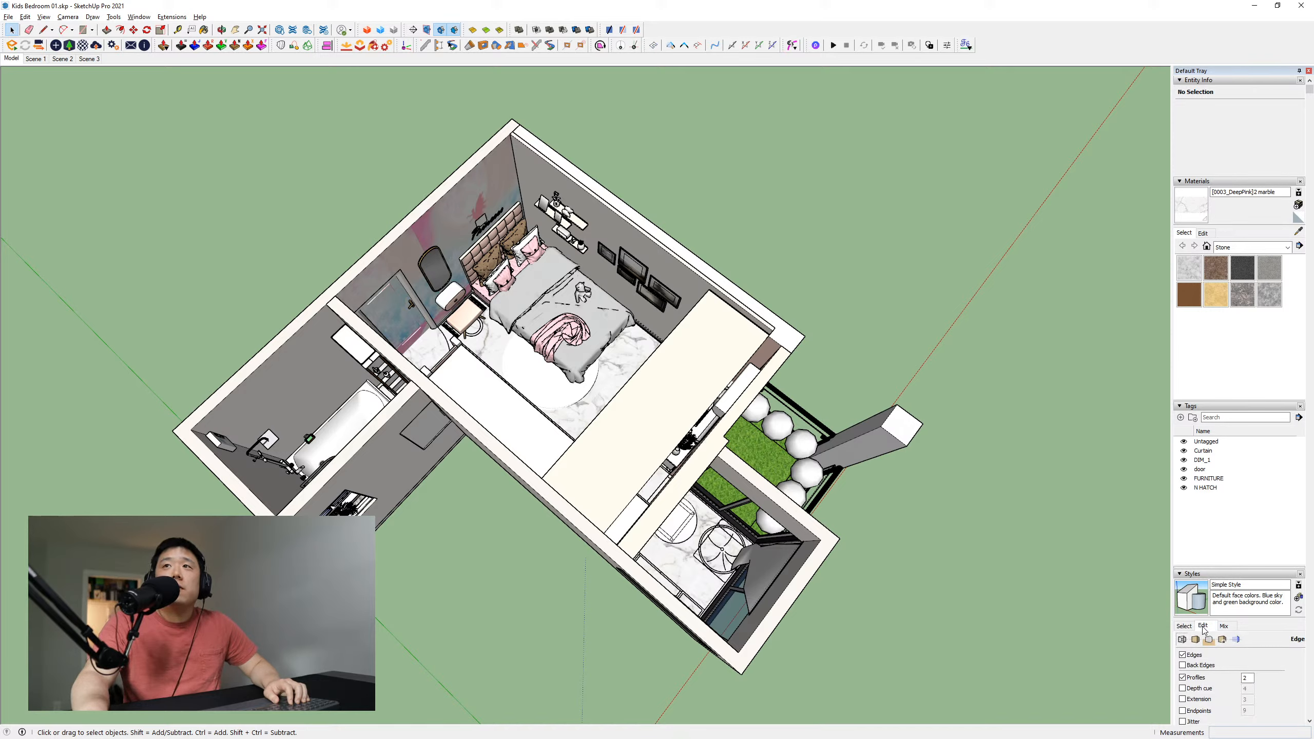
left_click(1197, 641)
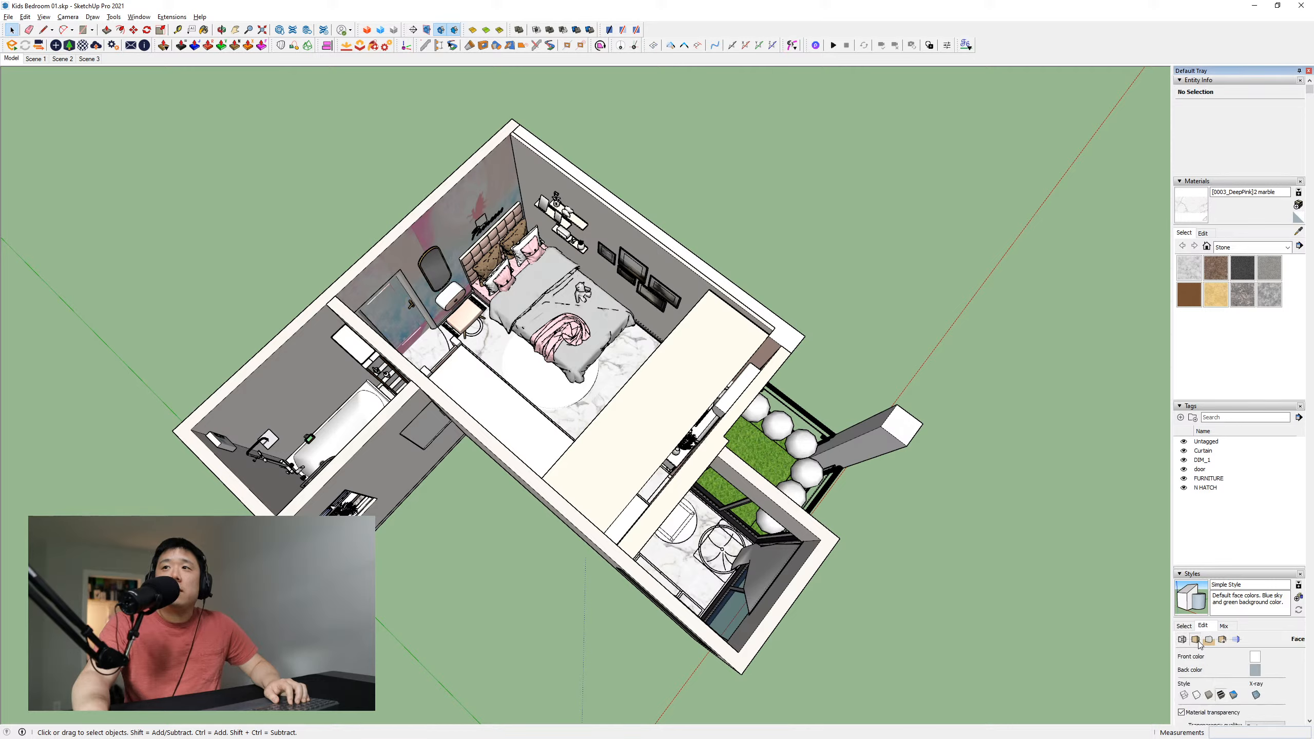
left_click(1209, 641)
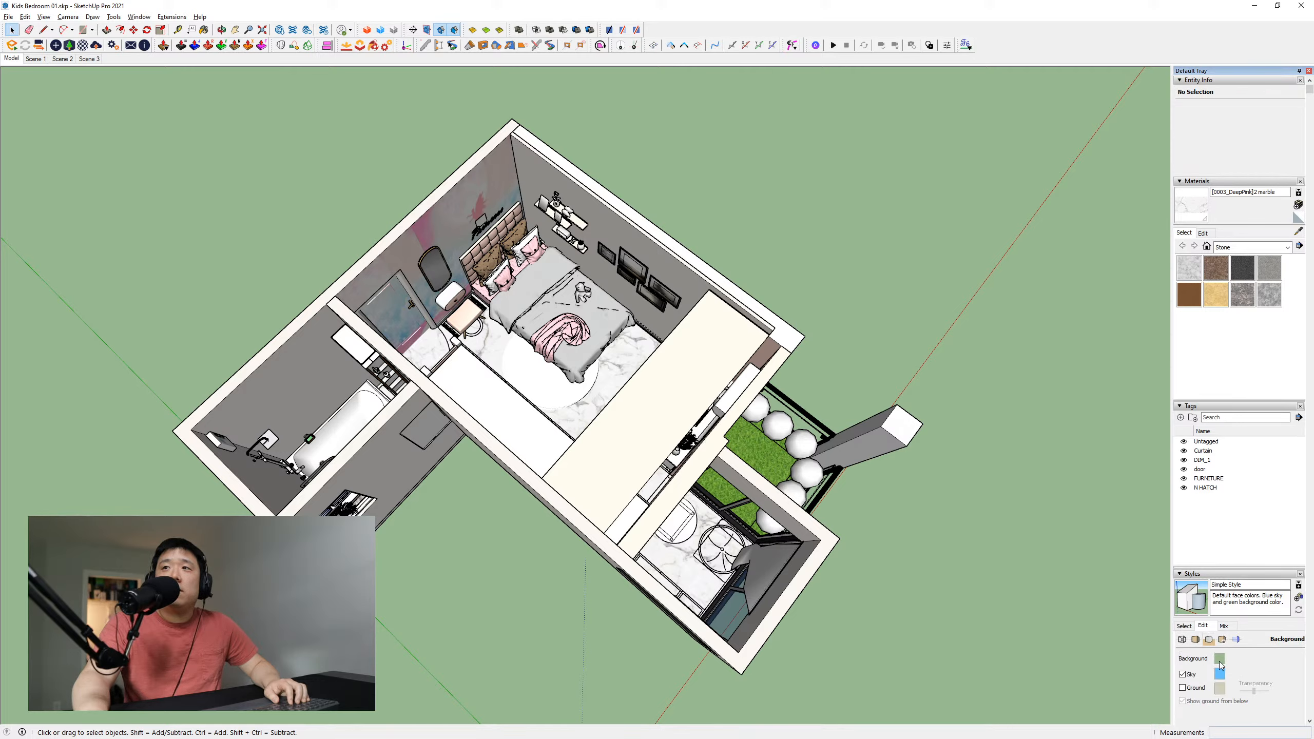
left_click_drag(0, 425, 680, 329)
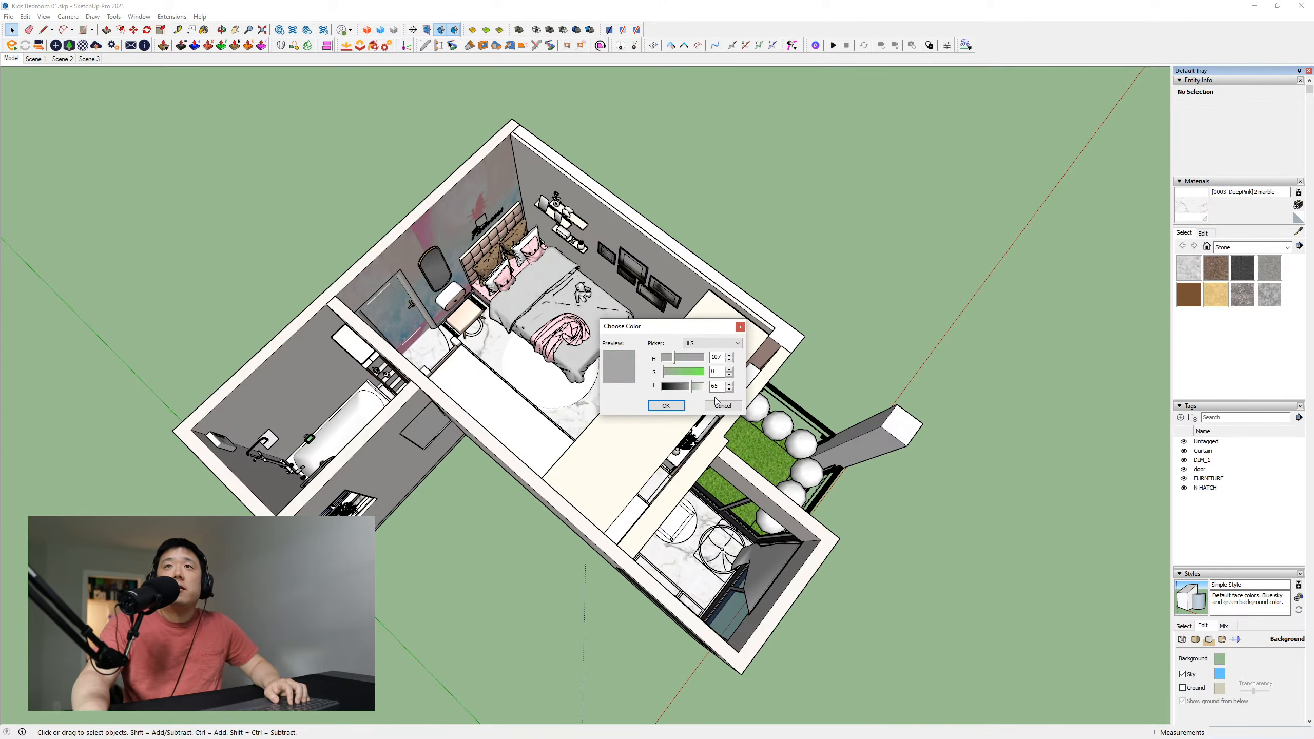
left_click_drag(699, 390, 706, 388)
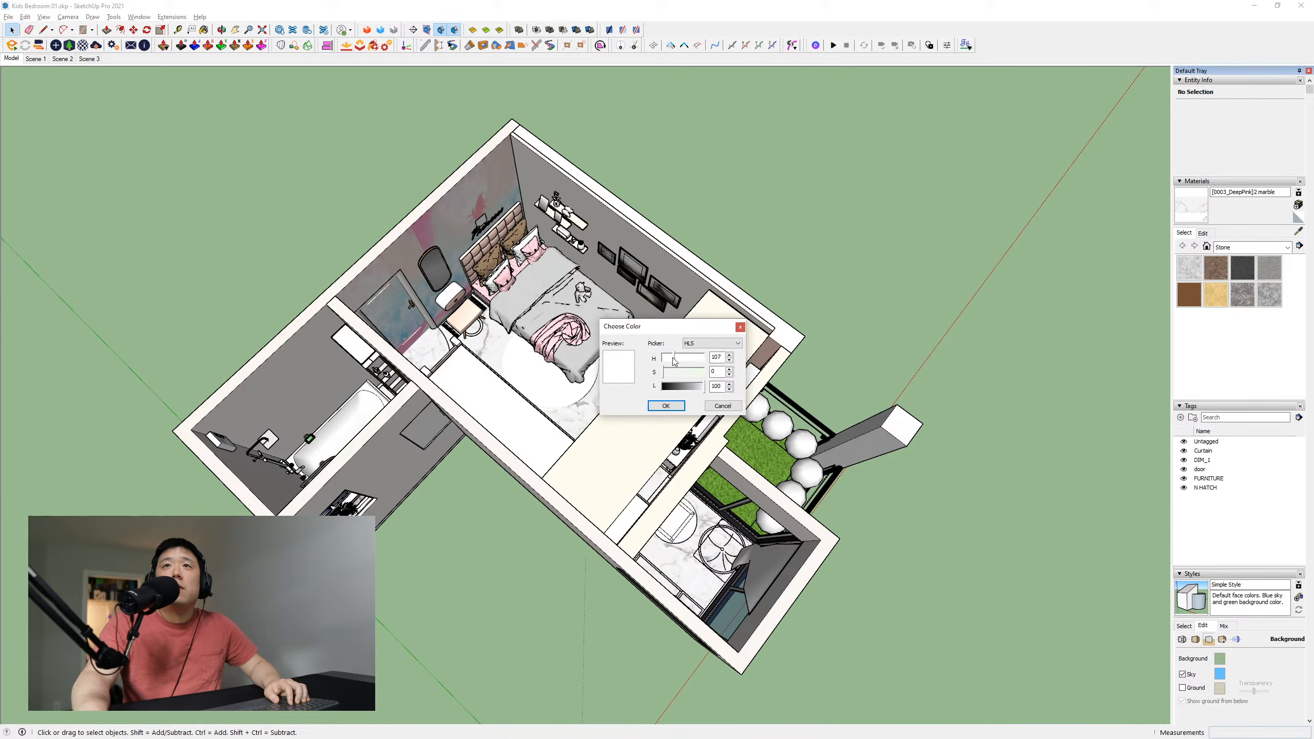
left_click(665, 406)
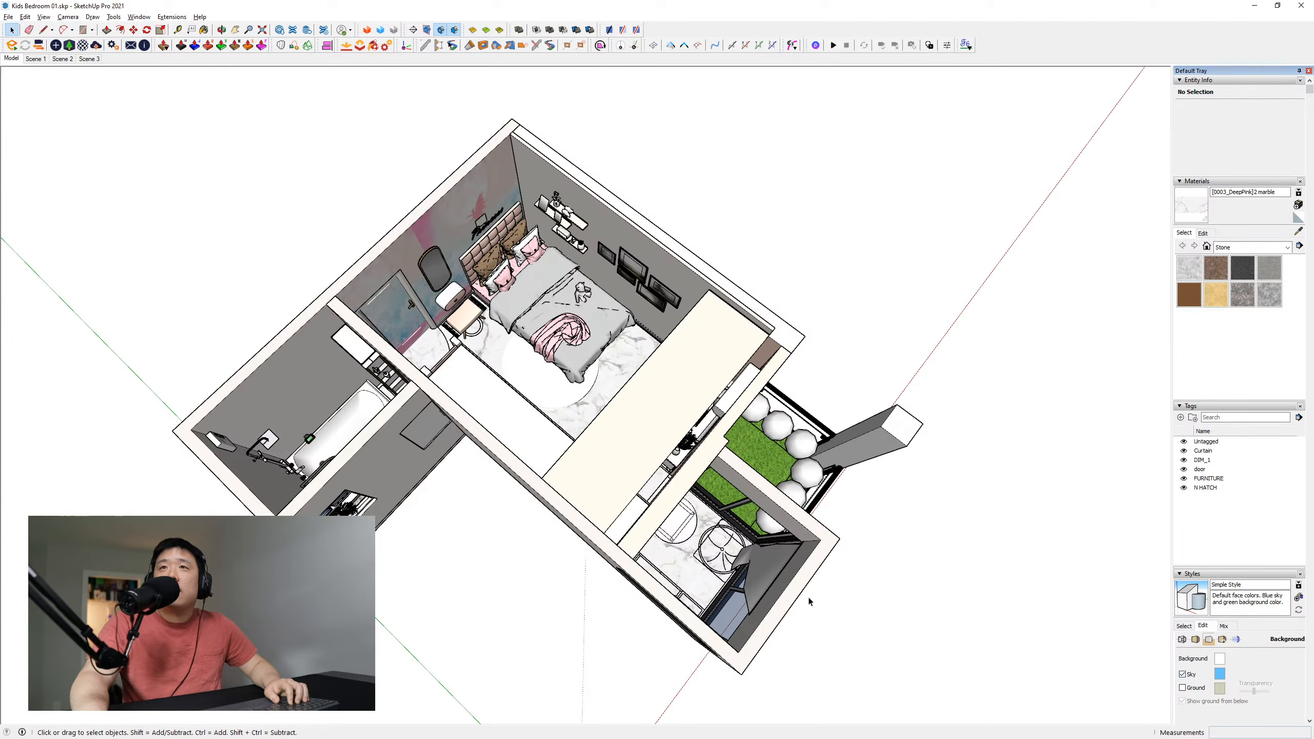
Turn off the sky in the style's background settings
middle_click_drag(802, 594, 704, 174)
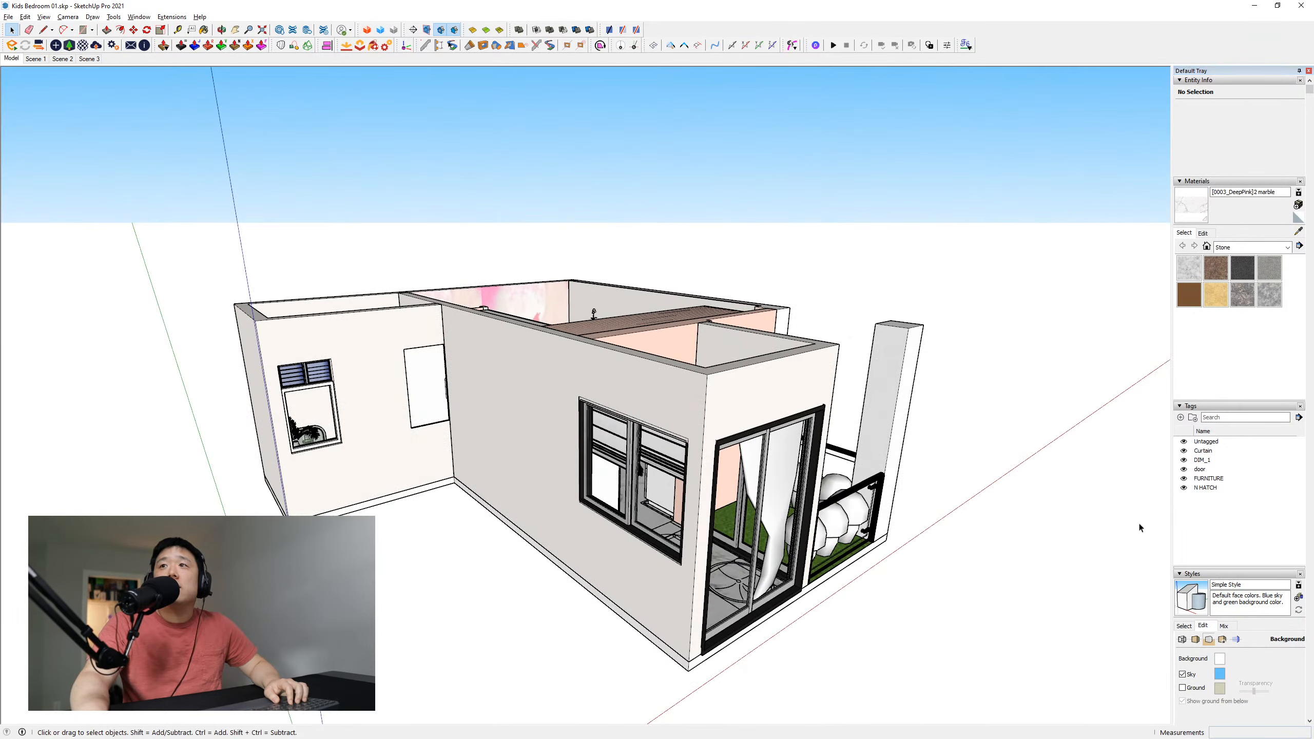
left_click(1183, 675)
middle_click_drag(533, 462, 500, 514)
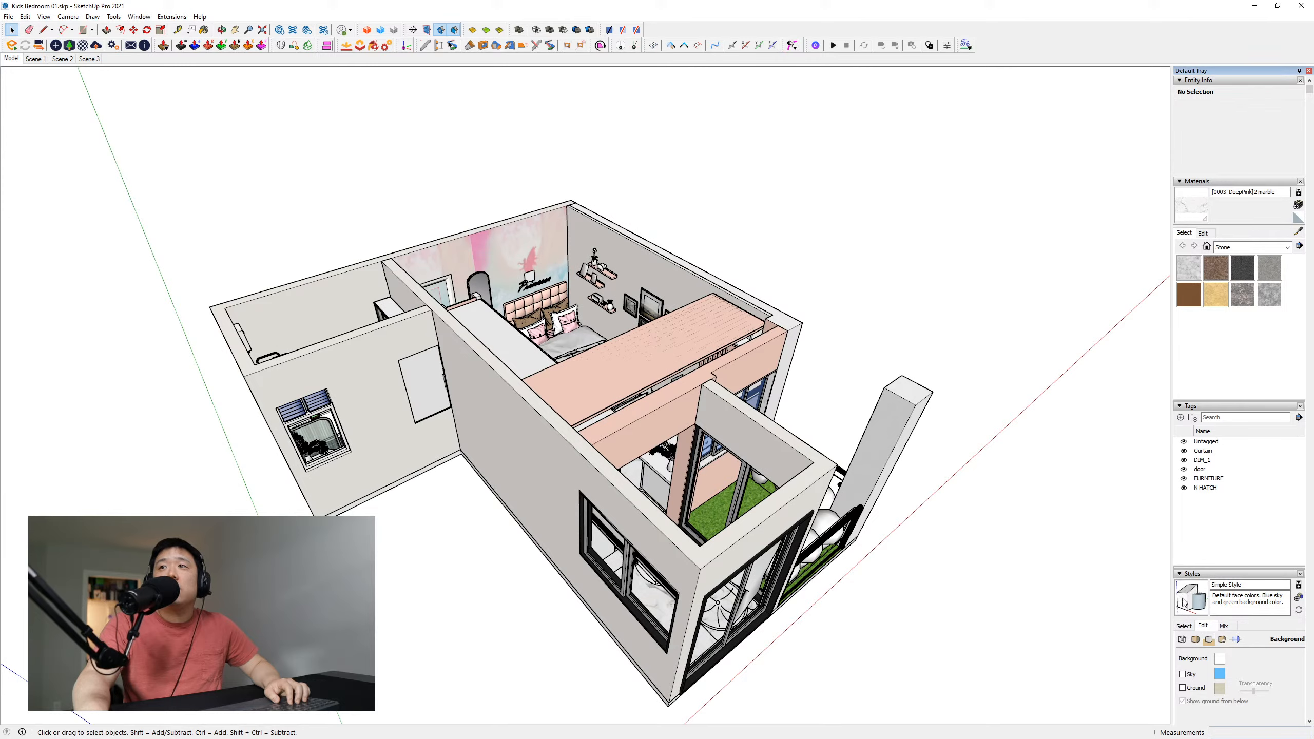
Set the style's back face color to bright blue with hue 203, saturation 100 and lightness 56
scroll(1263, 689, "down", 3)
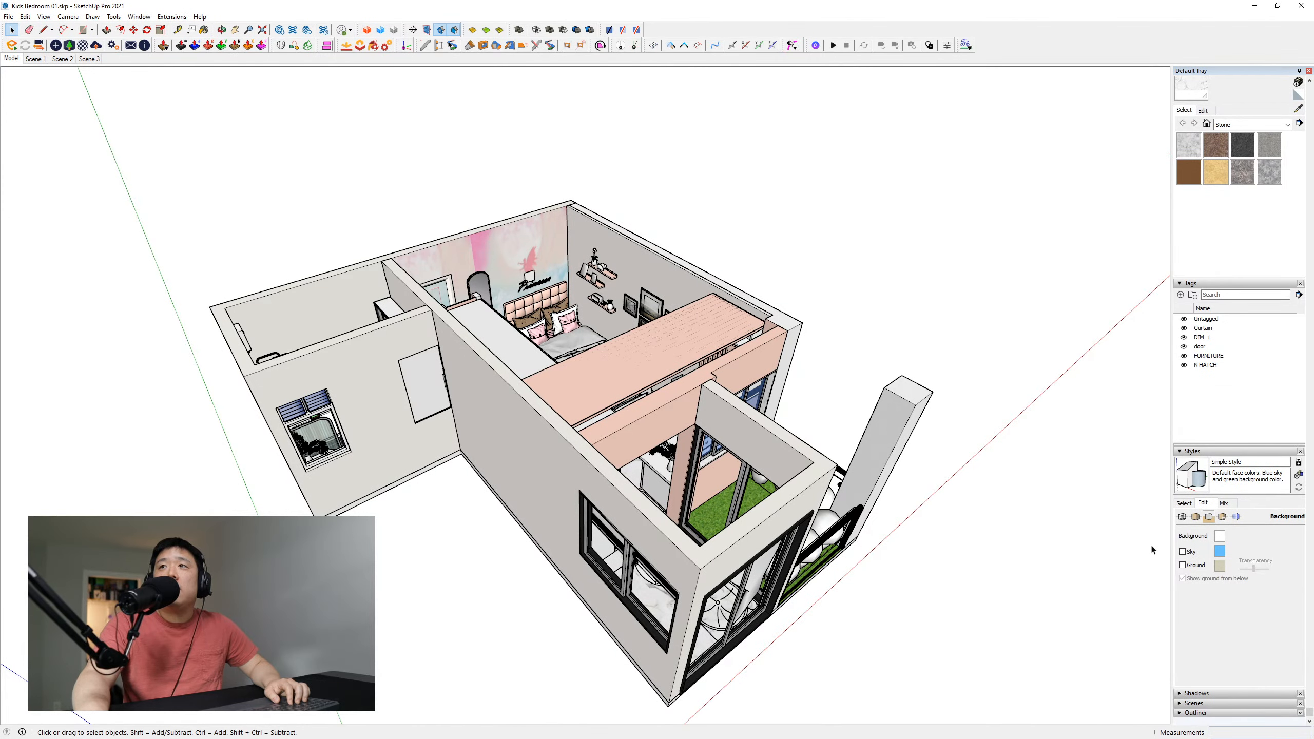
left_click(1185, 519)
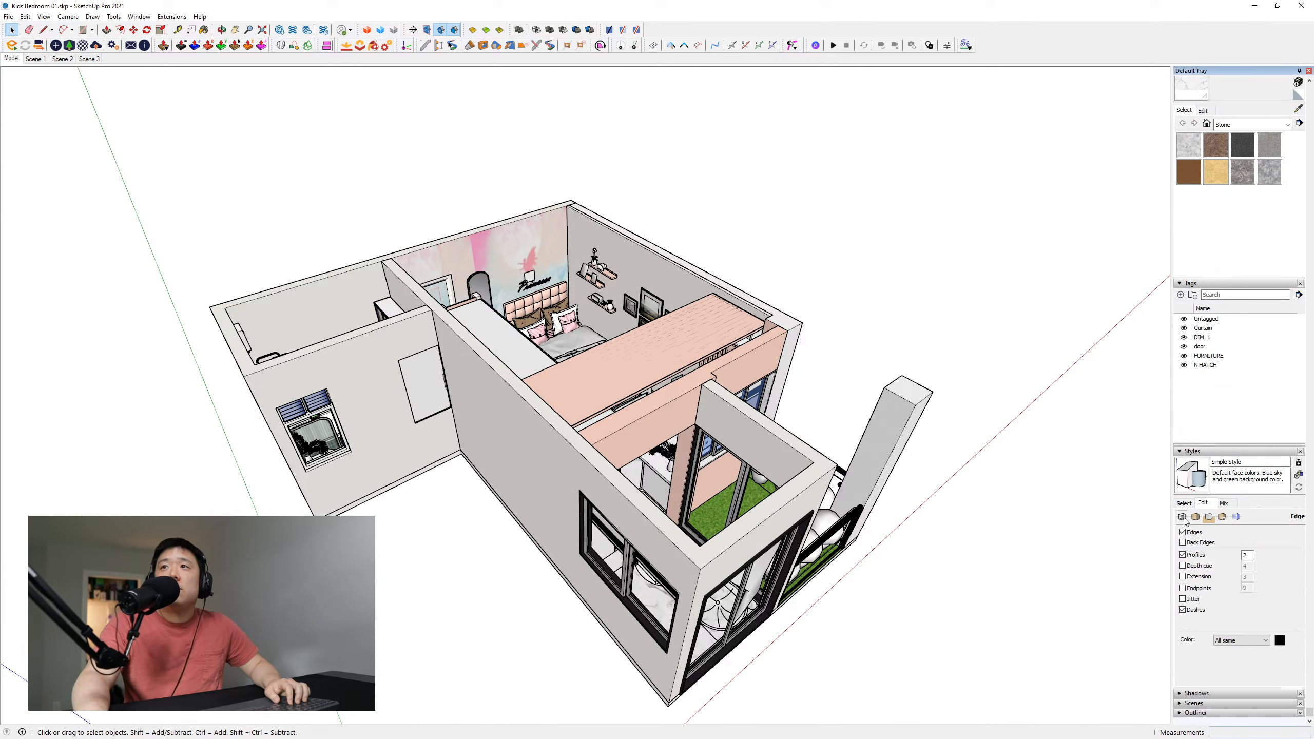
left_click(1210, 516)
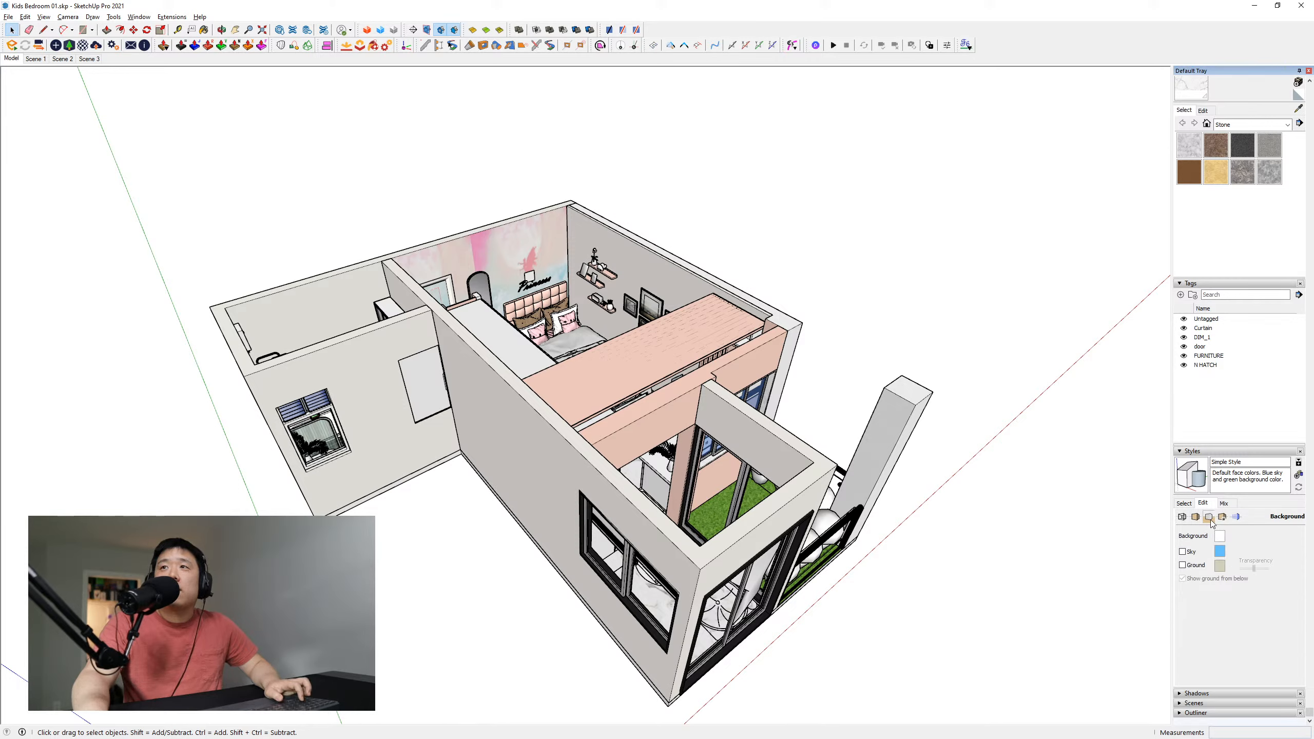
left_click(1195, 517)
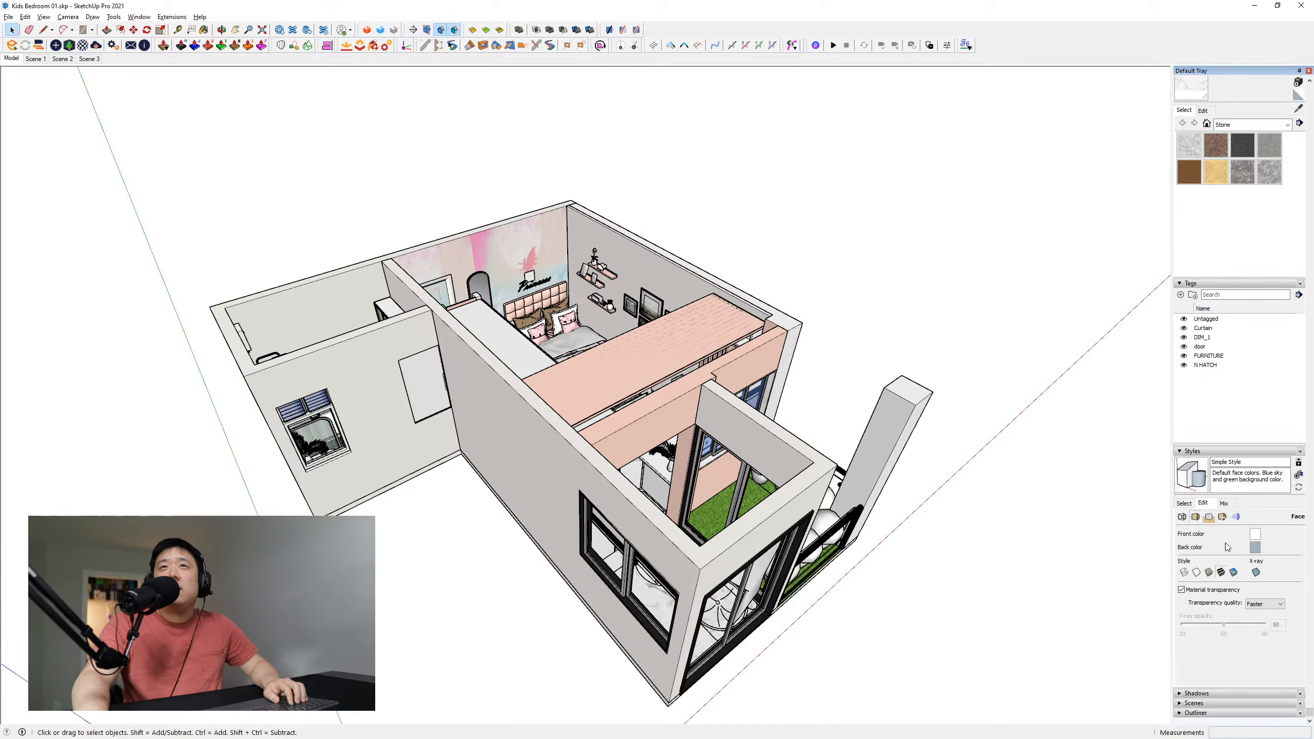
left_click(1256, 548)
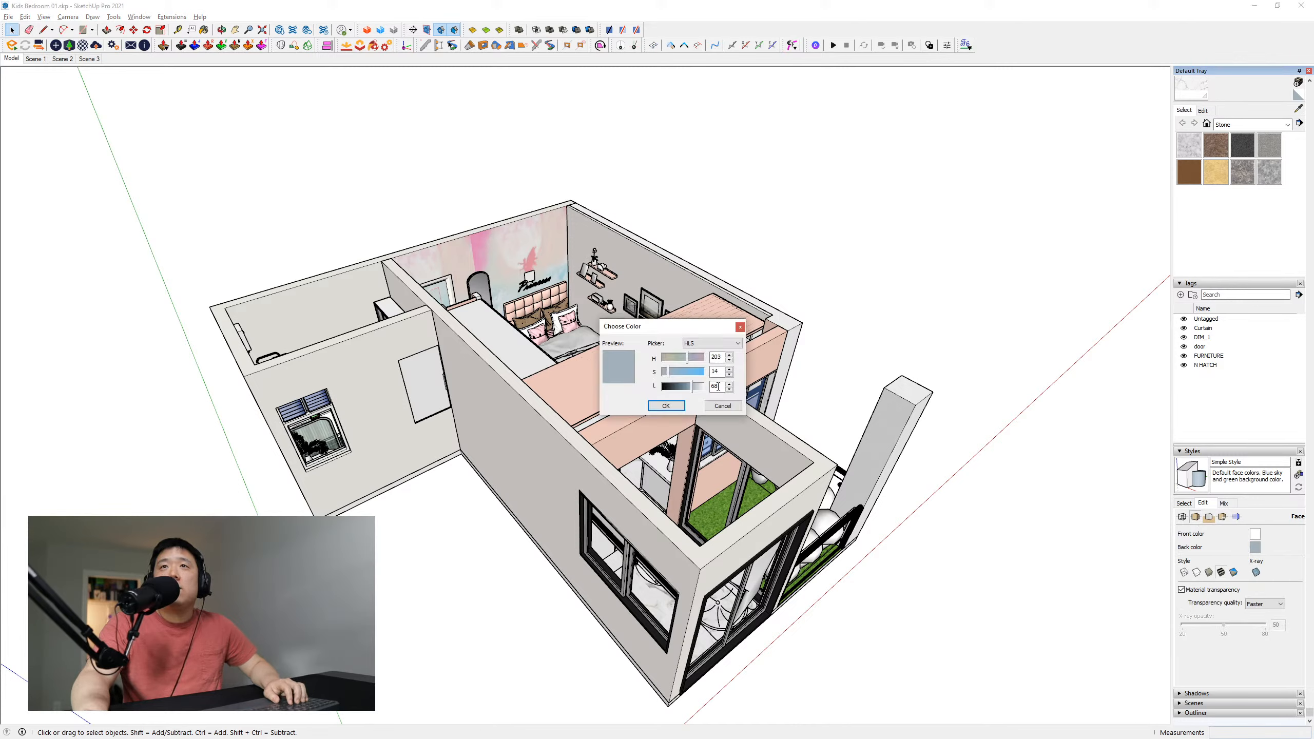
left_click(696, 372)
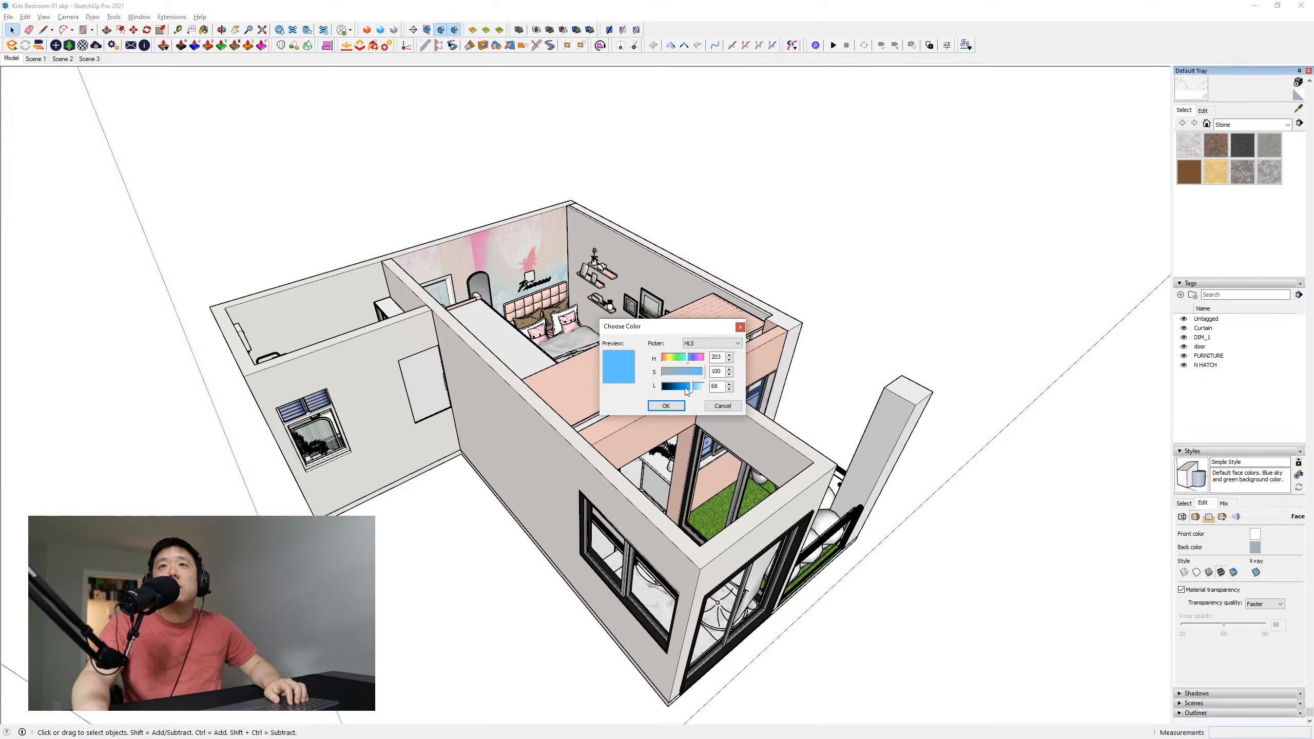
left_click(687, 387)
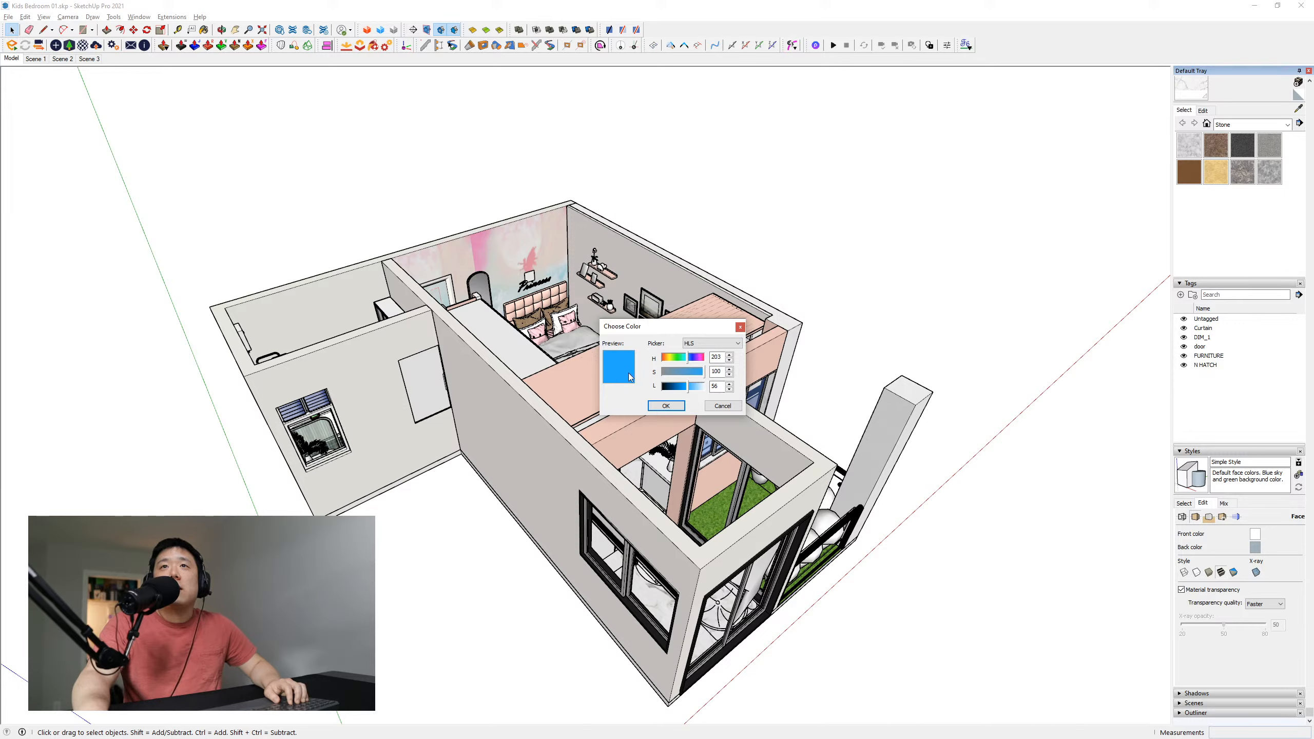
left_click(666, 408)
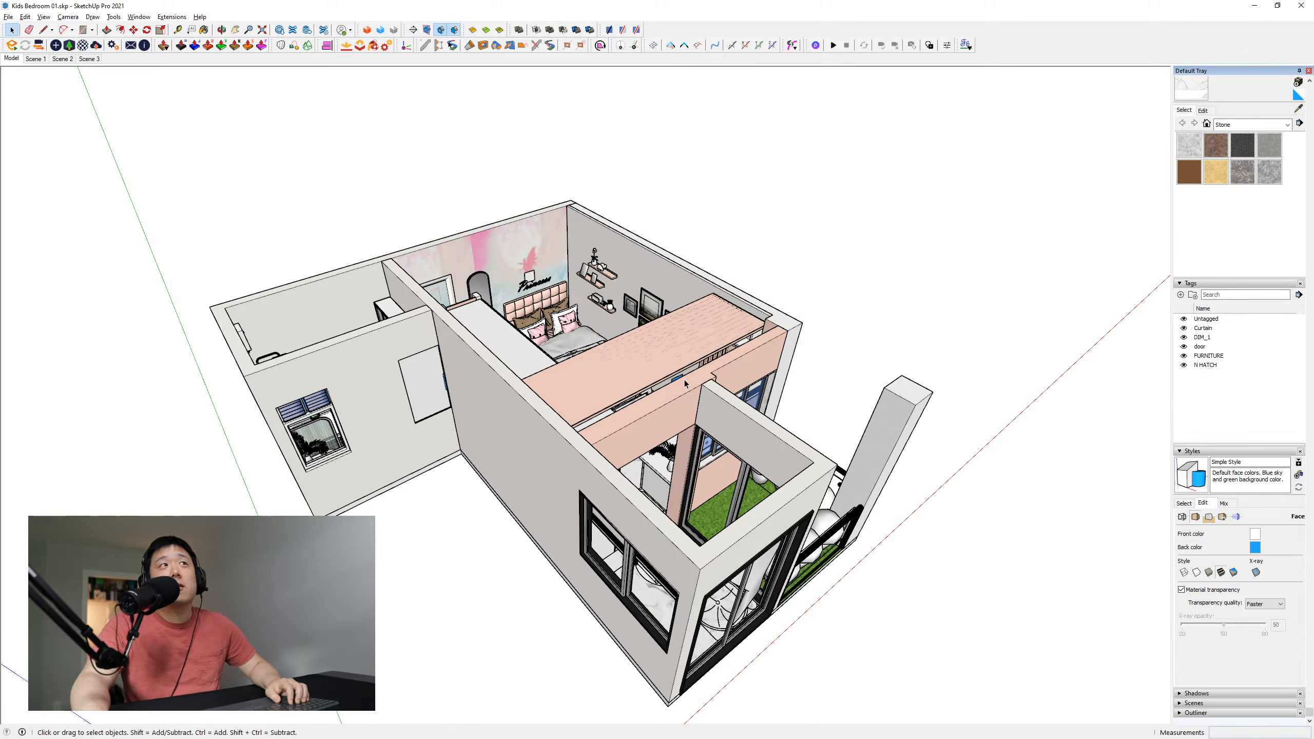
left_click(1183, 519)
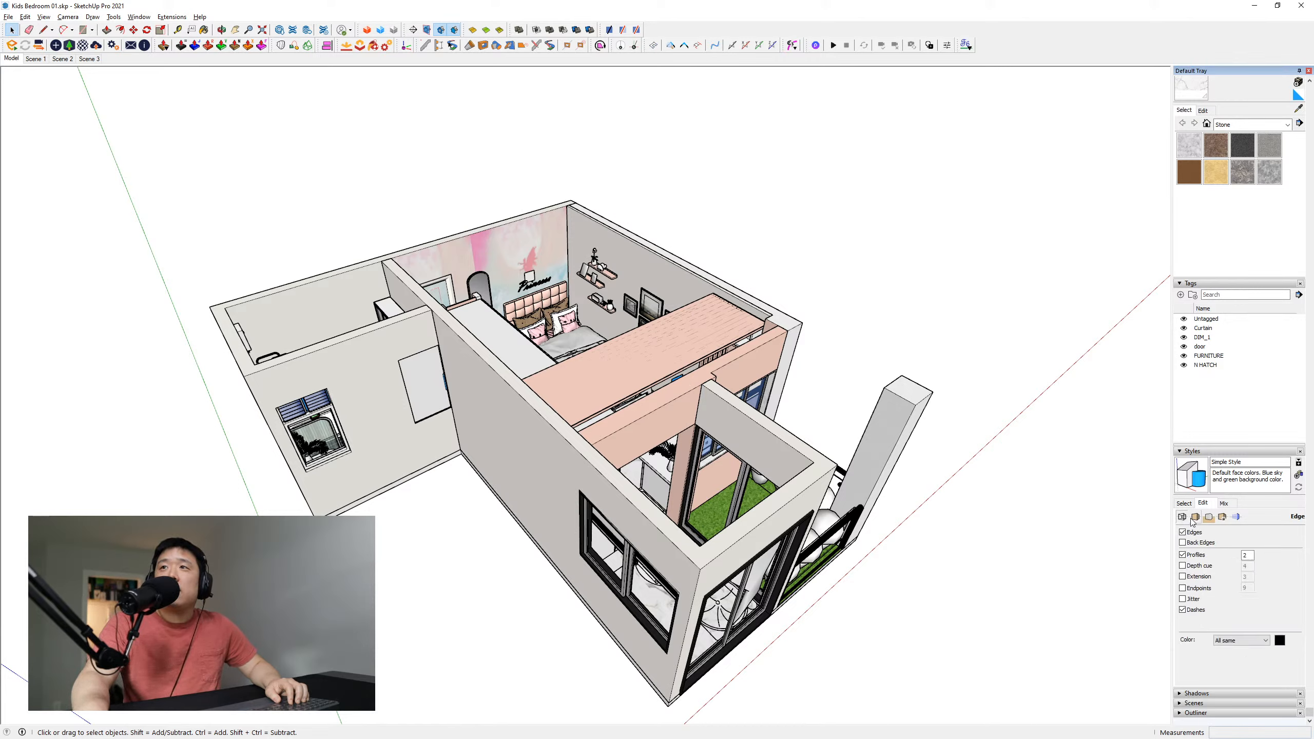
left_click(1196, 518)
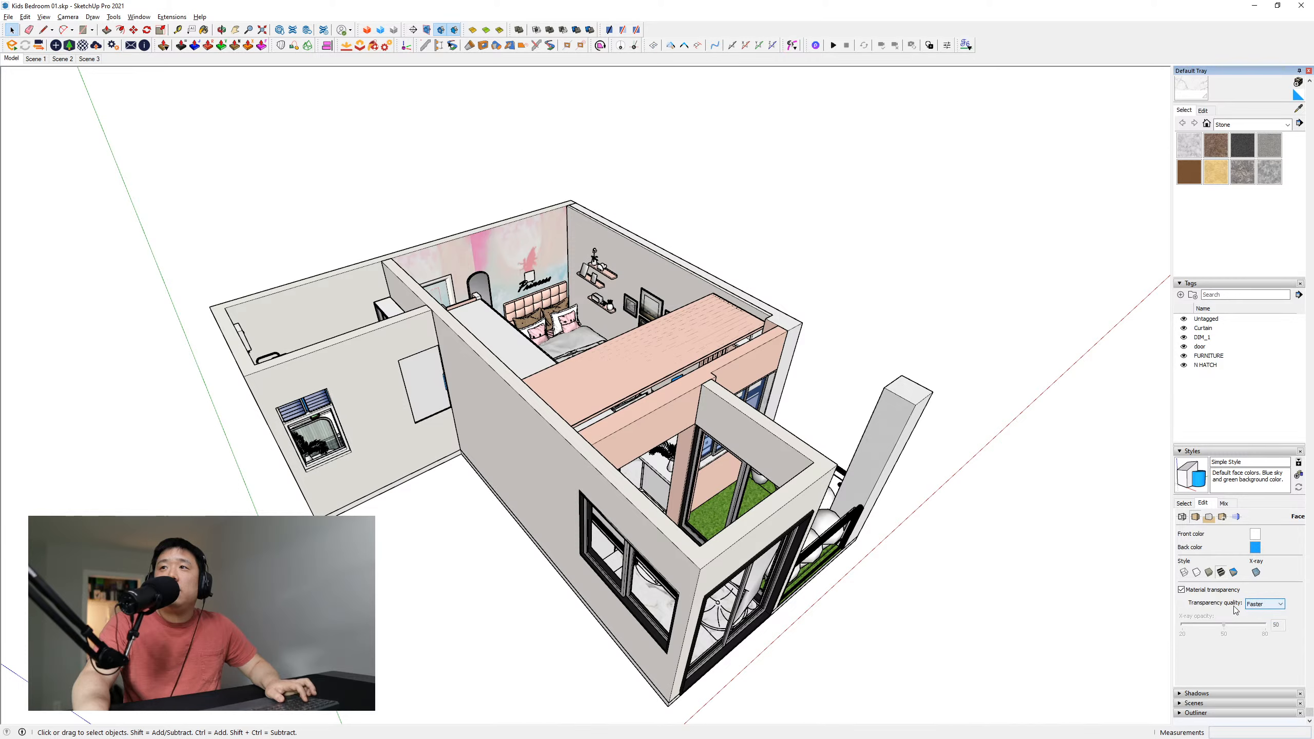
left_click(1263, 610)
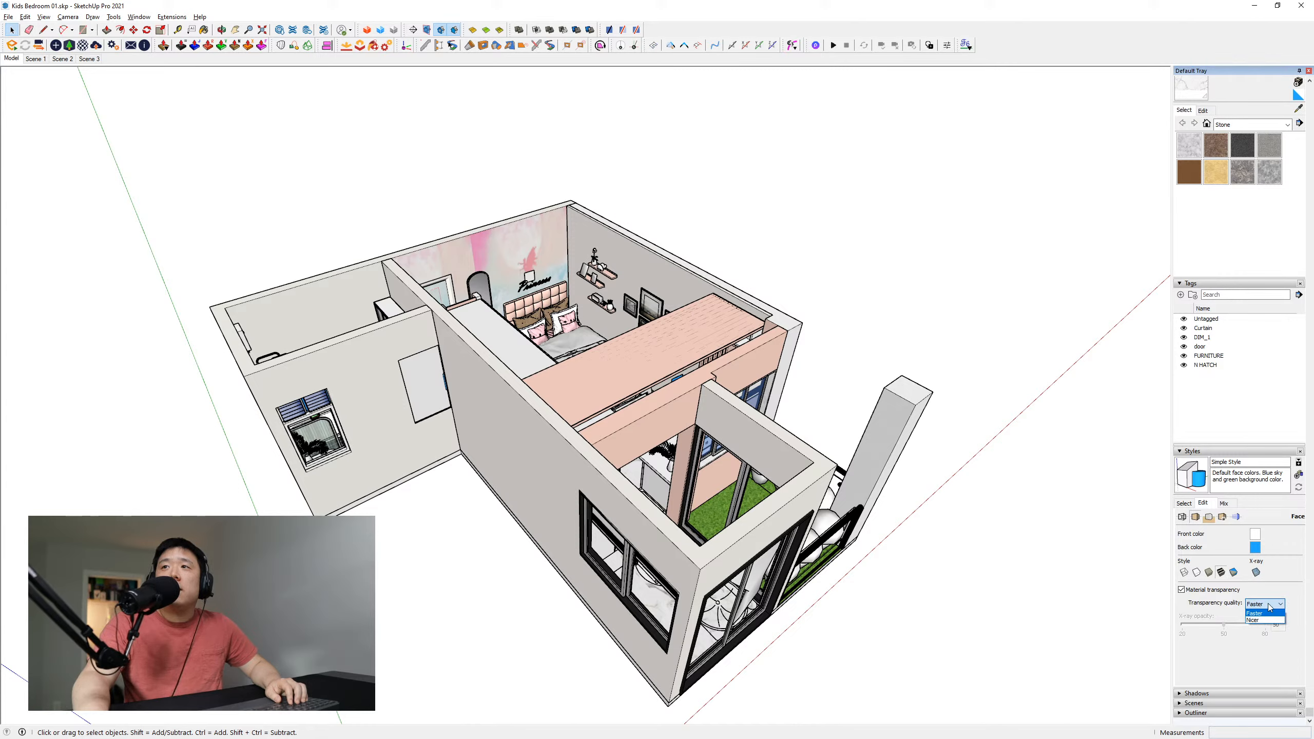
left_click(1264, 606)
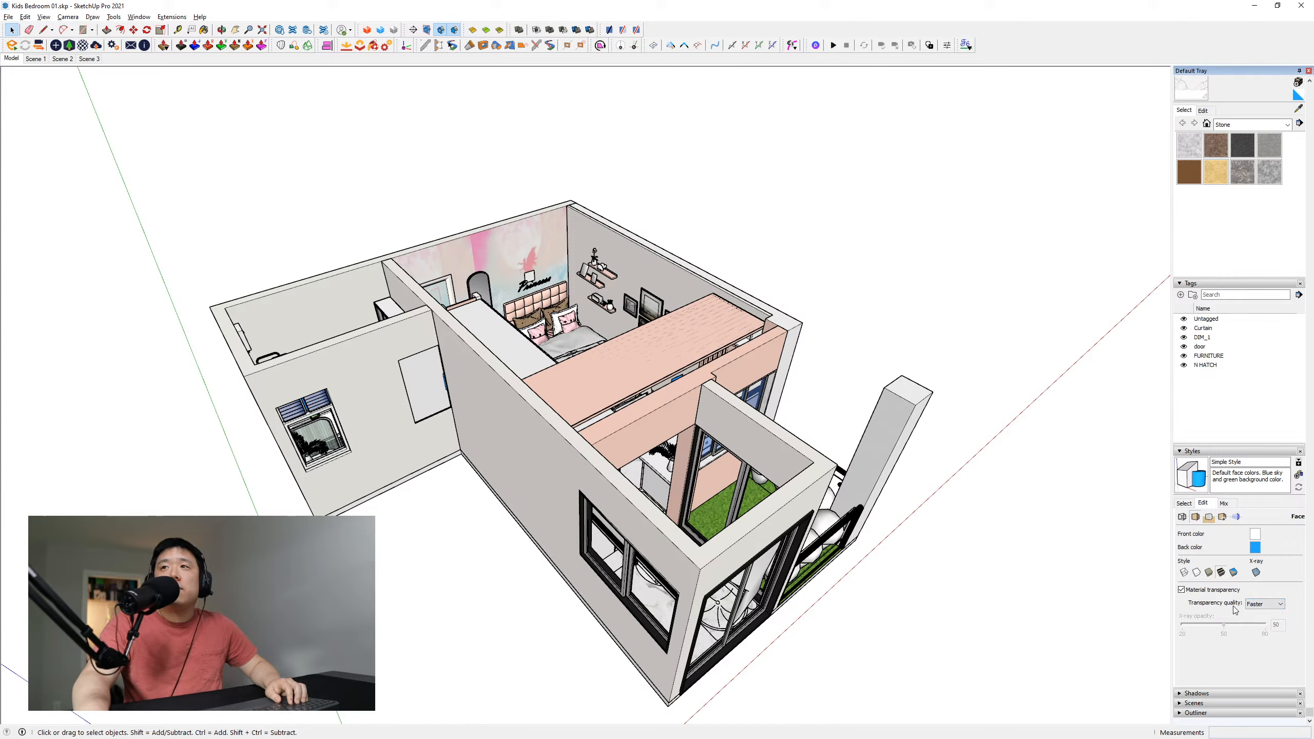
Turn off Profiles in the style's edge settings
left_click(1183, 518)
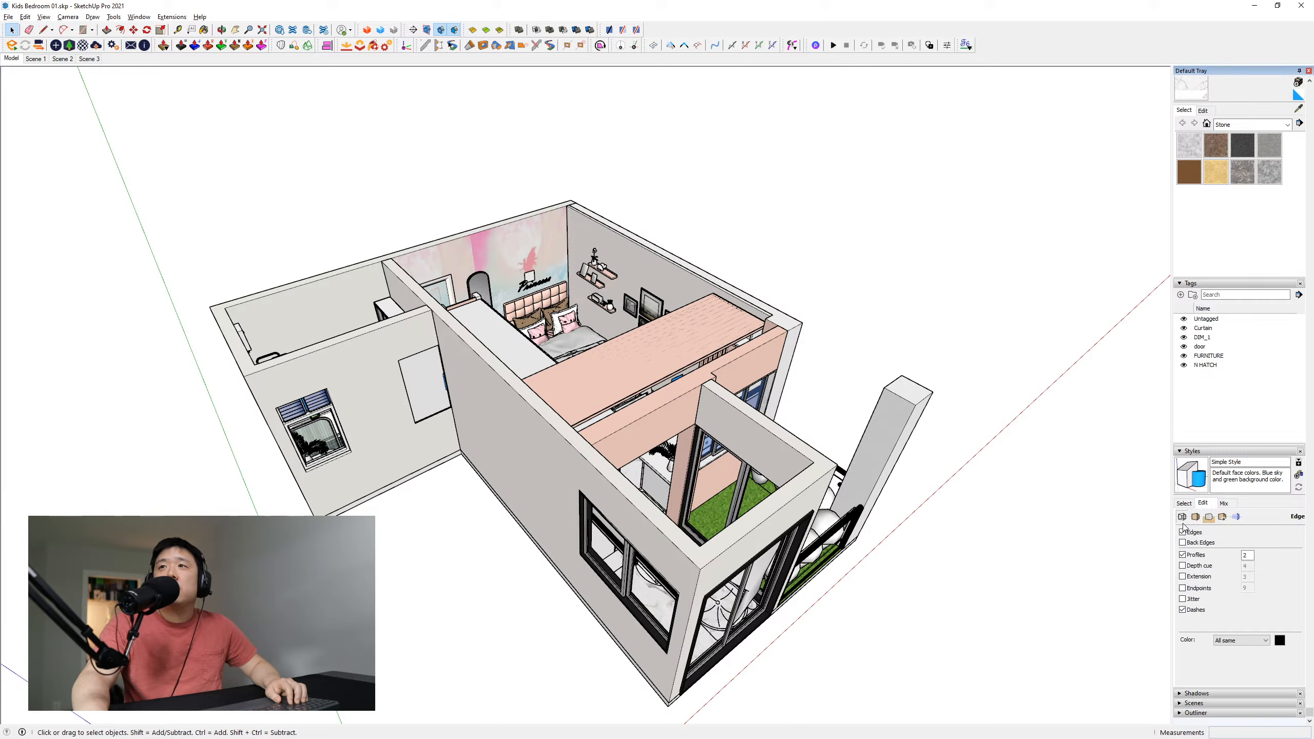
left_click(1183, 554)
middle_click_drag(590, 254, 673, 495)
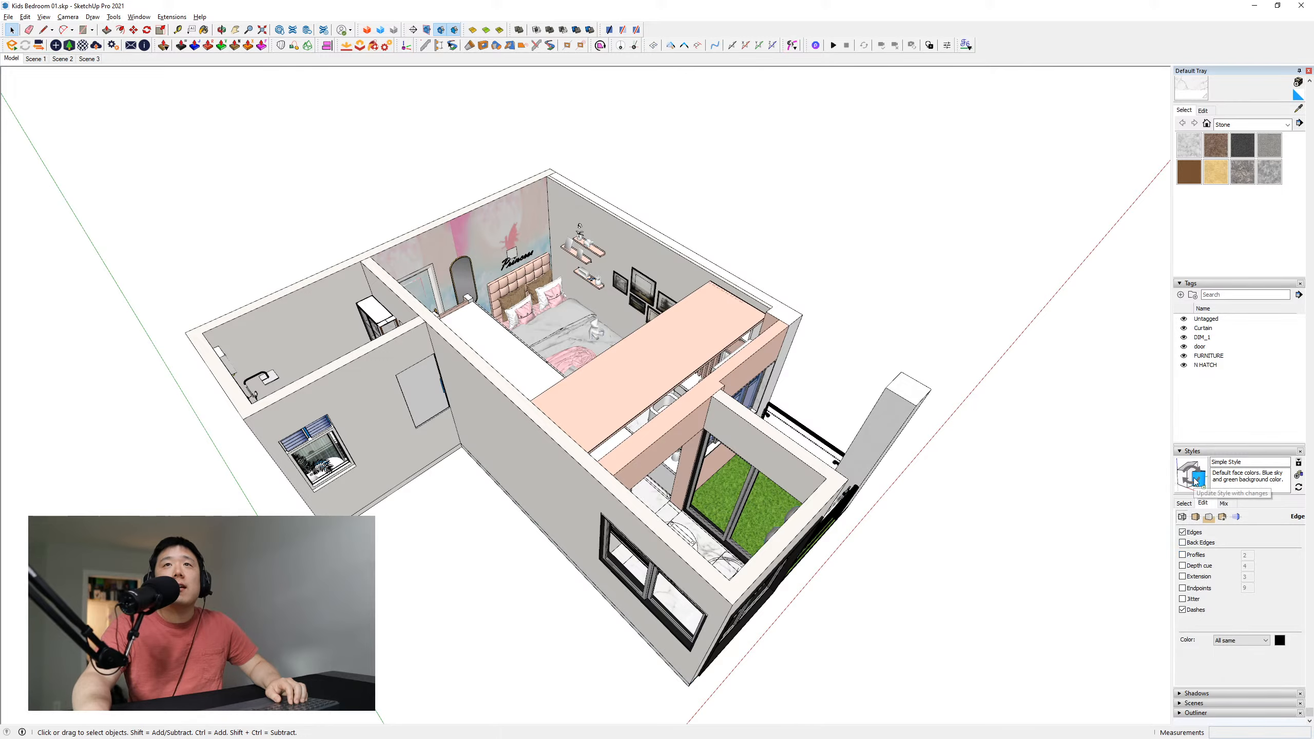
Update the Simple Style with the edited background, face and edge settings, and collapse the style settings
middle_click_drag(873, 405, 901, 543)
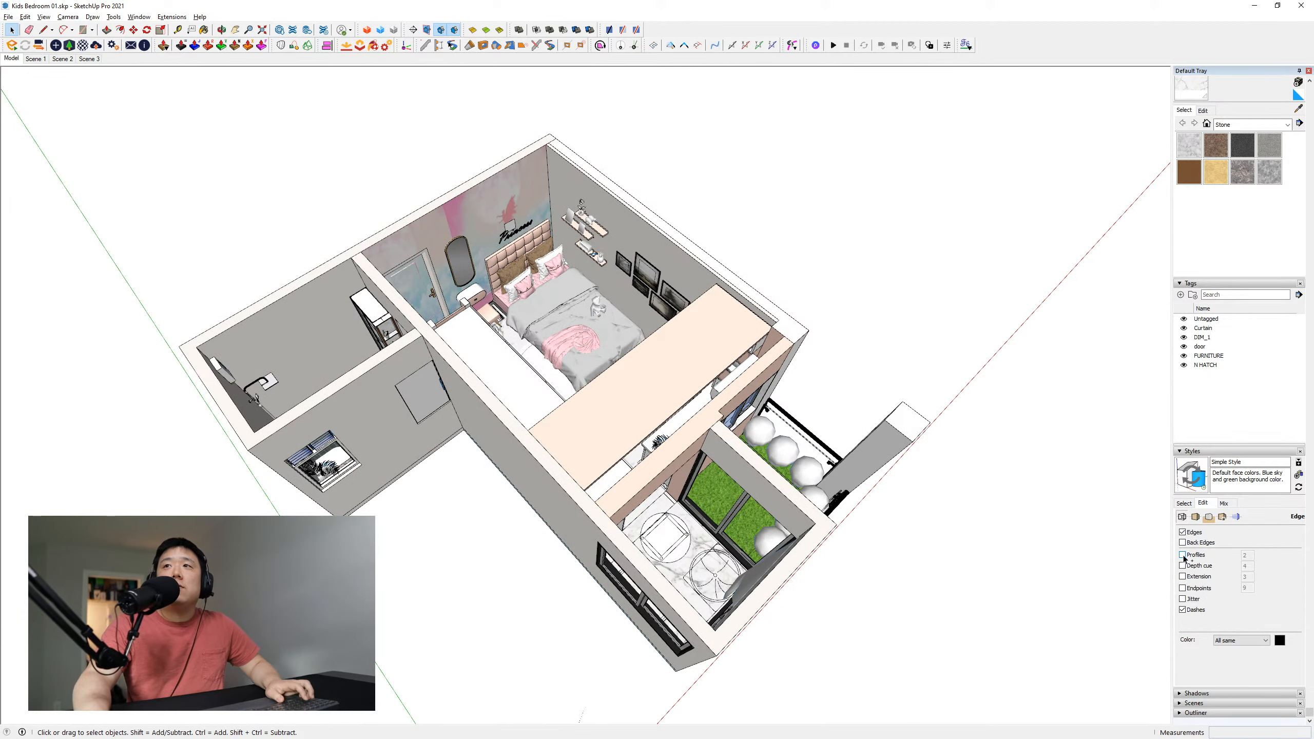
key("ctrl")
key("ctrl")
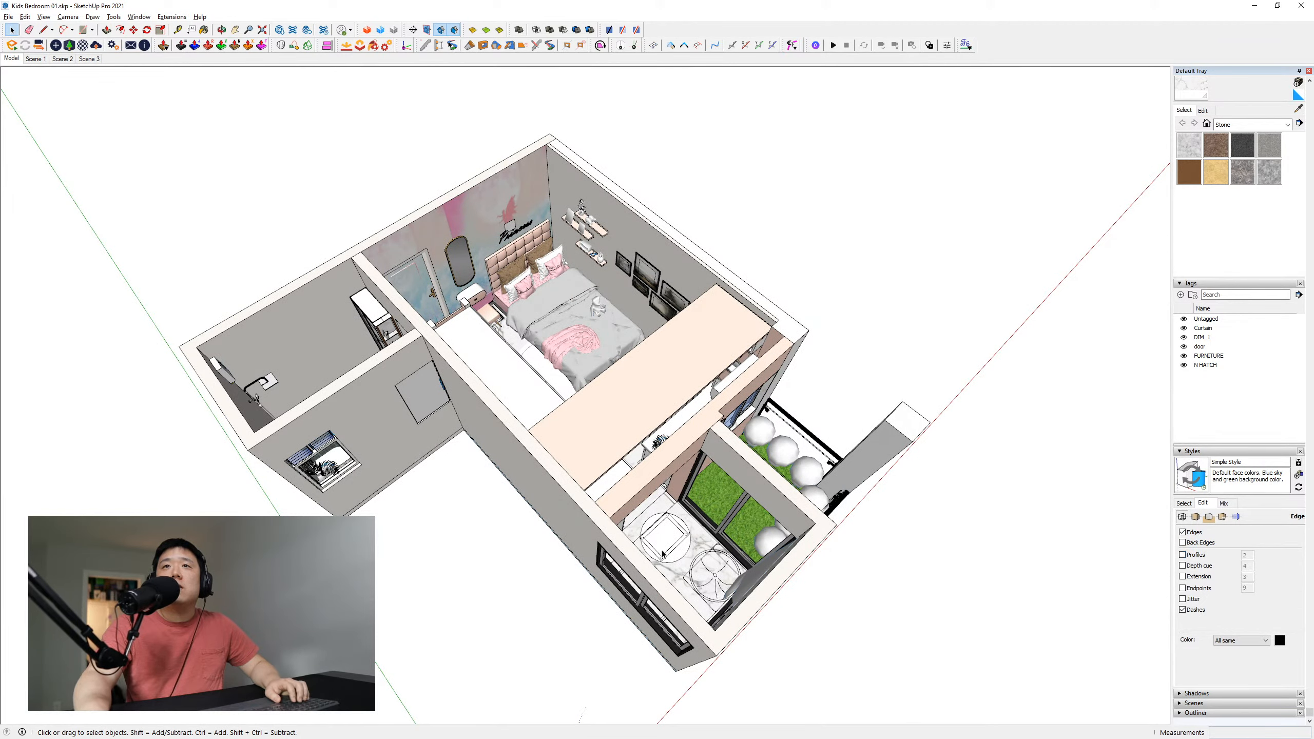
middle_click_drag(647, 505, 632, 470)
scroll(618, 450, "down", 1)
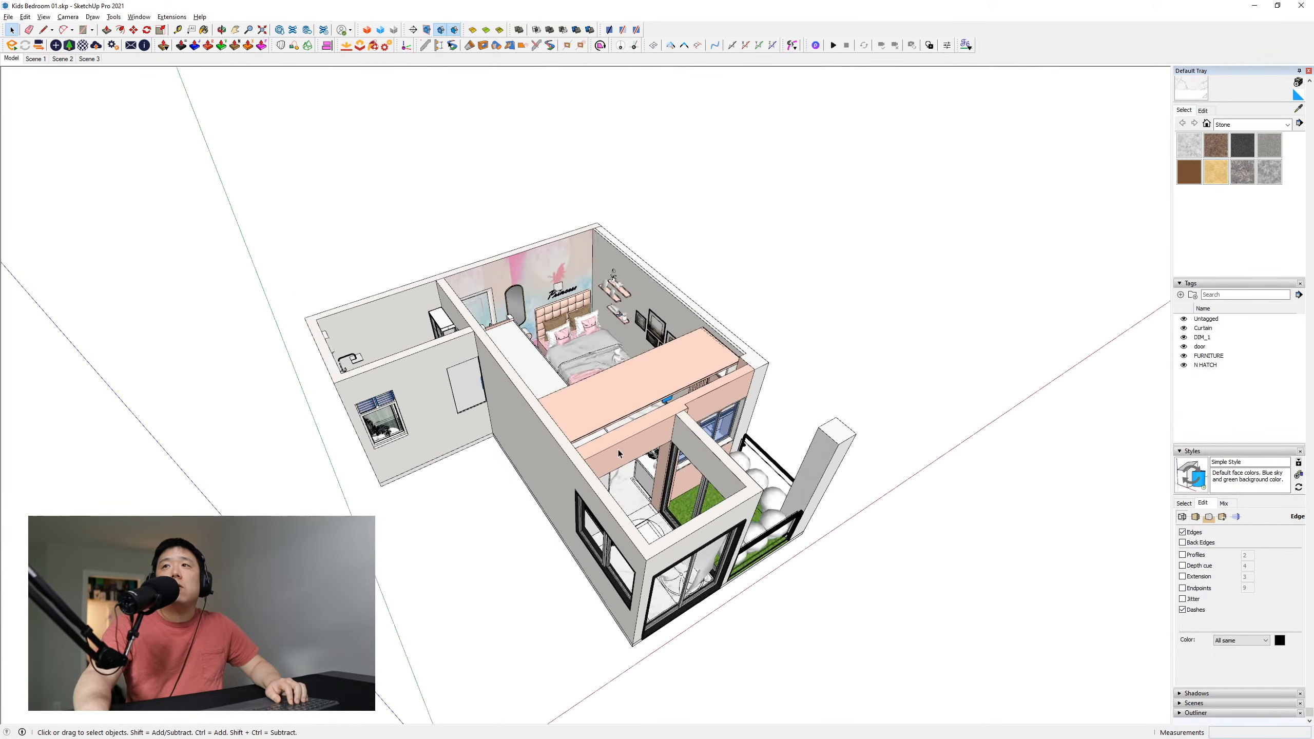
scroll(619, 450, "up", 2)
scroll(618, 450, "down", 2)
scroll(627, 448, "up", 2)
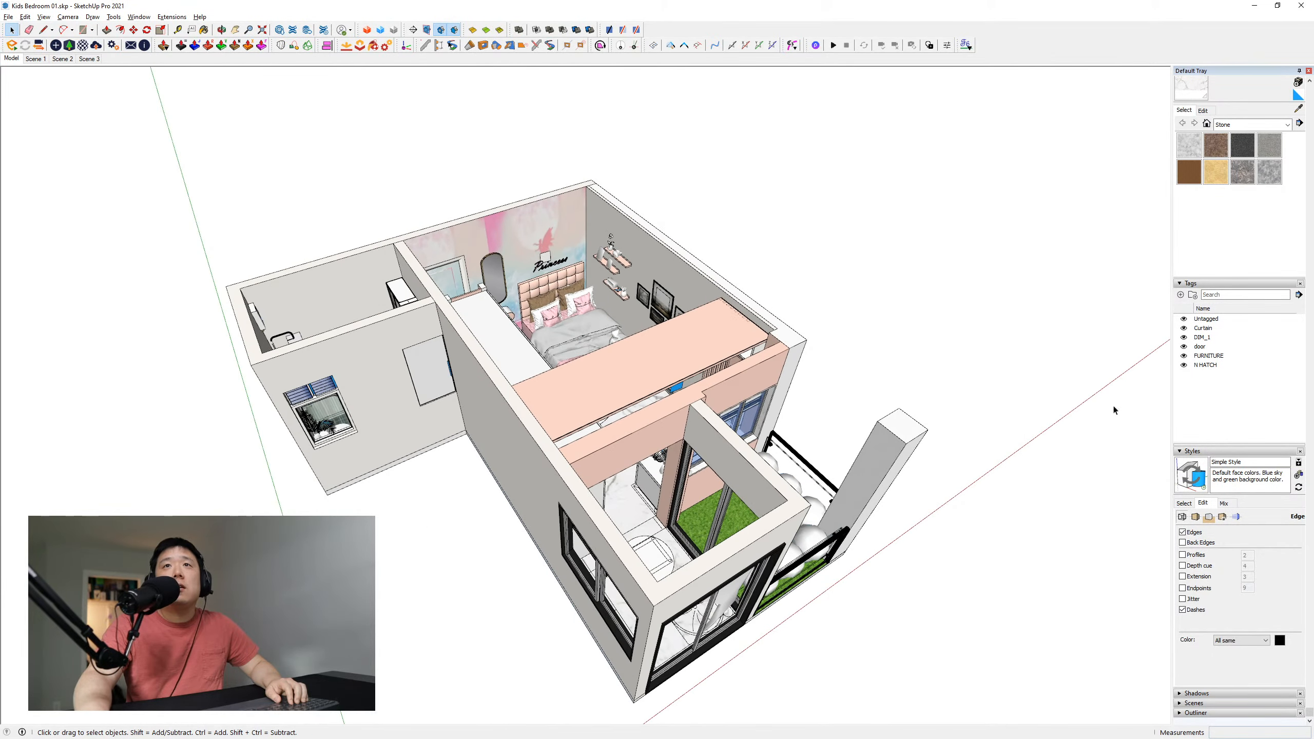
left_click(1189, 472)
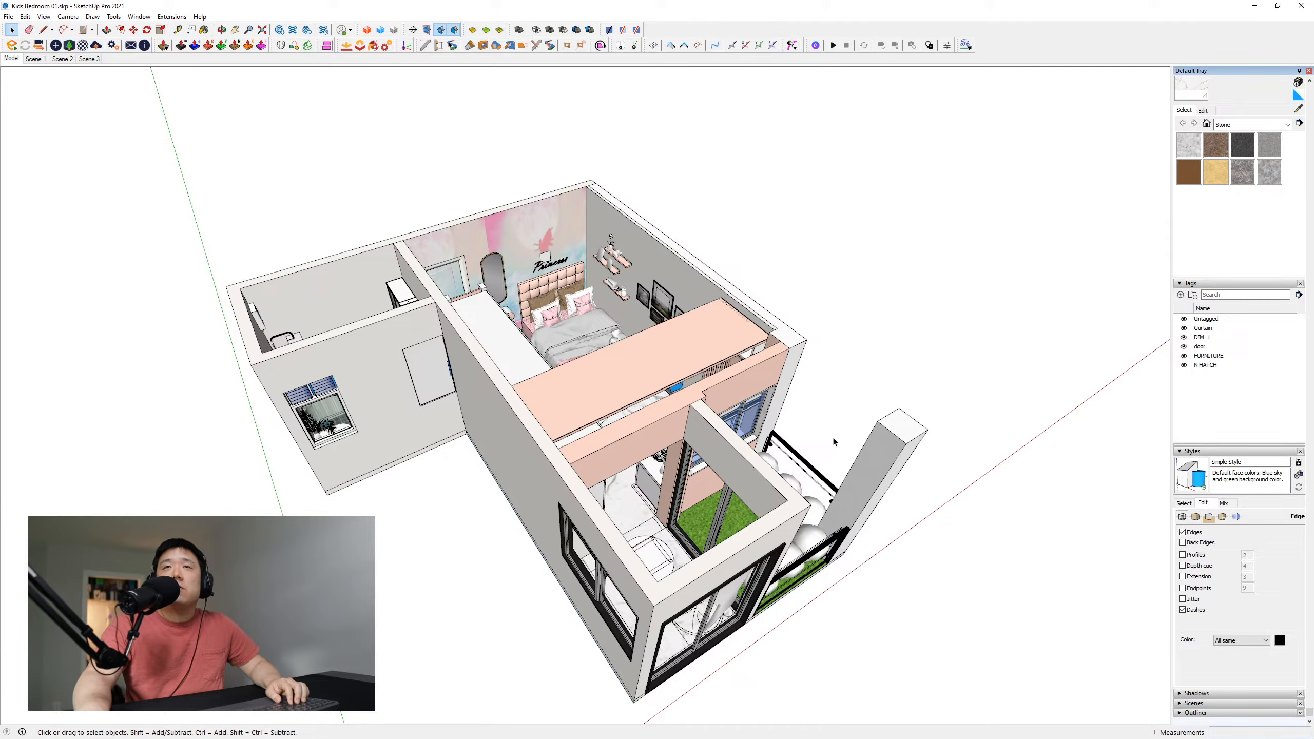
middle_click_drag(836, 442, 870, 565)
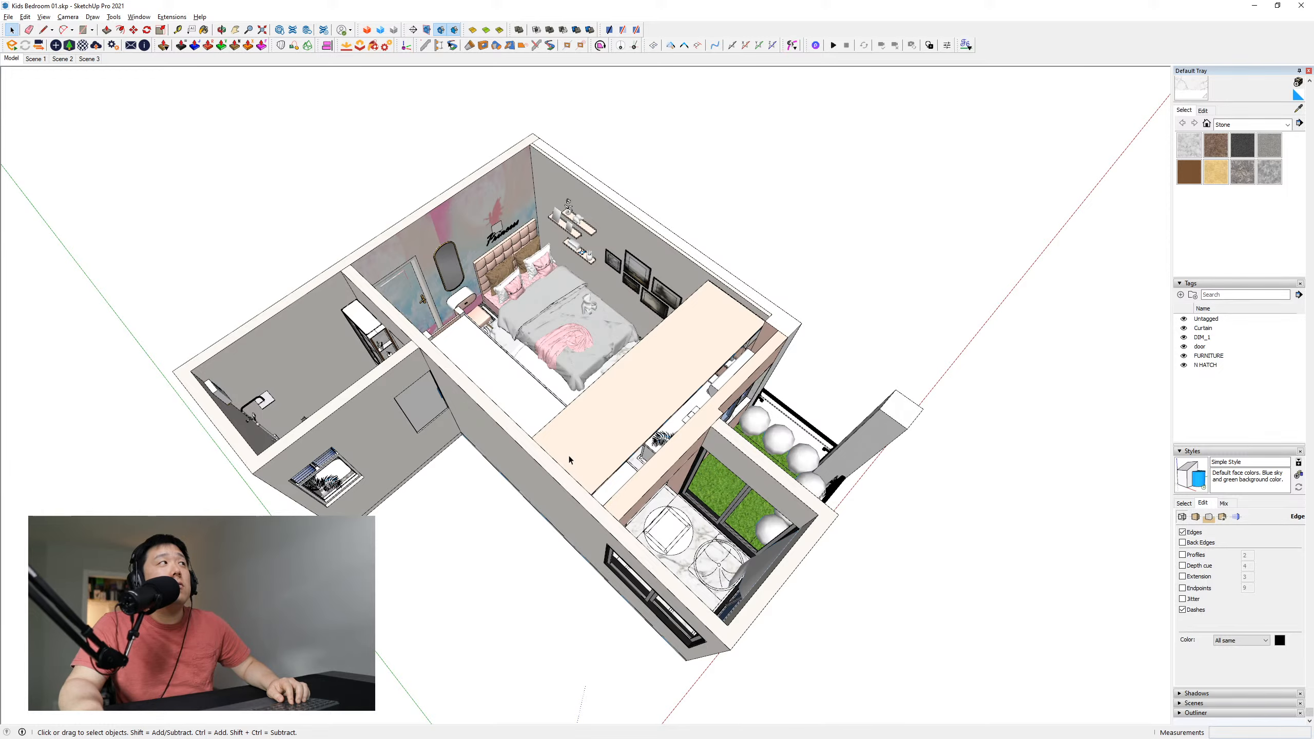
middle_click_drag(548, 443, 761, 576)
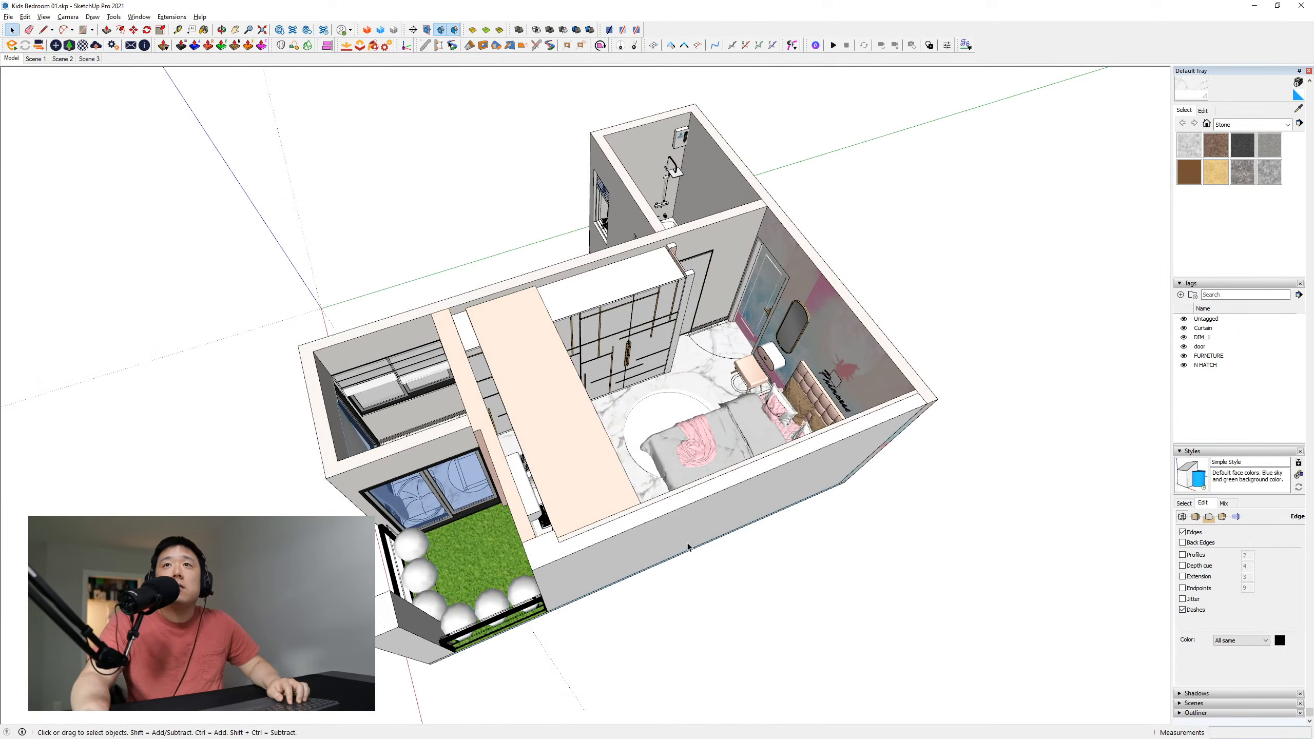
left_click(1180, 452)
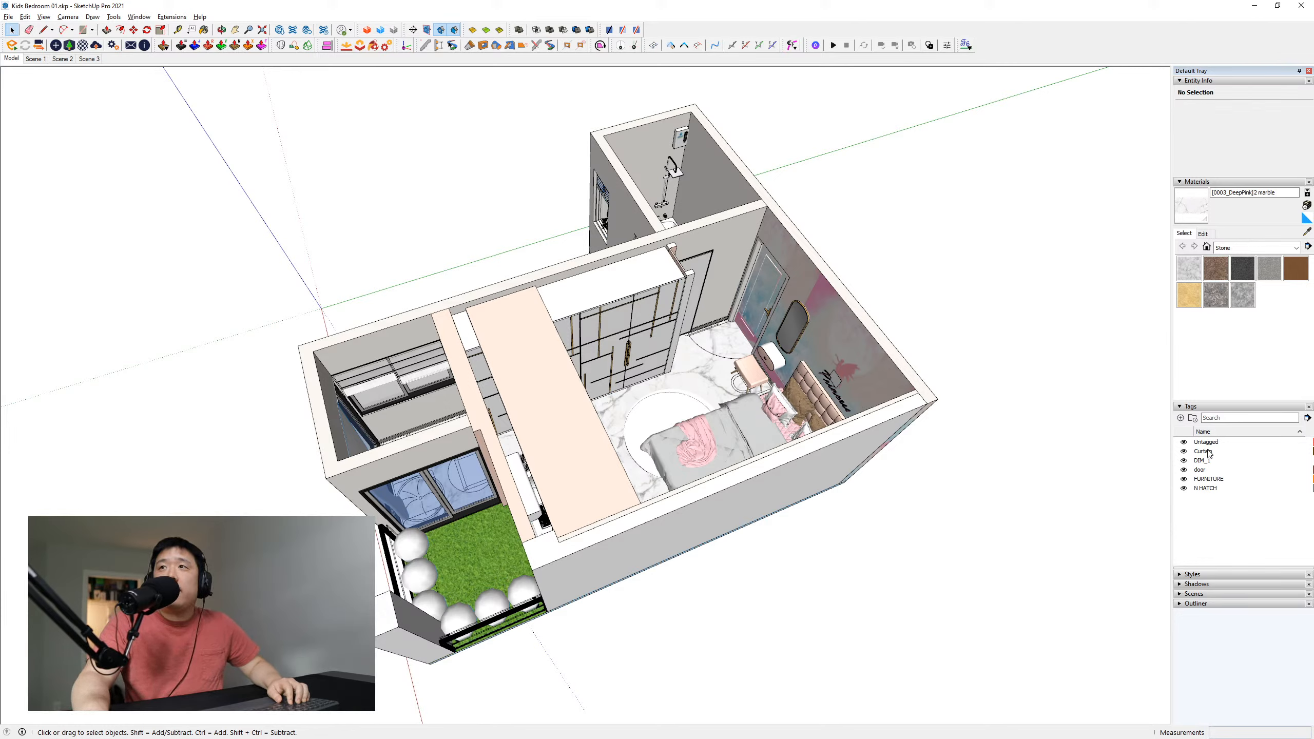
Examine the bedroom model from several sides and inspect the tag assigned to the inner door component
middle_click_drag(854, 470, 305, 419)
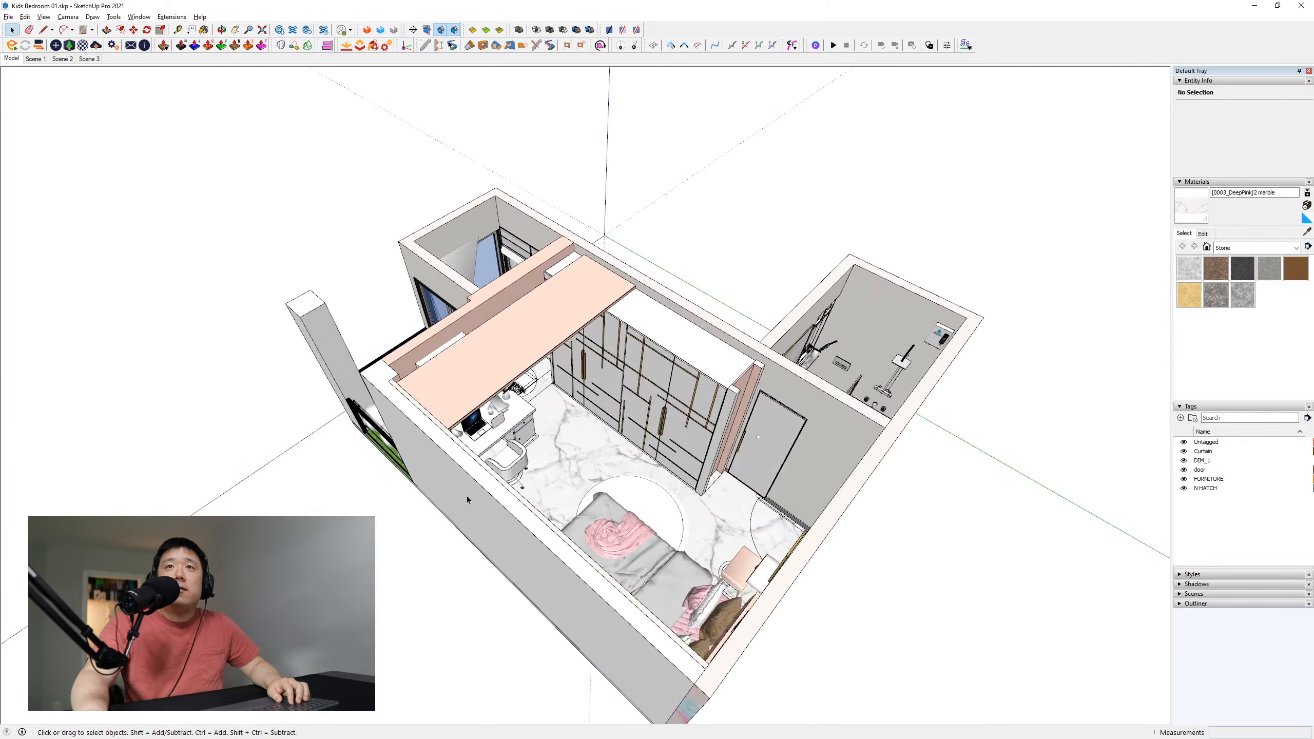
mouse_move(569, 495)
middle_mouse_down()
mouse_move(505, 413)
mouse_move(381, 390)
mouse_move(317, 460)
middle_mouse_up()
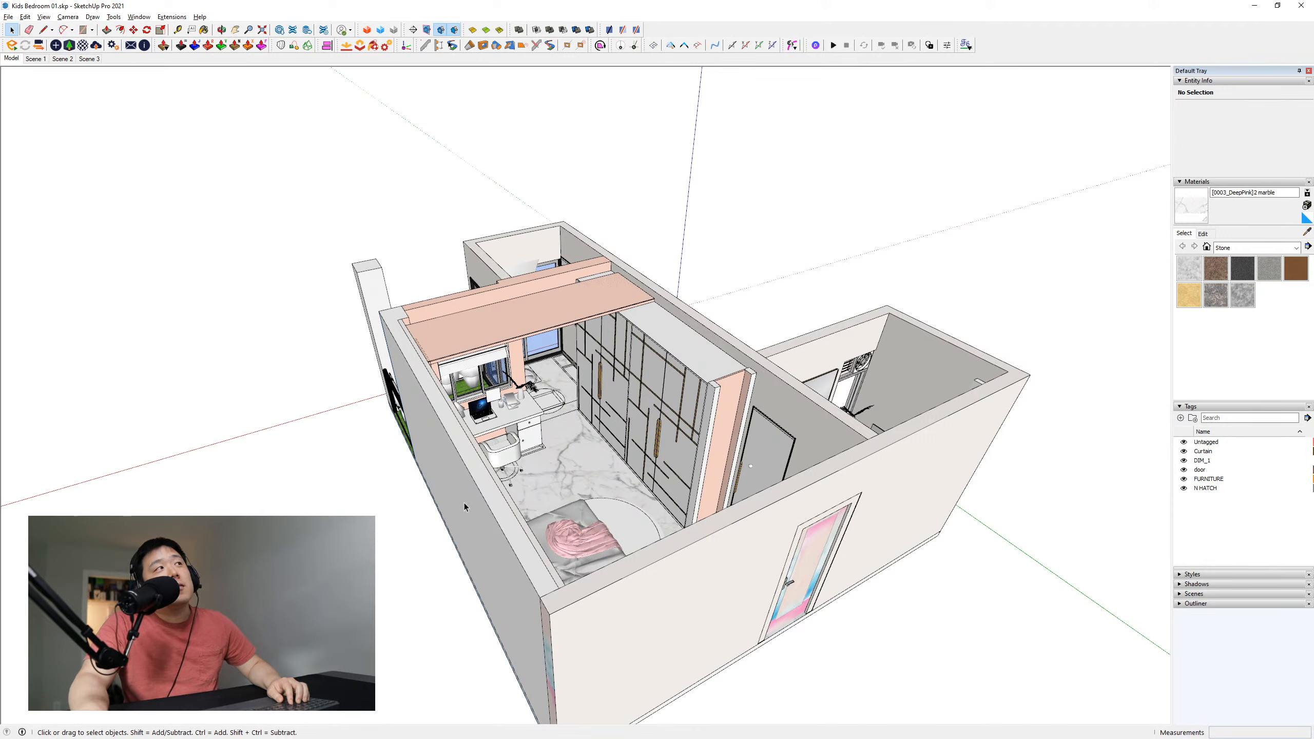
mouse_move(464, 503)
middle_mouse_down()
mouse_move(654, 620)
mouse_move(615, 613)
middle_mouse_up()
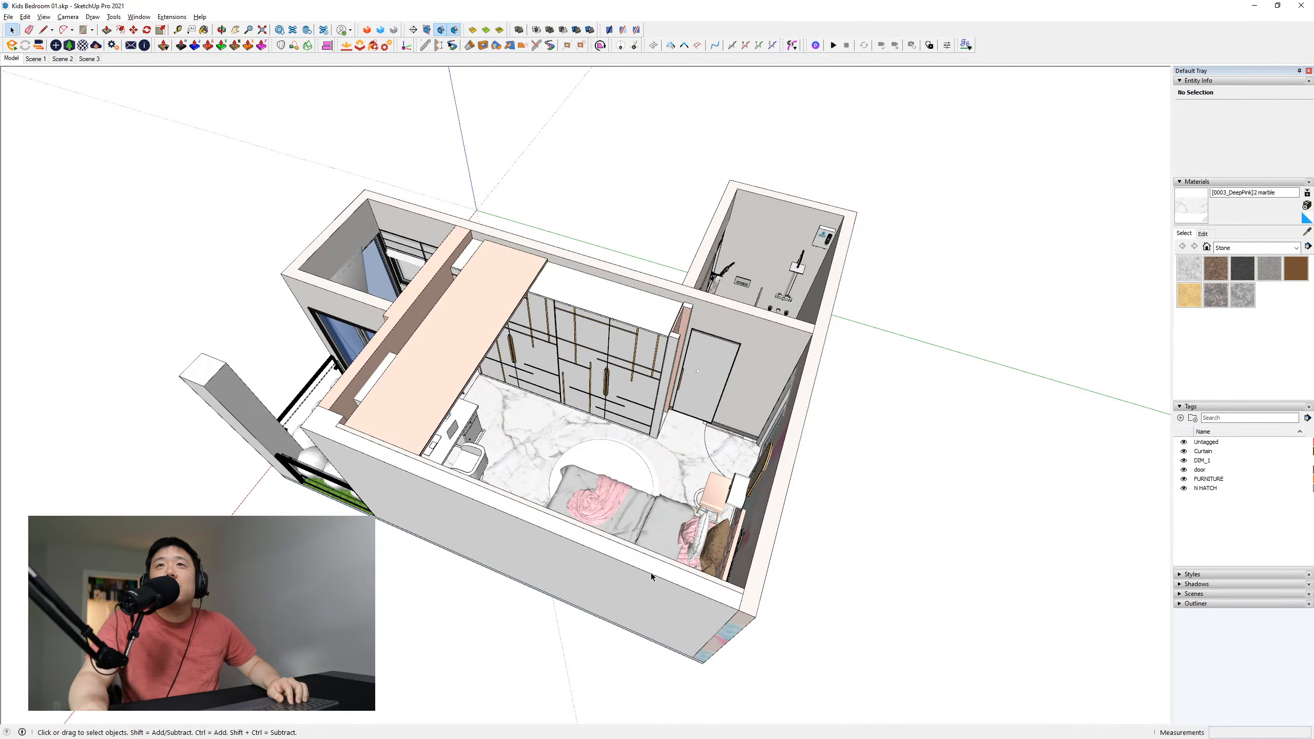
middle_click_drag(618, 556, 595, 562)
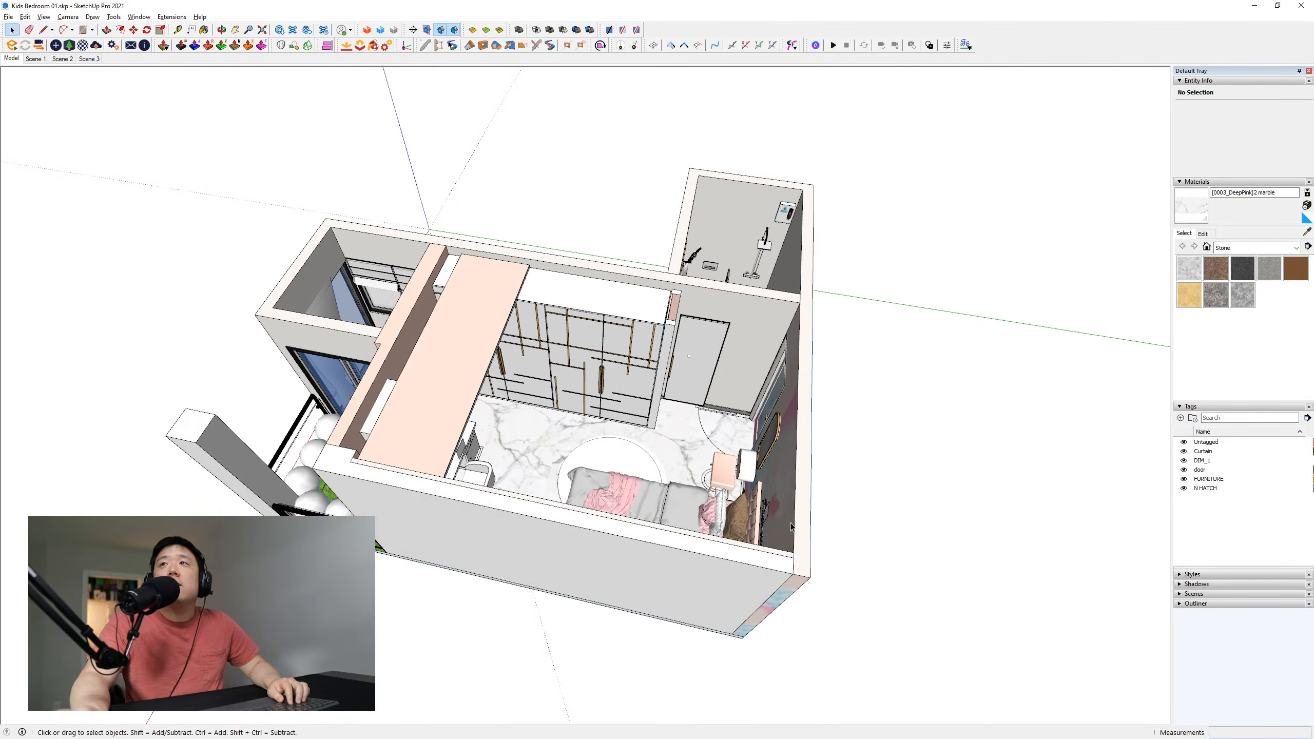
left_click(1218, 442)
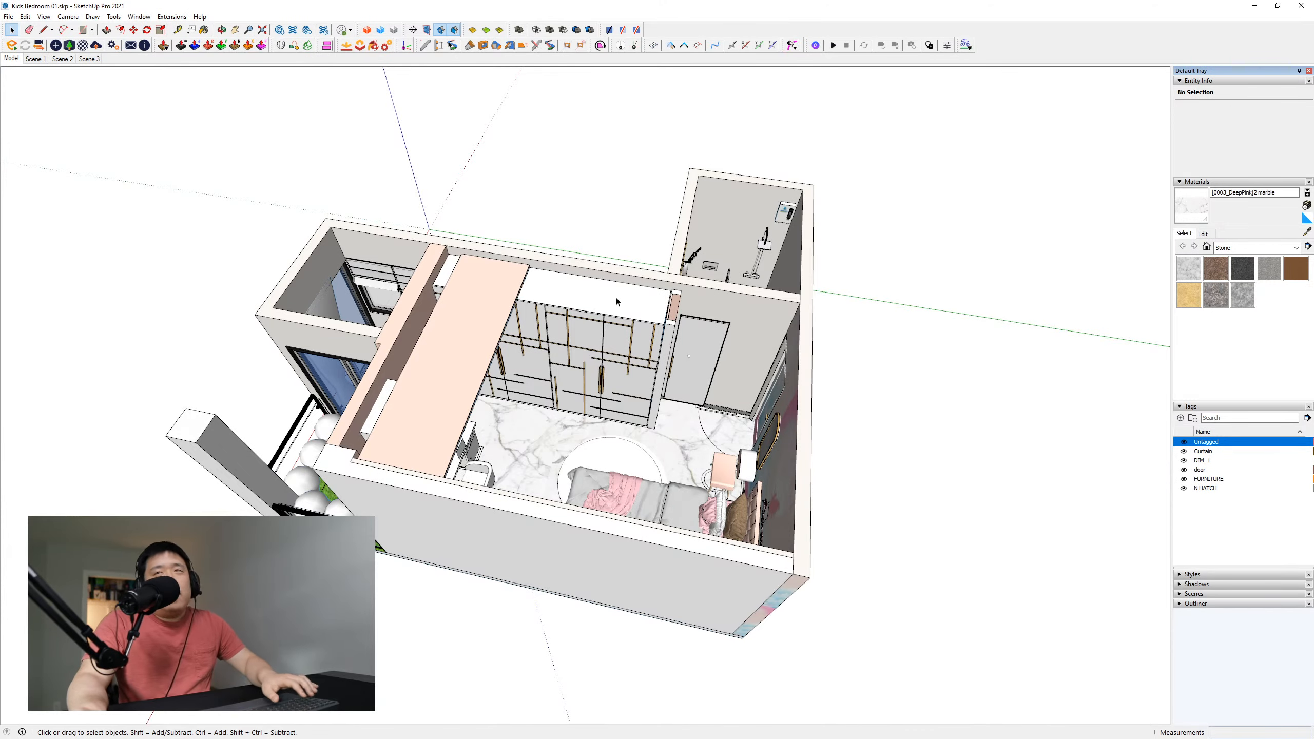
middle_click_drag(874, 464, 1013, 482)
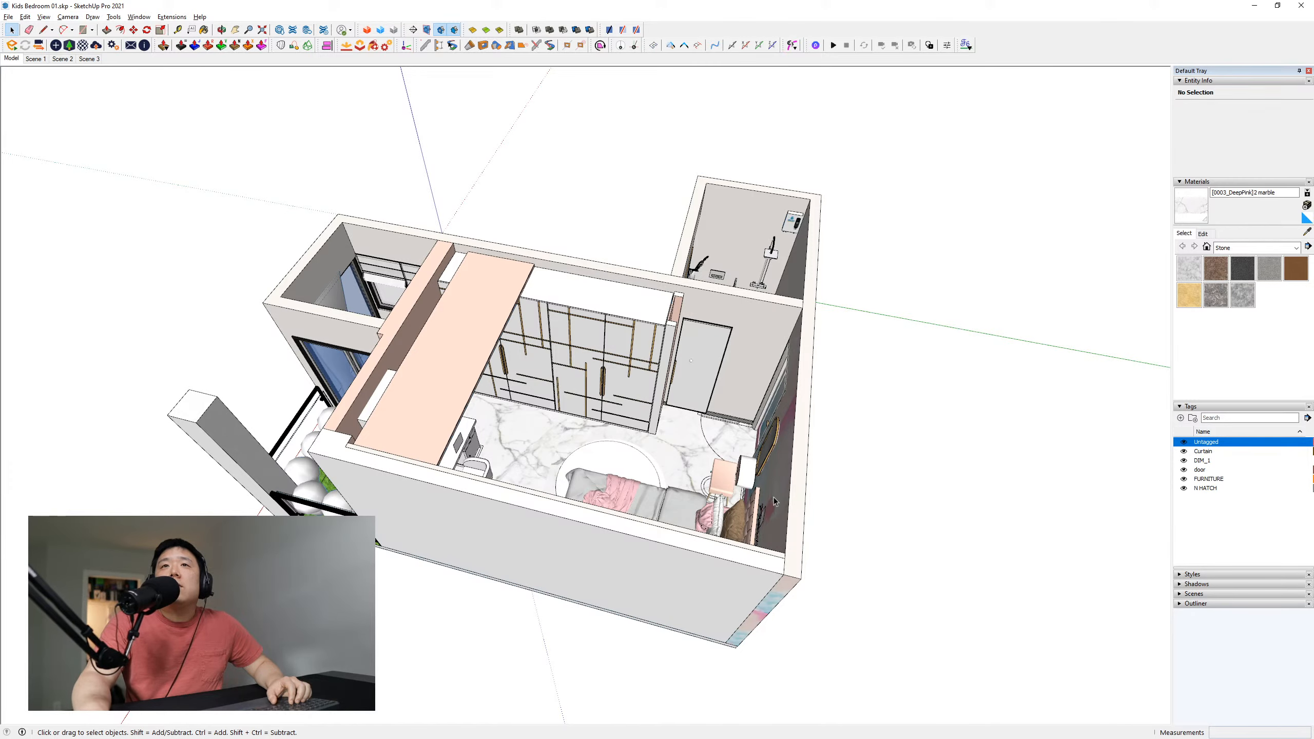
middle_click_drag(776, 502, 745, 505)
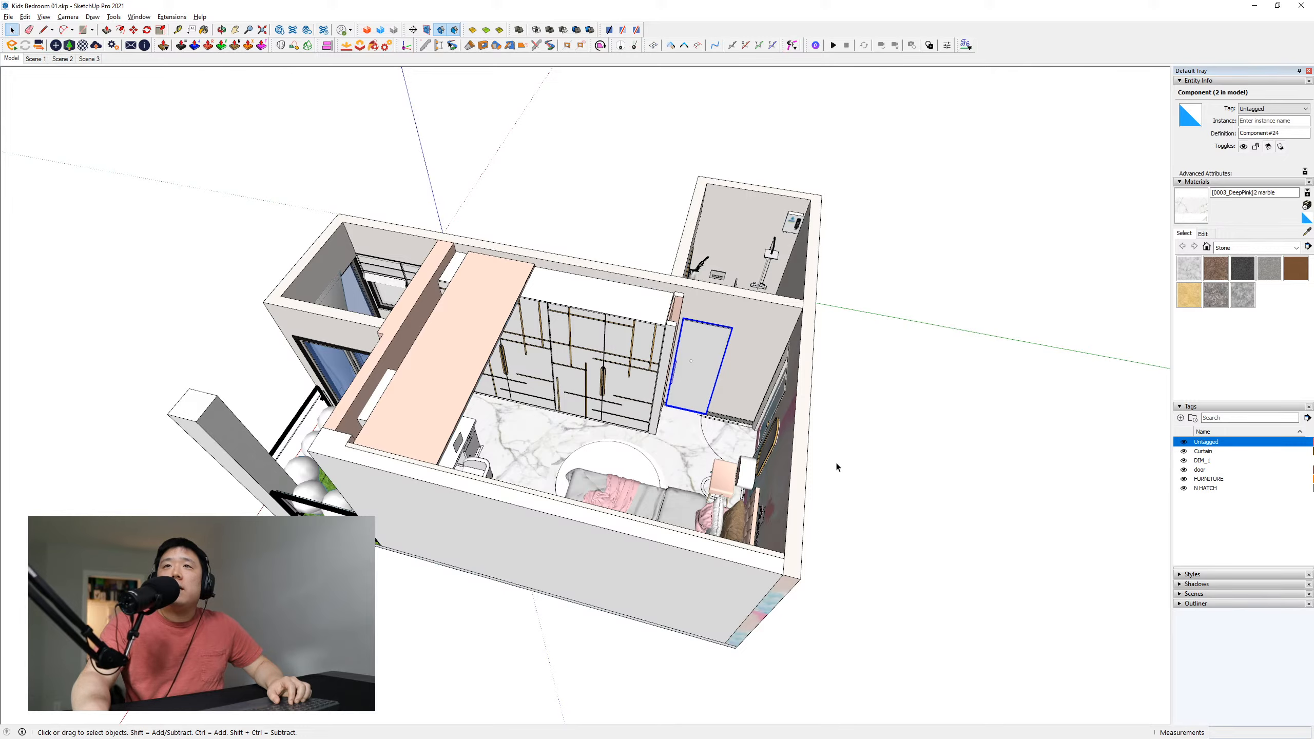
middle_click_drag(836, 460, 854, 425)
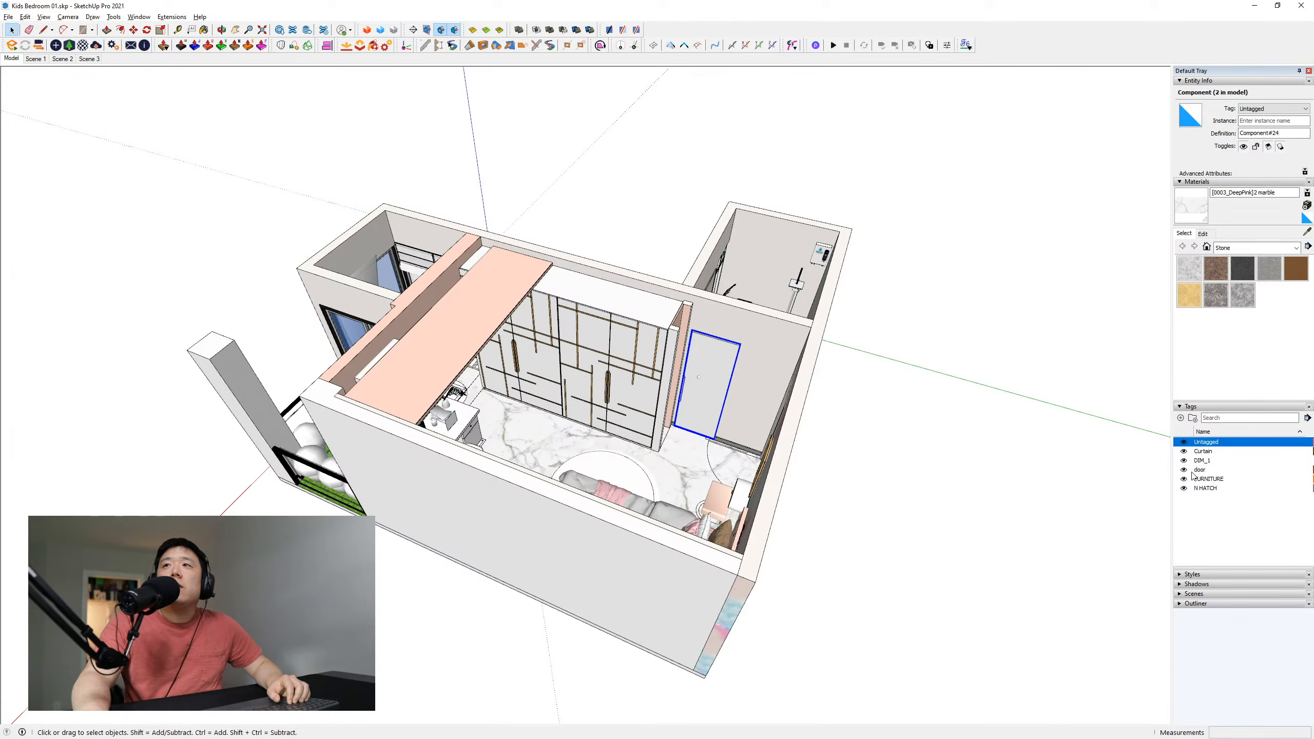
middle_click_drag(637, 445, 621, 479)
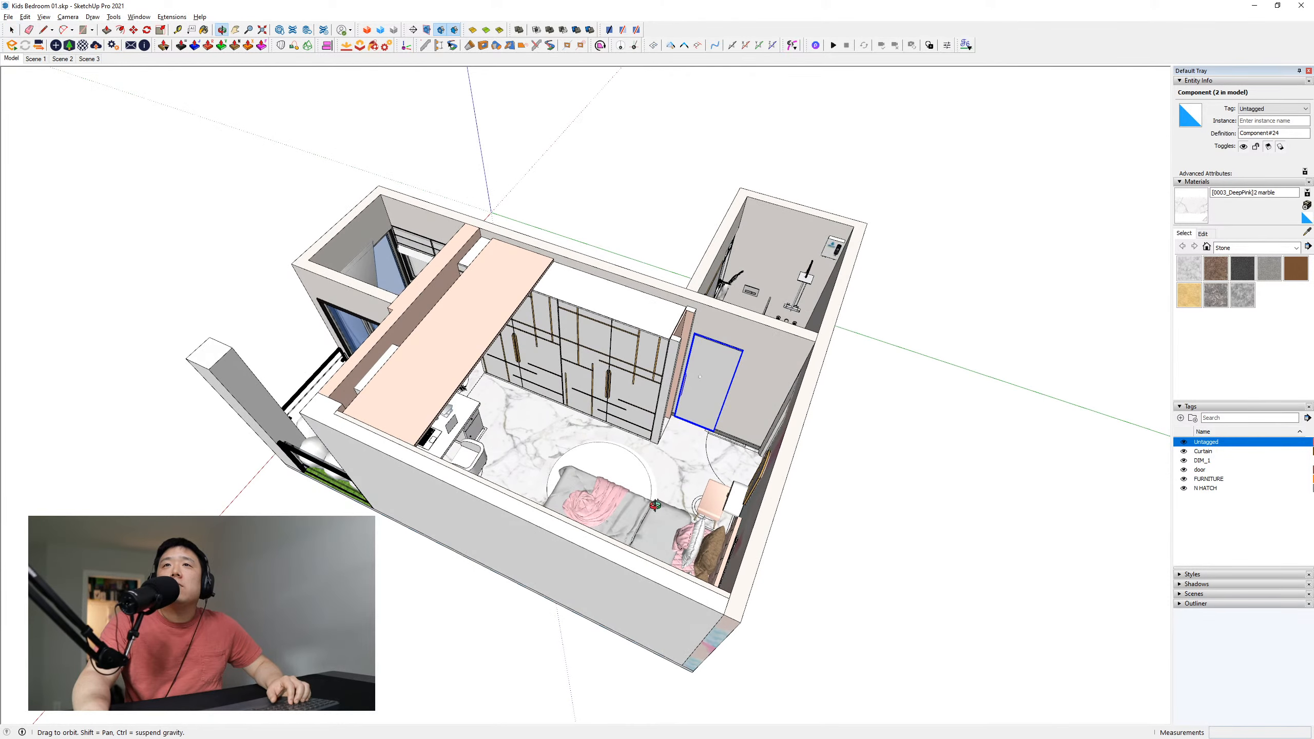
Clear the door selection and turn on back edges to show the hidden geometry as dashed lines
left_click(1185, 491)
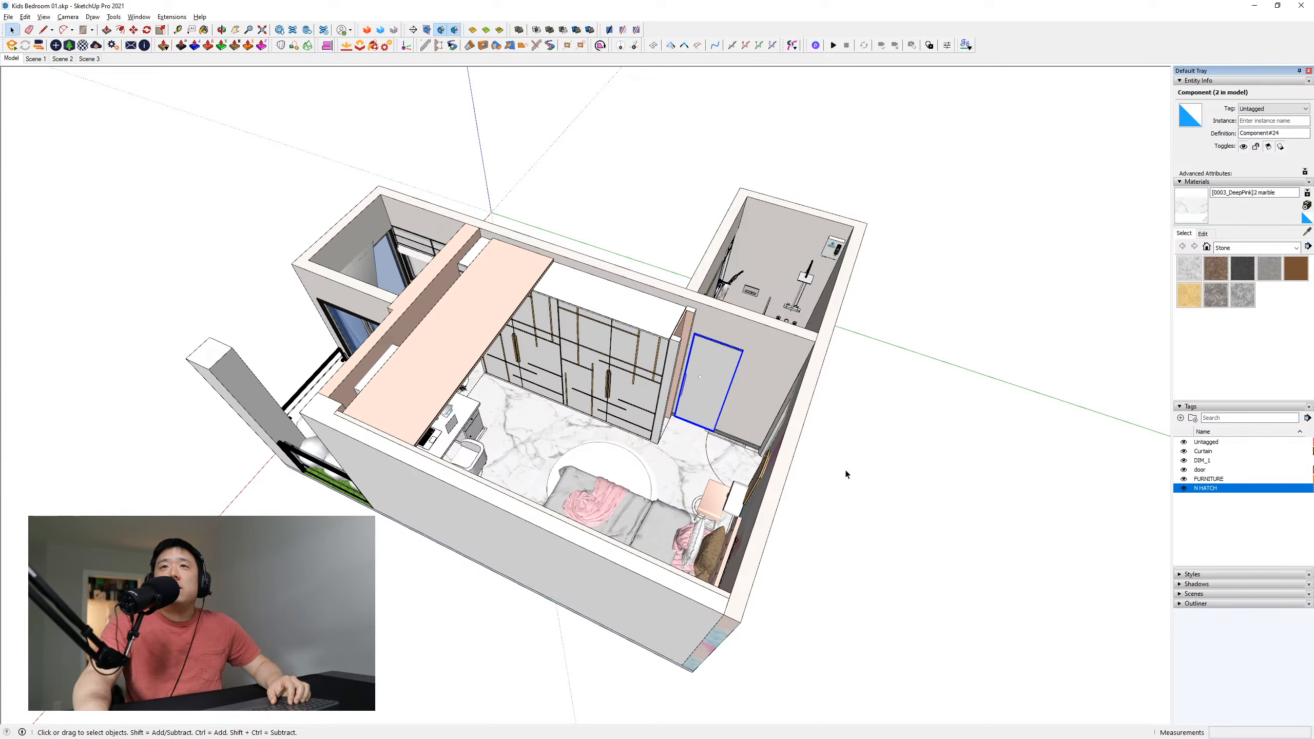
middle_click_drag(844, 469, 838, 540)
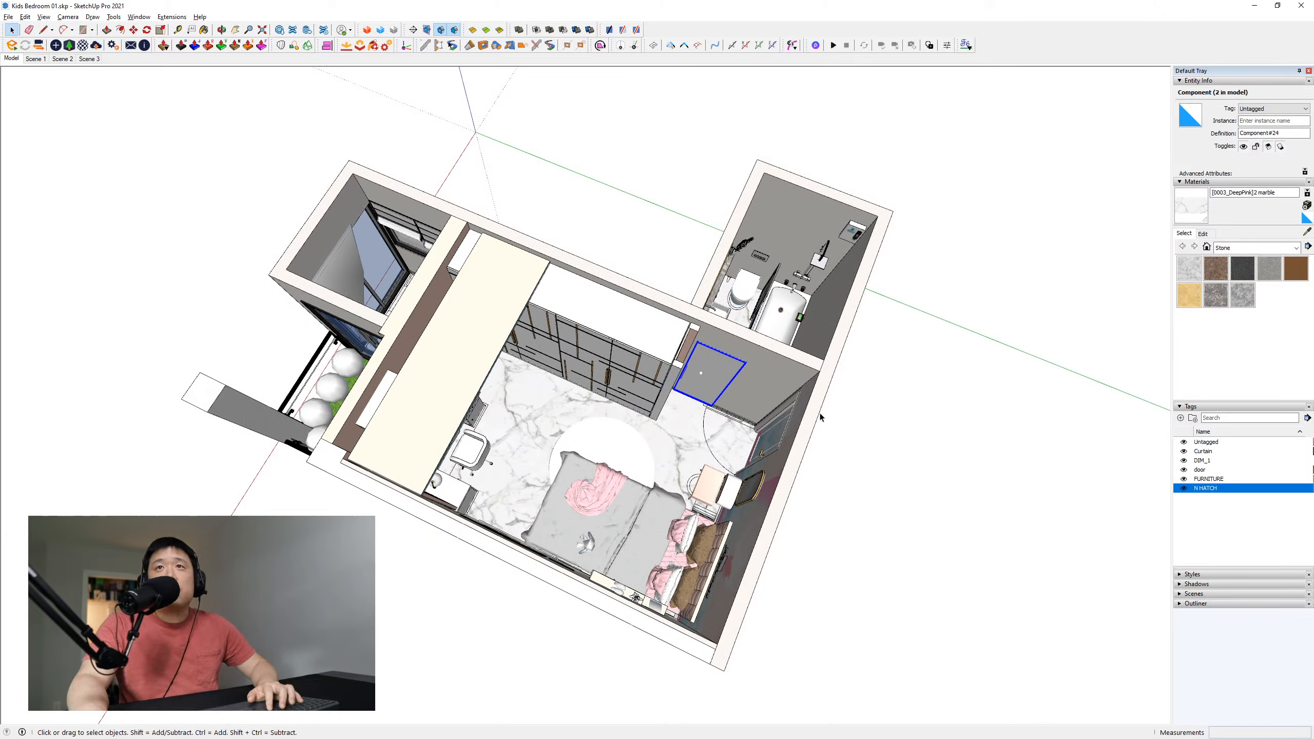
left_click(921, 418)
key("k")
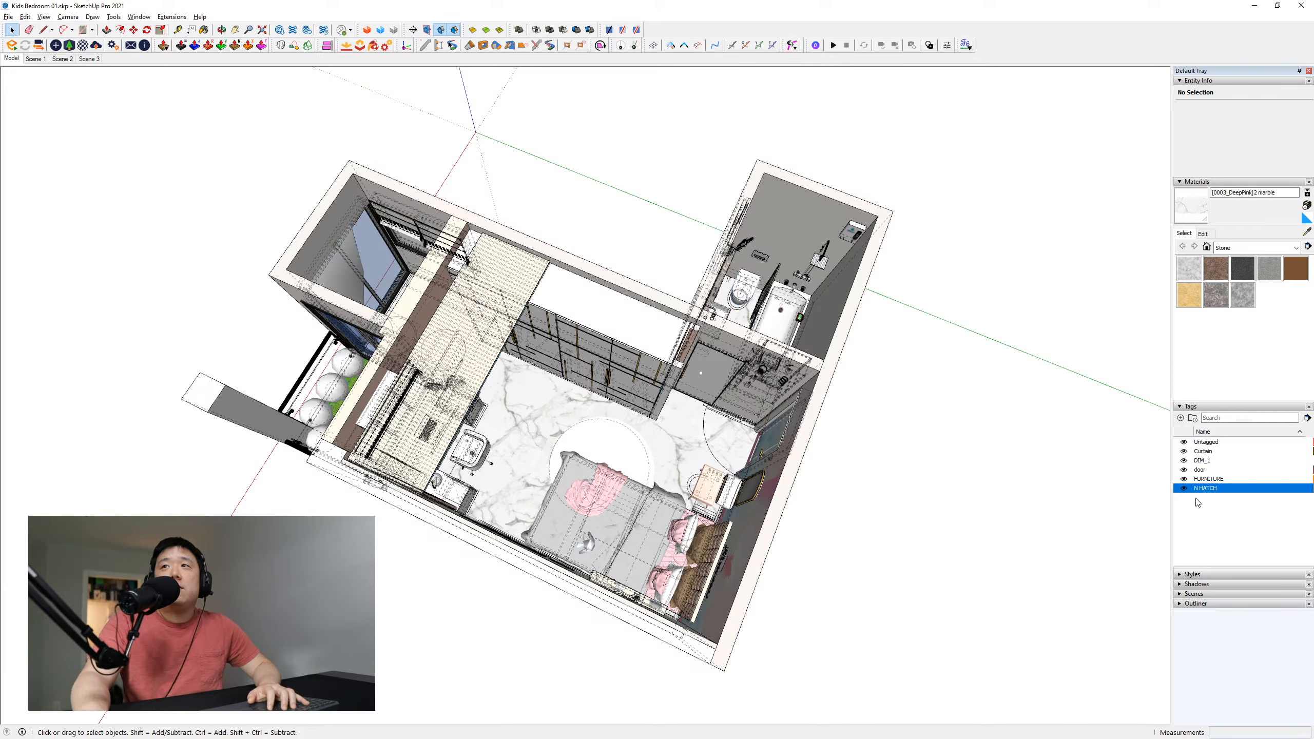
Toggle the visibility of the N HATCH tag to check which objects it controls
left_click(1183, 487)
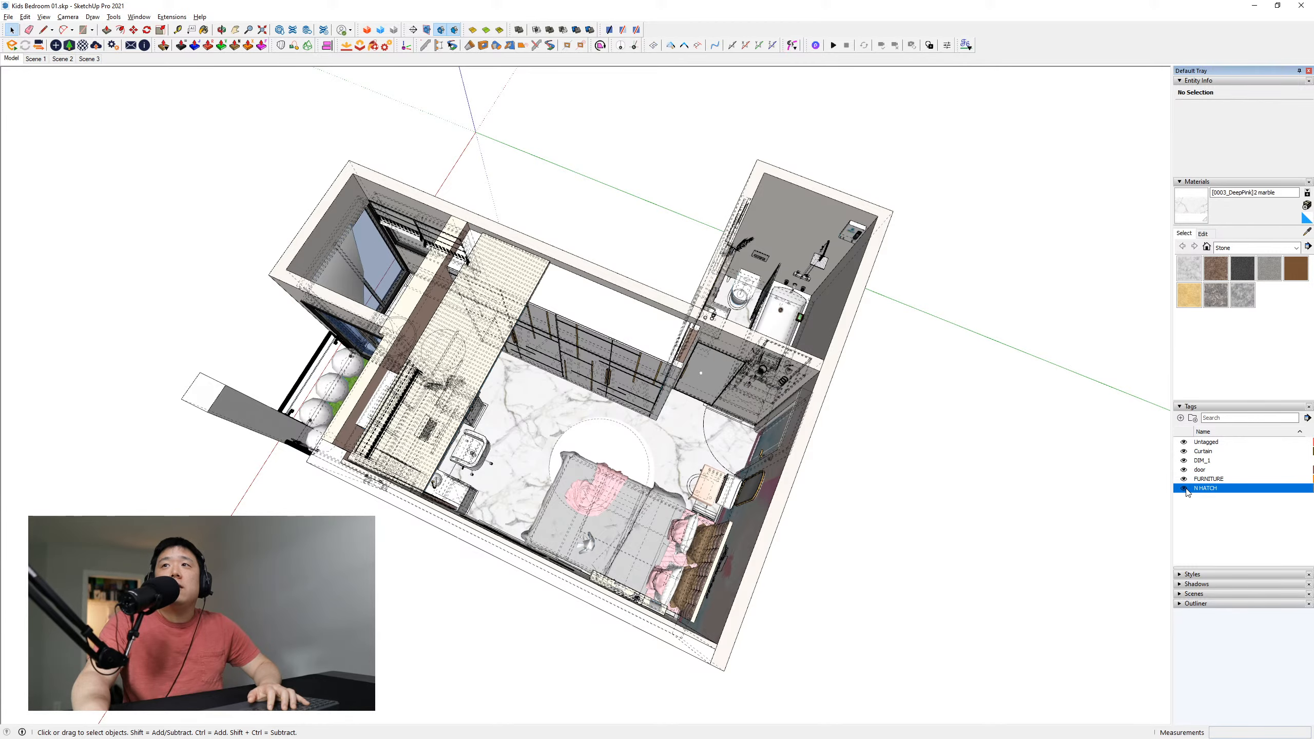
middle_click_drag(941, 563, 784, 522)
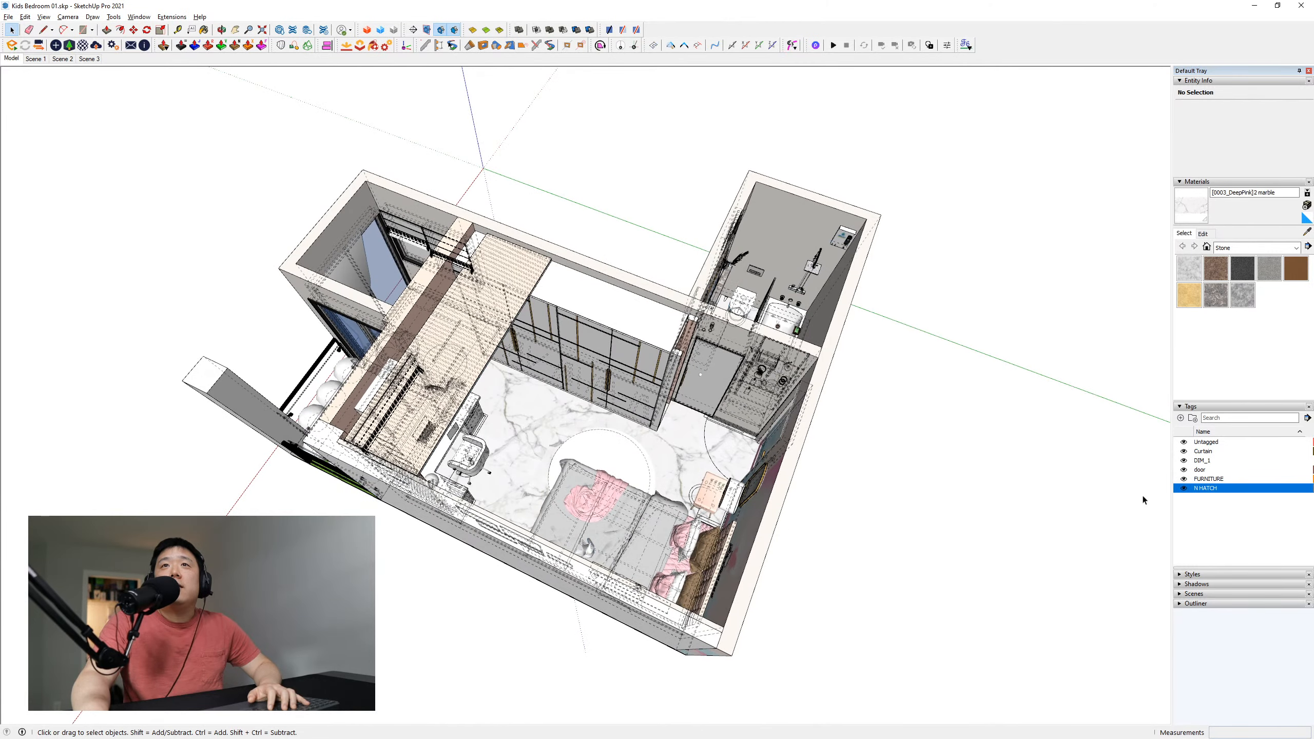
left_click(1184, 489)
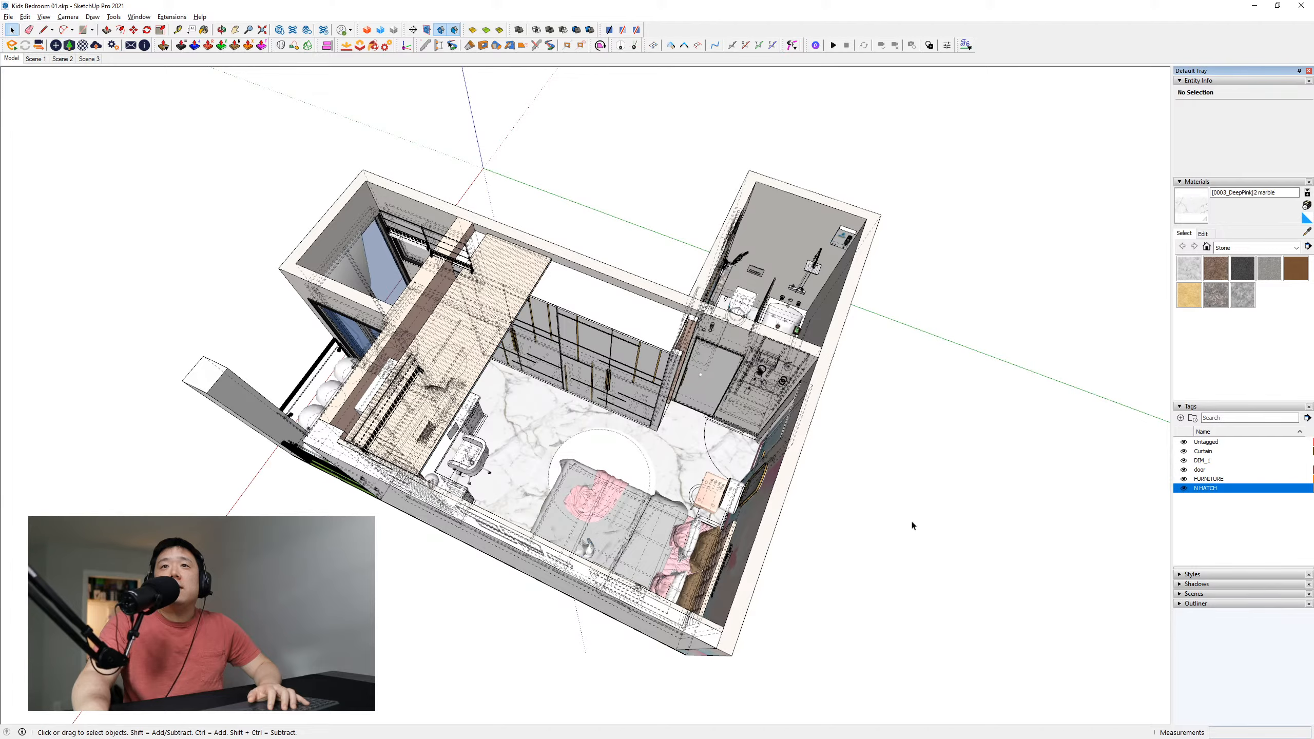
middle_click_drag(913, 526, 801, 428)
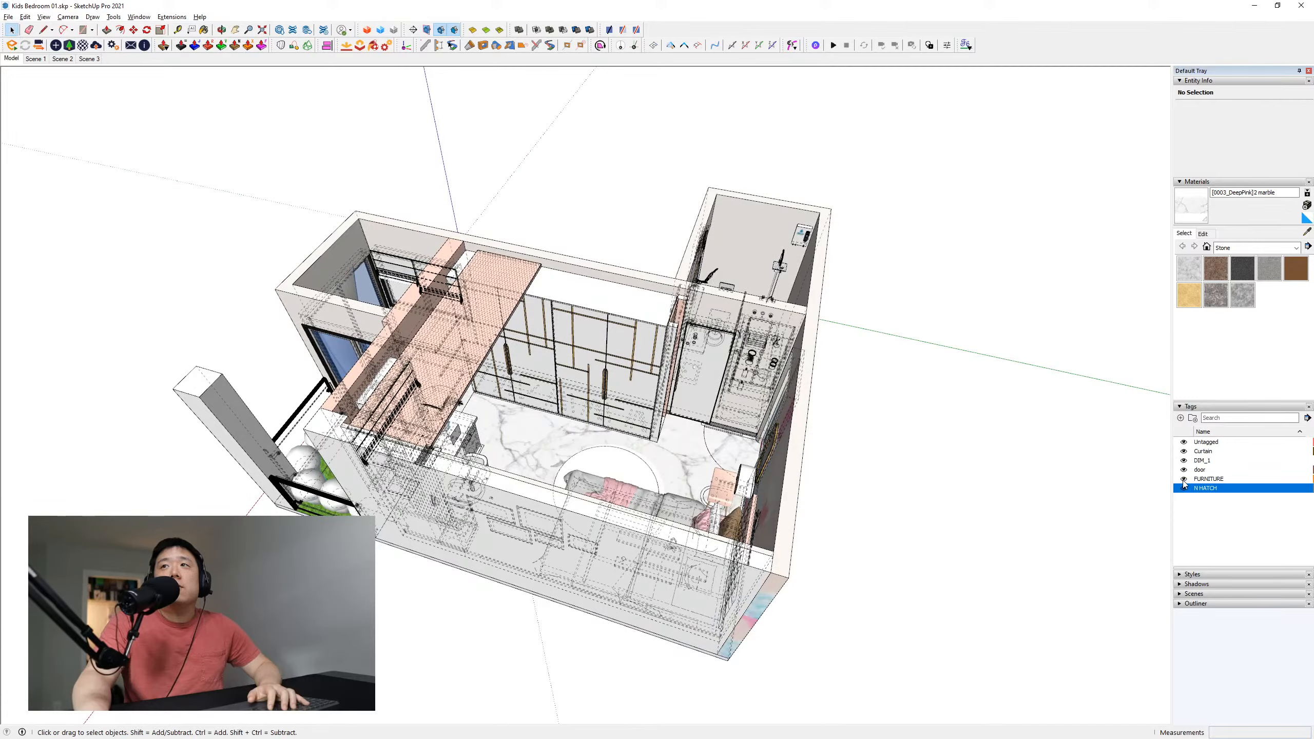
Toggle the FURNITURE tag off and on repeatedly to see which objects in the room it controls
left_click(1184, 480)
left_click(1183, 480)
left_click(1183, 481)
left_click(1184, 481)
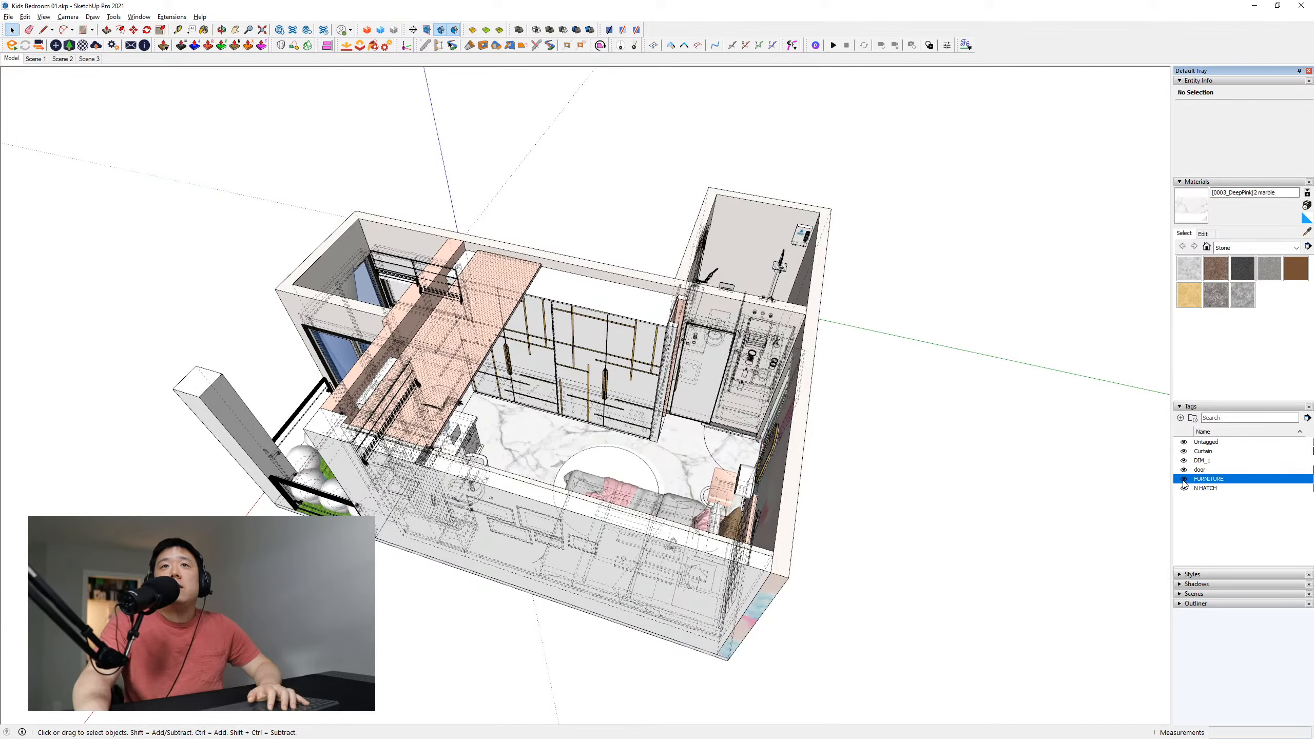
left_click(1184, 480)
left_click(1184, 480)
left_click(1184, 479)
left_click(1184, 479)
left_click(1184, 479)
left_click(1184, 479)
left_click(1184, 480)
left_click(1184, 480)
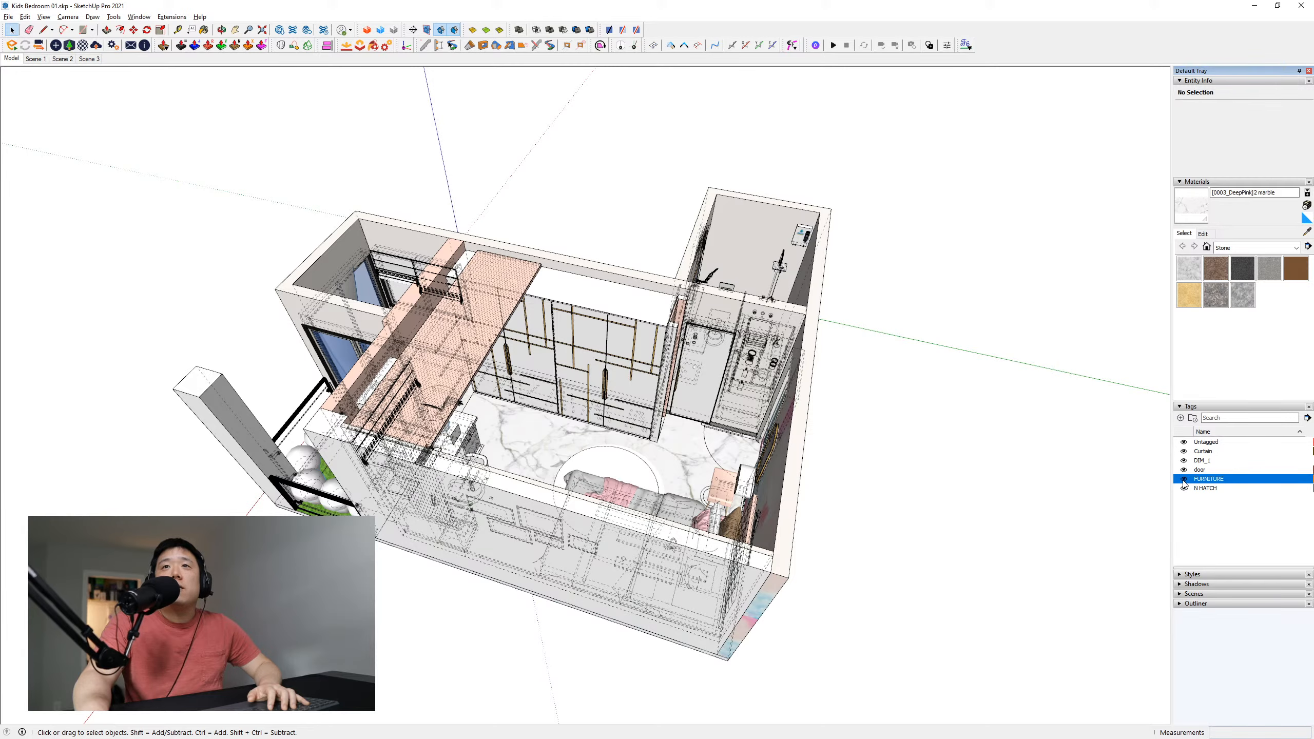
Select the vanity stool group near the bed and check whether the FURNITURE tag's visibility affects it
middle_click_drag(704, 464, 708, 499)
left_click(727, 478)
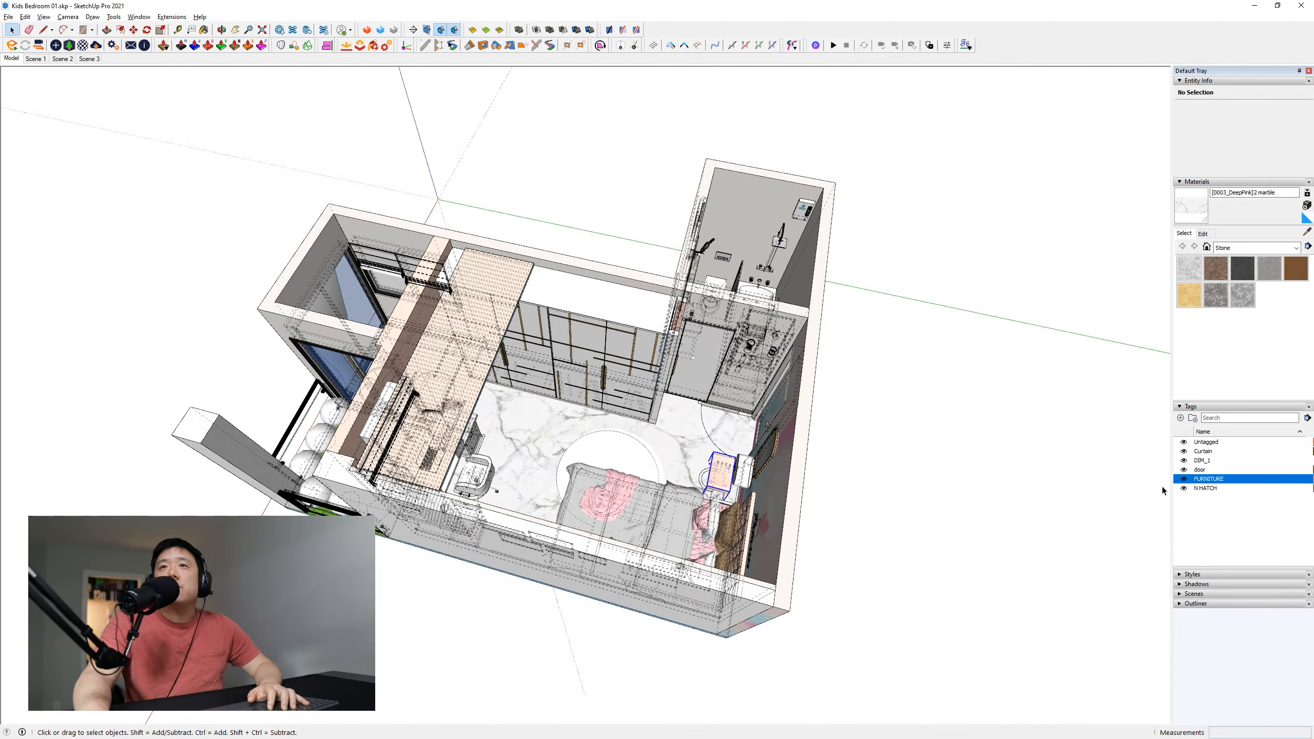
left_click(1184, 480)
left_click(1184, 479)
left_click(1184, 480)
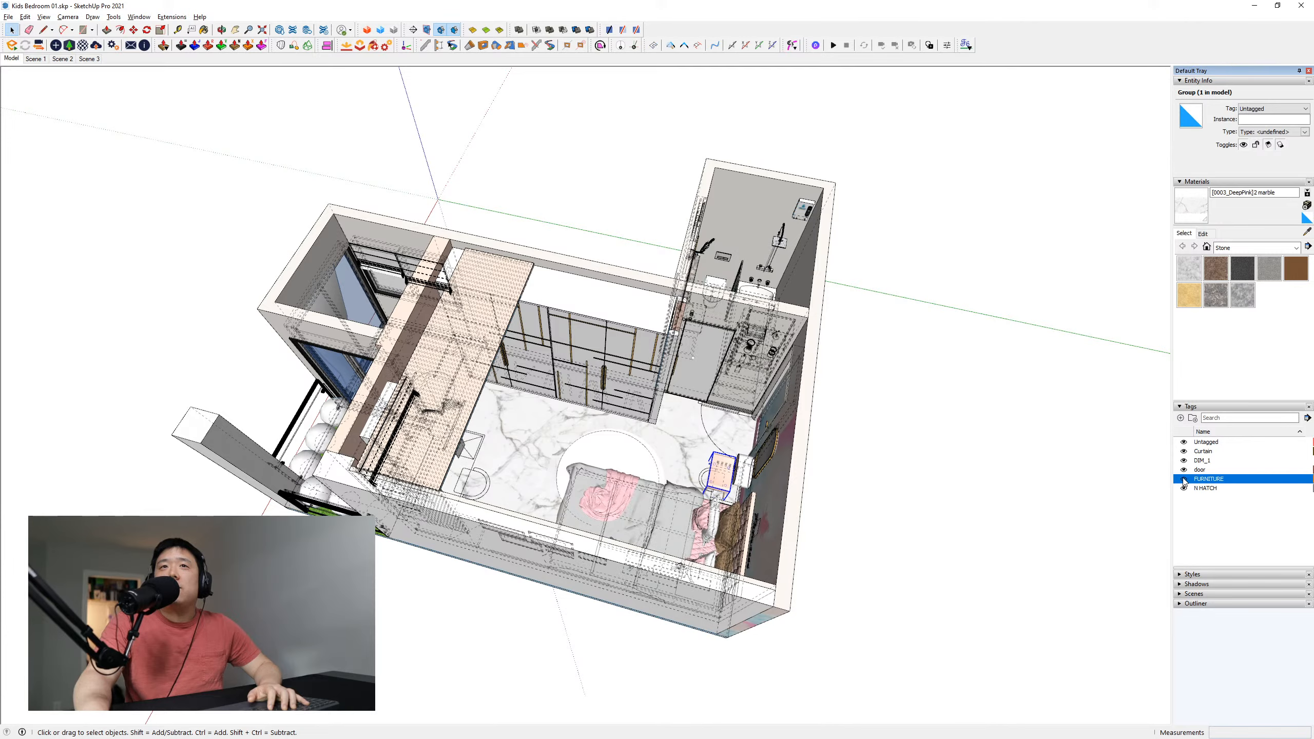
left_click(1184, 479)
left_click(1184, 480)
left_click(1184, 479)
left_click(1184, 480)
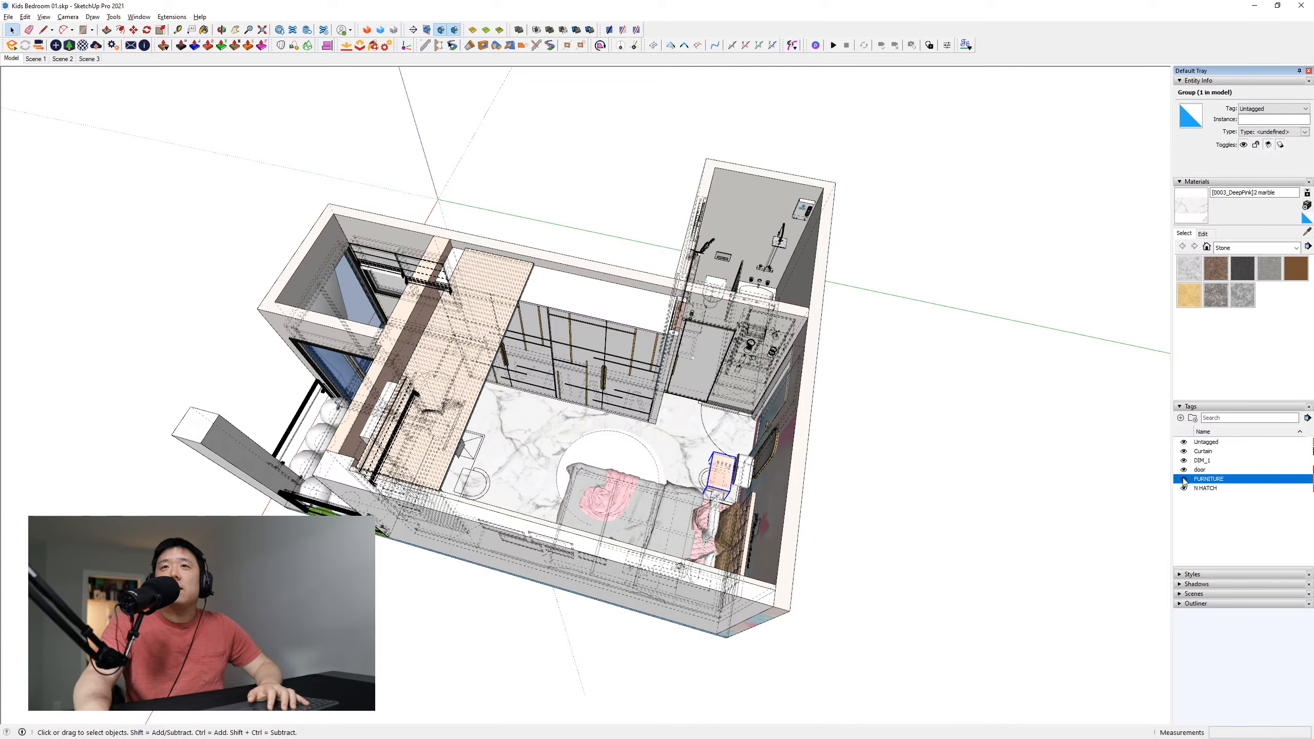
left_click(1184, 479)
left_click(1184, 479)
left_click(1184, 480)
left_click(1184, 479)
left_click(1184, 479)
left_click(1184, 479)
left_click(1184, 480)
left_click(1184, 479)
Inspect the bed component's tag, clear the selection, and make the FURNITURE tag visible again
middle_click_drag(658, 533, 637, 522)
left_click(612, 497)
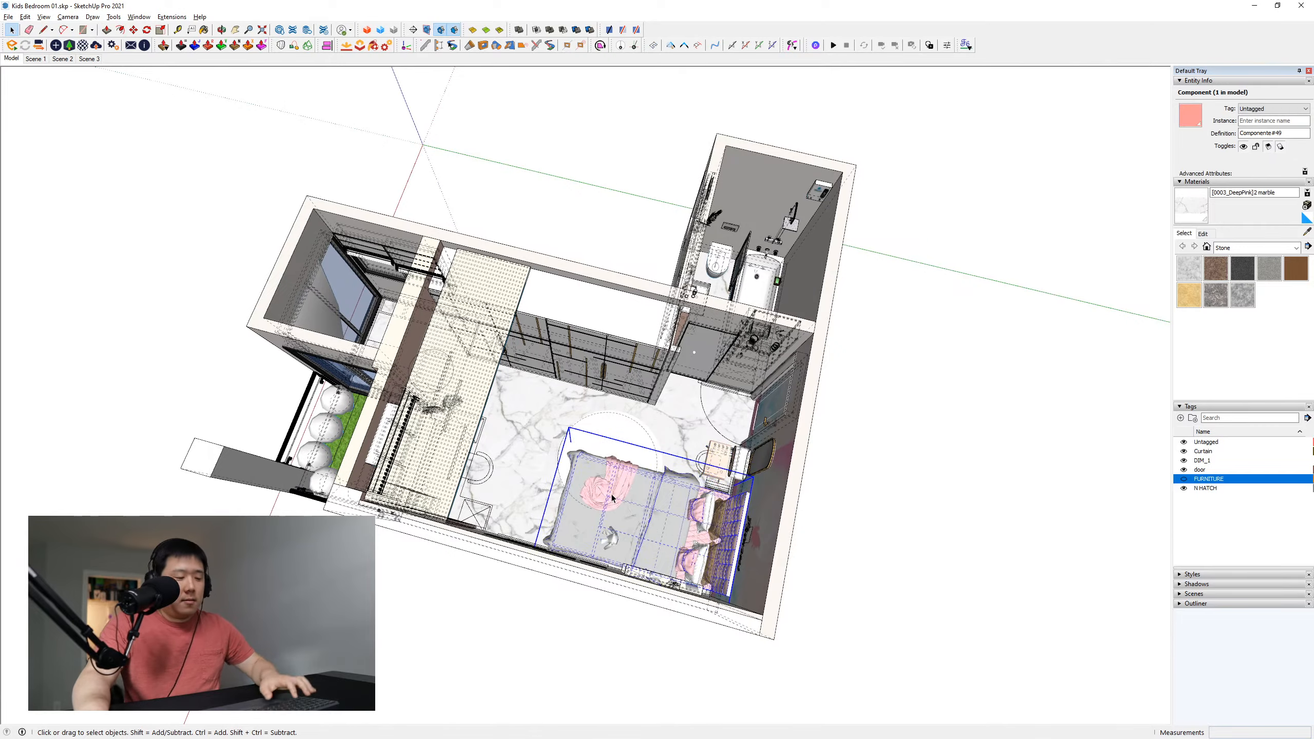
key("Delete")
scroll(612, 498, "up", 3)
middle_click_drag(612, 498, 837, 407)
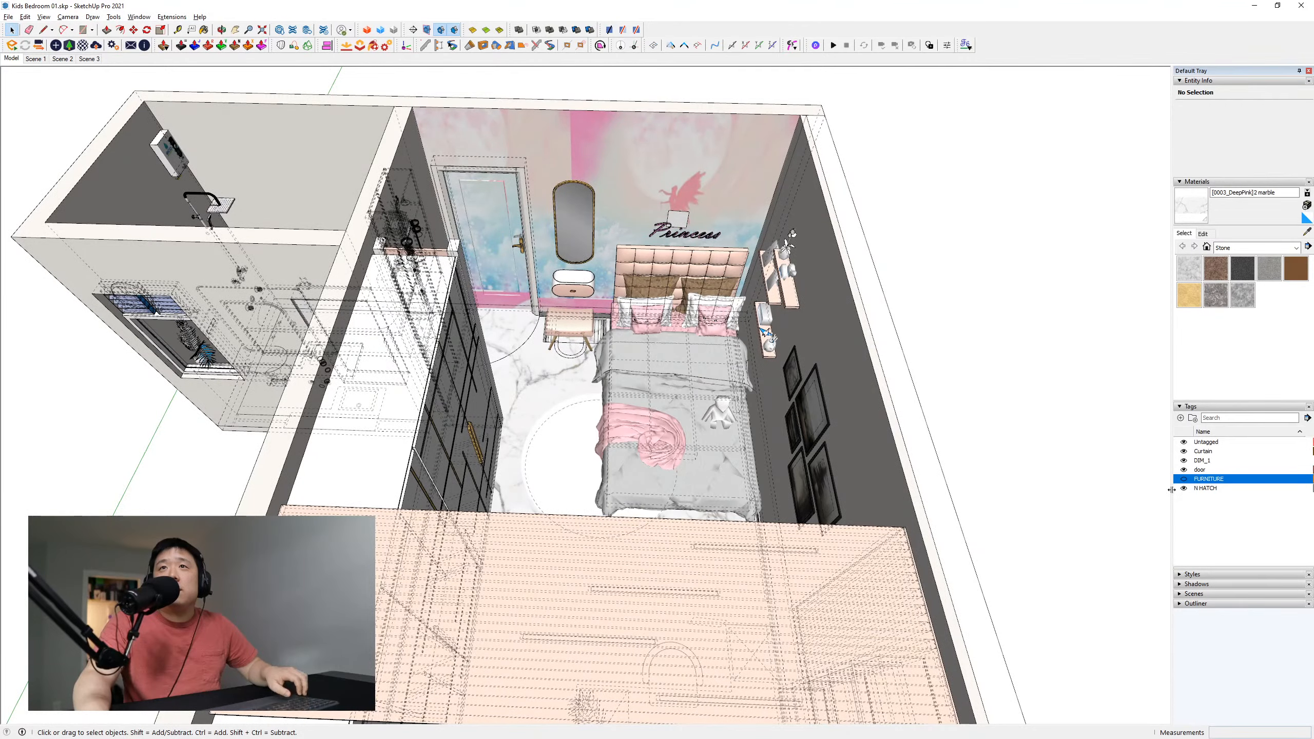
left_click(1184, 479)
left_click(1184, 479)
left_click(1185, 479)
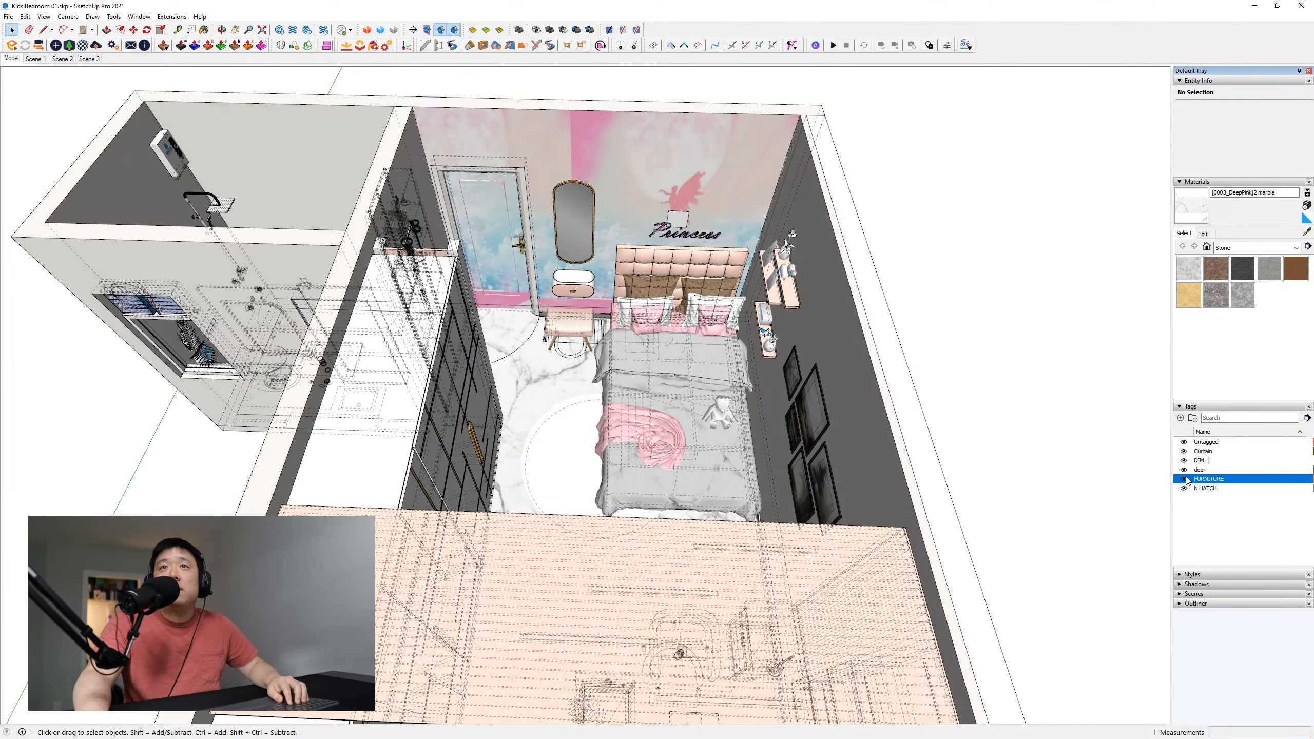
scroll(653, 348, "up", 15)
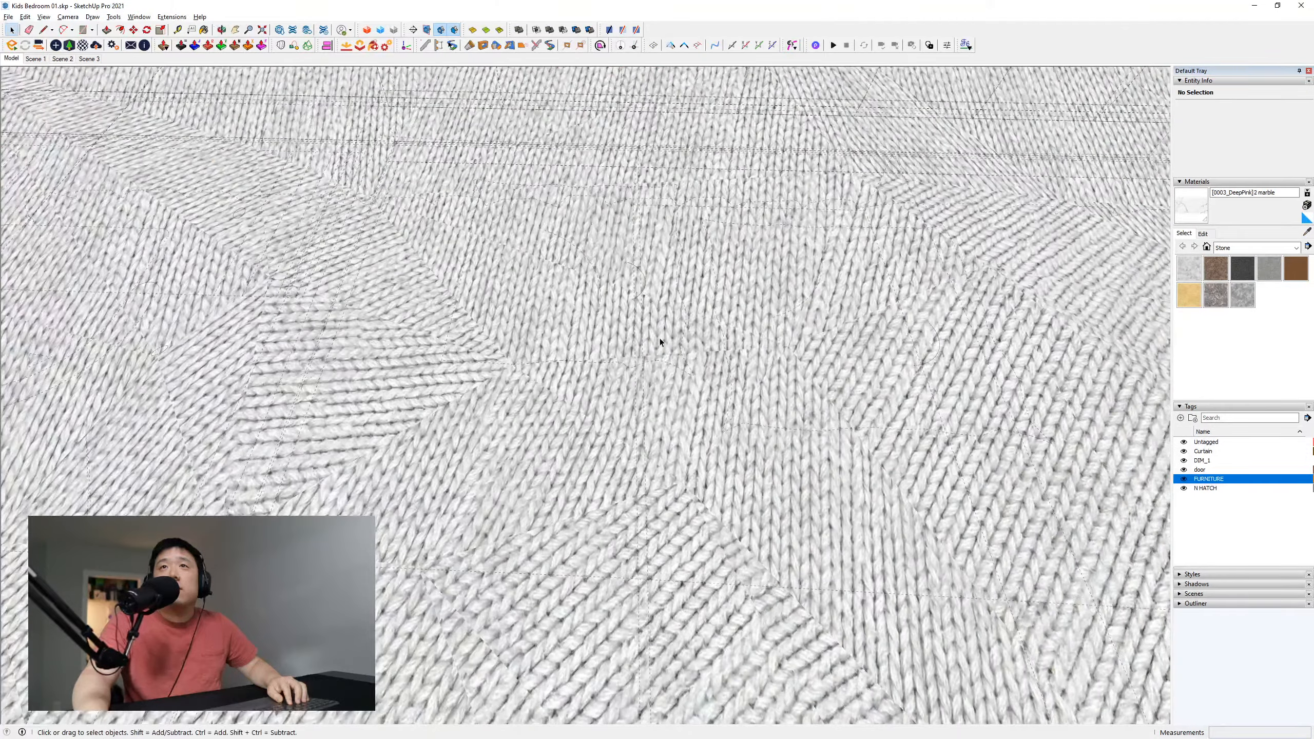
scroll(660, 341, "down", 15)
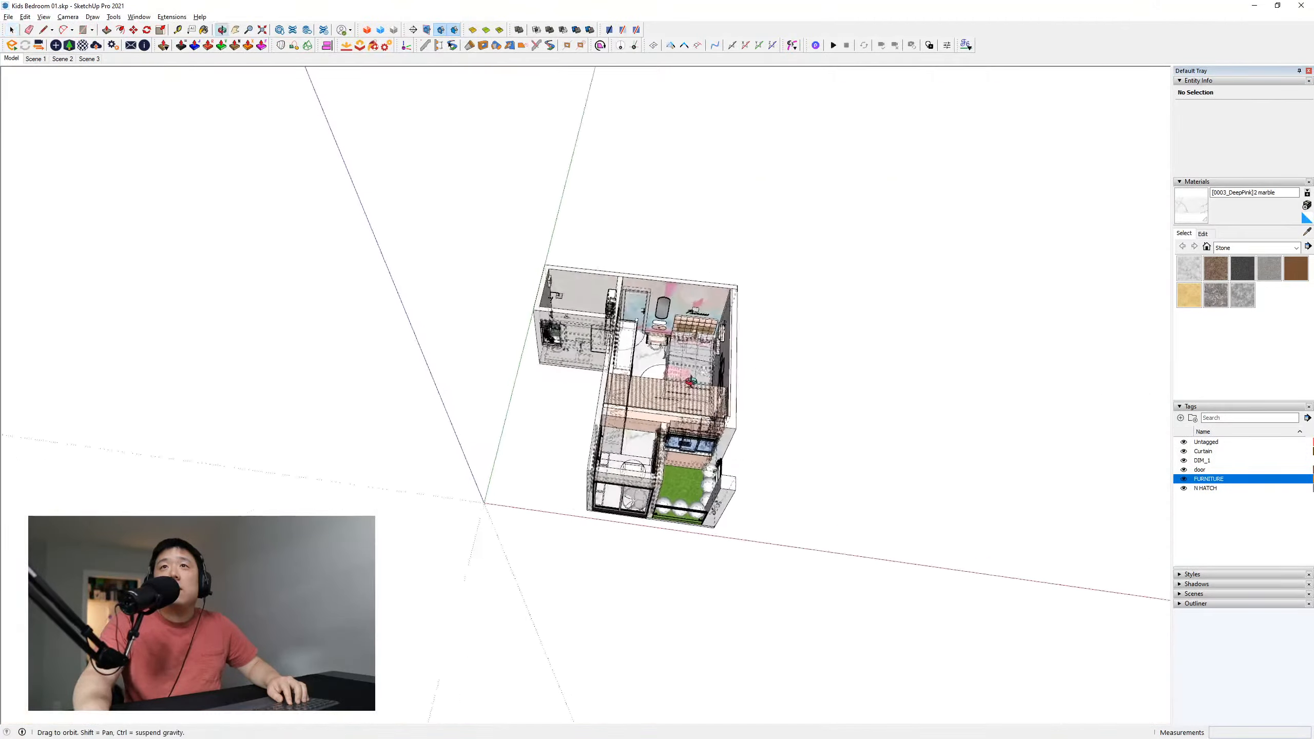
middle_click_drag(691, 381, 907, 473)
scroll(492, 461, "up", 4)
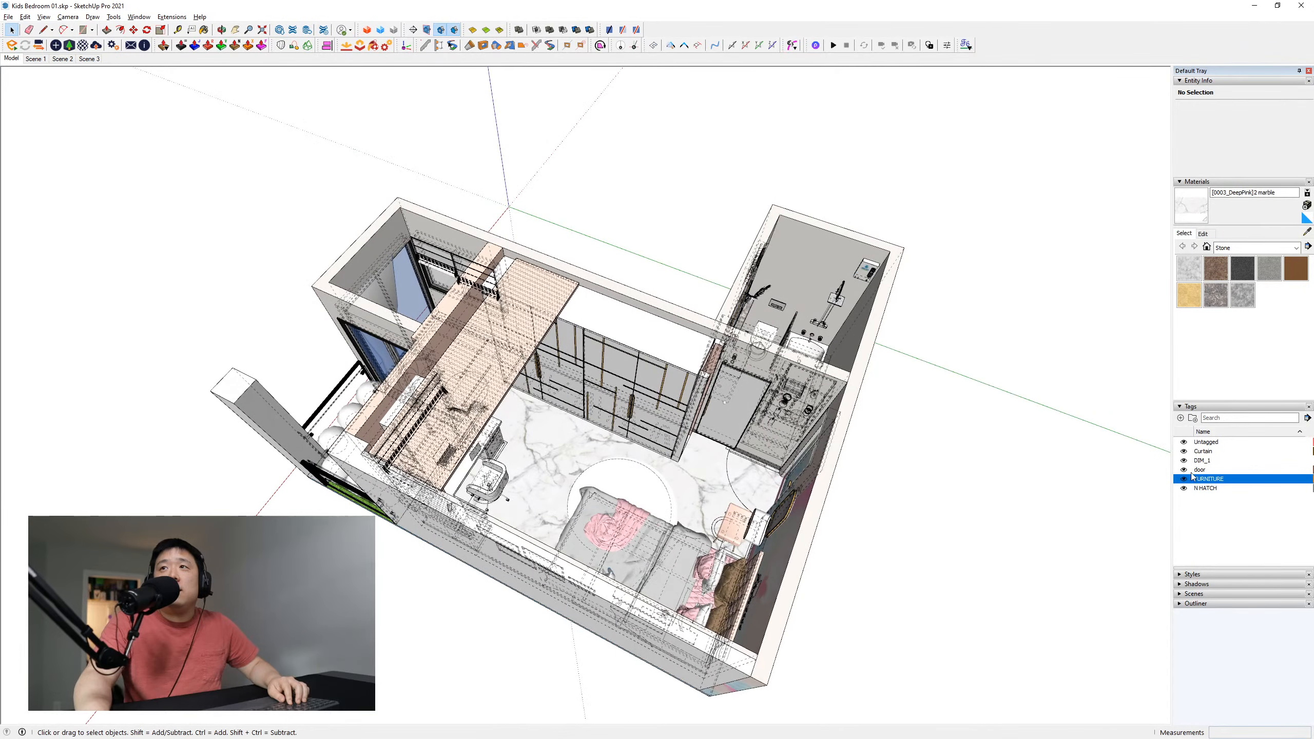
Toggle the visibility of the door, DIM_1 and Curtain tags to check which objects each one controls
left_click(1186, 470)
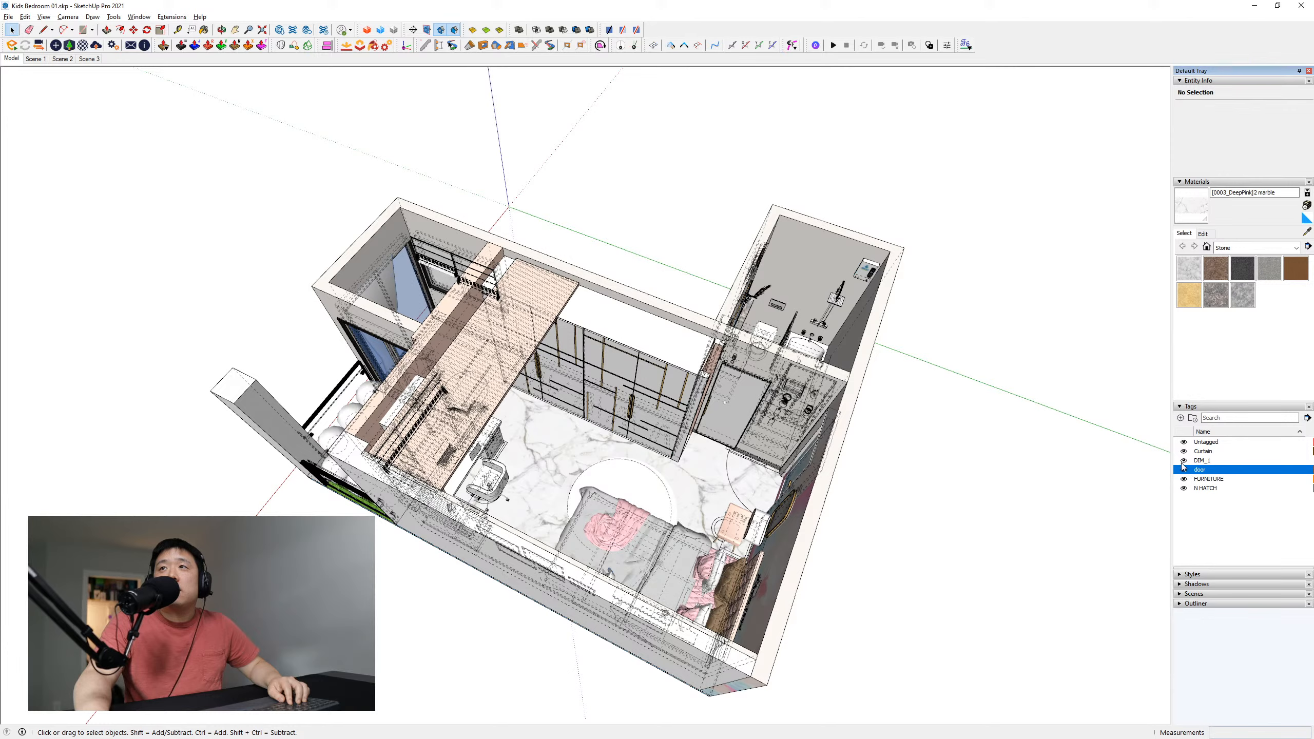
left_click(1184, 463)
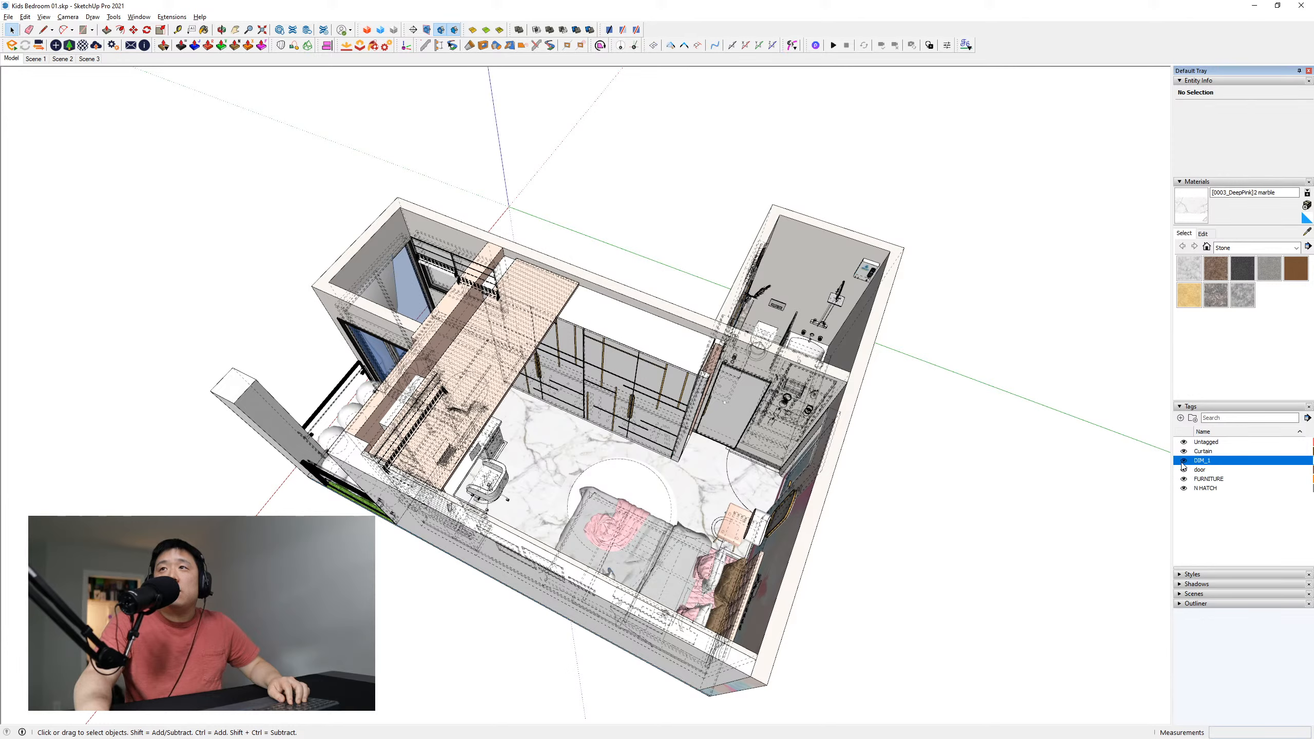
left_click(1183, 452)
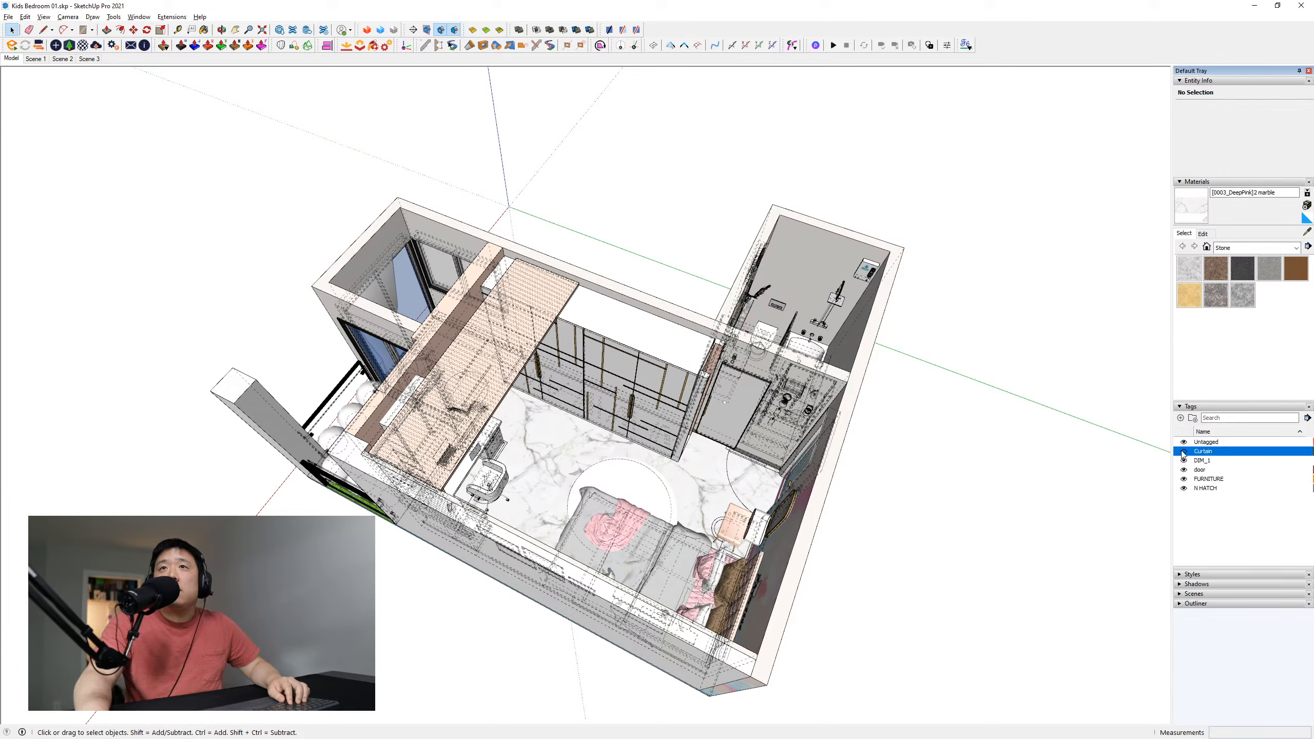
left_click(1183, 452)
Toggle the Curtain tag off and on while viewing the window blinds up close
middle_click_drag(735, 383, 898, 402)
scroll(401, 357, "up", 5)
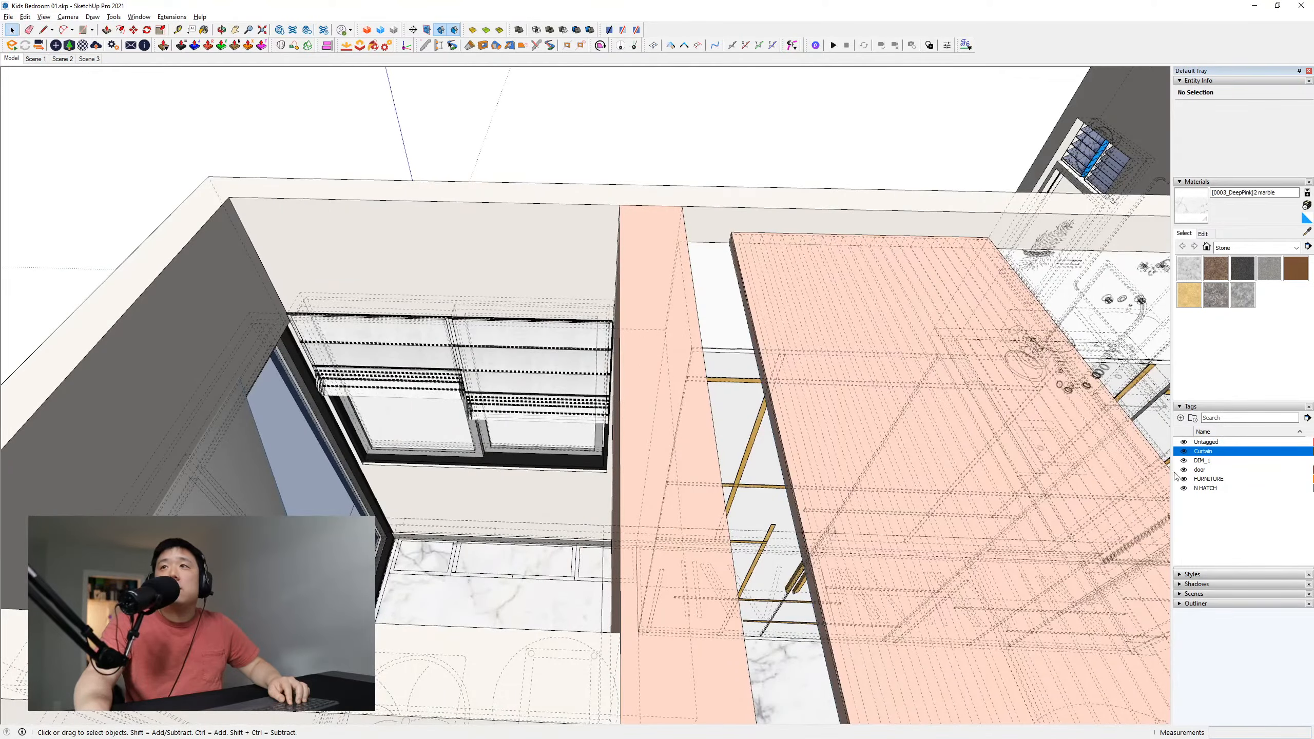
left_click(1183, 452)
left_click(1183, 451)
scroll(621, 432, "down", 6)
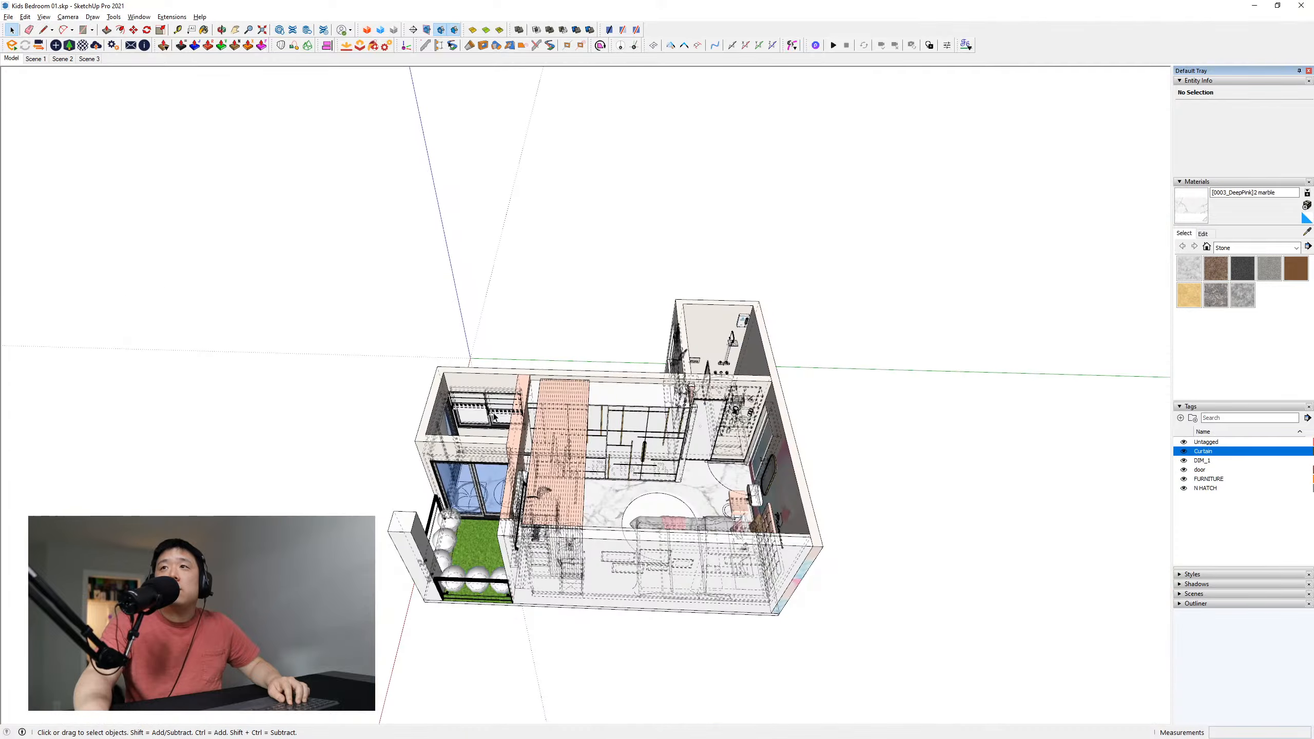
Turn off the display of back edges so the model no longer shows dashed lines through its walls
middle_click_drag(724, 450, 618, 449)
middle_click_drag(713, 442, 826, 621)
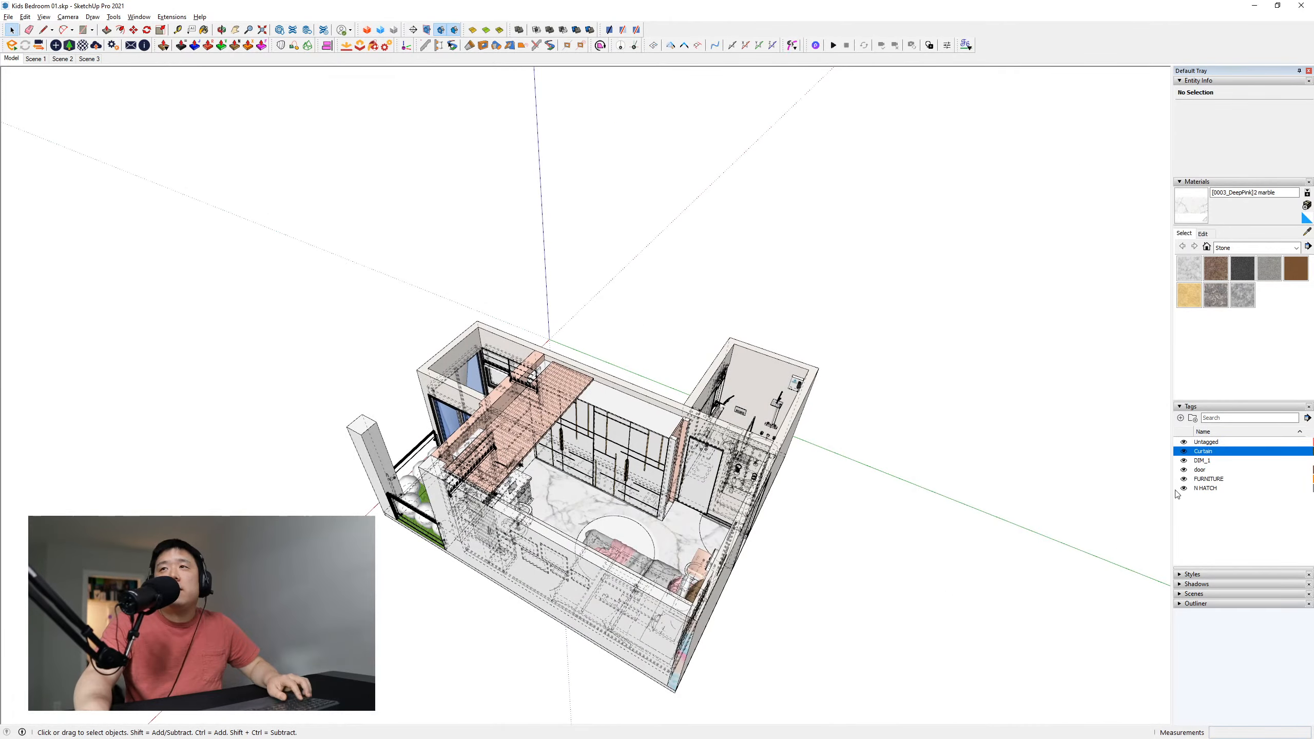
scroll(617, 498, "up", 6)
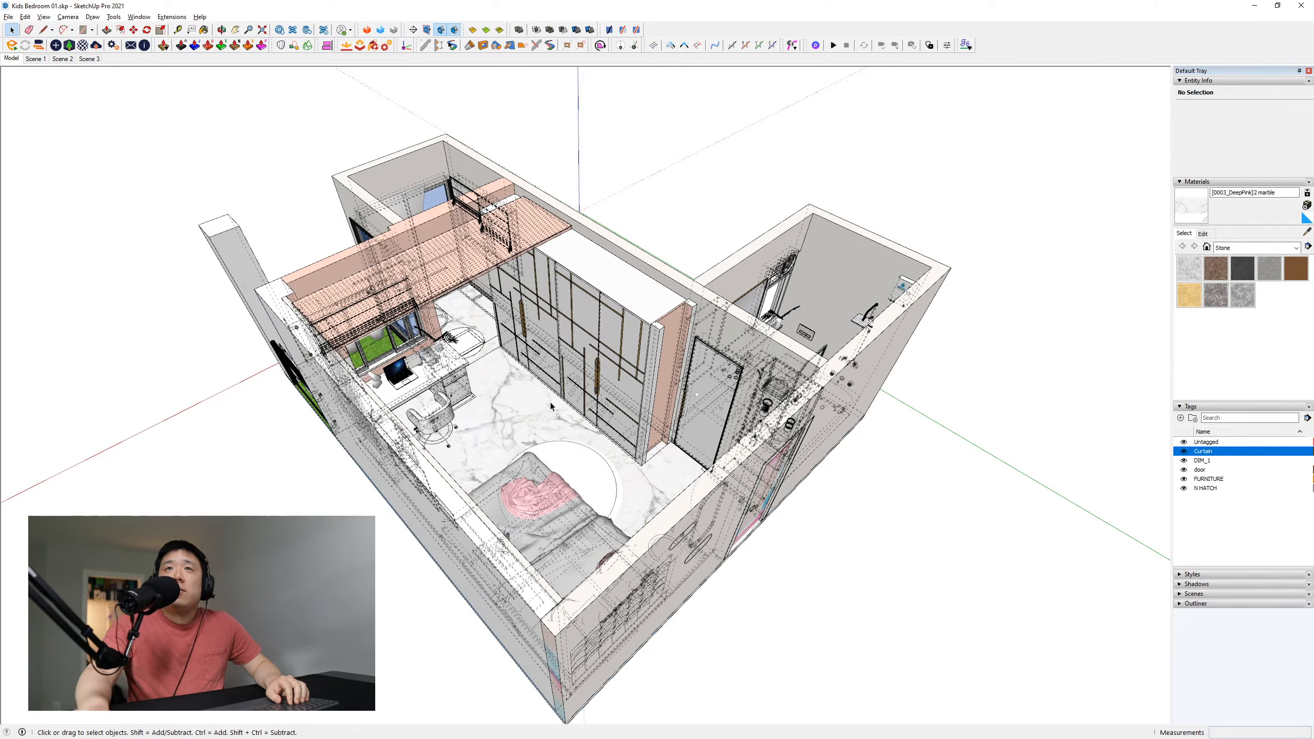
middle_click_drag(776, 414, 1122, 410)
key("k")
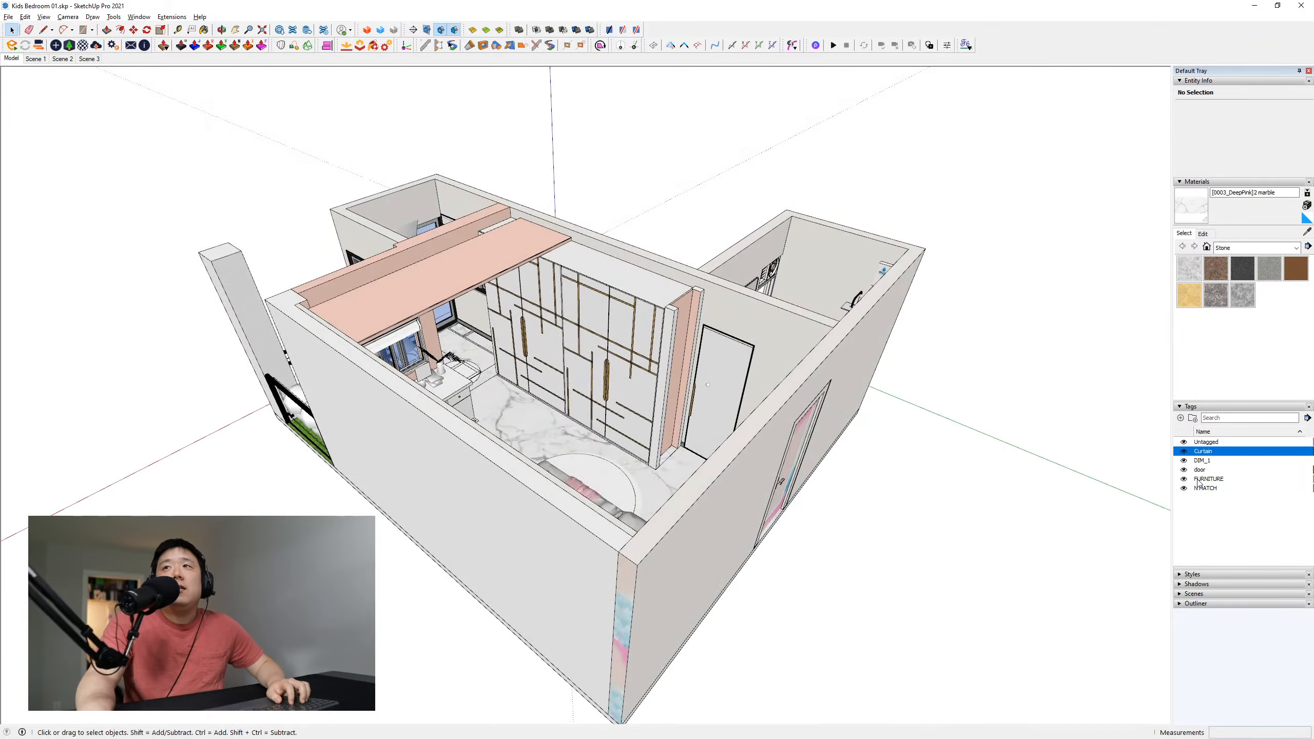
Delete the Curtain, DIM_1, door, FURNITURE and N HATCH tags, assigning their entities to Untagged
middle_click_drag(932, 466, 854, 441)
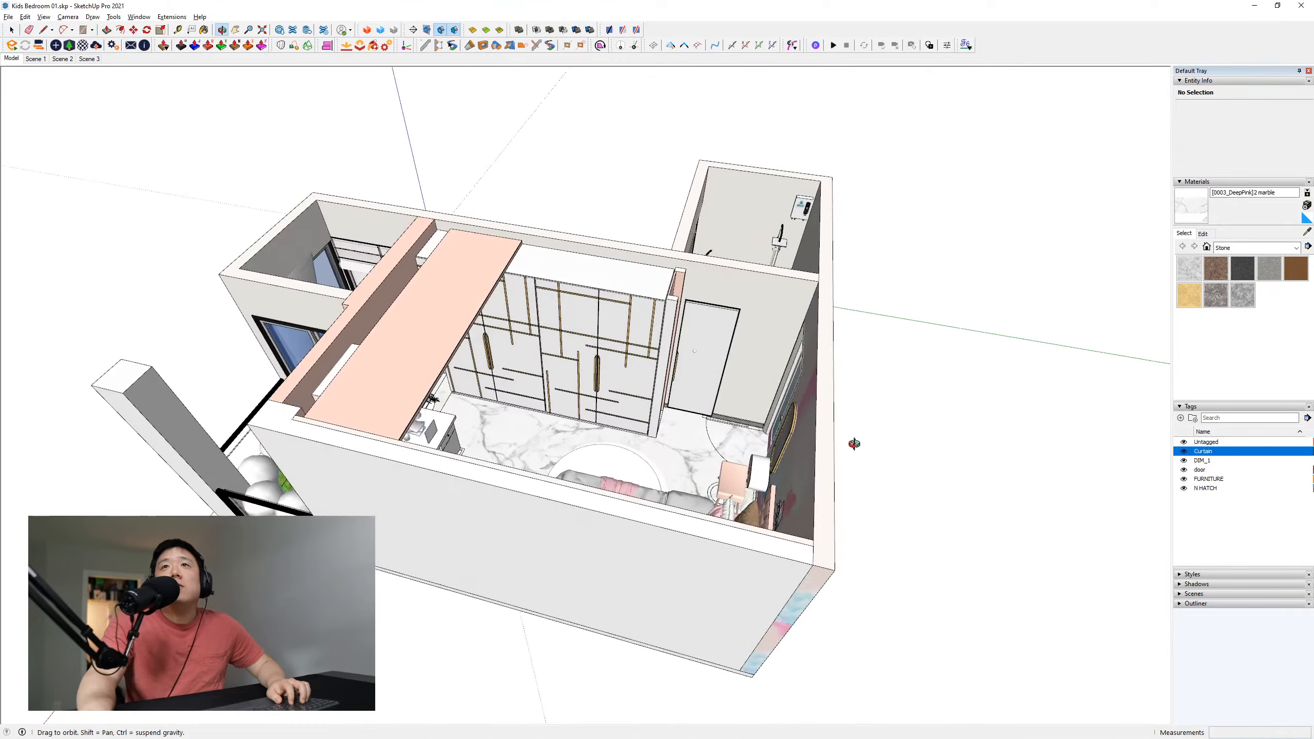
scroll(747, 378, "up", 10)
scroll(651, 361, "down", 10)
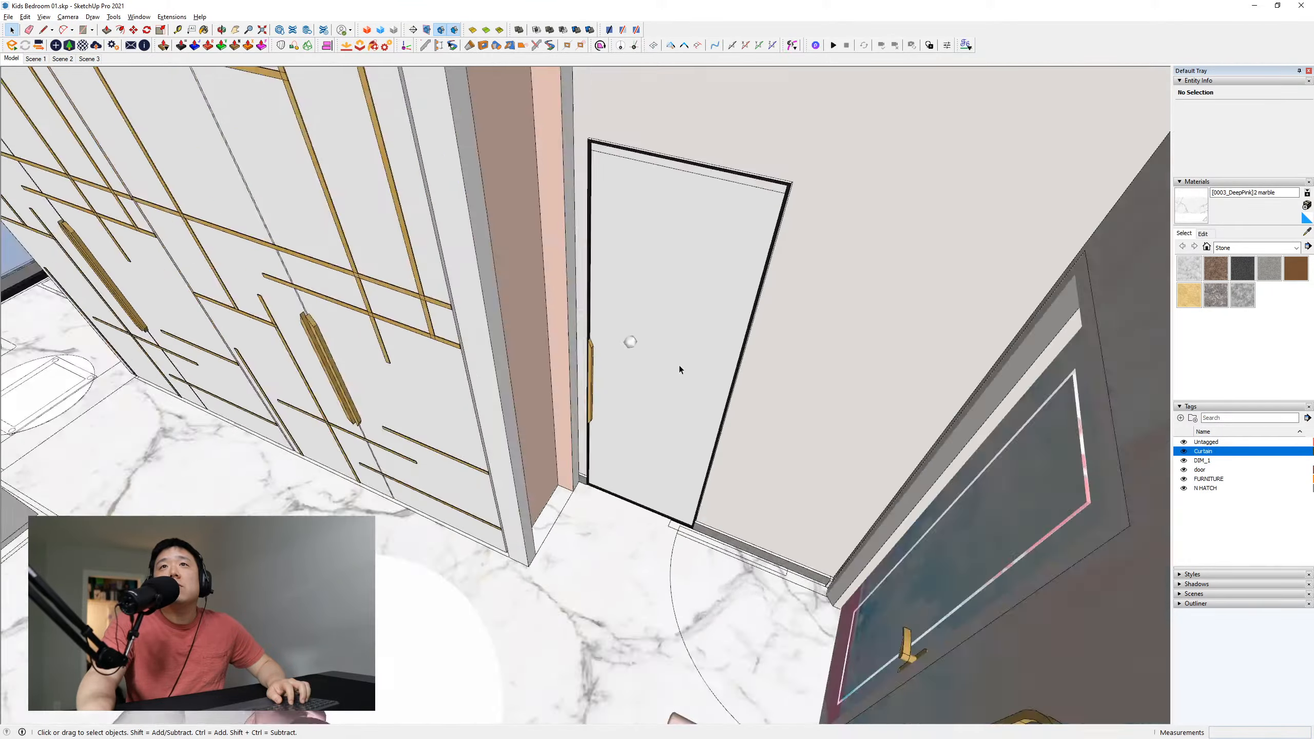
middle_click_drag(772, 381, 1230, 460)
key("space")
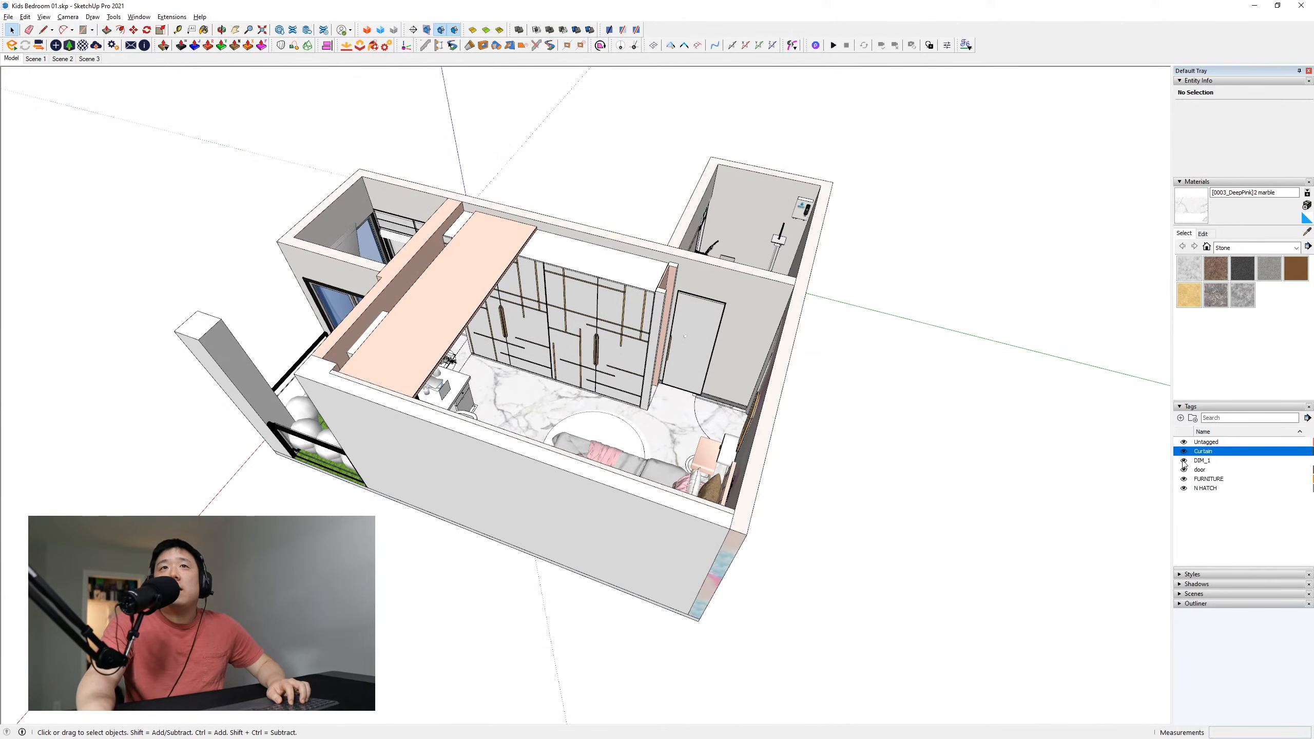
left_click(1207, 489, "shift")
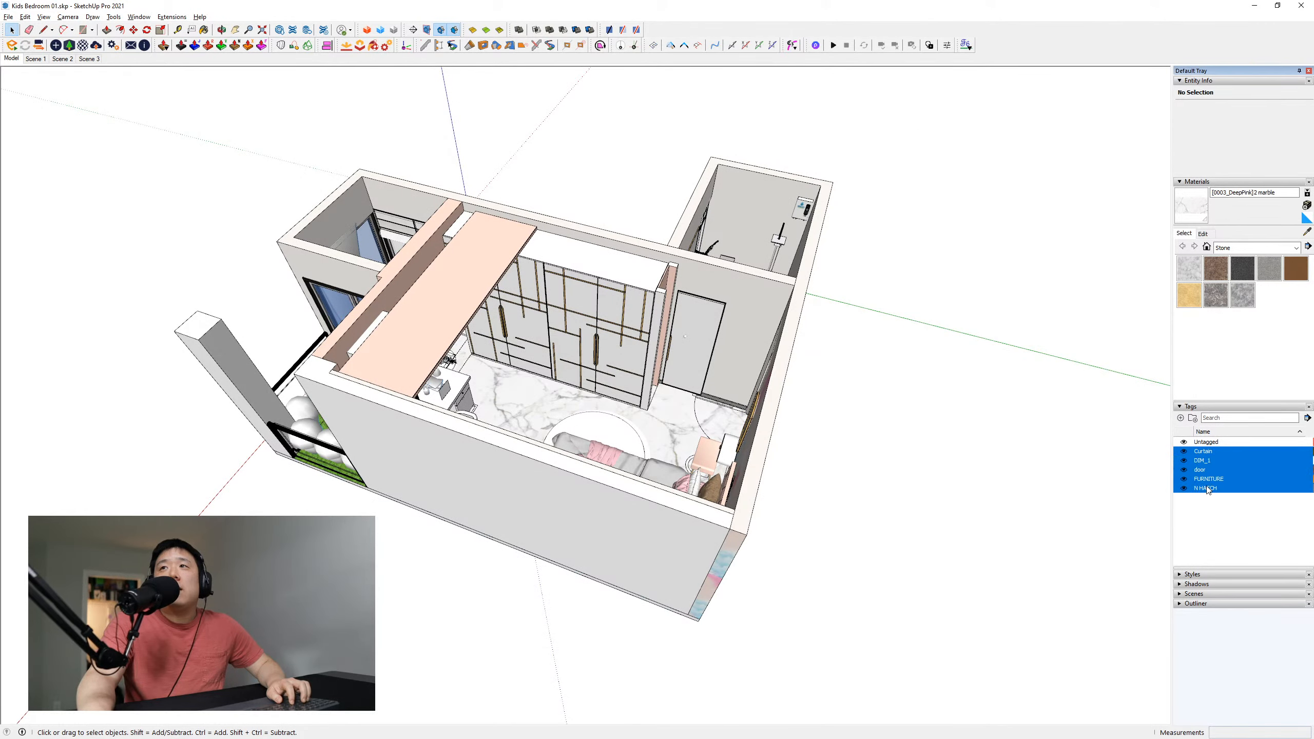
right_click(1212, 456)
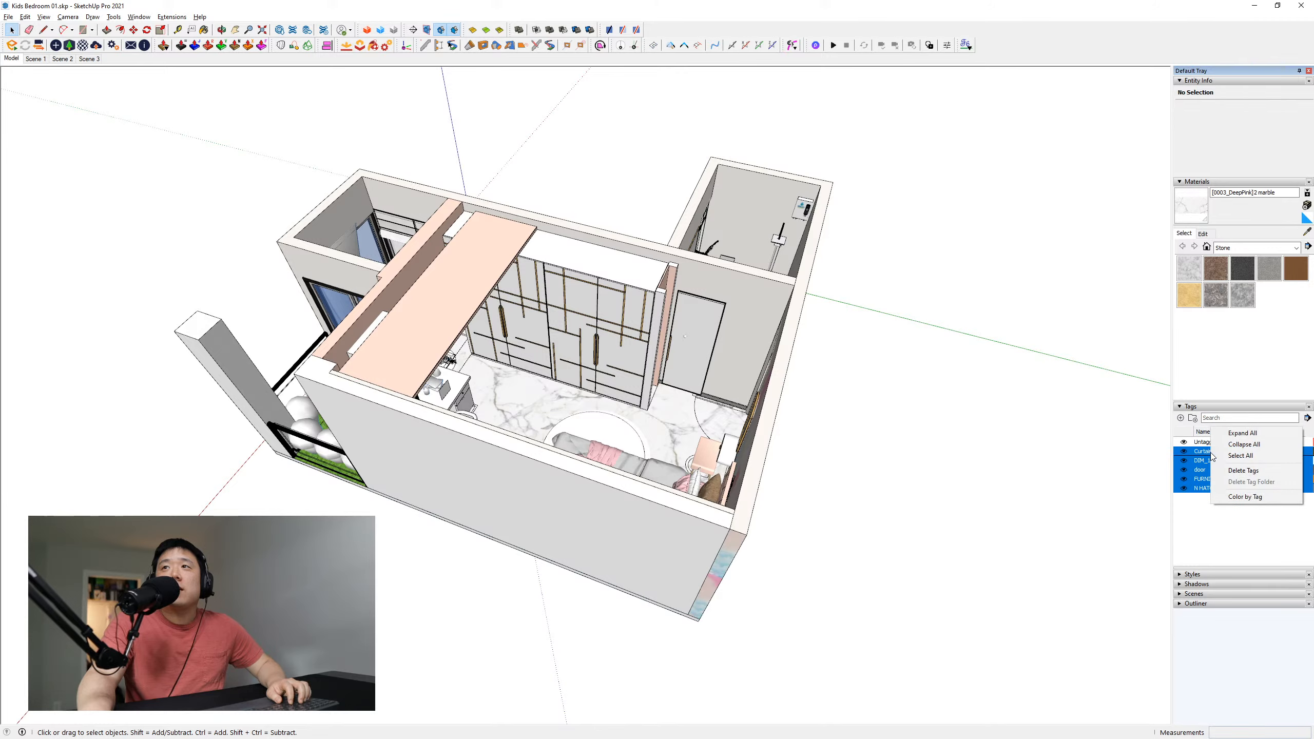
left_click(1254, 479)
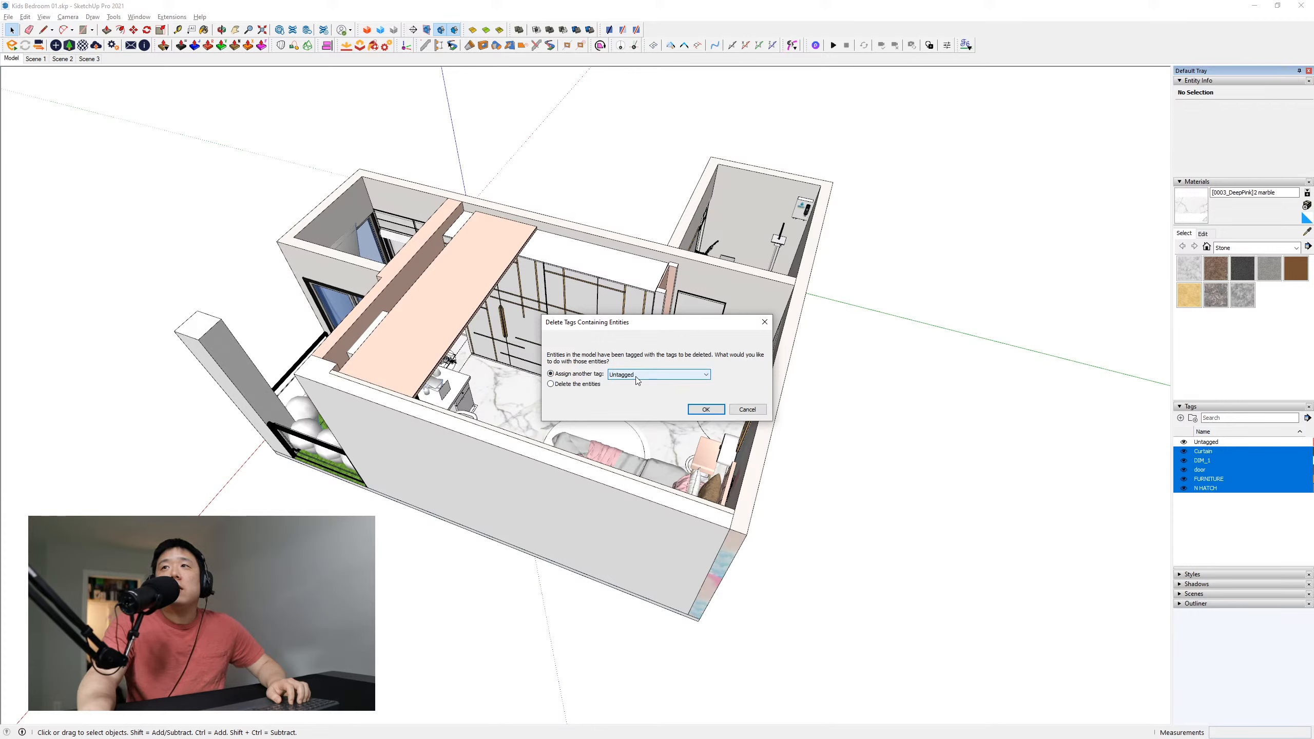
left_click(700, 410)
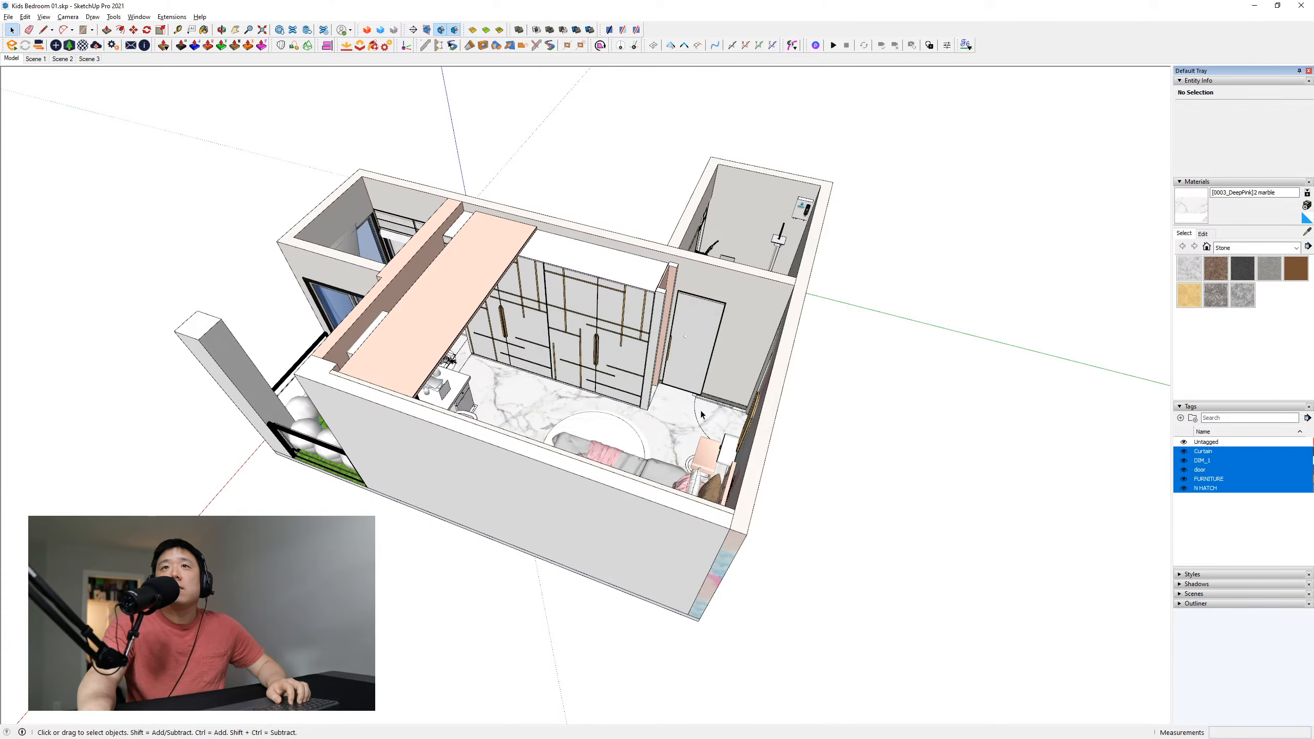
Purge unused components, layers, materials and styles from the model, with the report option set to Yes
middle_click_drag(700, 409, 642, 413)
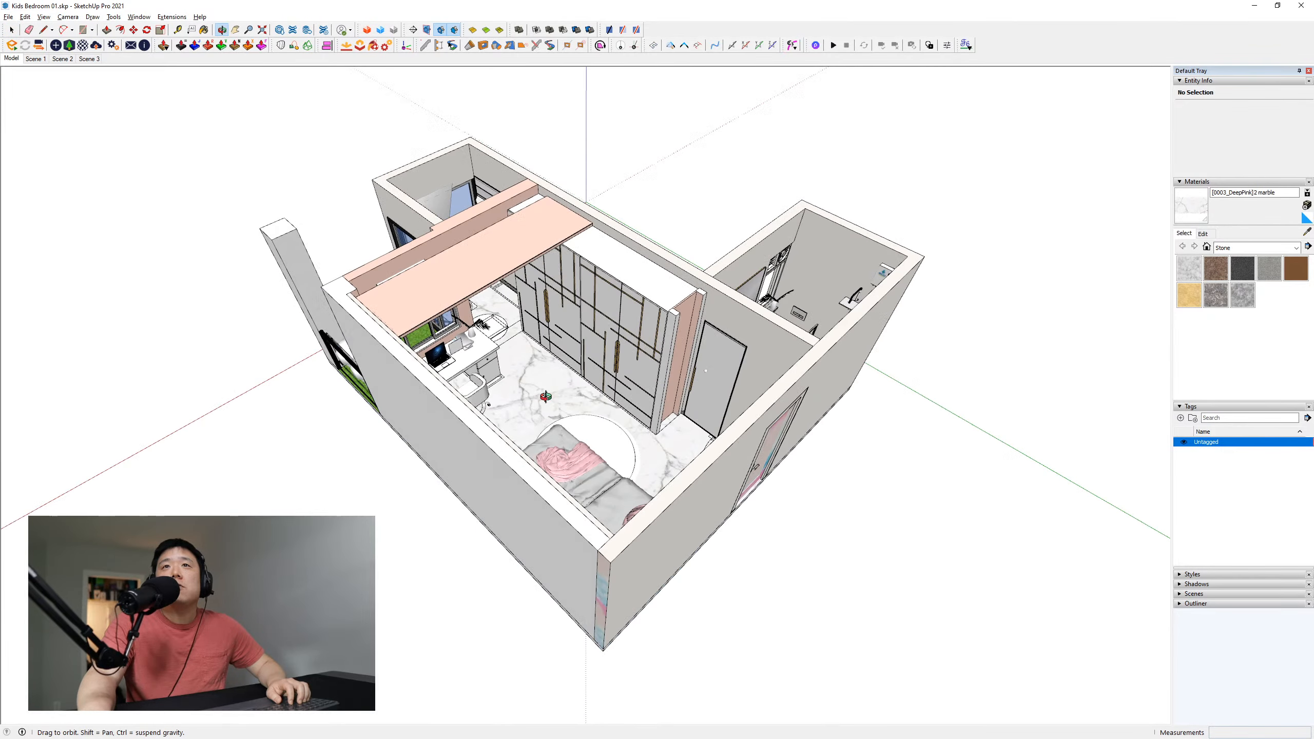
key("shift+p")
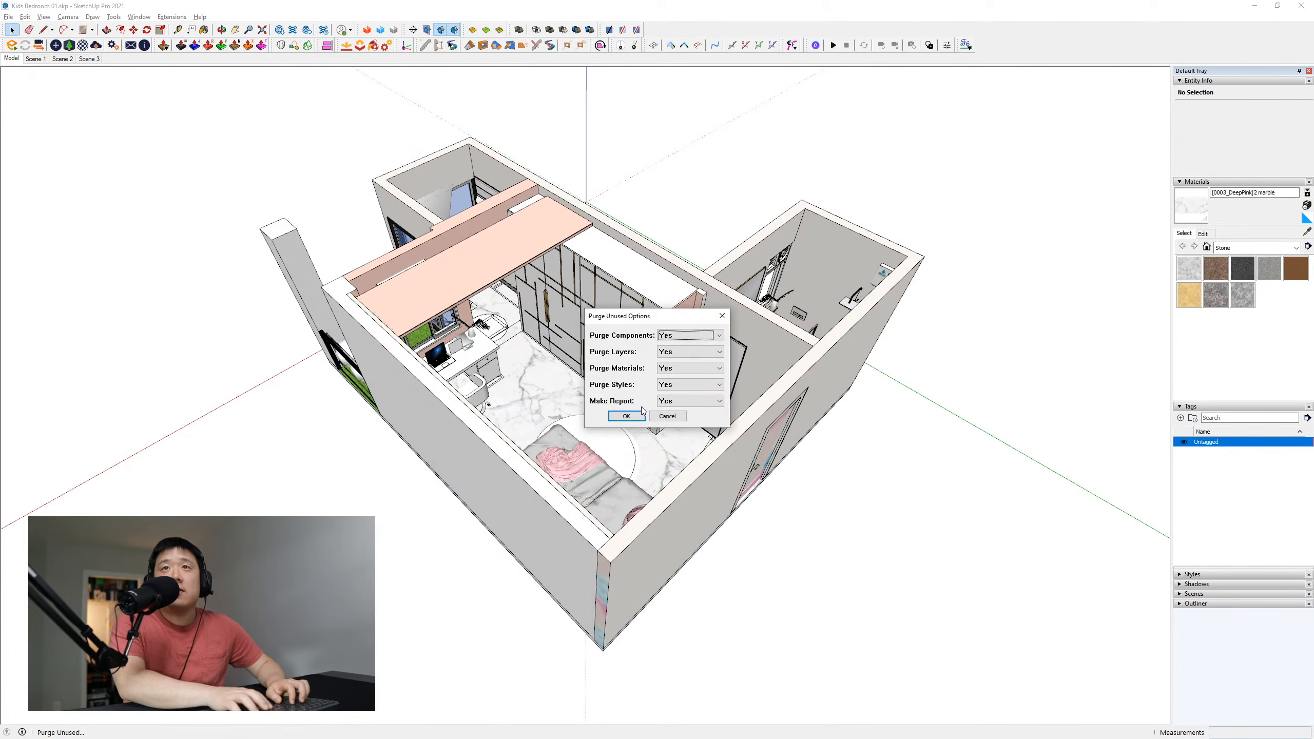
key("Return")
key("Return")
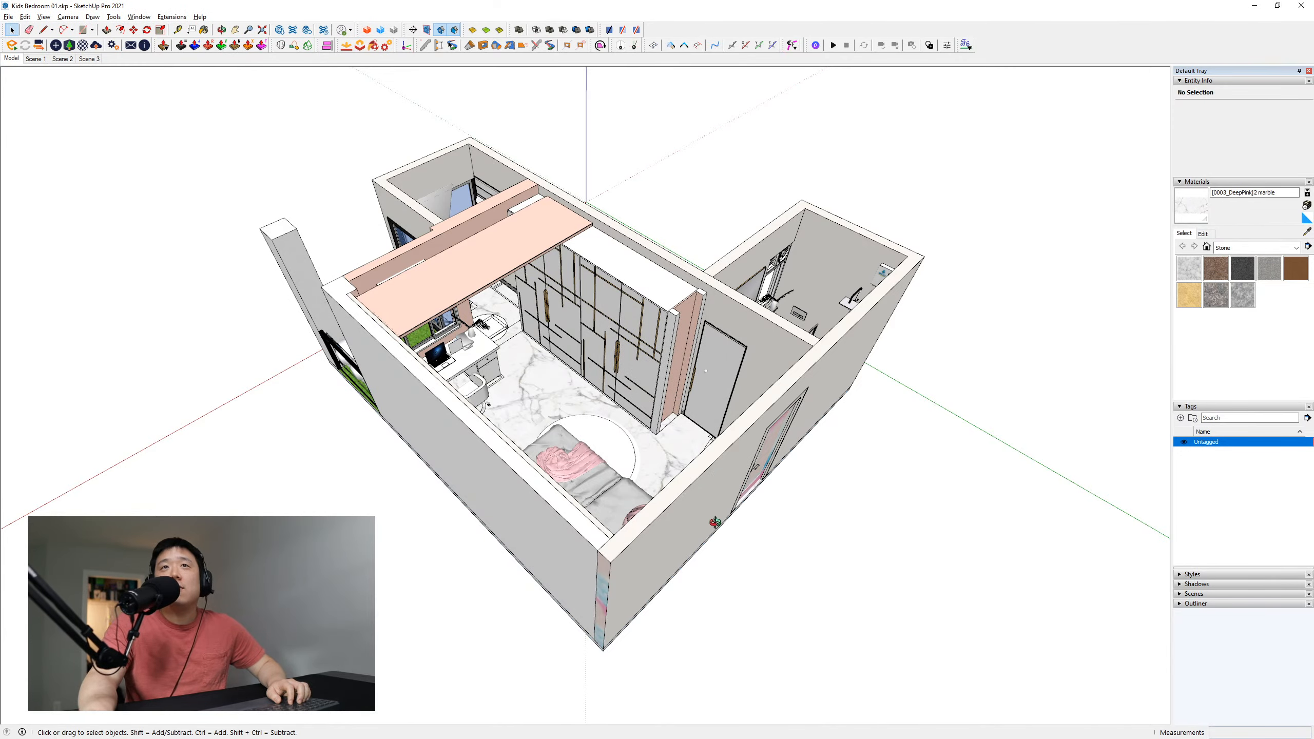
Inspect the tags of the bathroom door component and the room's walls, and clear the selection
middle_click_drag(716, 523, 752, 509)
scroll(662, 431, "up", 3)
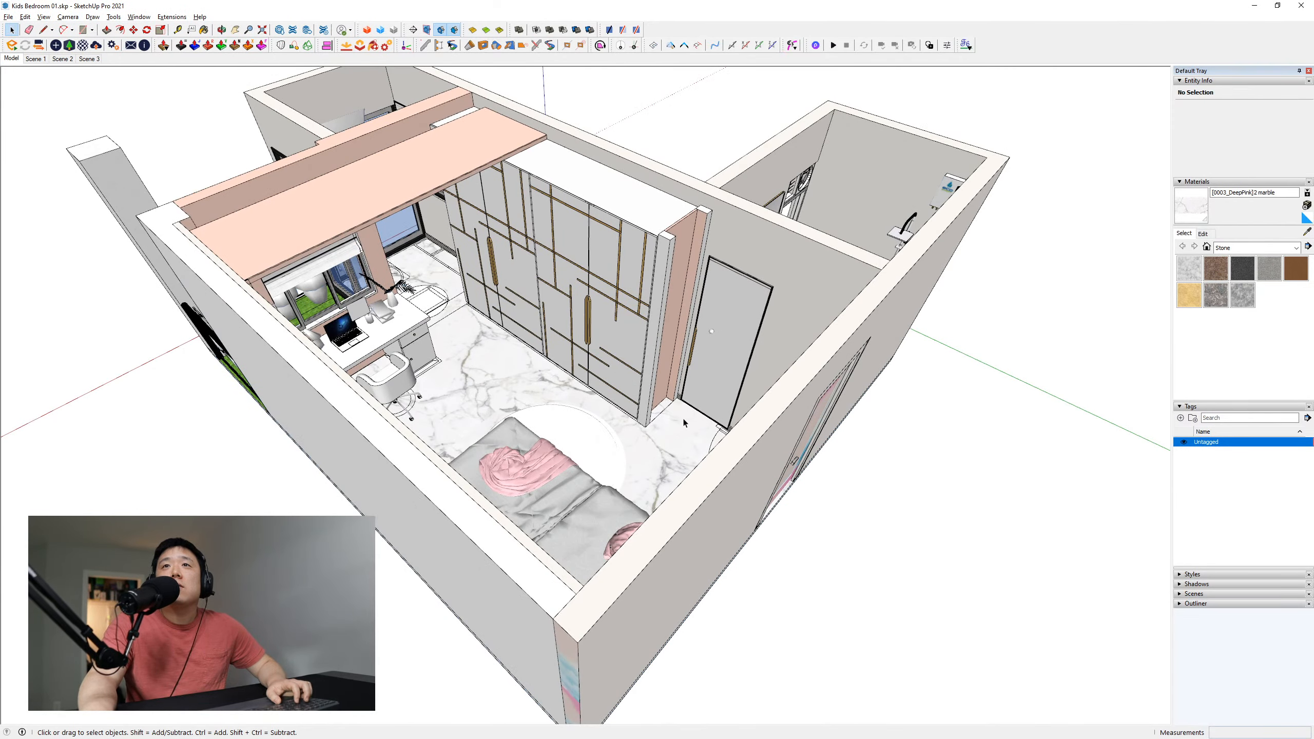
left_click(704, 383)
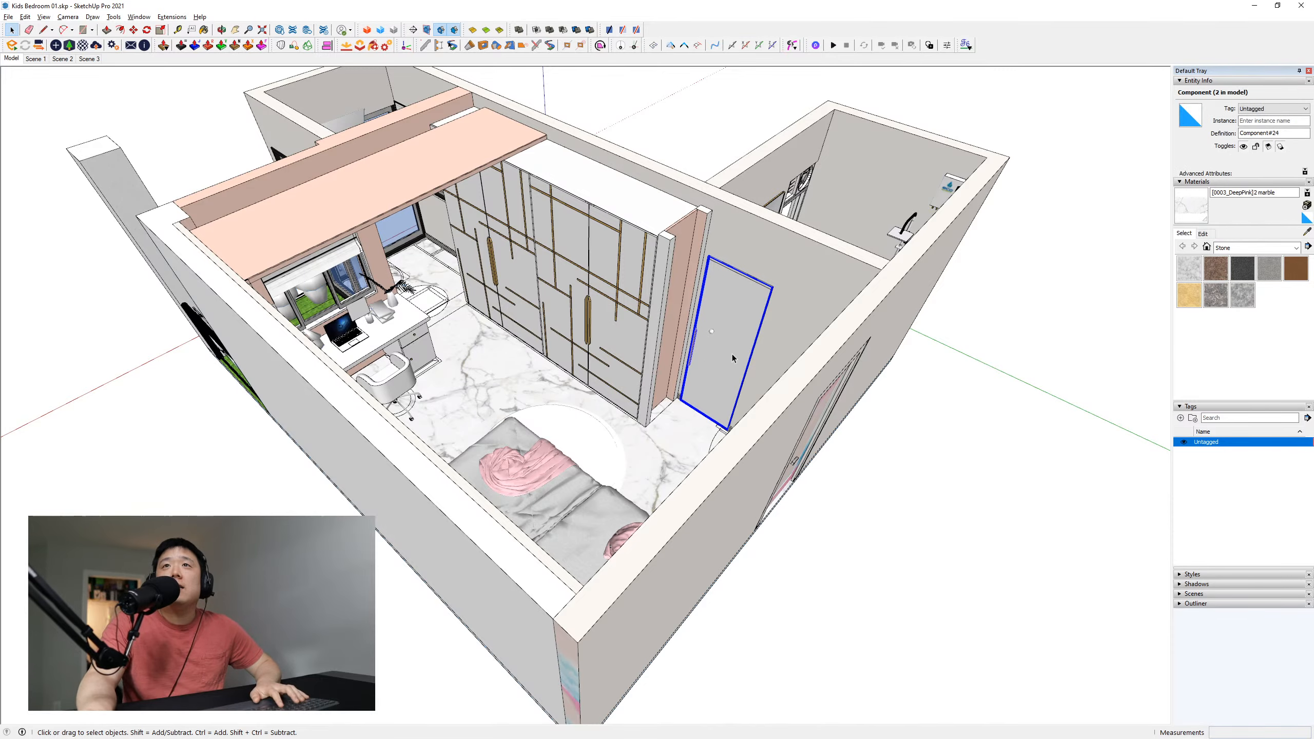
middle_click_drag(732, 354, 364, 408)
left_click(789, 286)
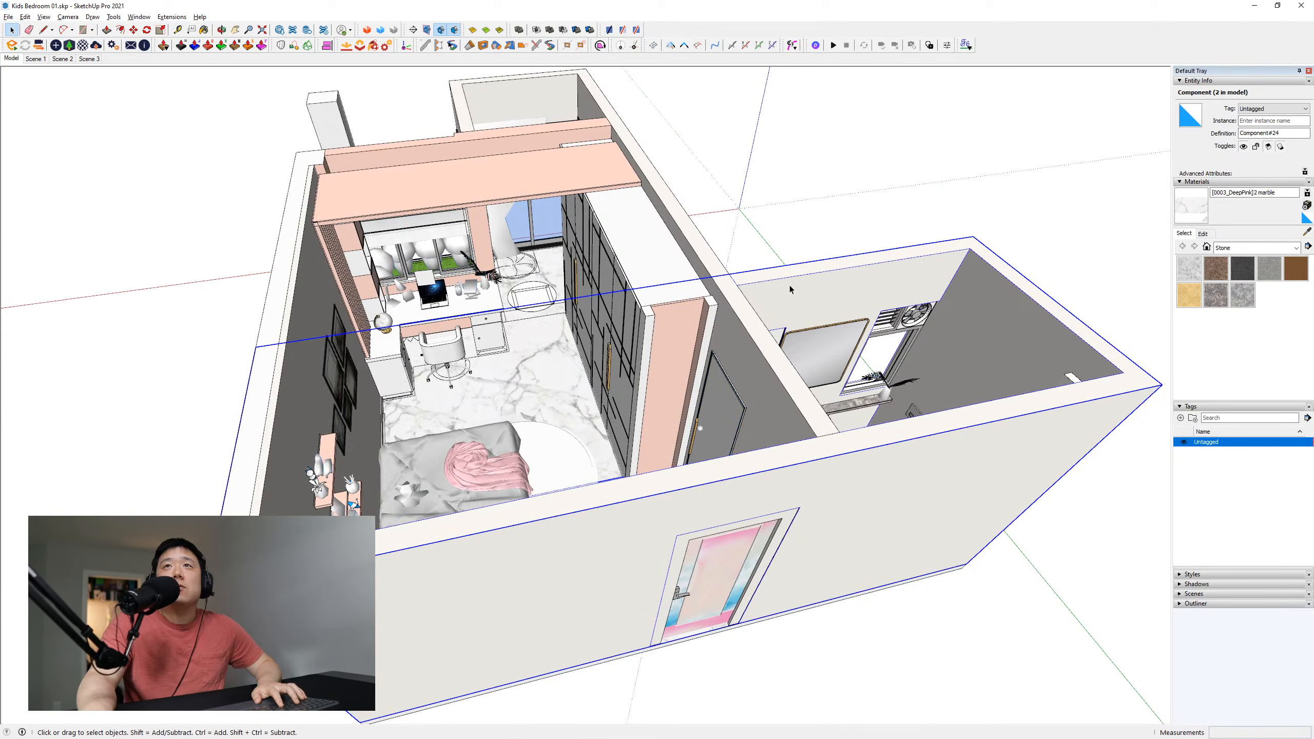
left_click(782, 229)
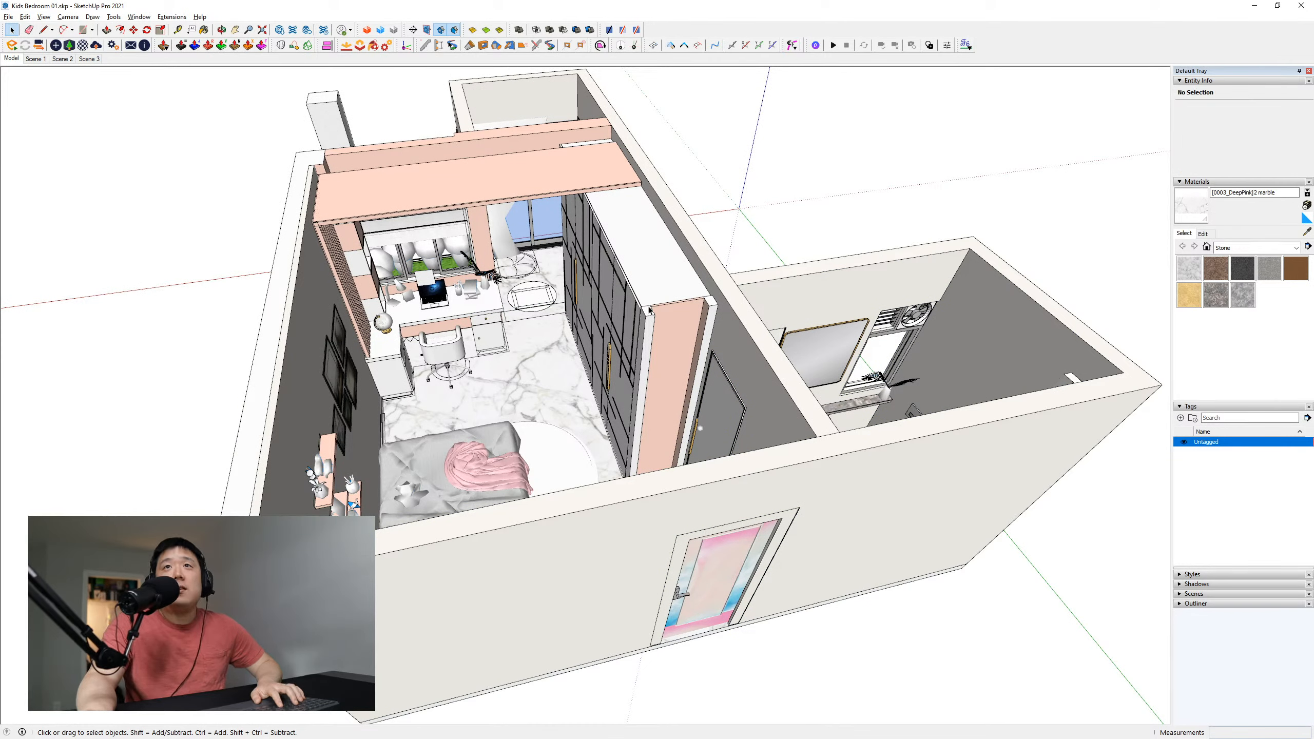
Hide the wardrobe, unhide all objects, and hide the ceiling group covering the room again
left_click(624, 283)
key("Delete")
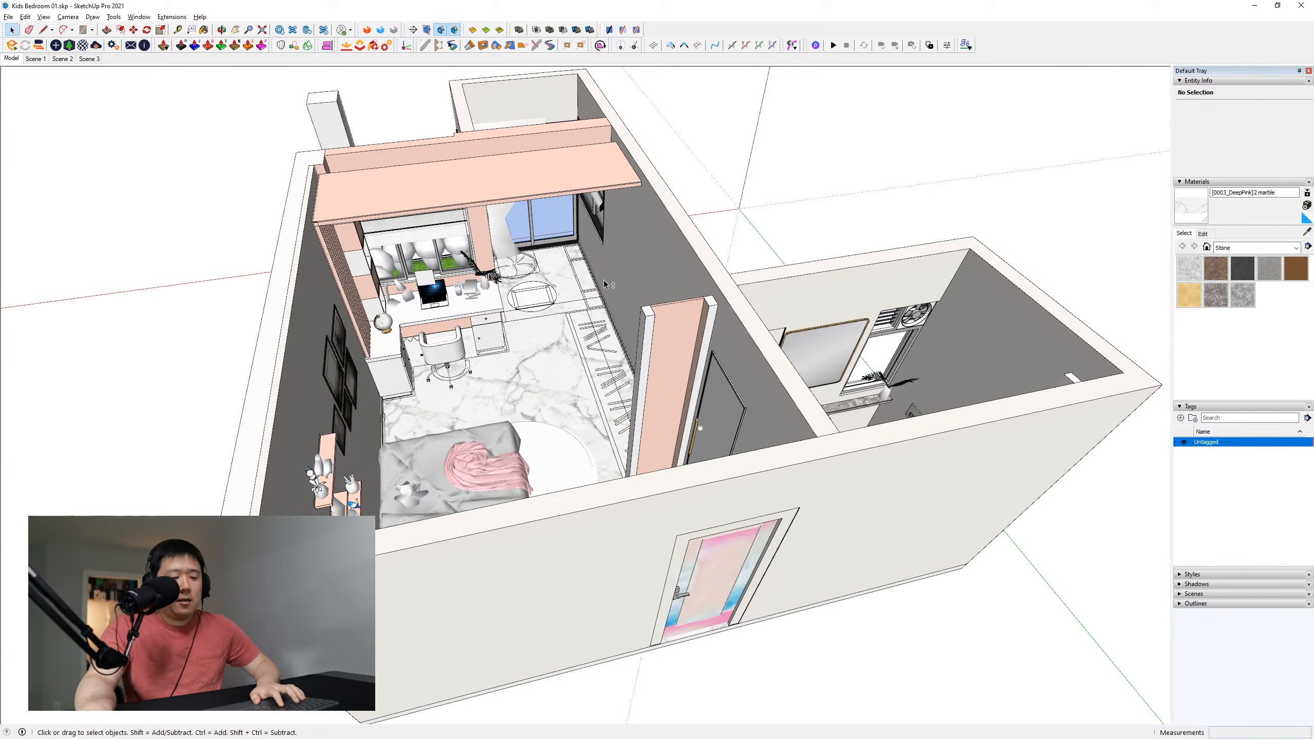
key("shift+h")
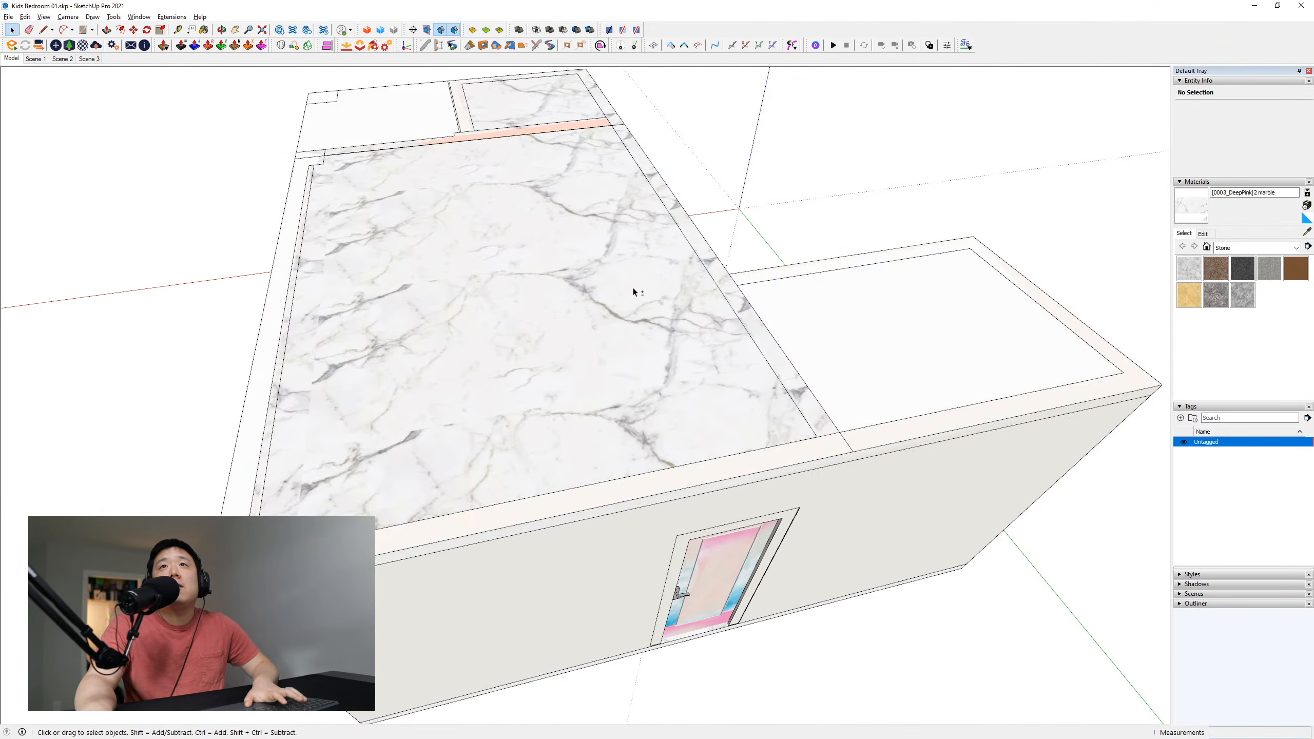
left_click(591, 285)
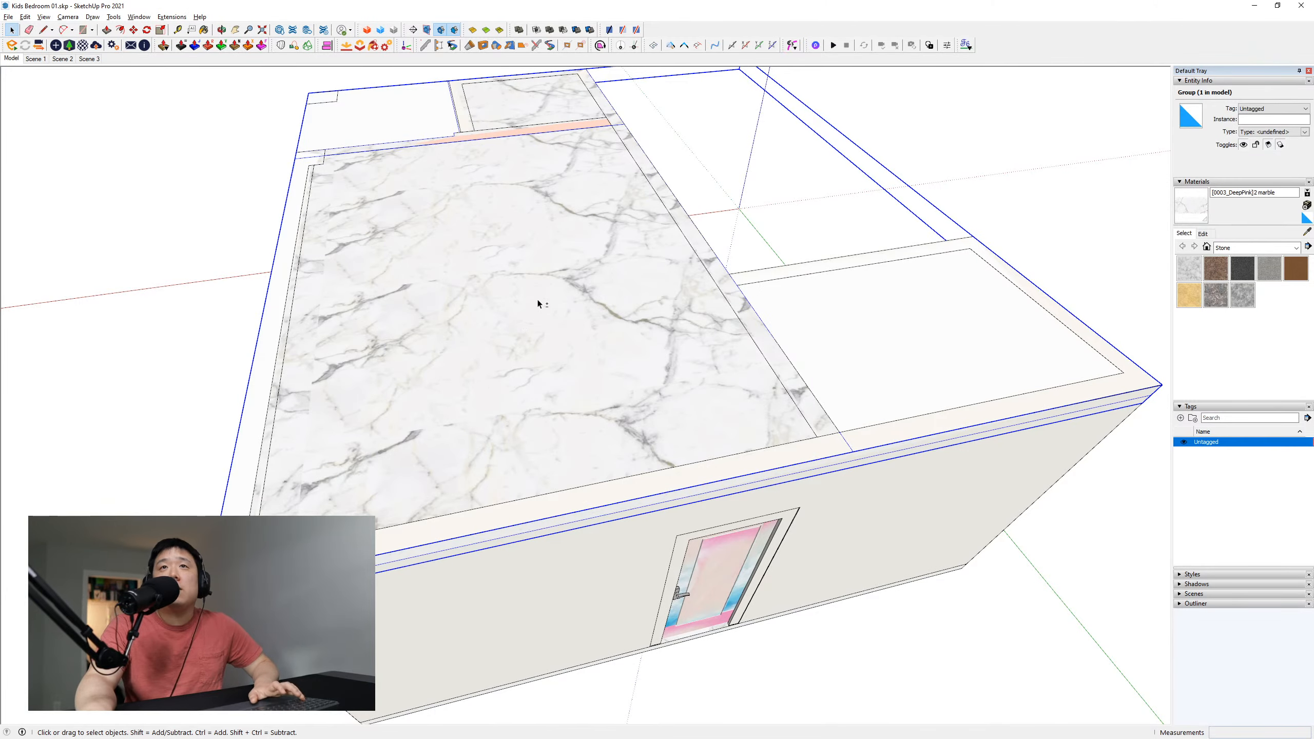
key("Delete")
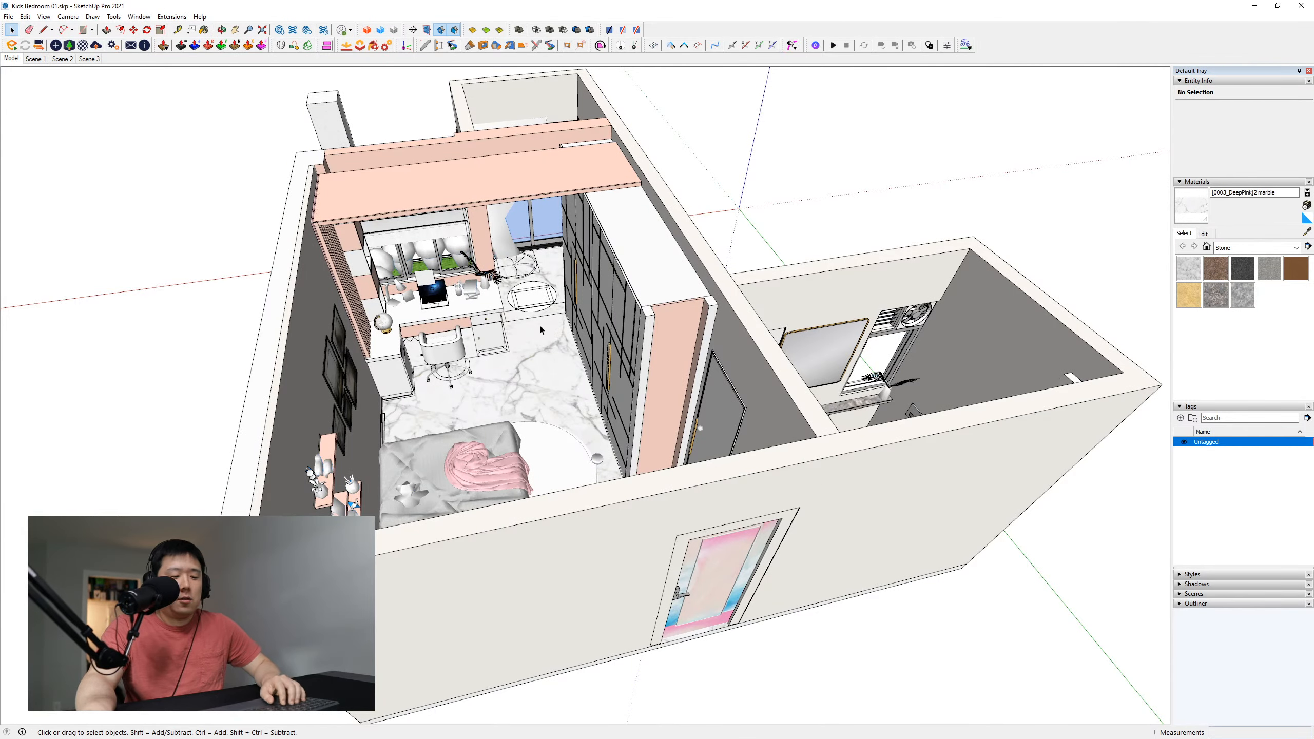
Compare the Scene 1 interior view with the overhead Model scene
left_click(36, 58)
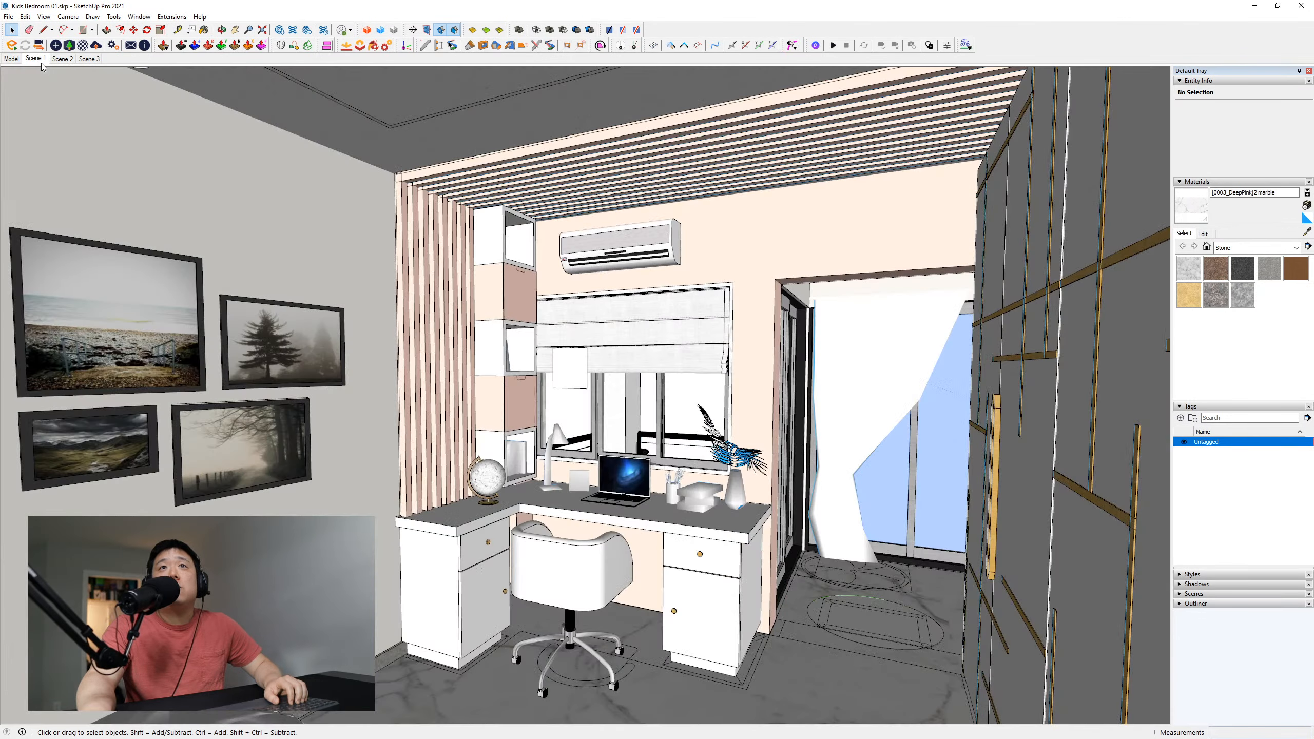
left_click(11, 58)
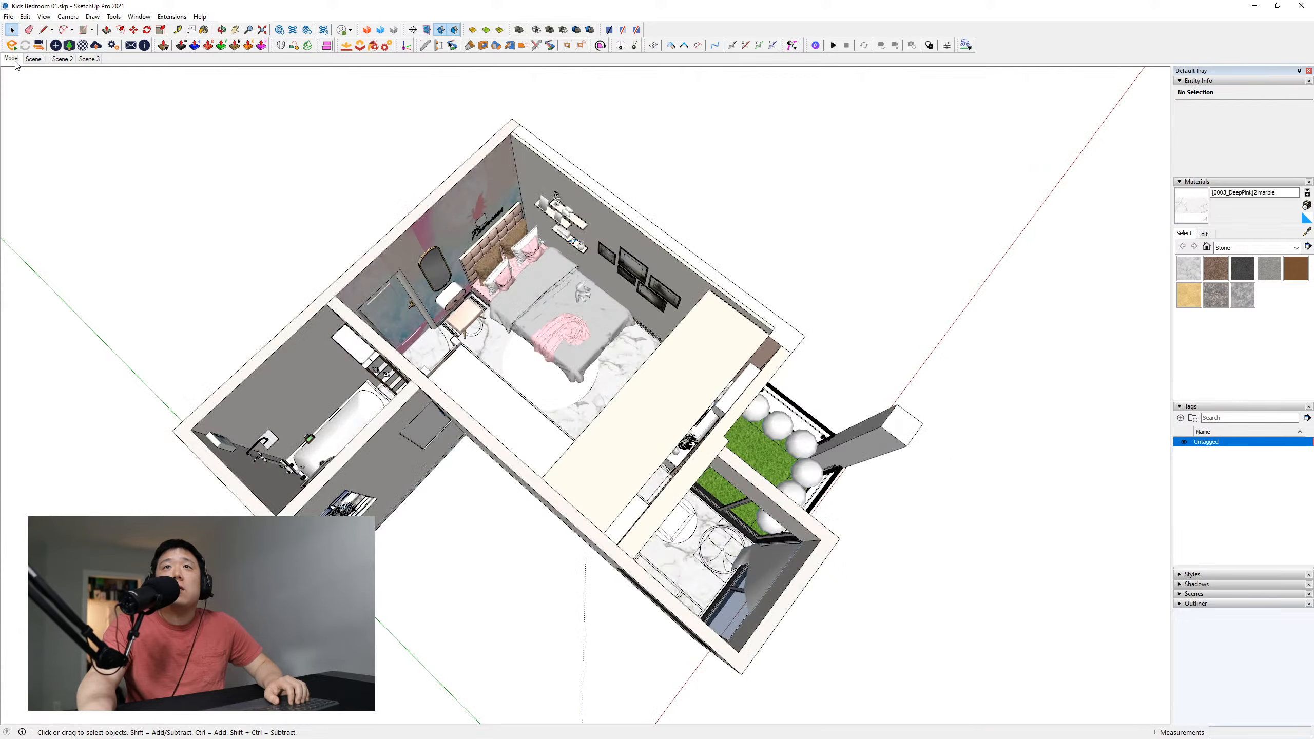
middle_click_drag(733, 333, 97, 372)
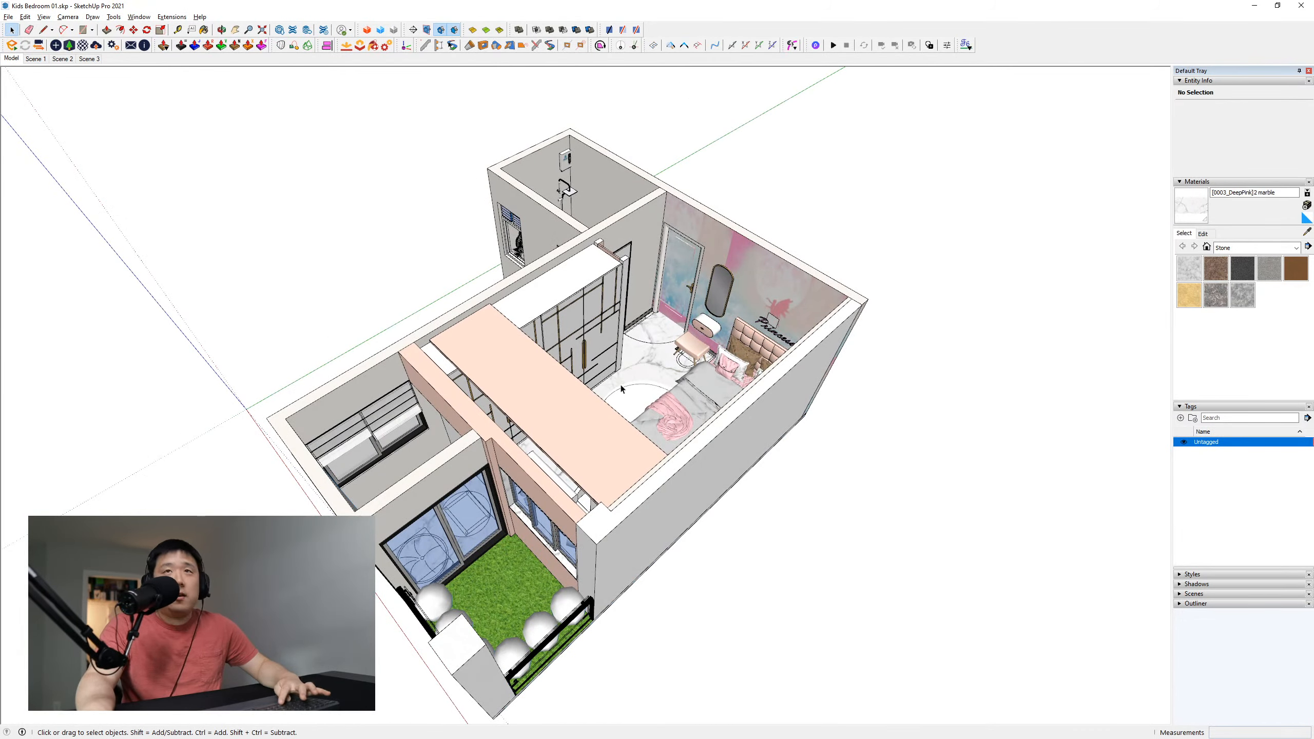
Turn the Hidden Objects display on and off to check the hidden ceiling over the rooms
left_click(43, 16)
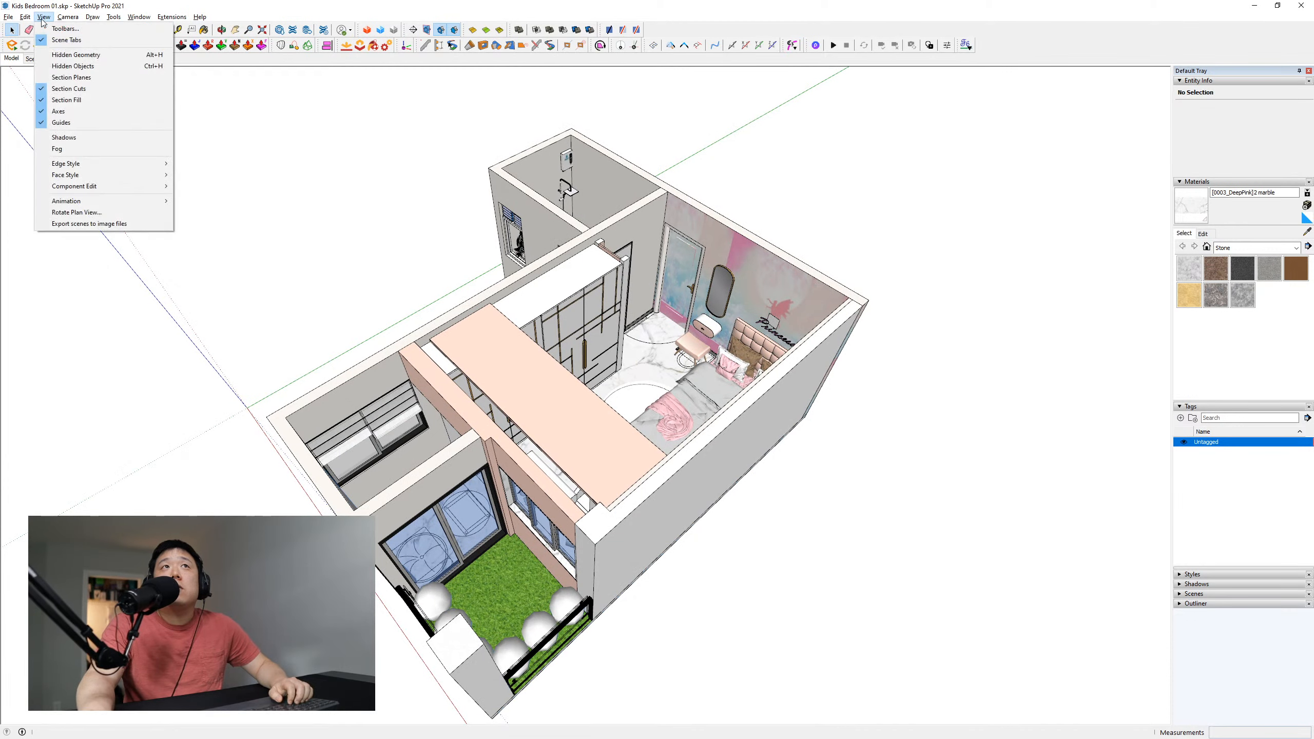
left_click(106, 70)
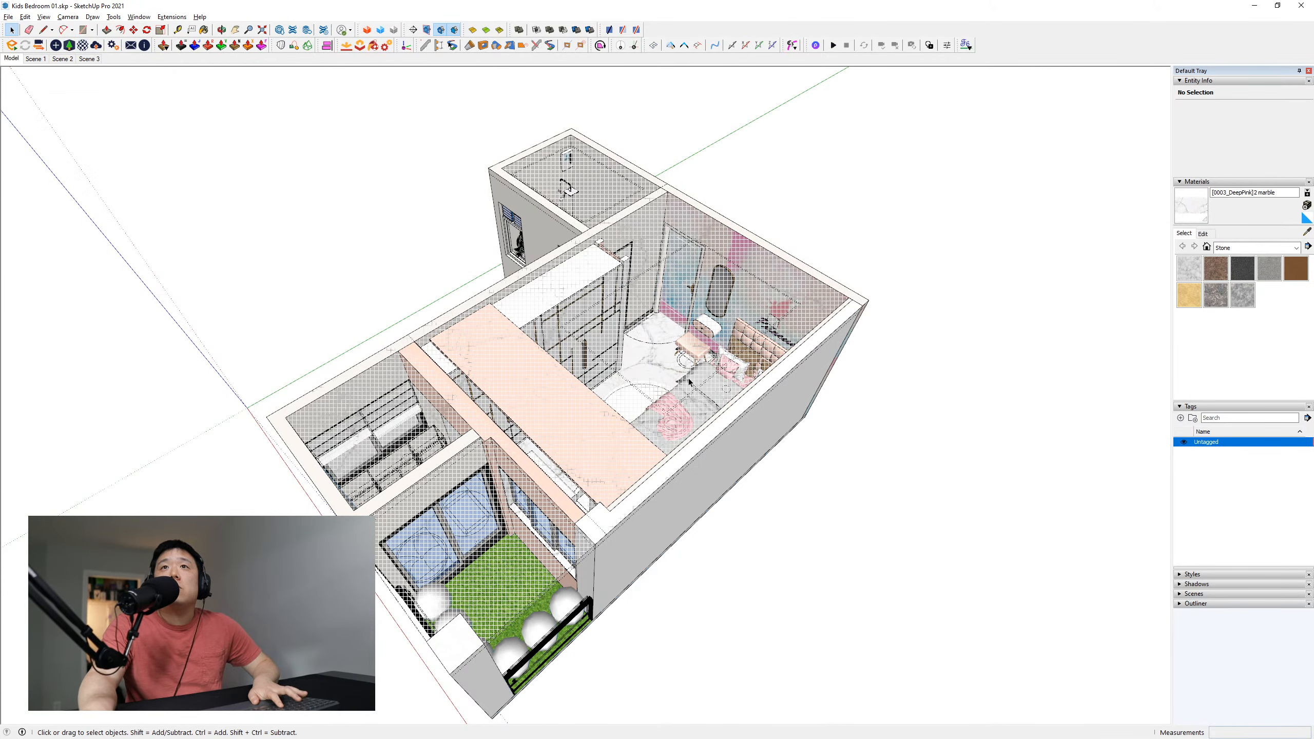
key("alt+h")
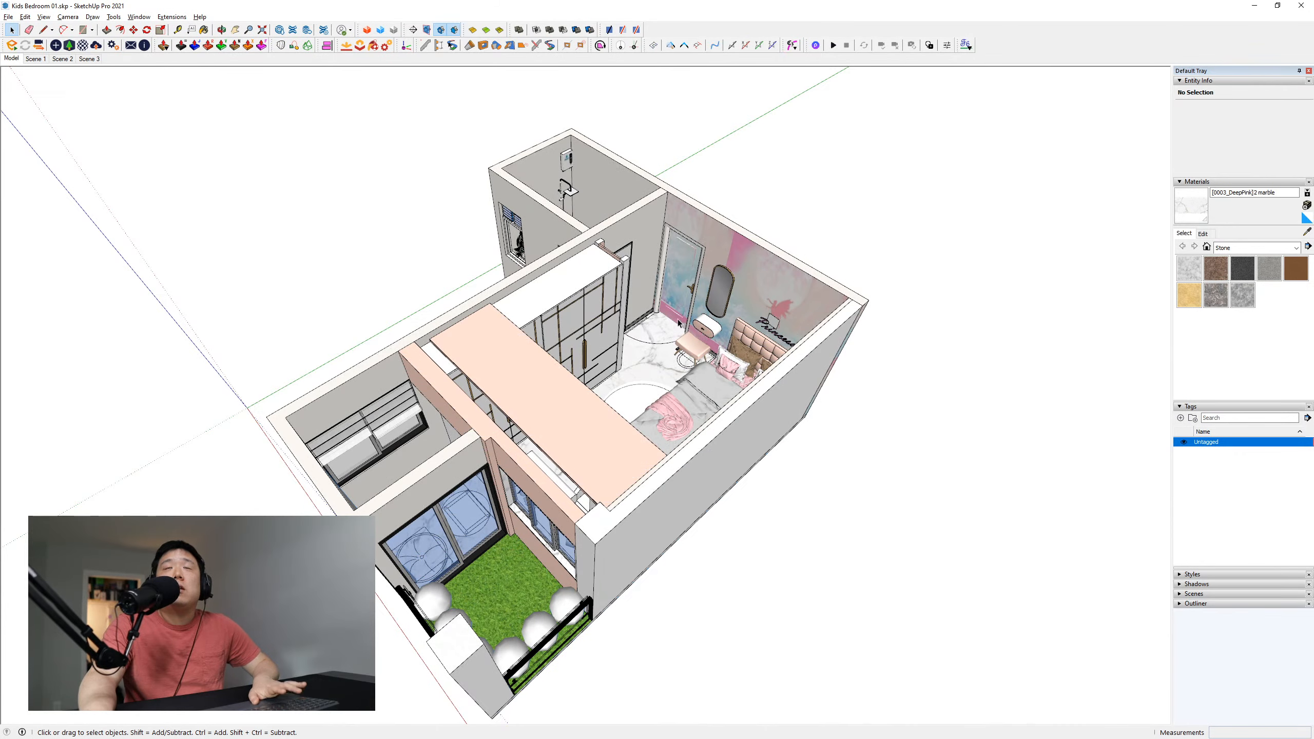
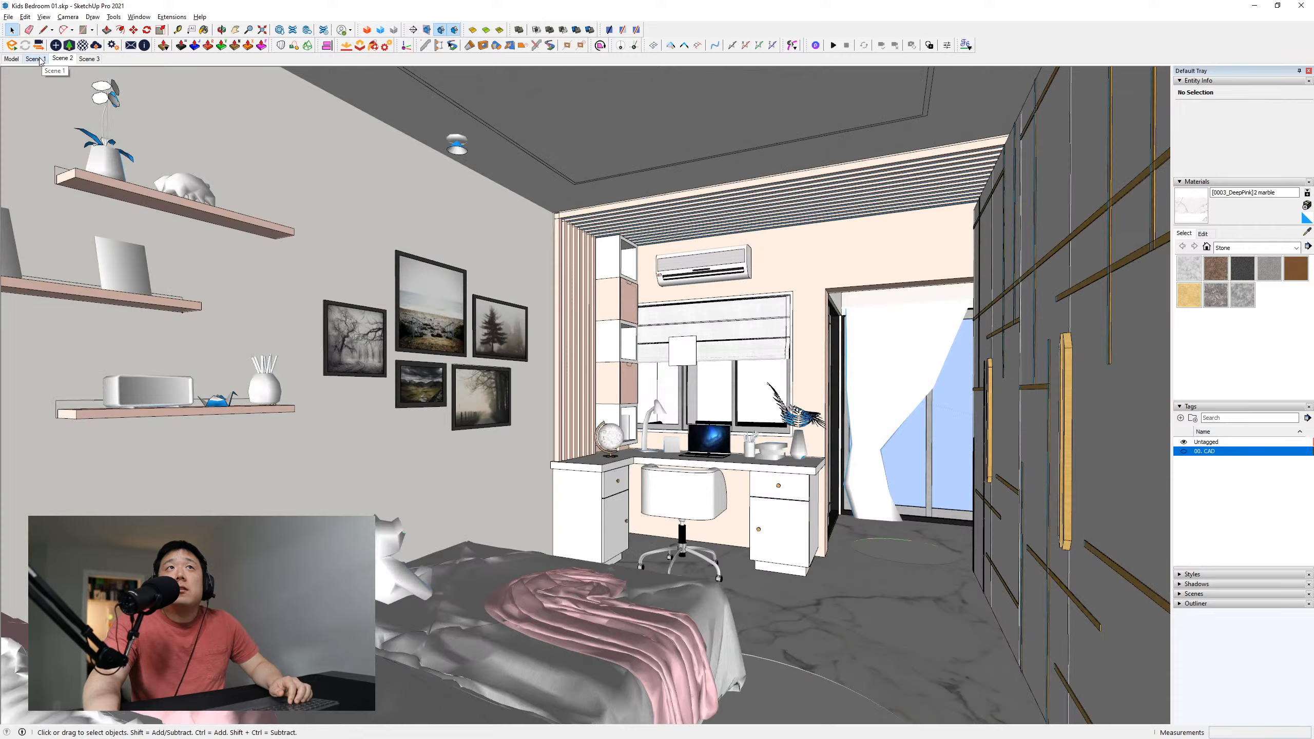
Review Scene 1, Scene 2 and Scene 3 in turn and return to the overhead Model scene
left_click(40, 59)
left_click(63, 59)
left_click(89, 59)
left_click(63, 59)
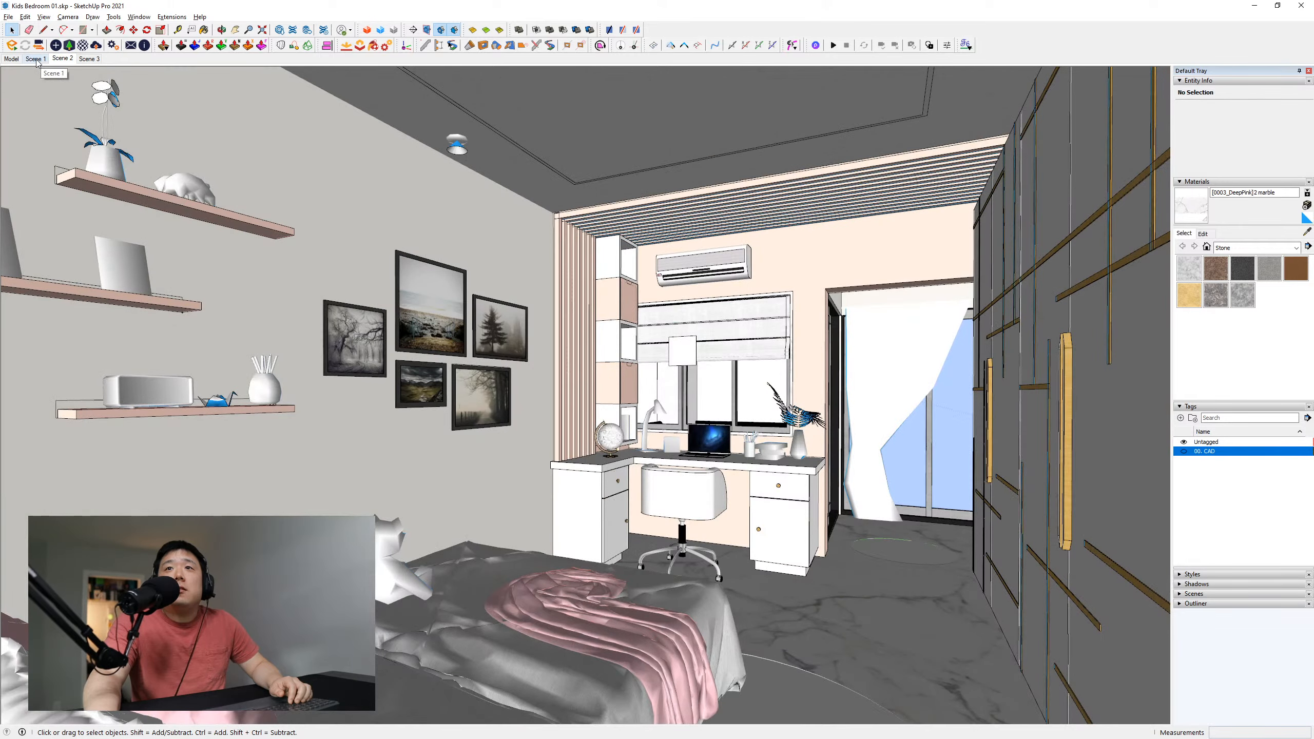
left_click(36, 59)
left_click(62, 59)
left_click(11, 59)
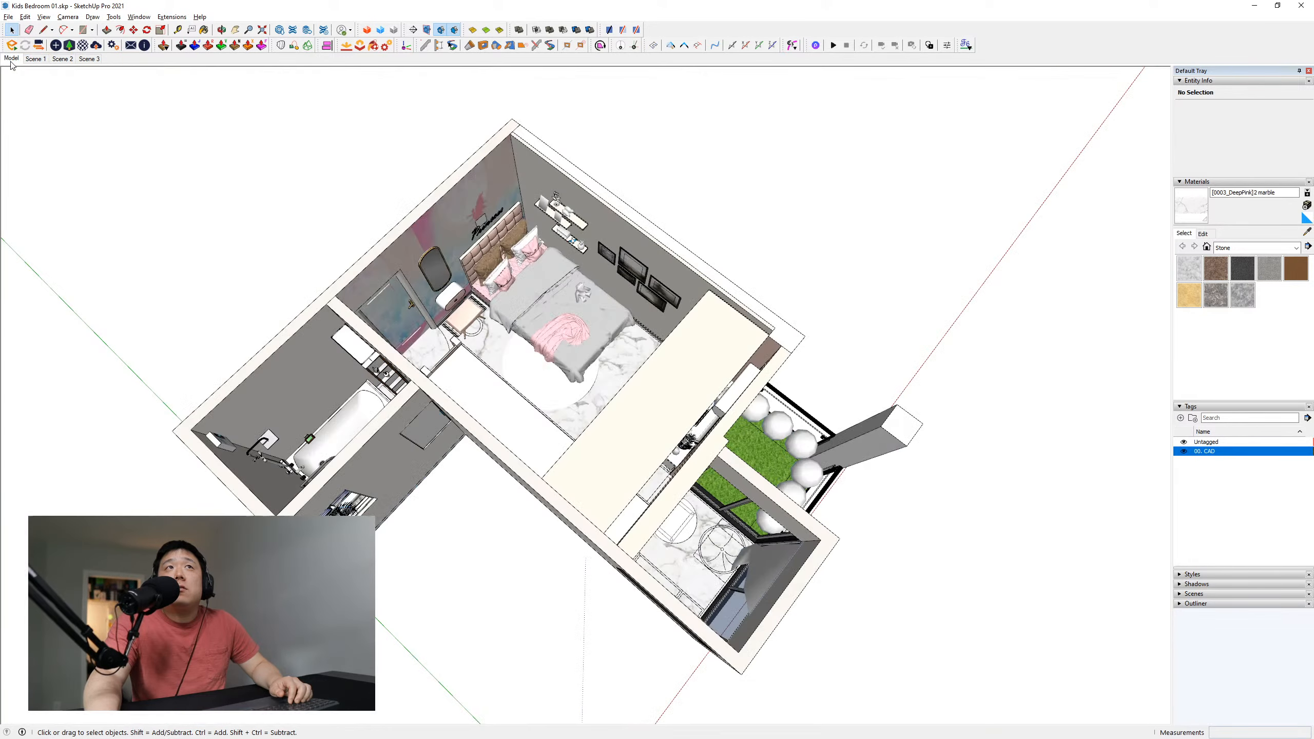
Add a new tag named "03. Funiture" to the model
middle_click_drag(636, 505, 386, 538)
scroll(454, 436, "up", 5)
scroll(455, 436, "down", 5)
middle_click_drag(466, 450, 609, 470)
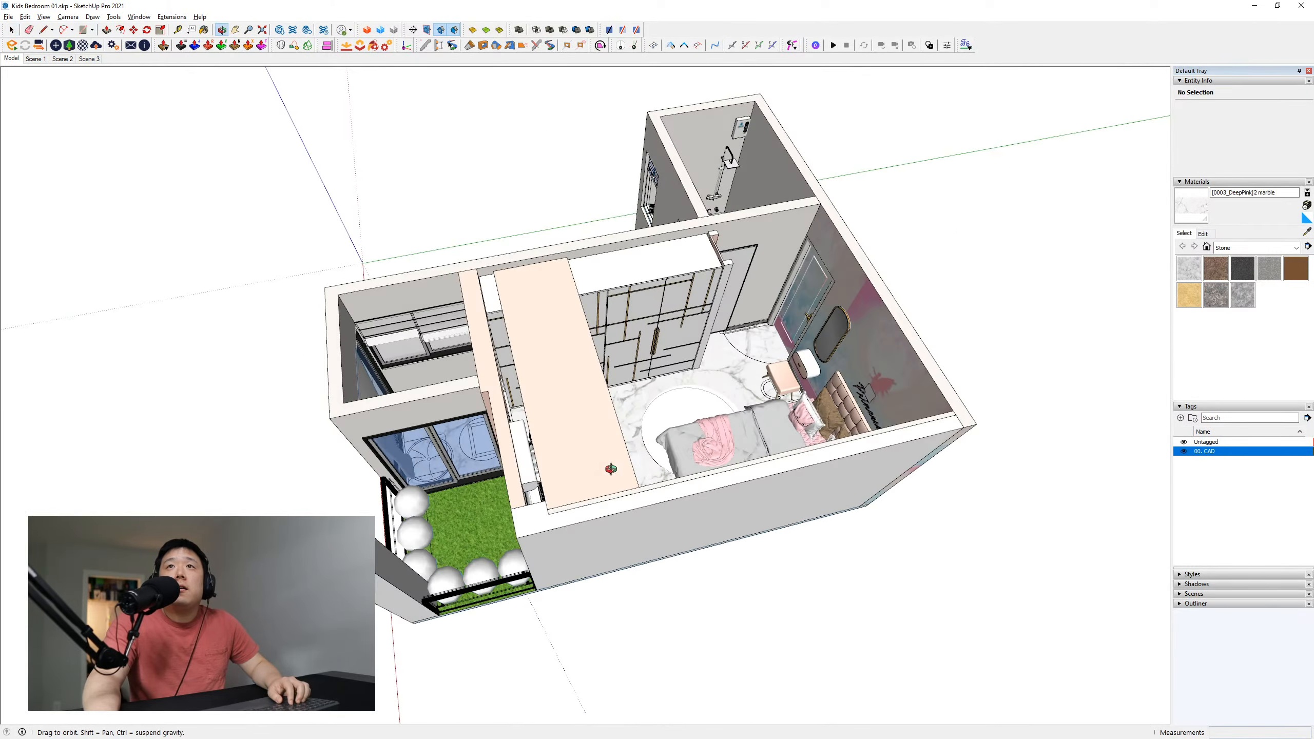
left_click(750, 437)
middle_click_drag(667, 415, 205, 376)
middle_click_drag(449, 408, 258, 409)
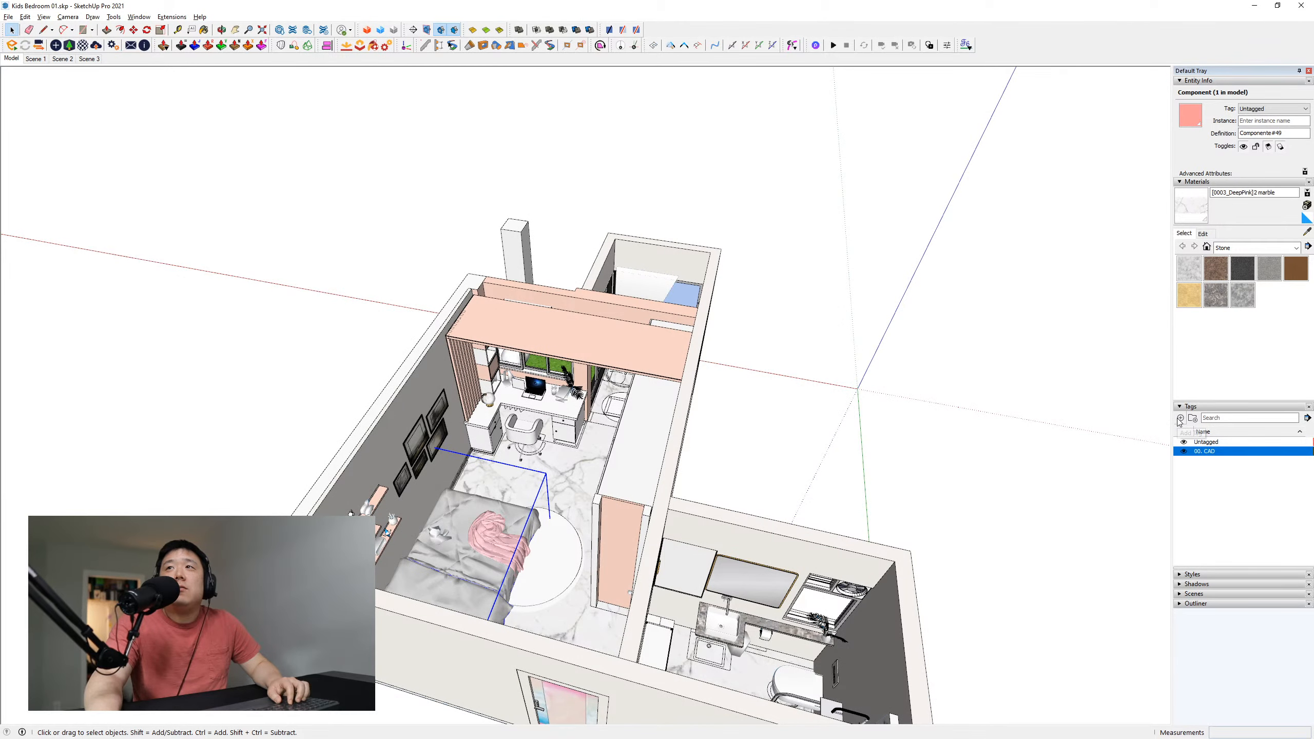
left_click(1181, 419)
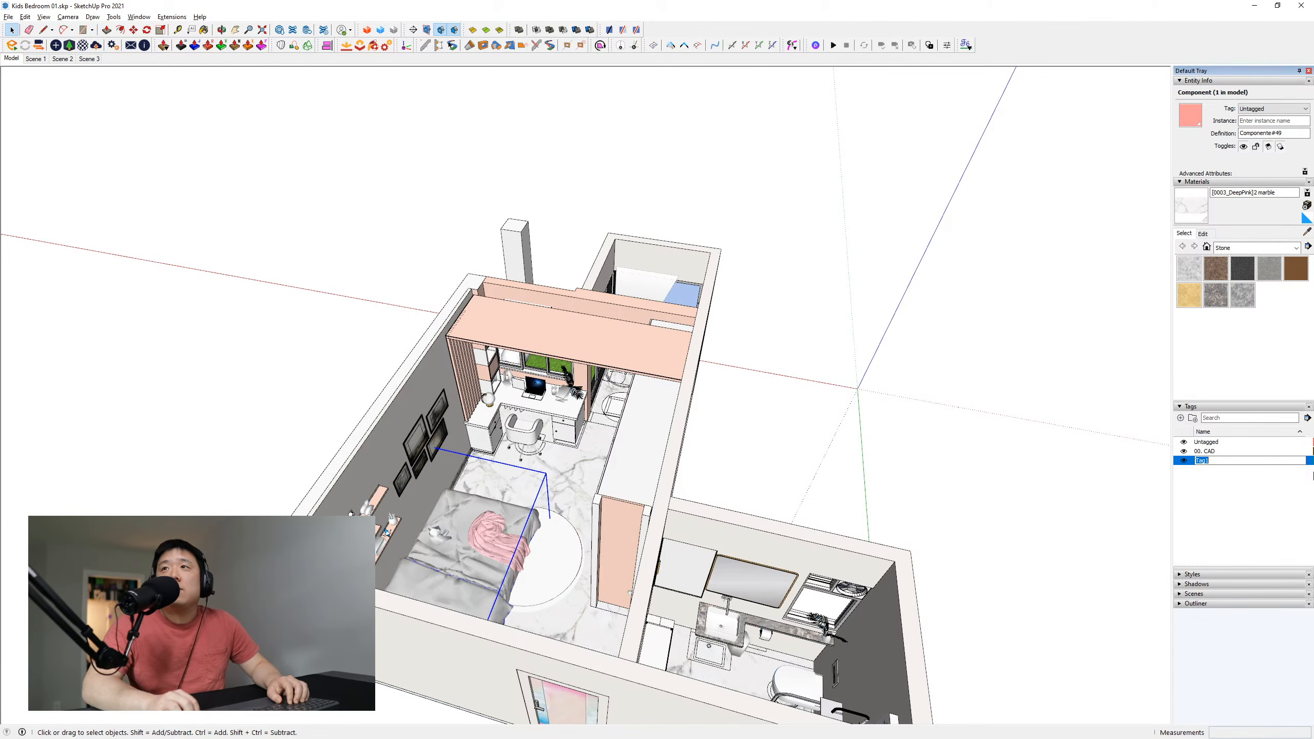
type("03. ")
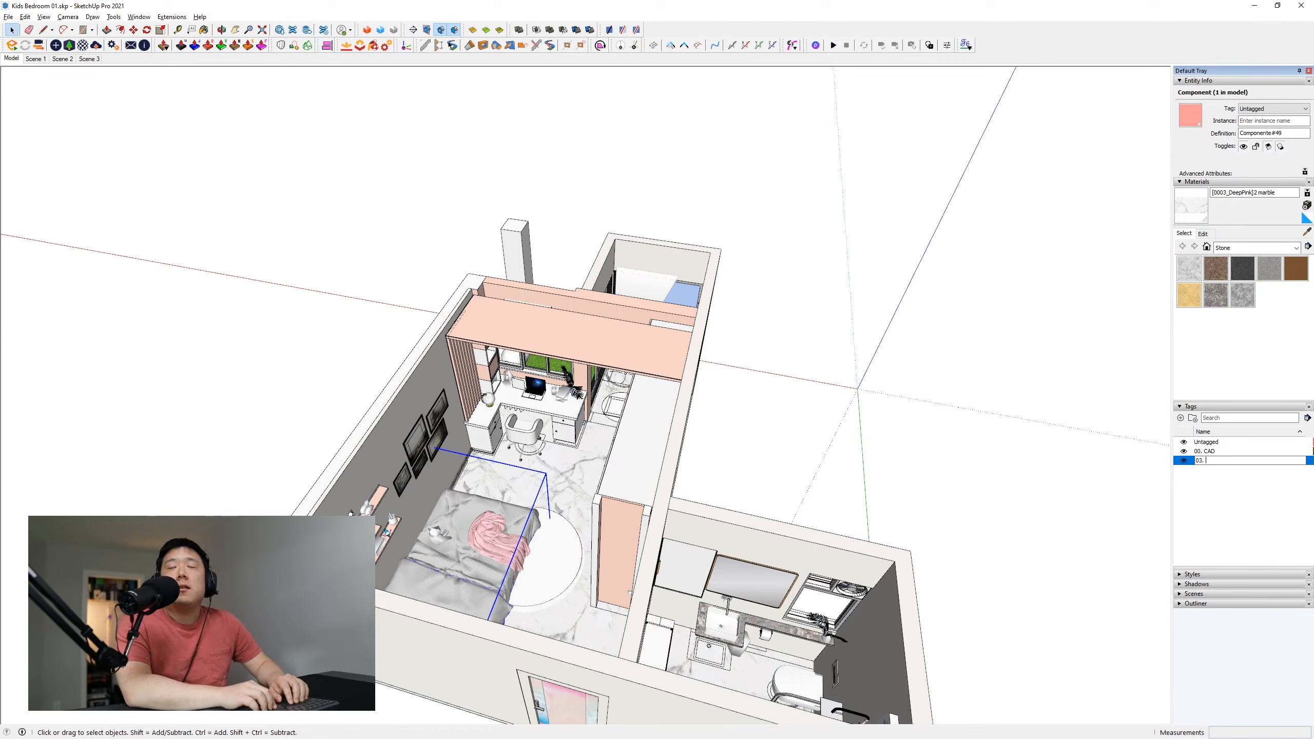
type("Funiture")
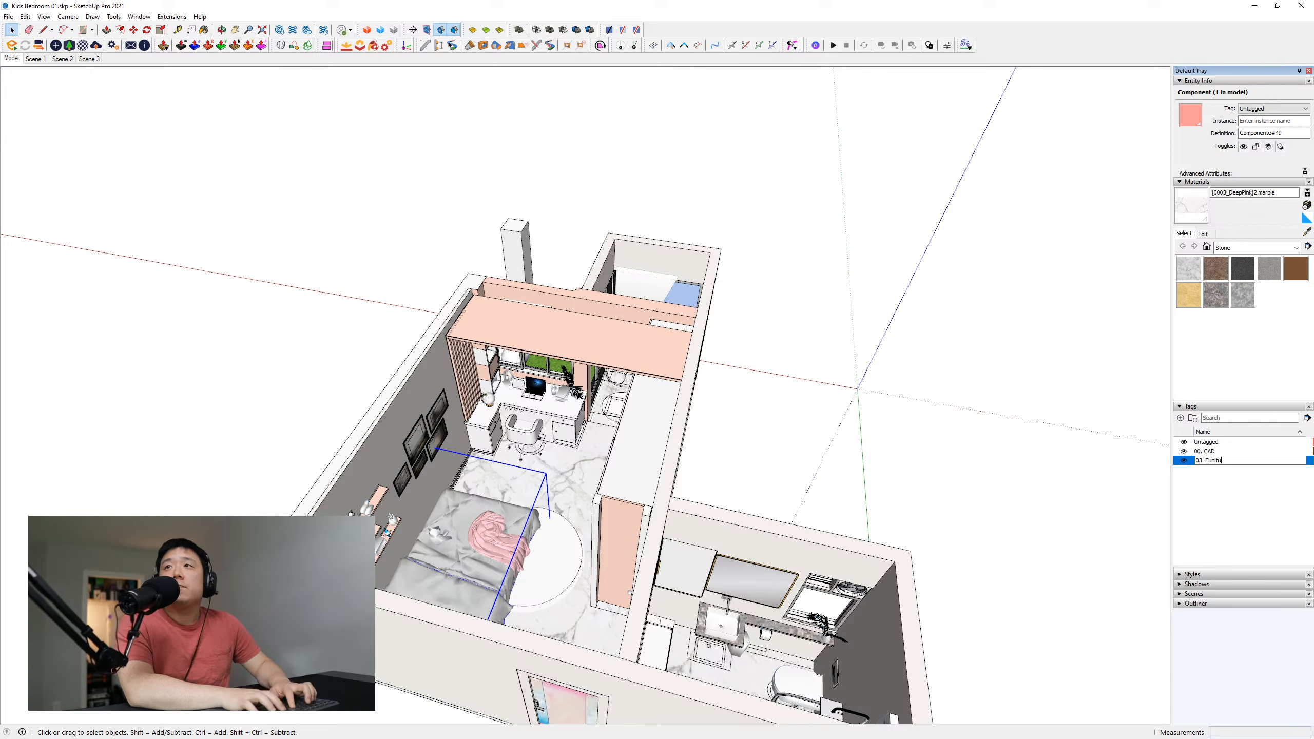
key("Return")
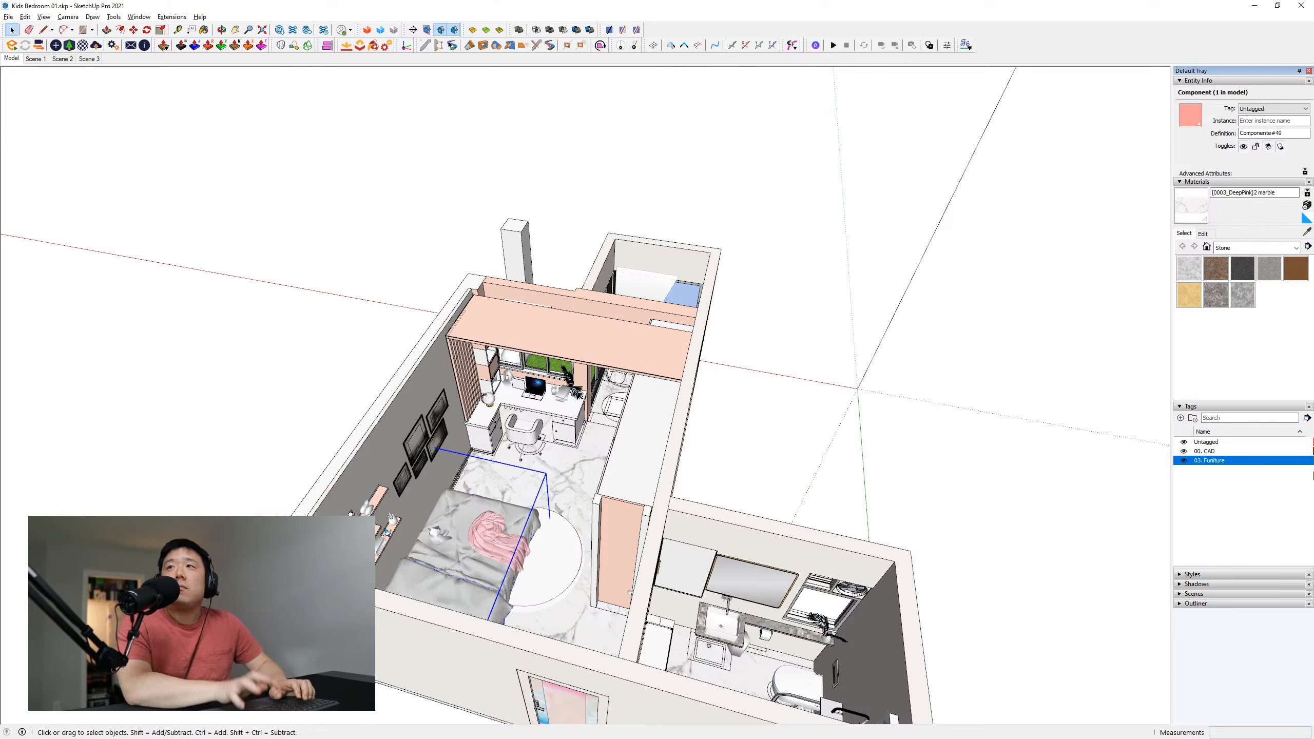
Add another tag named "01. Wall"
left_click(1181, 418)
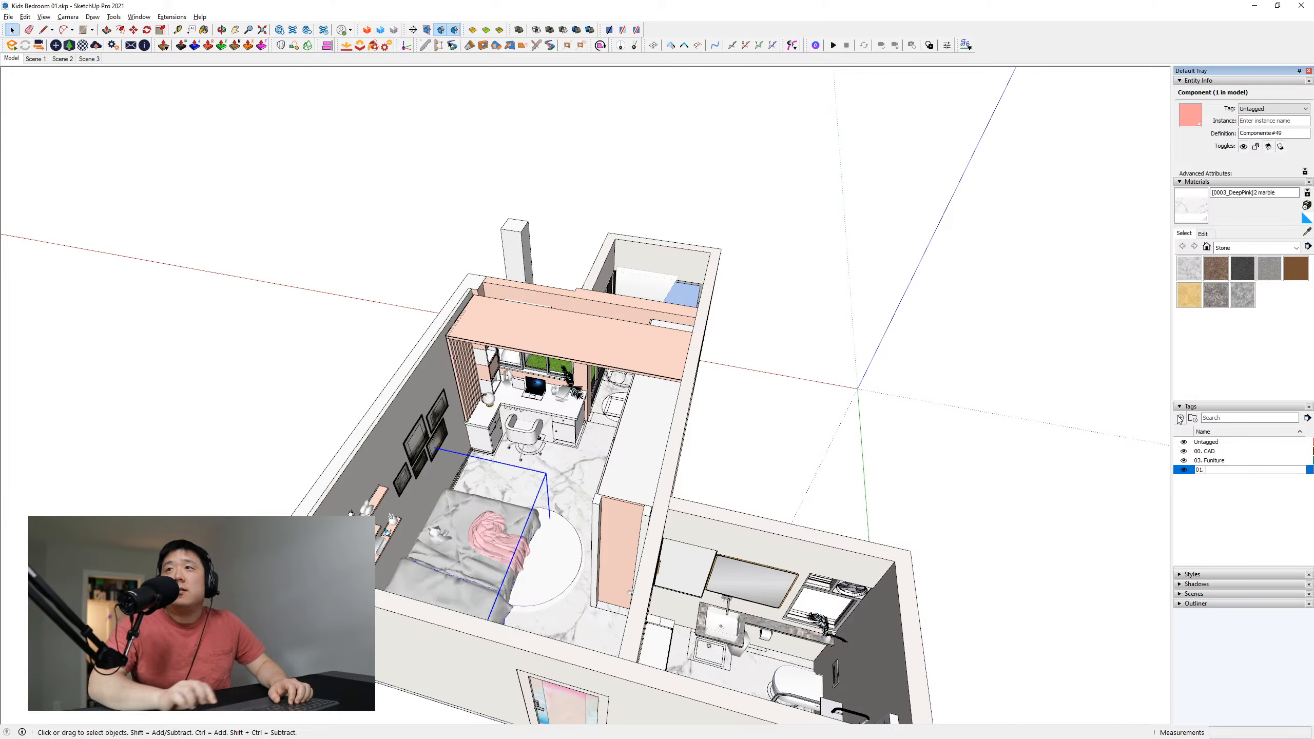
type("01. Wal")
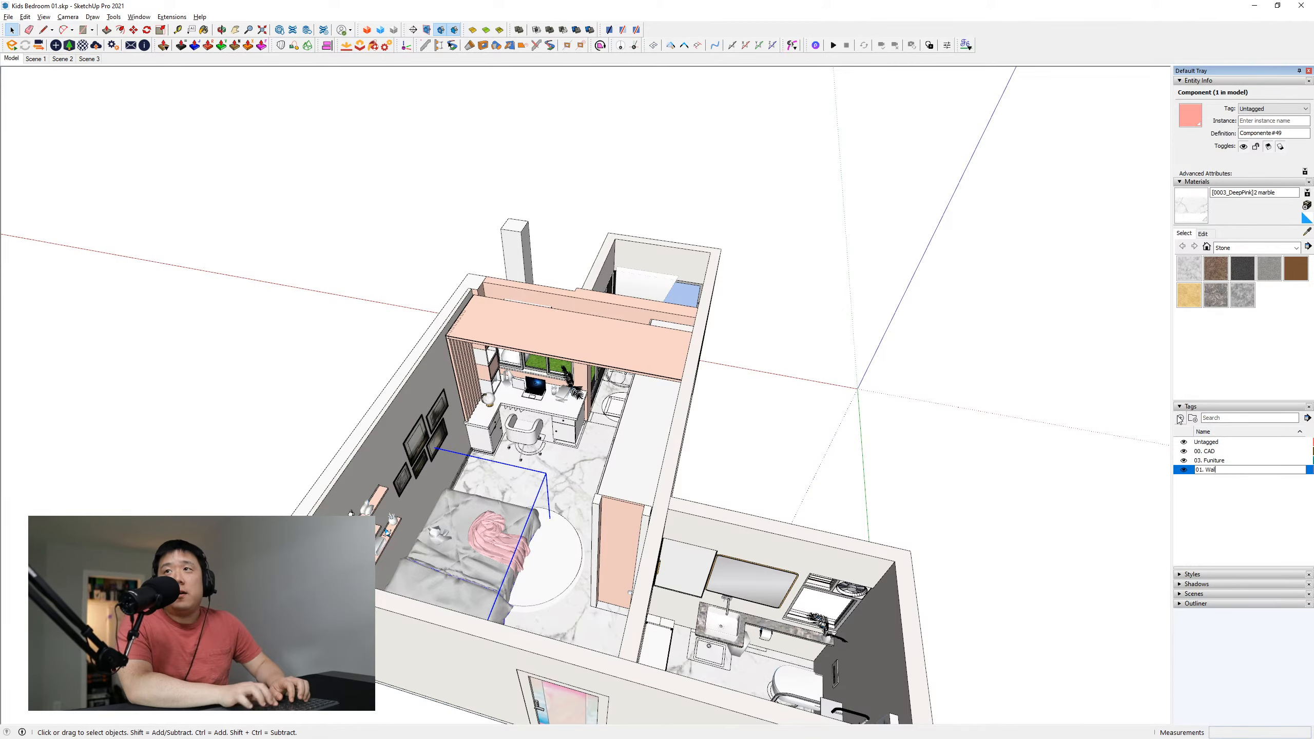
type("l")
key("Return")
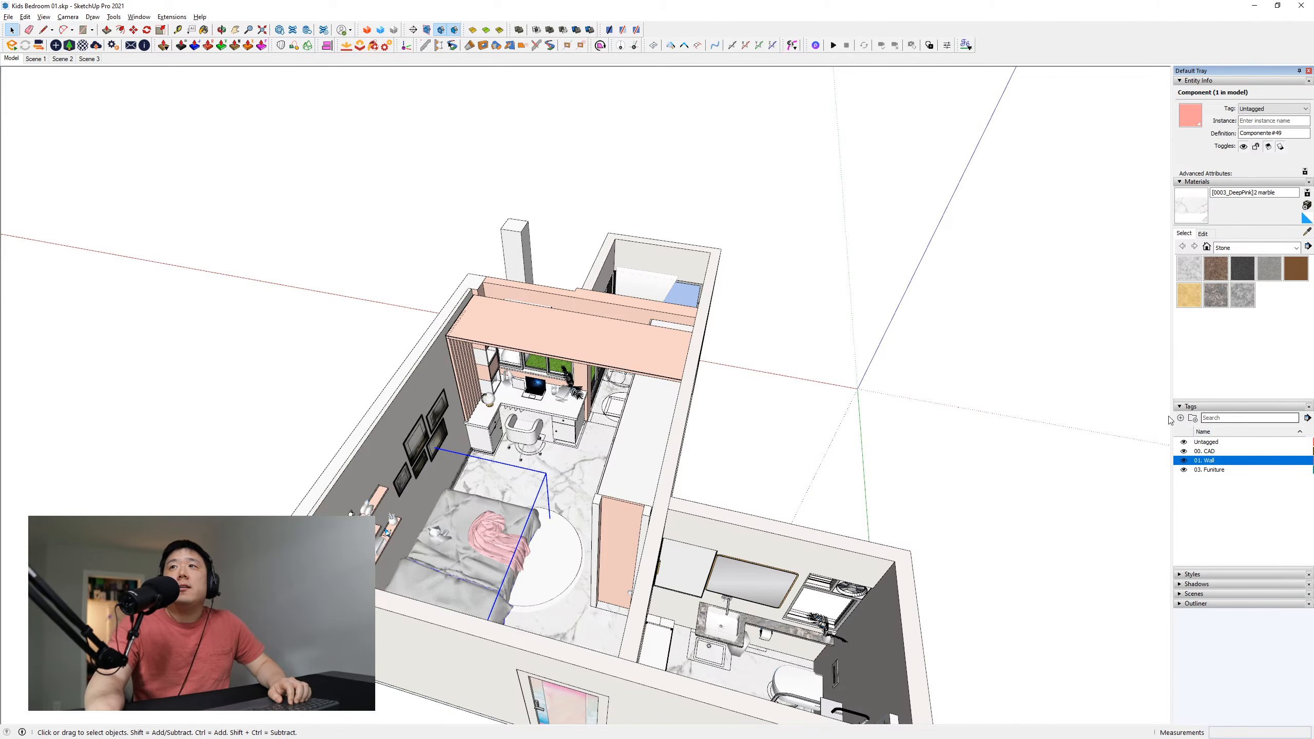
Assign the solid wall groups around the bedroom, bathroom and balcony side, including the outdoor column, to the 01. Wall tag
middle_click_drag(629, 447, 506, 465)
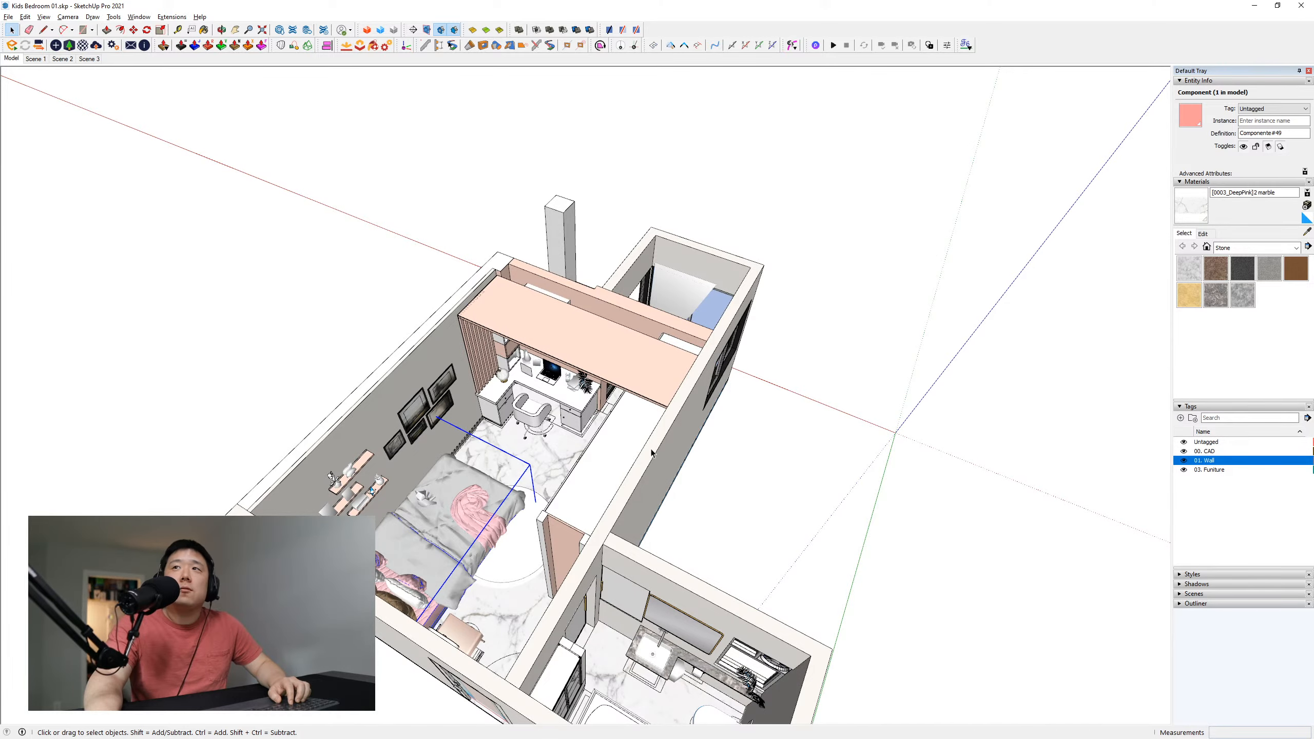
middle_click_drag(585, 448, 490, 460)
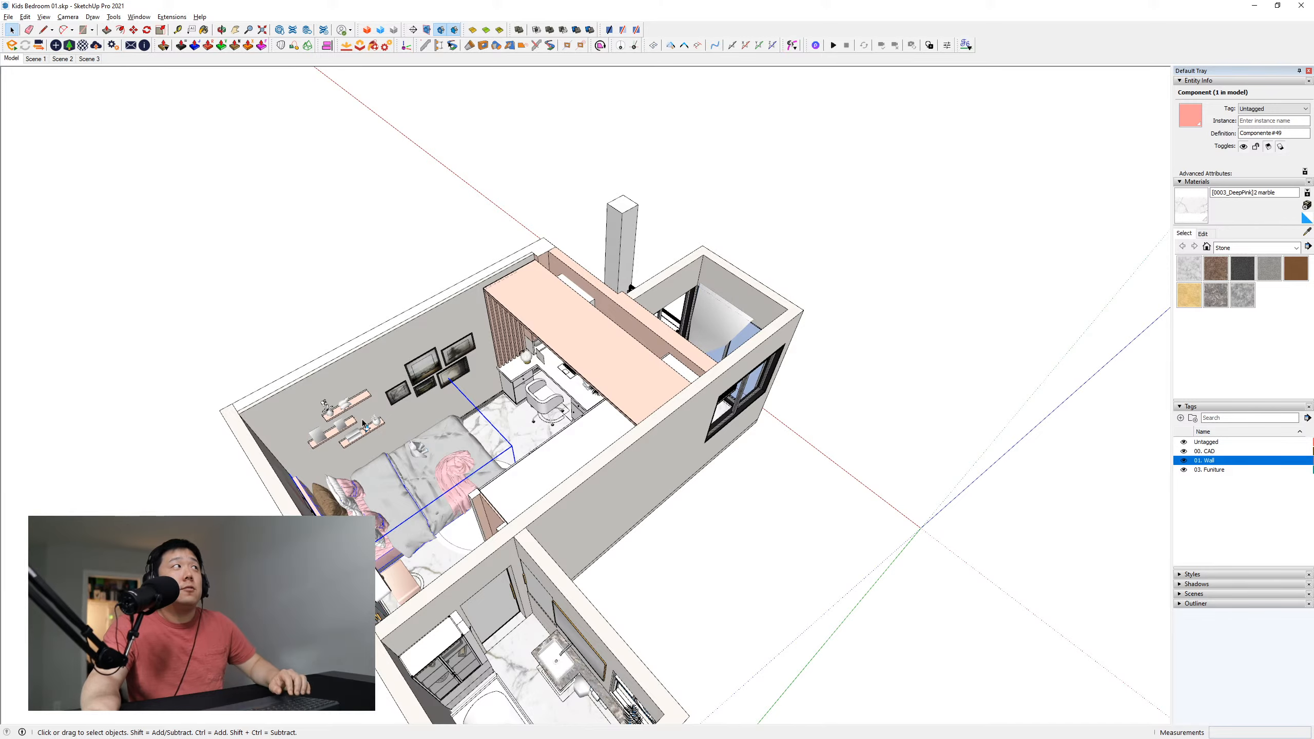
middle_click_drag(637, 473, 678, 443)
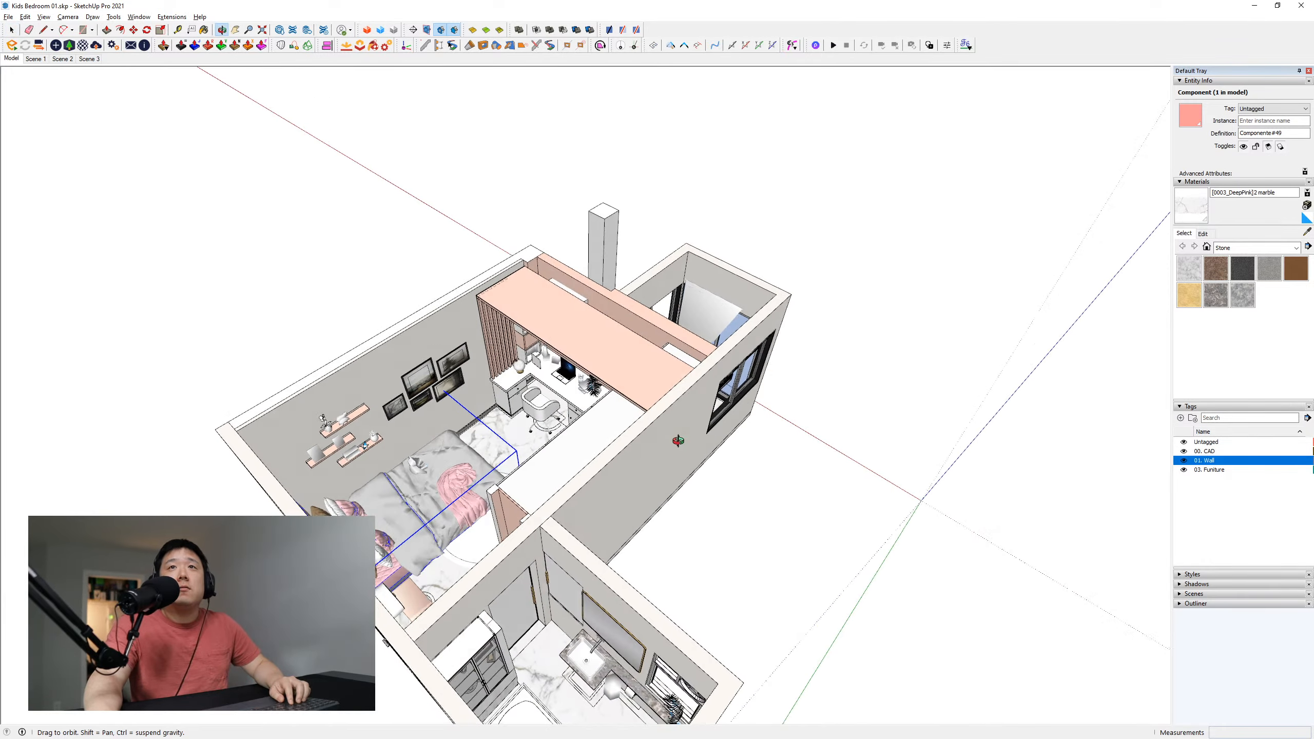
middle_click_drag(559, 505, 680, 505, "shift")
scroll(680, 509, "up", 3)
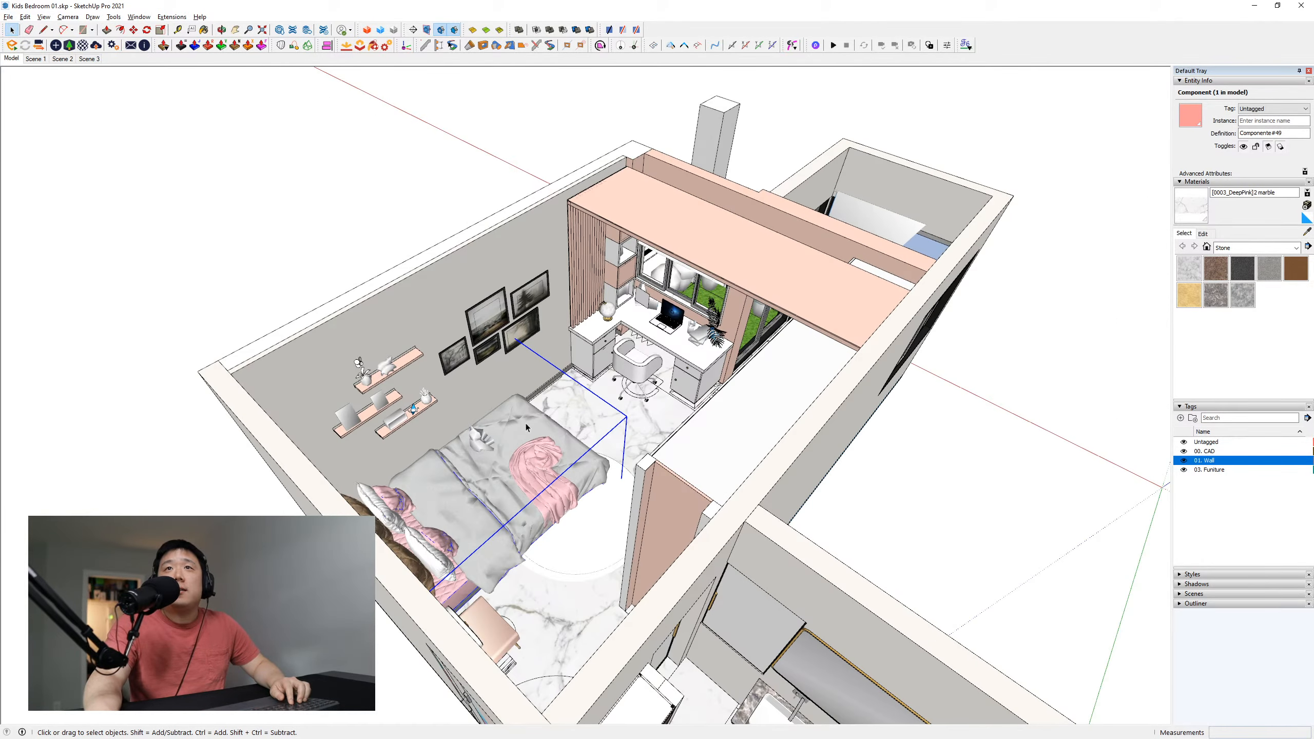
left_click(532, 262)
left_click(547, 186)
left_click(551, 190)
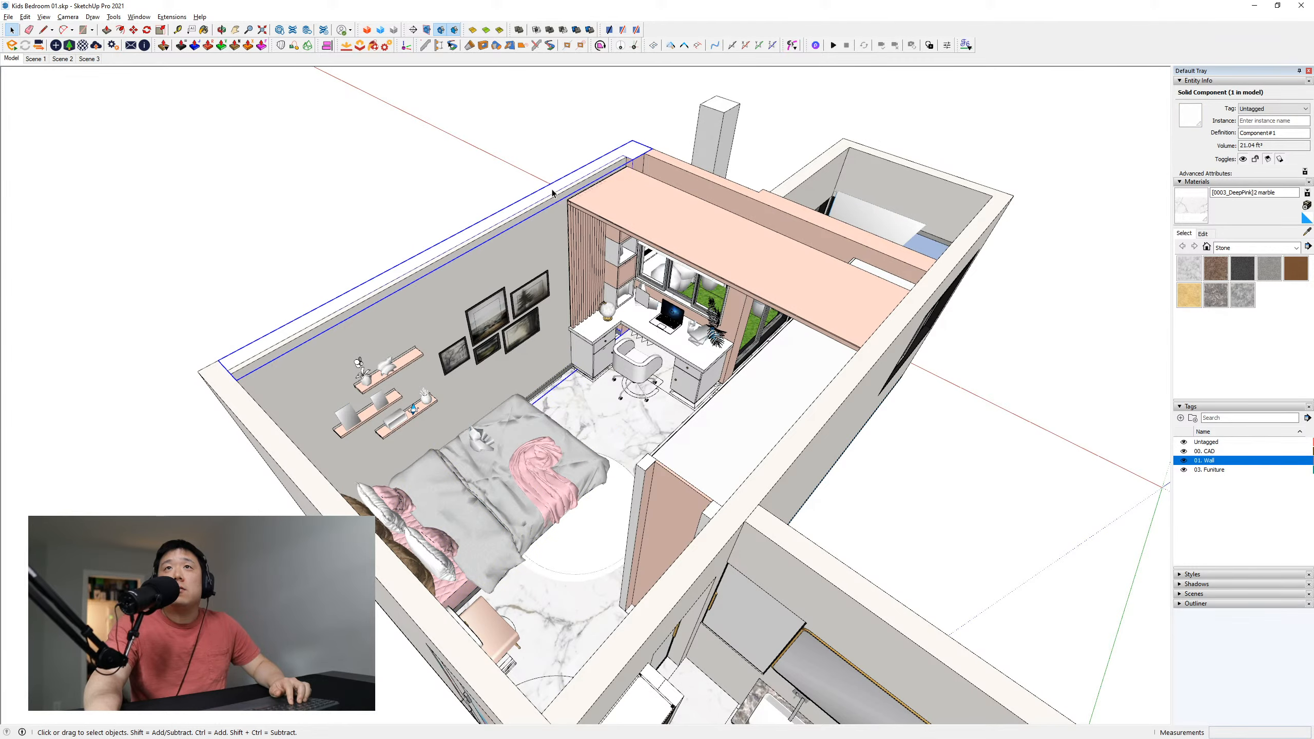
scroll(554, 188, "down", 6)
left_click(500, 290, "shift")
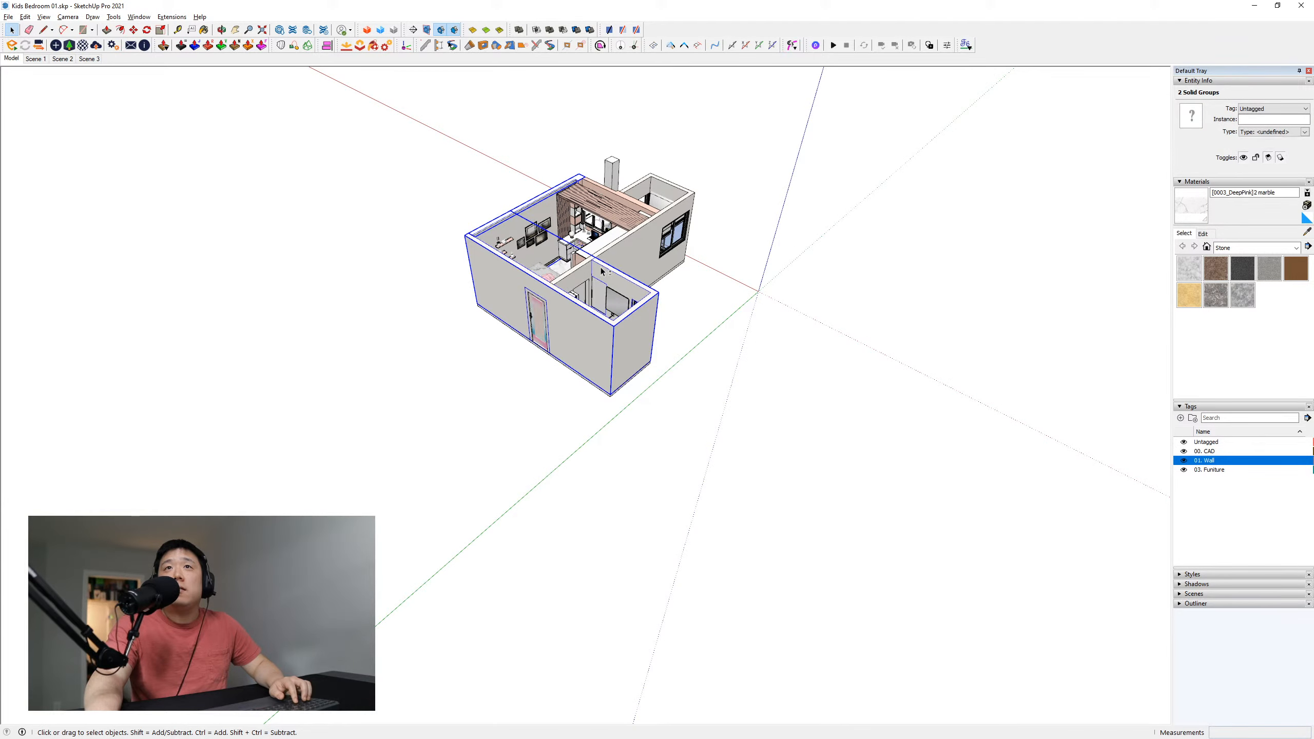
left_click(622, 255, "shift")
left_click(649, 184, "shift")
left_click(612, 171, "shift")
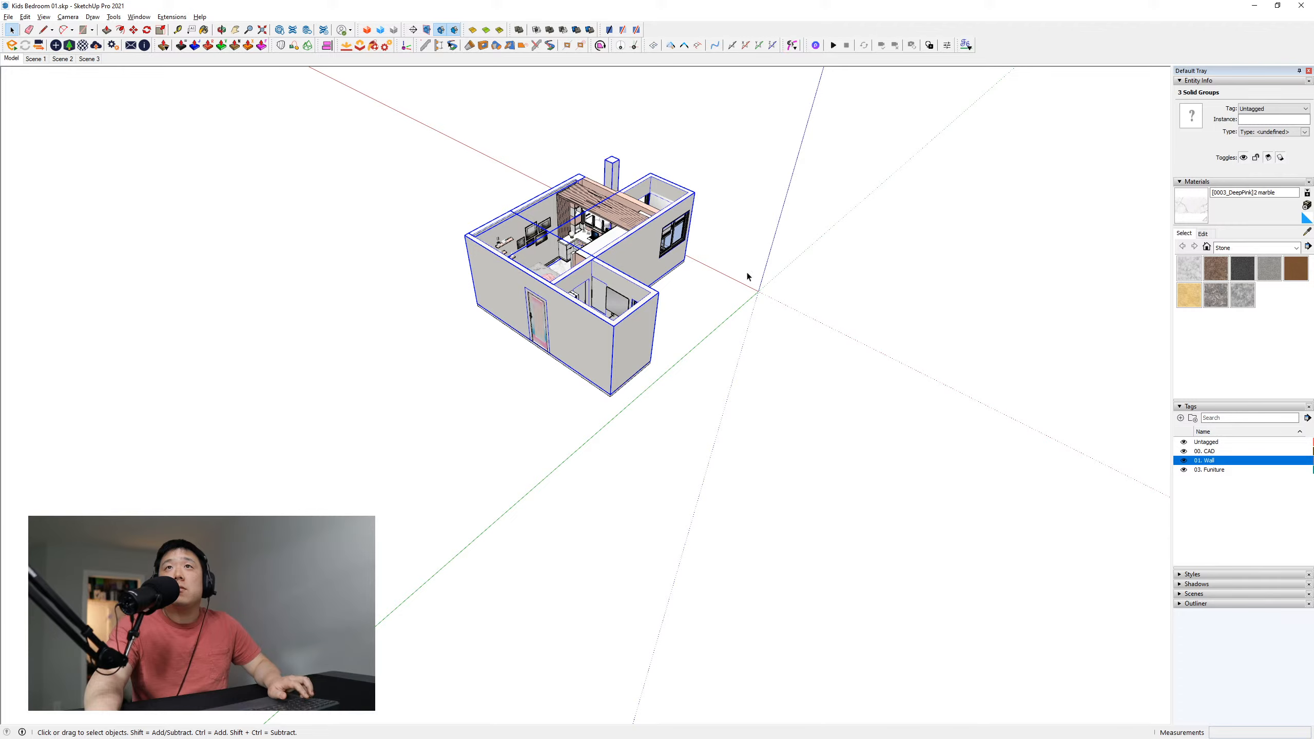
middle_click_drag(746, 270, 516, 448)
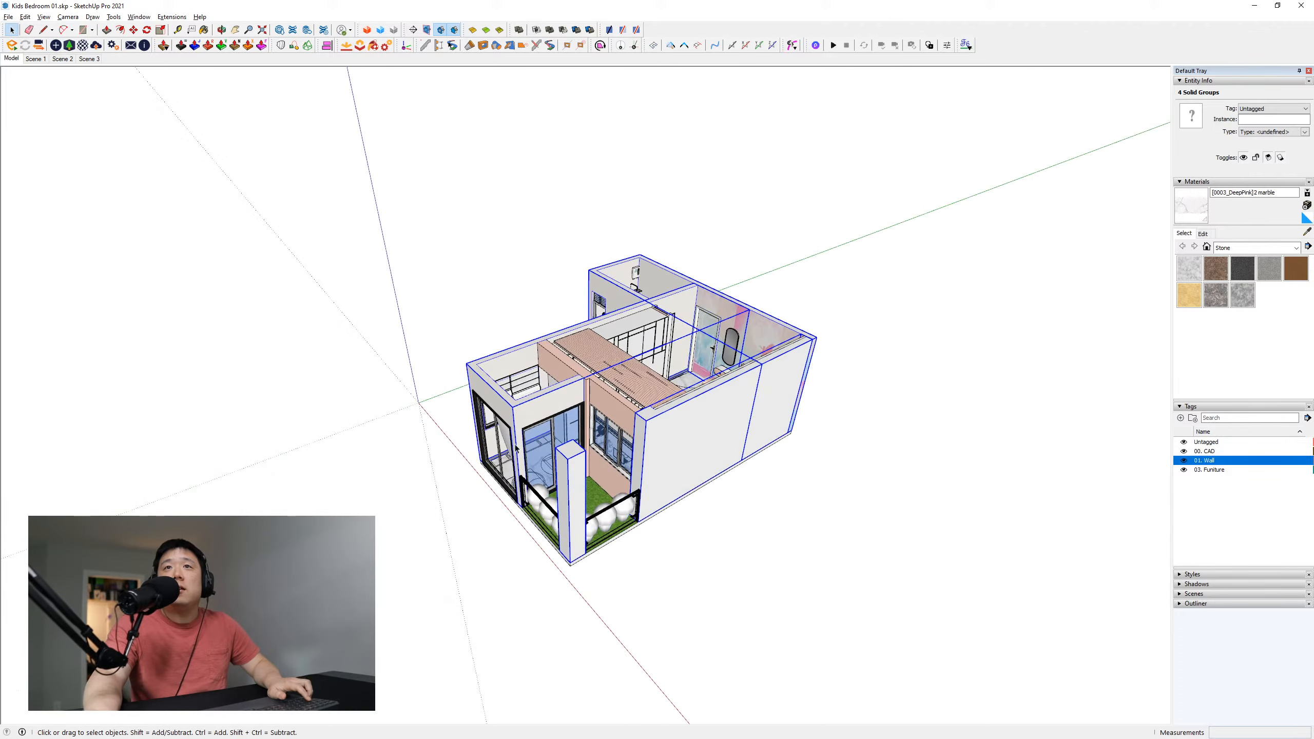
left_click(1273, 109)
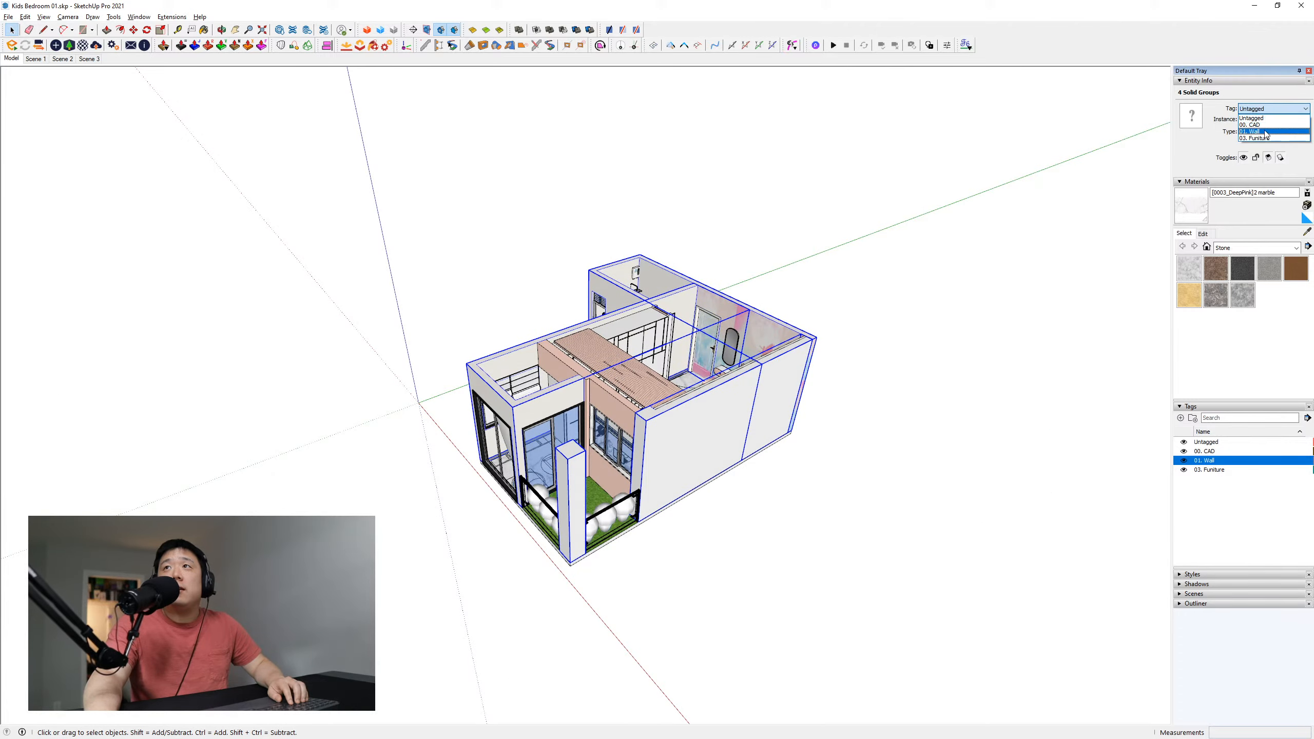
left_click(1263, 129)
Select the floor slab group and add a new tag named "01. Floor"
middle_click_drag(724, 466, 638, 549)
left_click(699, 387)
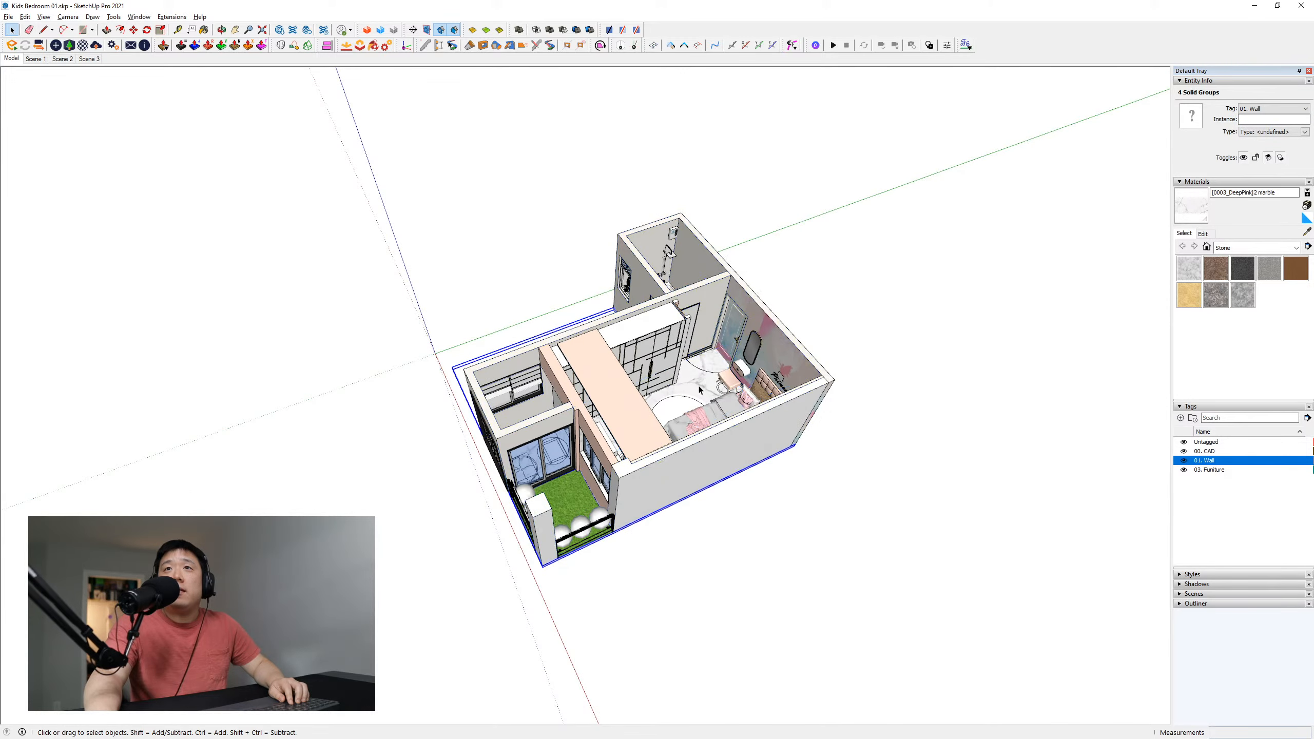
left_click(1180, 419)
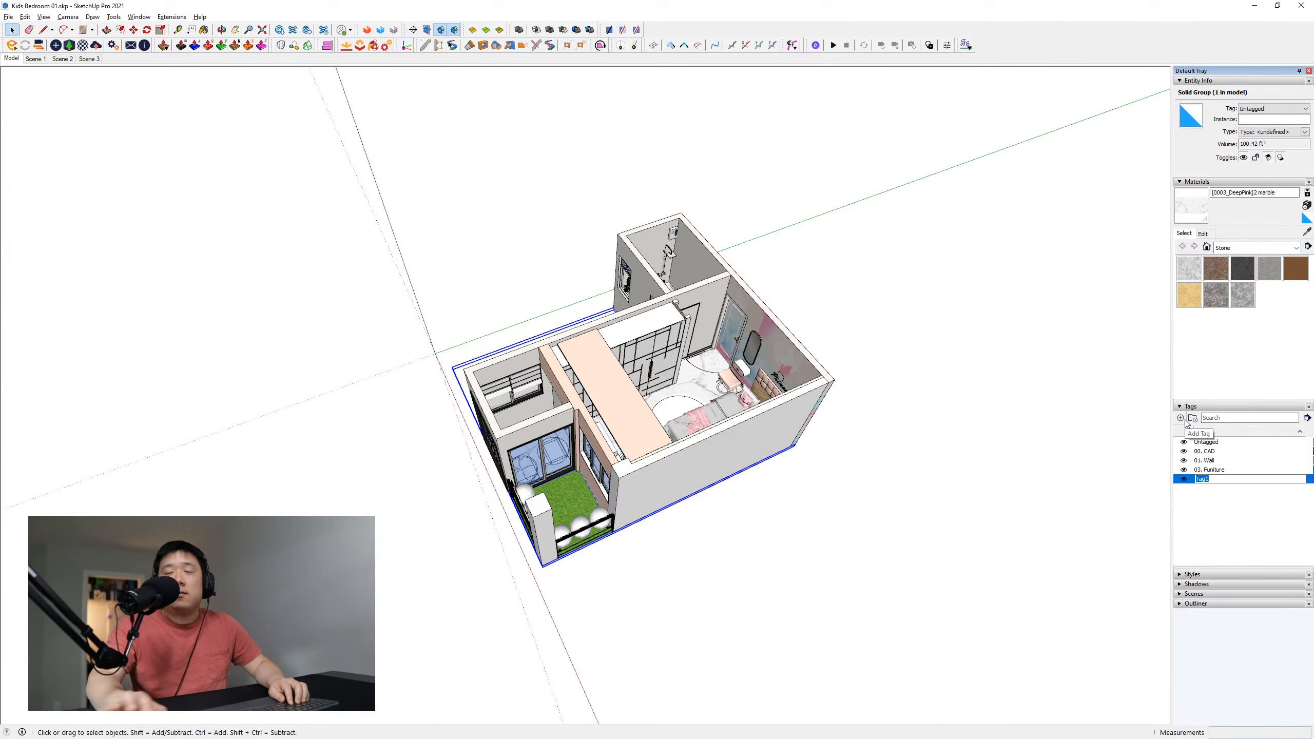
type("01. Fl")
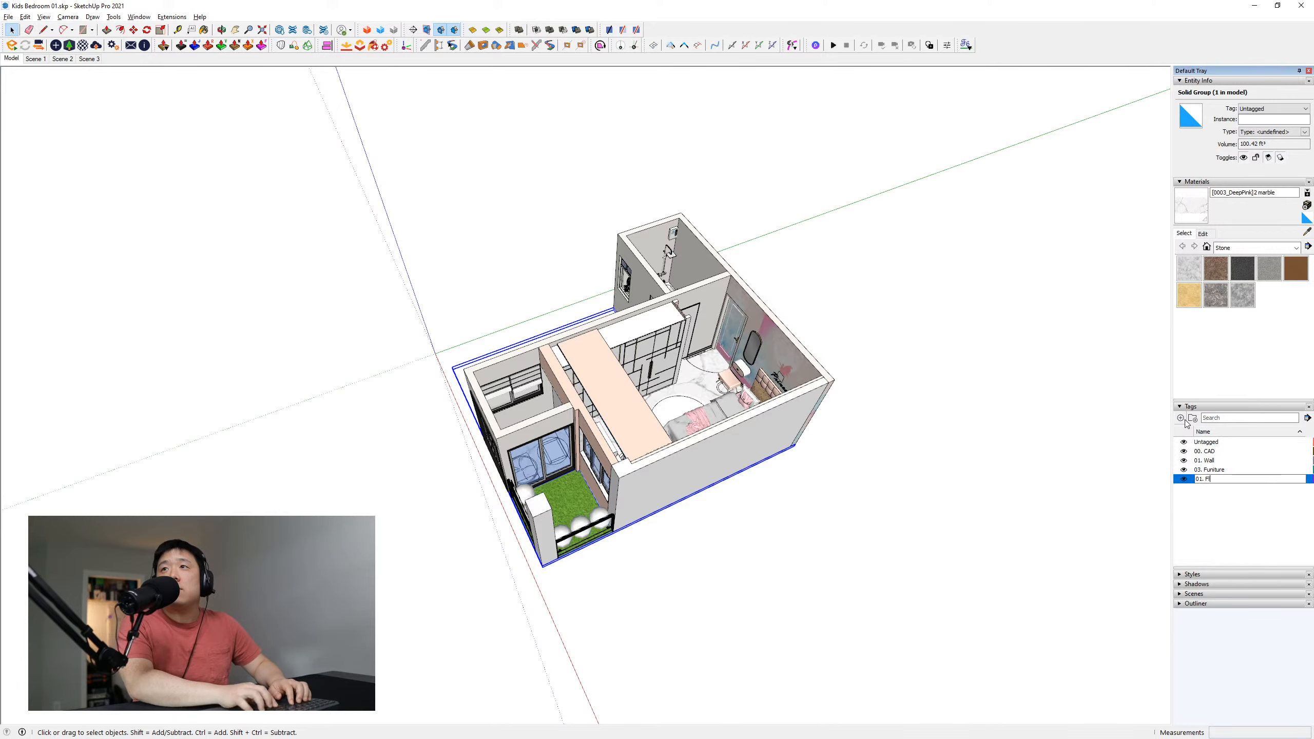
type("oor")
key("Return")
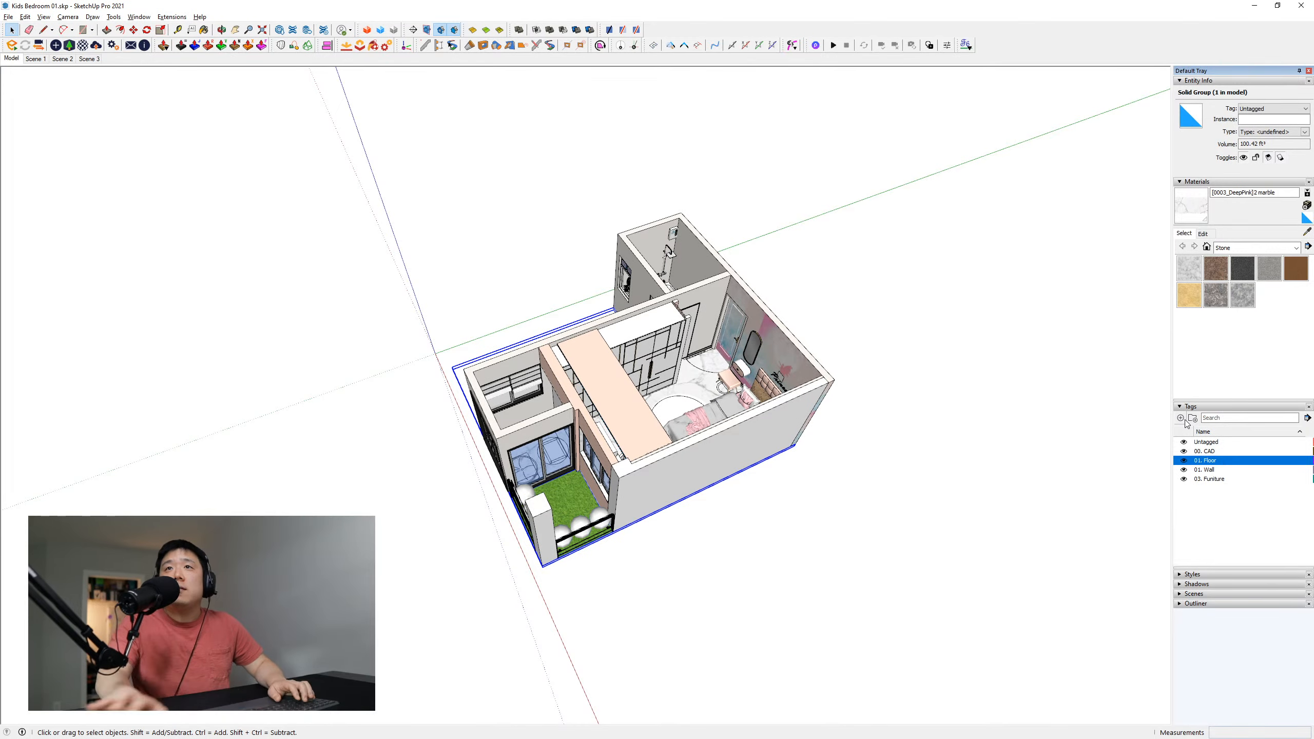
Check the contents of the floor group and assign the whole group to the 01. Floor tag
double_click(705, 383)
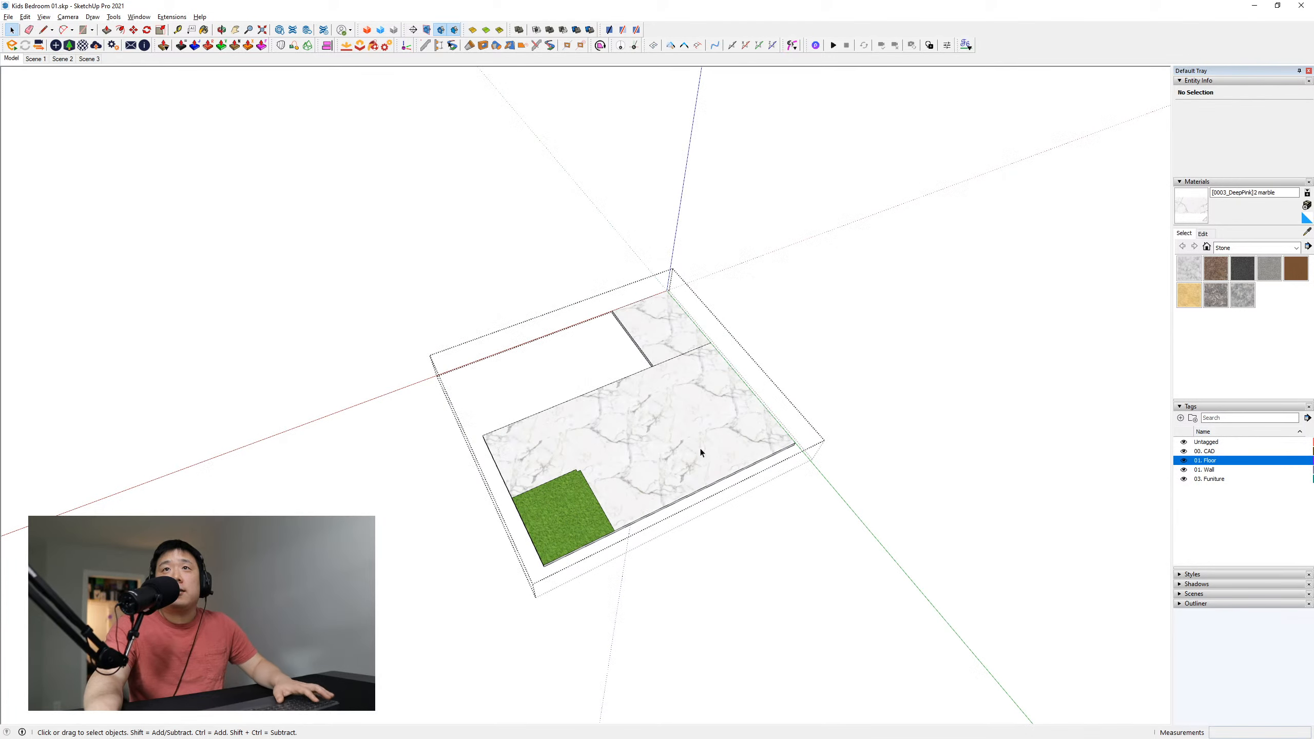
key("Escape")
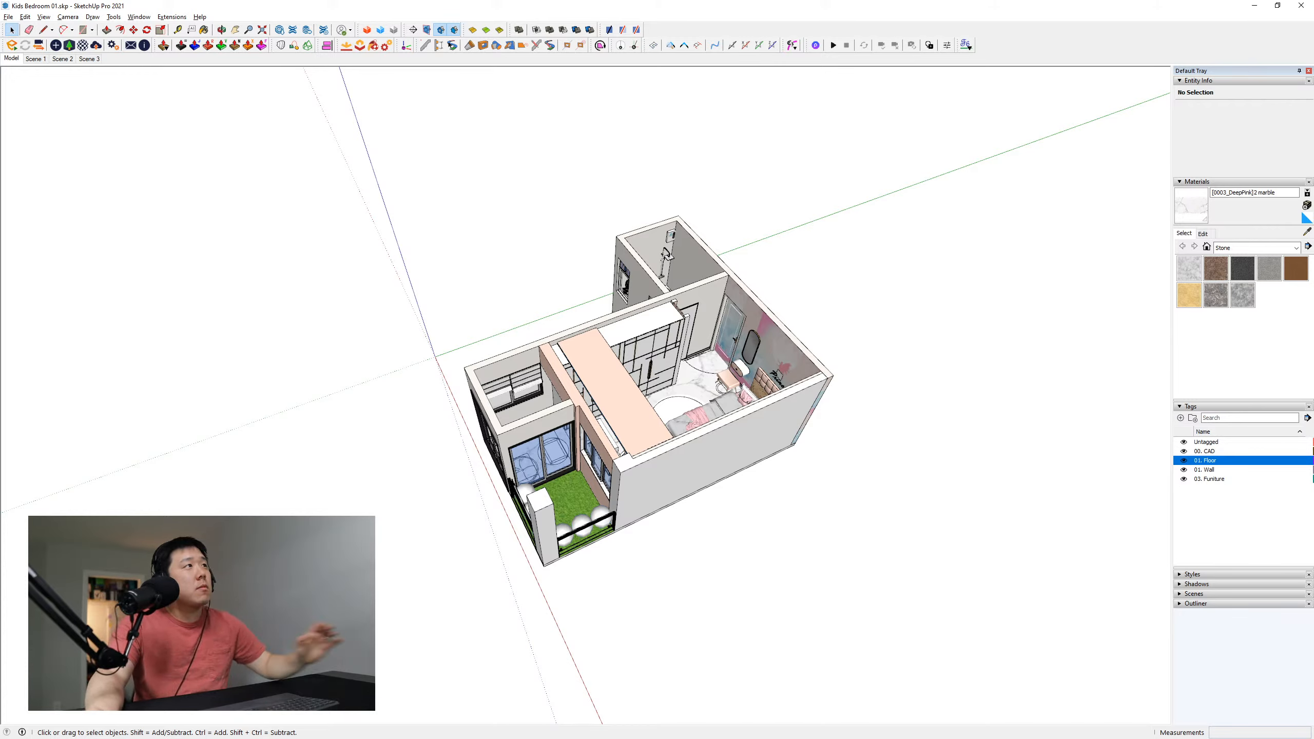
left_click(579, 495)
left_click(1263, 108)
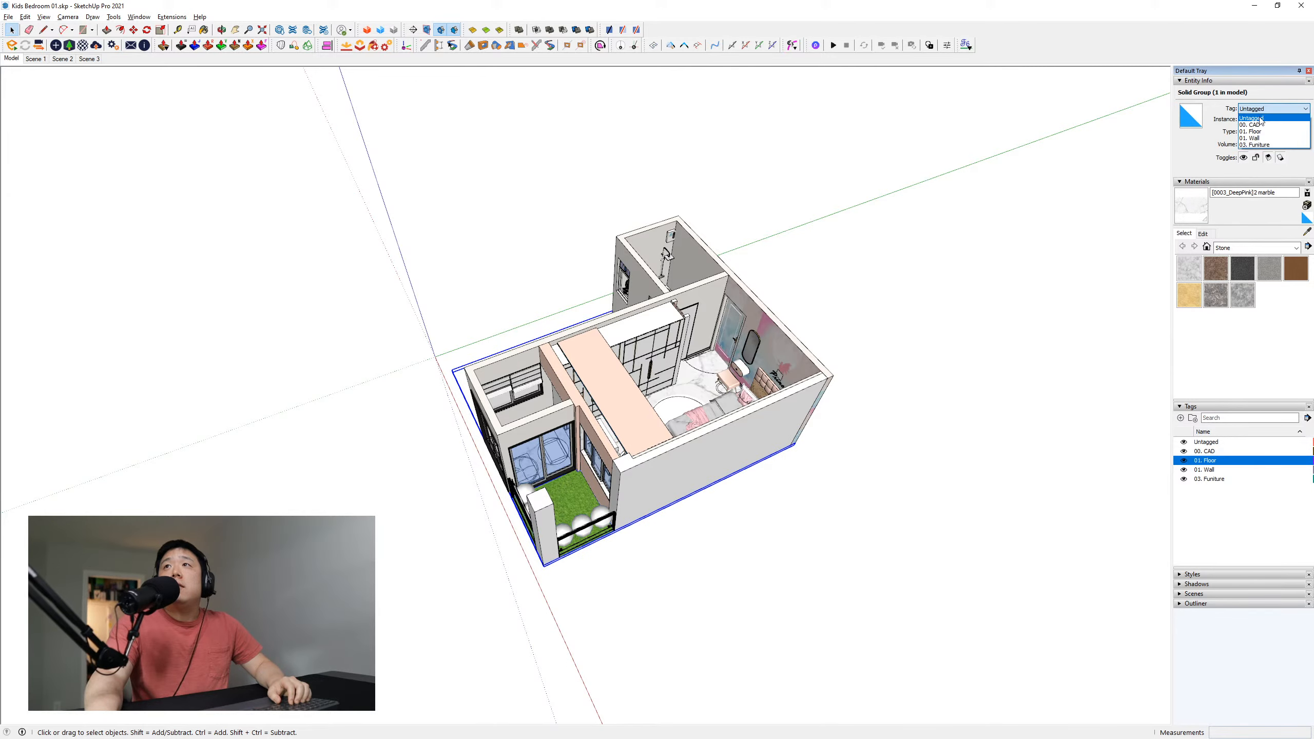
left_click(1251, 132)
middle_click_drag(1076, 456, 1089, 460)
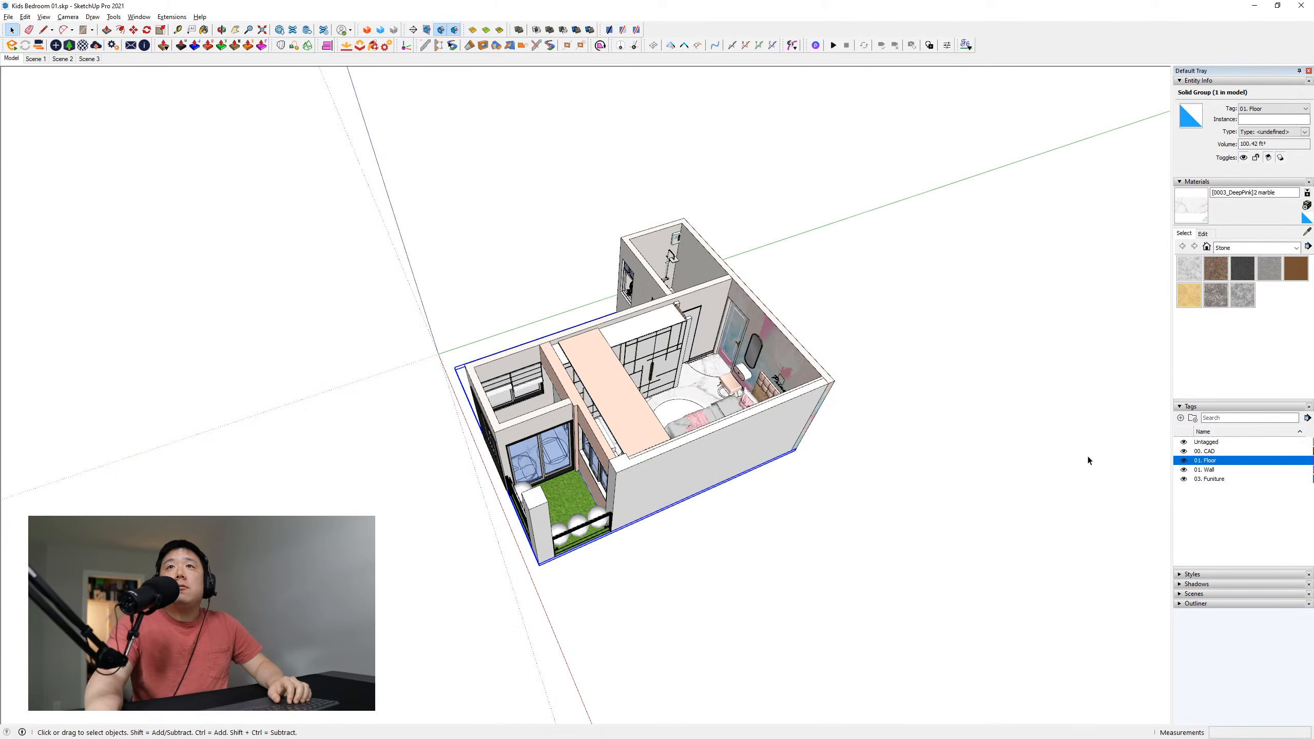
left_click(1087, 454)
Turn the 01. Floor and 01. Wall tags off and on to check which geometry each one controls
left_click(1185, 460)
left_click(1185, 460)
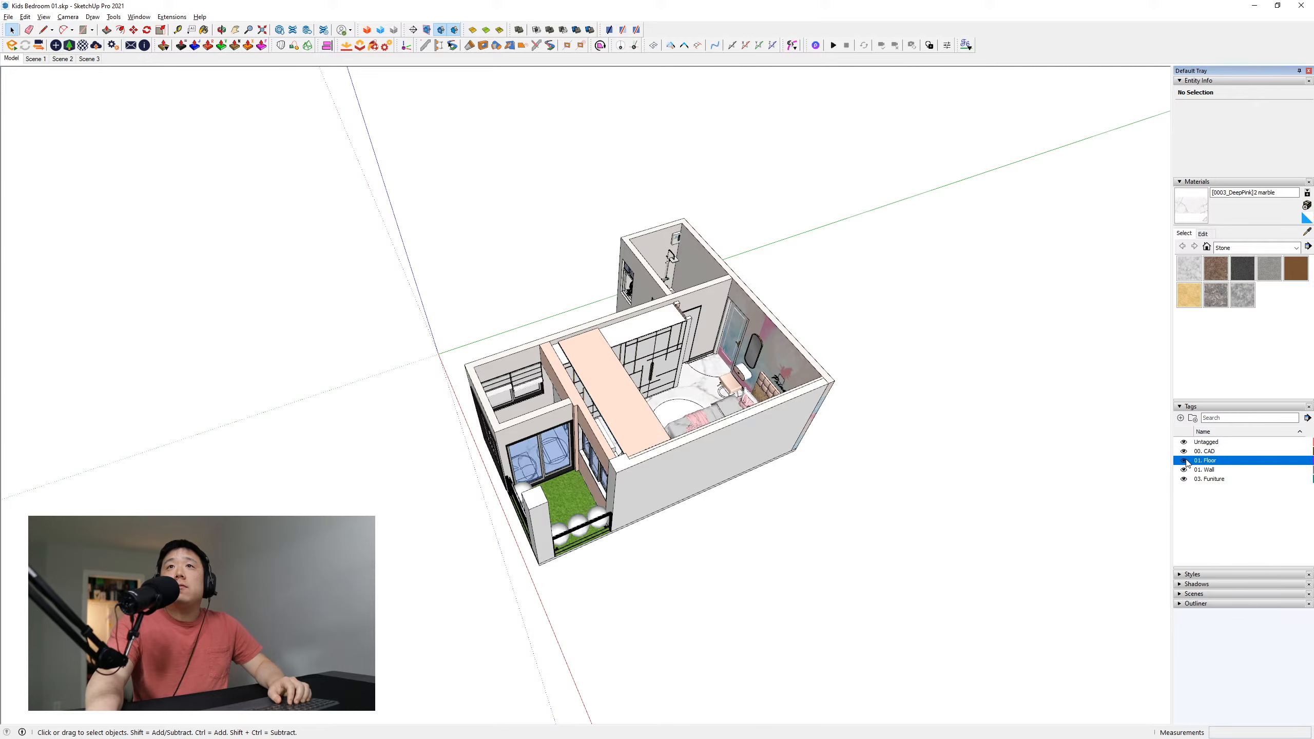
left_click(1185, 460)
left_click(1185, 460)
left_click(1184, 469)
left_click(1184, 470)
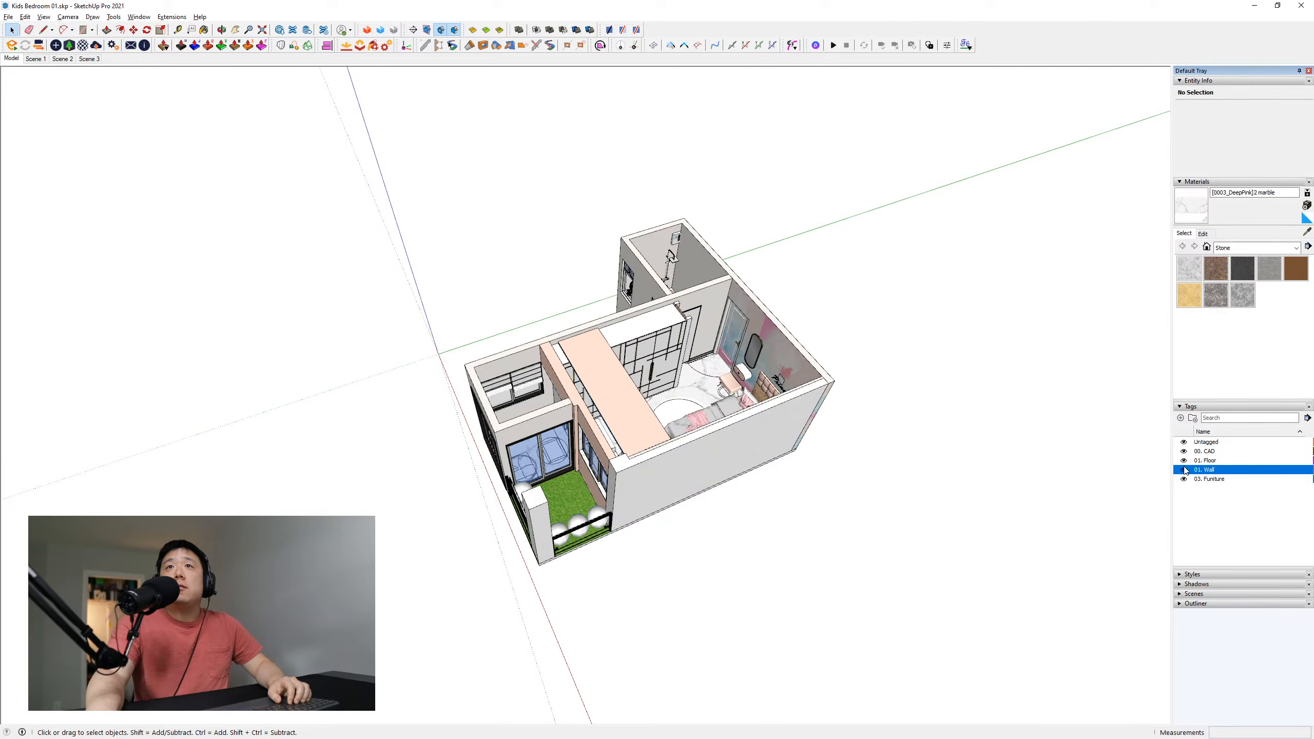
left_click(1184, 469)
left_click(1185, 469)
Assign the untagged wall panel behind the picture frames and shelves to the 01. Wall tag
middle_click_drag(725, 394, 1138, 381)
left_click(590, 262)
scroll(556, 293, "up", 8)
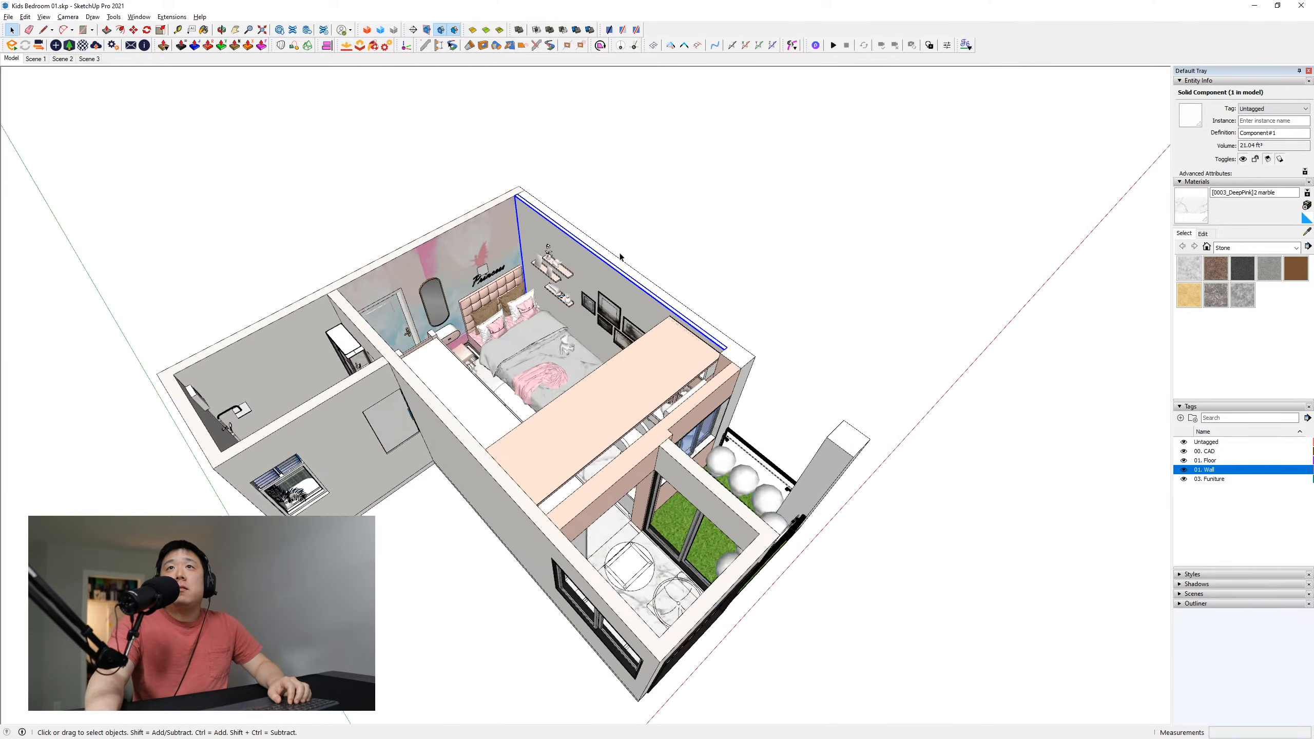
middle_click_drag(557, 292, 1229, 93)
left_click(1253, 109)
left_click(1262, 139)
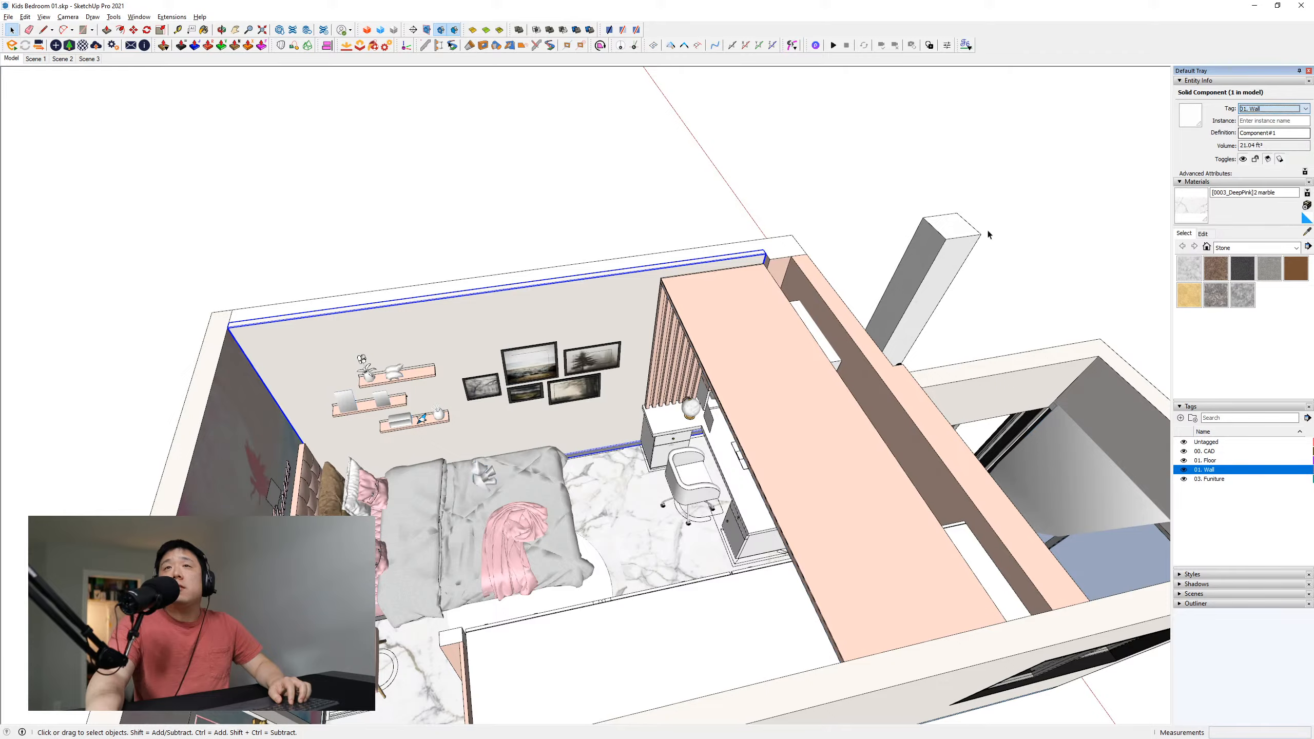
Hide the 00. CAD, 01. Floor and 01. Wall tags to isolate the objects that are still untagged
middle_click_drag(595, 290, 482, 249)
middle_click_drag(499, 360, 674, 292)
scroll(674, 292, "down", 3)
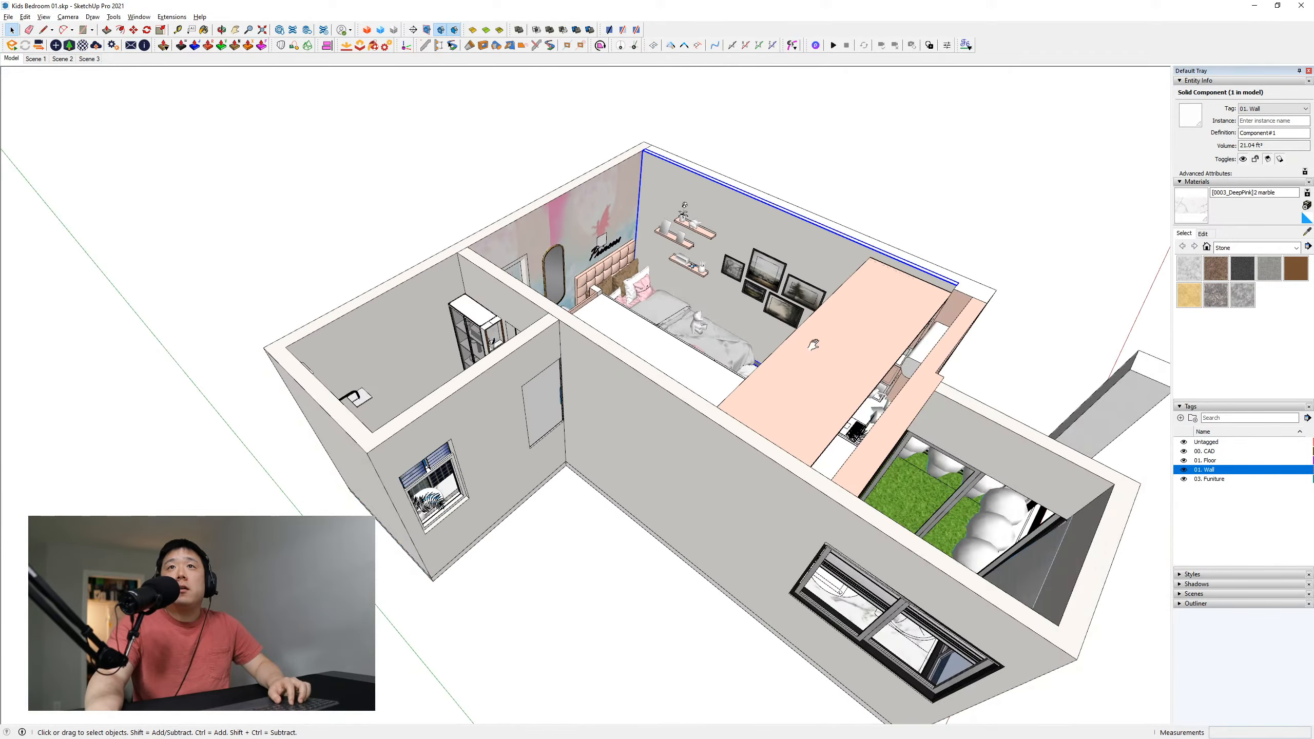
middle_click_drag(812, 343, 602, 384)
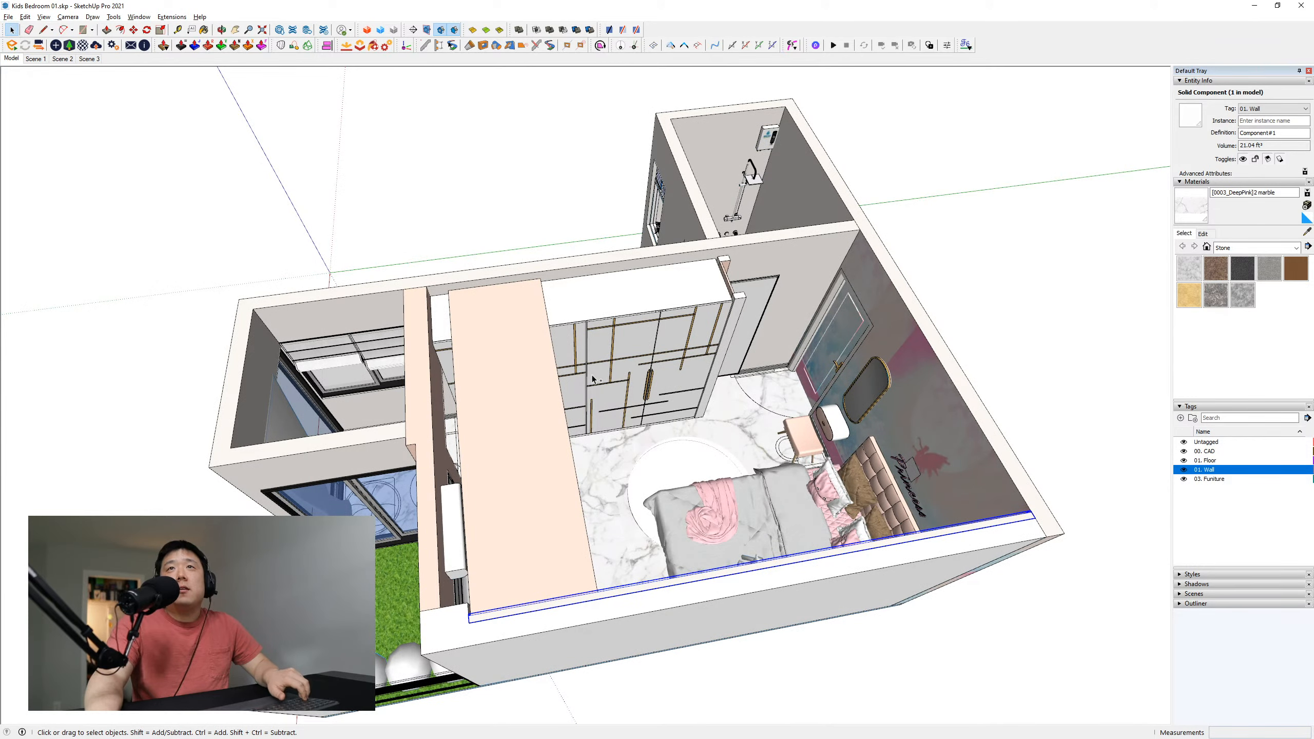
left_click(1184, 451)
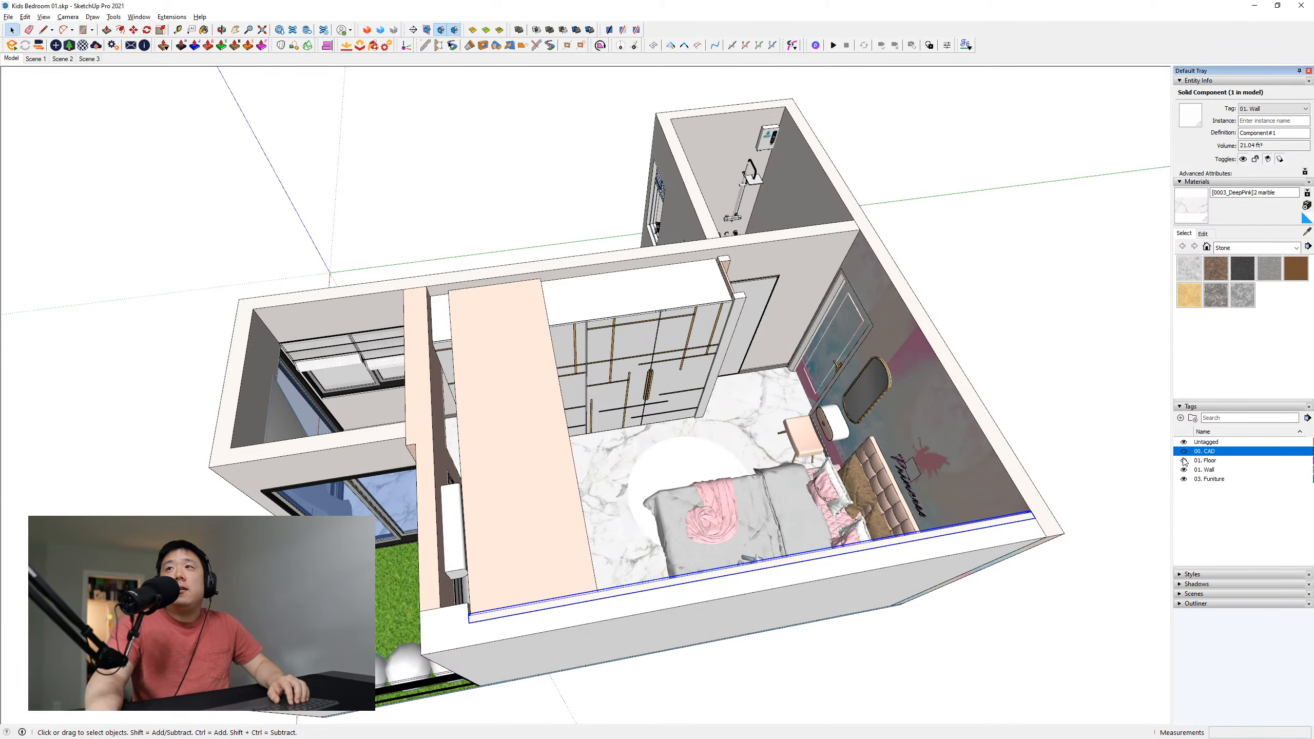
left_click(1185, 460)
left_click(1184, 470)
Assign the untagged pink partition wall beside the balcony sliding doors to the 01. Wall tag
left_click(840, 460)
middle_click_drag(840, 460, 478, 328)
left_click(599, 440)
mouse_move(599, 440)
middle_mouse_down()
mouse_move(373, 241)
mouse_move(269, 369)
mouse_move(367, 489)
mouse_move(607, 462)
middle_mouse_up()
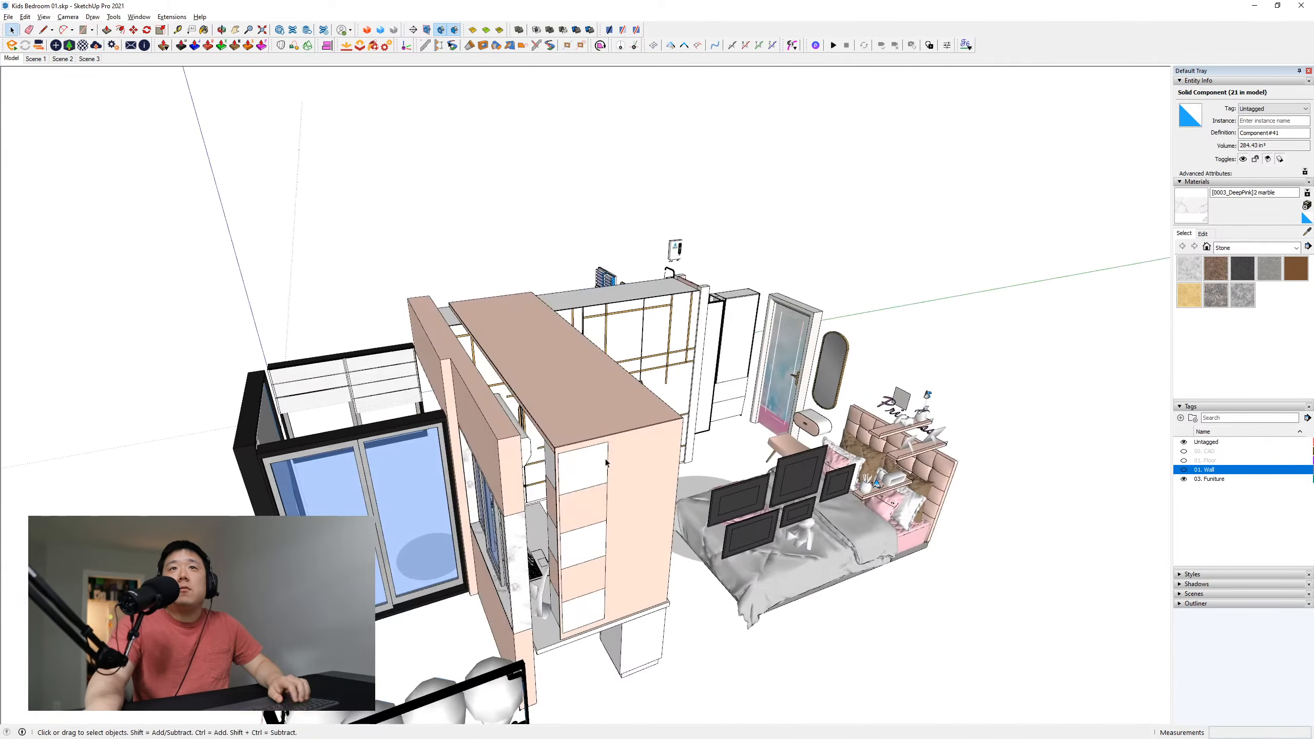
left_click(456, 418)
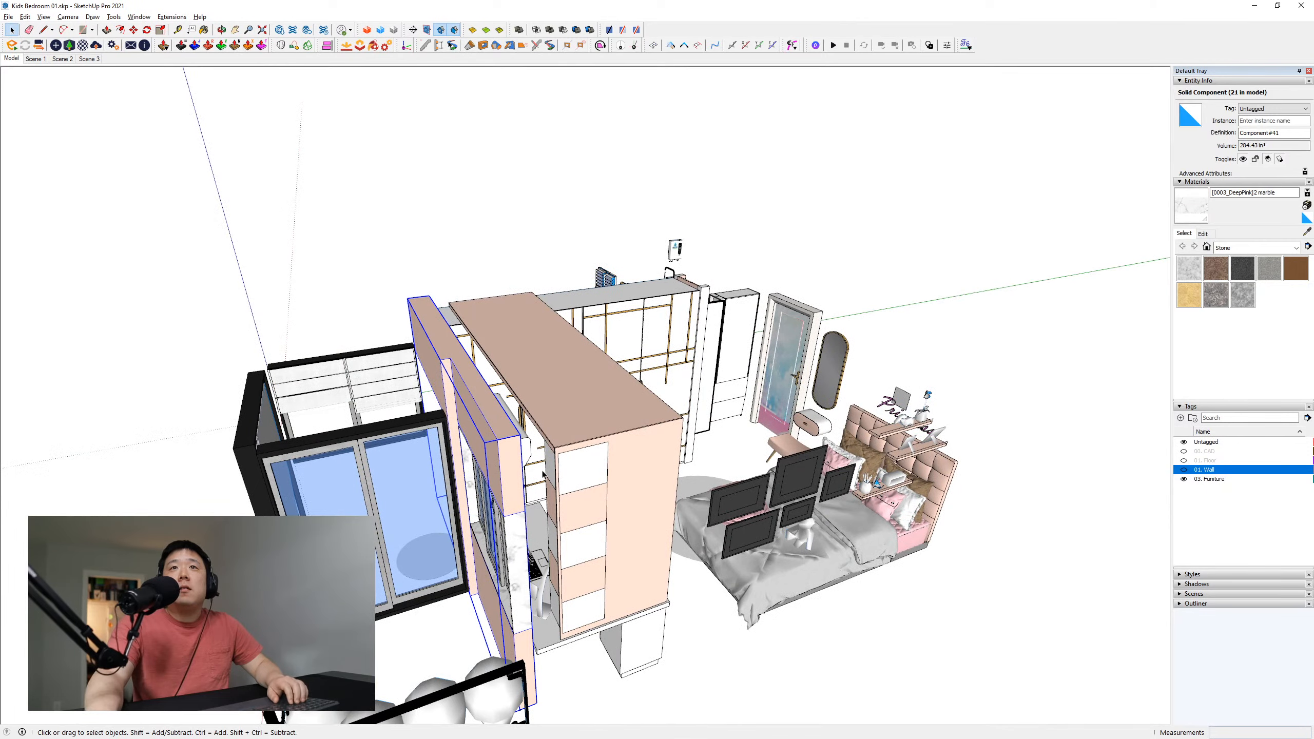
left_click(1263, 109)
left_click(1253, 138)
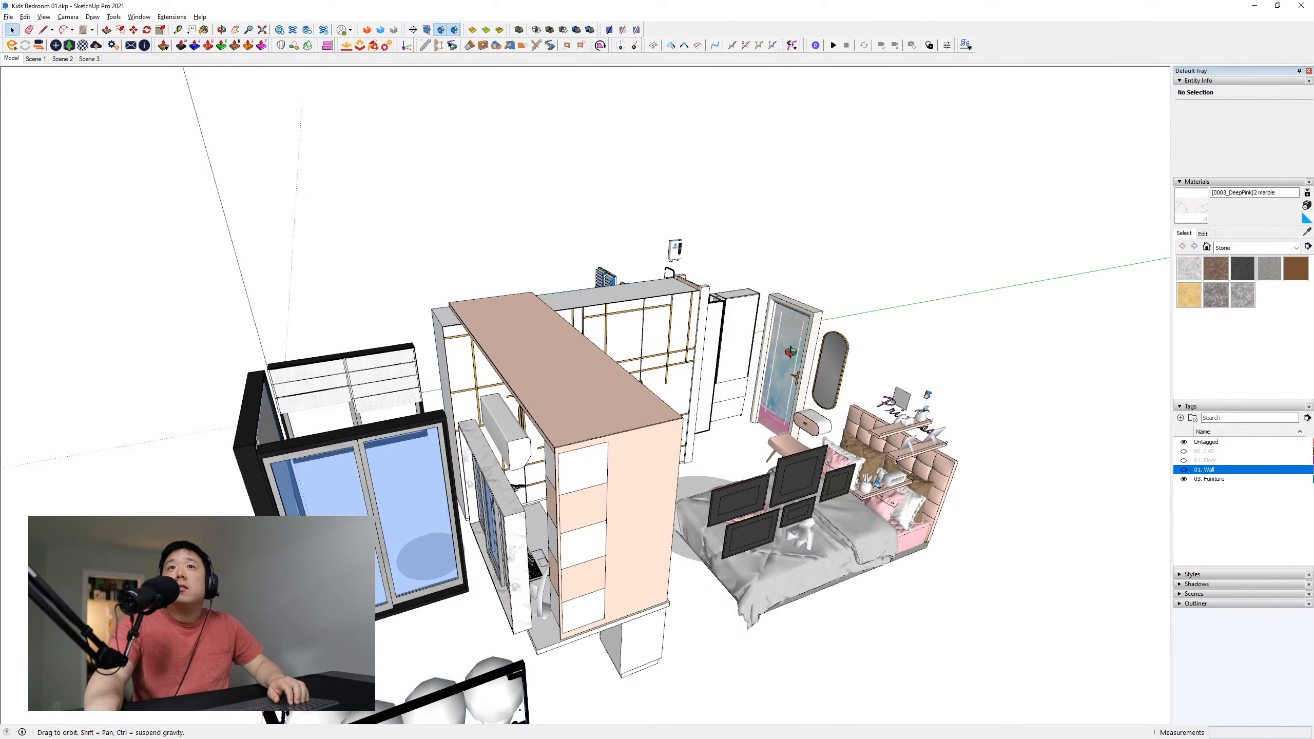
Add a new tag named 02. Door for the sliding doors and other doors
middle_click_drag(621, 414, 691, 382)
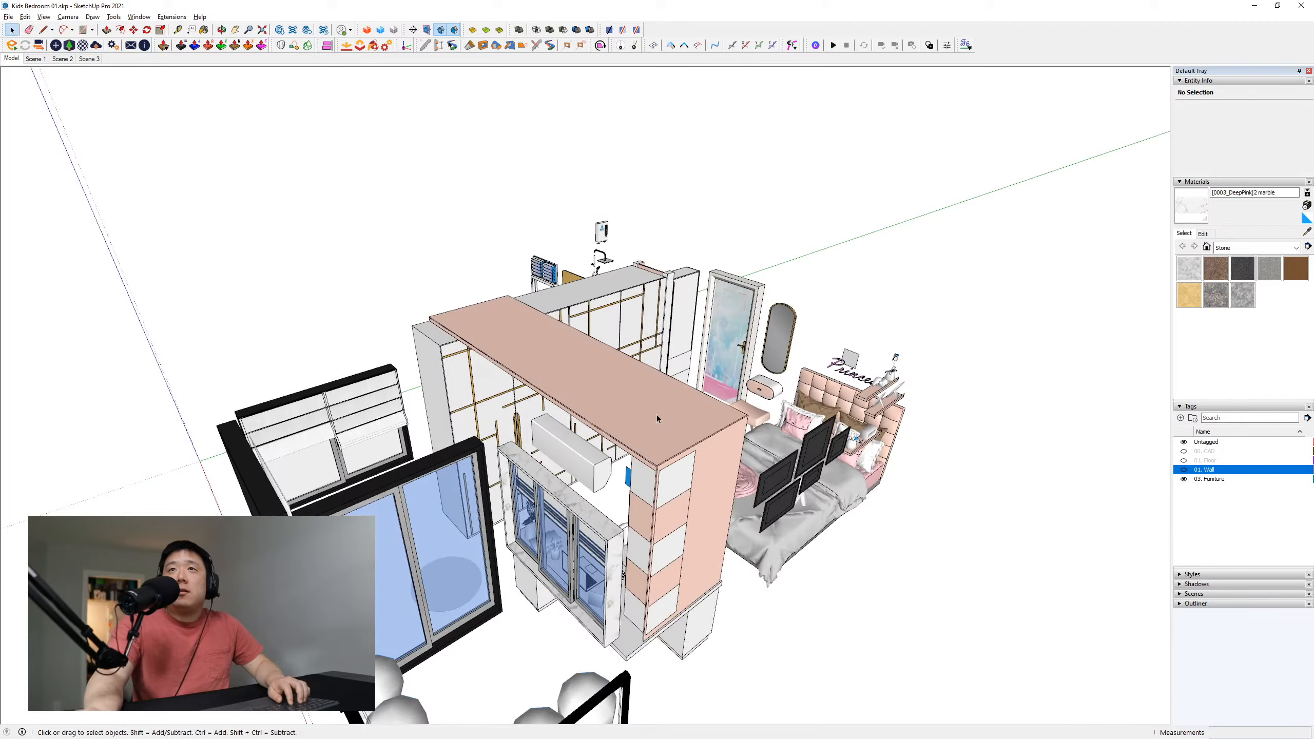
middle_click_drag(734, 497, 601, 471, "shift")
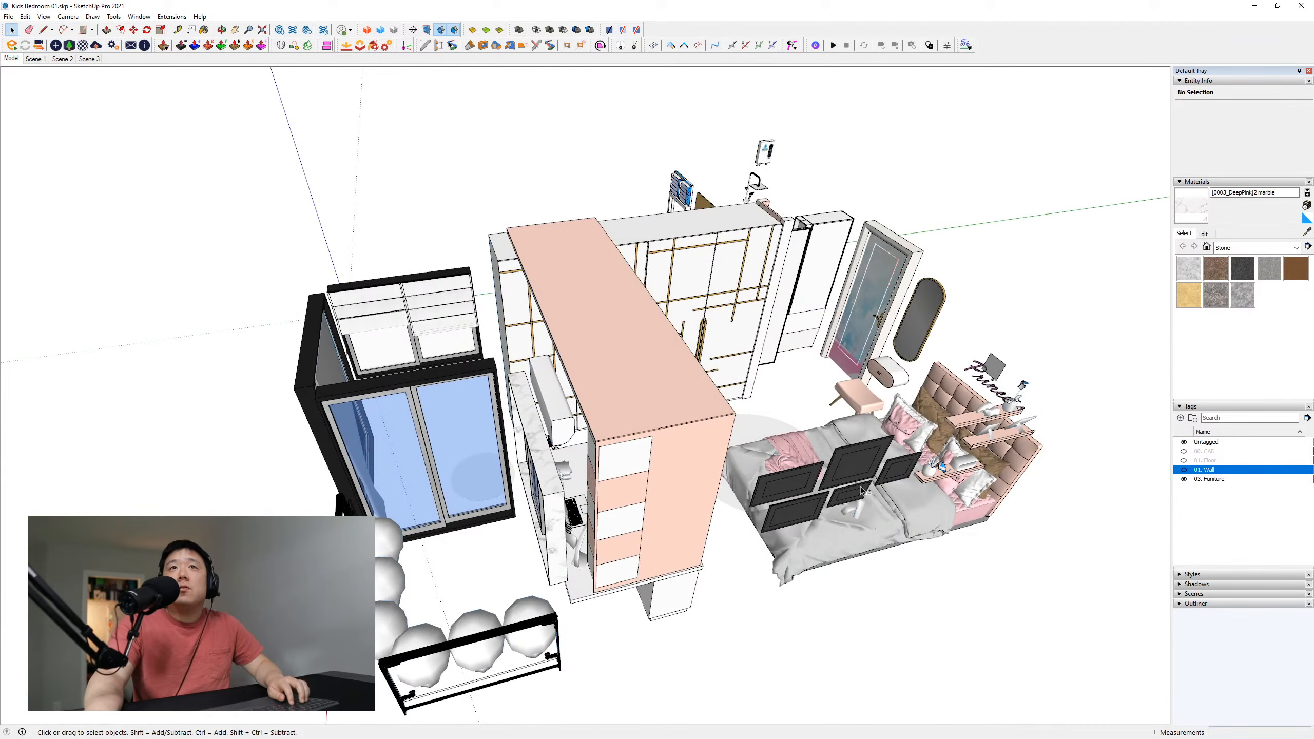
middle_click_drag(862, 491, 833, 455, "shift")
left_click(401, 415)
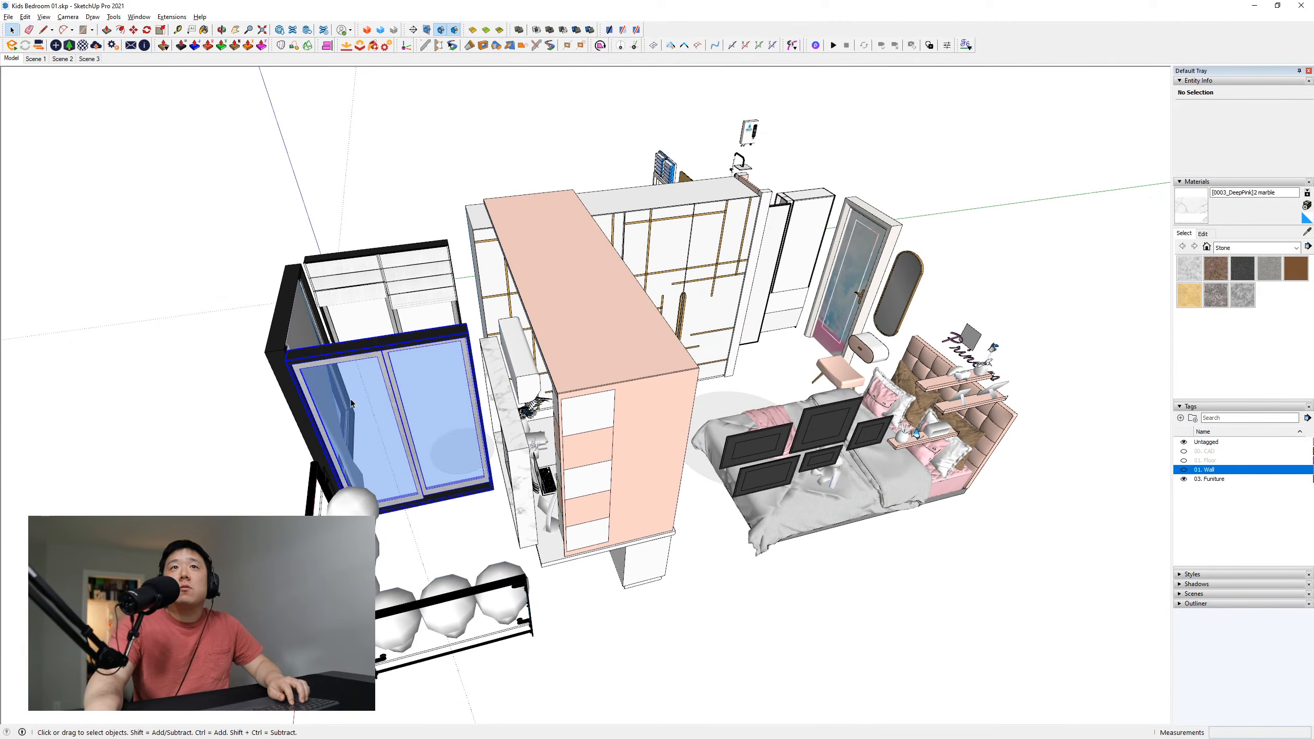
left_click(1181, 418)
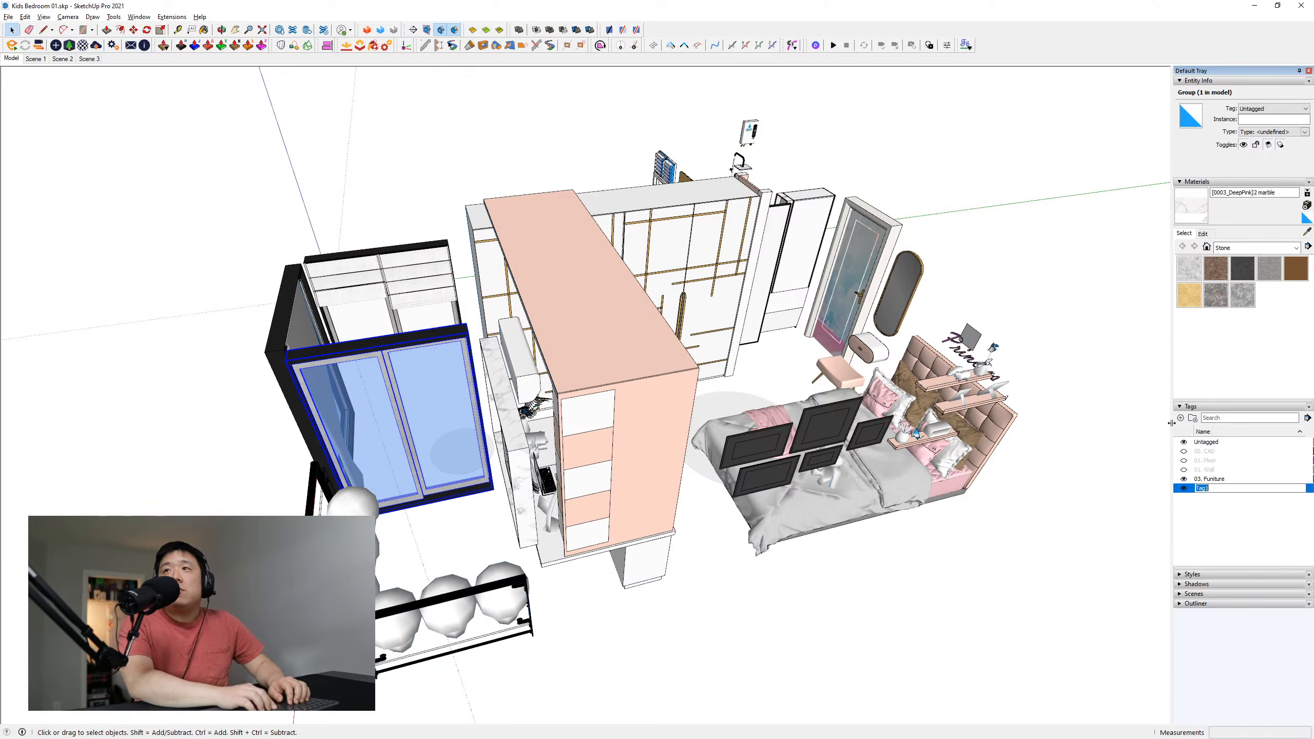
type("Ta")
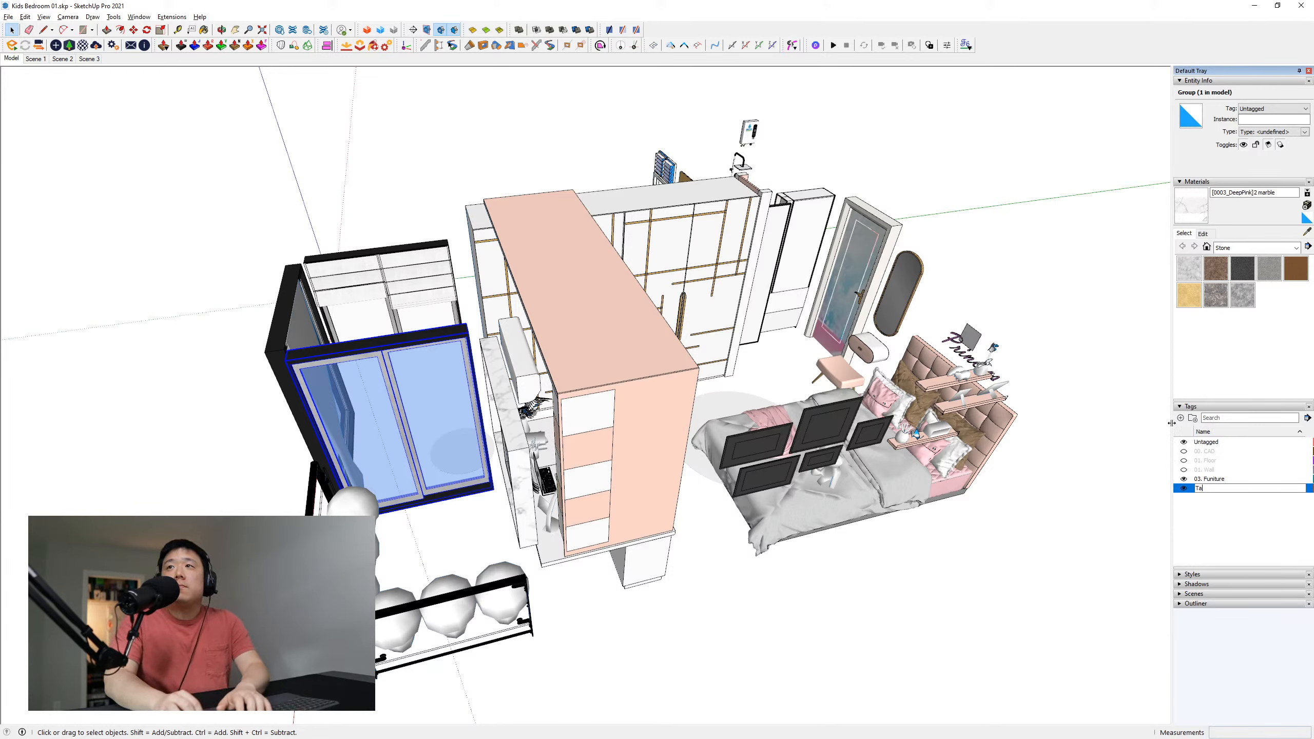
key("BackSpace")
key("BackSpace")
type("02. D")
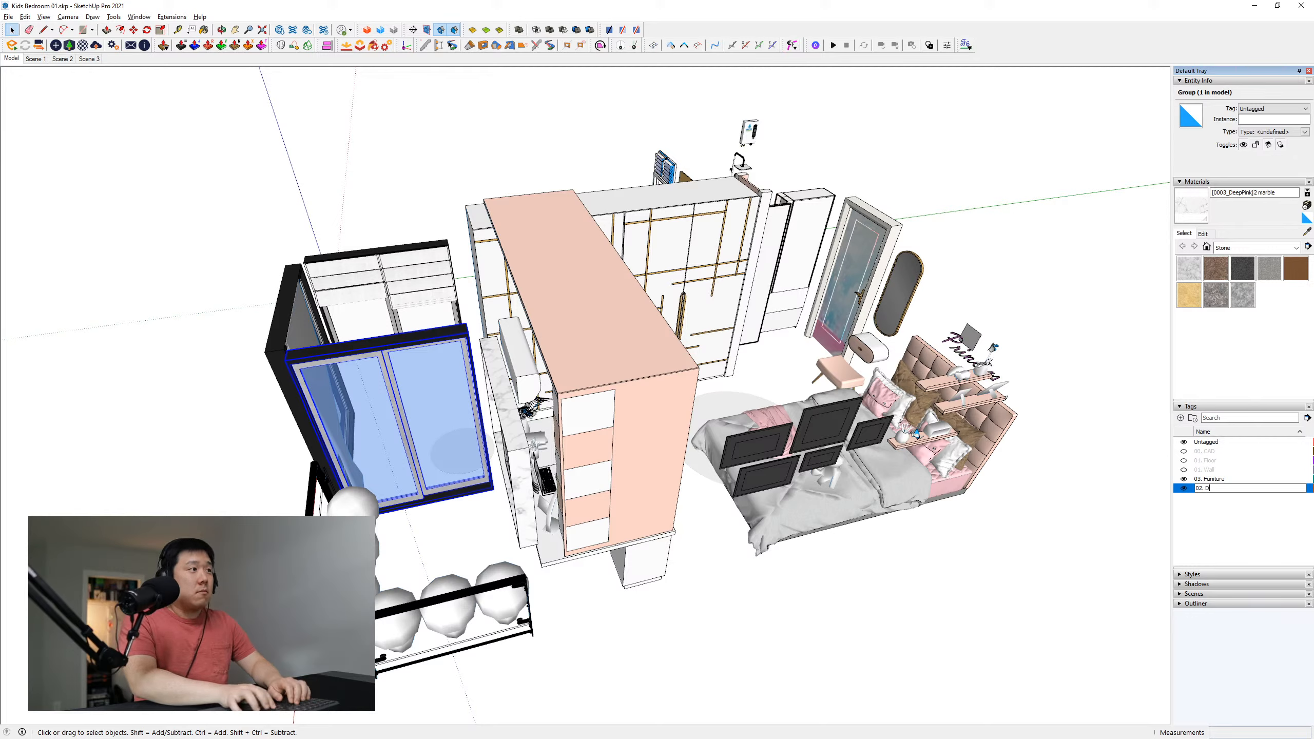
type("oor")
key("Return")
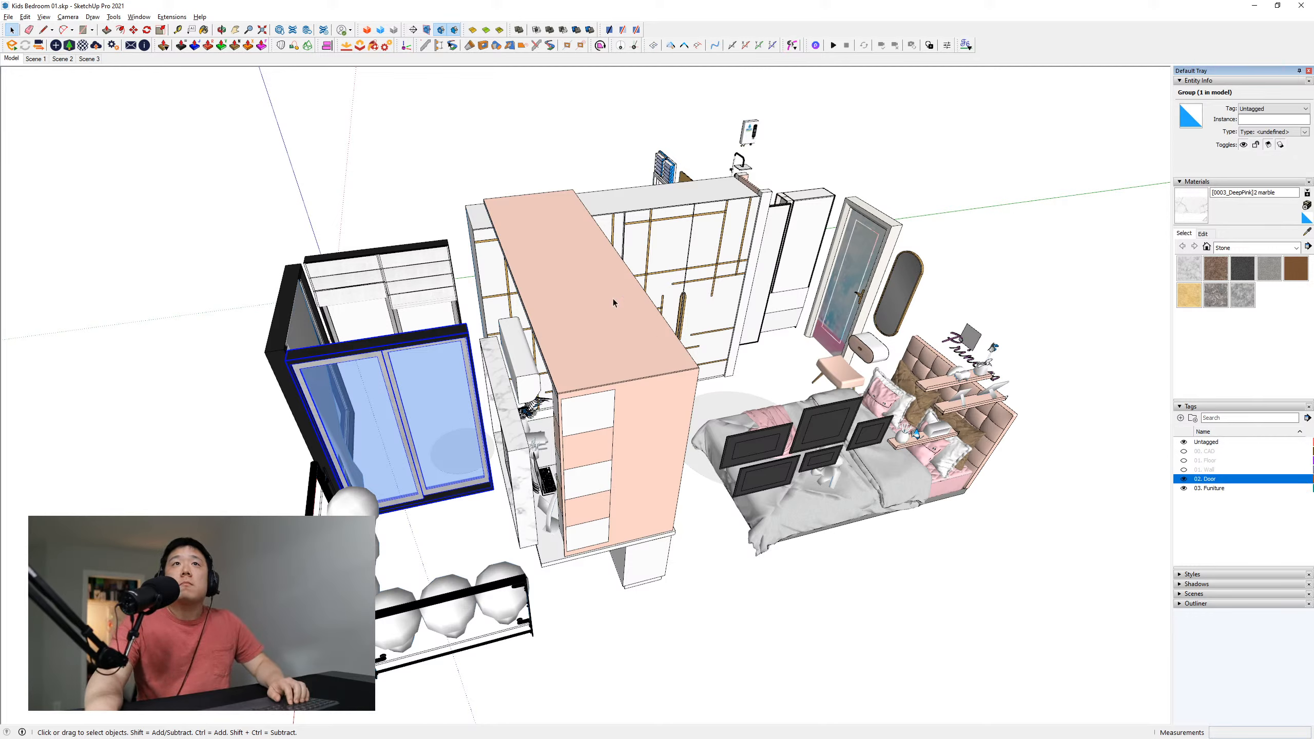
Assign the three black-framed sliding door and window groups to the 02. Door tag and hide that tag
left_click(286, 326)
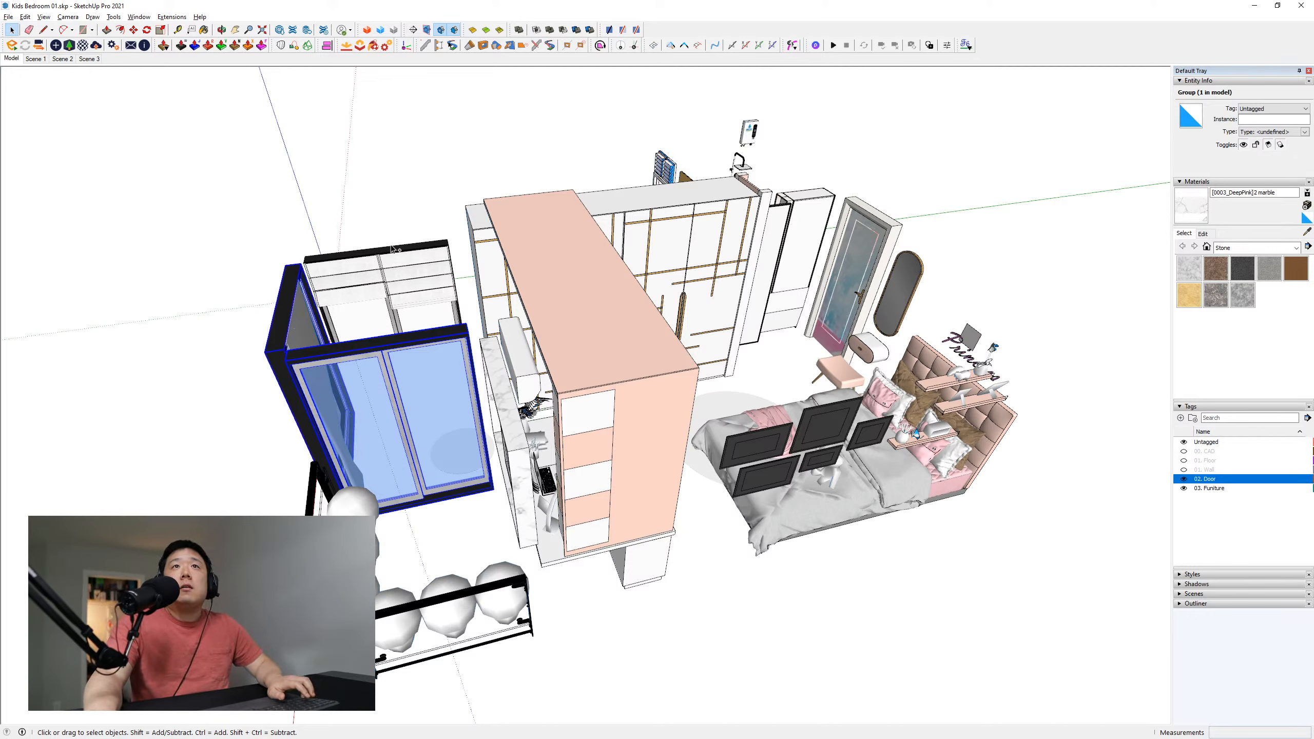
left_click(1270, 109)
left_click(1261, 145)
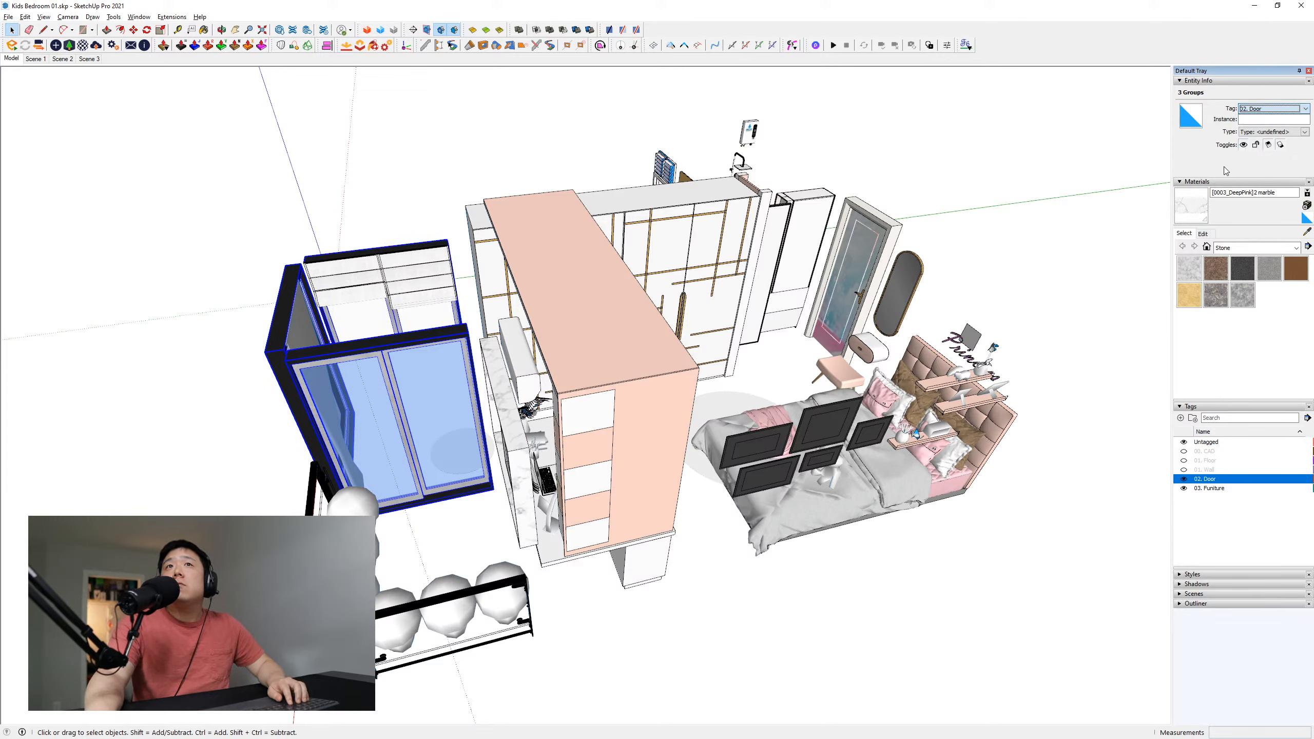
left_click(1184, 479)
Assign the framed bedroom door and the two overlapping white door panels near the bathroom to the 02. Door tag
middle_click_drag(699, 417, 546, 465)
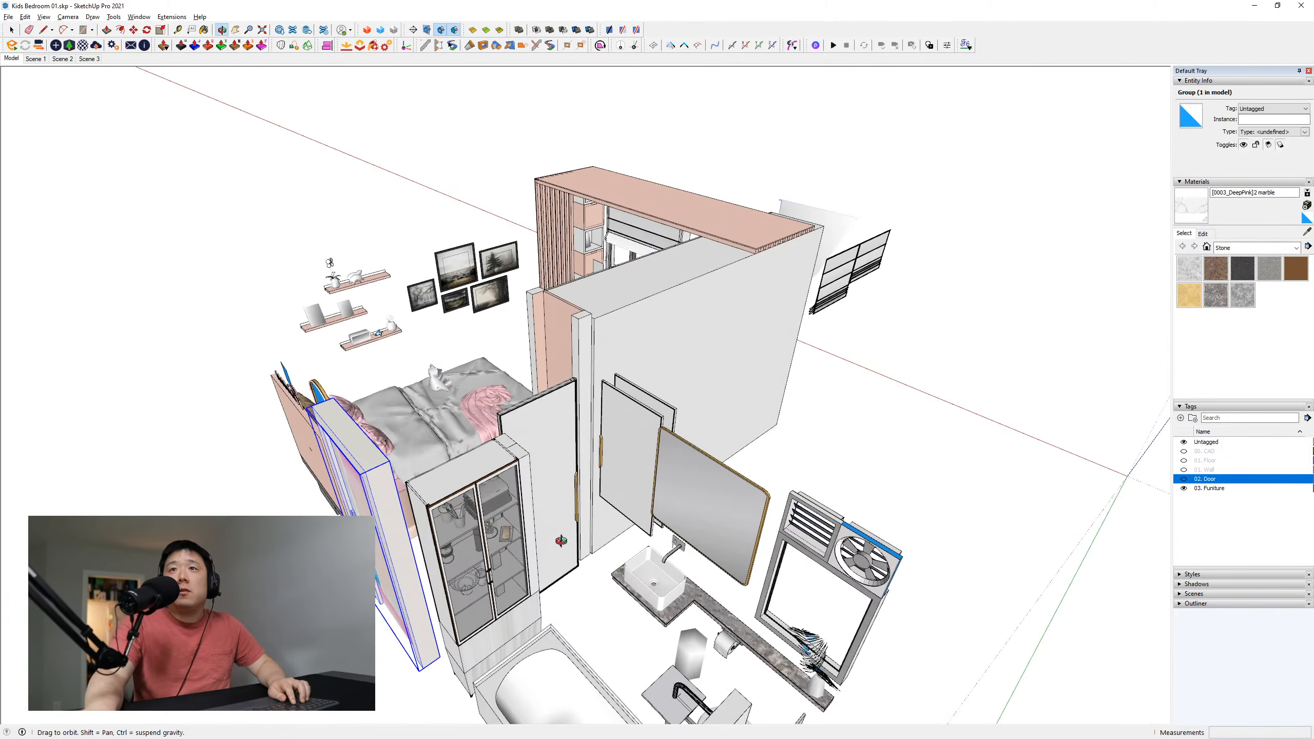
left_click(546, 465, "shift")
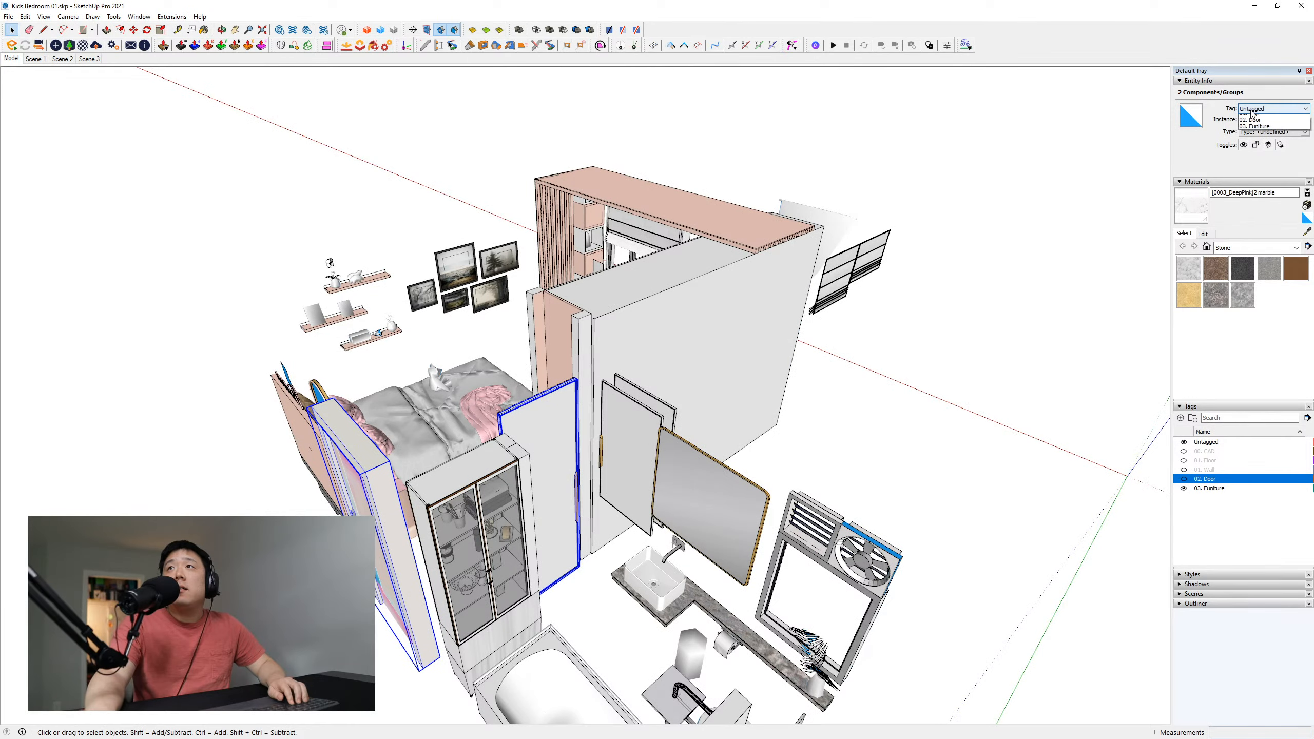
left_click(1273, 109)
left_click(1267, 145)
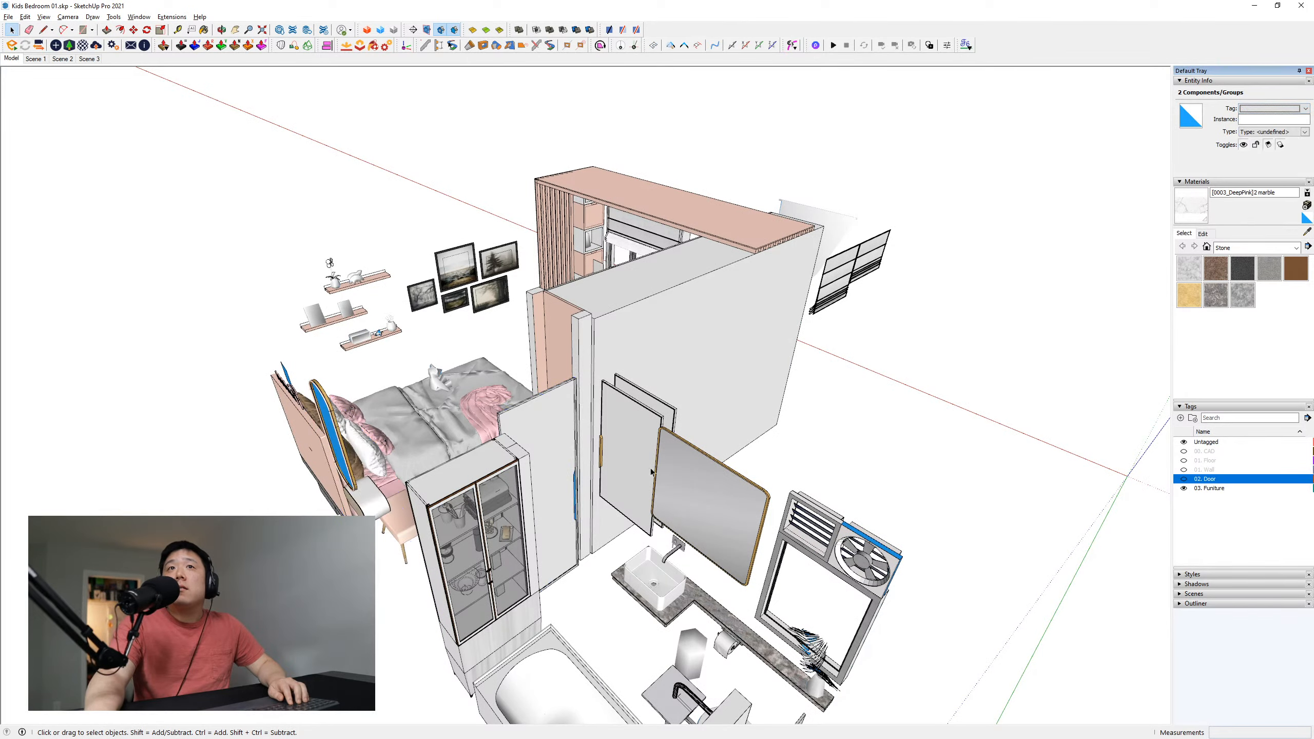
middle_click_drag(621, 415, 446, 446)
left_click(446, 446)
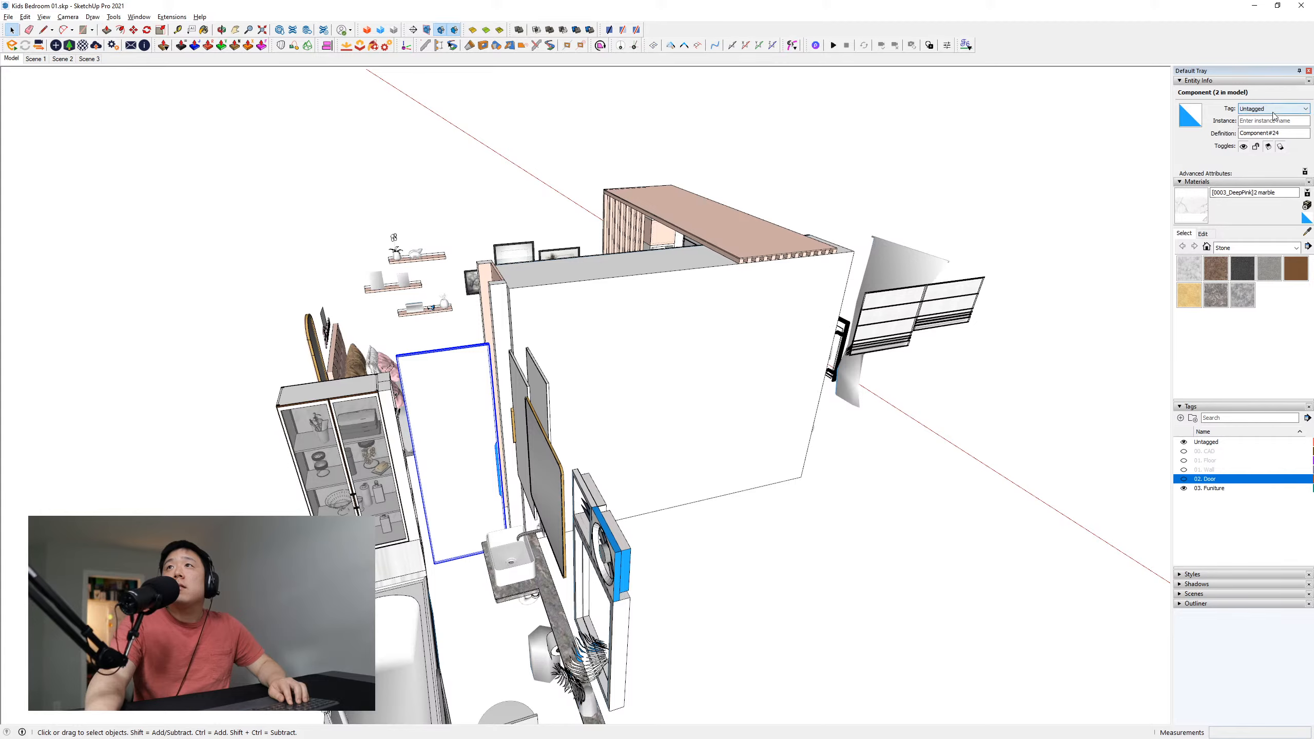
left_click(1273, 109)
left_click(1268, 145)
Examine the stray point beside the balcony planters to identify its entity type
middle_click_drag(524, 436, 919, 505)
left_click(753, 470)
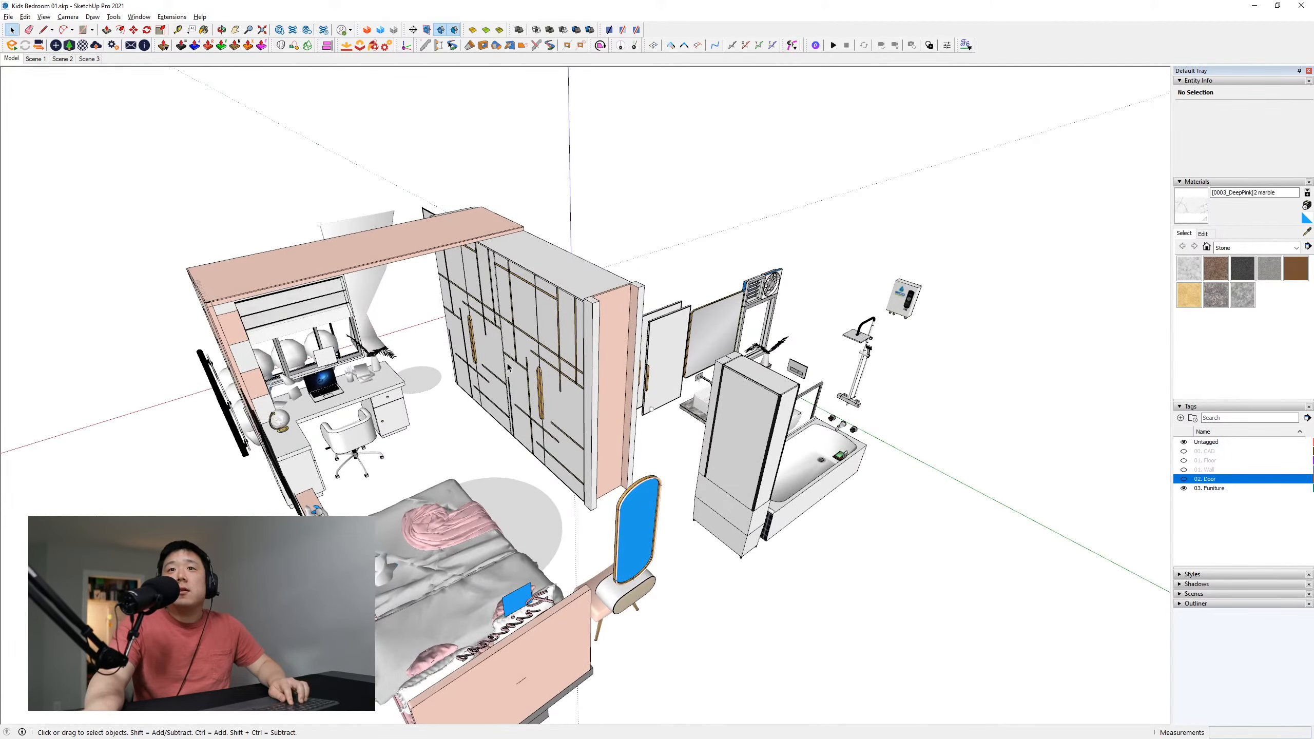
middle_click_drag(536, 353, 761, 249)
scroll(321, 445, "up", 10)
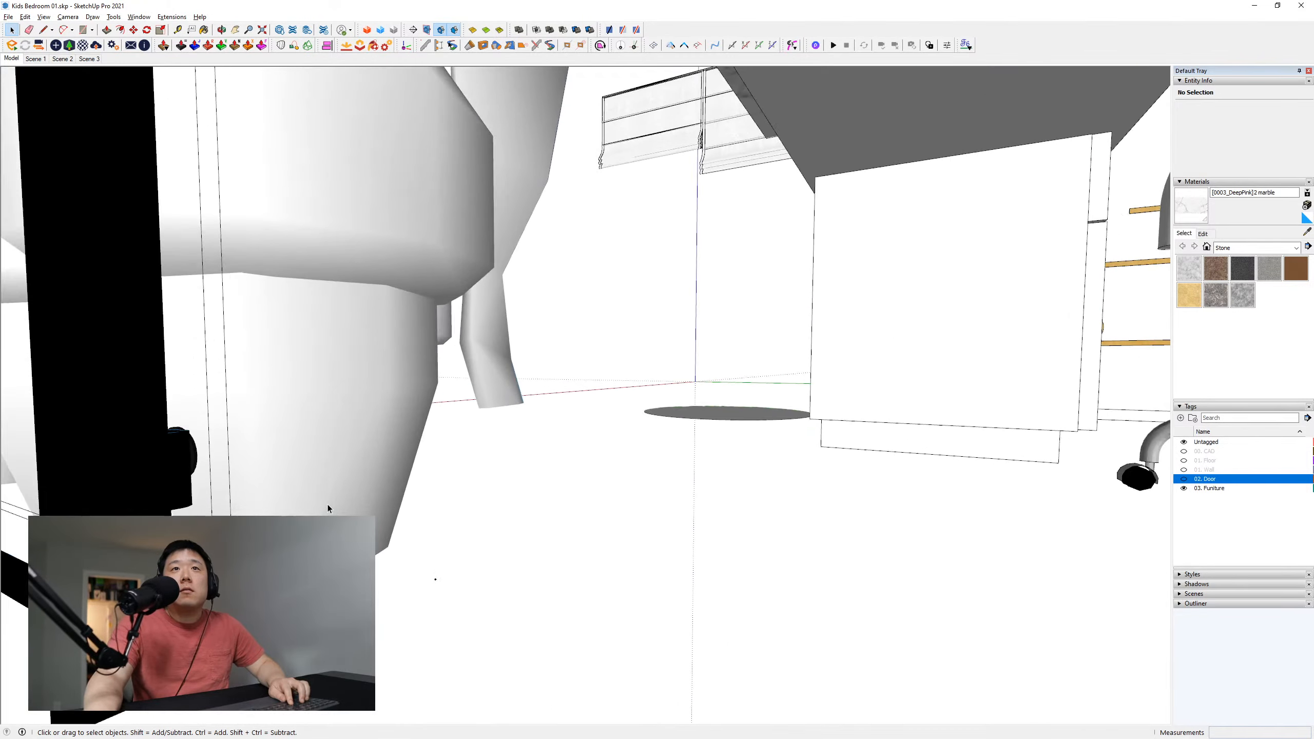
scroll(262, 375, "up", 2)
scroll(355, 405, "down", 8)
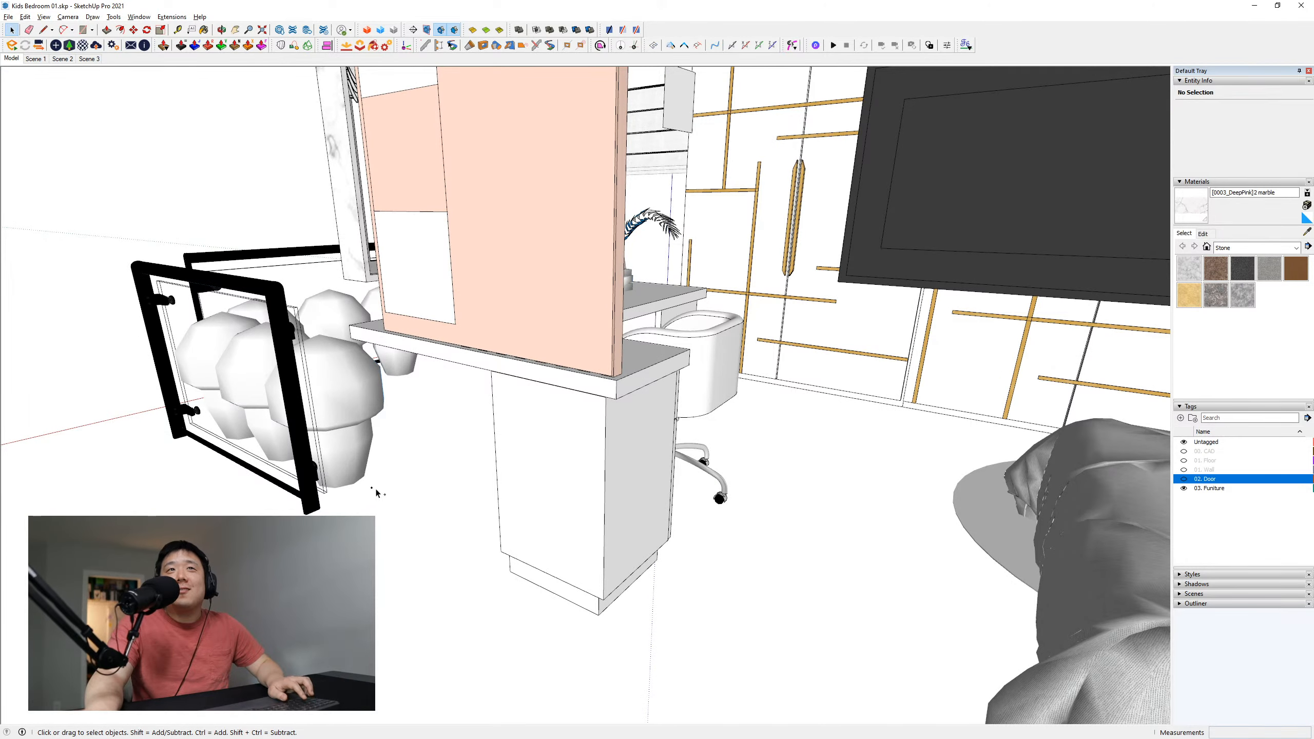
scroll(374, 492, "up", 5)
scroll(369, 483, "up", 4)
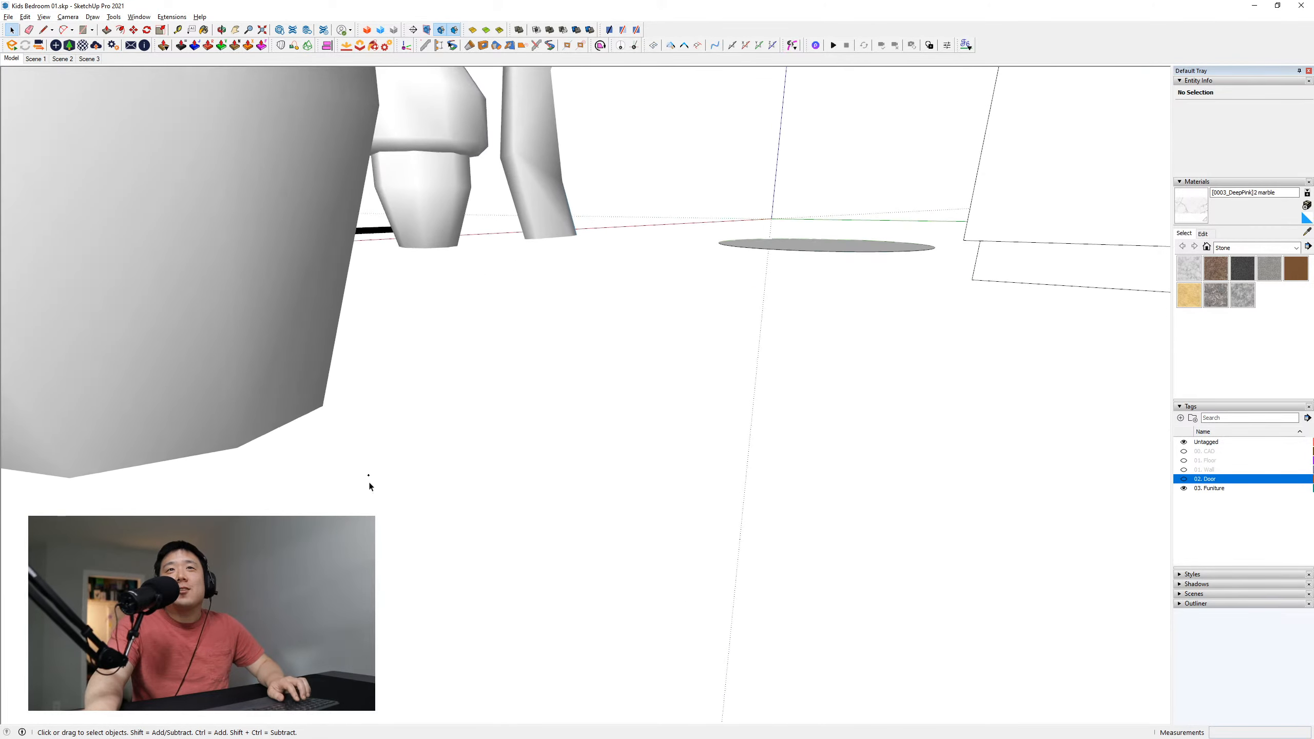
scroll(370, 477, "down", 3)
scroll(370, 477, "up", 6)
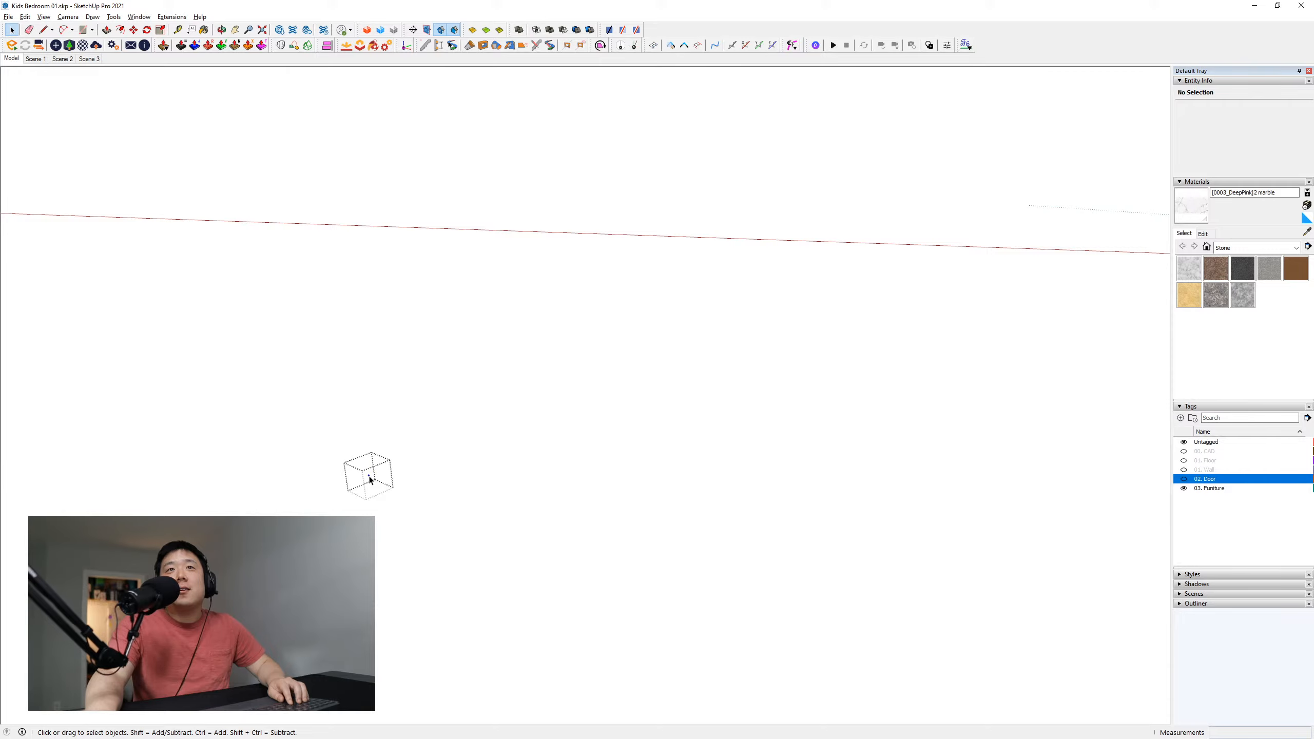
left_click(370, 477)
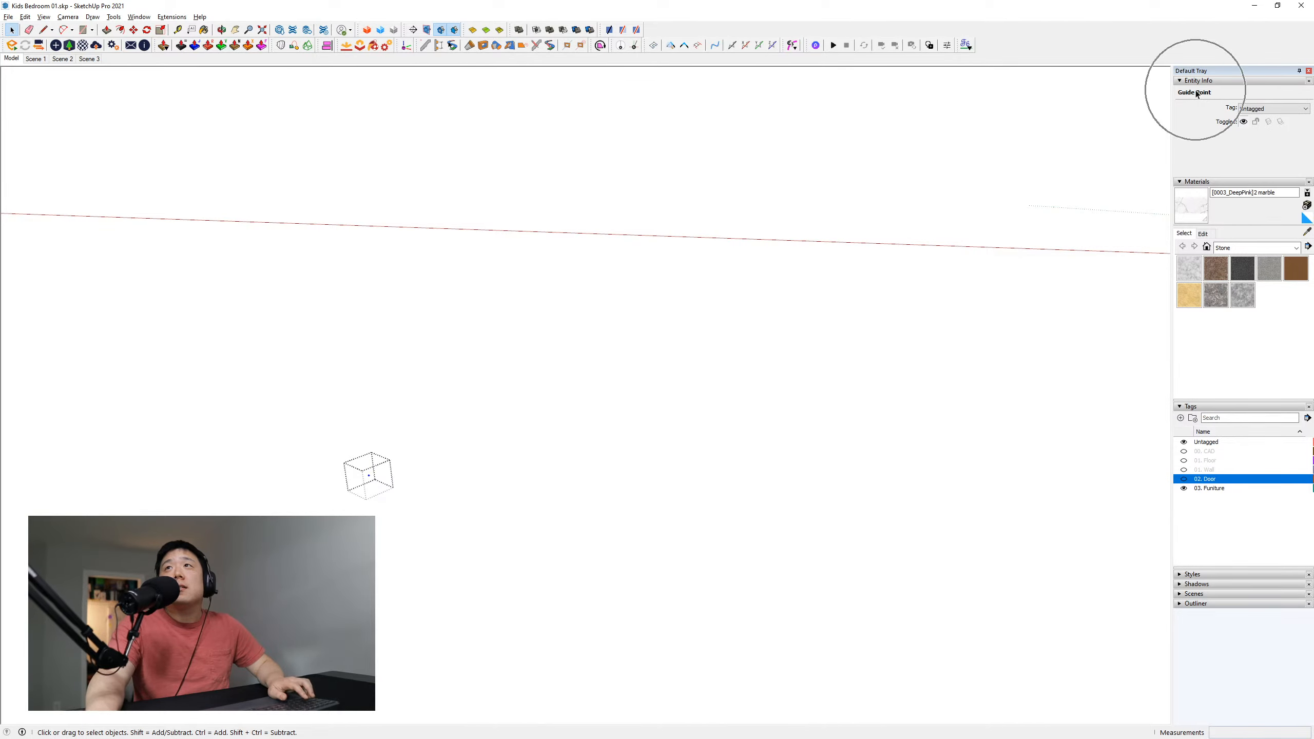
Delete all guides from the model to remove the stray guide point
scroll(565, 485, "down", 5)
left_click(454, 459)
scroll(453, 459, "down", 5)
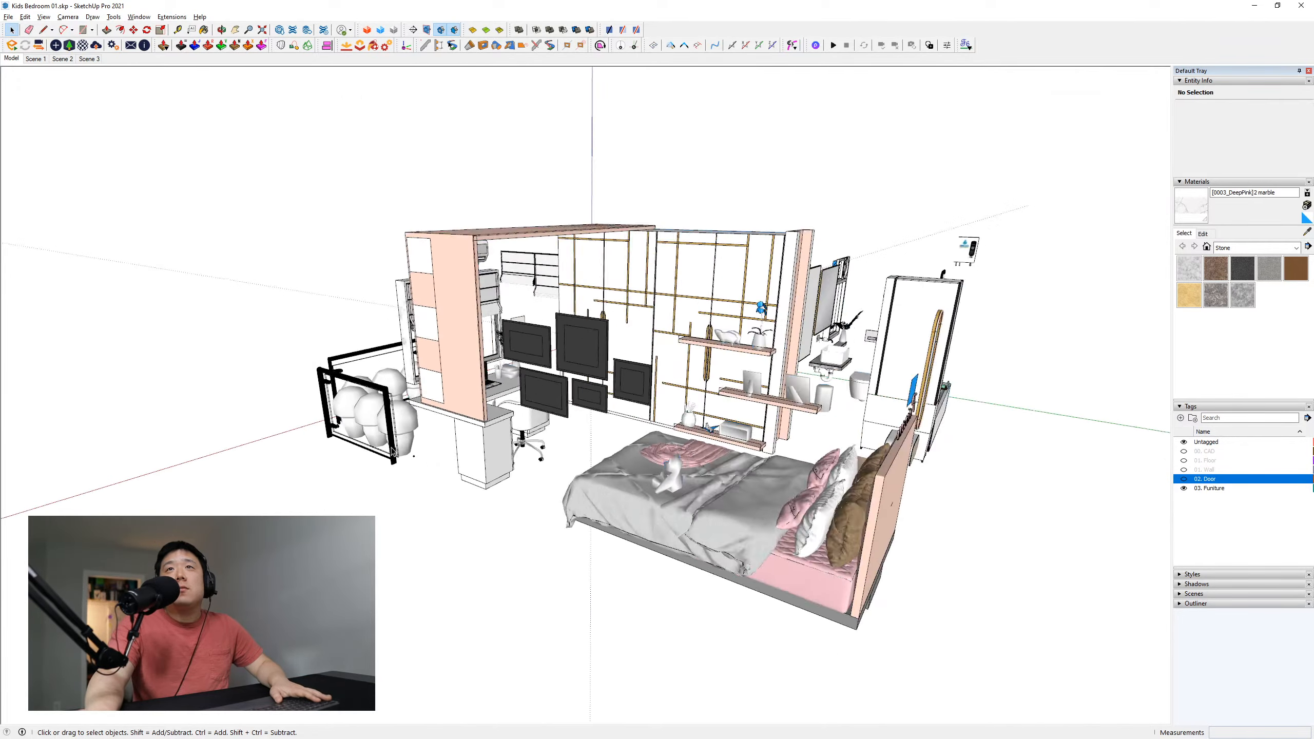
middle_click_drag(454, 459, 536, 397)
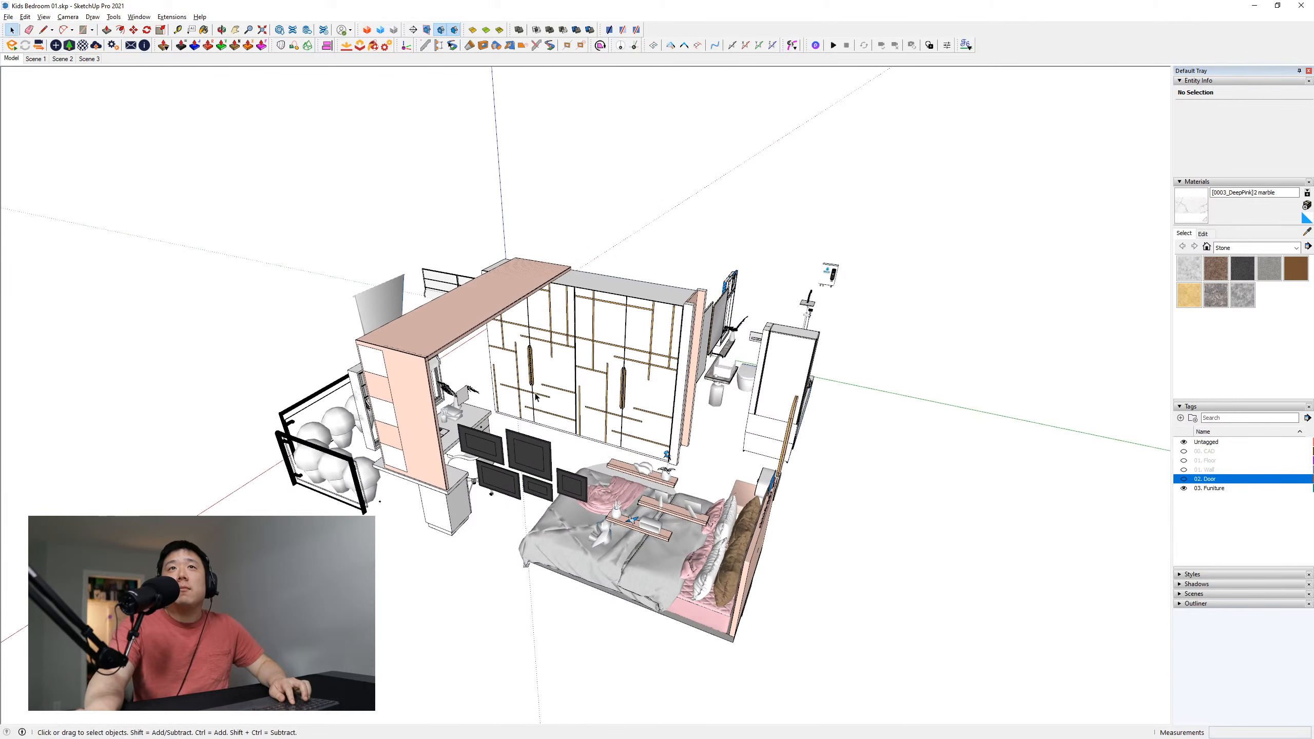
left_click(24, 18)
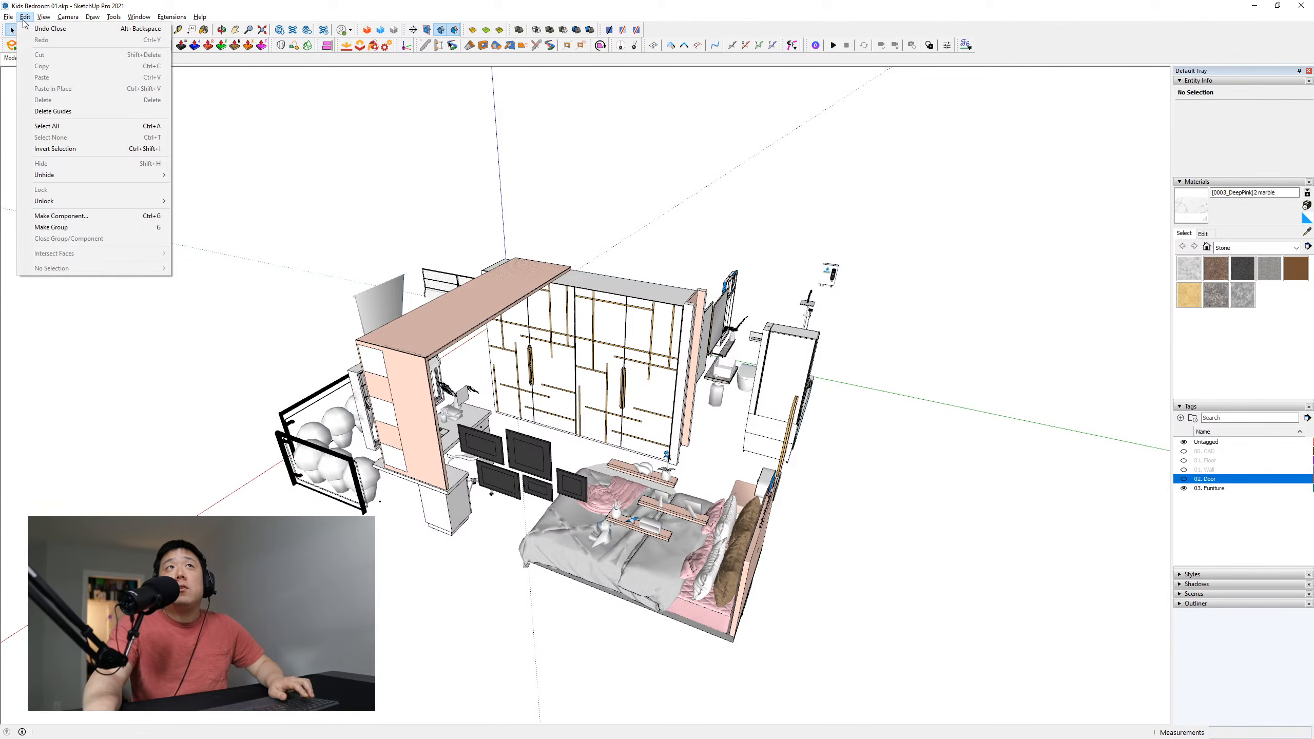
left_click(59, 115)
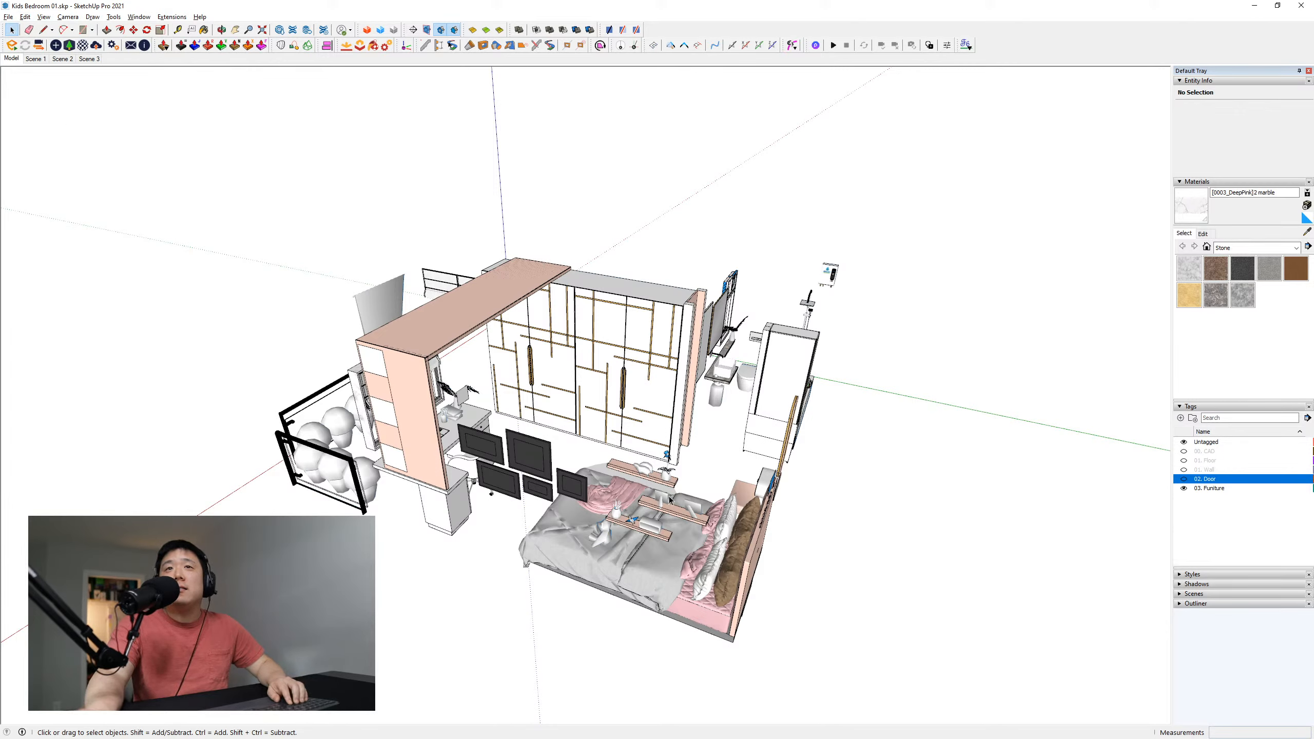
Try to purge the unused components, tags, materials and styles from the model
middle_click_drag(676, 547, 879, 510)
middle_click_drag(647, 422, 282, 517)
middle_click_drag(625, 470, 948, 451)
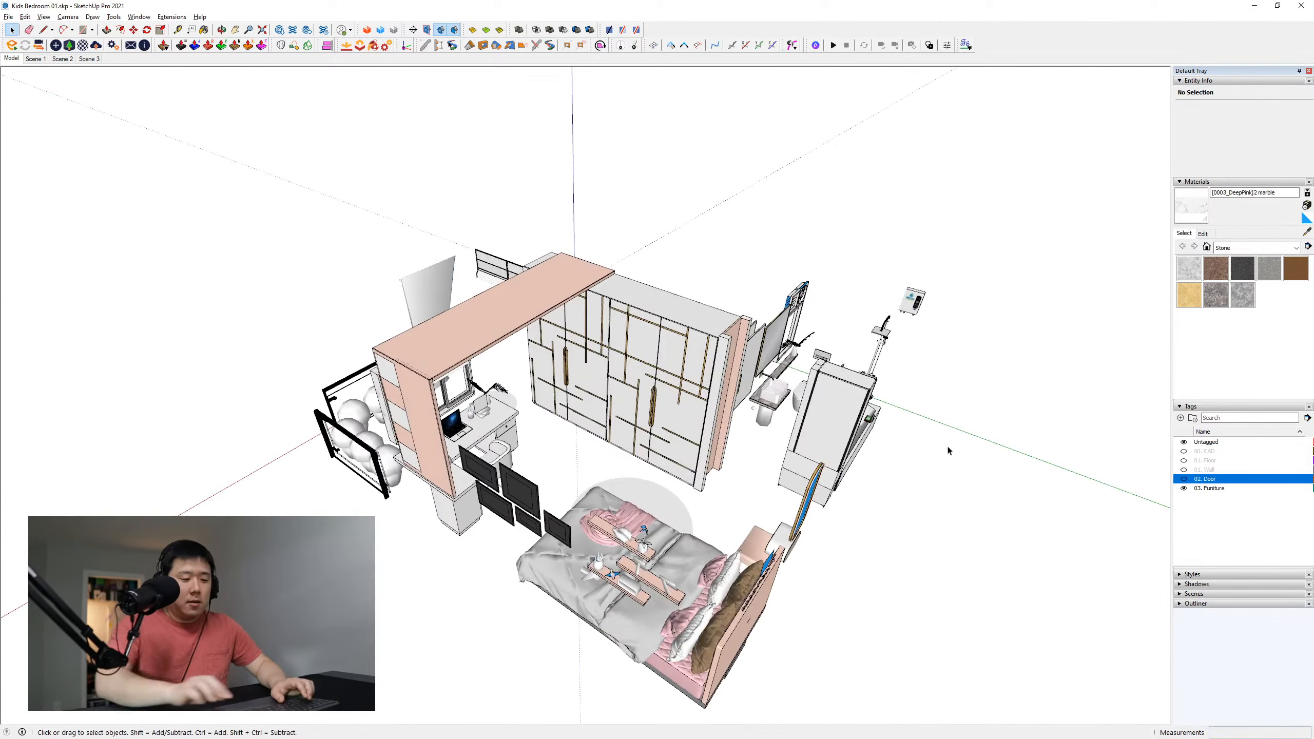
key("shift+p")
key("Return")
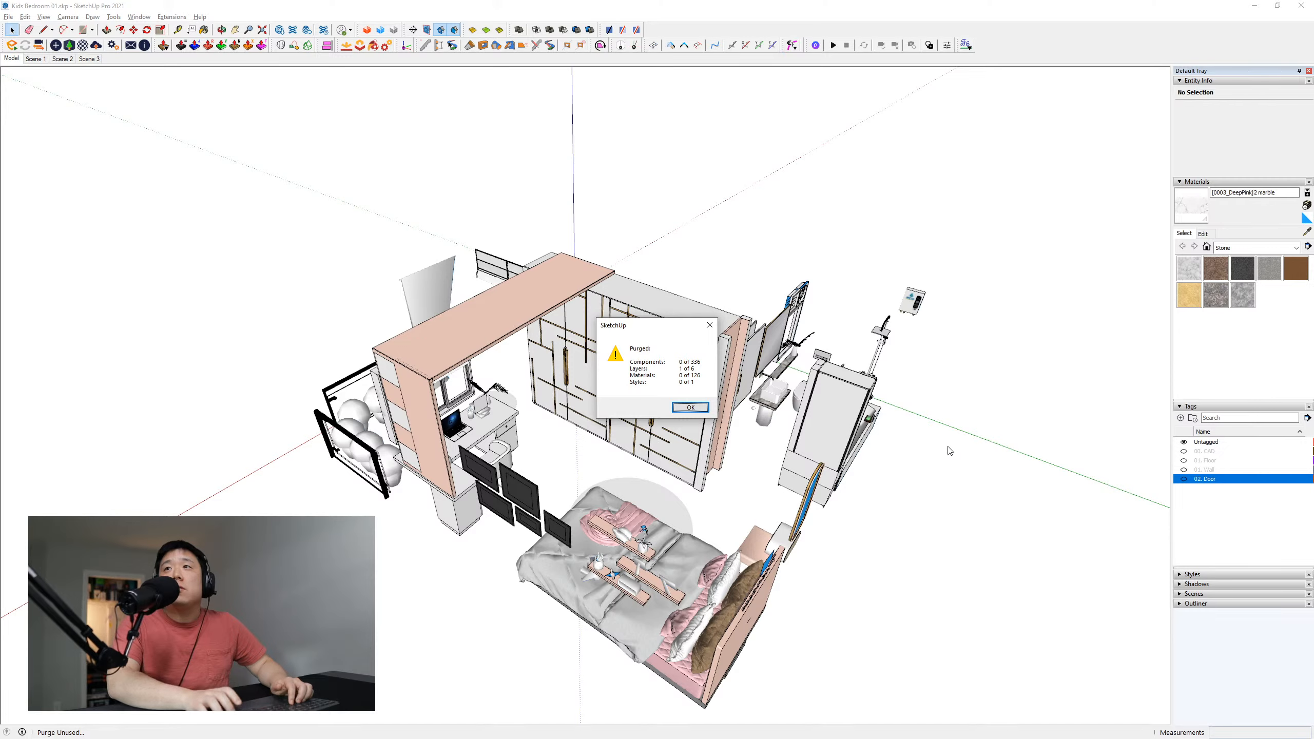
key("Return")
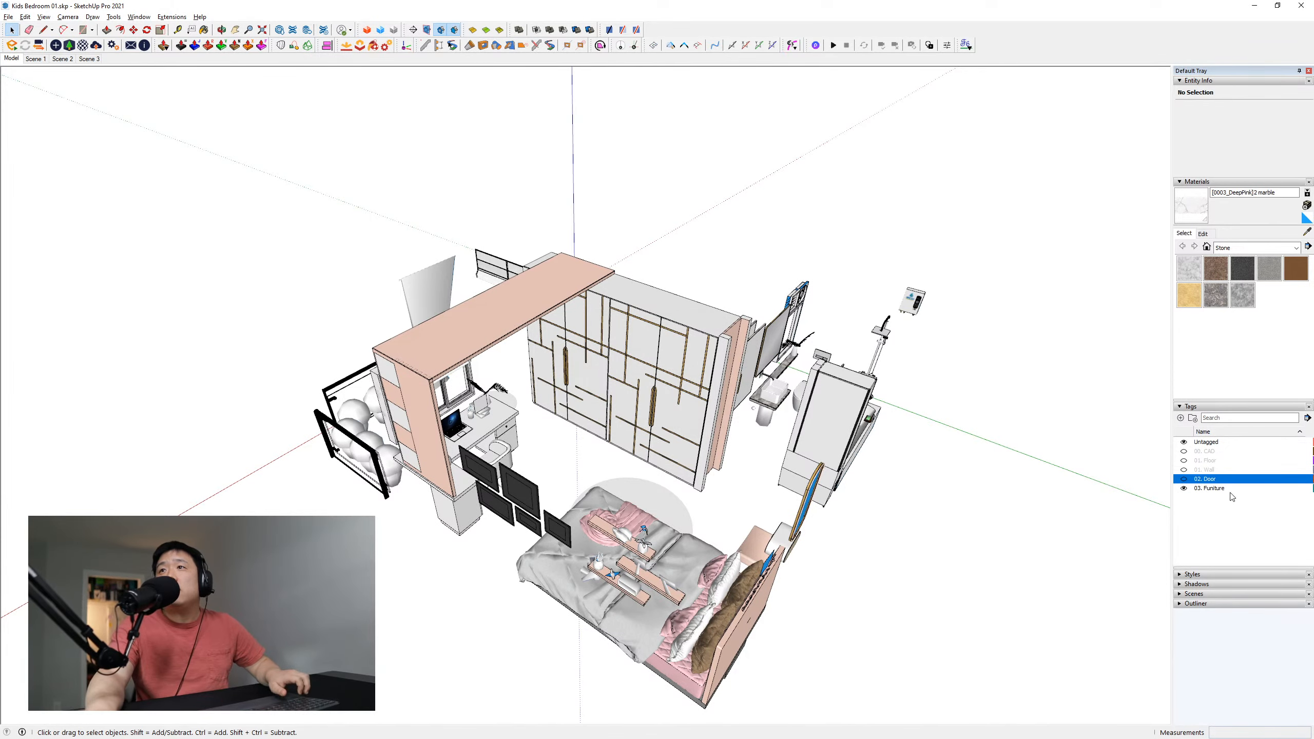
Assign all the remaining visible untagged objects to the 03. Furniture tag and hide that tag
middle_click_drag(1006, 518, 837, 529)
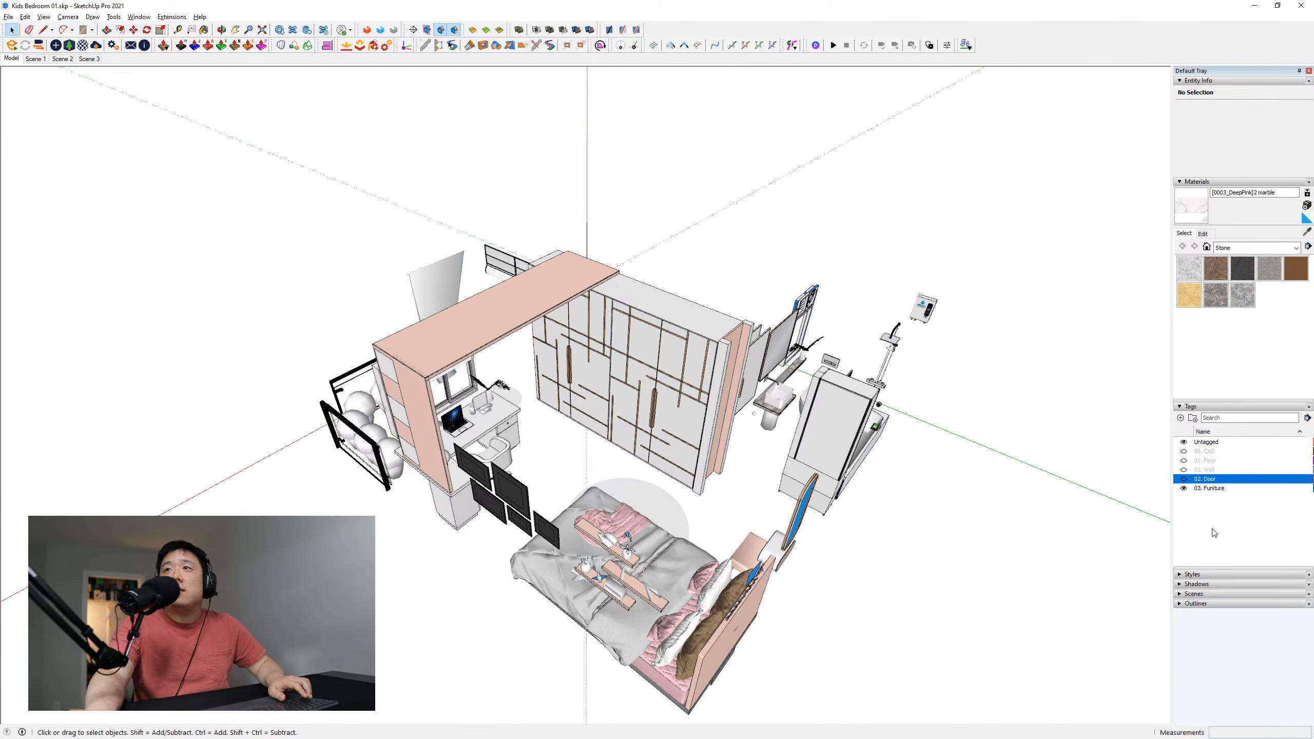
left_click(610, 570)
middle_click_drag(610, 569, 1021, 558)
key("ctrl+a")
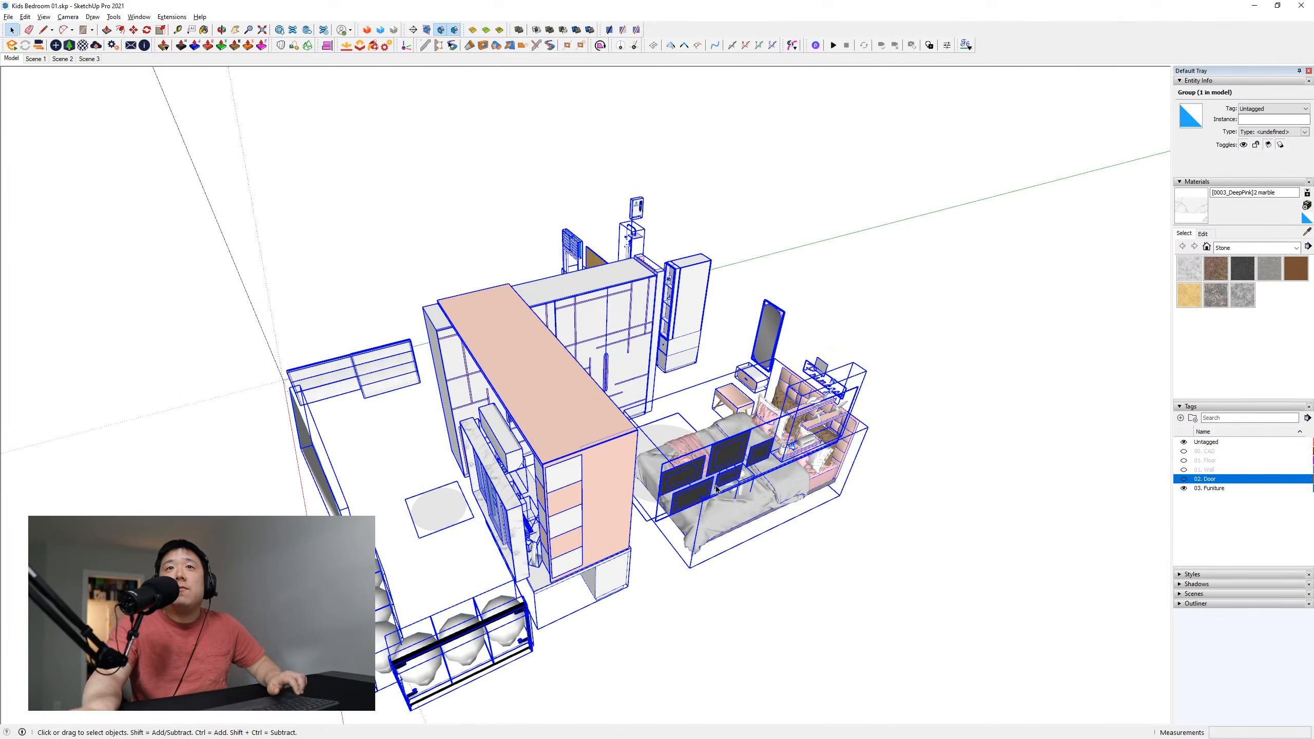
scroll(729, 464, "down", 4)
left_click_drag(319, 186, 961, 692)
left_click_drag(228, 177, 947, 688)
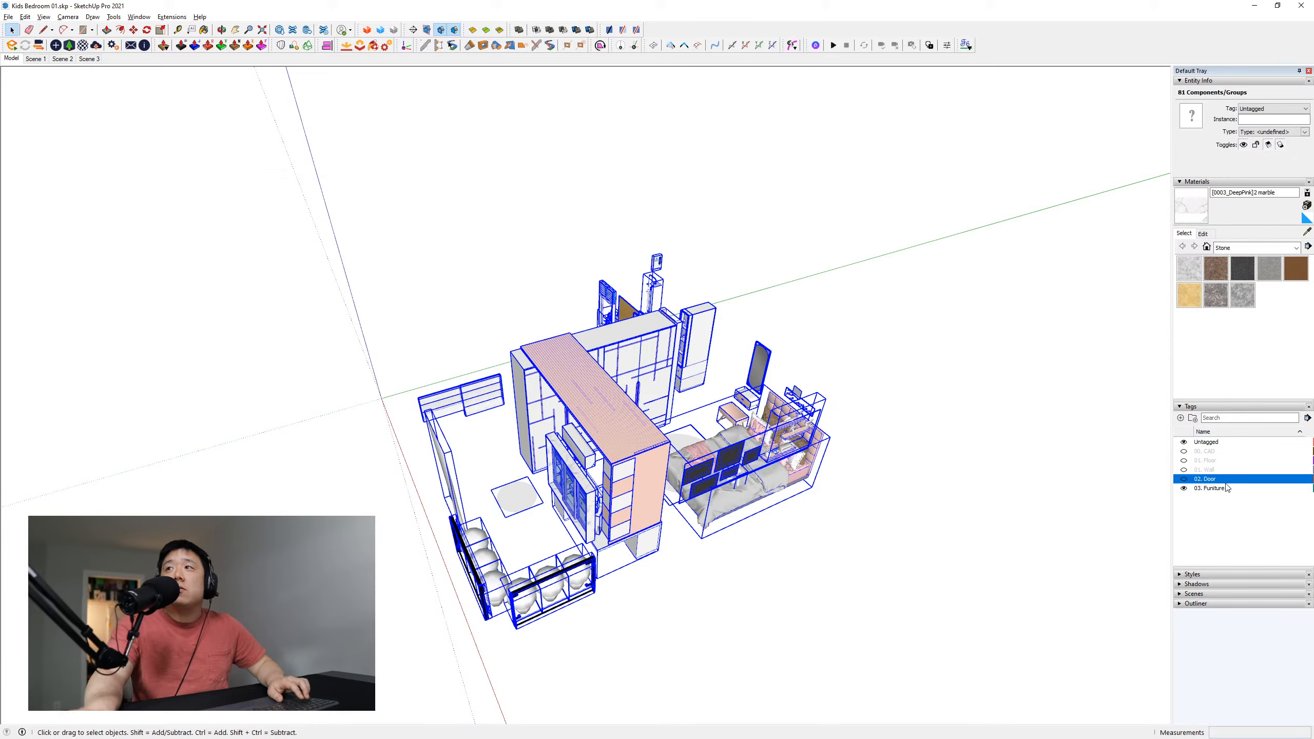
left_click(1272, 109)
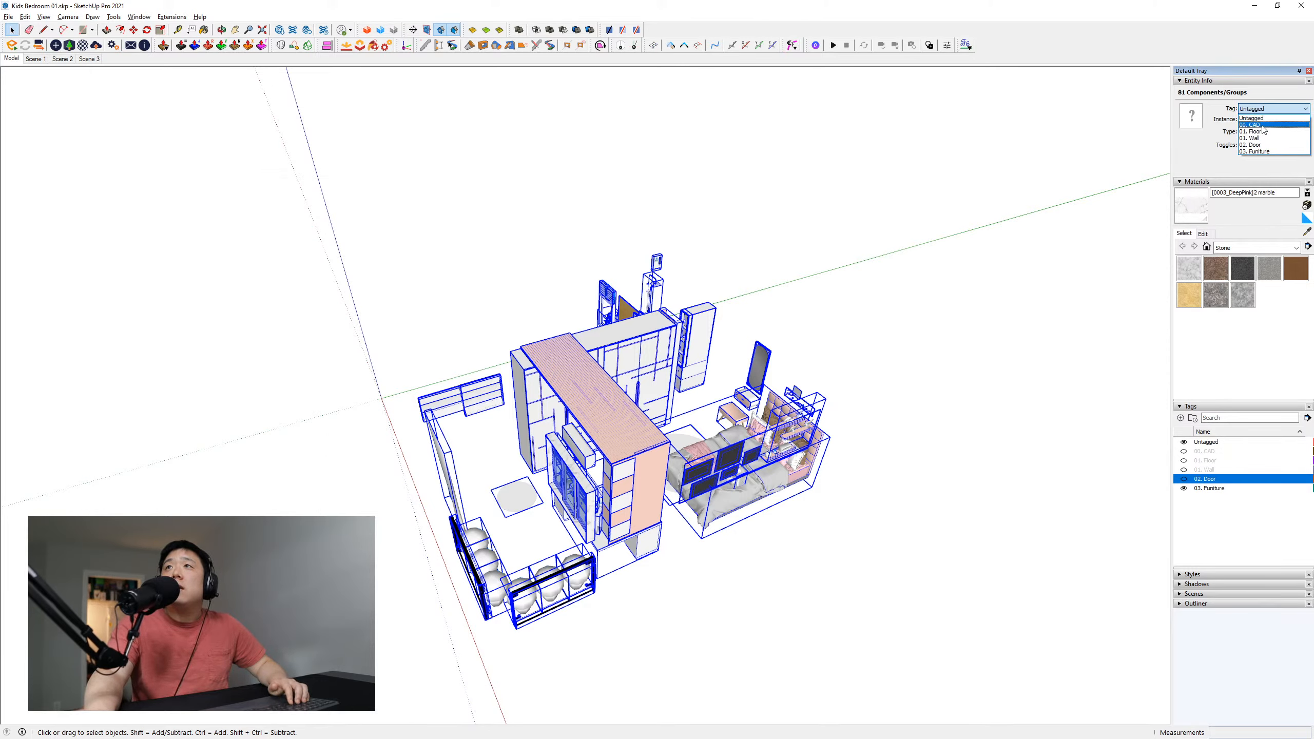
left_click(1262, 152)
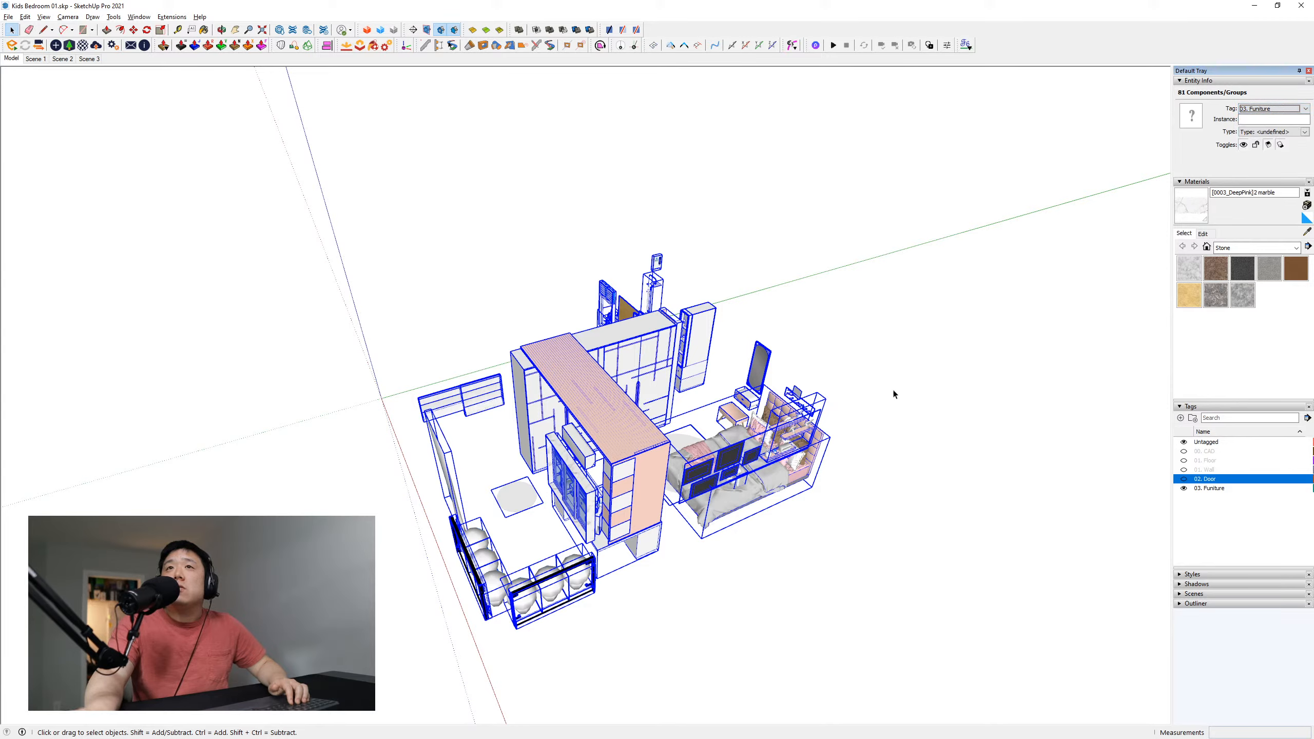
left_click(925, 407)
left_click(1184, 489)
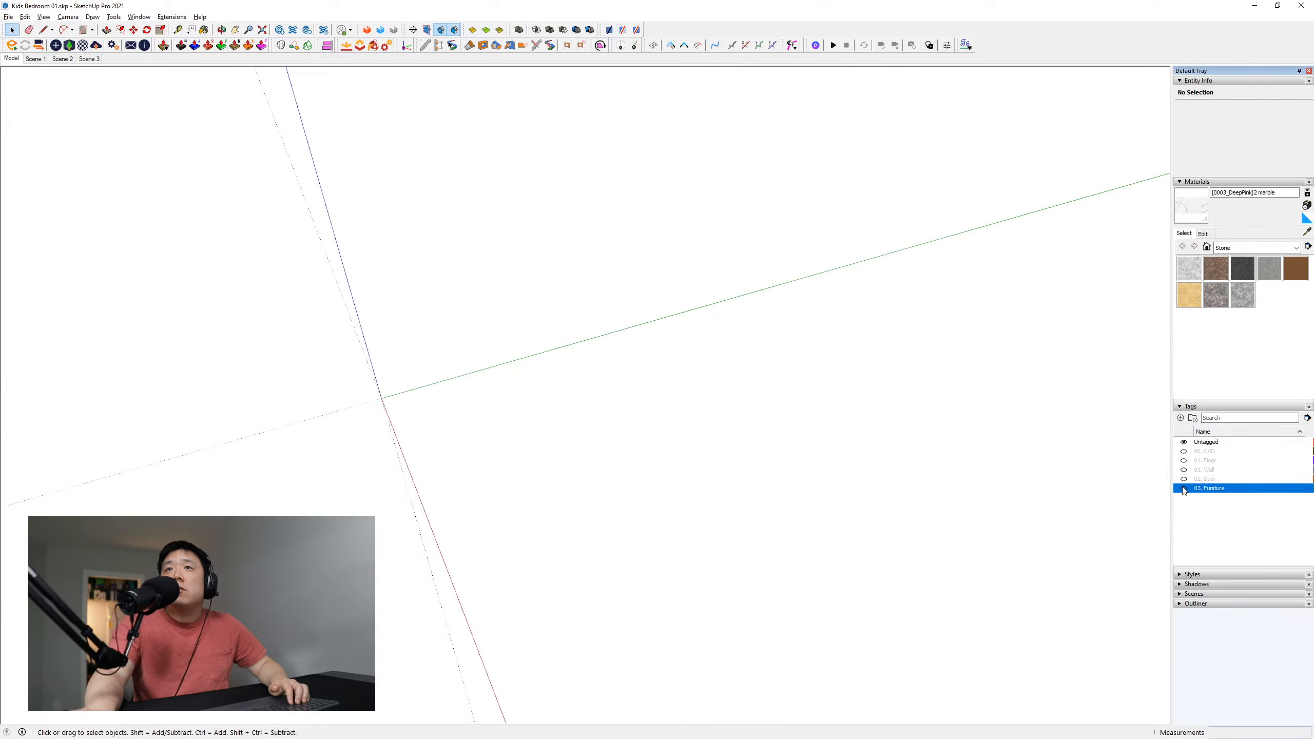
Make the 03. Furniture tag visible again
left_click(1184, 489)
left_click(1184, 489)
left_click(1184, 489)
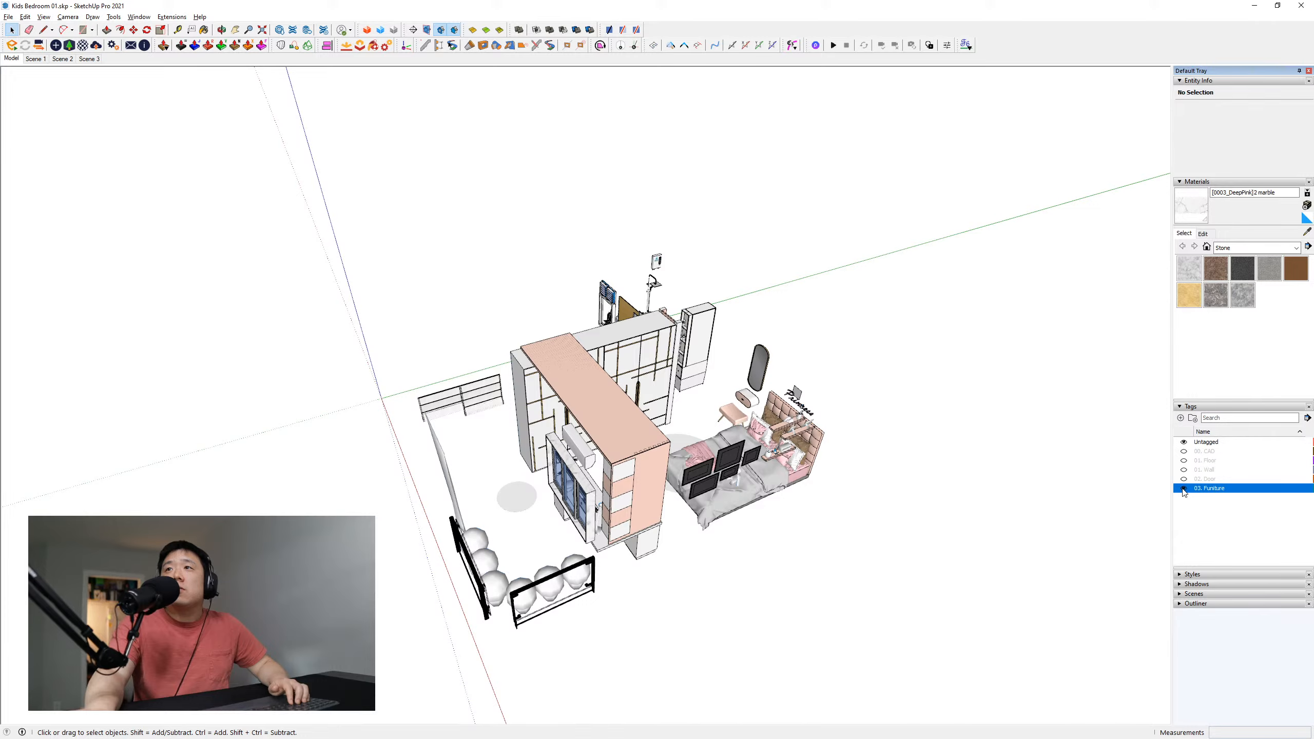
left_click(1184, 488)
left_click(1184, 488)
Examine the tagged furniture from several angles and identify the small object beside the bathroom washbasin
middle_click_drag(735, 434, 393, 456)
scroll(727, 454, "up", 4)
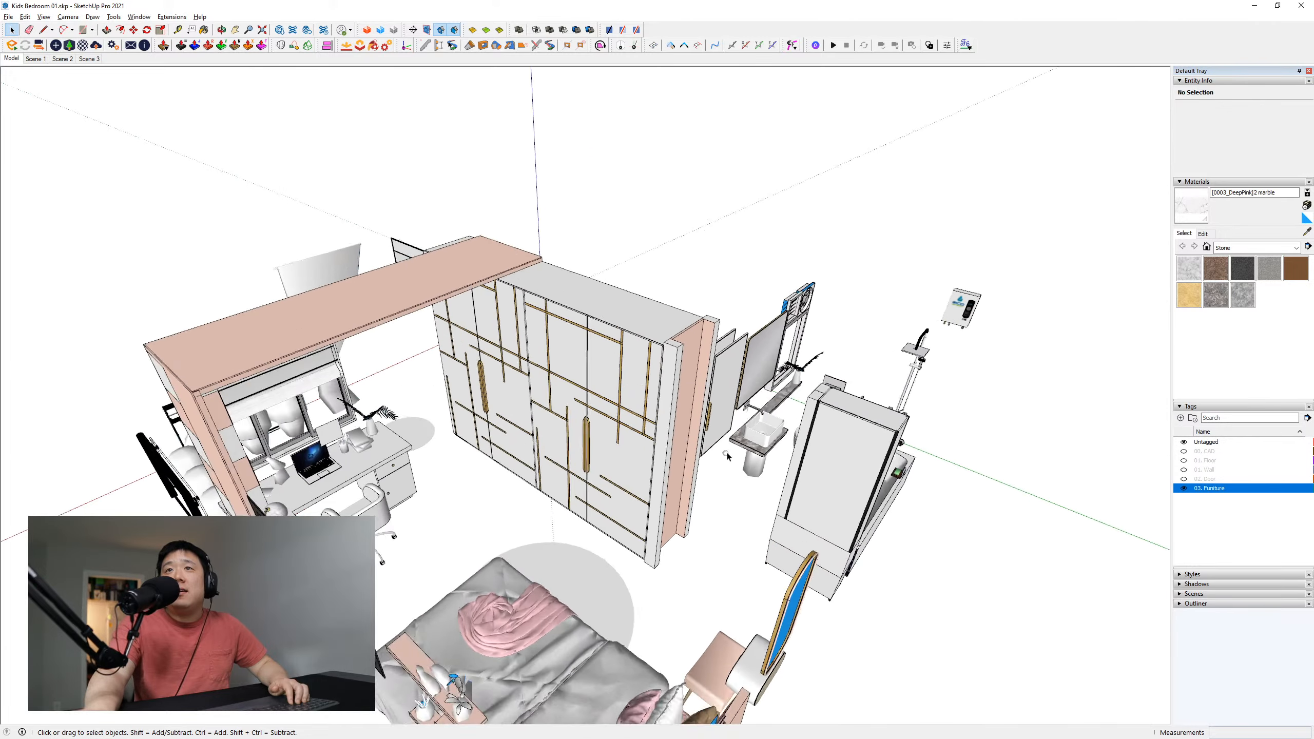
scroll(727, 455, "up", 5)
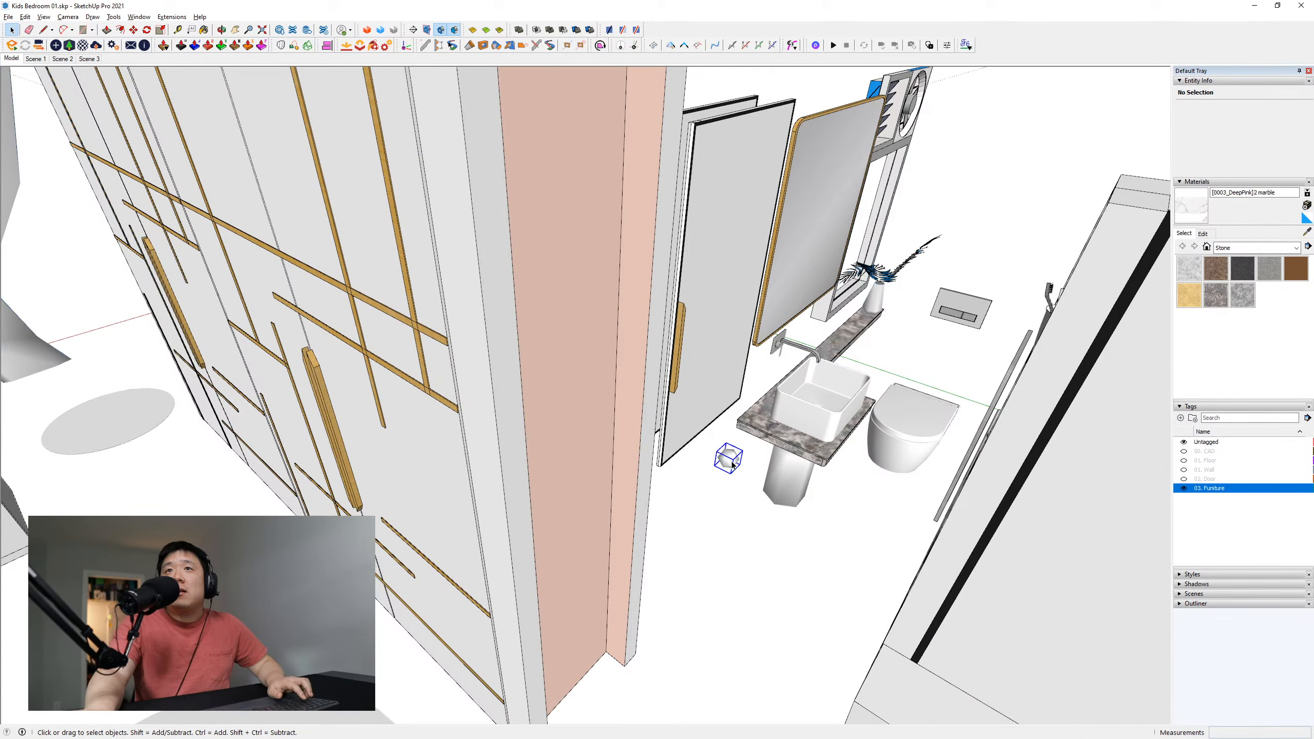
left_click(732, 465)
scroll(733, 460, "down", 5)
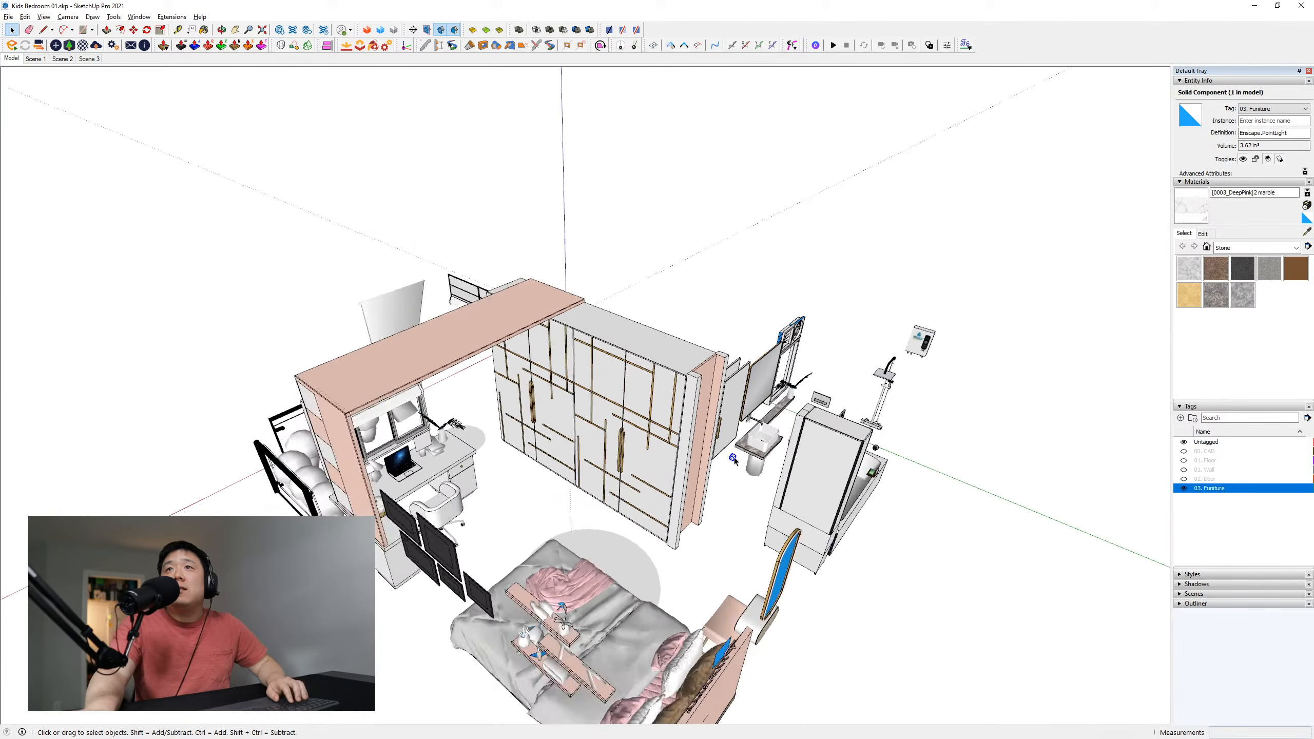
scroll(734, 460, "down", 5)
middle_click_drag(880, 475, 914, 532)
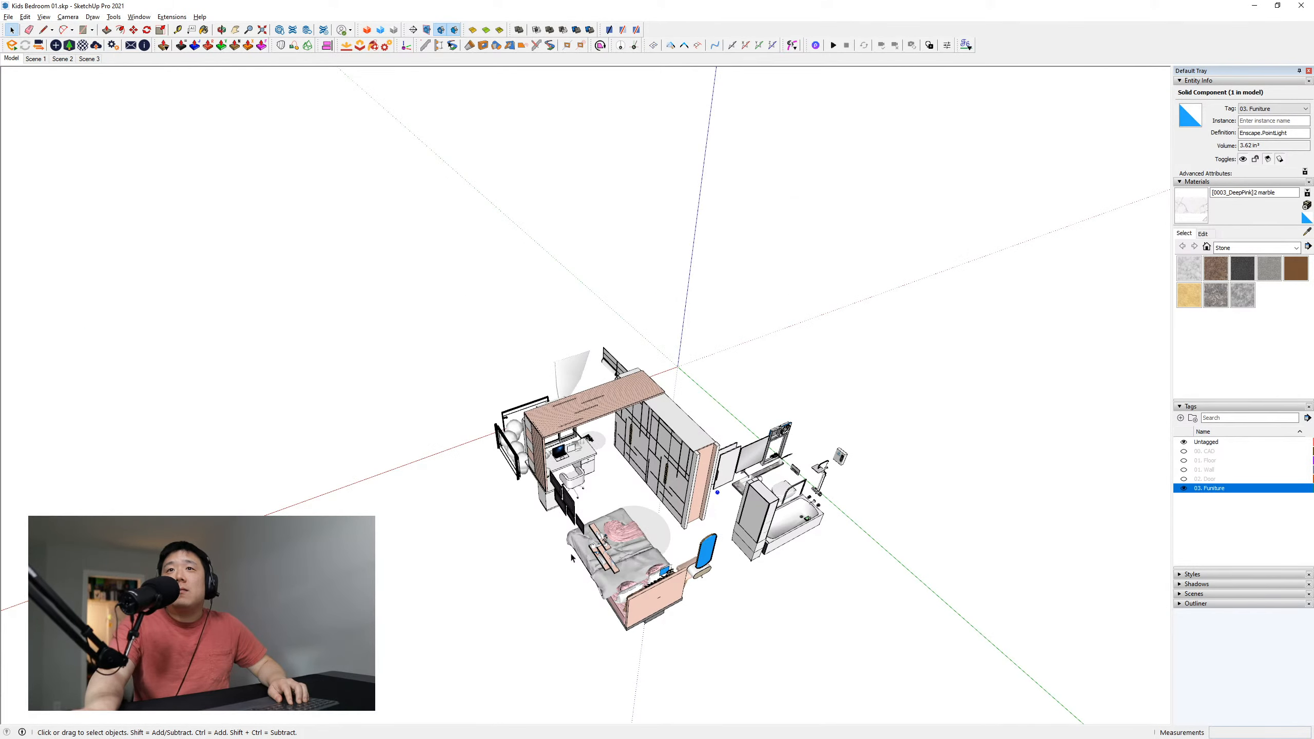
left_click(726, 554)
scroll(669, 535, "up", 4)
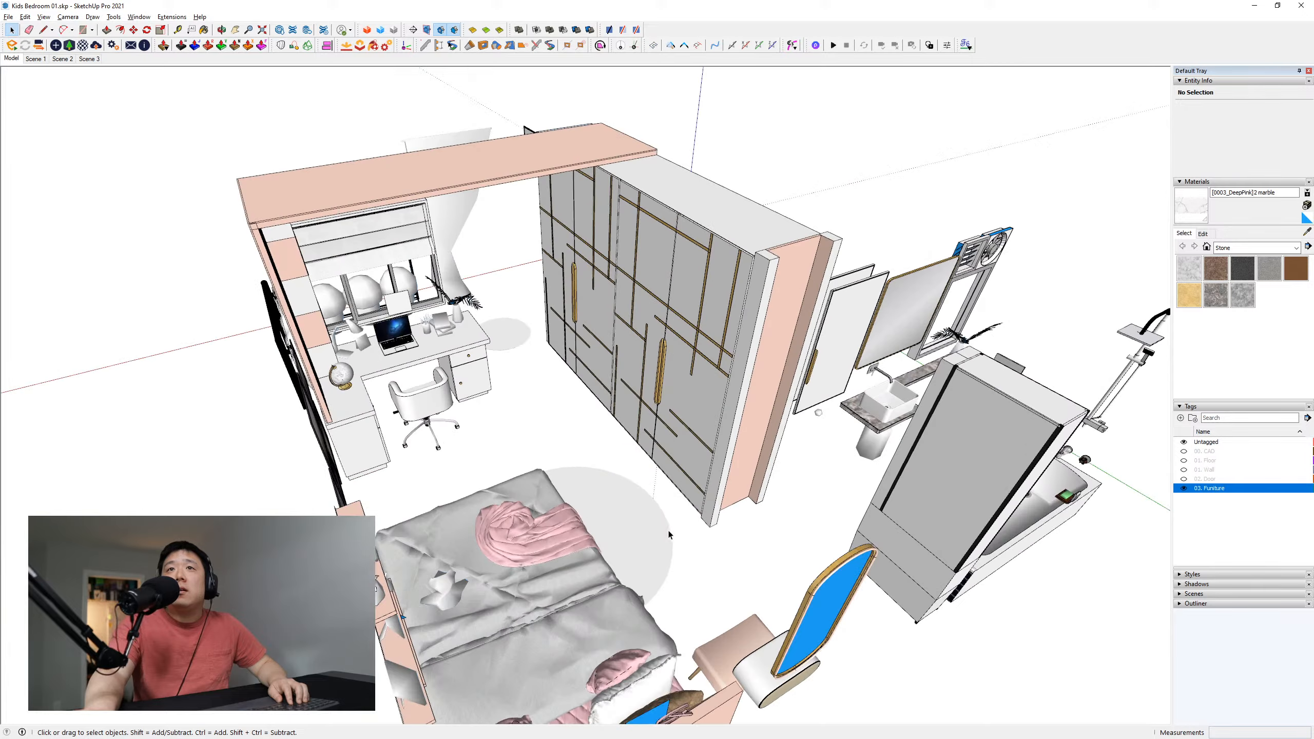
scroll(791, 512, "down", 1)
middle_click_drag(789, 534, 801, 540)
scroll(782, 534, "up", 1)
Unhide the hidden ceiling above the rooms and select its group
key("shift+h")
scroll(729, 413, "down", 6)
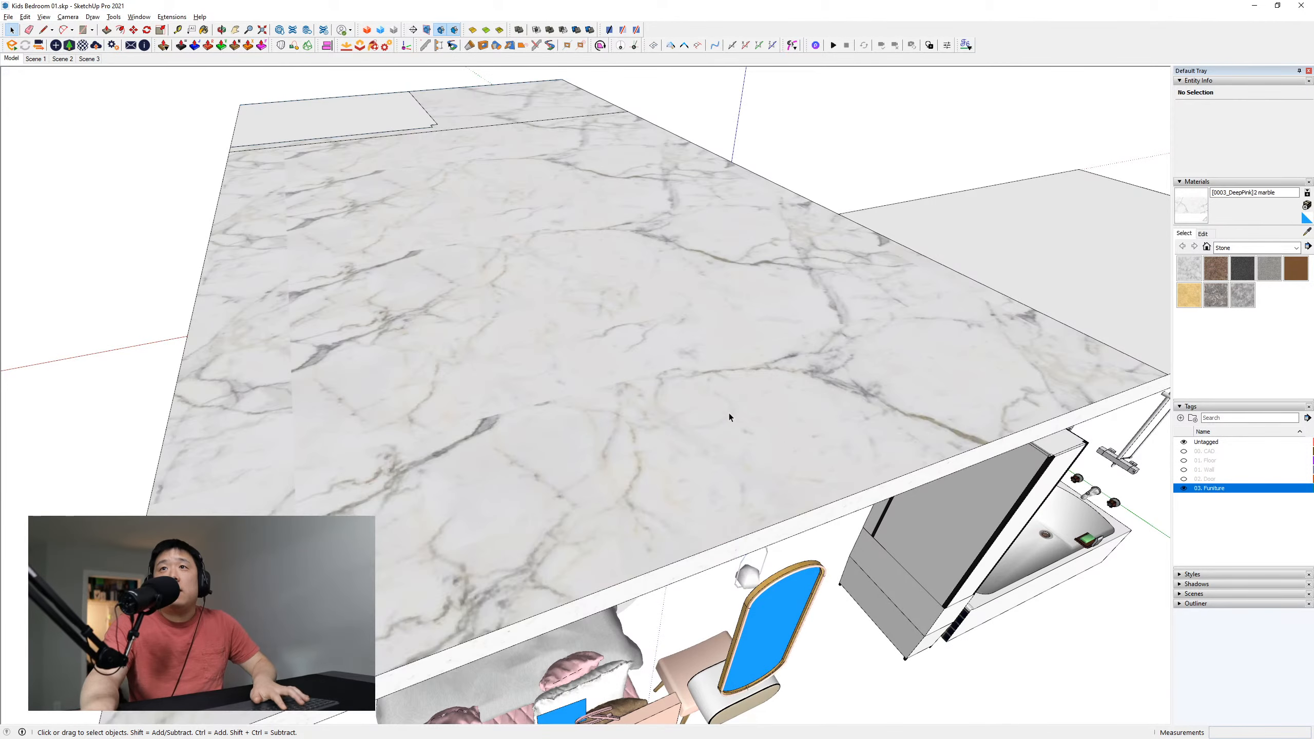
left_click(787, 411)
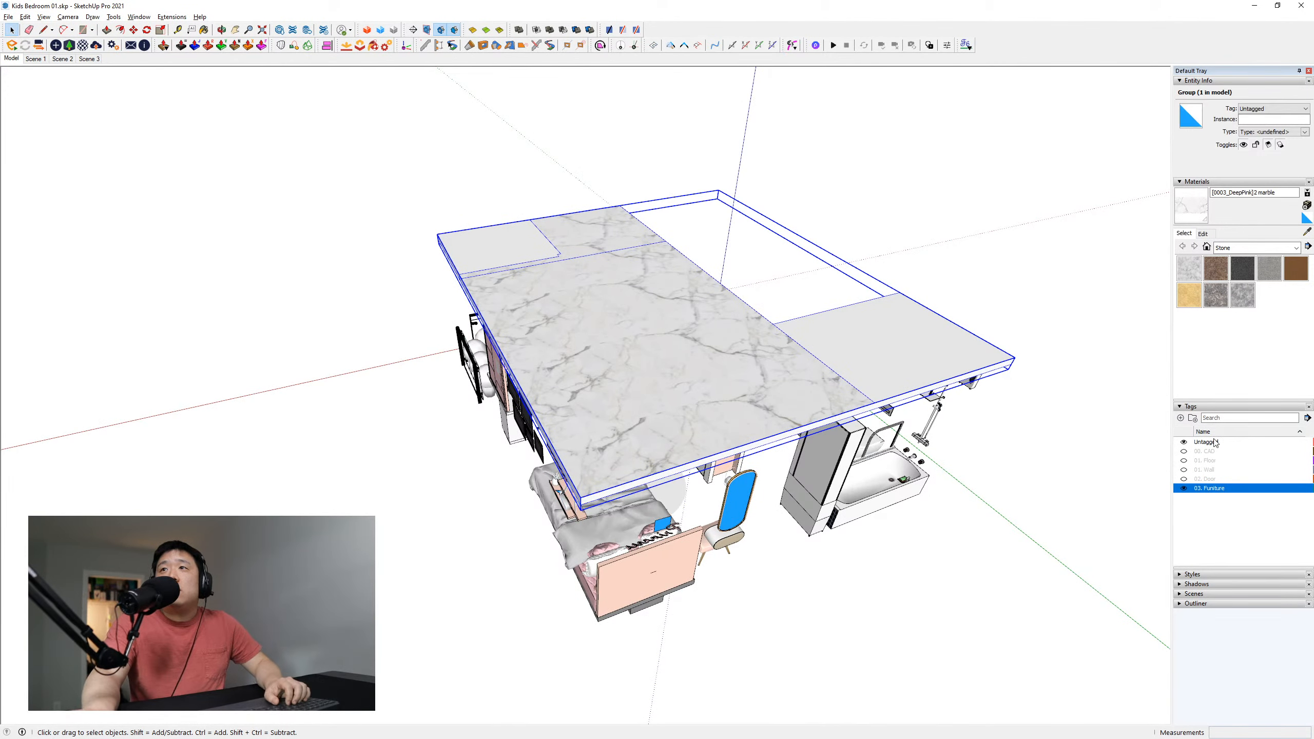
Create a new tag named 01. Ceiling
left_click(1181, 418)
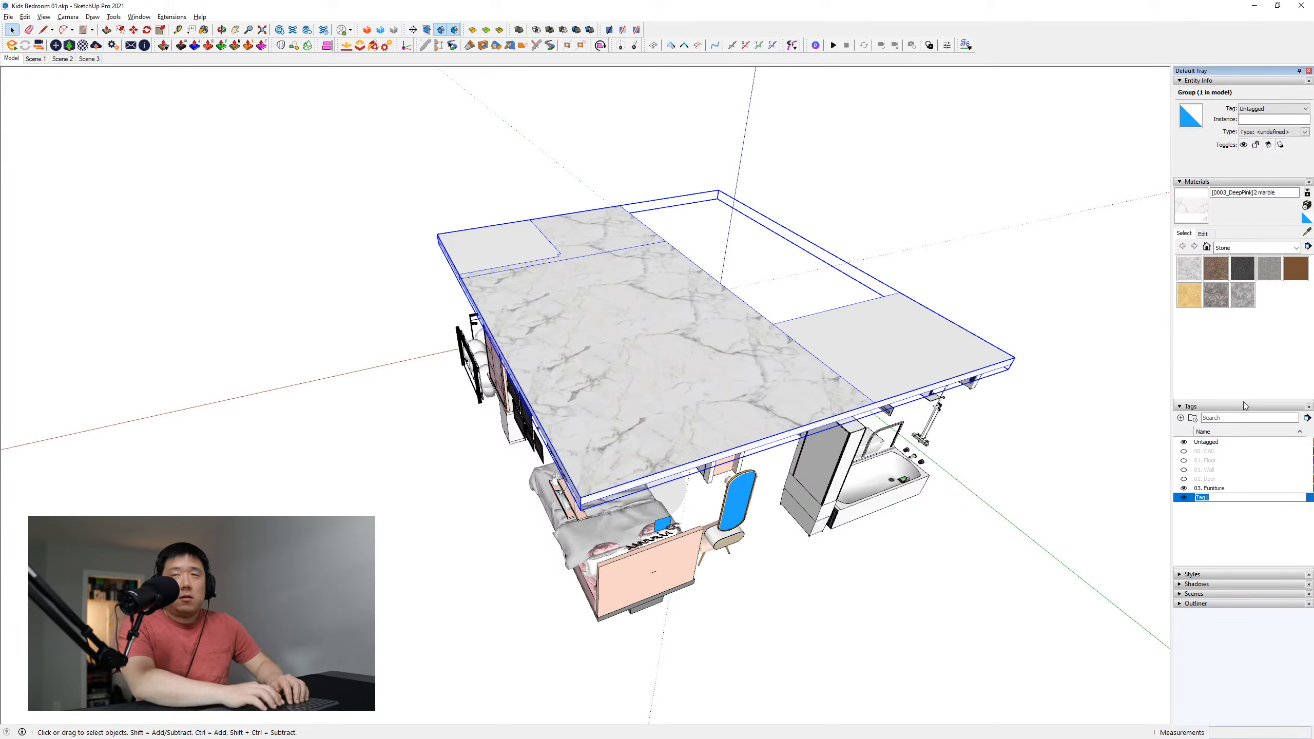
type("01")
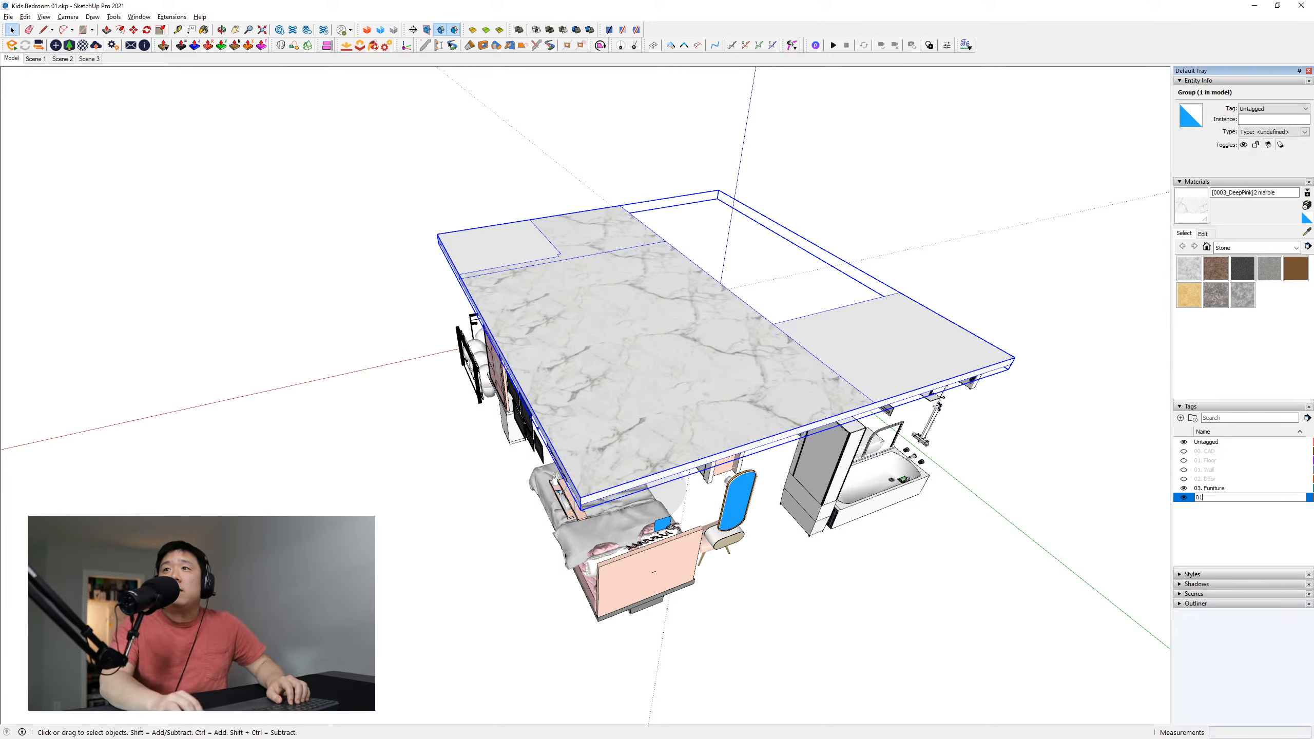
type(". Ce")
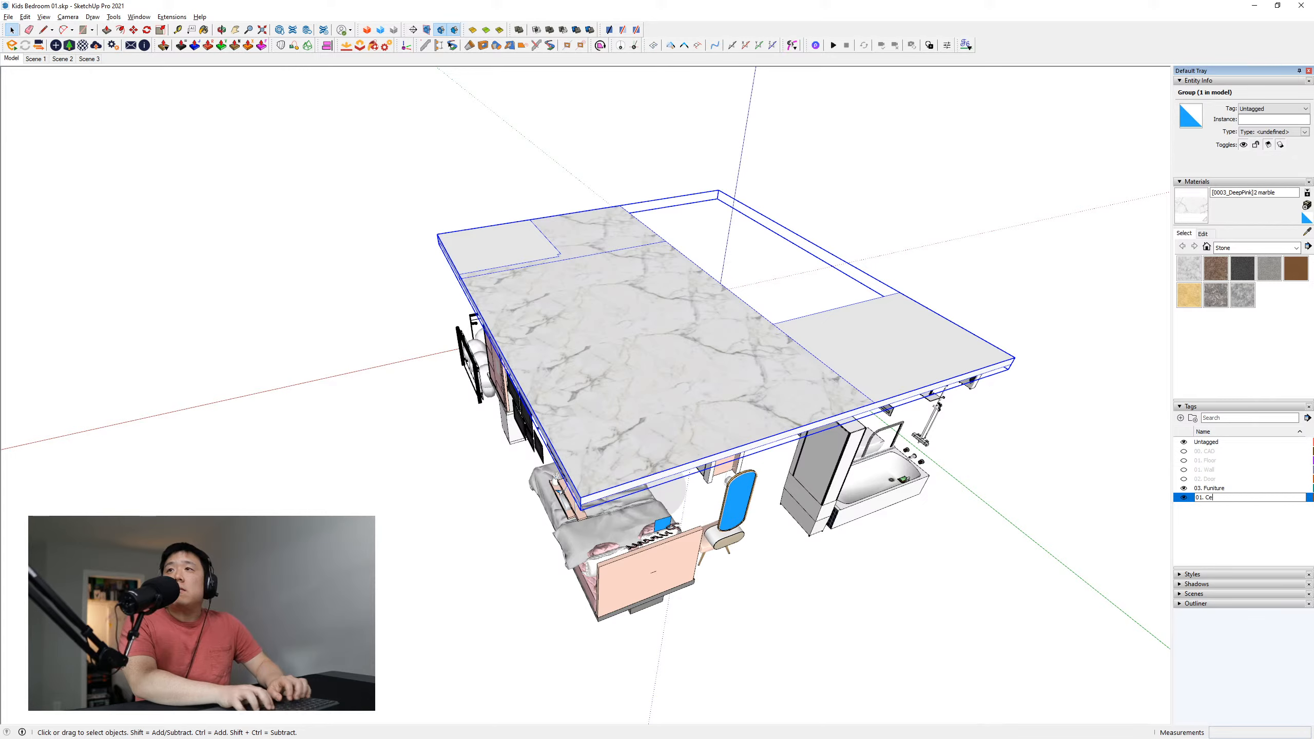
type("iling")
key("Return")
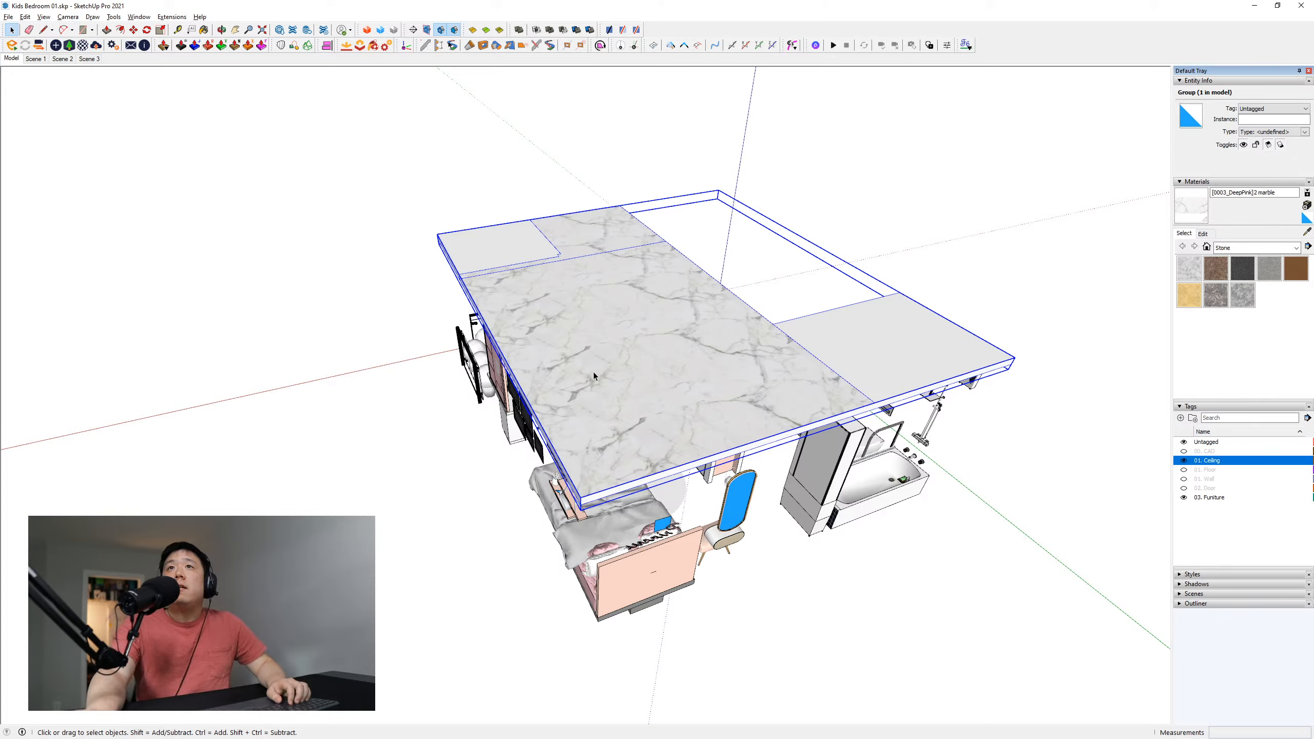
Assign the selected ceiling group to the 01. Ceiling tag and clear the selection
left_click(1273, 108)
left_click(1267, 131)
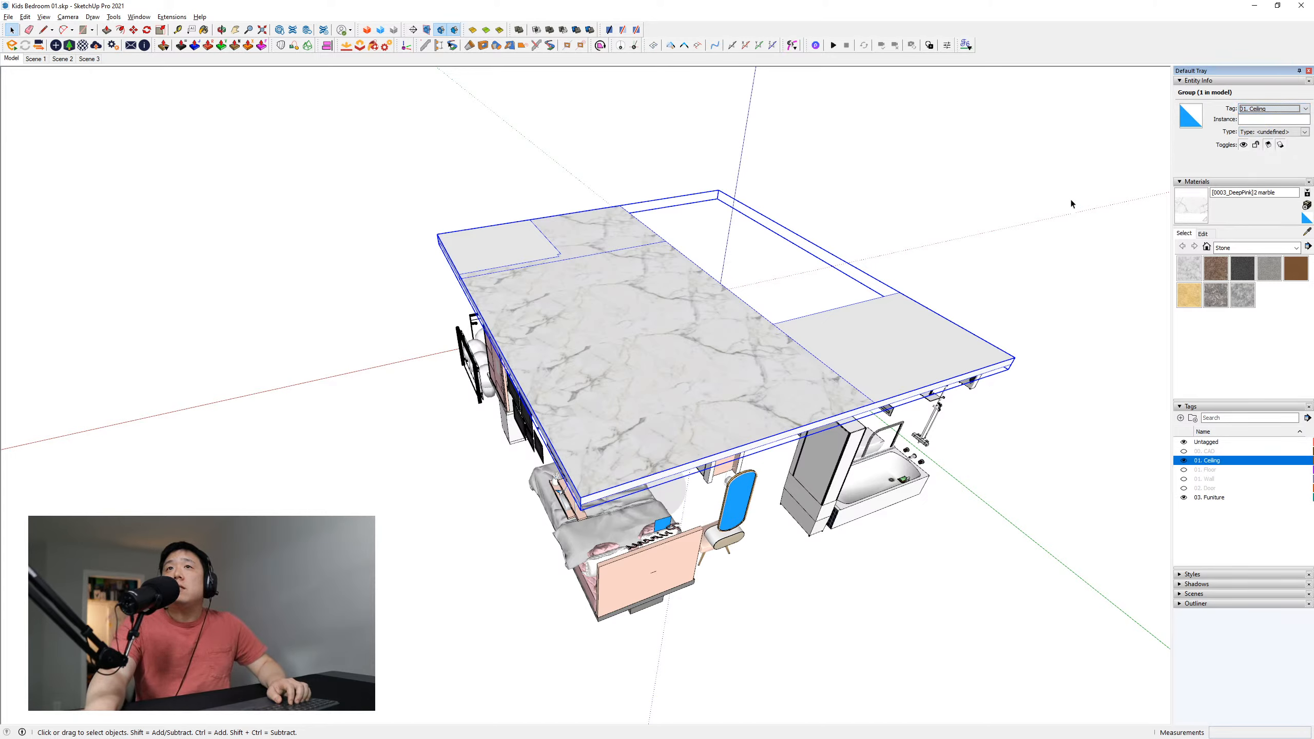
left_click(1070, 197)
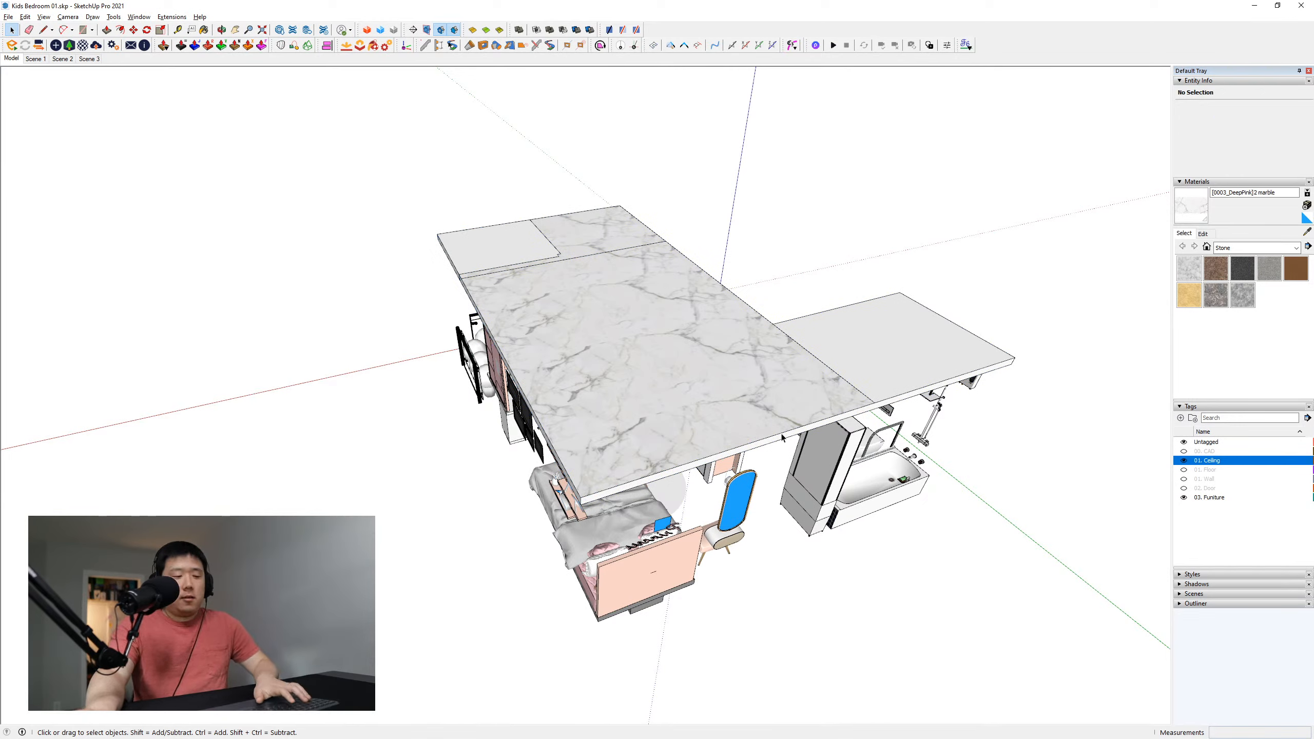
Make the 00. CAD, 01. Floor, 01. Wall and 02. Door tags visible
left_click(1197, 471, "shift")
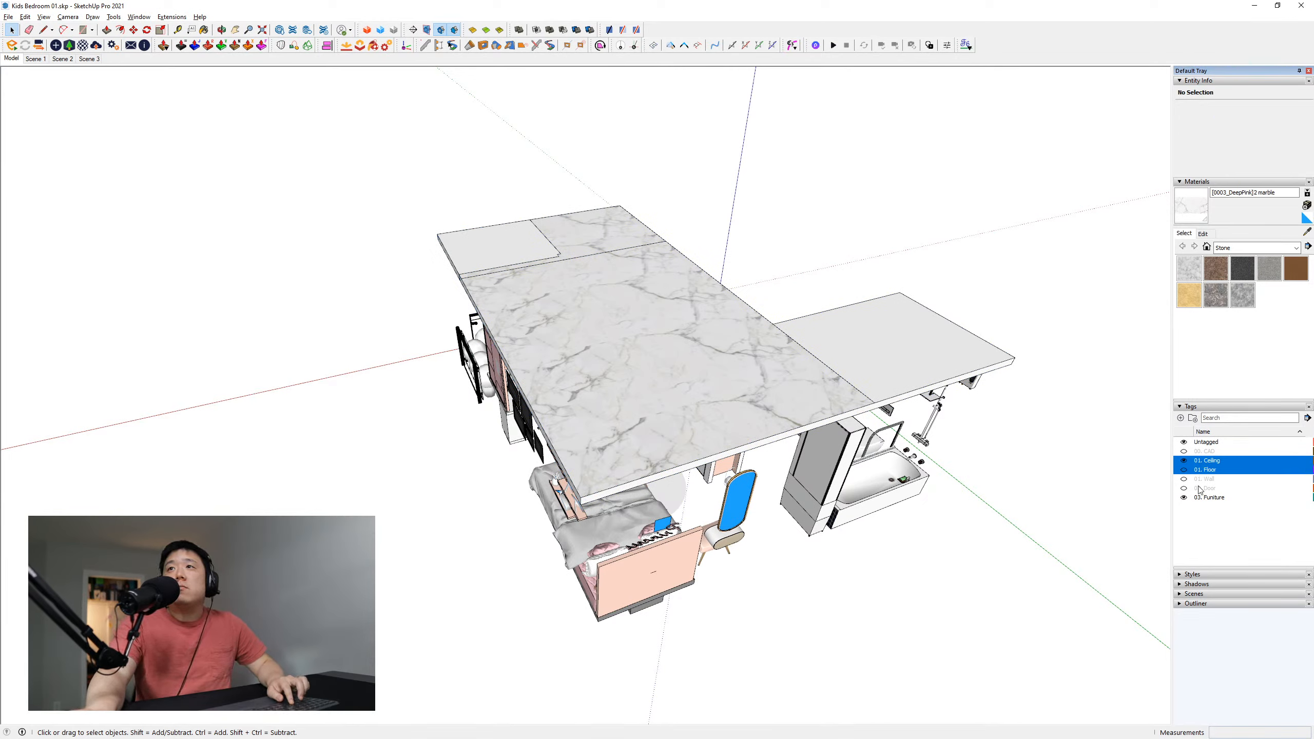
left_click(1201, 488)
left_click(1205, 469, "shift")
left_click(1184, 479)
left_click(1192, 451)
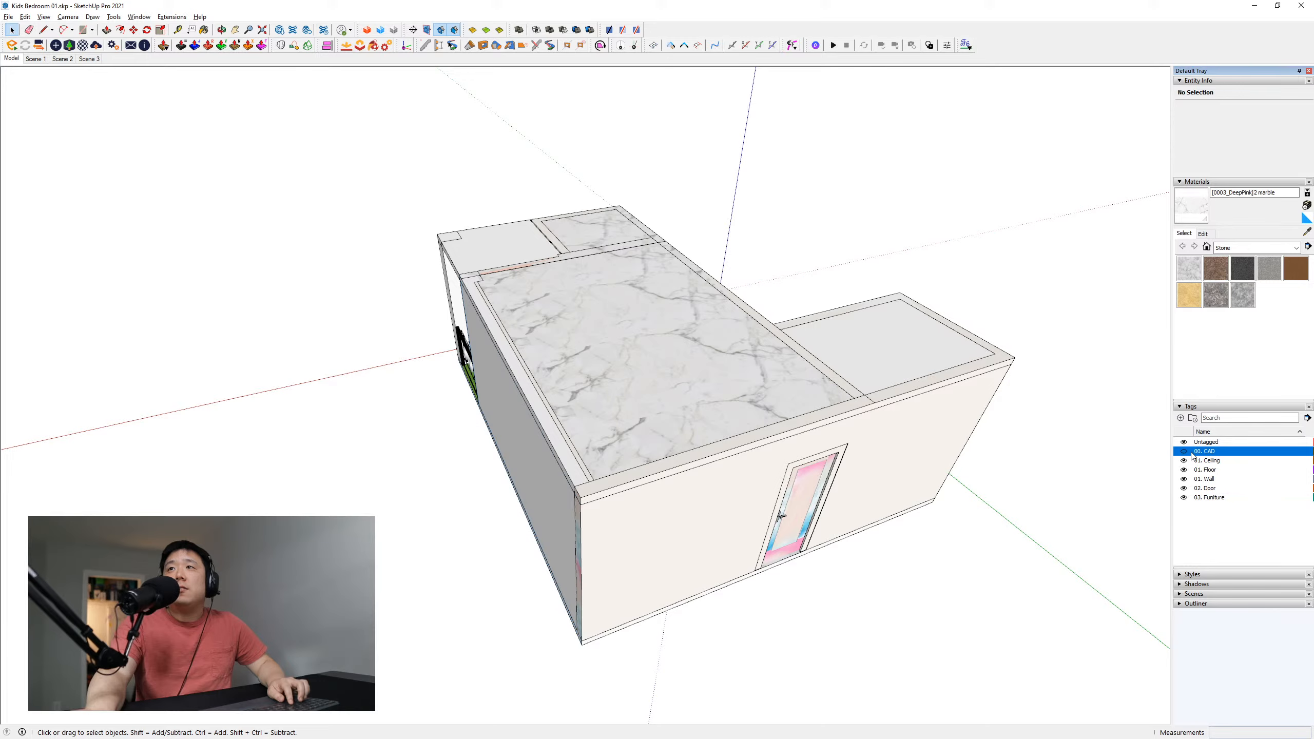
Update the Model scene with the ceiling object unhidden and the 01. Ceiling tag switched off
left_click(13, 60)
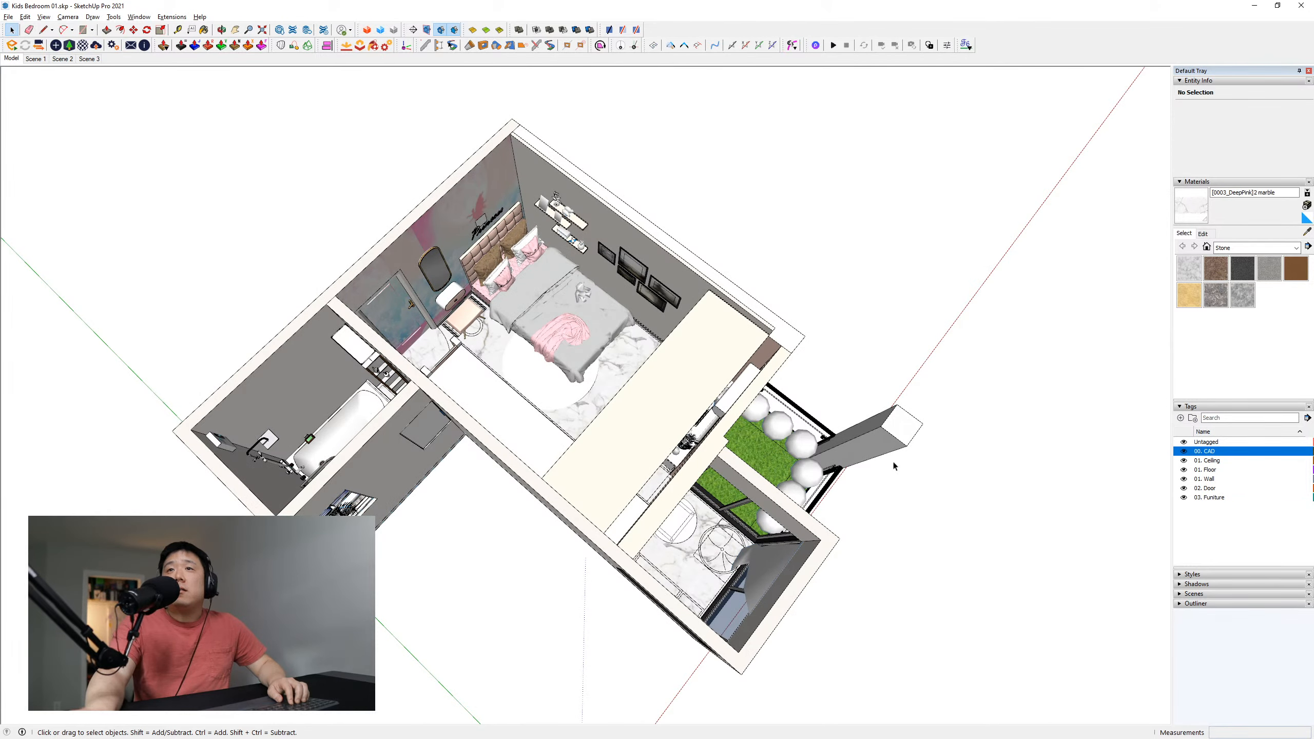
key("shift+h")
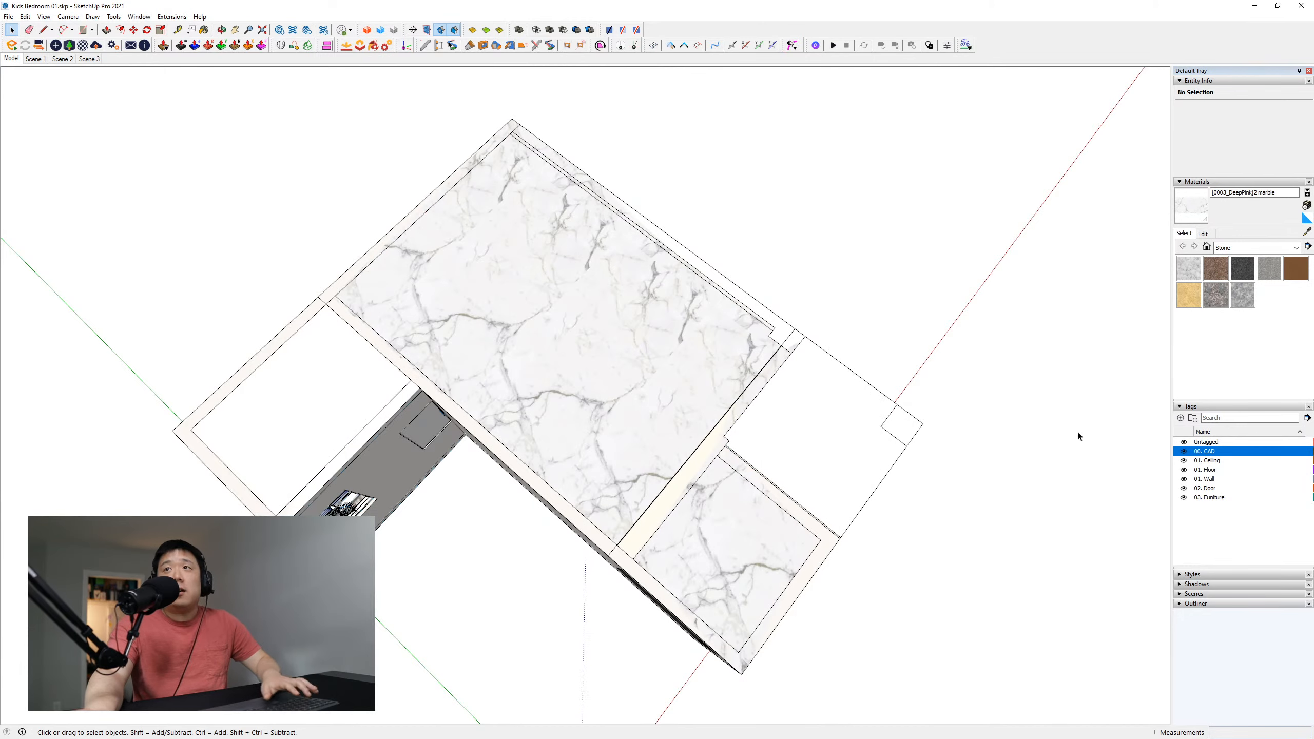
left_click(1184, 461)
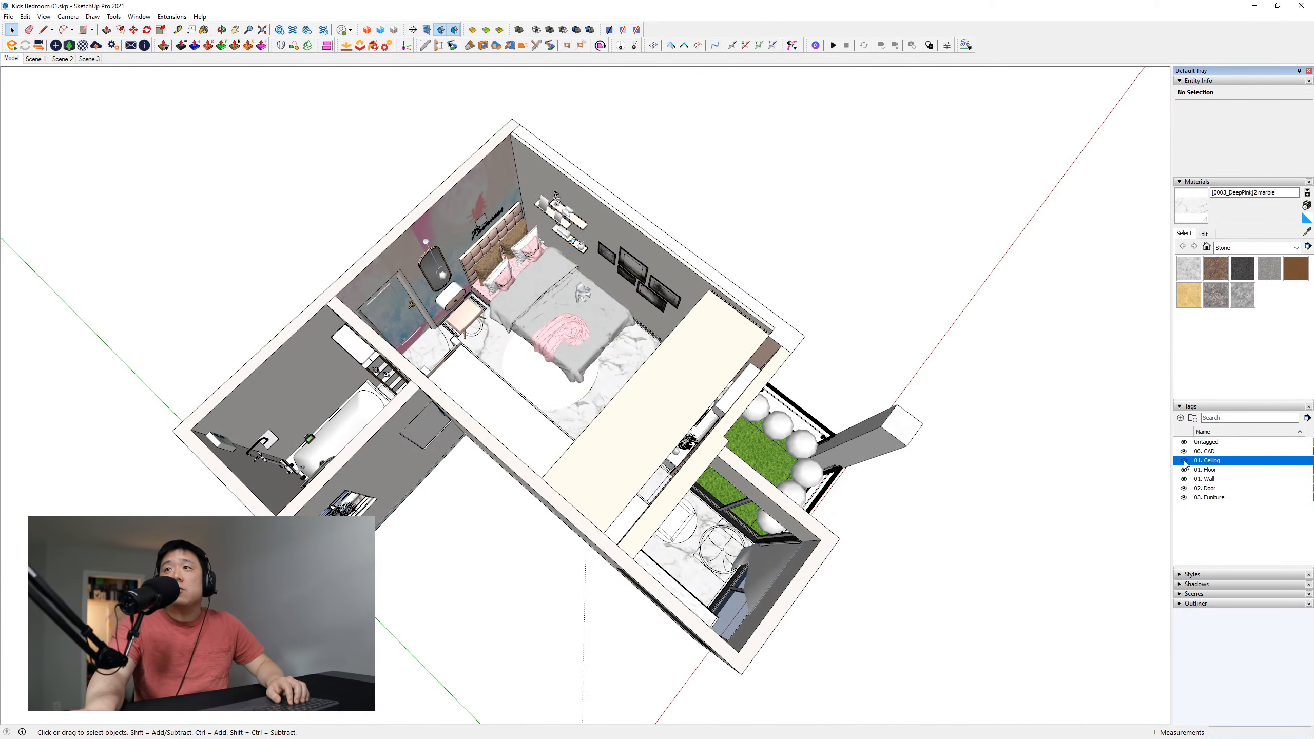
right_click(14, 58)
left_click(36, 103)
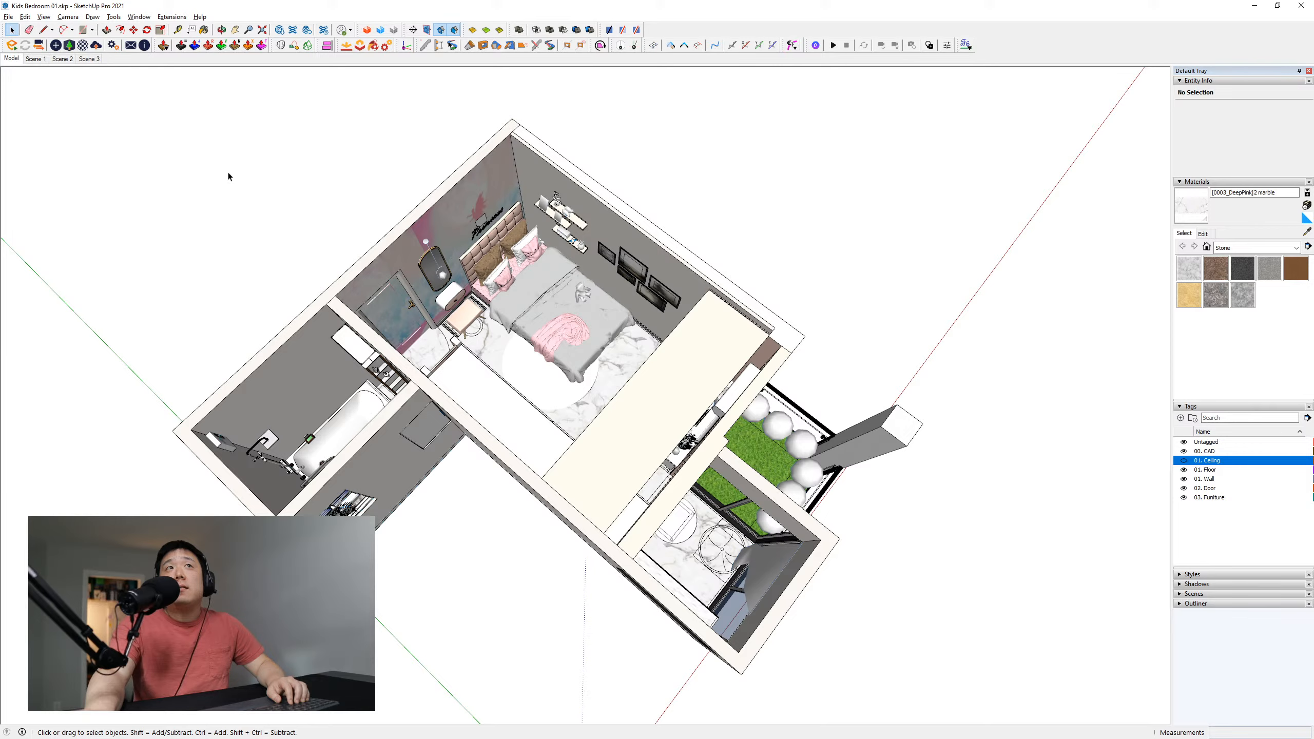
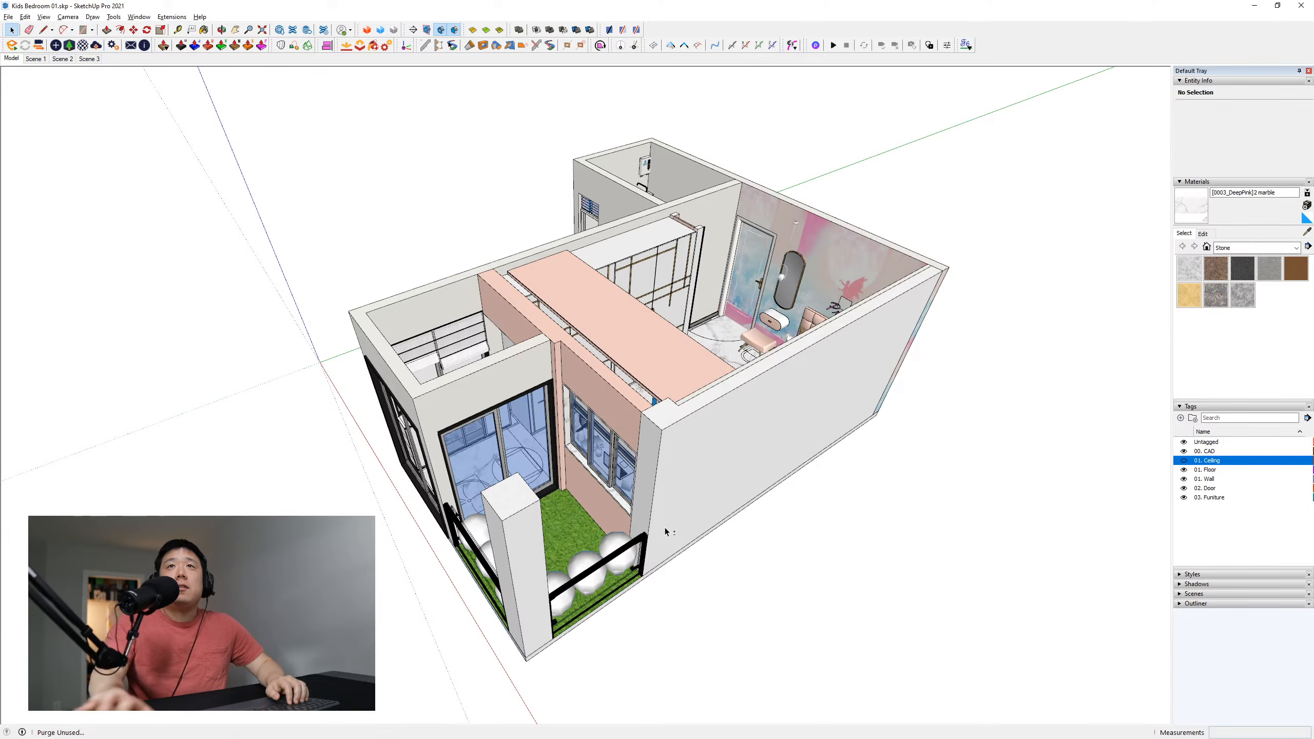
Switch to Scene 1, launch the Enscape render view and close its help pane
left_click(35, 59)
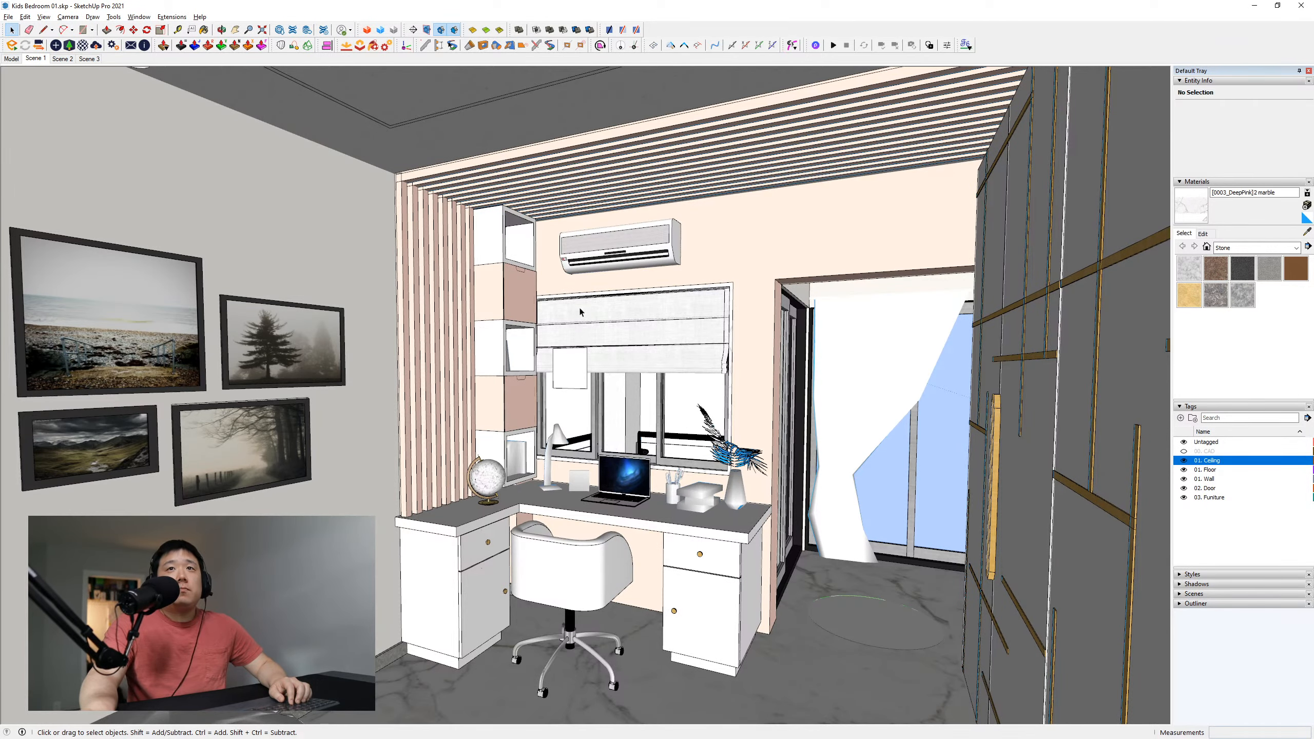
left_click(16, 48)
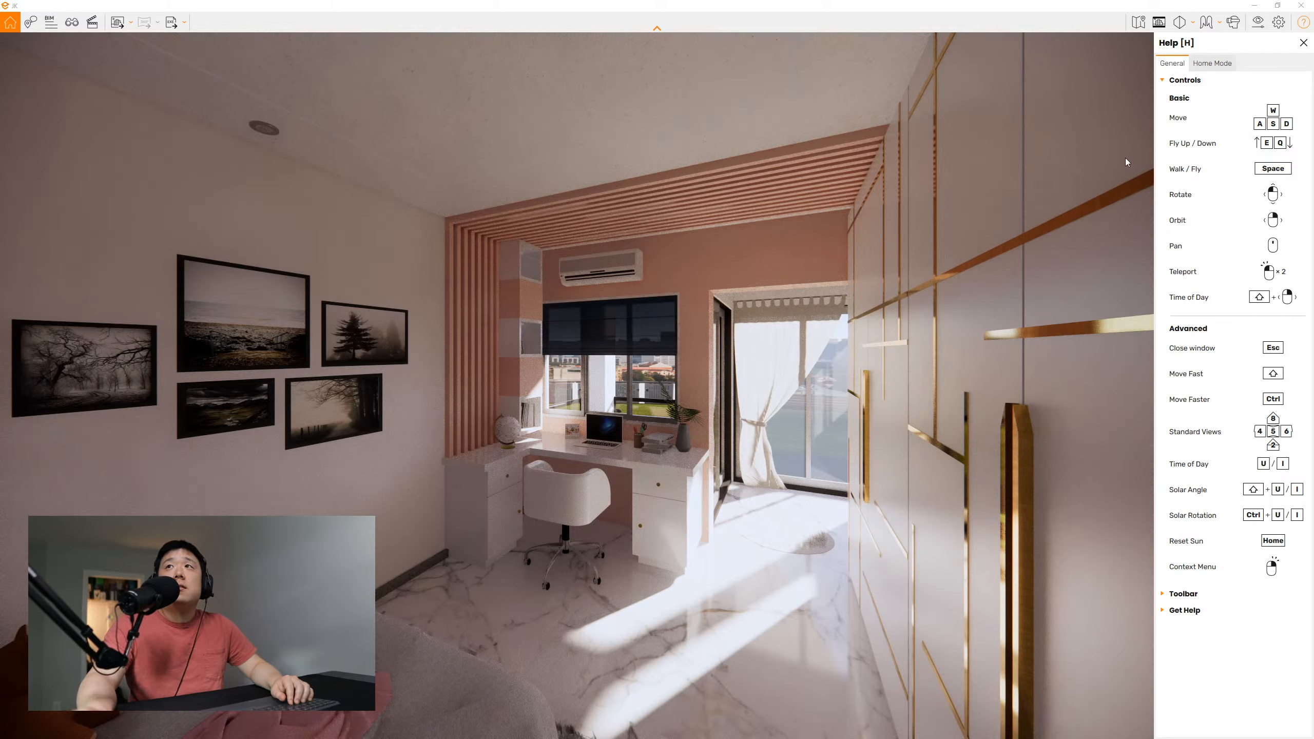
left_click(1304, 44)
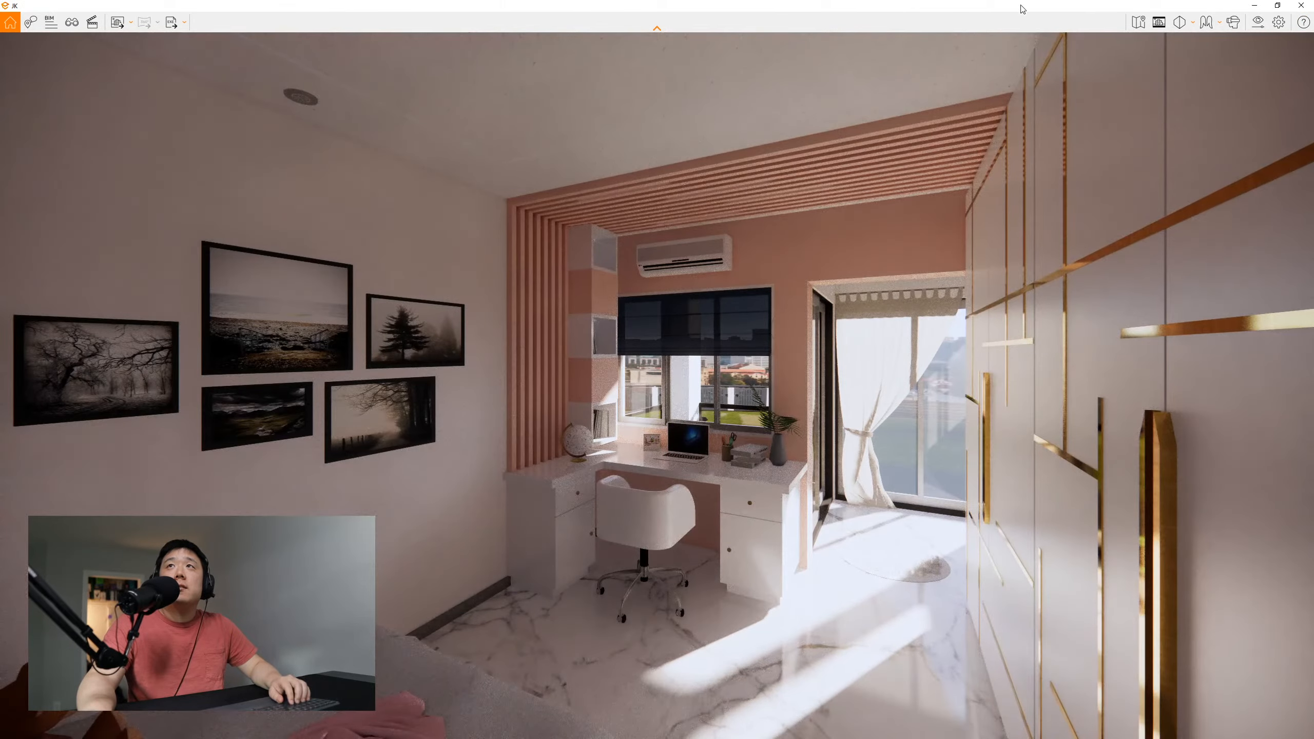
Arrange the Enscape and SketchUp windows side by side and dismiss the export error message
mouse_move(1023, 9)
left_mouse_down()
mouse_move(1164, 64)
mouse_move(1268, 220)
mouse_move(1312, 234)
left_mouse_up()
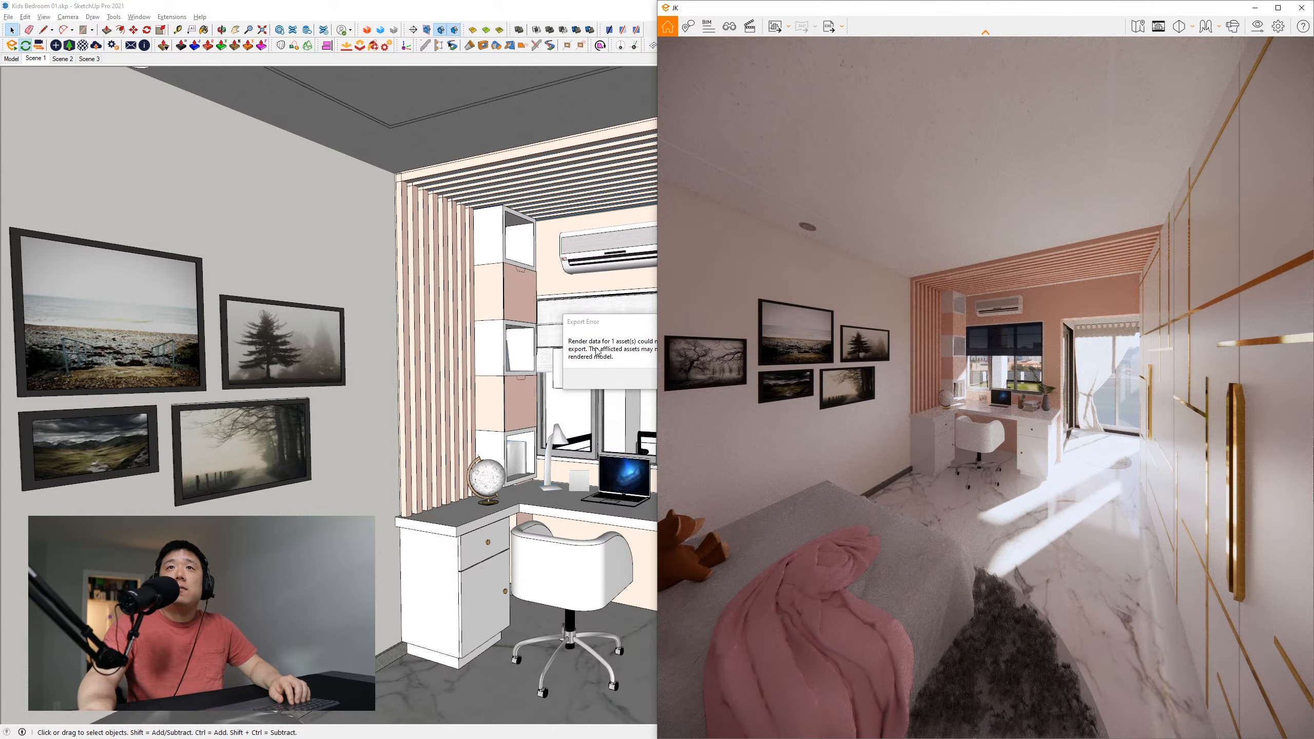
left_click(653, 382)
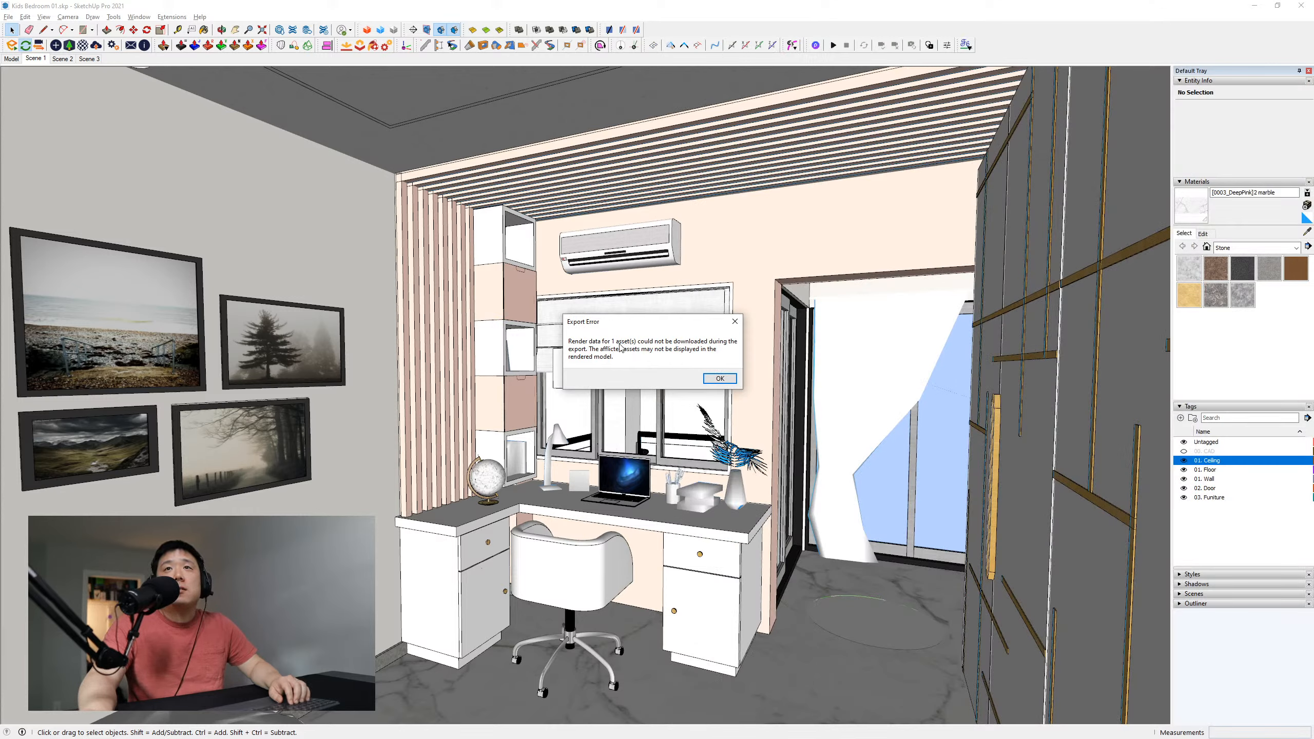
left_click(719, 378)
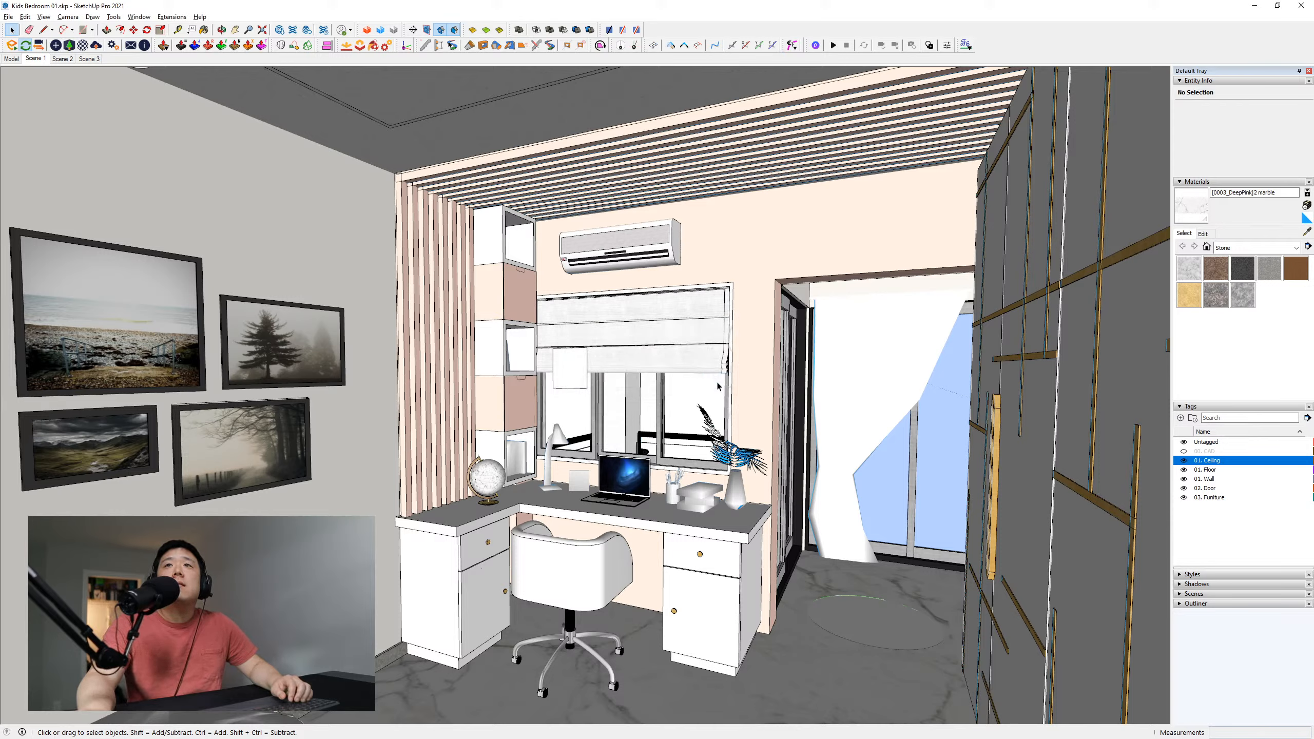
double_click(474, 9)
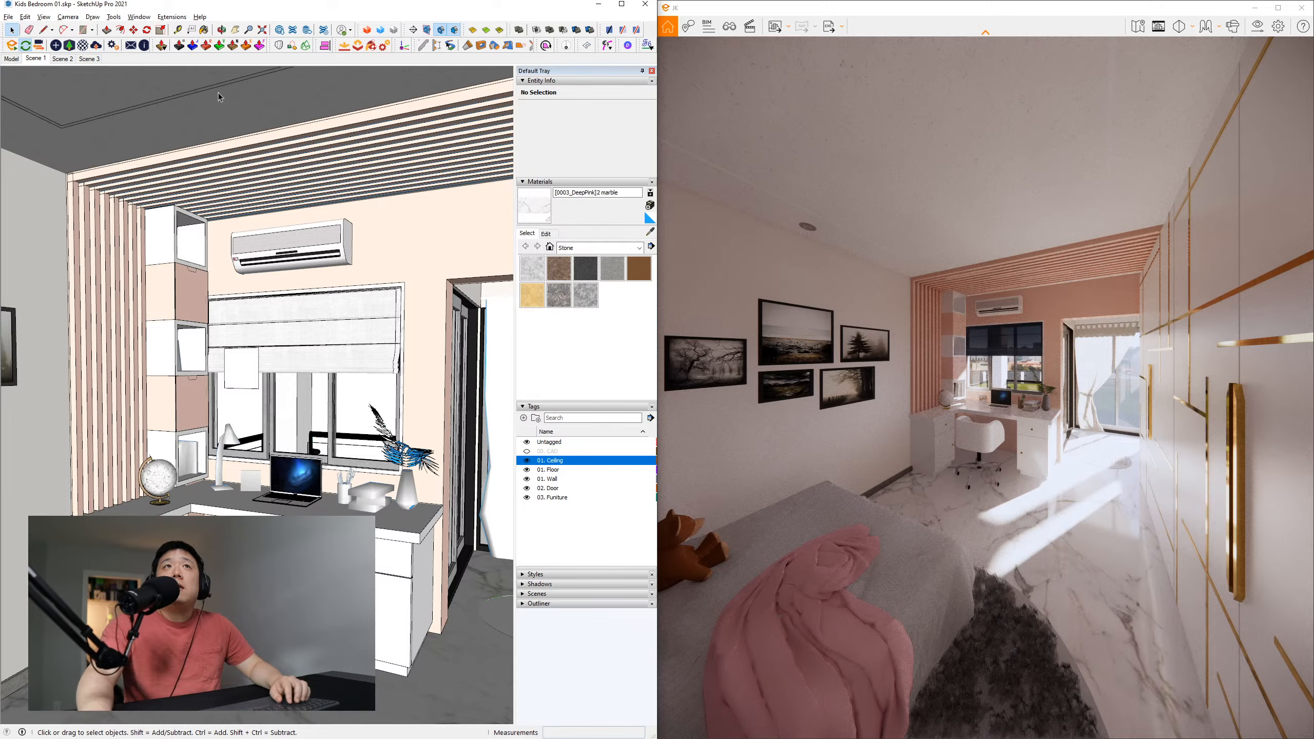
Synchronize the Enscape view with the SketchUp camera and test it by moving around the desk area
left_click(40, 48)
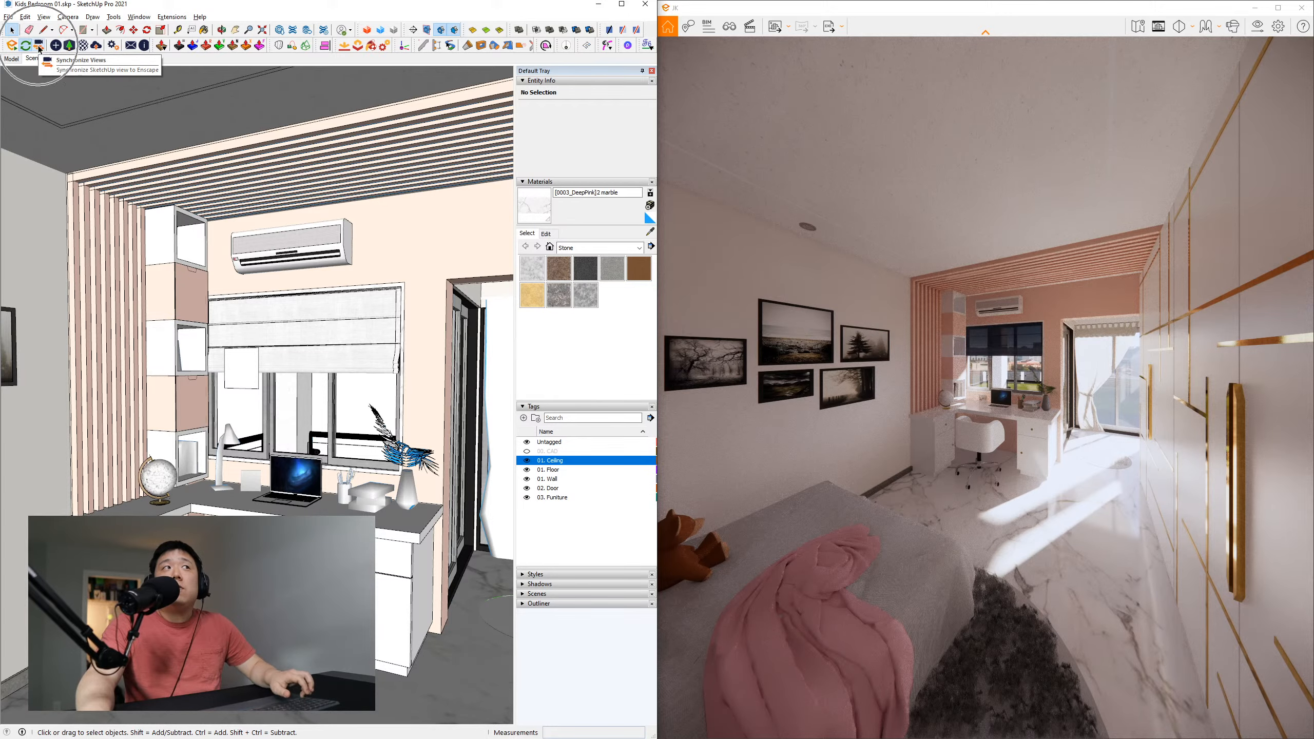
left_click(40, 48)
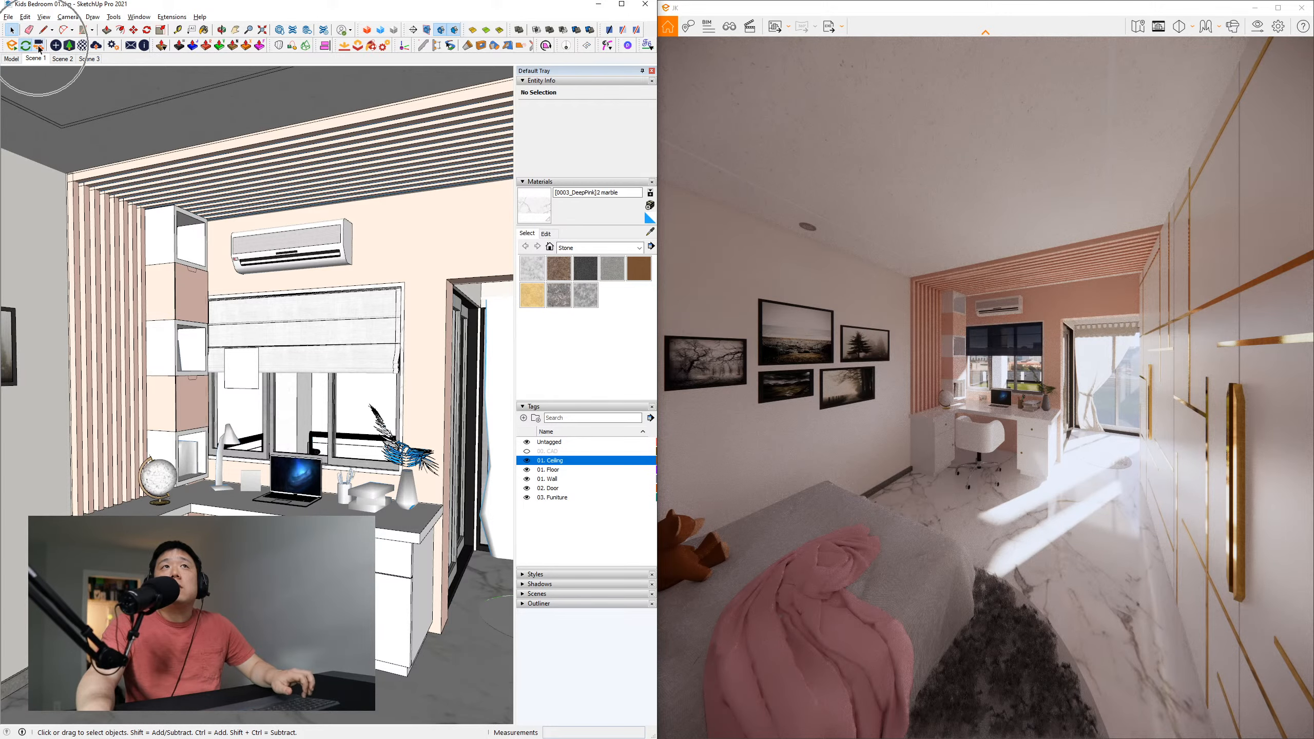
middle_click_drag(394, 417, 350, 435)
scroll(350, 435, "down", 6)
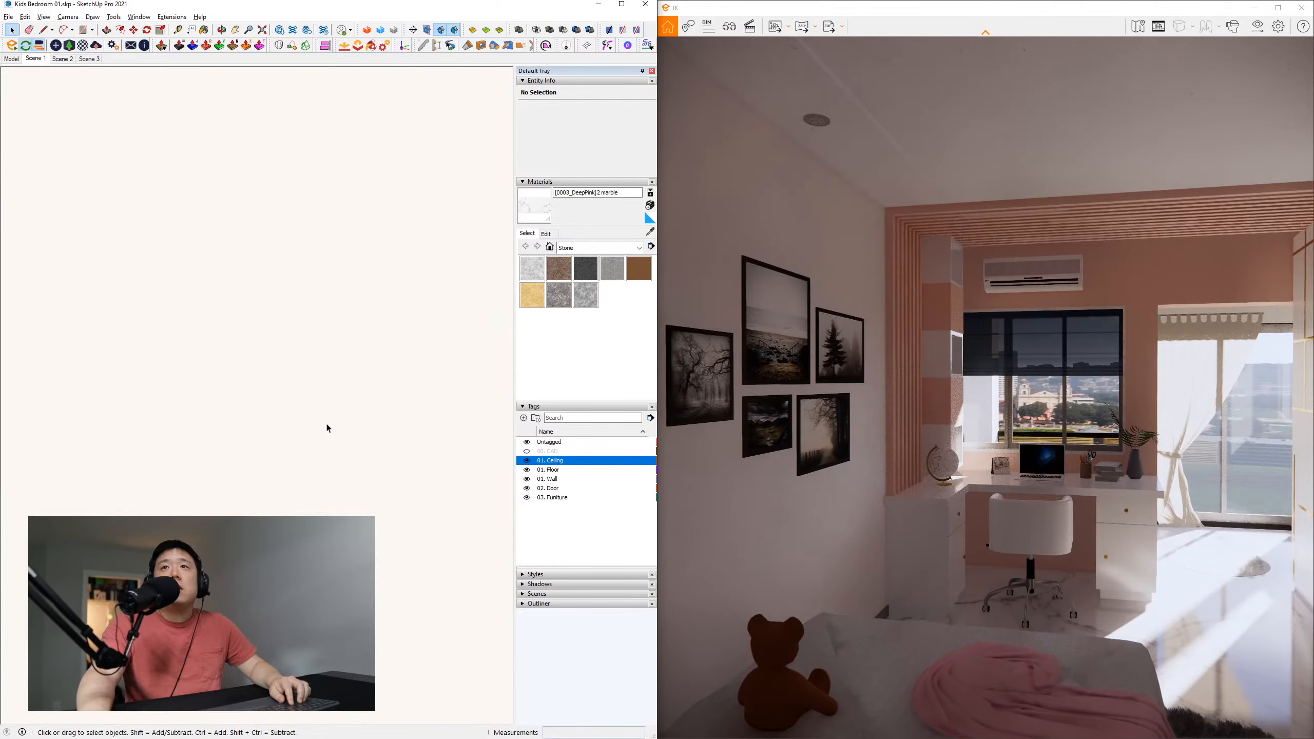
scroll(328, 429, "up", 7)
Compare the Model scene, Scene 1 and Scene 2 with their synchronized Enscape renders
left_click(11, 58)
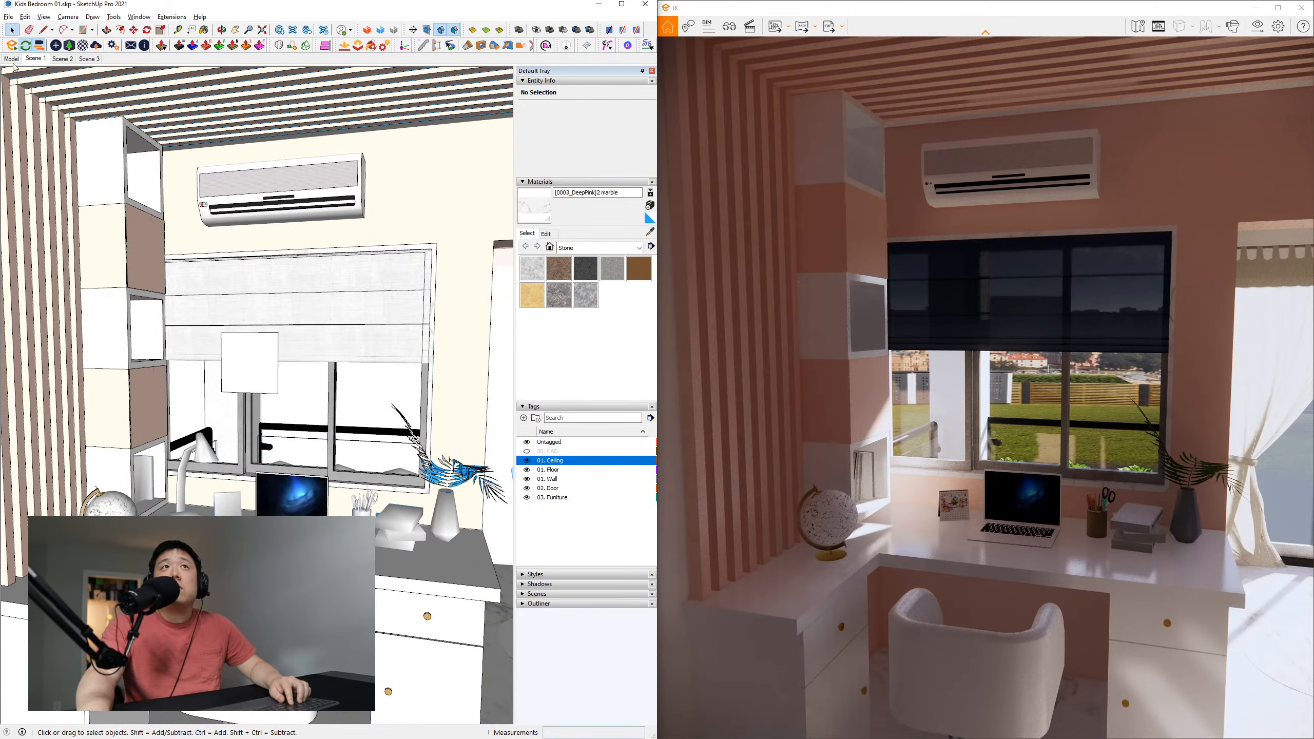
left_click(11, 59)
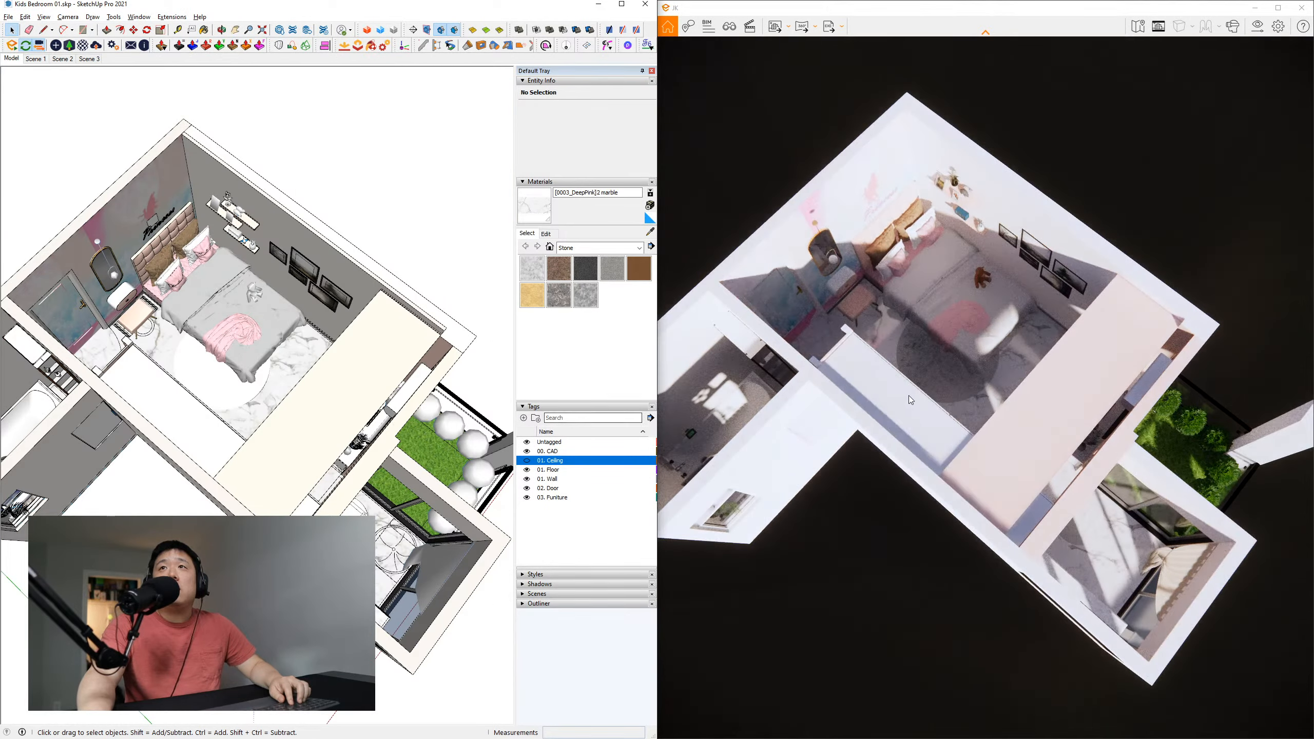
key("Page_Down")
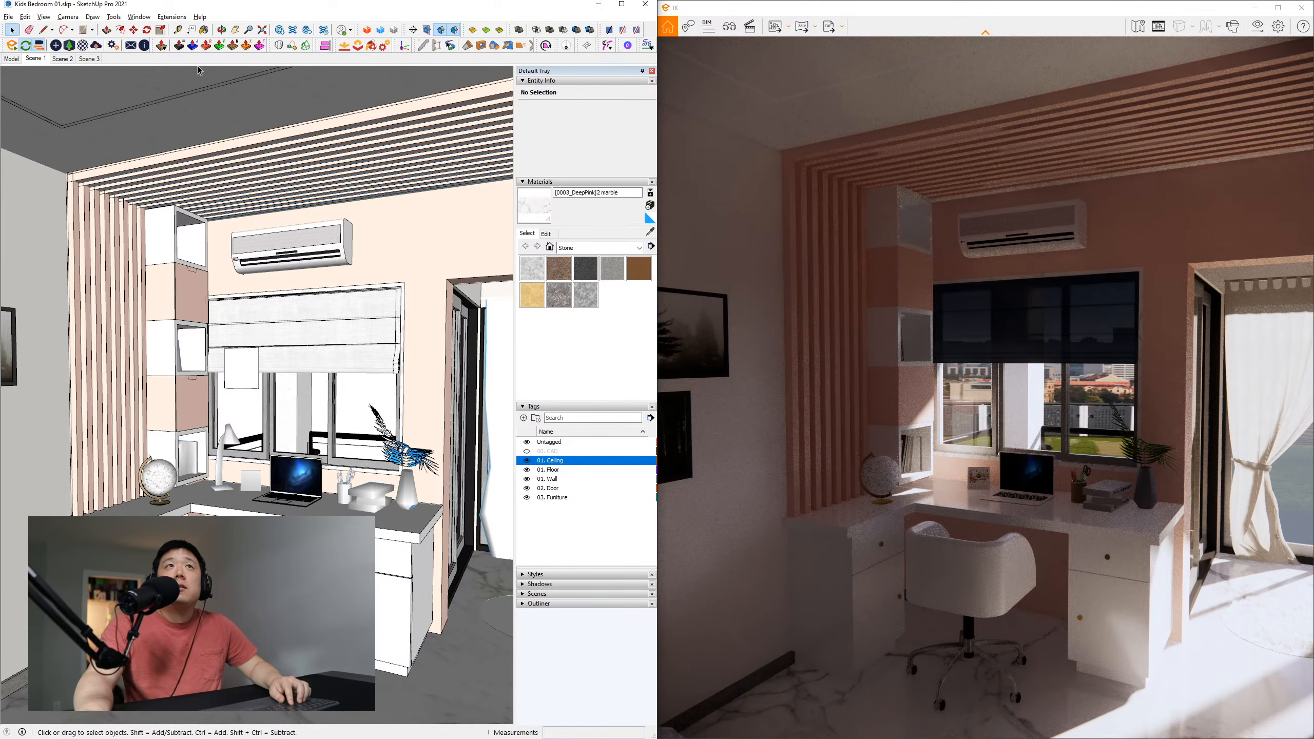
left_click(47, 60)
left_click(73, 62)
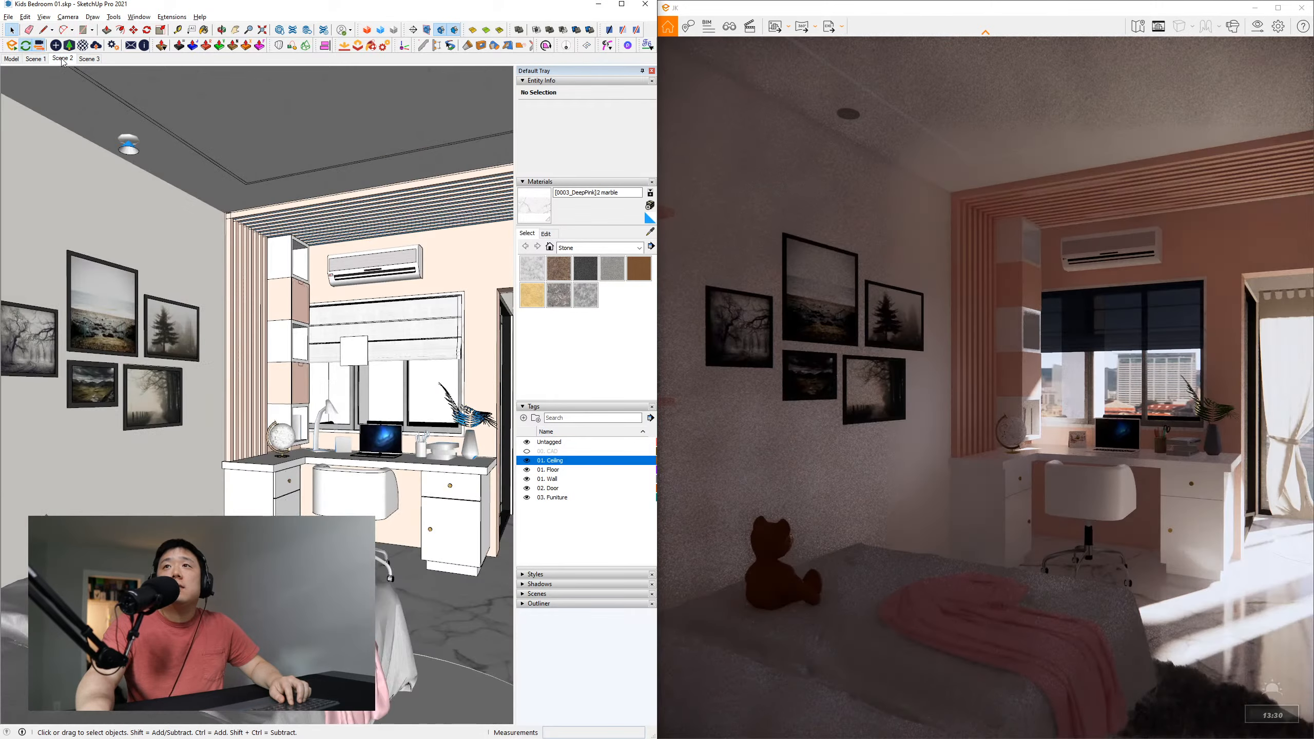
Switch to Scene 3 and turn off view synchronization between SketchUp and Enscape
left_click(87, 62)
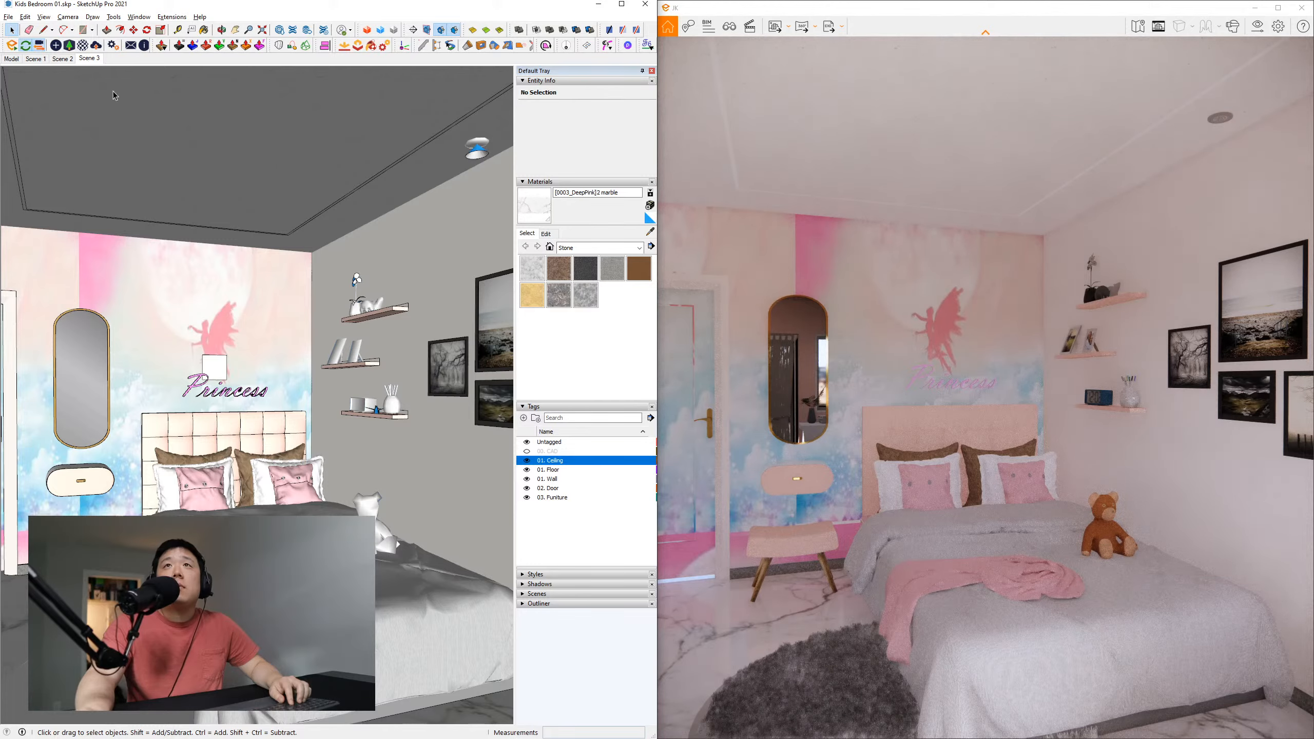
key("ctrl")
key("ctrl")
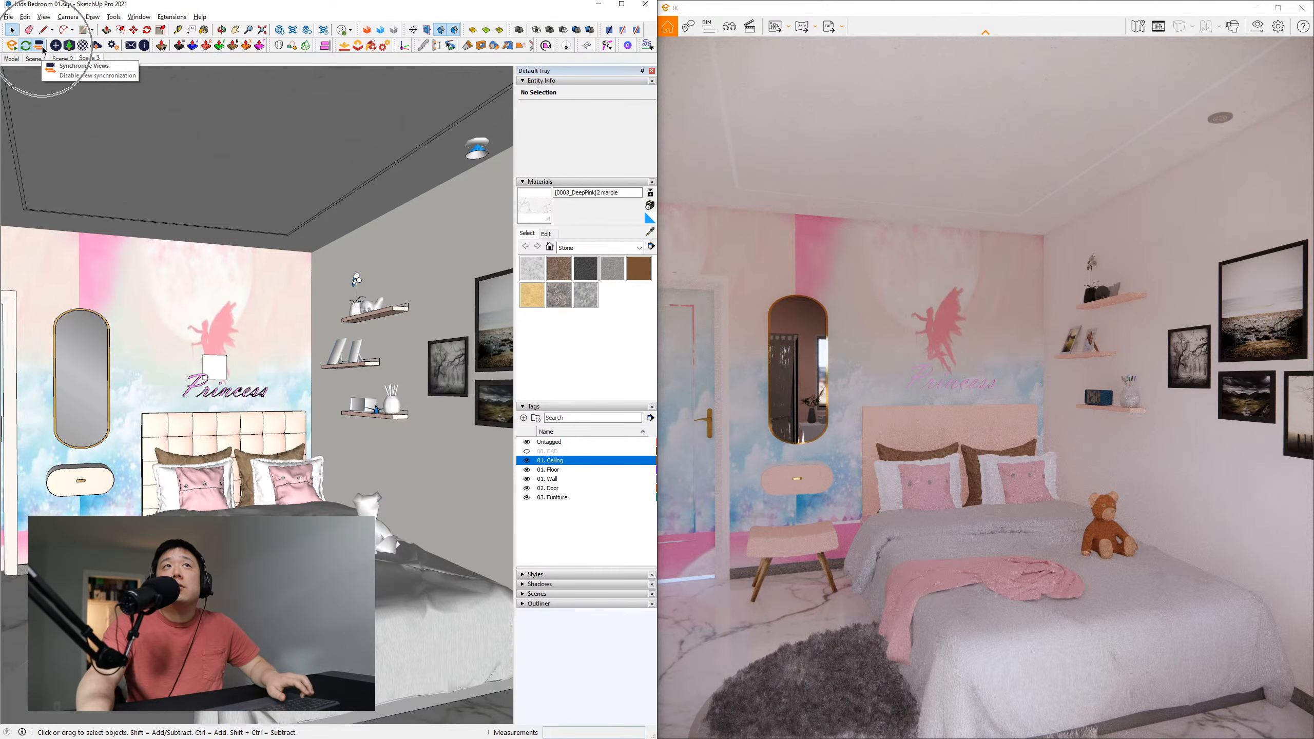
left_click(43, 47)
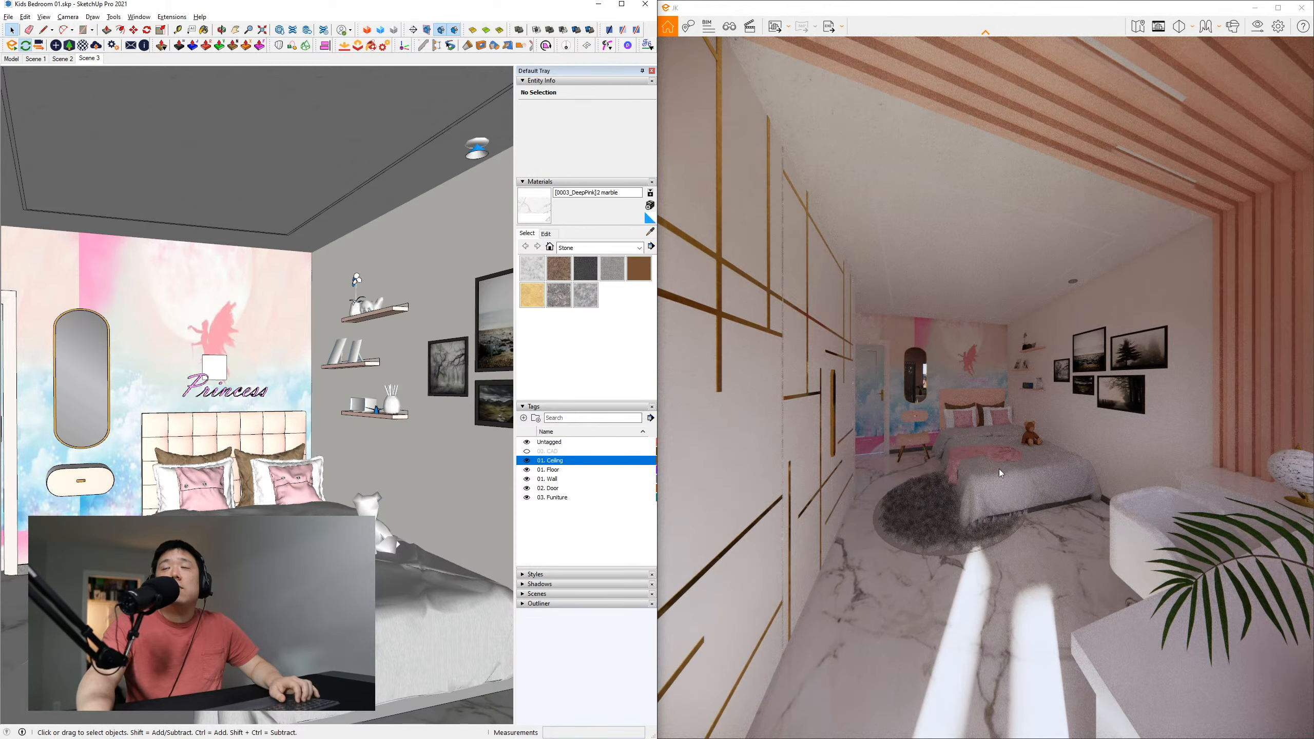
Move through the Enscape render toward the bed and rug, and reframe the bed in the SketchUp view
scroll(994, 485, "up", 3)
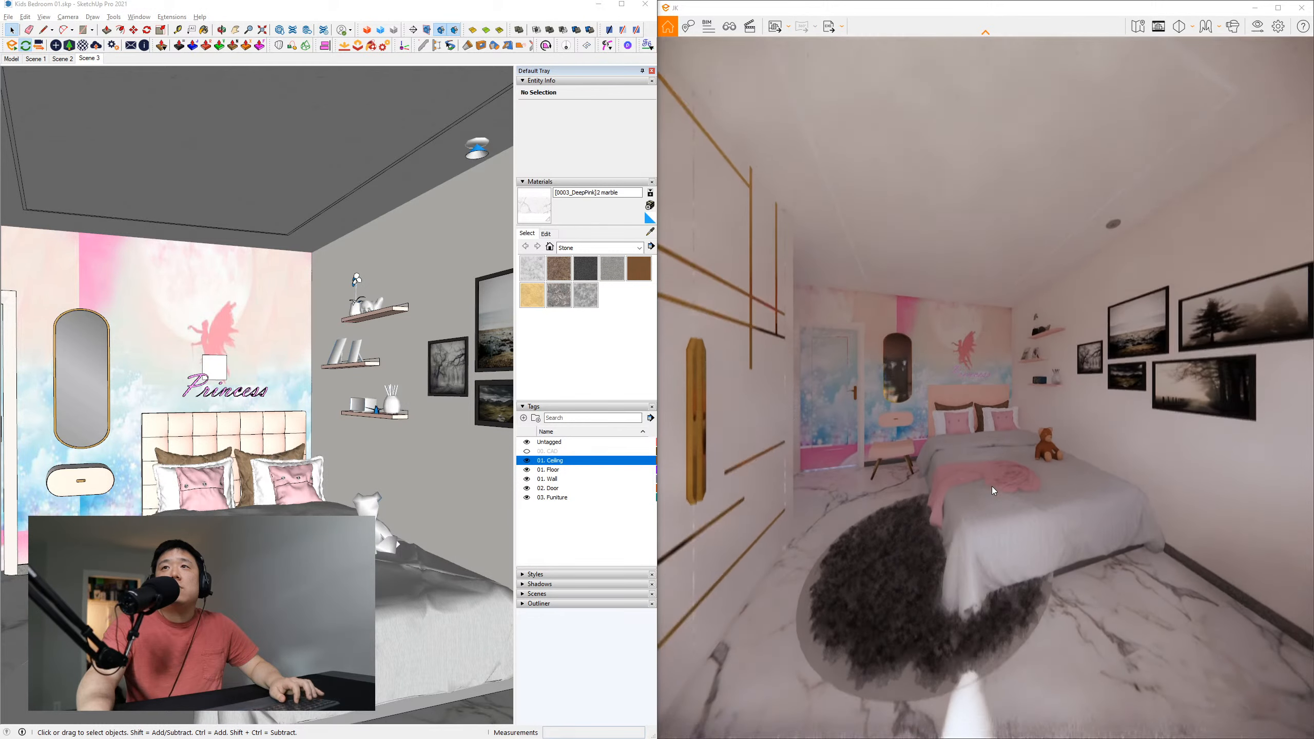
key("w")
key("s")
key("w")
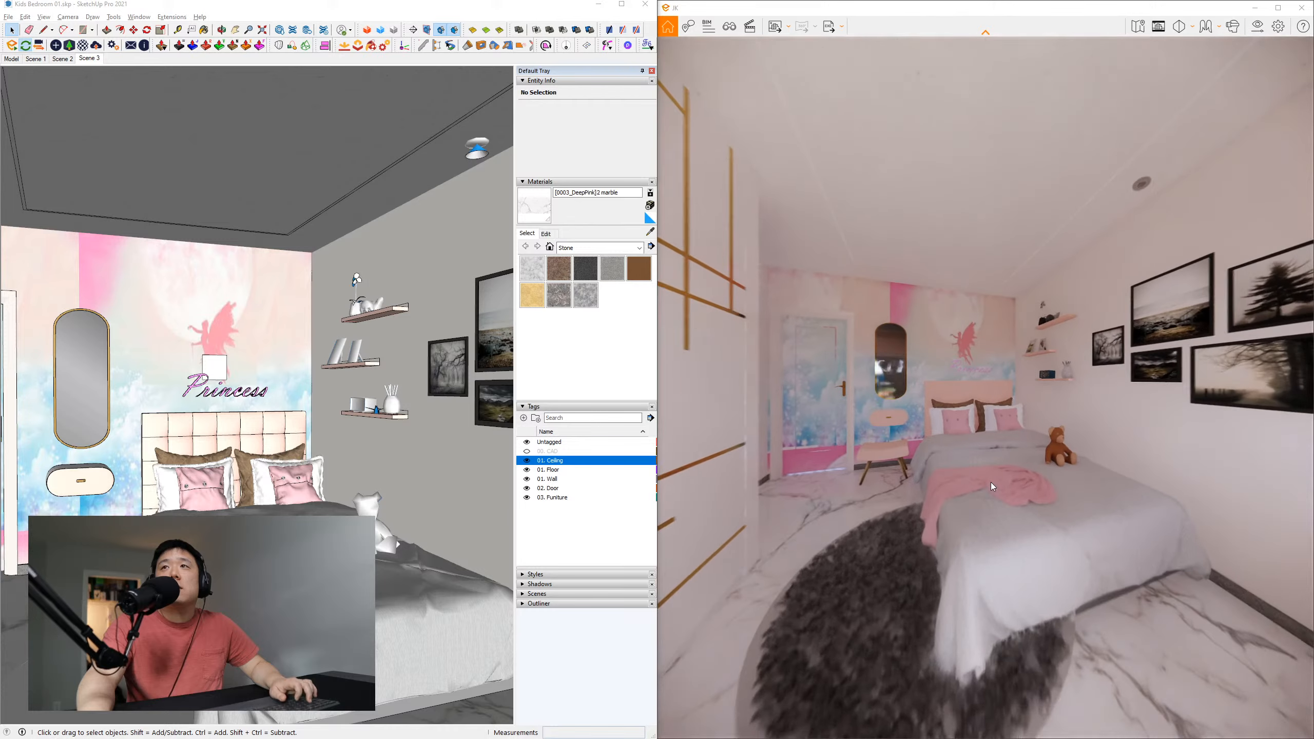
mouse_move(990, 484)
right_mouse_down()
mouse_move(1009, 469)
mouse_move(1006, 498)
right_mouse_up()
mouse_move(233, 432)
middle_mouse_down()
mouse_move(236, 459)
mouse_move(239, 385)
middle_mouse_up()
scroll(239, 441, "down", 1)
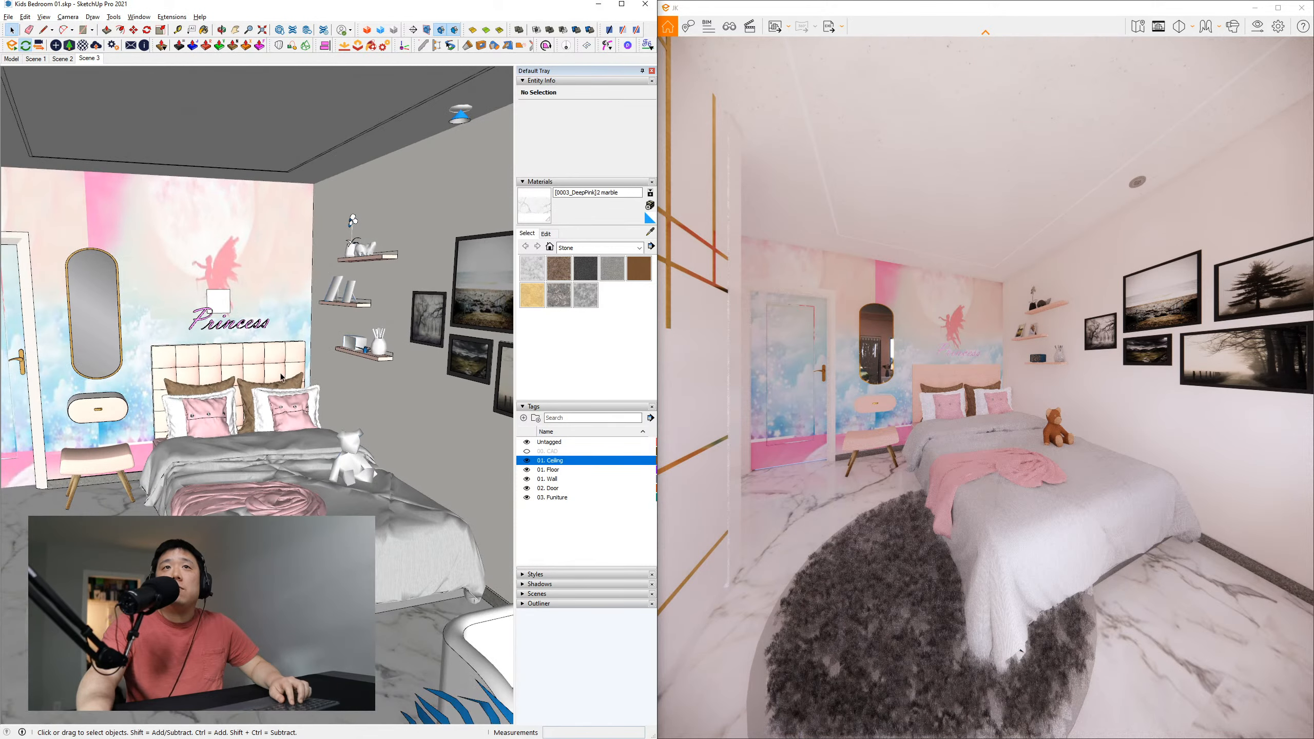
Try moving the bed about 2' 7 5/8" away from the picture wall to test the live update, and undo the move
left_click(261, 378)
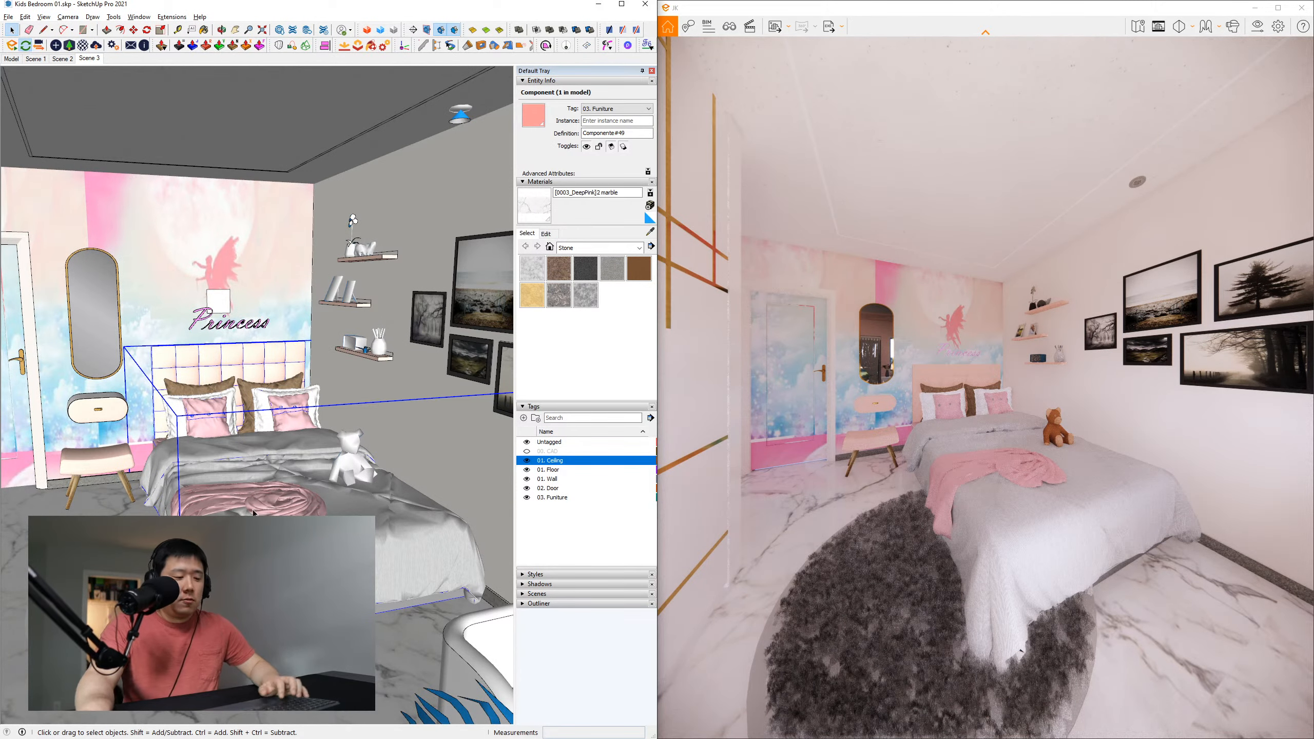
key("m")
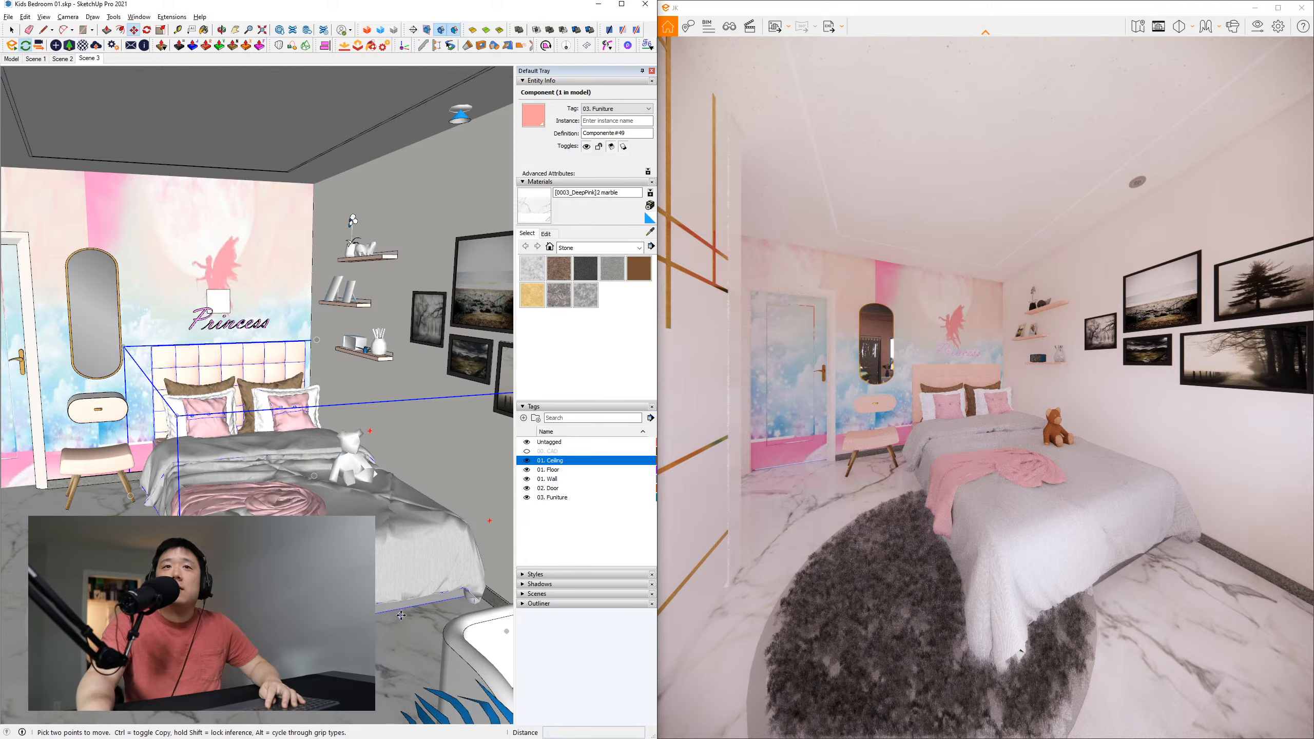
left_click(405, 616)
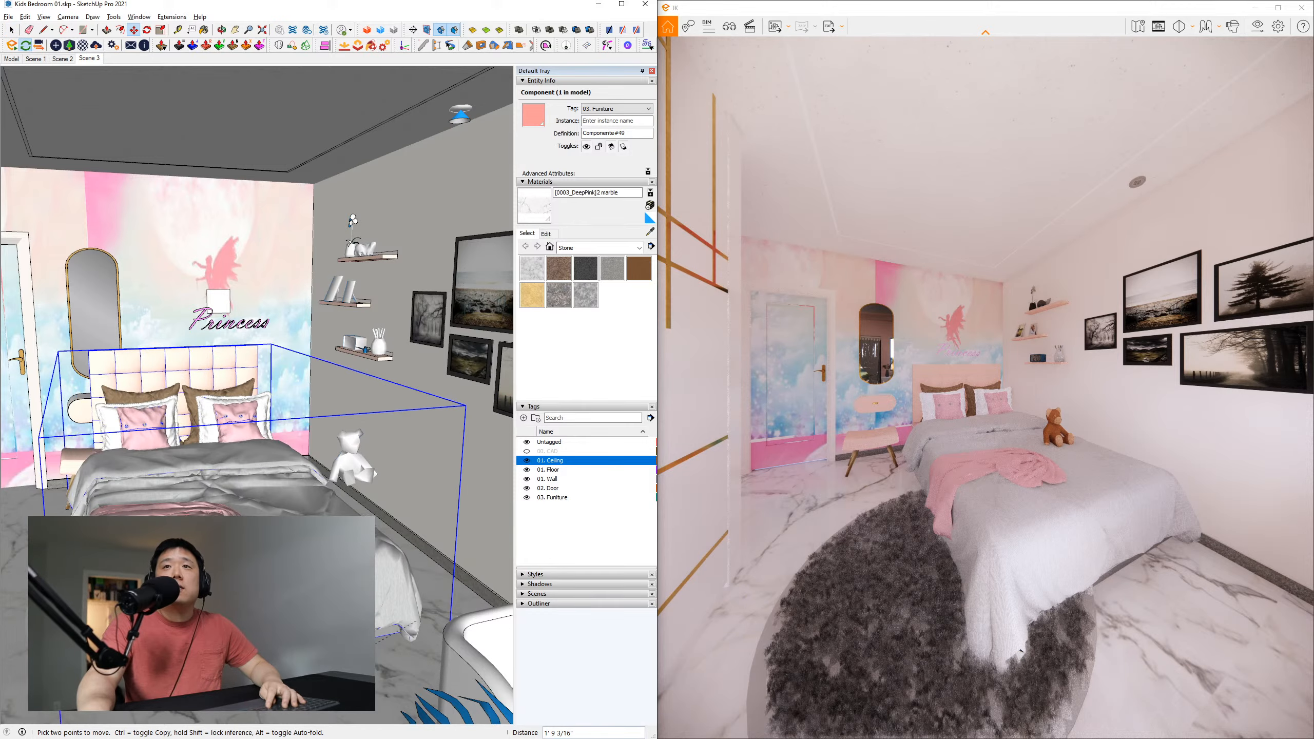
left_click(427, 626)
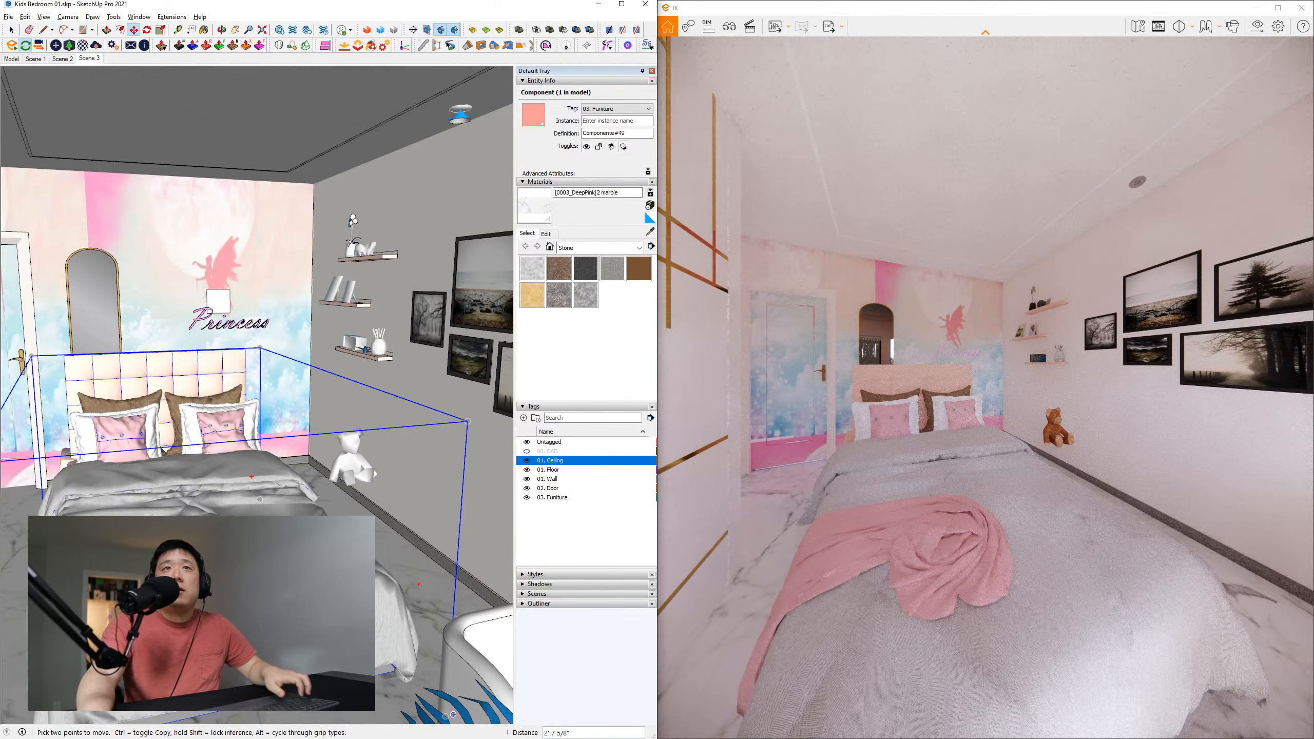
left_click(25, 17)
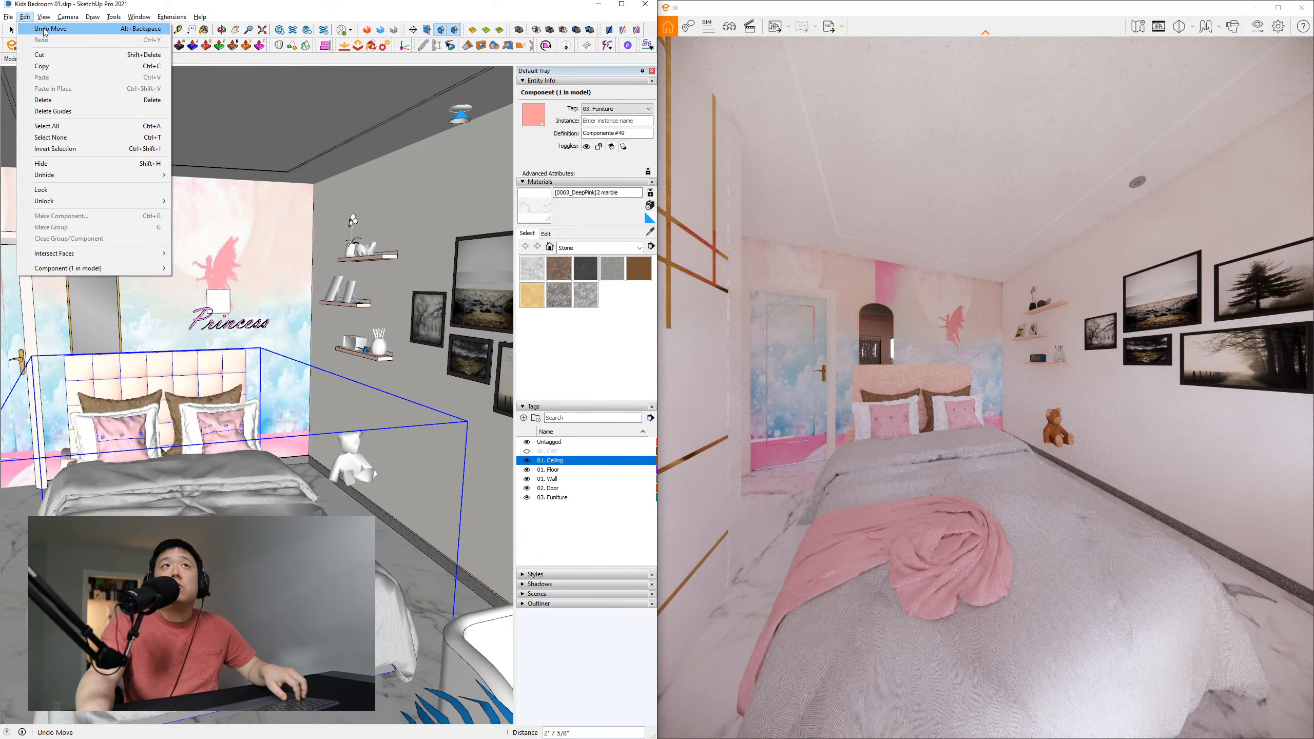
left_click(45, 29)
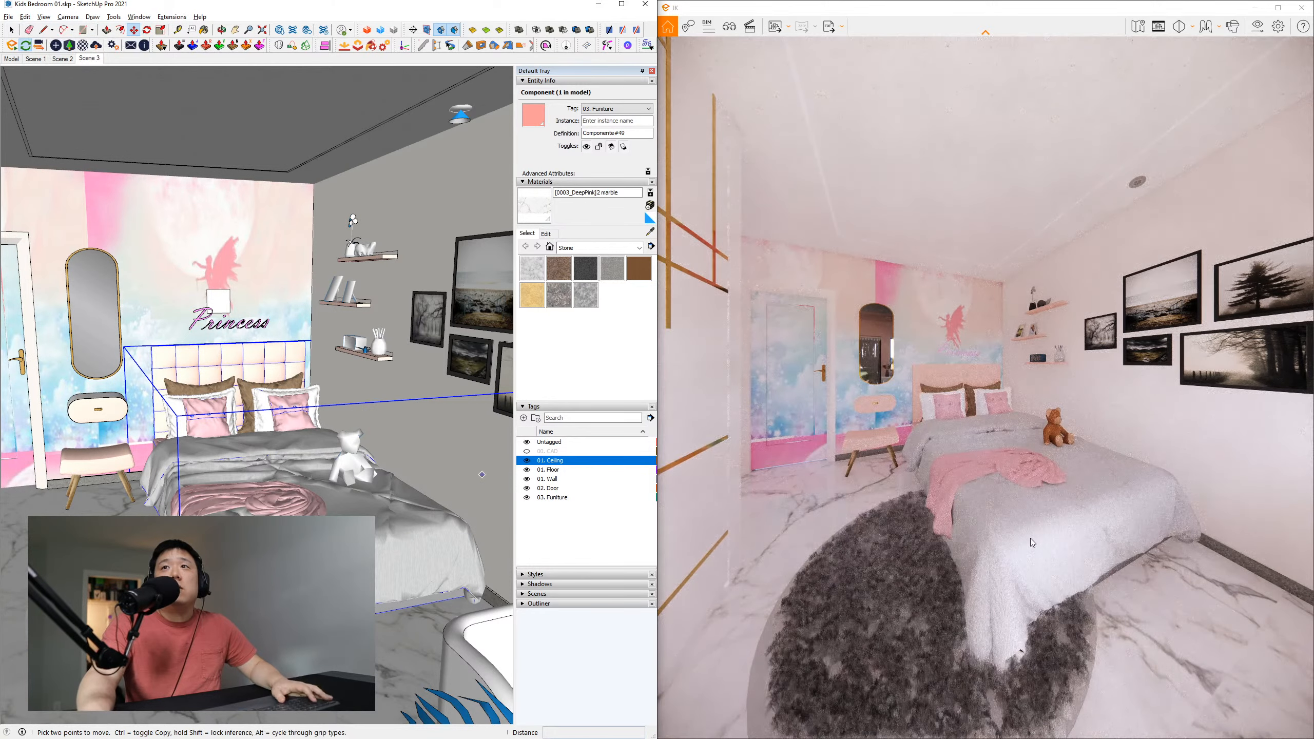
key("p")
key("space")
left_click(284, 456)
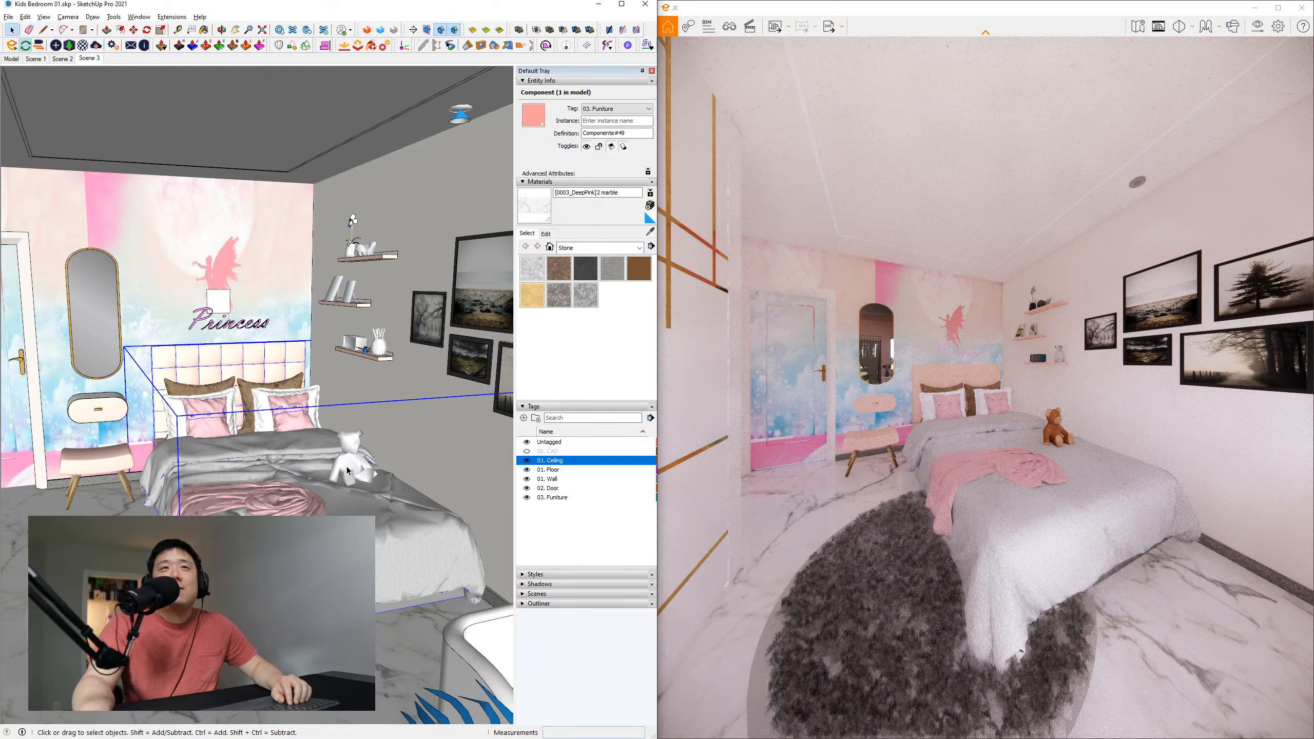
key("m")
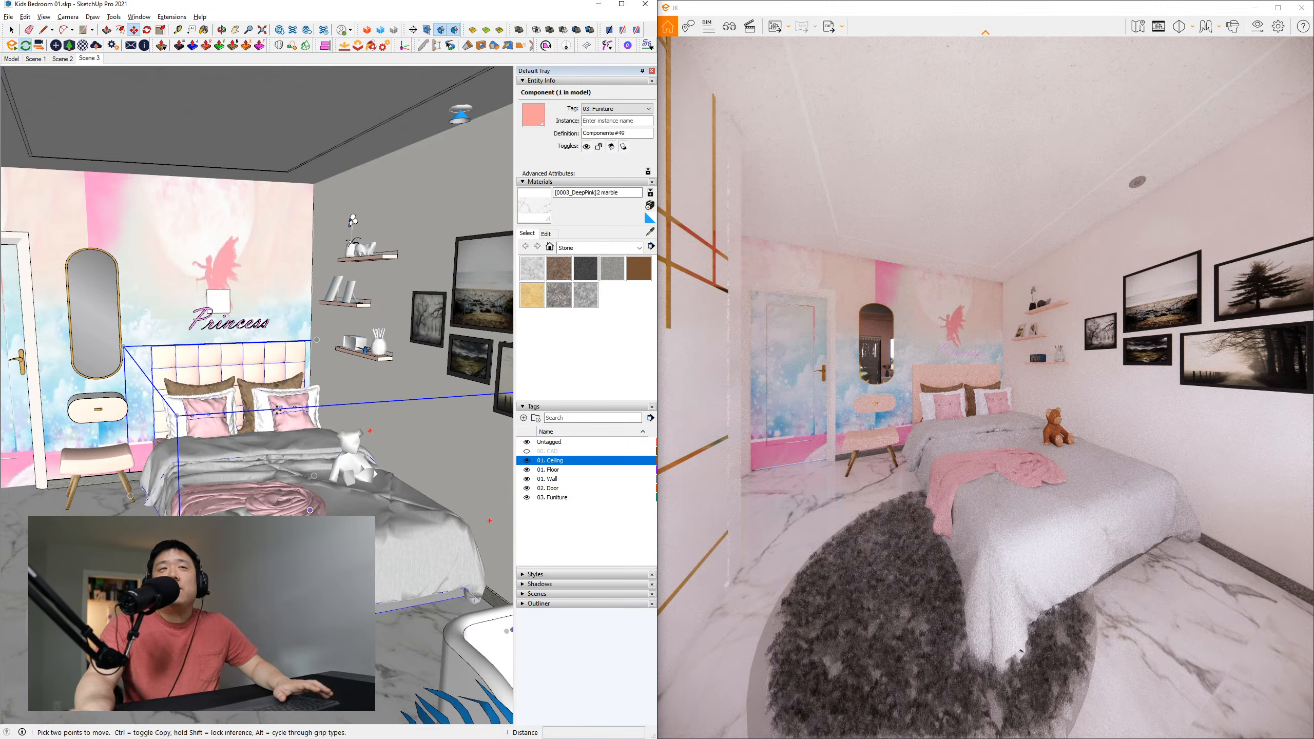
left_click(25, 18)
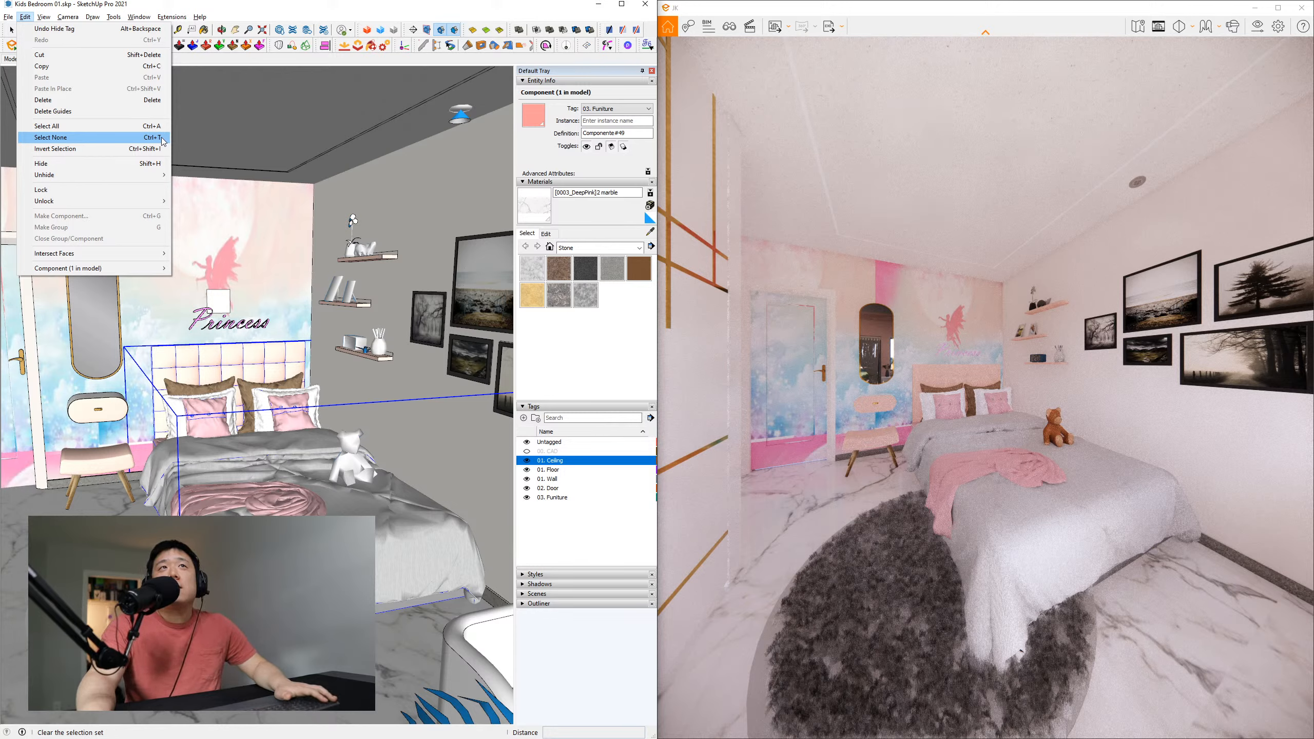
key("Escape")
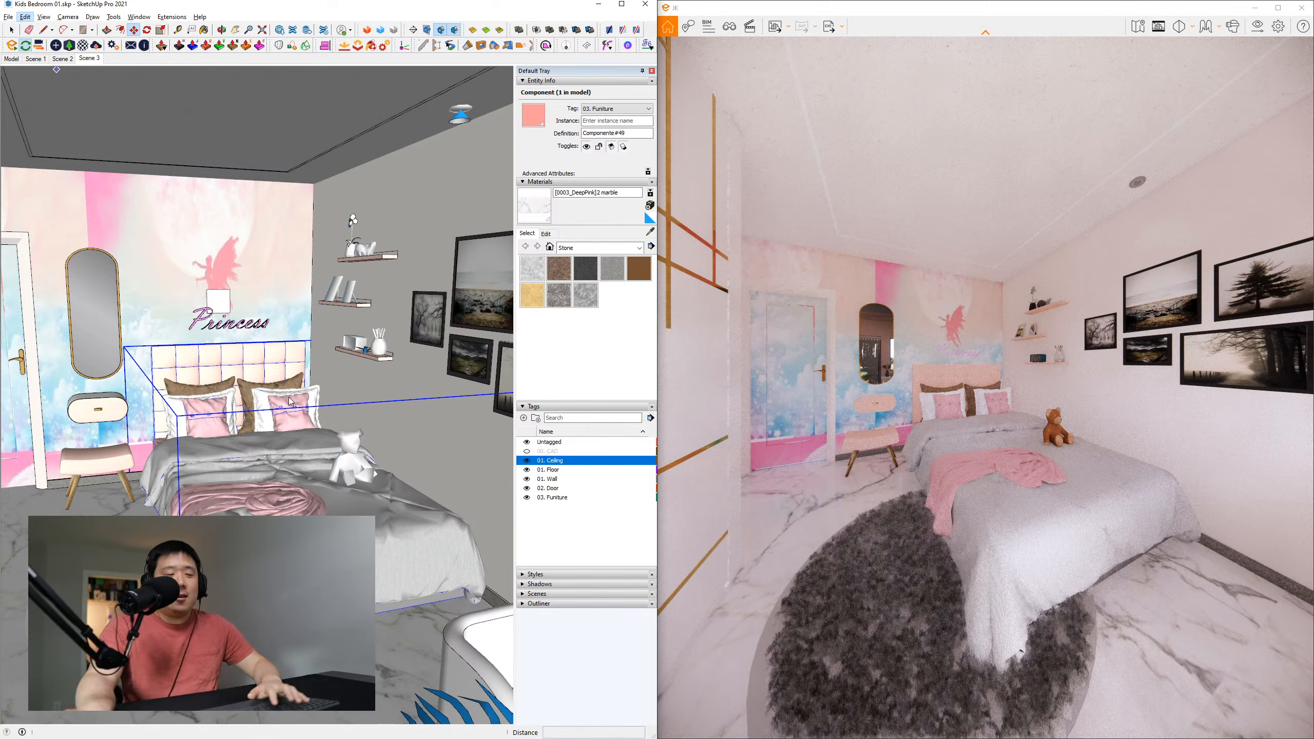
key("p")
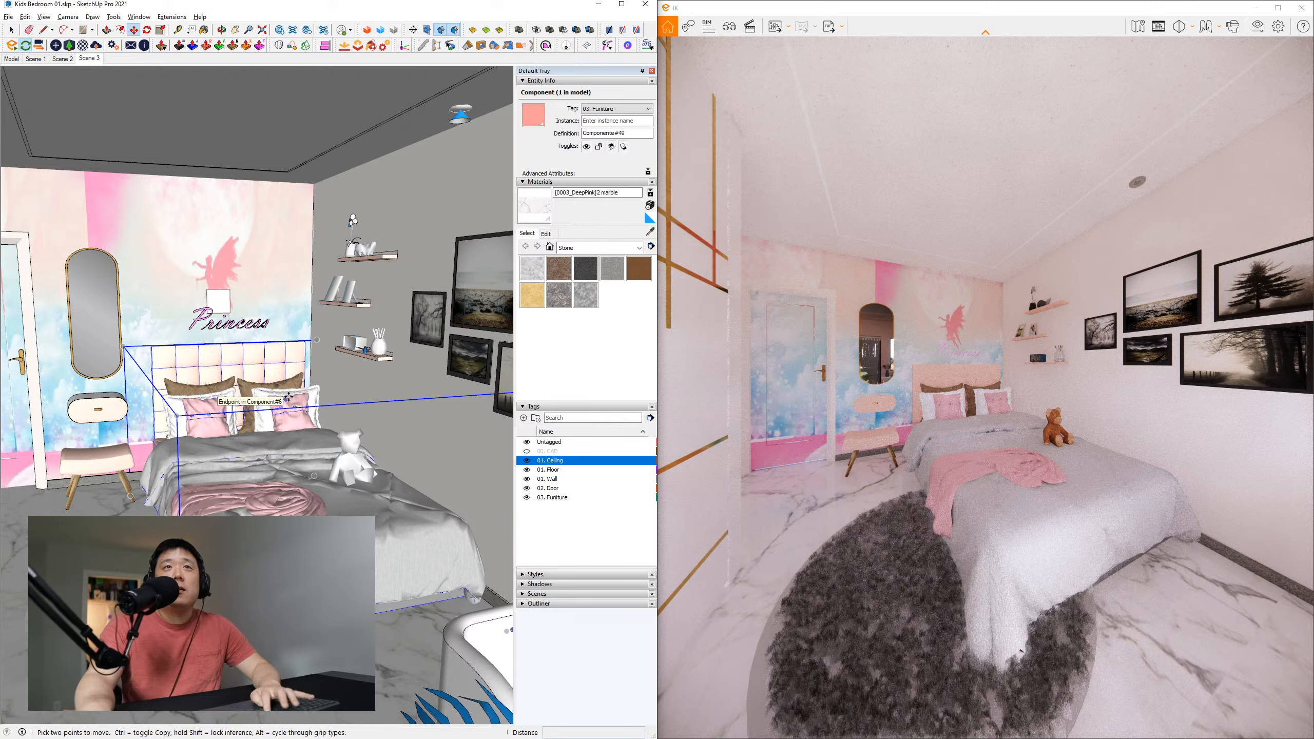
key("space")
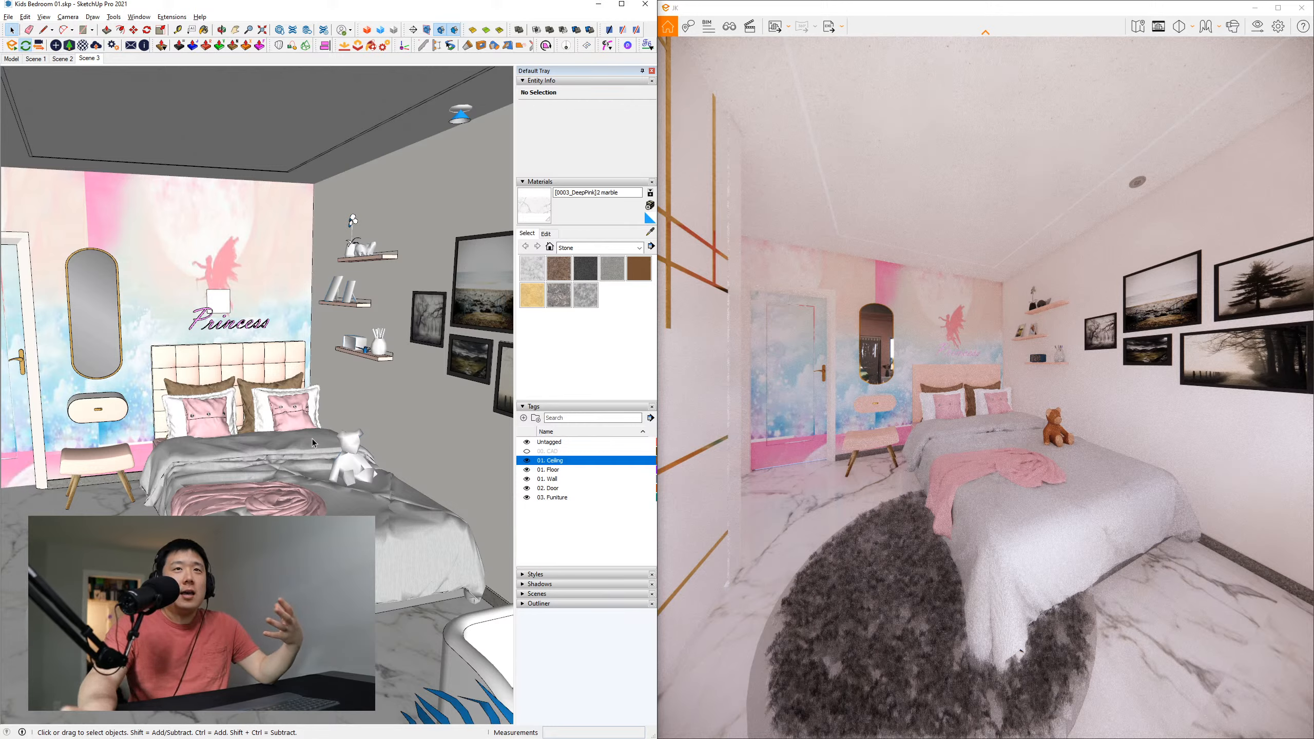
key("p")
key("space")
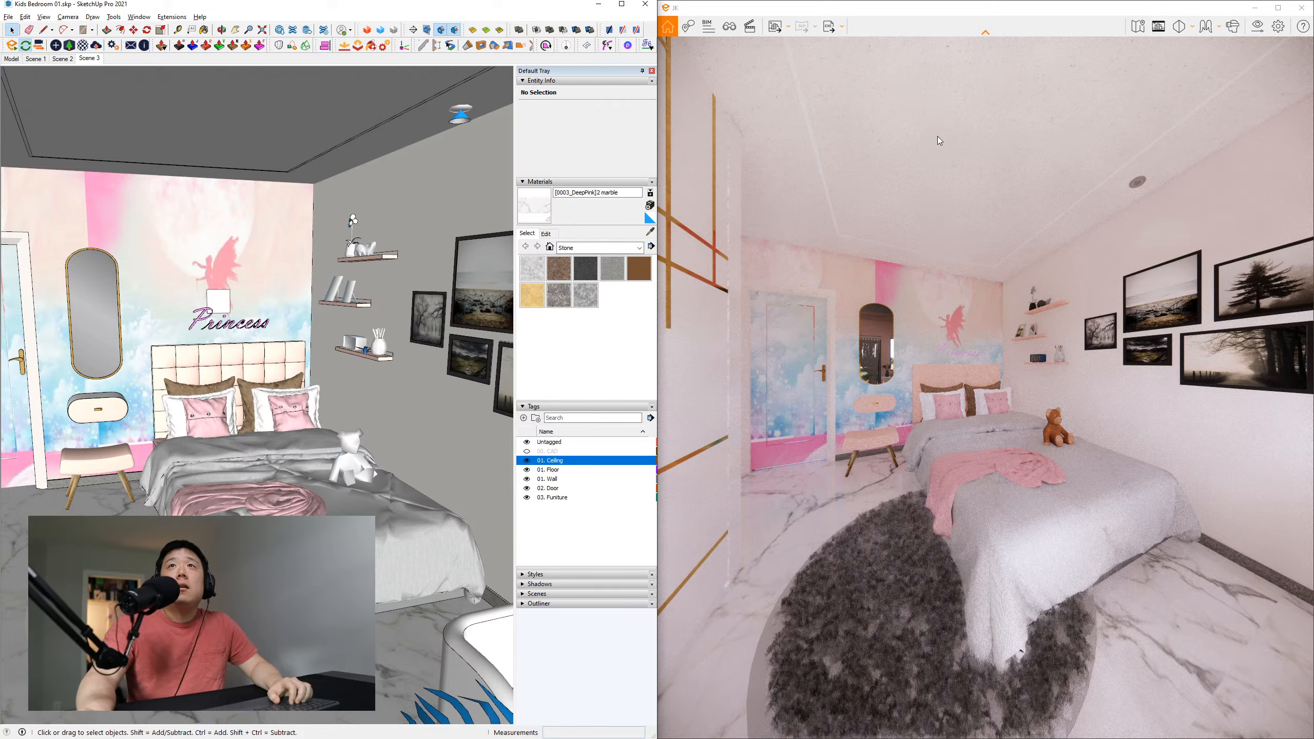
Open Enscape's Visual Settings and place the window so the render stays uncovered
left_click(1258, 25)
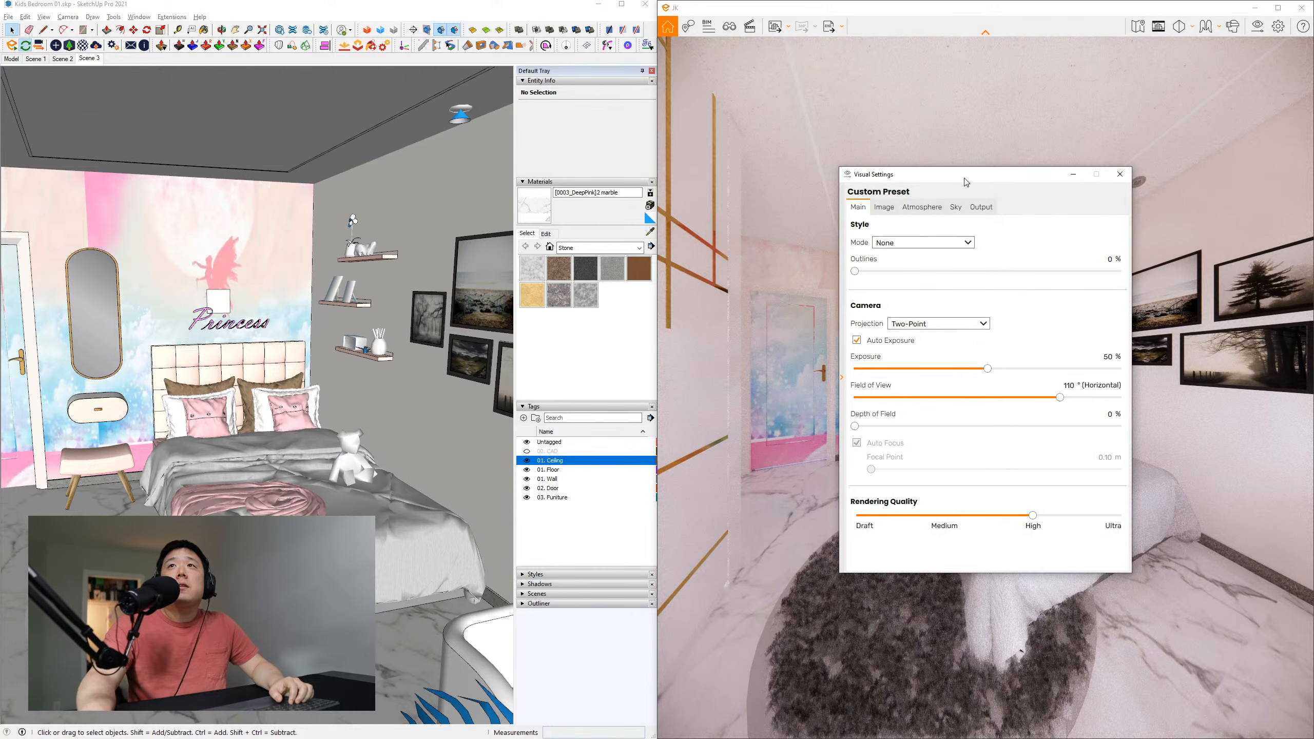
mouse_move(966, 182)
left_mouse_down()
mouse_move(460, 221)
mouse_move(557, 312)
mouse_move(582, 306)
mouse_move(579, 290)
left_mouse_up()
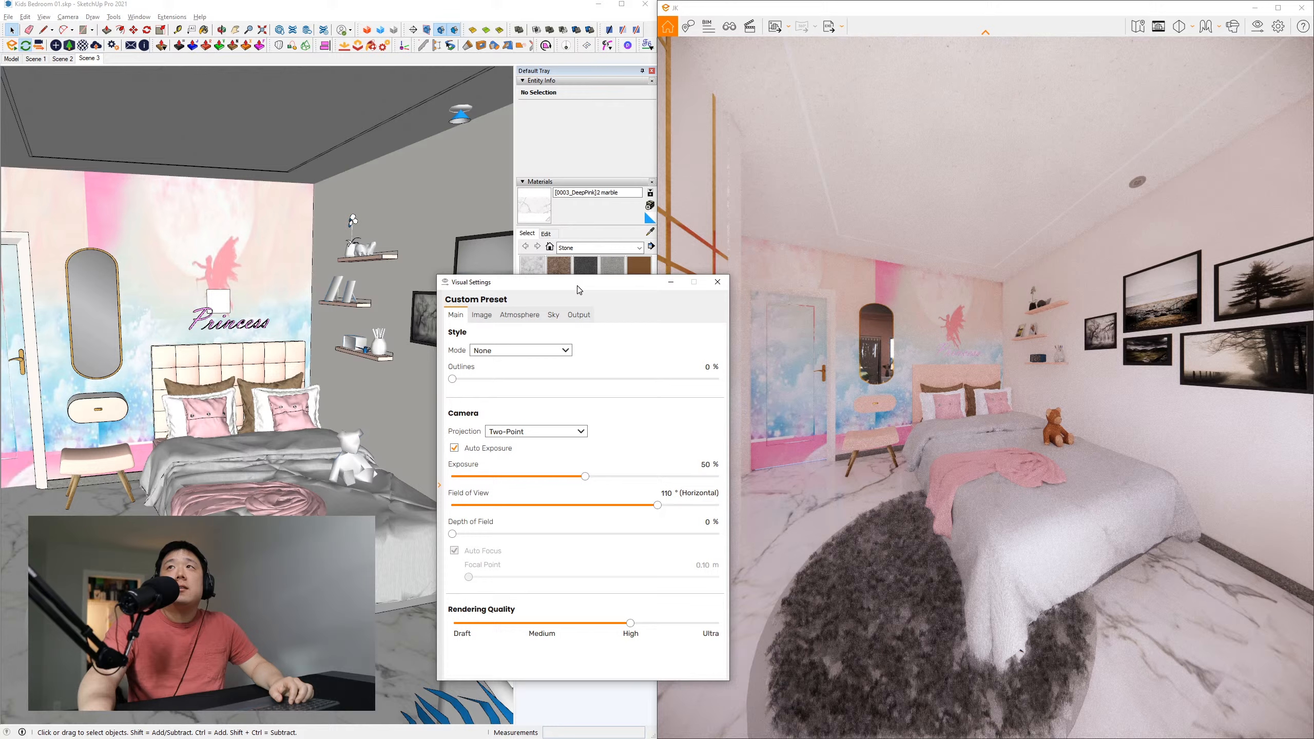
left_click(710, 285)
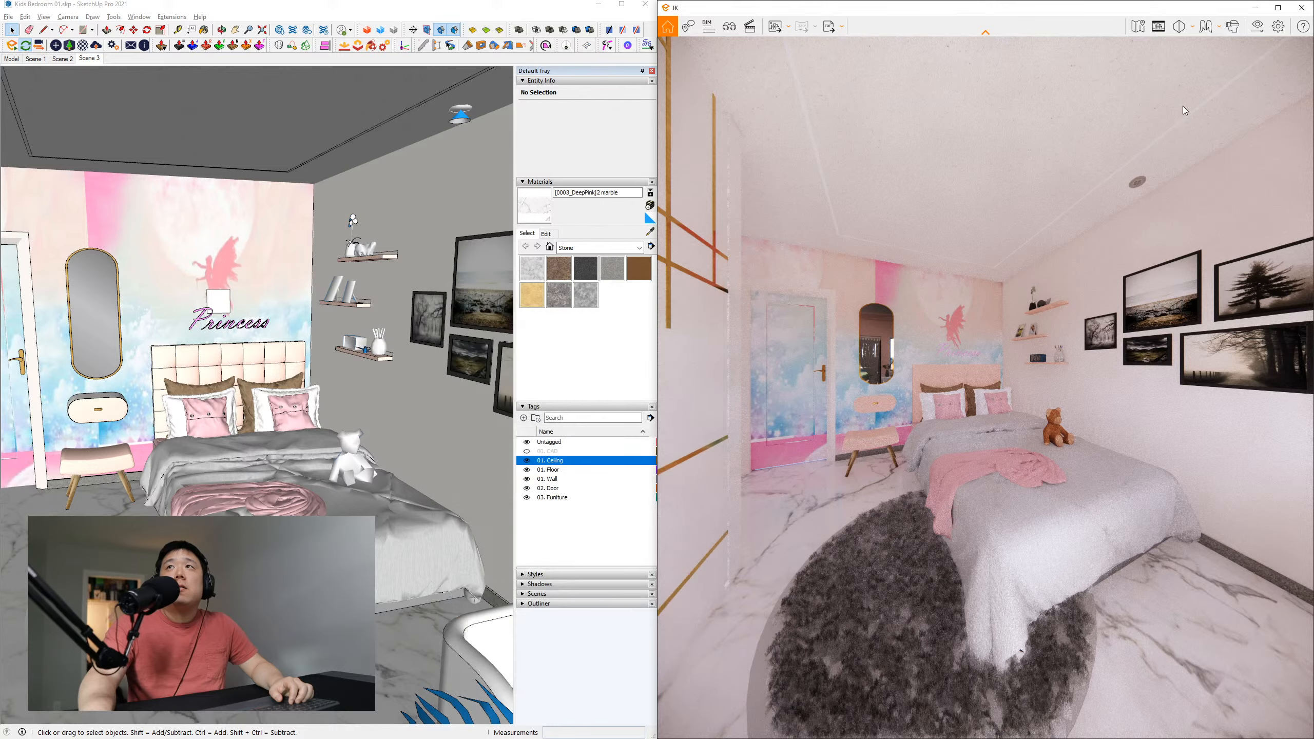
left_click(1259, 26)
left_click_drag(583, 286, 560, 286)
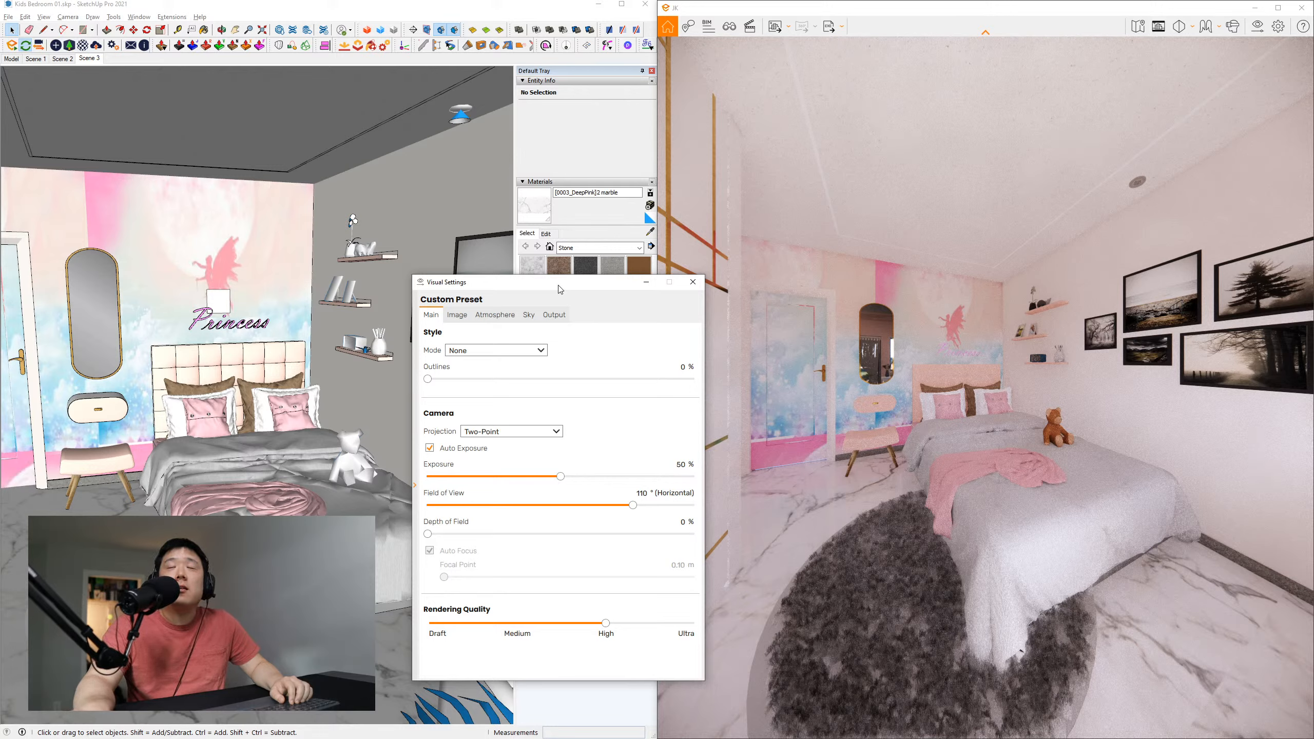
left_click_drag(560, 289, 603, 327)
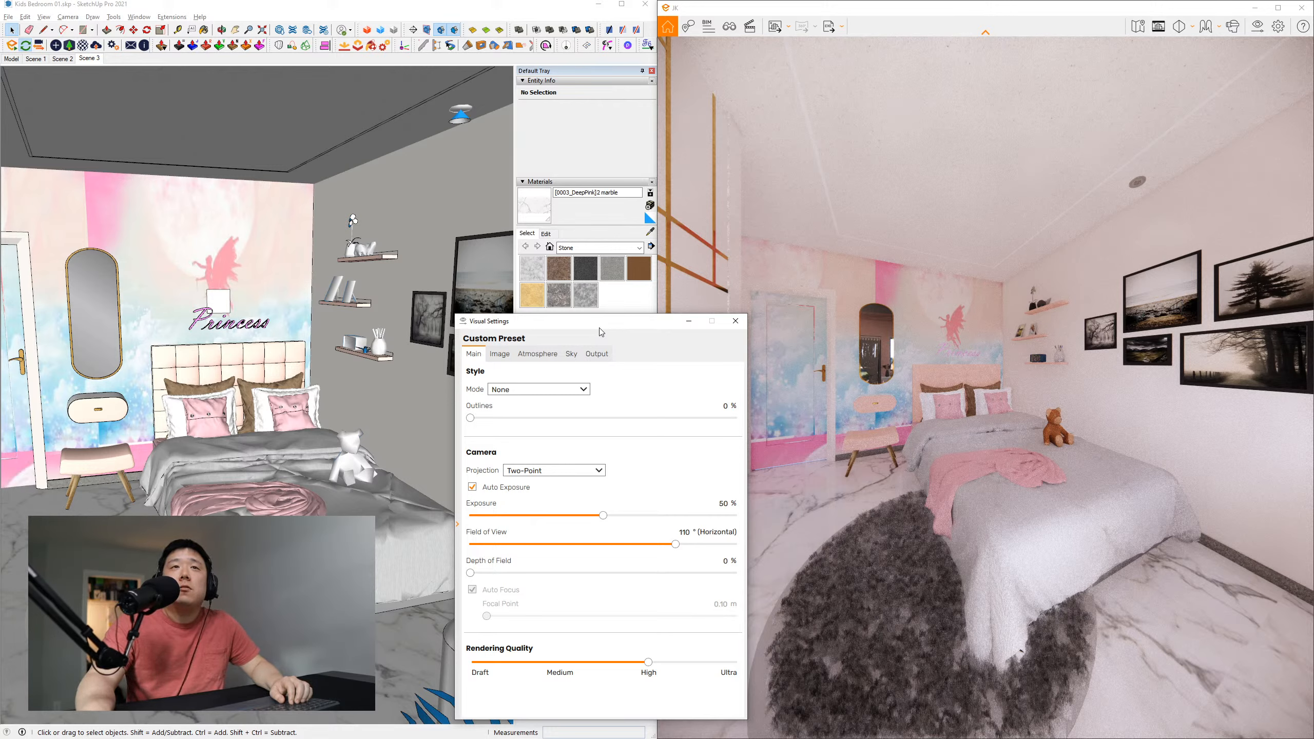
mouse_move(600, 328)
left_mouse_down()
mouse_move(572, 335)
mouse_move(612, 330)
left_mouse_up()
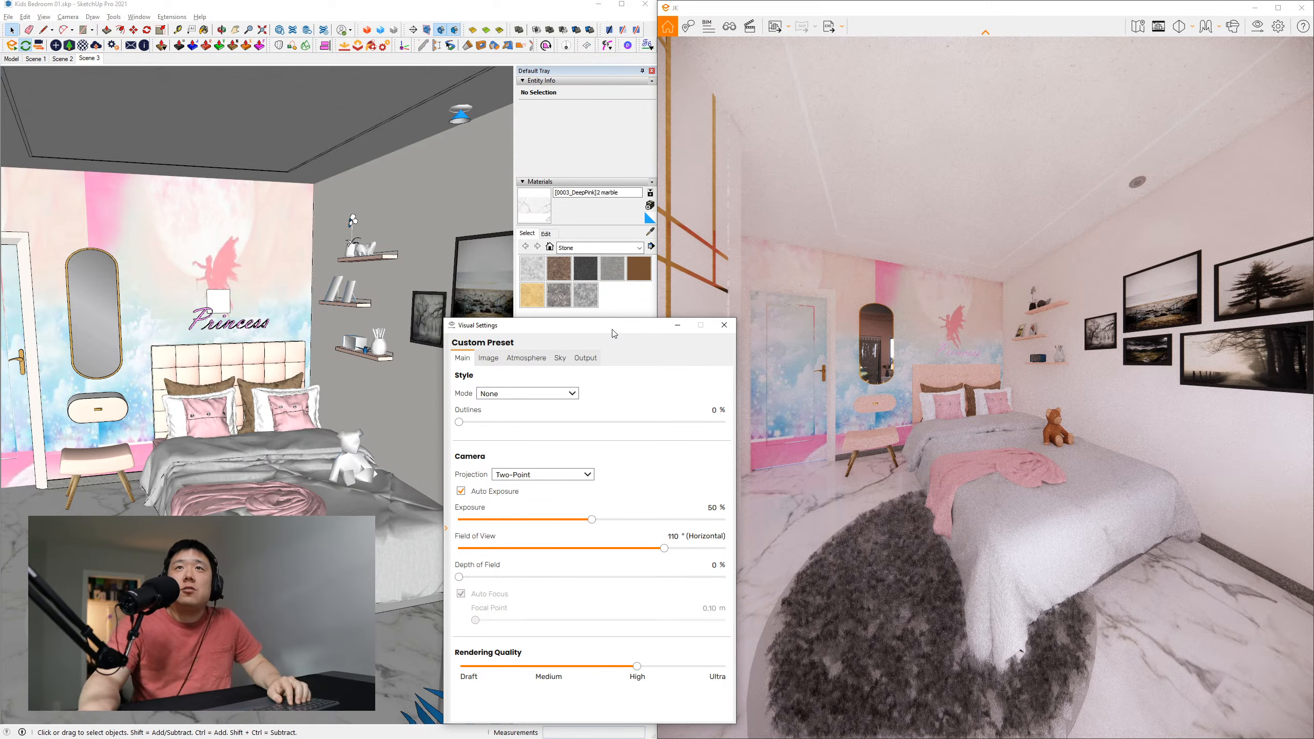
mouse_move(619, 331)
left_mouse_down()
mouse_move(626, 319)
mouse_move(630, 331)
left_mouse_up()
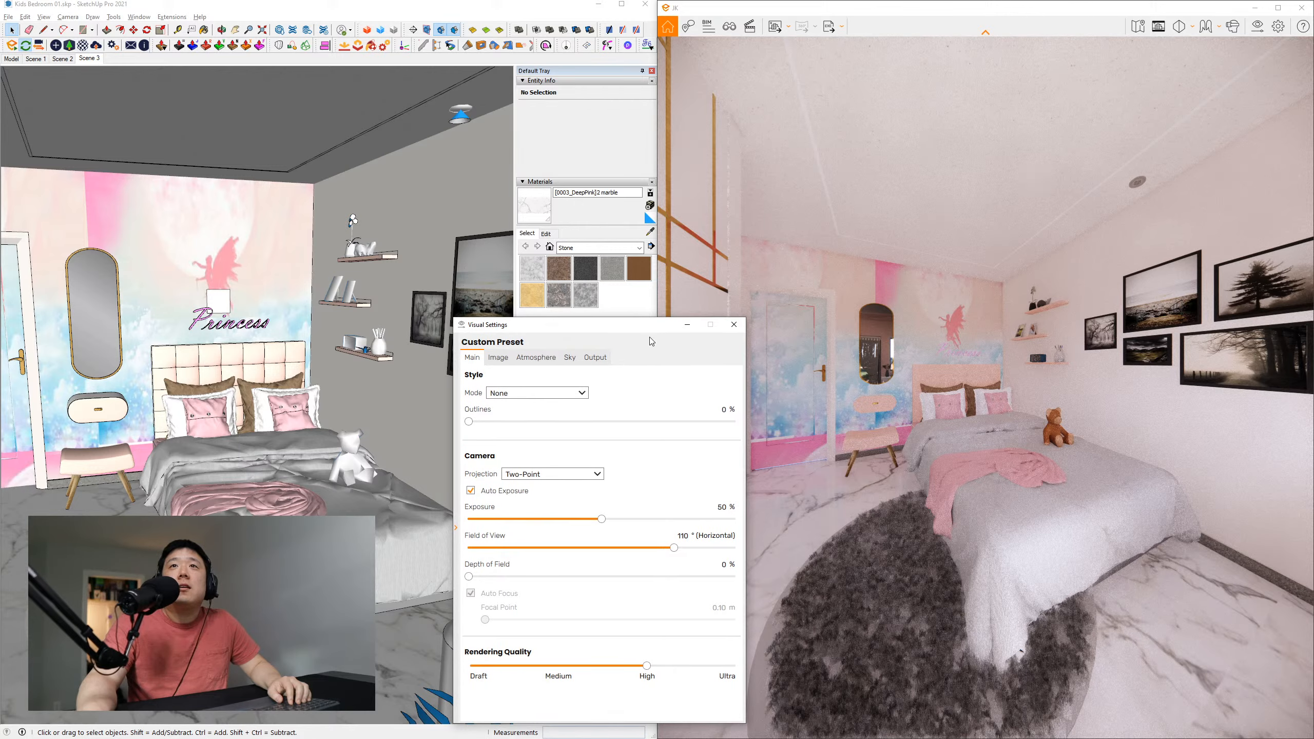
left_click_drag(539, 328, 544, 299)
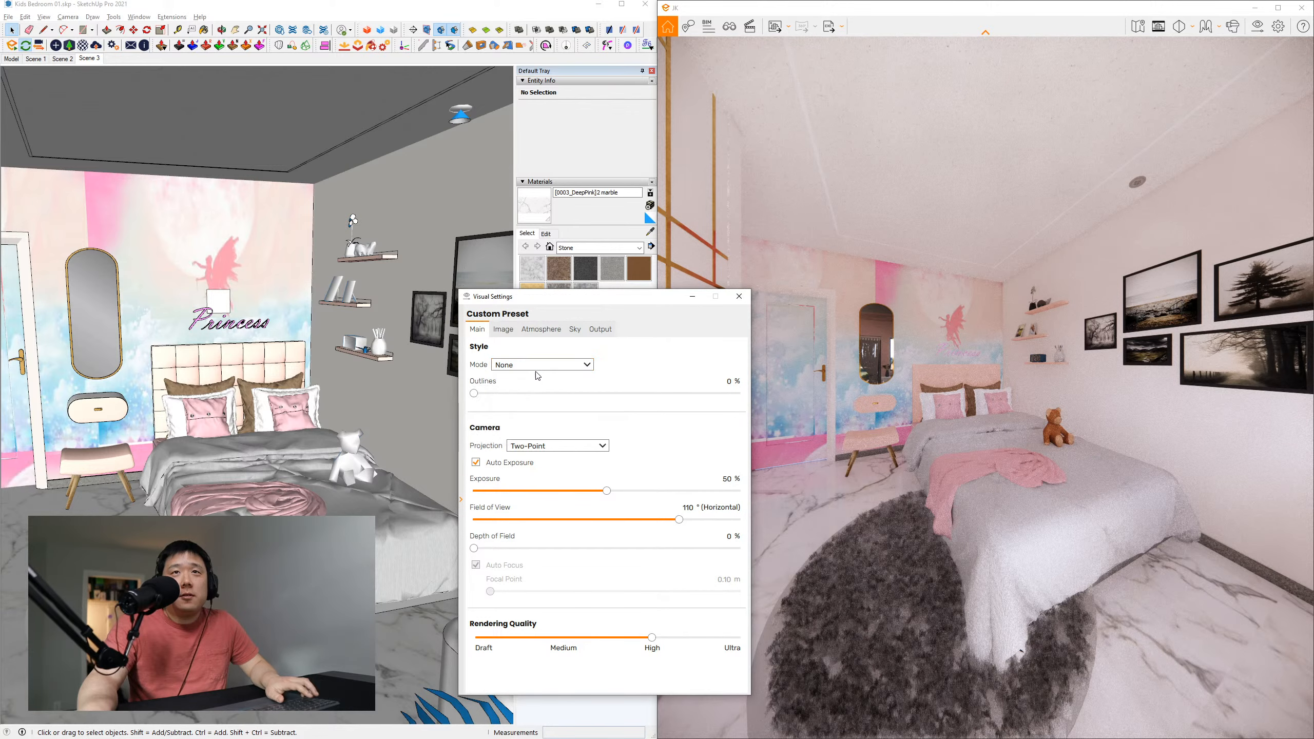
Keep the style mode at None, compare outline strengths of 10% and 20%, and leave Outlines at 20%
left_click(551, 365)
left_click(551, 364)
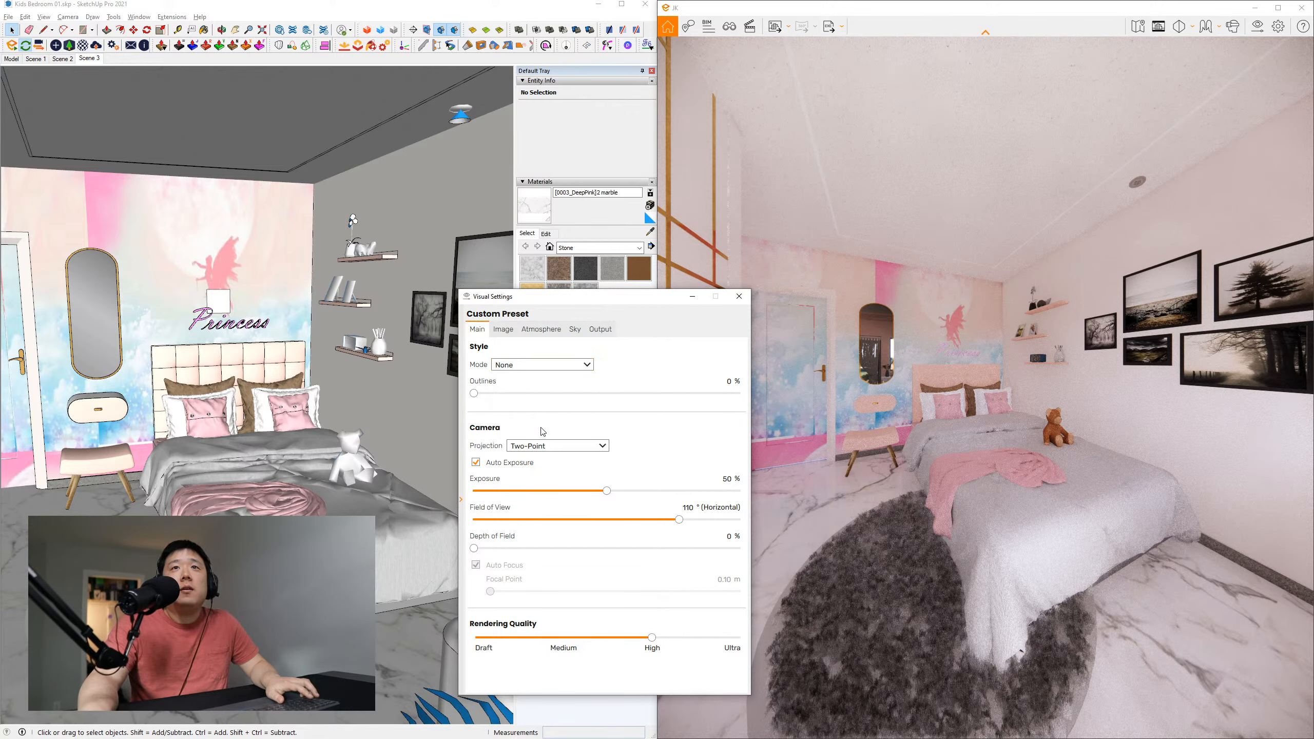
left_click_drag(475, 396, 532, 399)
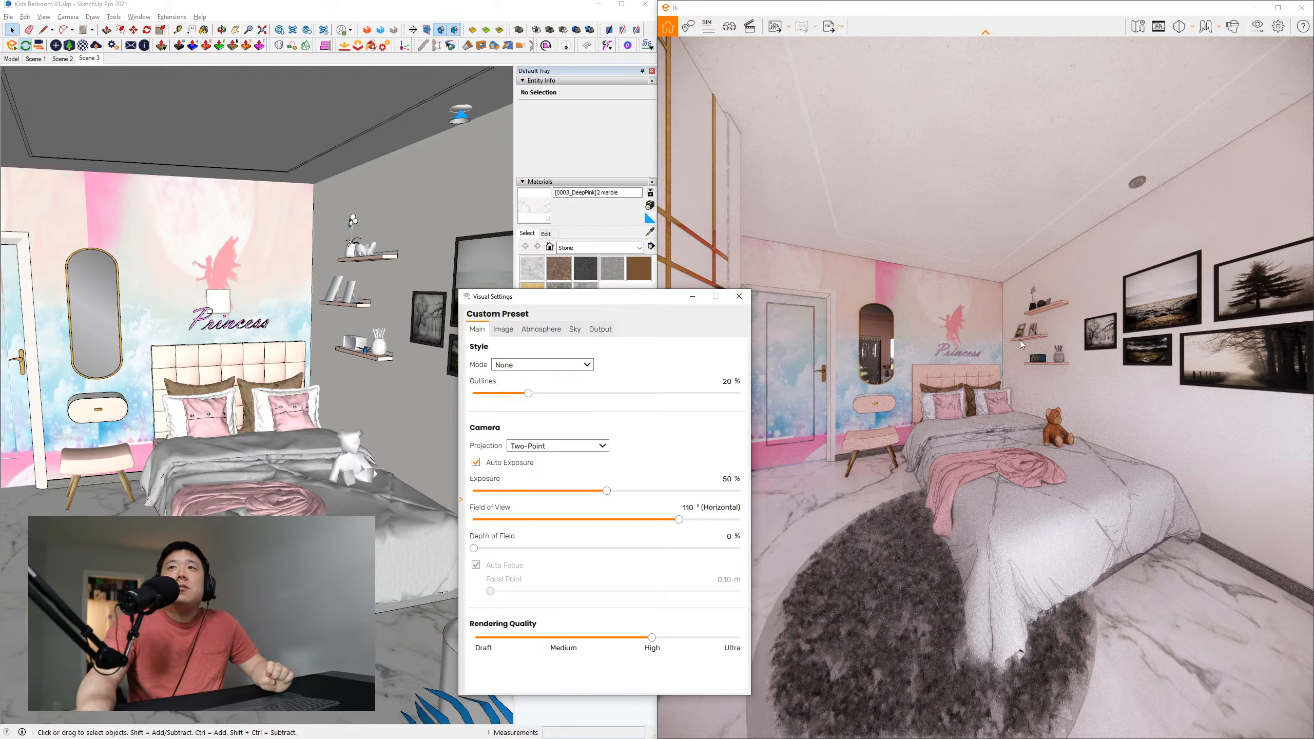
left_click(1005, 288)
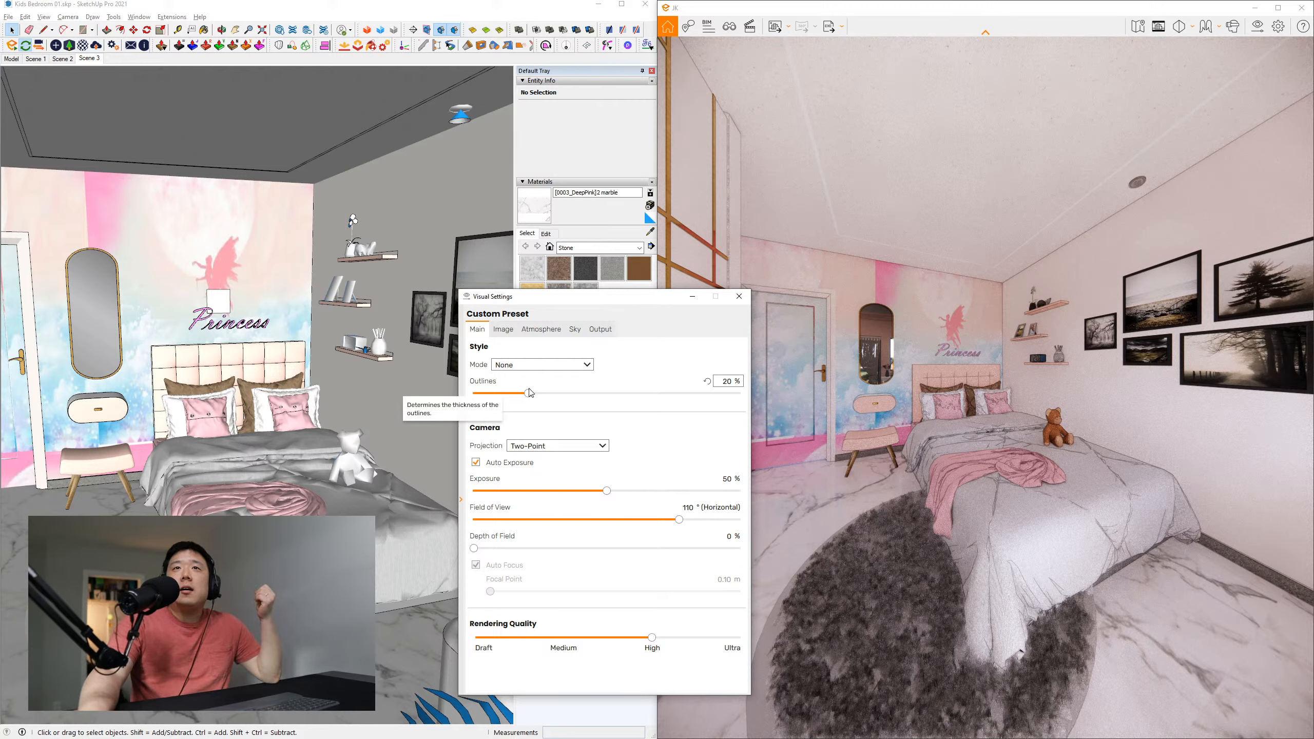
left_click_drag(528, 393, 498, 402)
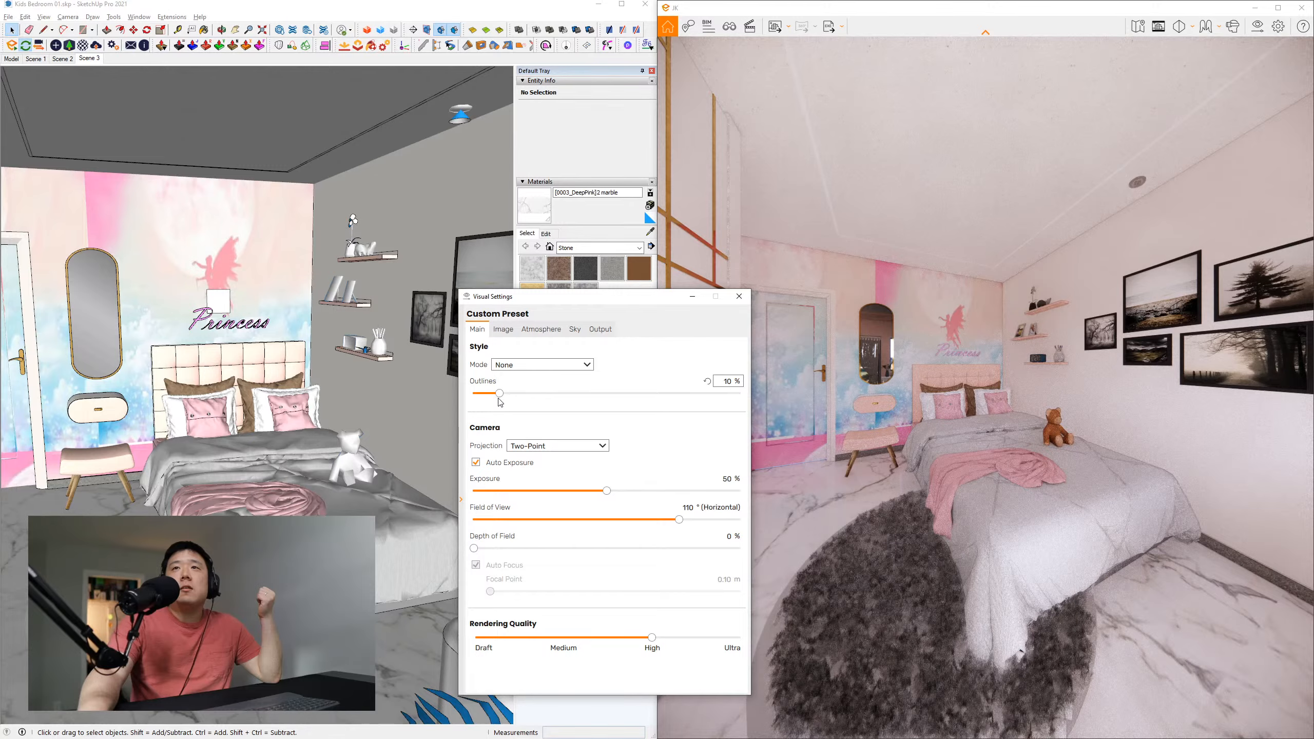
left_click_drag(502, 396, 530, 400)
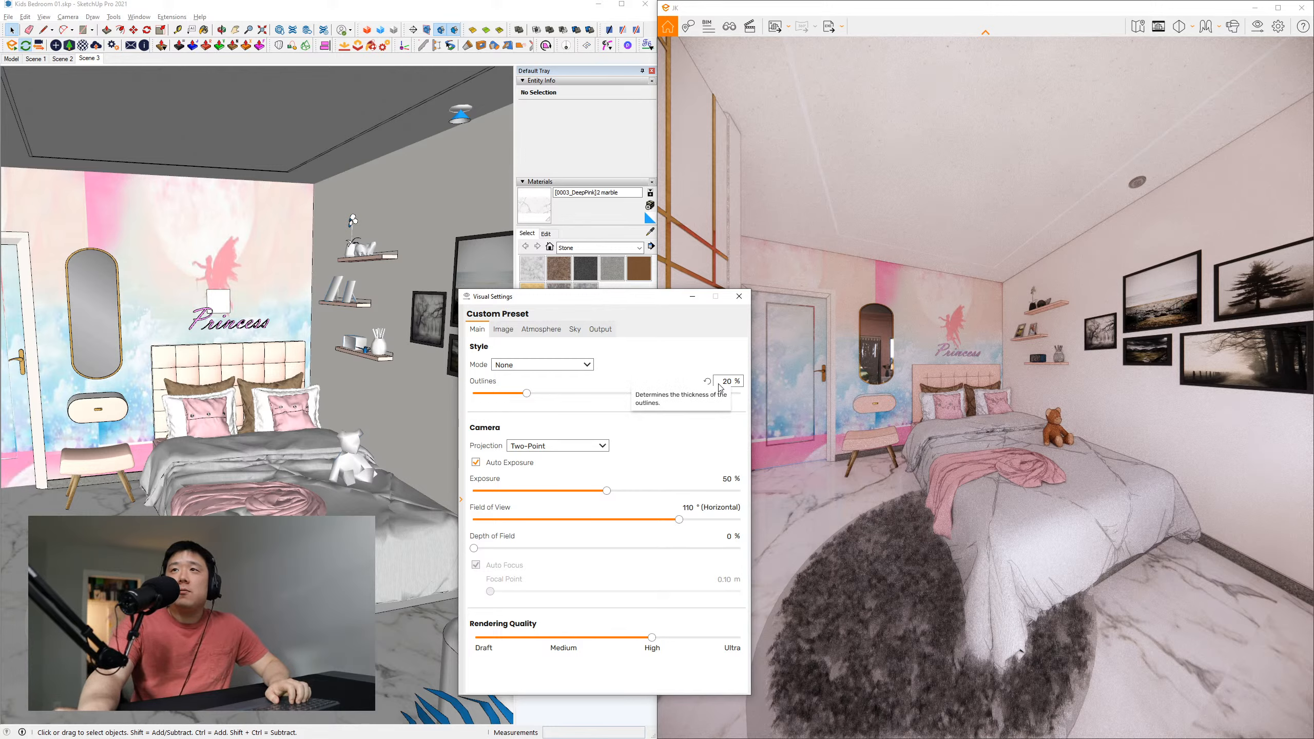
Reveal the presets list in Visual Settings, move the window off the render, and create a preset named Interior
key("ctrl")
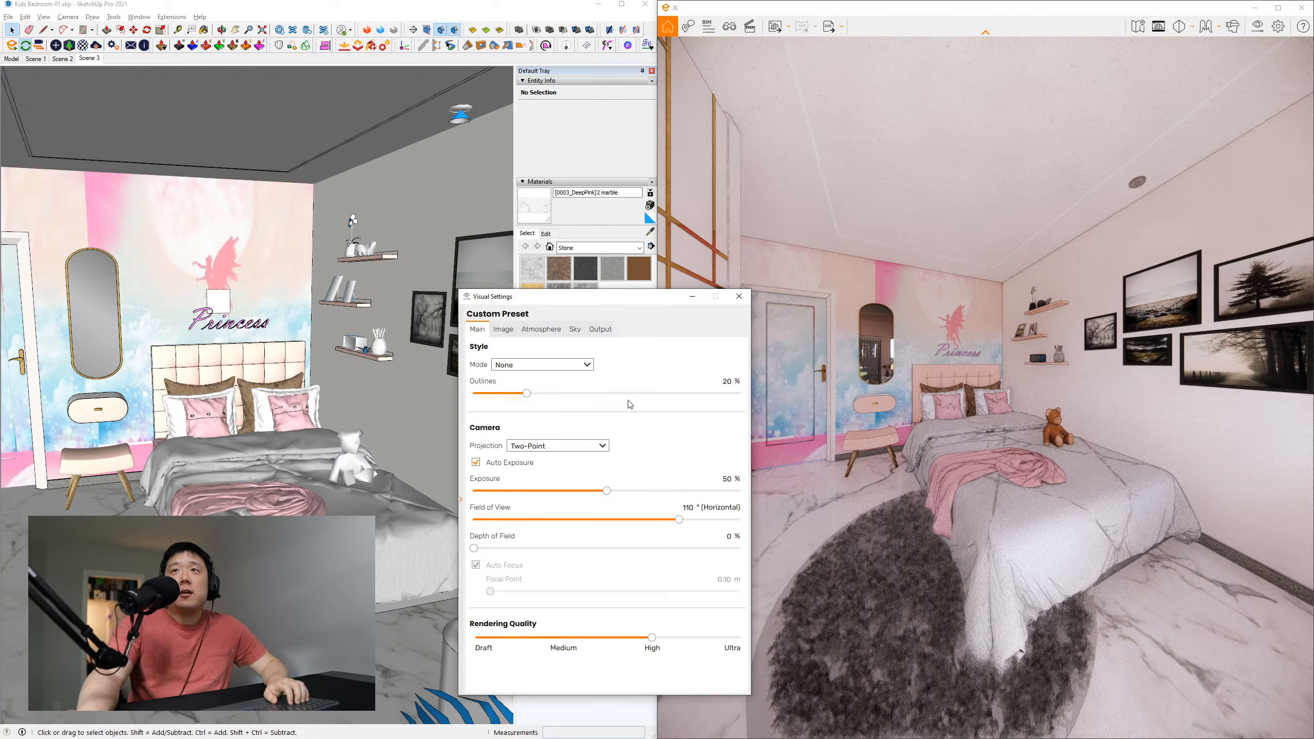
left_click(461, 402)
left_click_drag(556, 302, 288, 289)
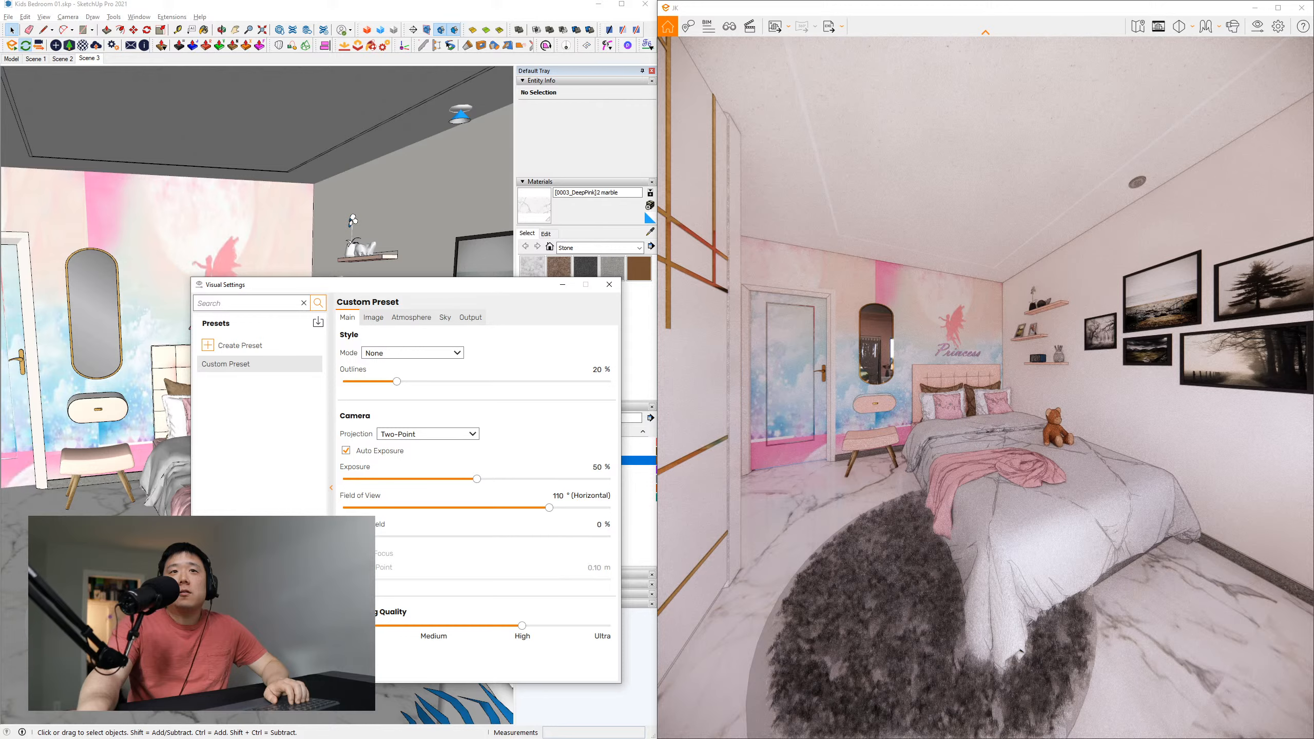
left_click(240, 346)
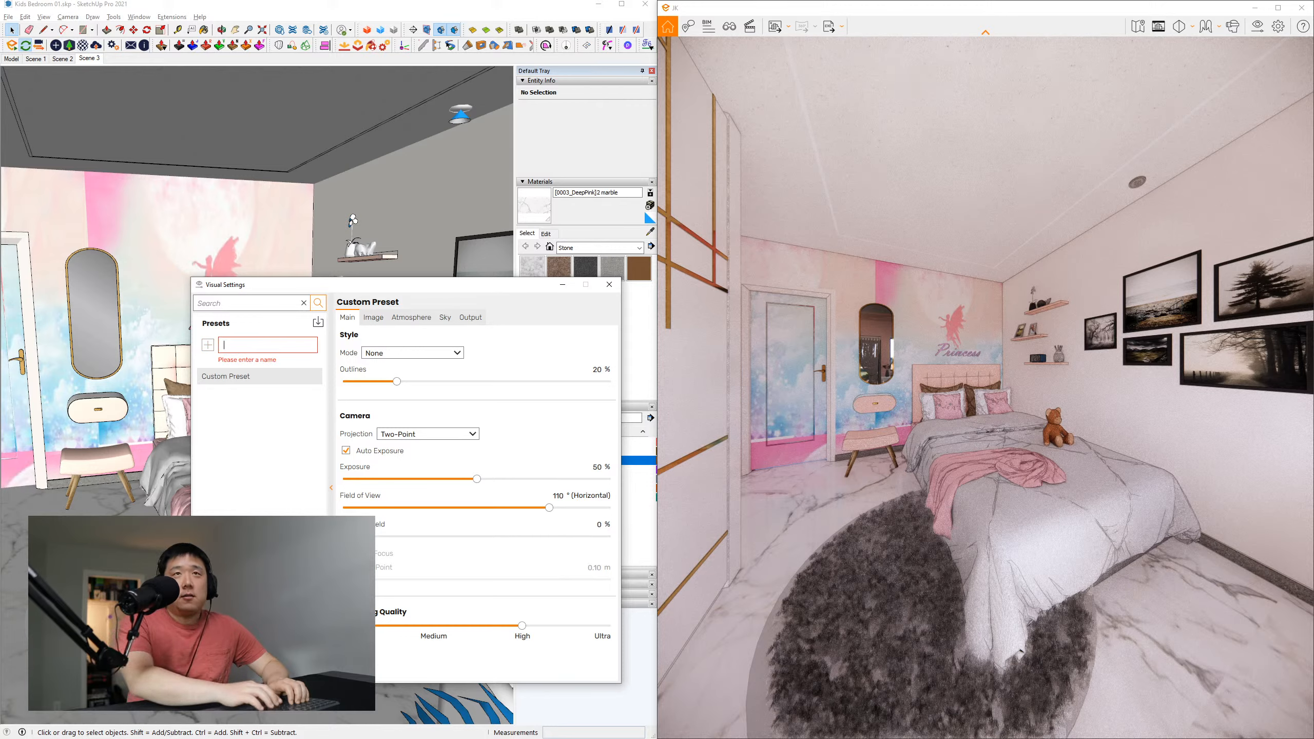
type("Interior")
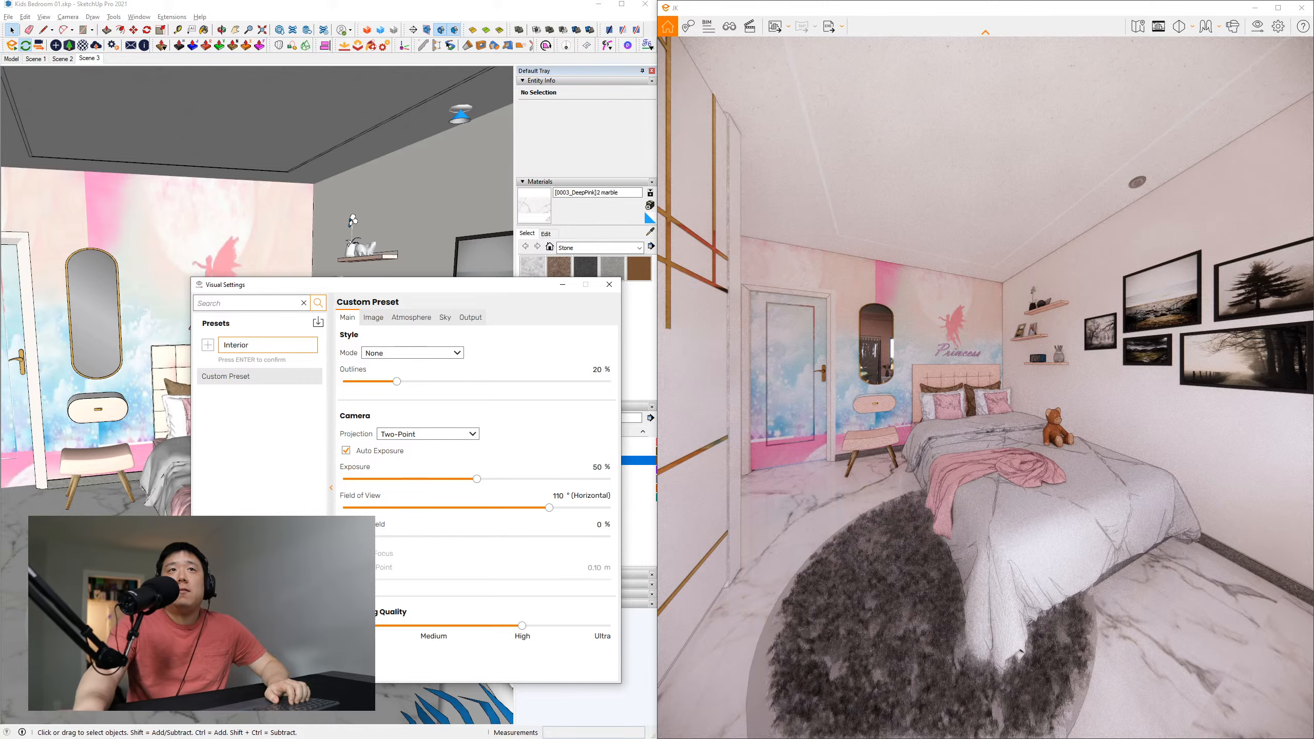
key("Return")
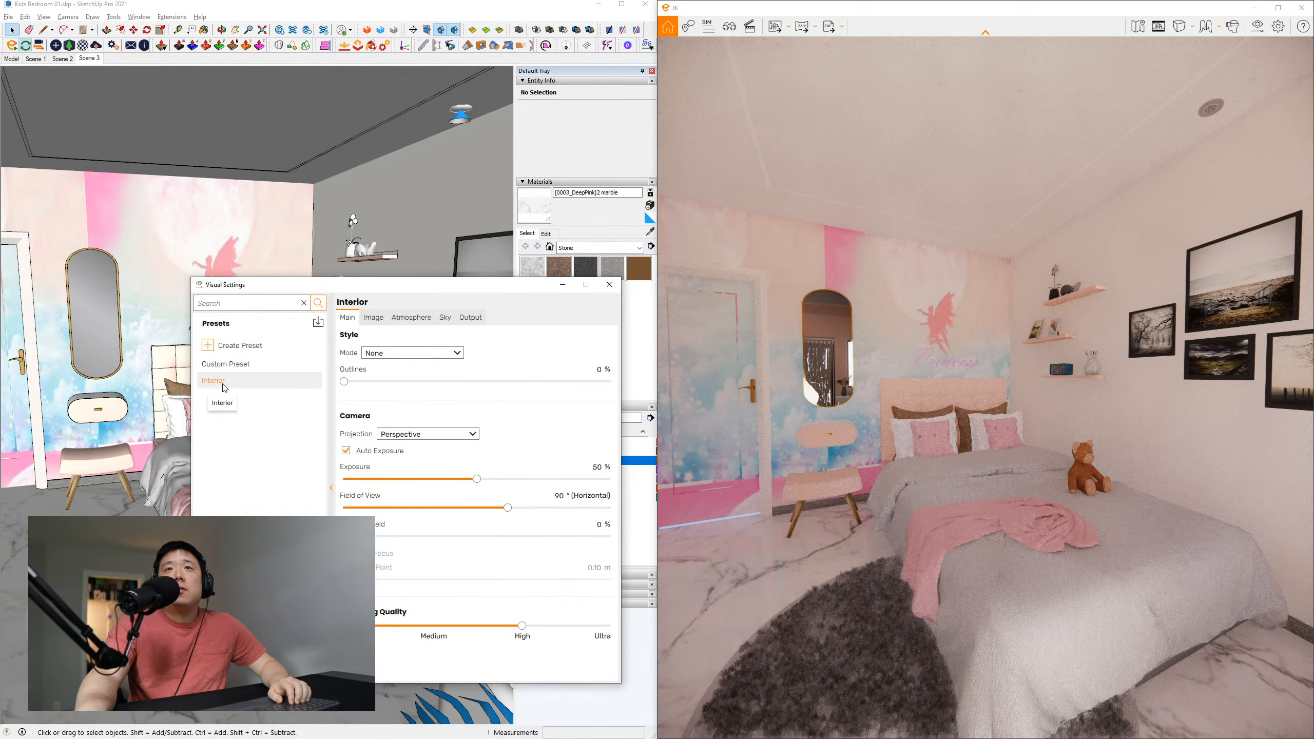
In the Interior preset, set Outlines to 20% and the horizontal field of view to 110°
left_click_drag(344, 381, 398, 393)
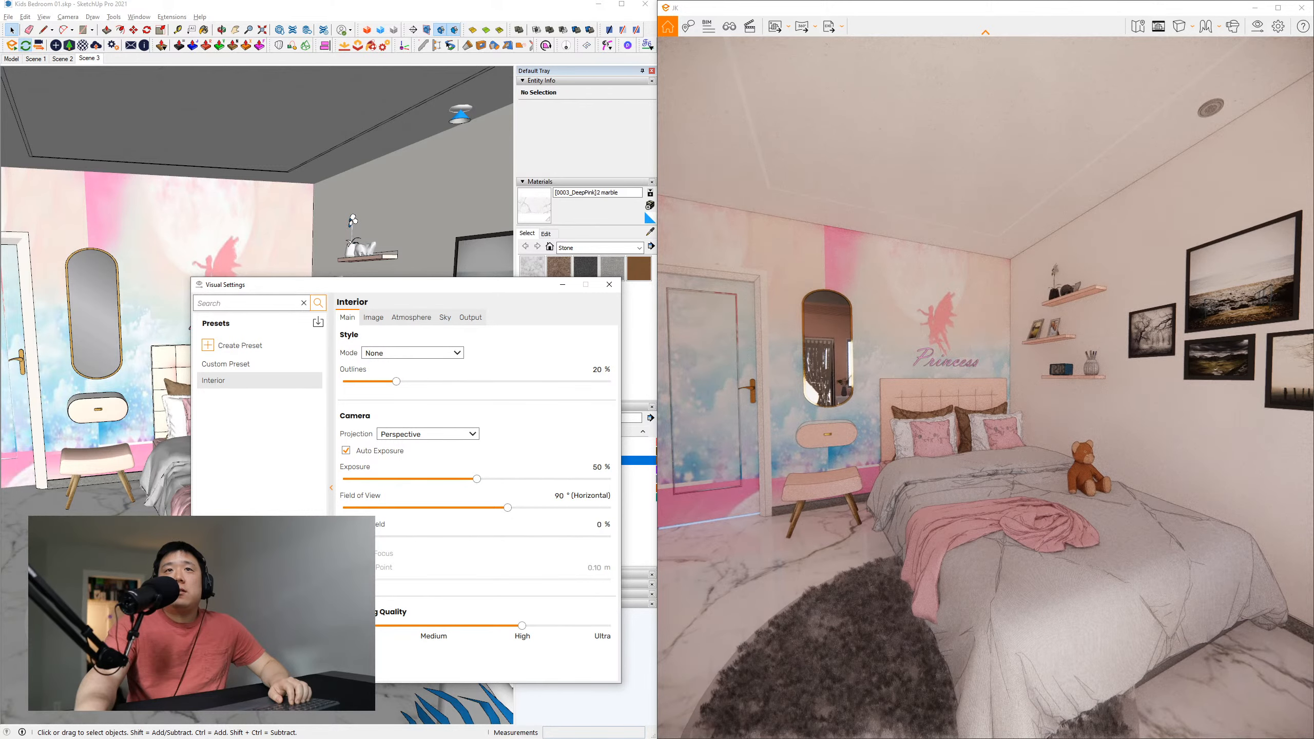
left_click_drag(508, 508, 552, 511)
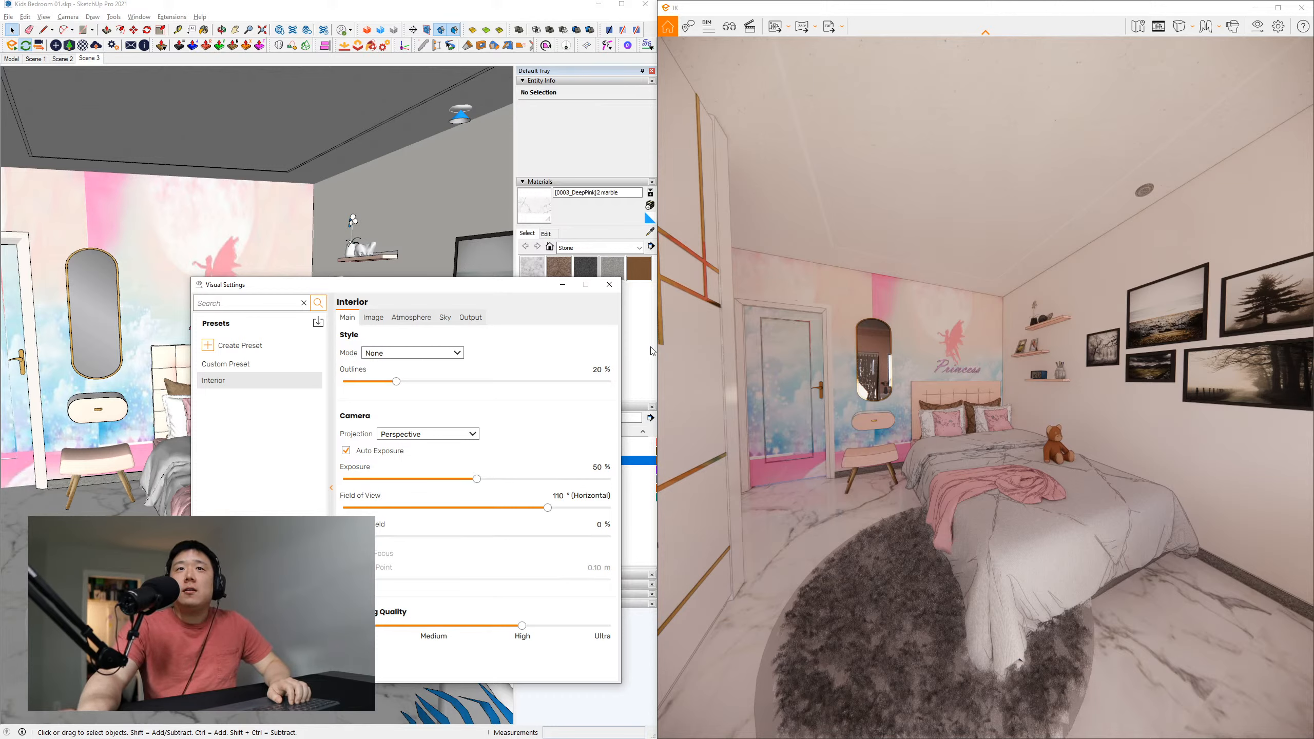
Switch to SketchUp, try a 35-degree field of view, and reframe the bed to judge the perspective
left_click(362, 5)
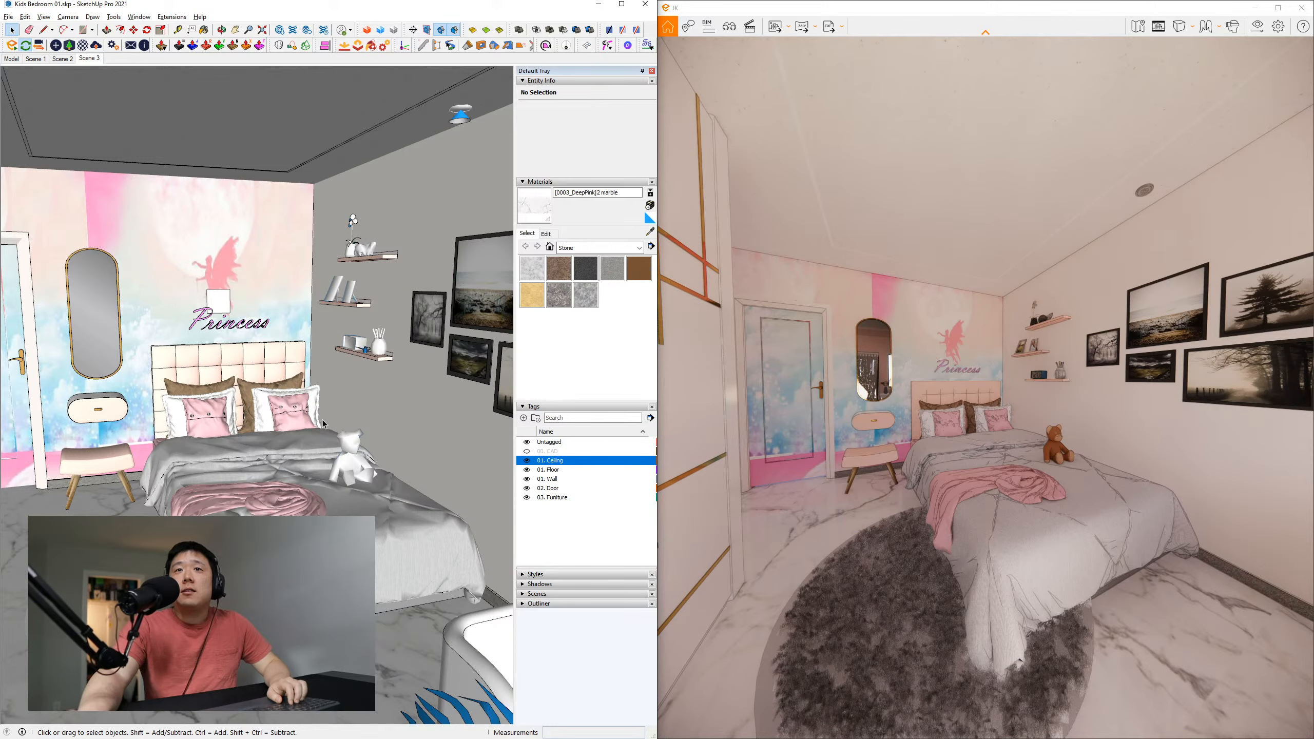
key("z")
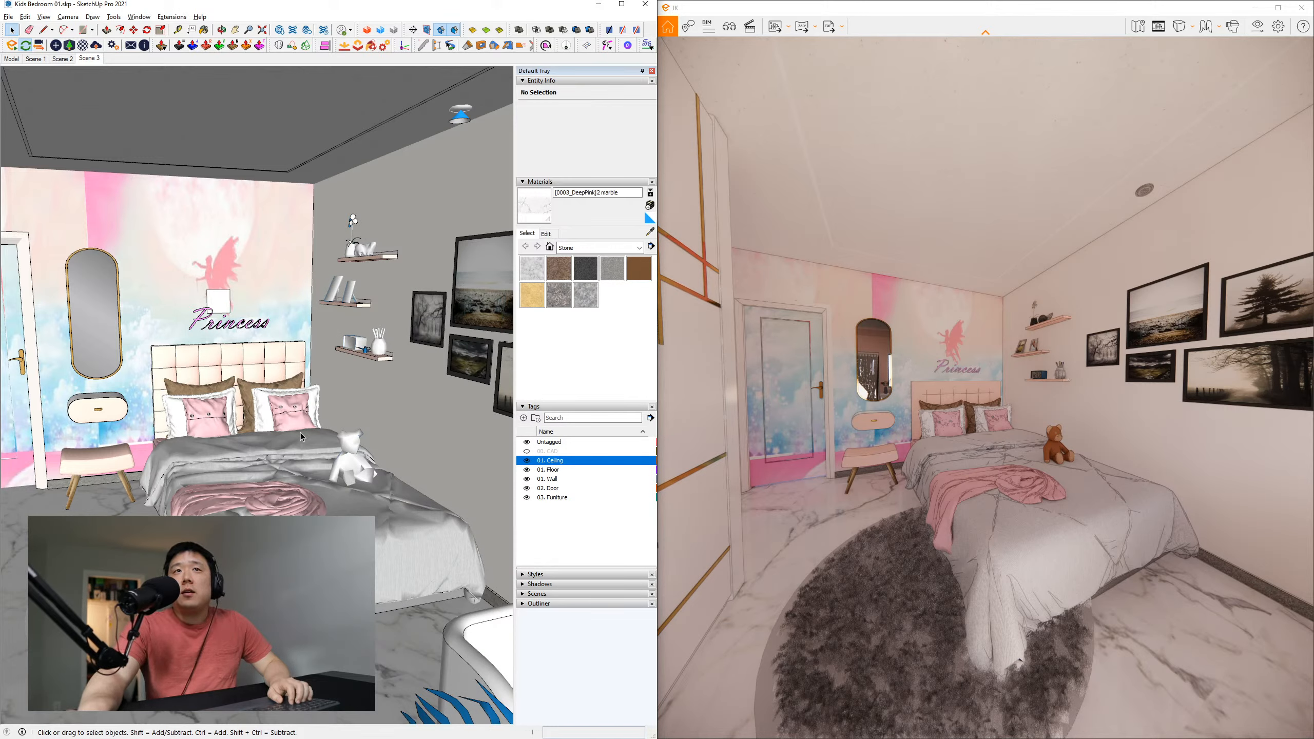
type("35d")
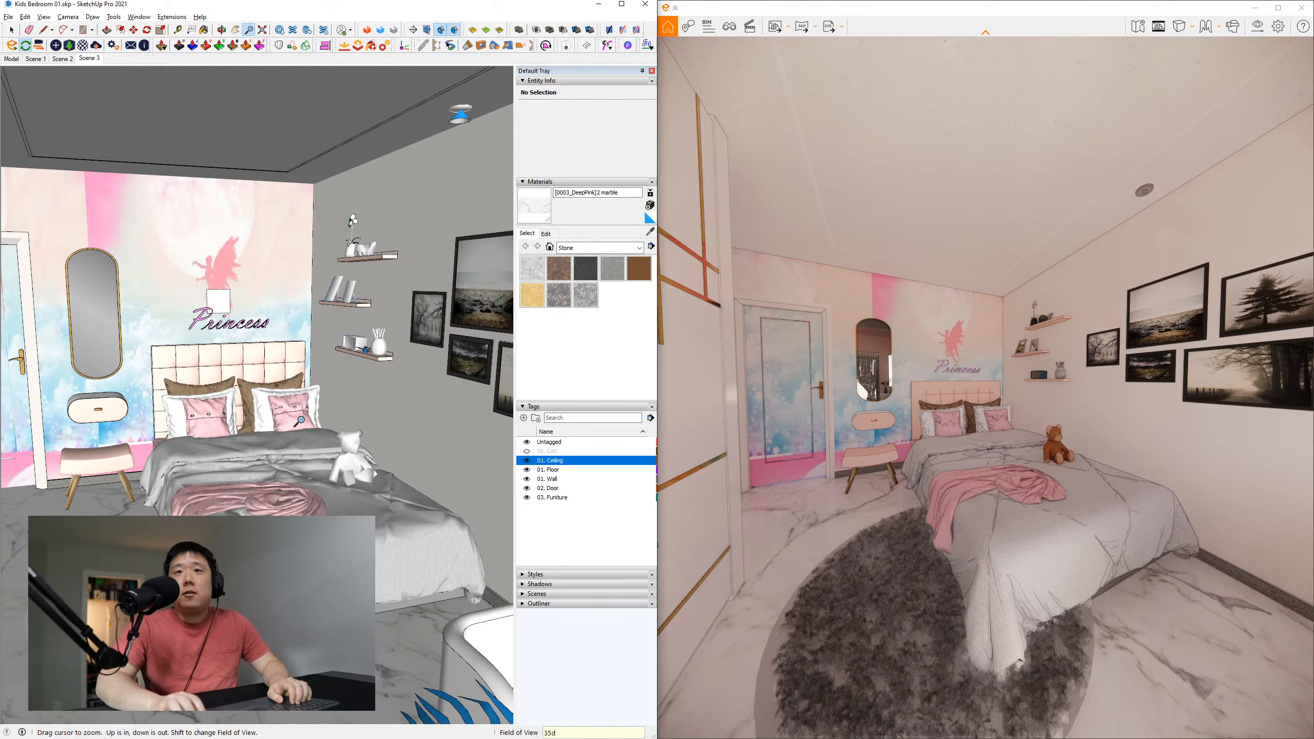
key("Return")
key("o")
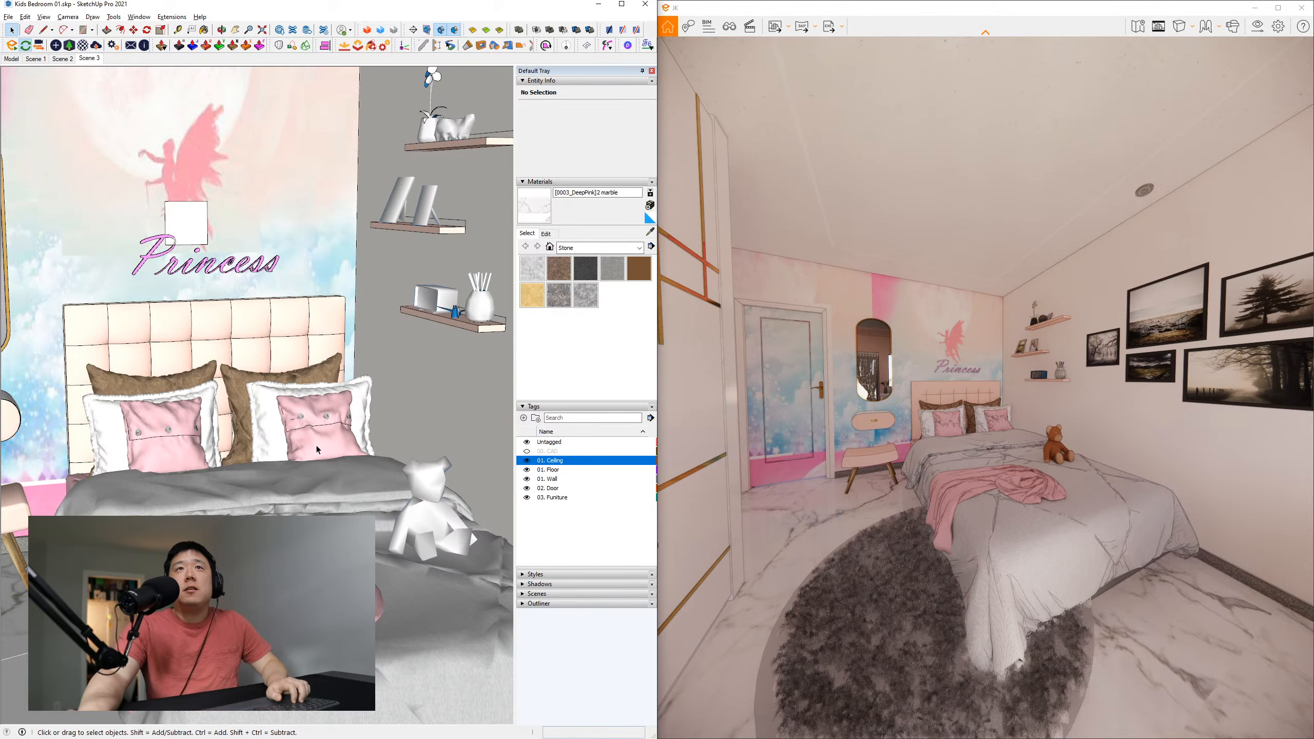
left_click_drag(316, 448, 313, 431)
mouse_move(313, 431)
middle_mouse_down()
mouse_move(352, 432)
mouse_move(239, 459)
mouse_move(261, 477)
mouse_move(245, 470)
mouse_move(267, 459)
middle_mouse_up()
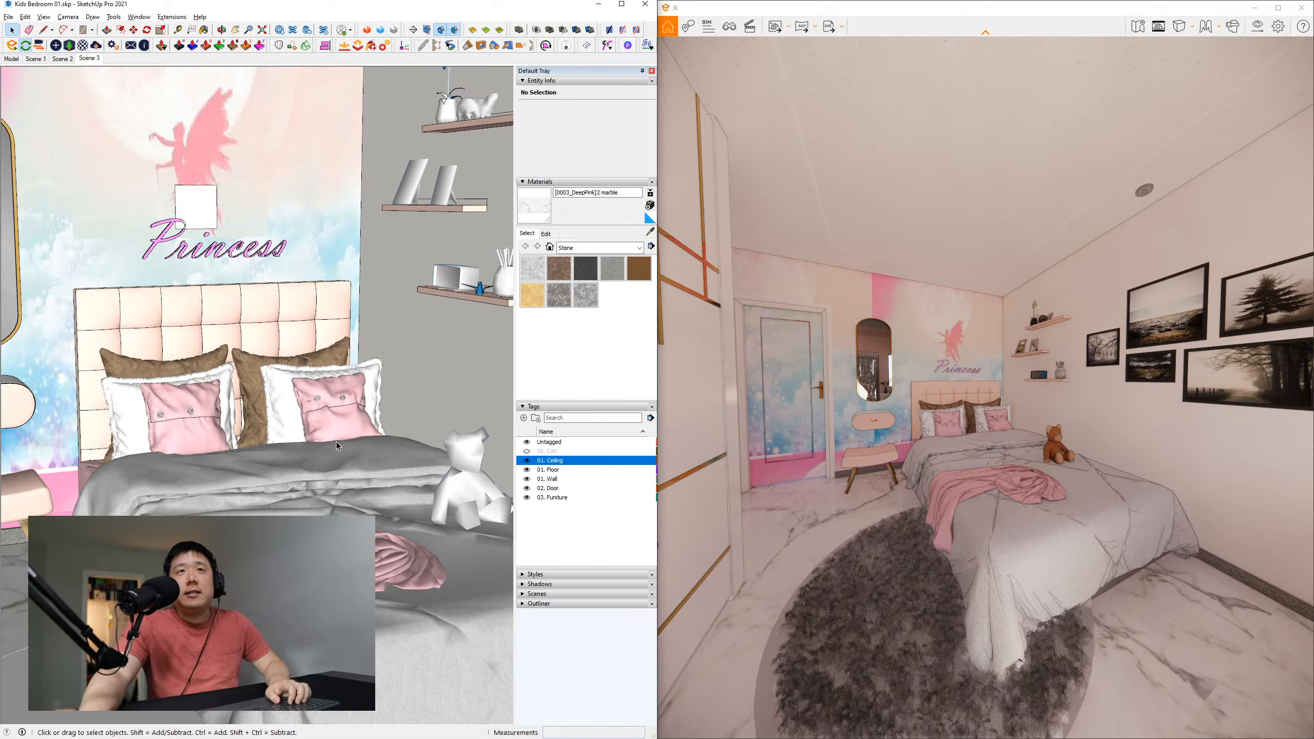
Set the SketchUp camera's field of view to 60 degrees
key("z")
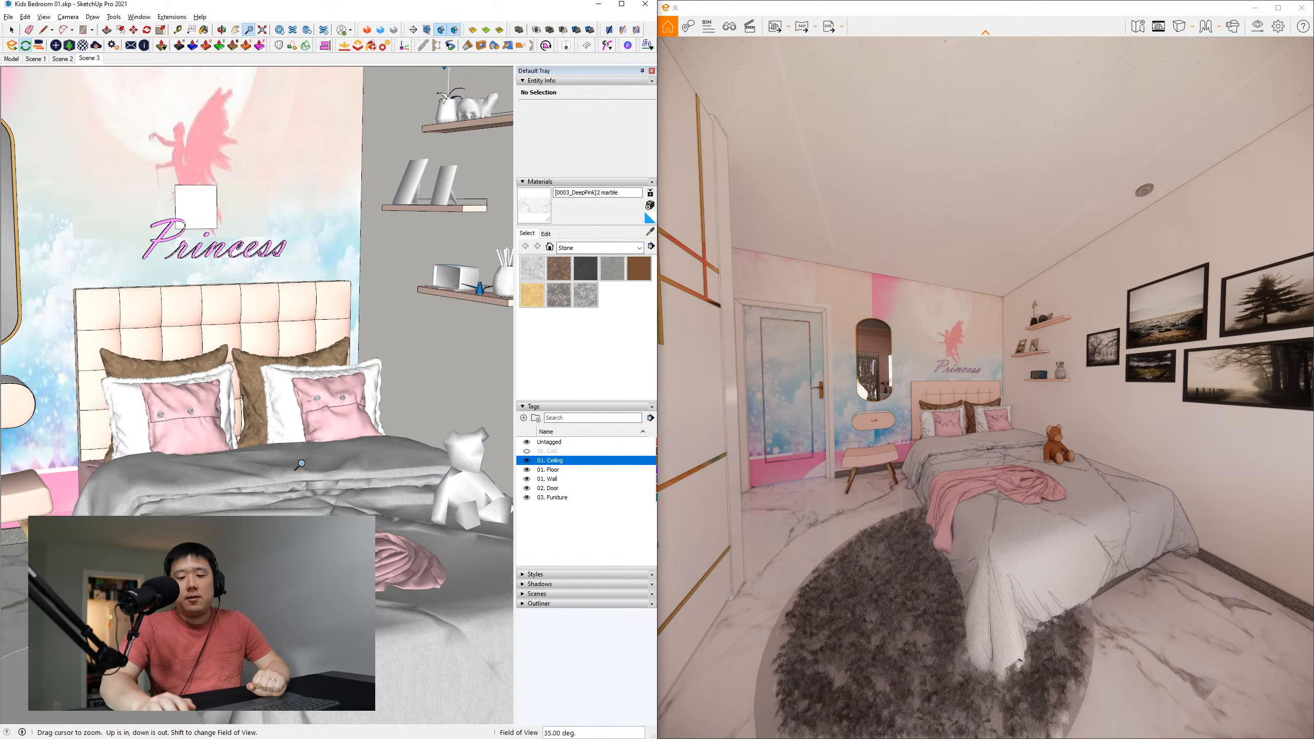
type("60deg")
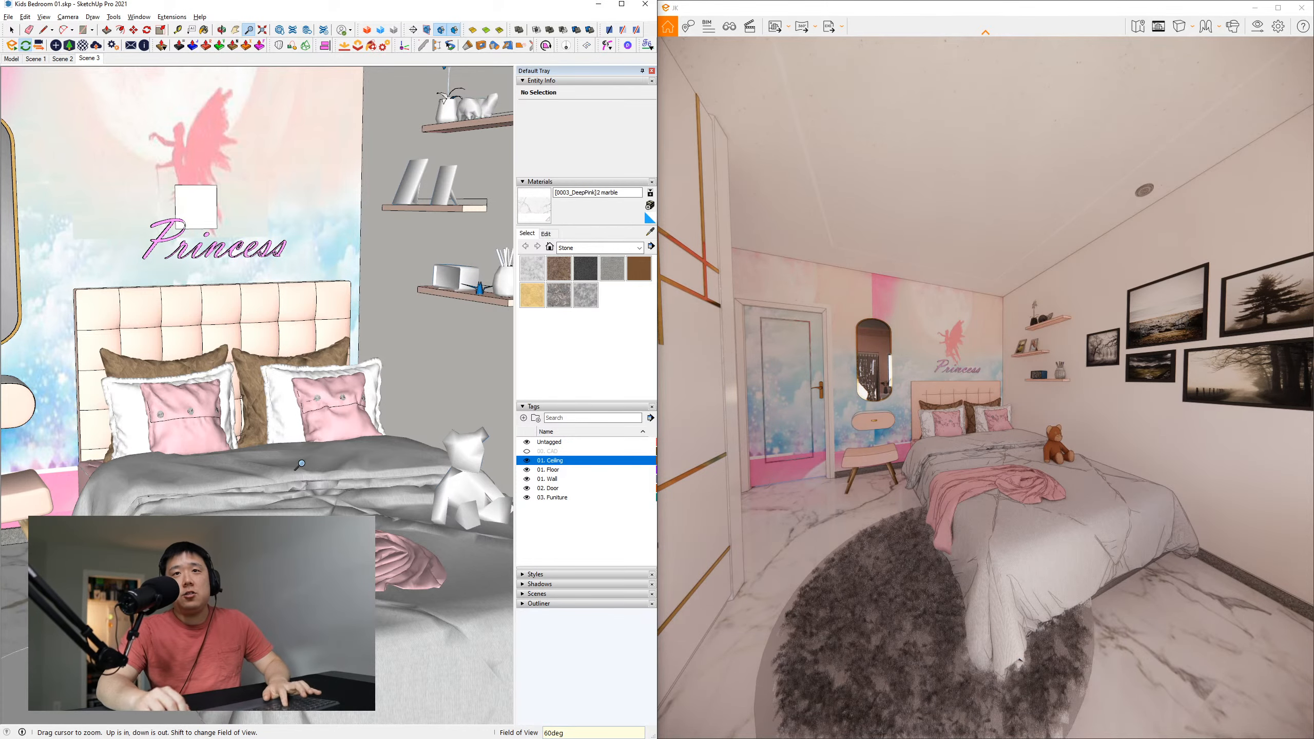
key("Return")
key("space")
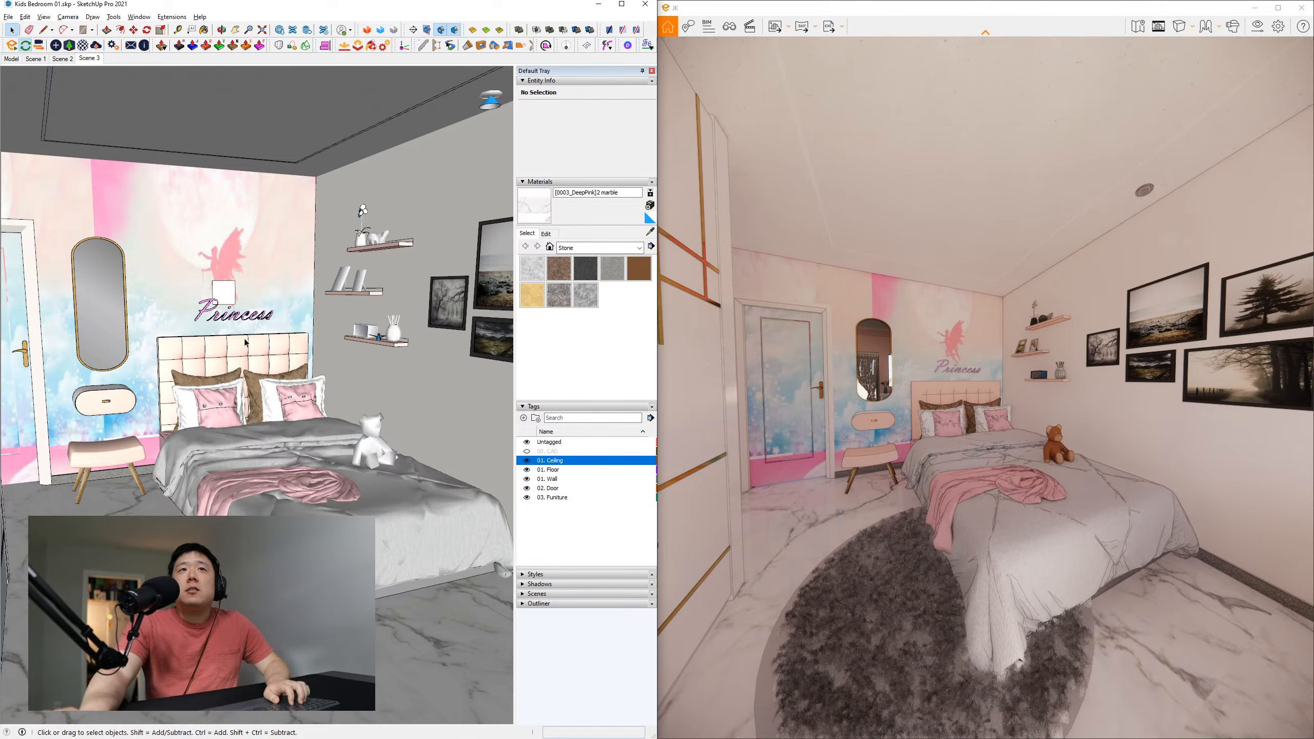
Try an 80-degree field of view on the bedroom, and set the camera back to 60 degrees
key("z")
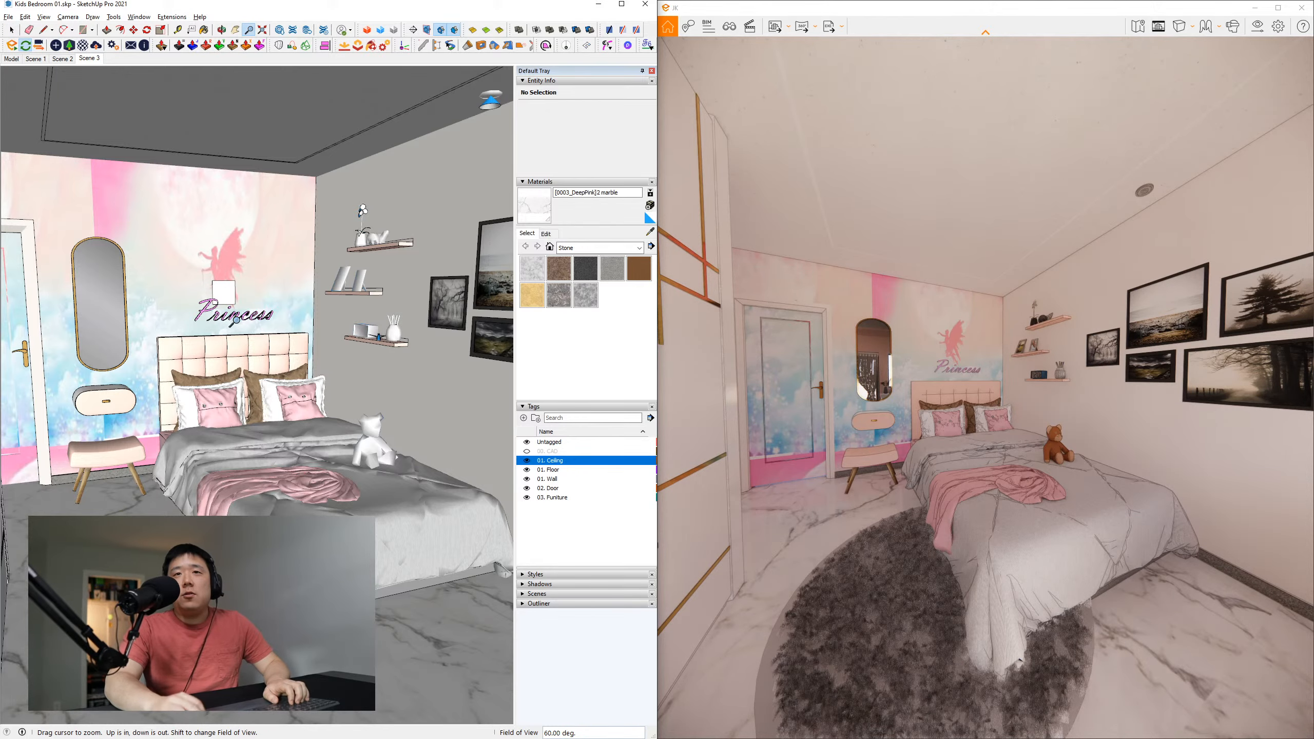
type("80deg")
key("Return")
key("space")
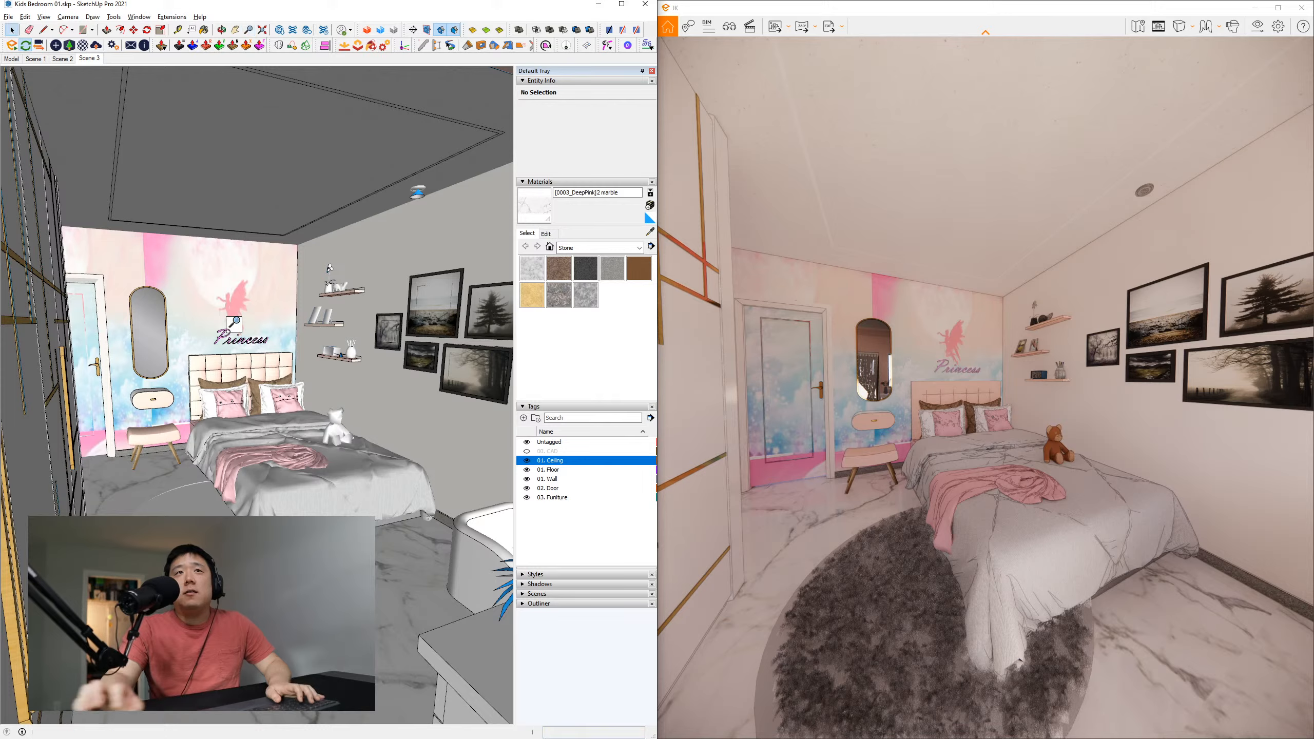
middle_click_drag(253, 412, 245, 406)
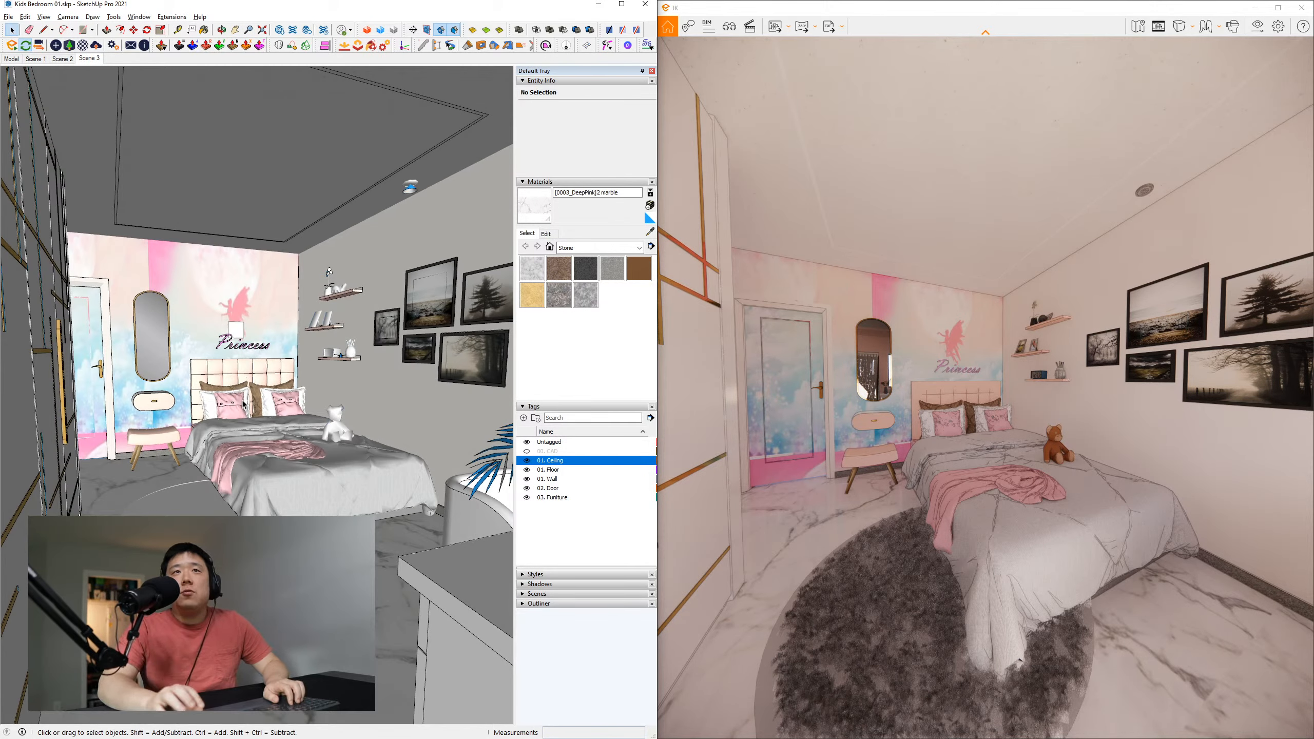
type("z60deg")
key("Return")
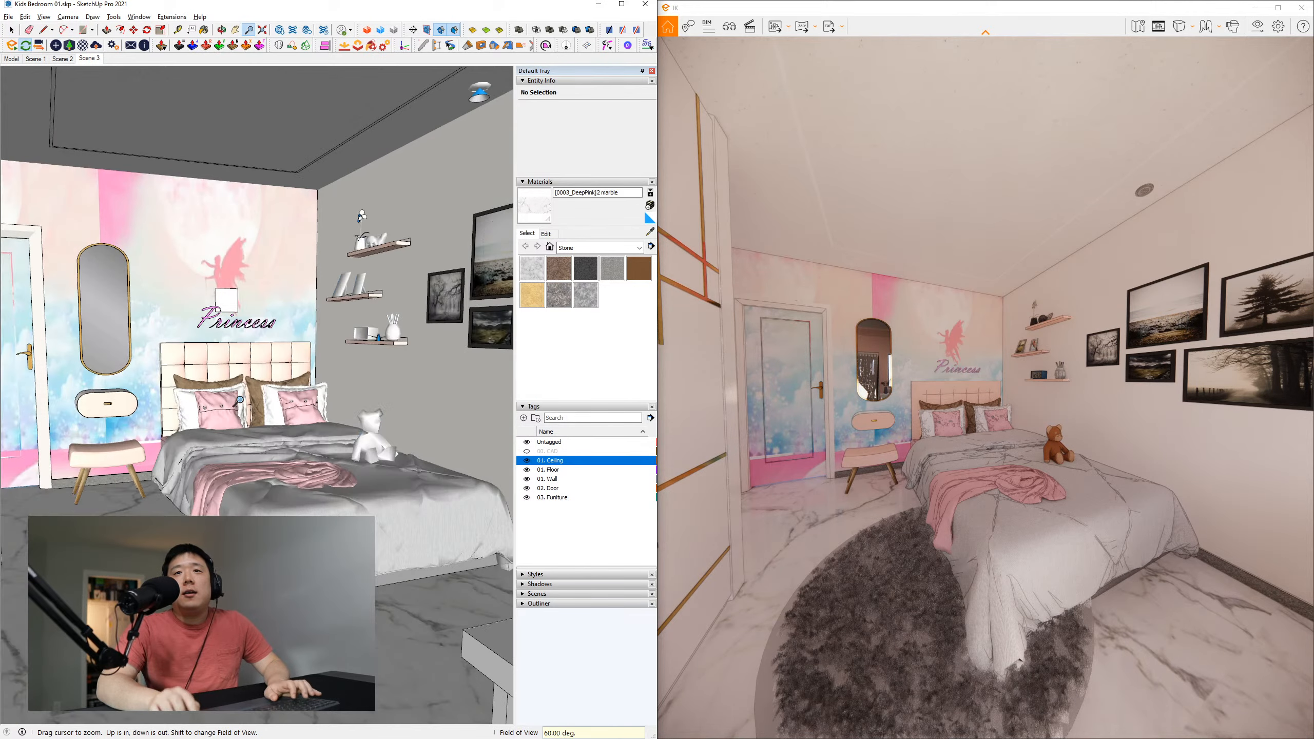
key("space")
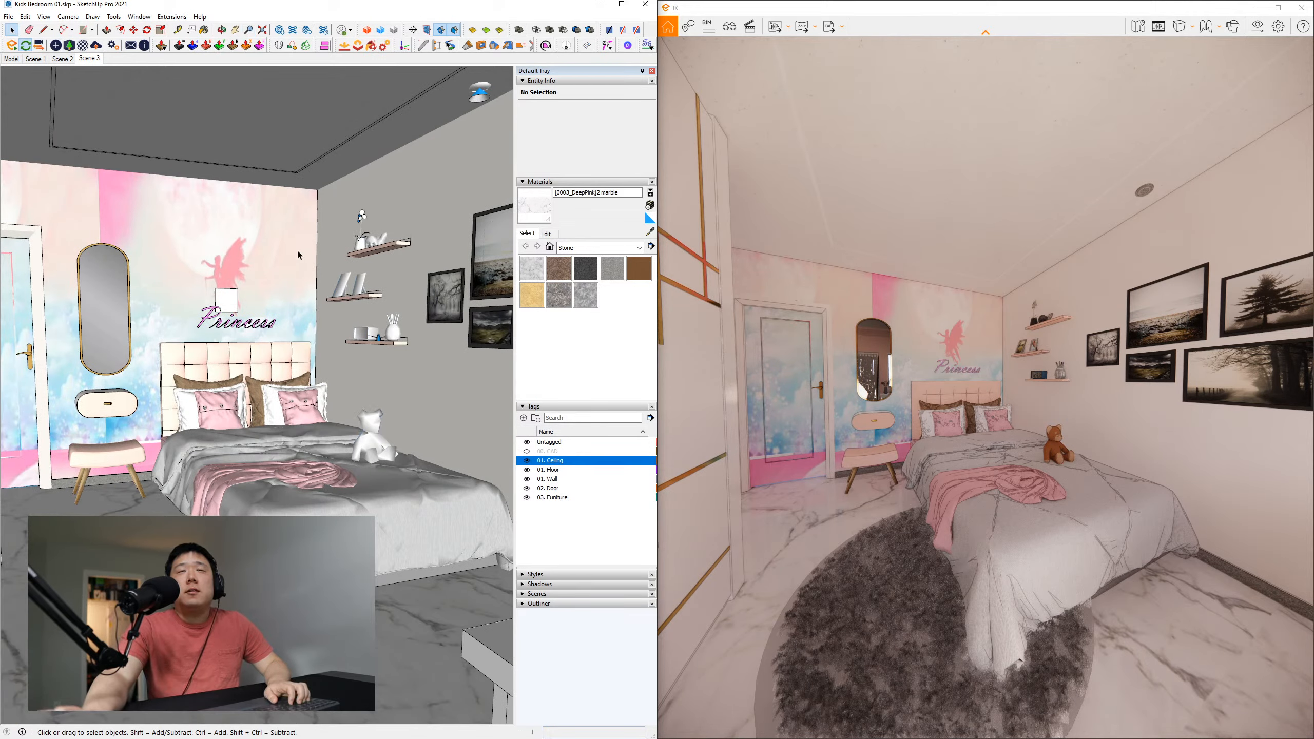
Zoom in on the bed with the Zoom tool, return to the Scene 3 view, and check its field of view
left_click(58, 17)
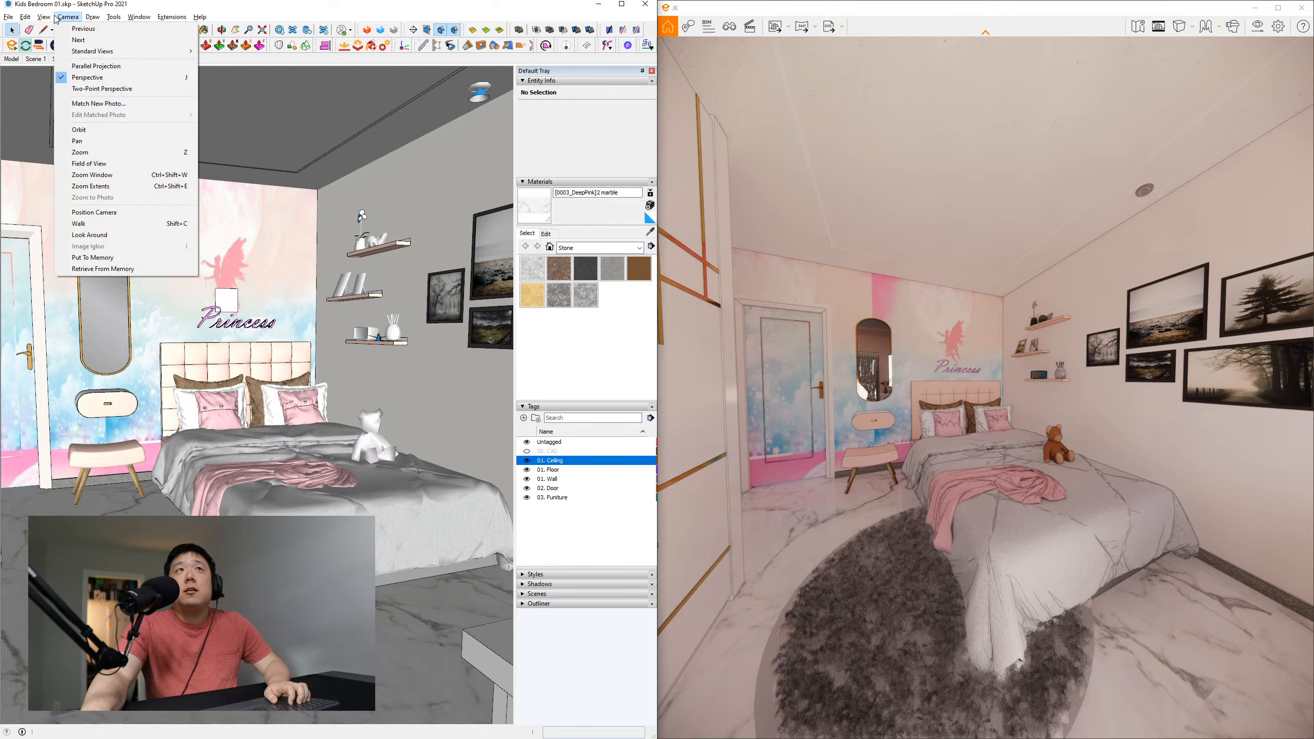
left_click(80, 152)
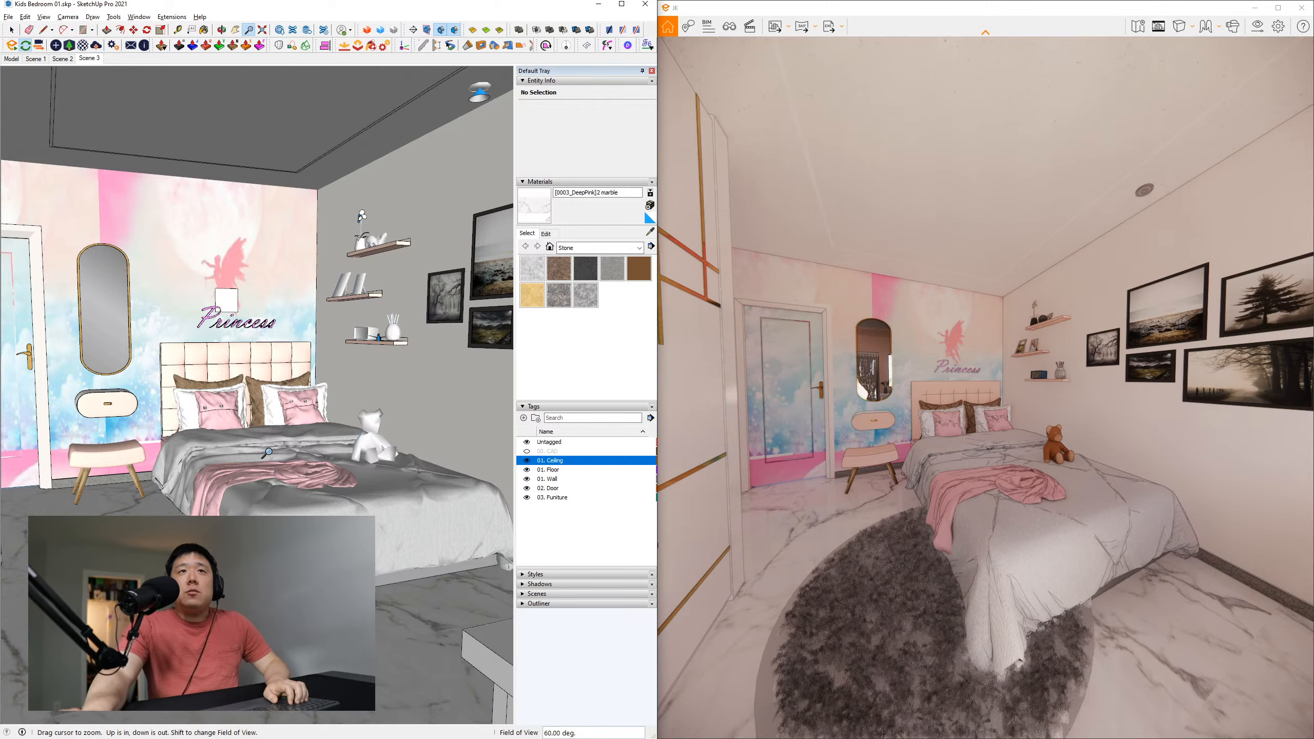
scroll(263, 468, "down", 2)
mouse_move(279, 396)
left_mouse_down()
mouse_move(279, 331)
mouse_move(277, 523)
mouse_move(287, 396)
mouse_move(279, 479)
mouse_move(279, 414)
left_mouse_up()
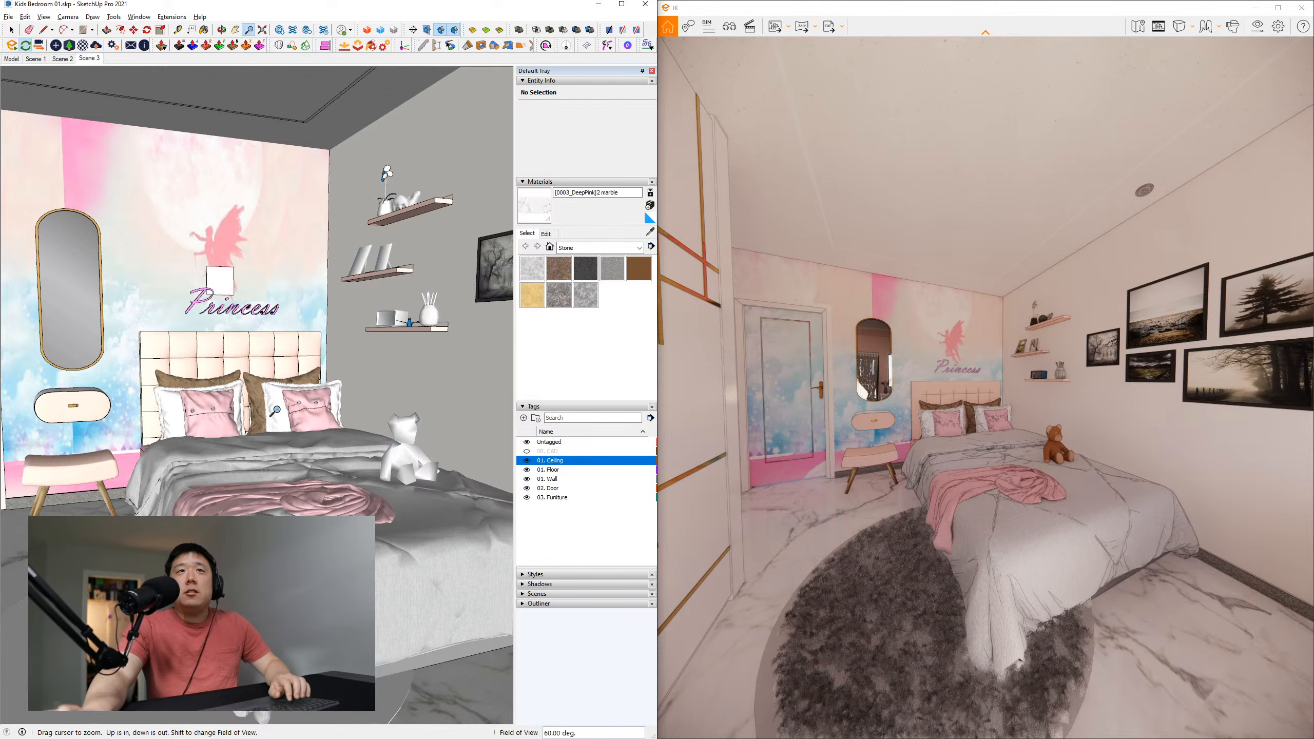
key("space")
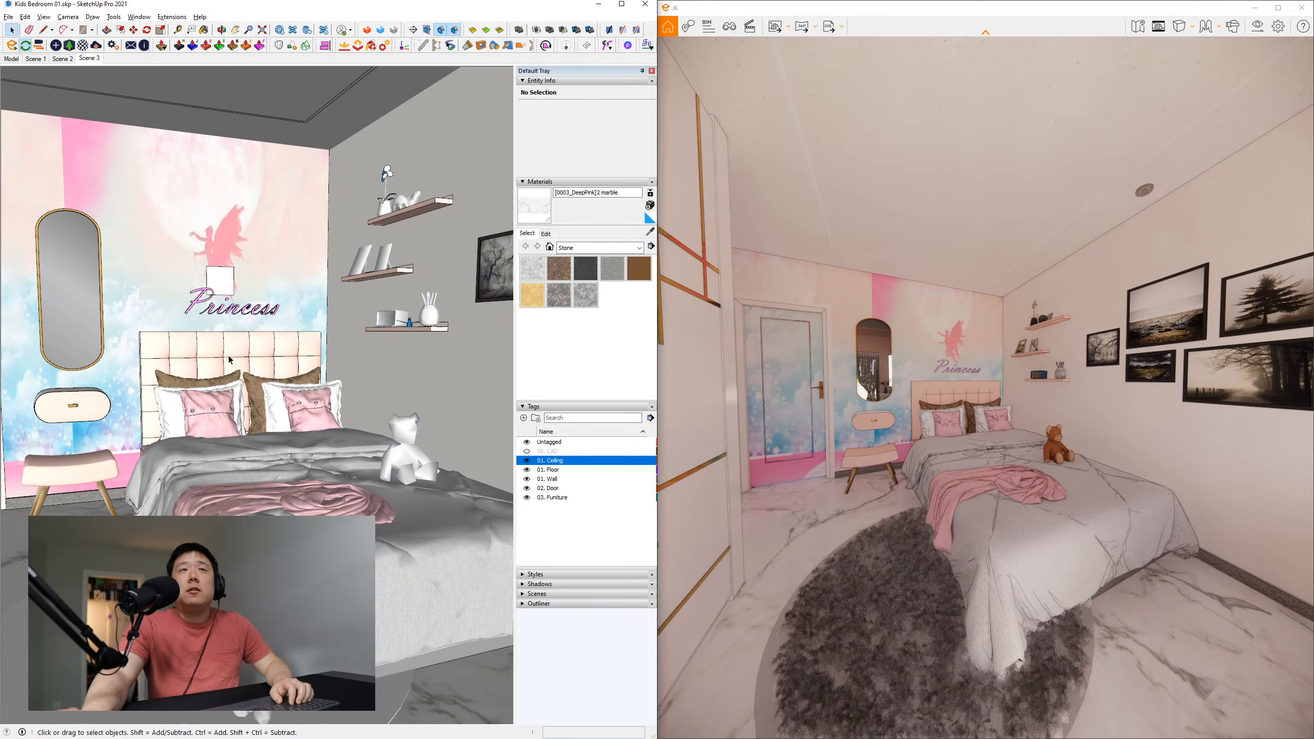
left_click(95, 59)
key("z")
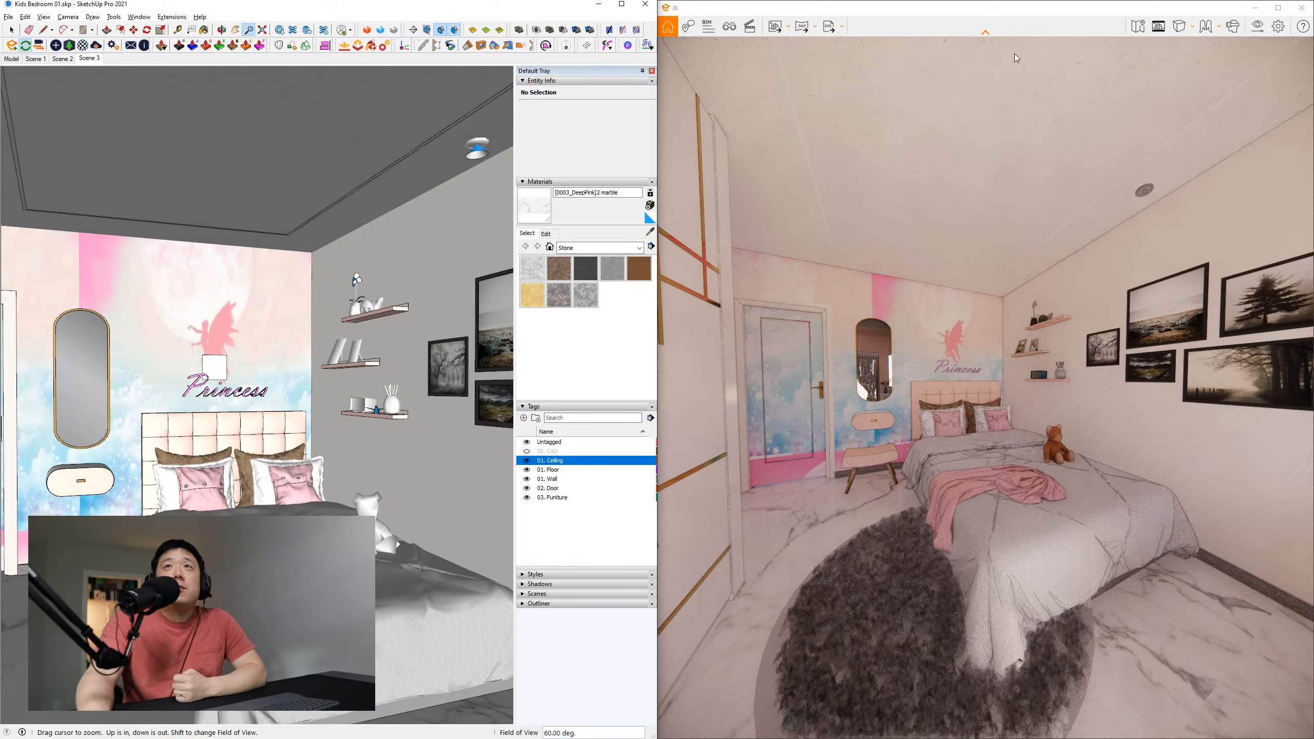
Reopen Enscape's Visual Settings, compare the render at 0% and weaker outlines, and set Outlines to 20%
left_click(1258, 25)
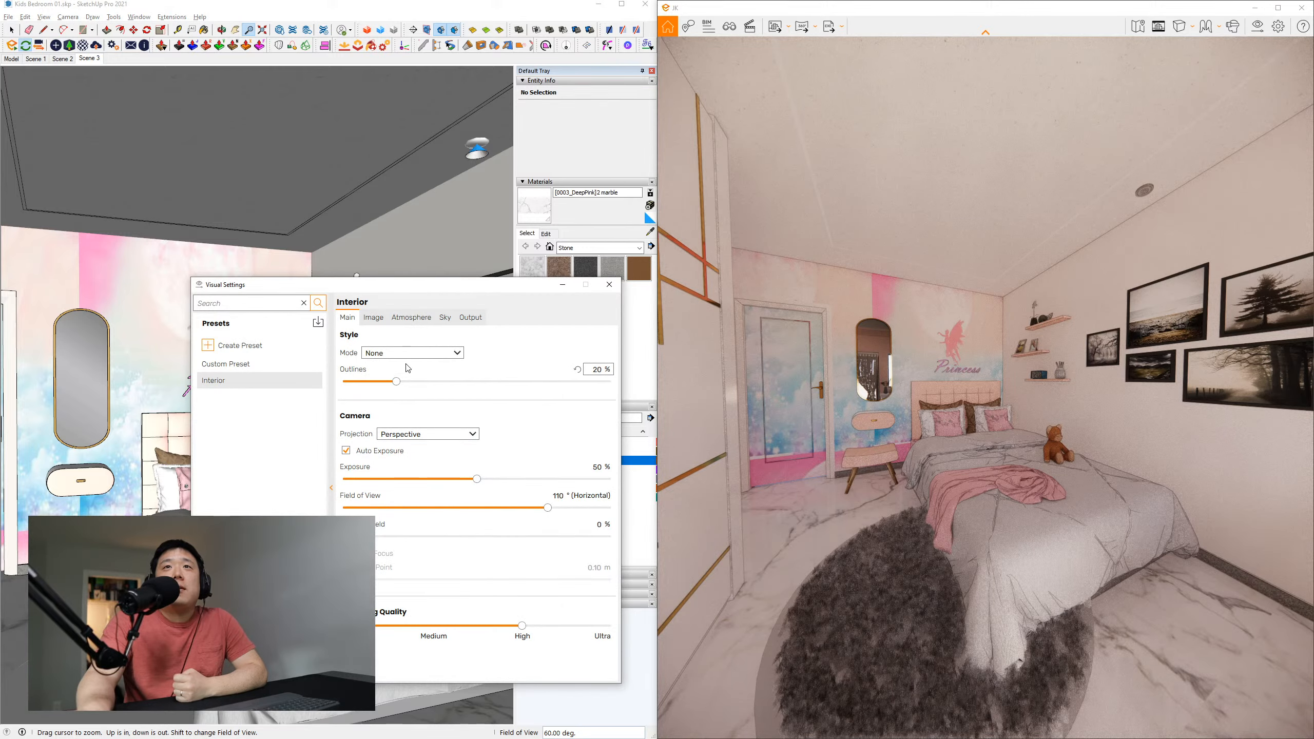
left_click_drag(396, 382, 334, 387)
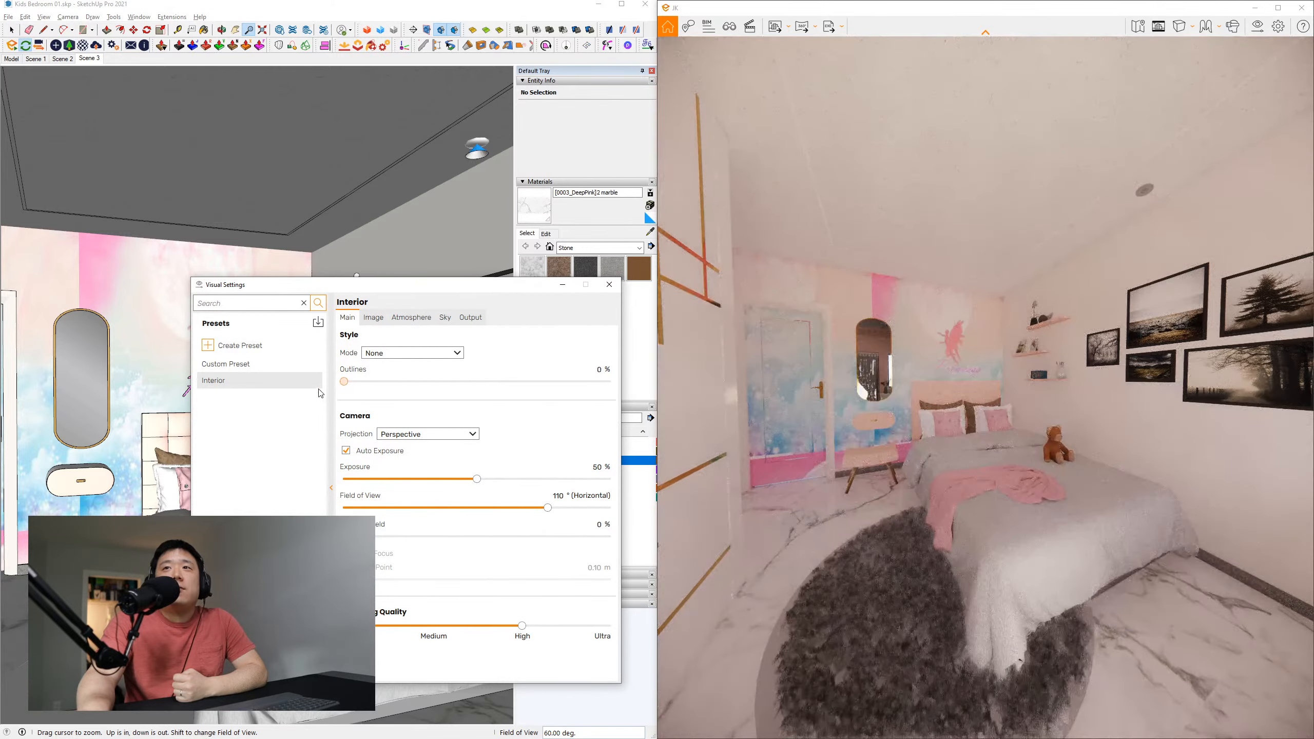
left_click_drag(344, 382, 378, 389)
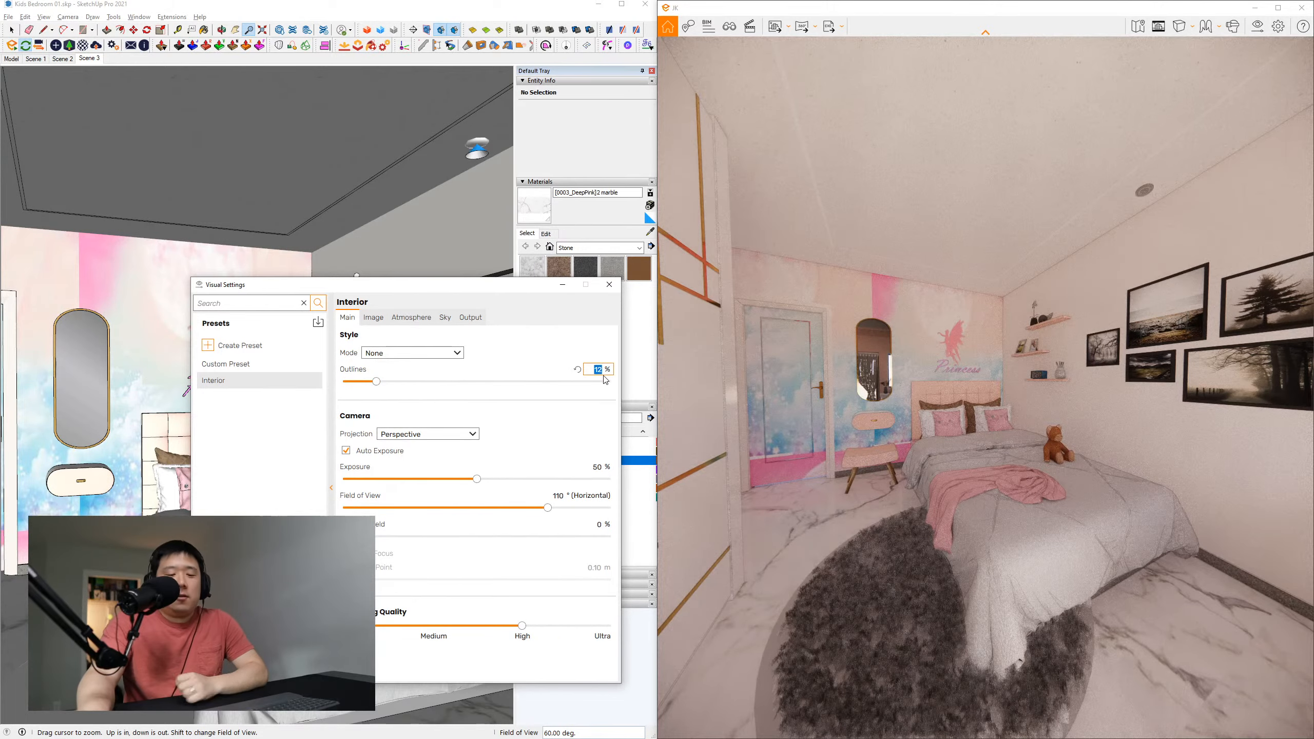
left_click(600, 372)
type("20")
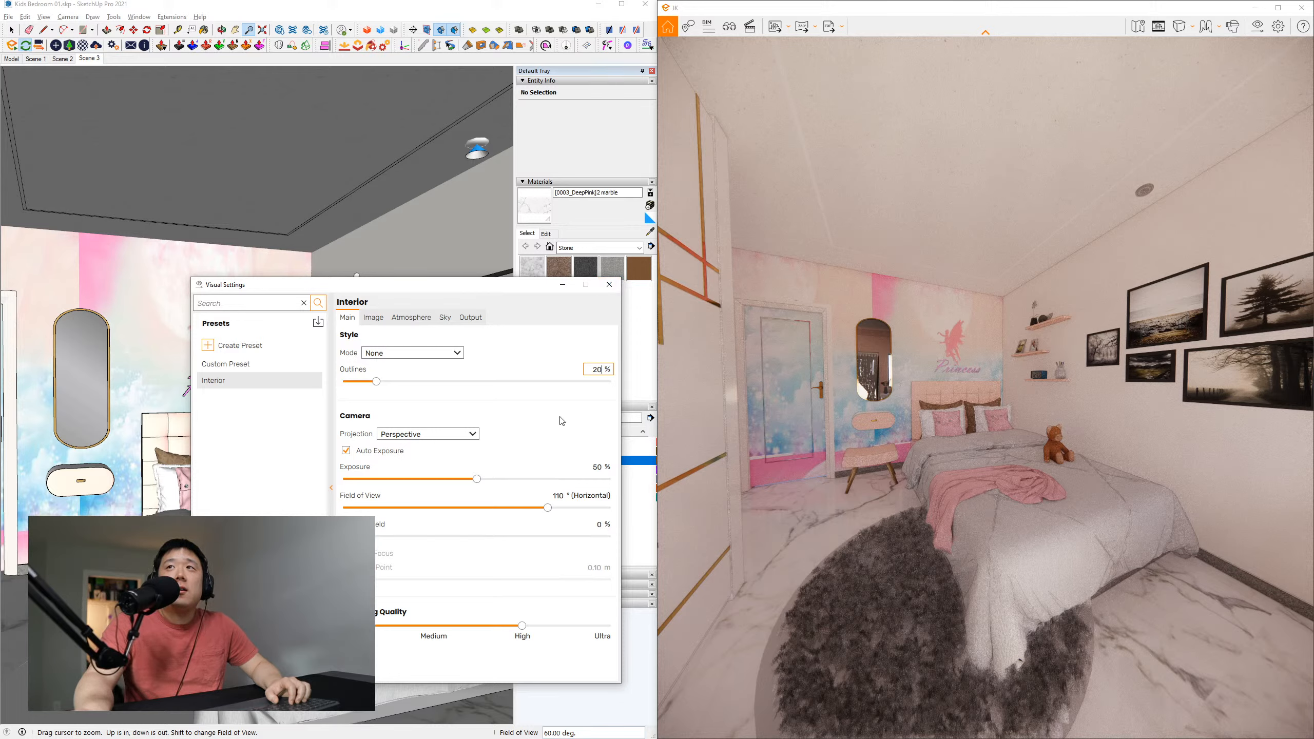
Try Medium rendering quality for the Interior preset, and return it to High
left_click(439, 628)
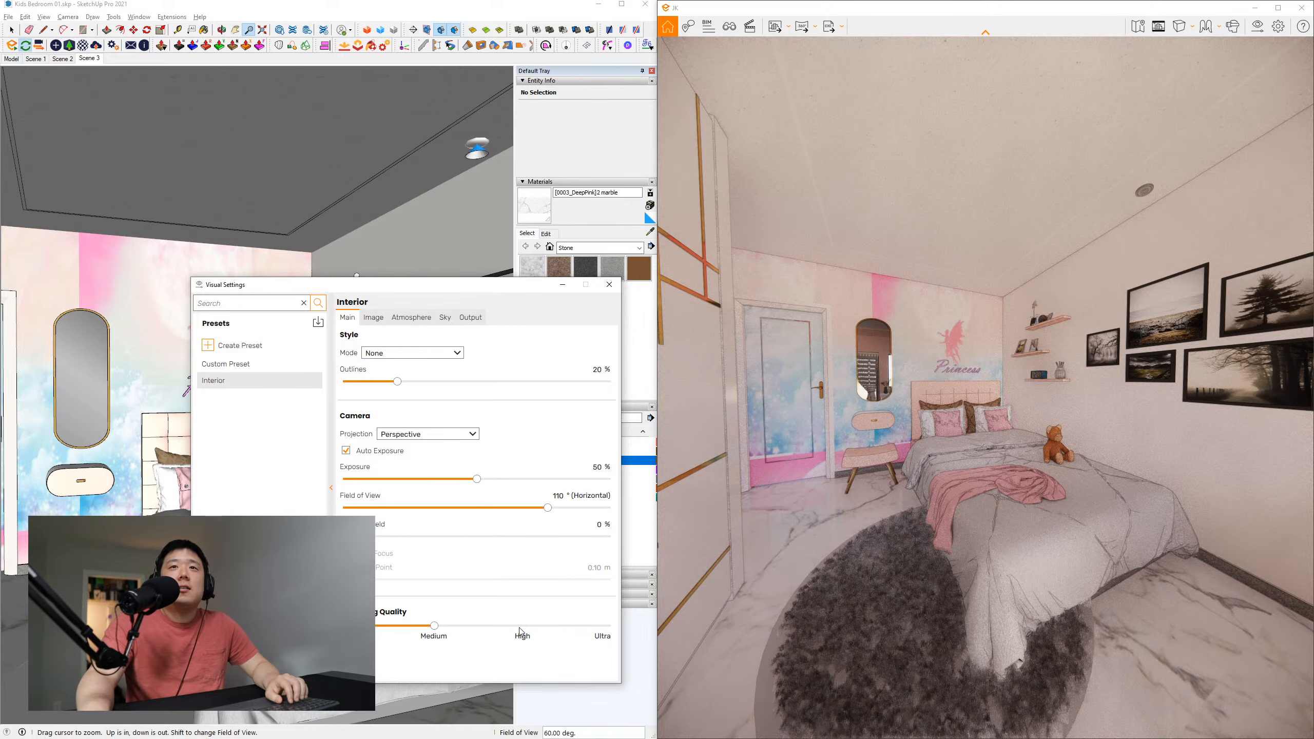
left_click(522, 628)
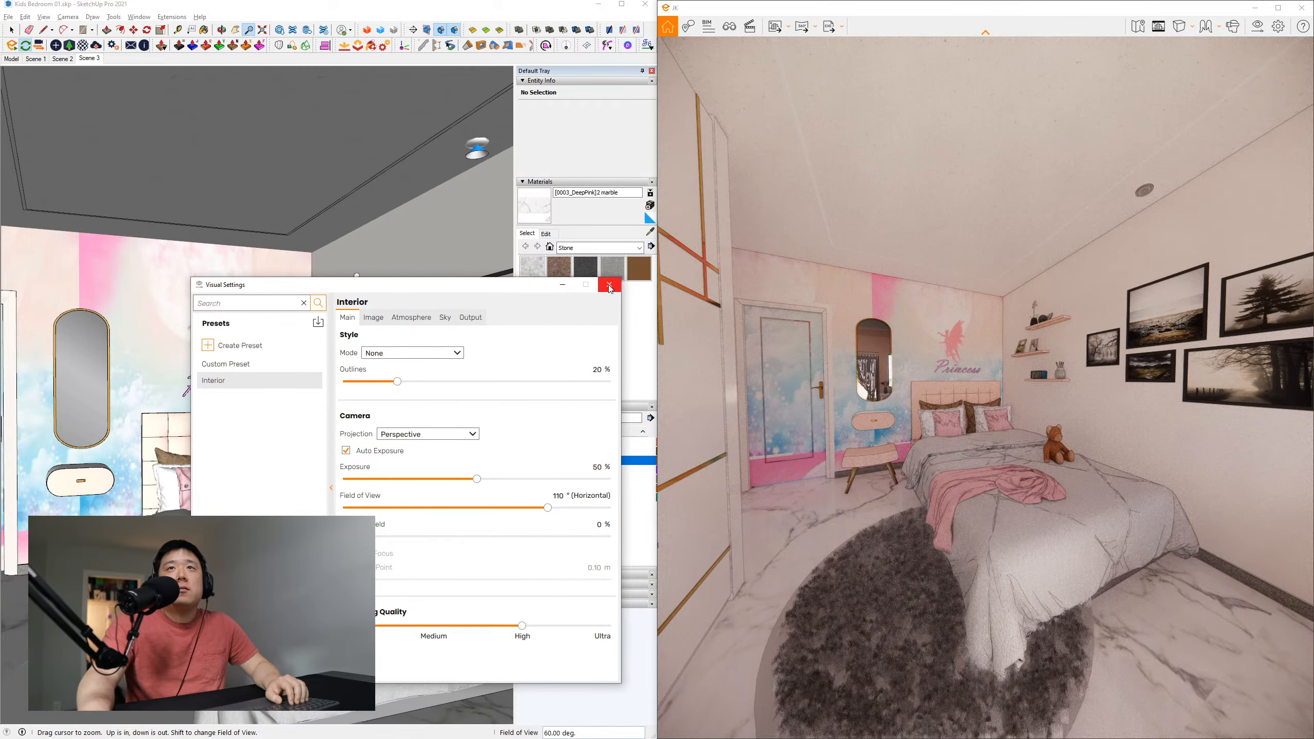
In the Interior preset's image effects, raise the vignette to 50%
left_click(375, 320)
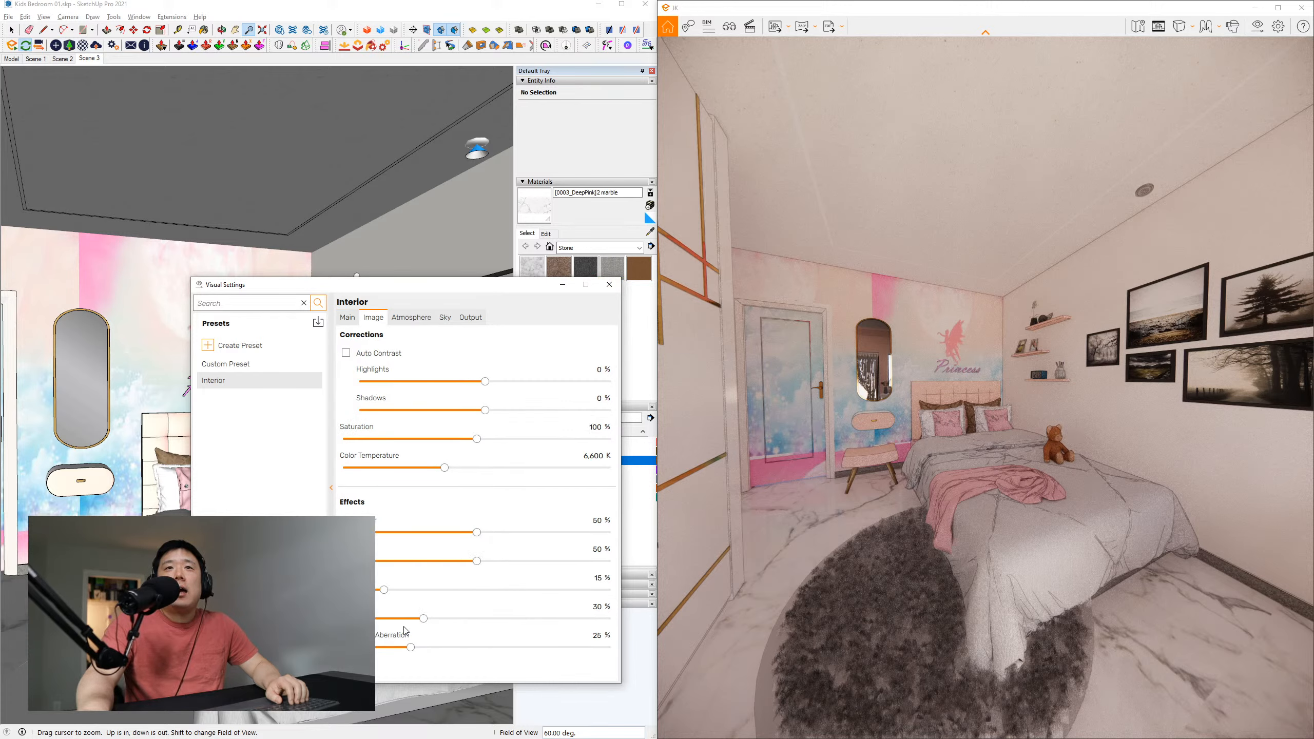
left_click_drag(424, 627, 475, 632)
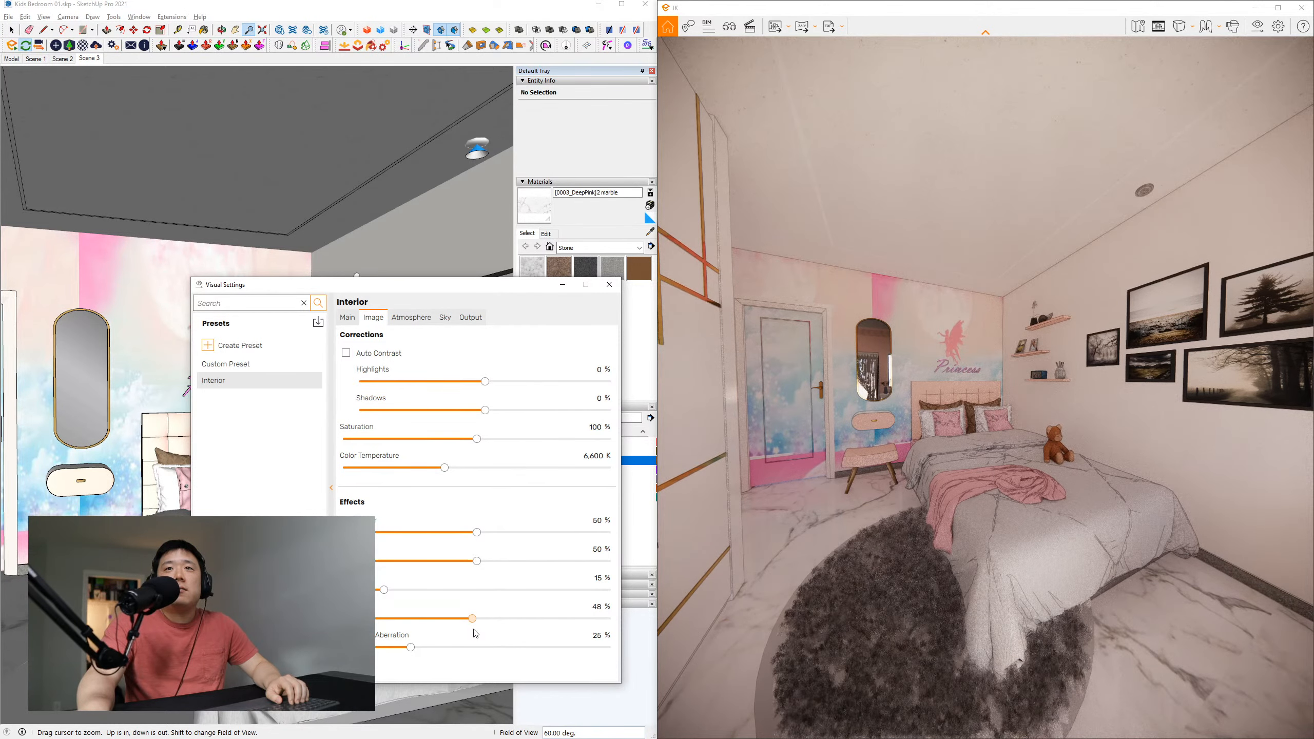
left_click_drag(477, 630, 479, 630)
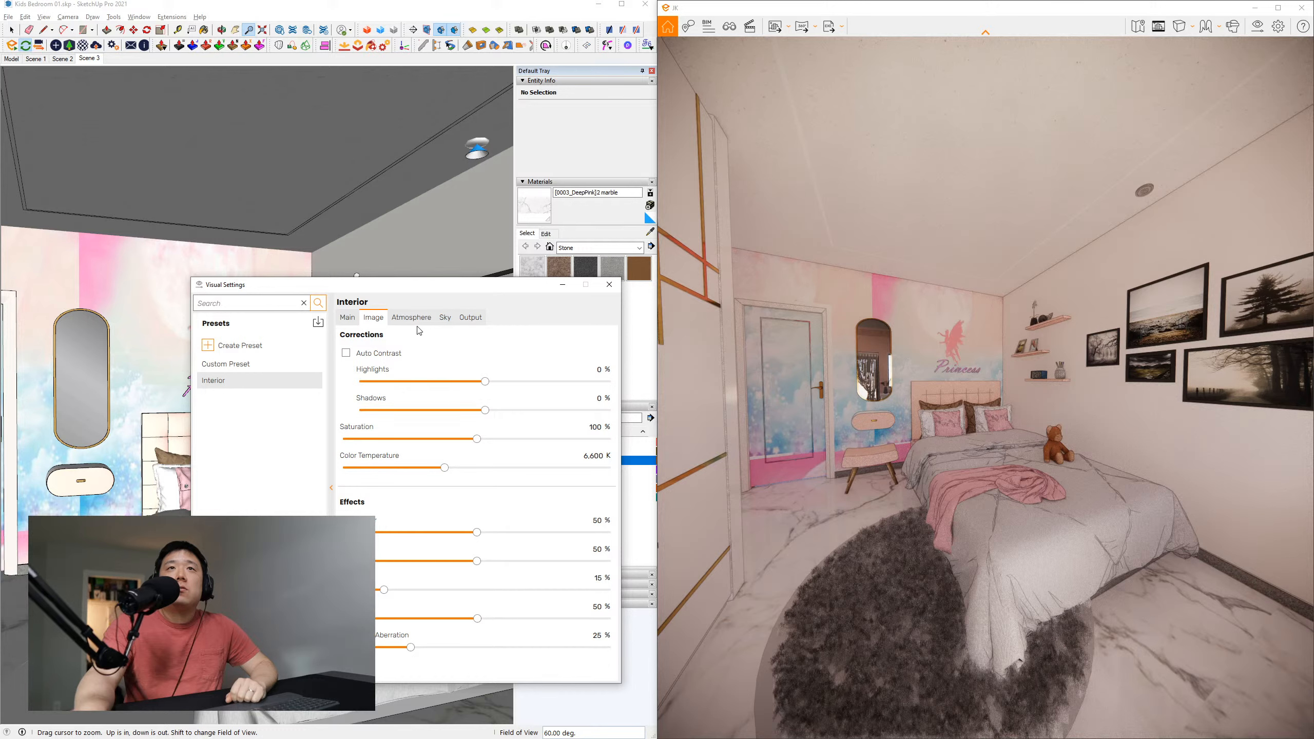
Preview Auto Contrast on the render, and leave it turned off
left_click(378, 355)
left_click(376, 355)
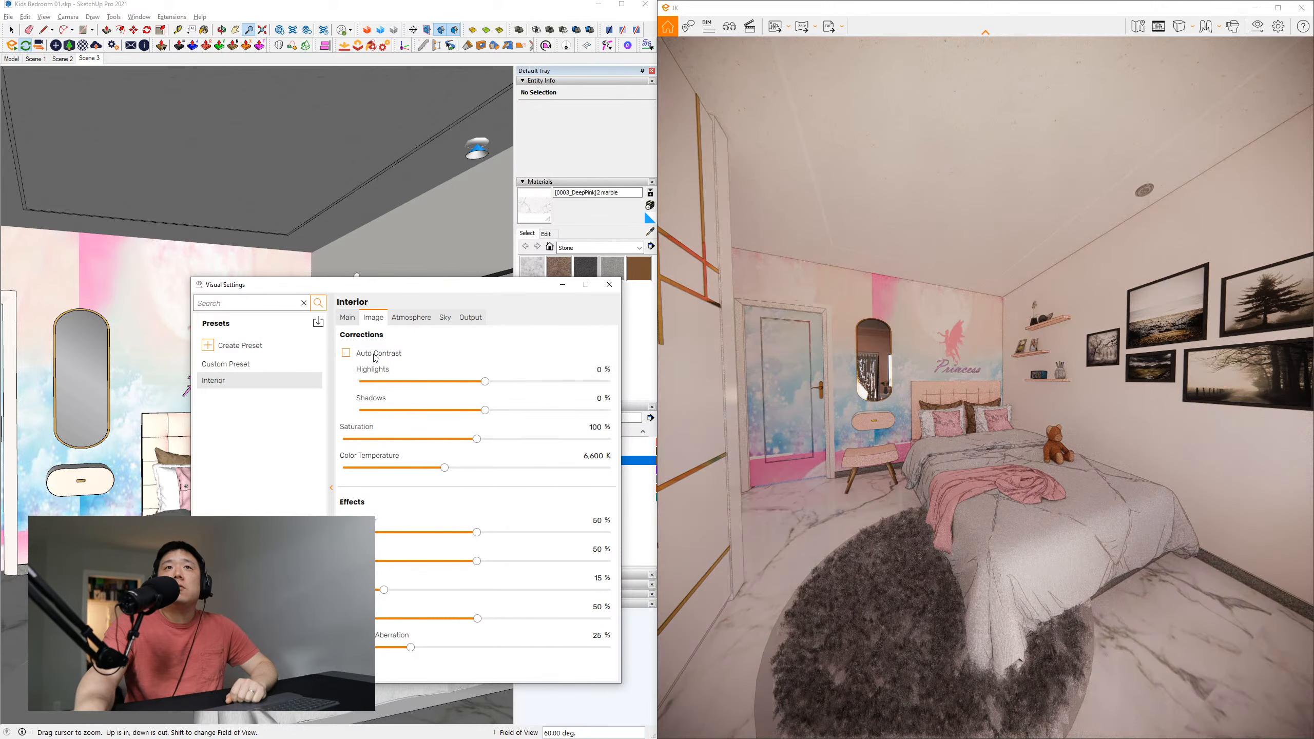
Compare the render repeatedly with Auto Contrast on and off, ending with it turned off
left_click(377, 355)
left_click(377, 355)
left_click(375, 357)
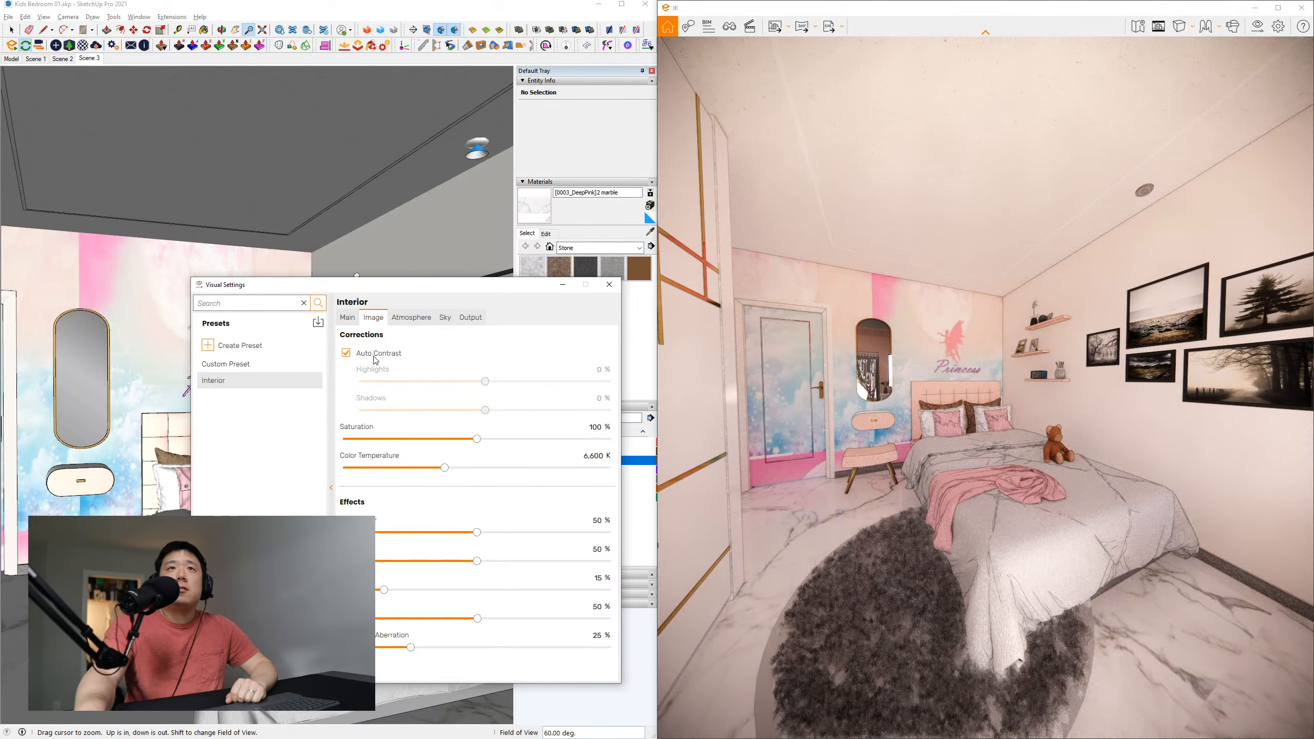
left_click(375, 356)
left_click(375, 356)
left_click(376, 357)
left_click(376, 356)
left_click(375, 358)
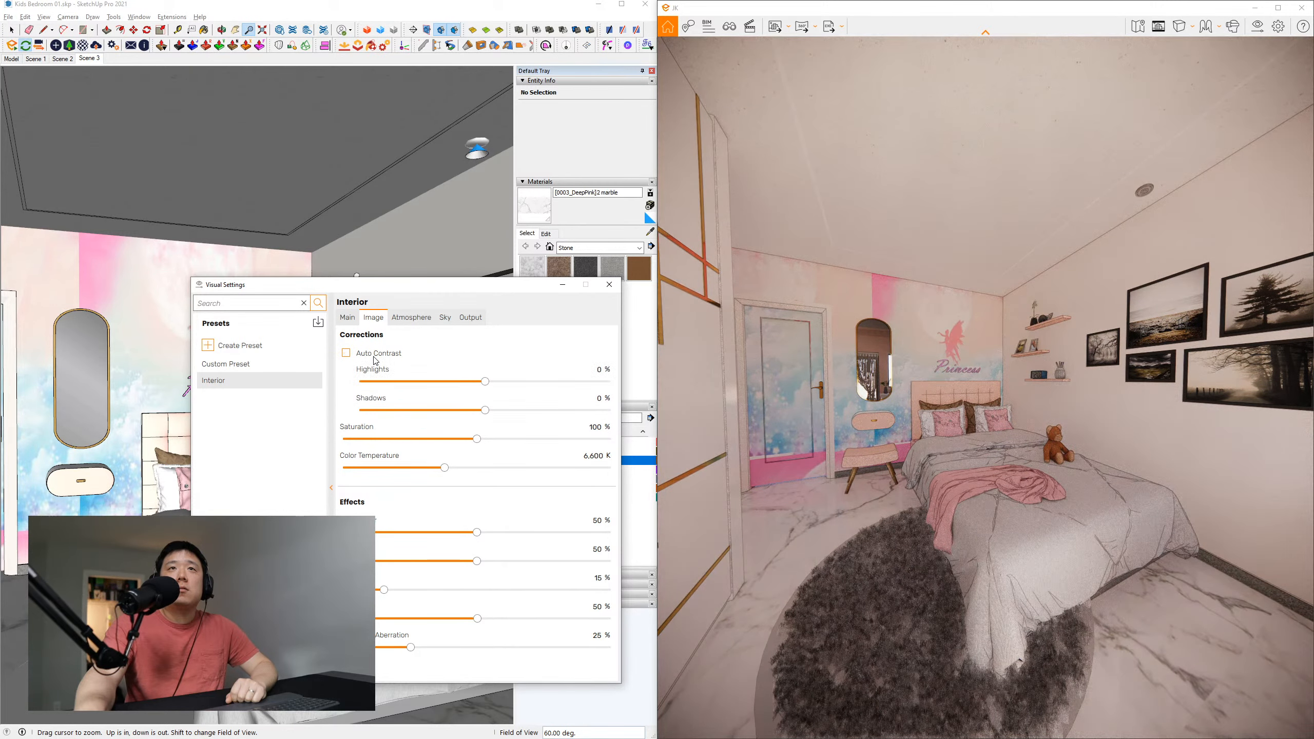
left_click(375, 357)
left_click(375, 357)
left_click(375, 358)
left_click(376, 359)
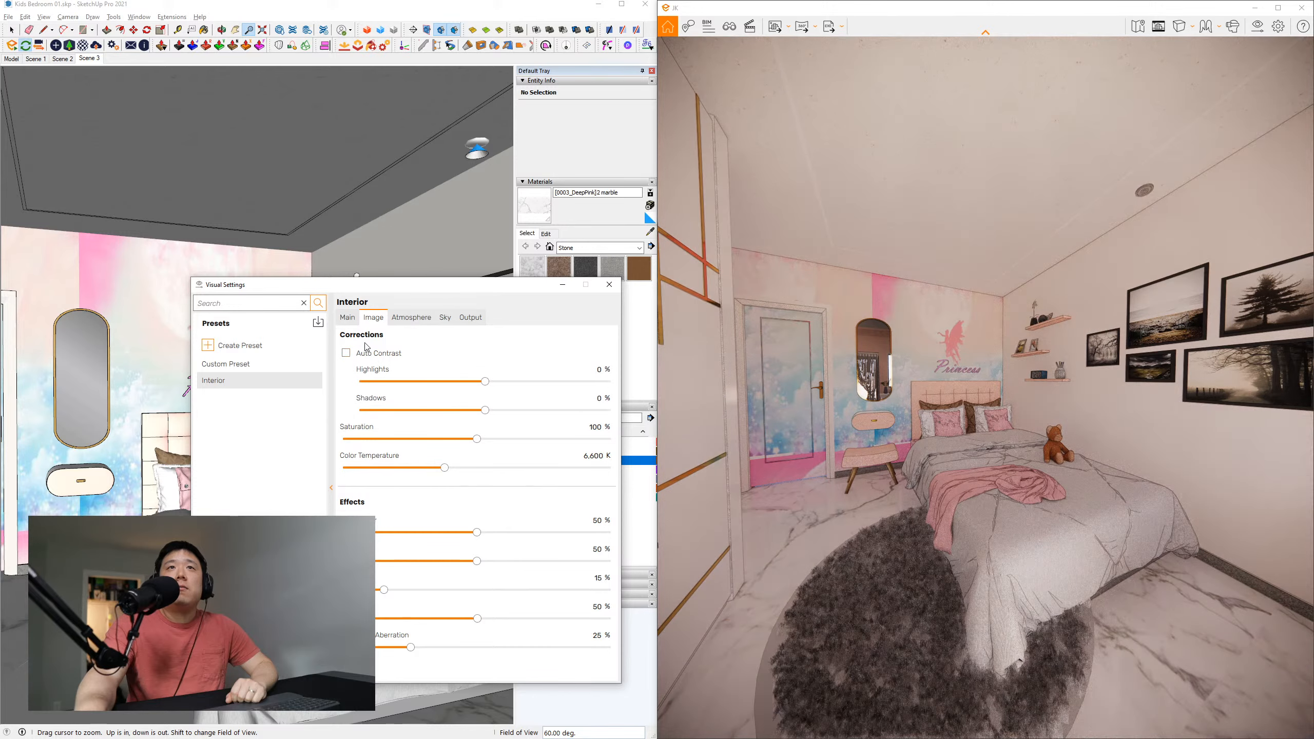
Preview the Interior preset without Auto Exposure, and turn Auto Exposure back on
left_click(346, 319)
left_click(346, 450)
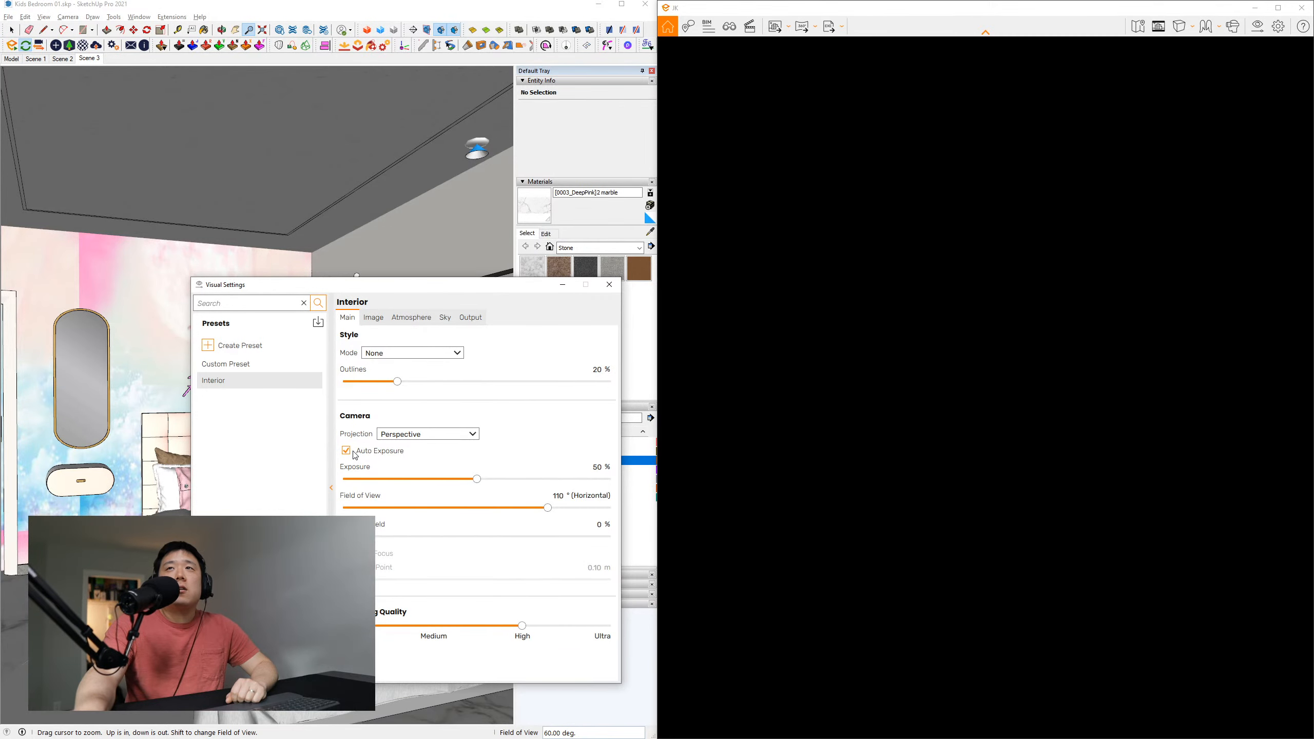
left_click(346, 450)
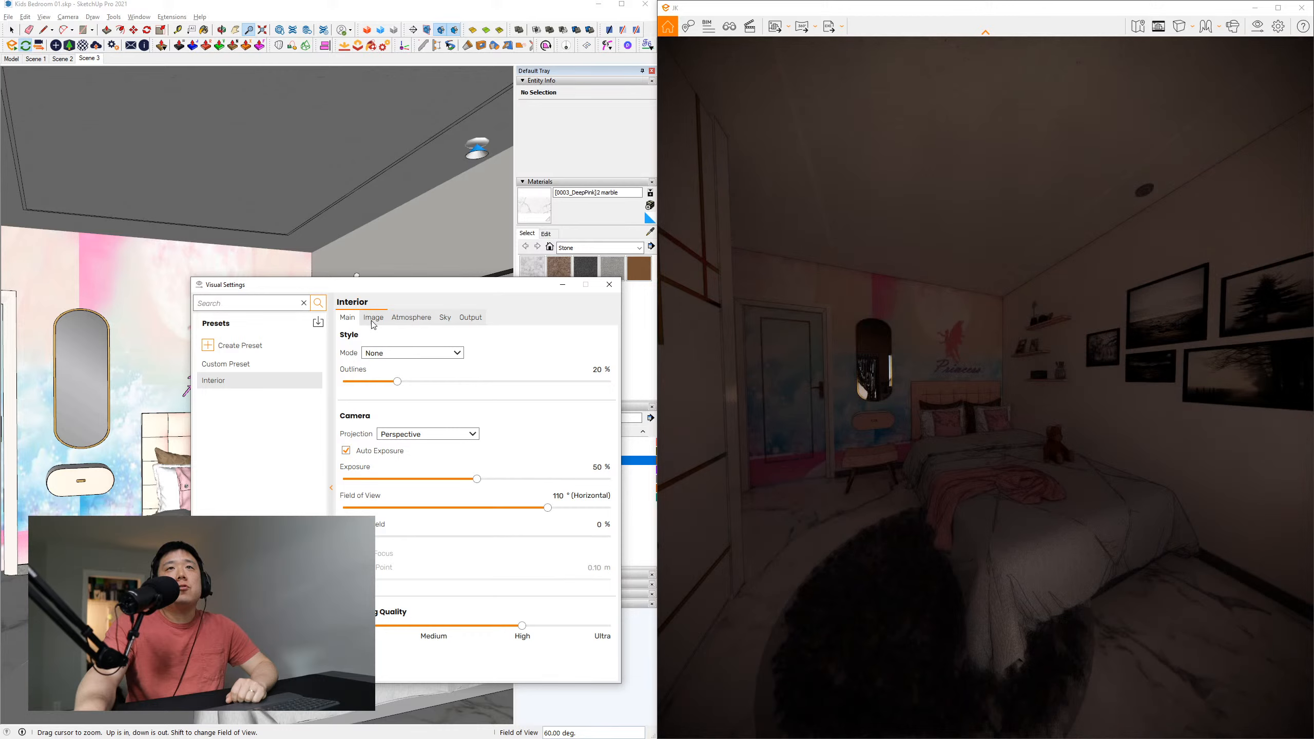
Return to the image corrections, compare the render with and without Auto Contrast, and leave Auto Contrast enabled
left_click(372, 321)
left_click(368, 356)
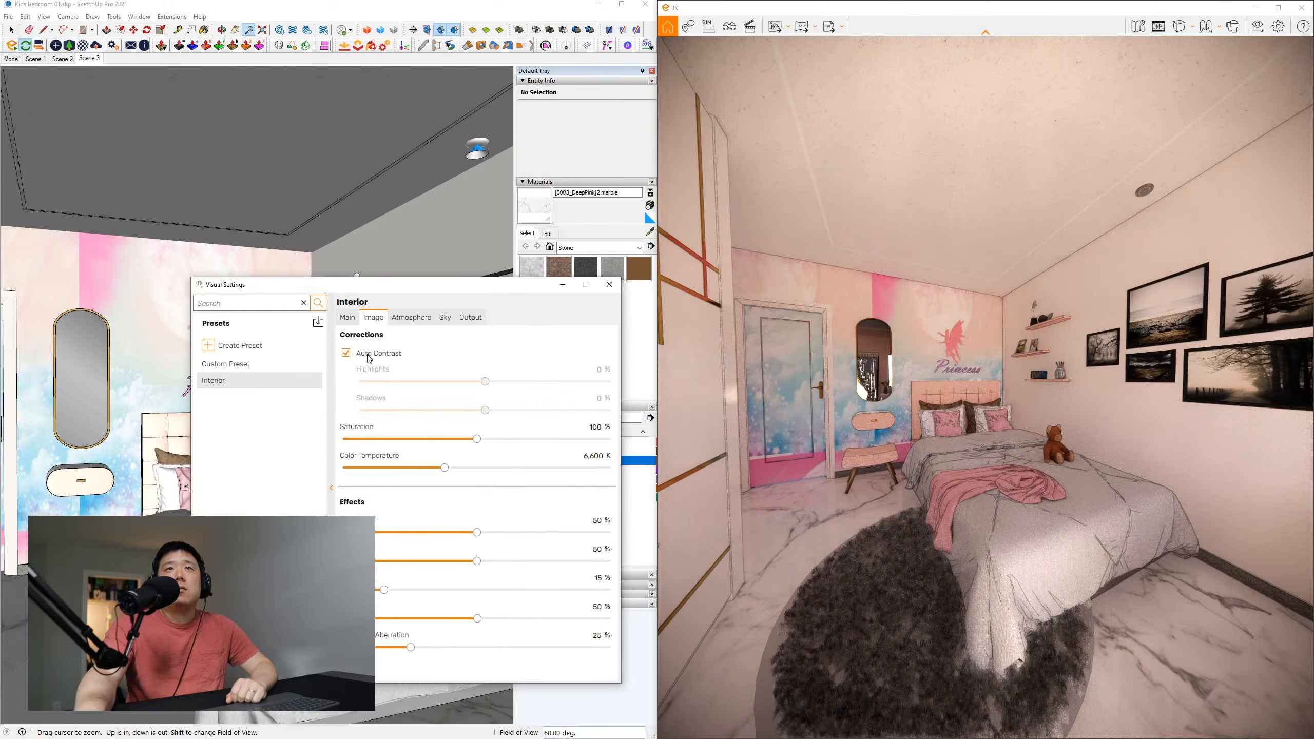
left_click(367, 355)
left_click(368, 355)
left_click(368, 355)
left_click(368, 355)
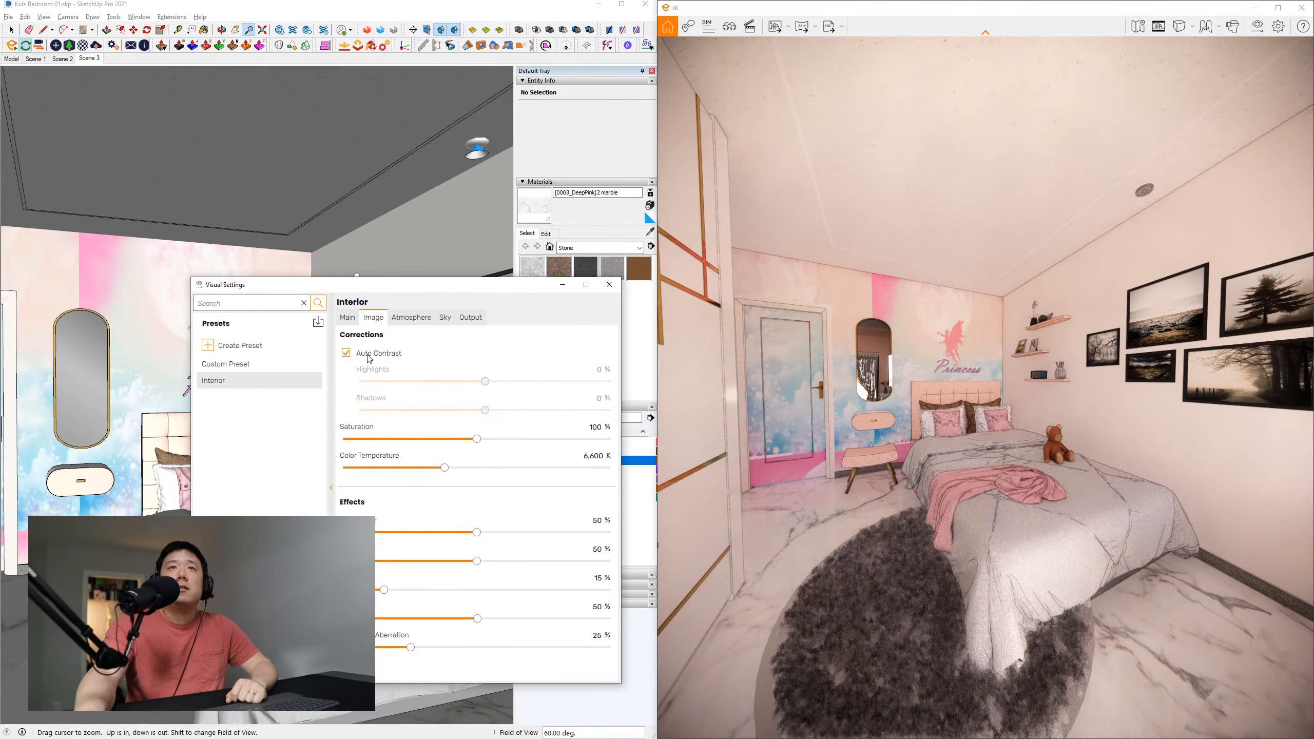
left_click(367, 355)
left_click(370, 359)
left_click(370, 358)
left_click(369, 358)
left_click(370, 358)
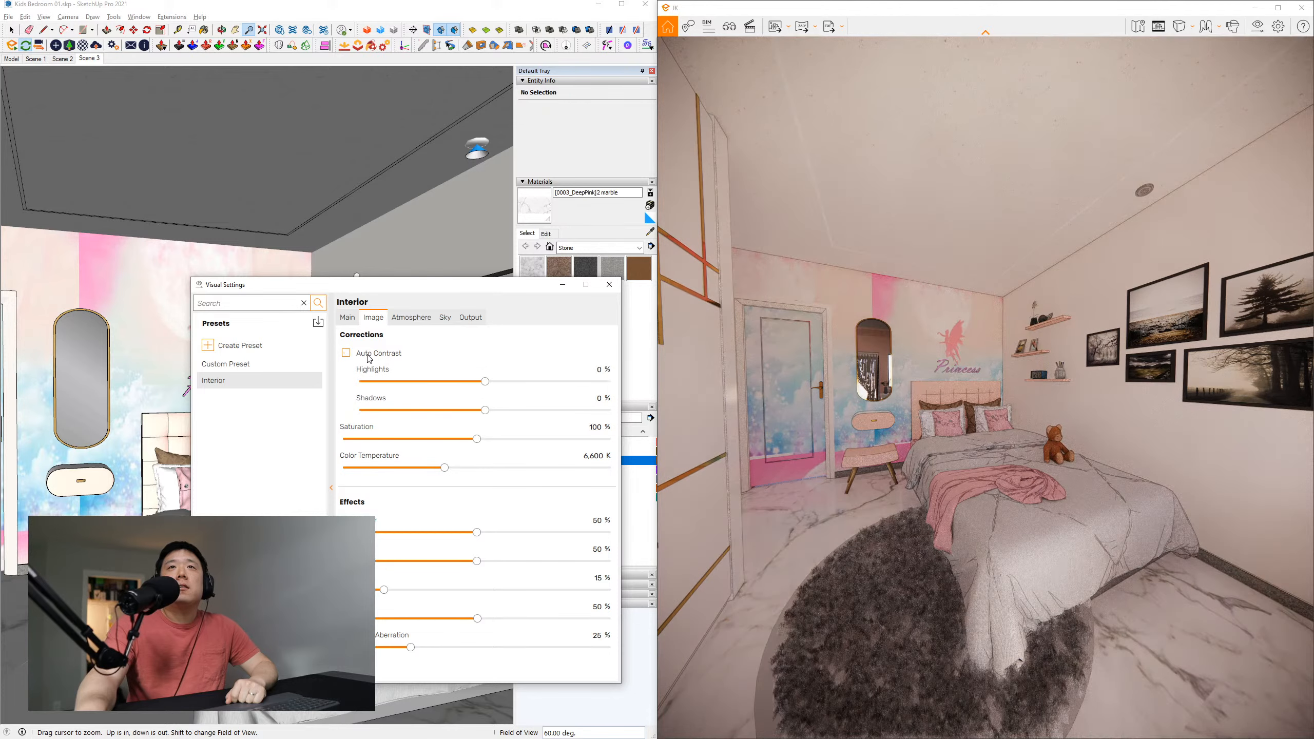
left_click(370, 358)
left_click(370, 358)
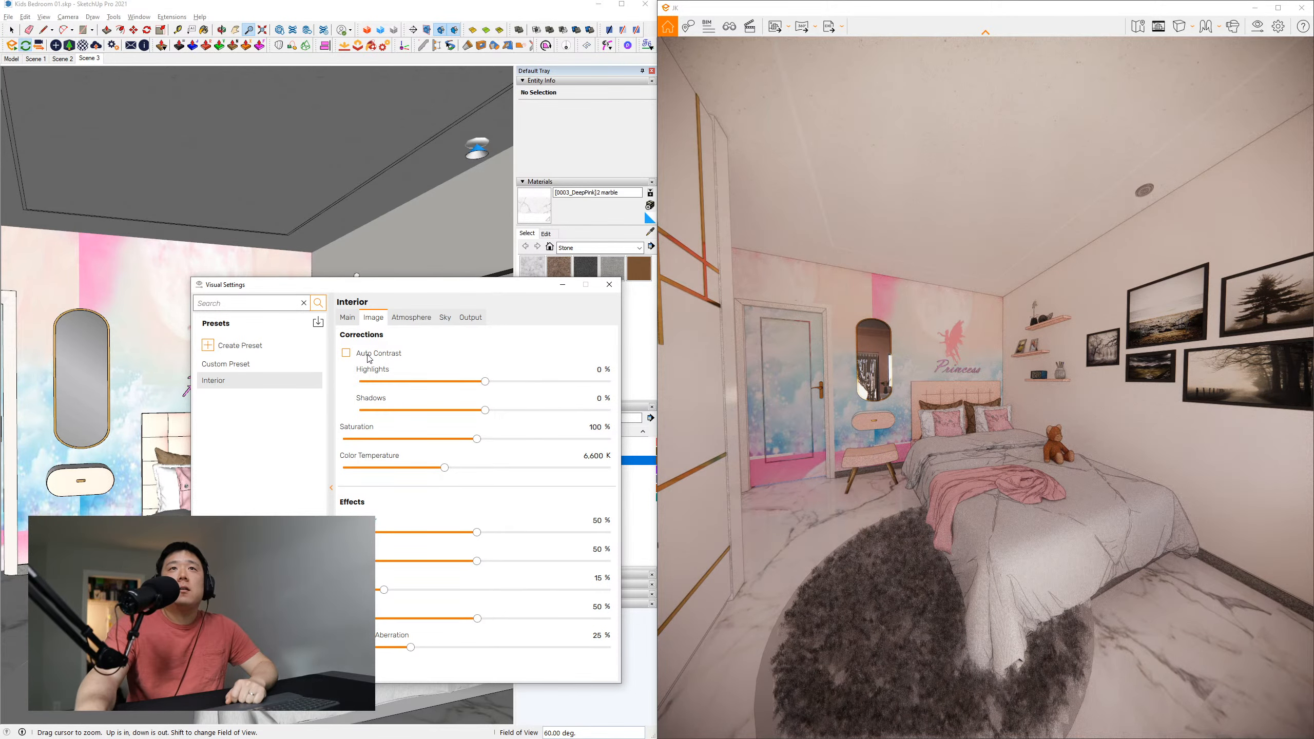
left_click(370, 359)
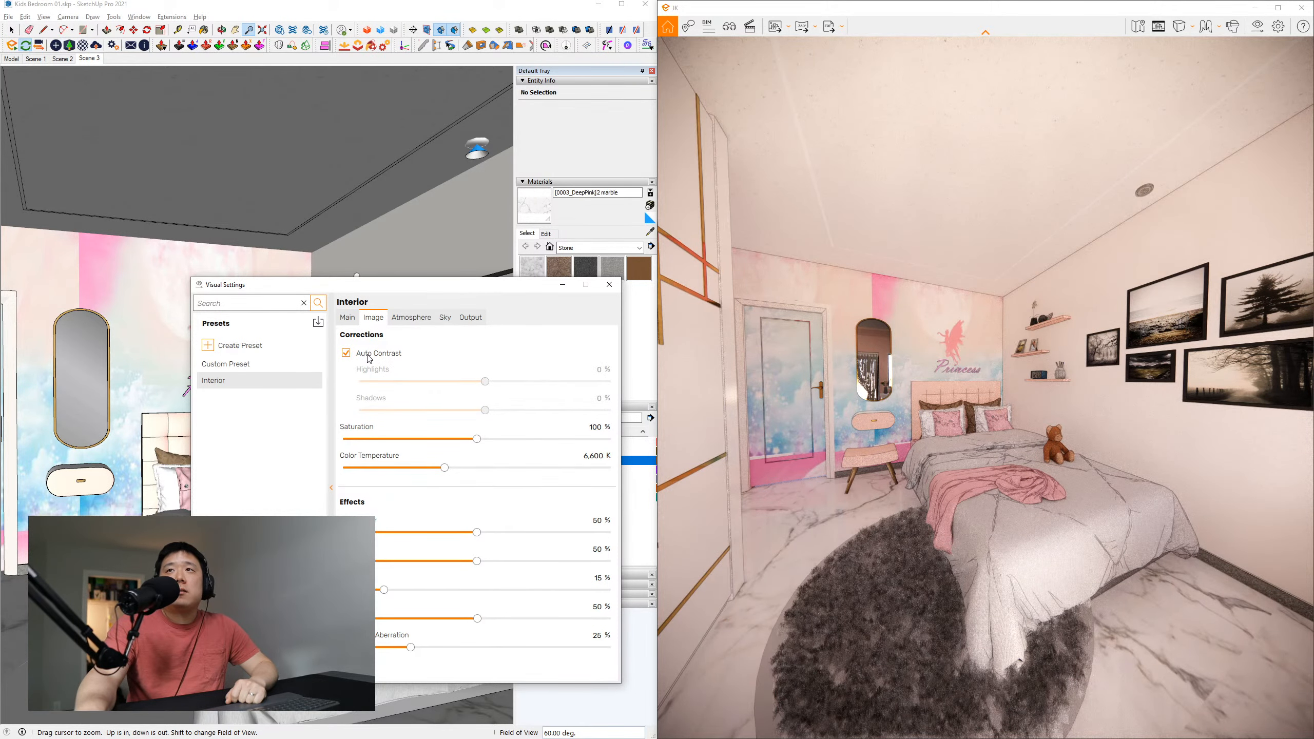
left_click(370, 359)
left_click(370, 358)
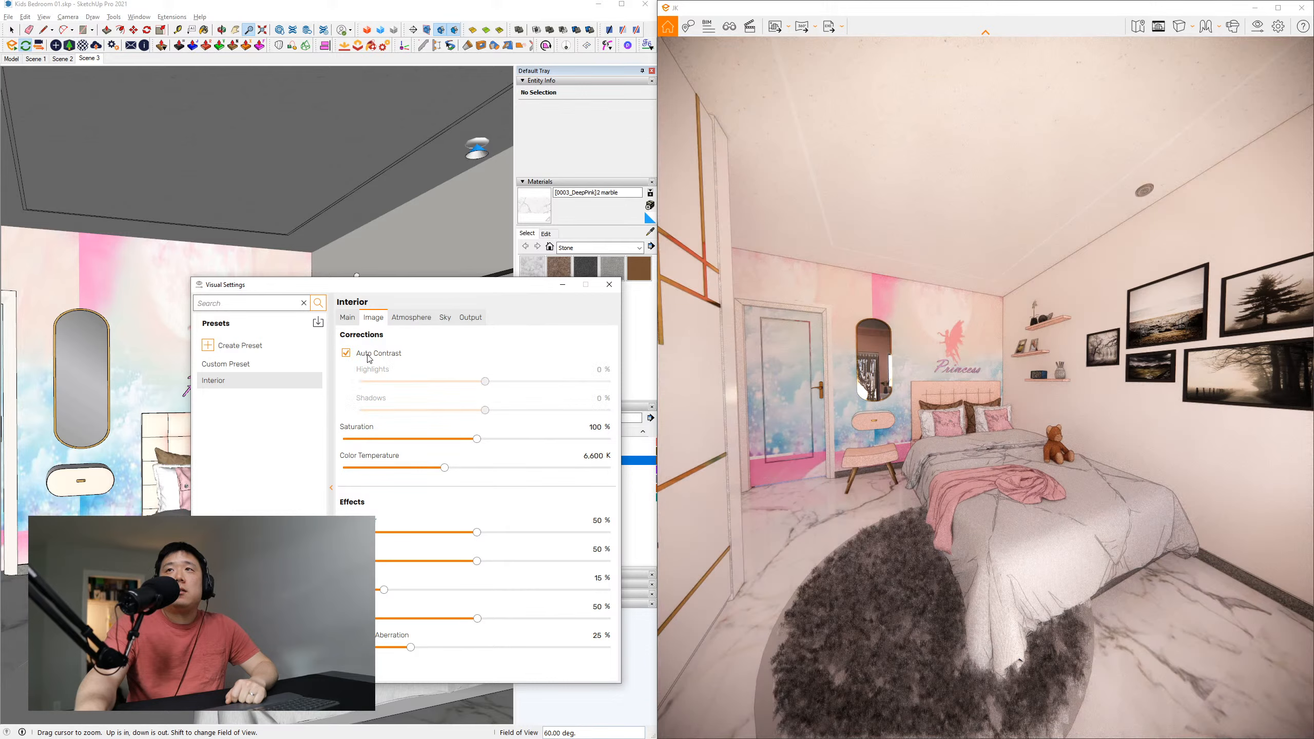
In the Interior preset's atmosphere settings, try a wind intensity of 75%, and set it to 0%
left_click(405, 319)
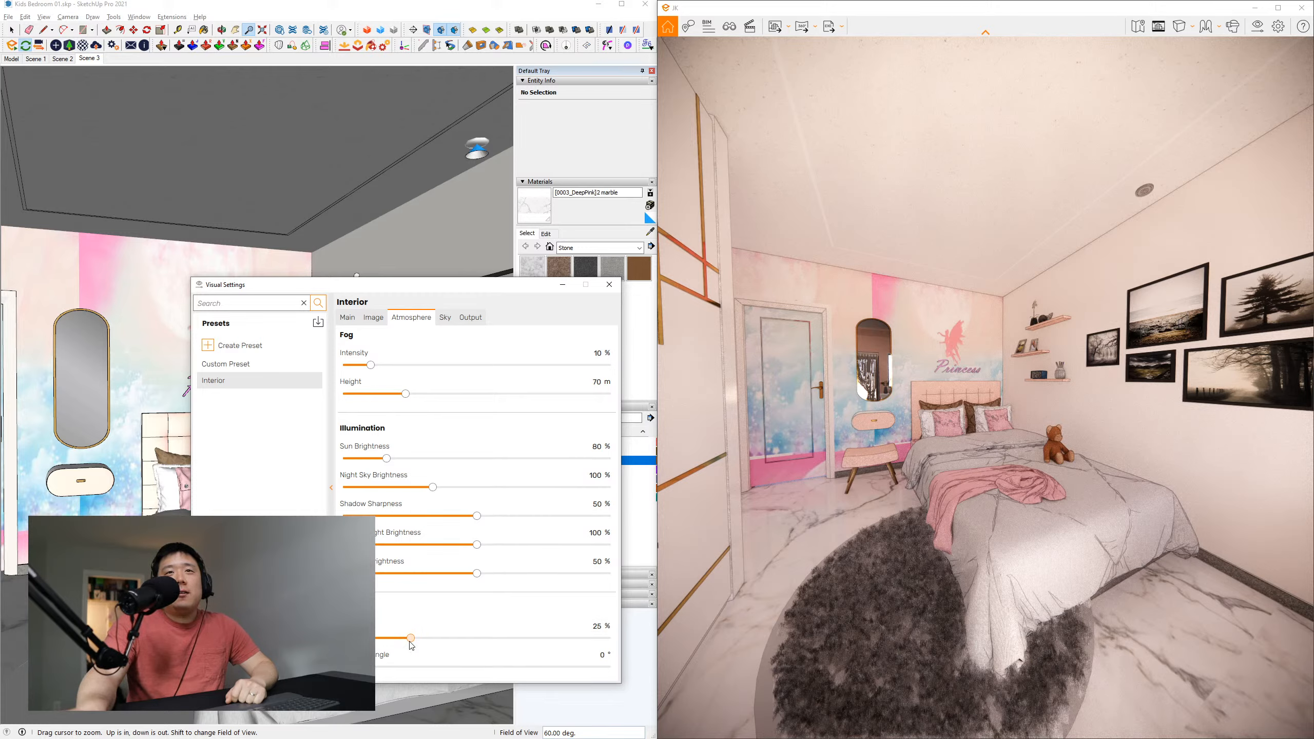
left_click_drag(412, 642, 541, 660)
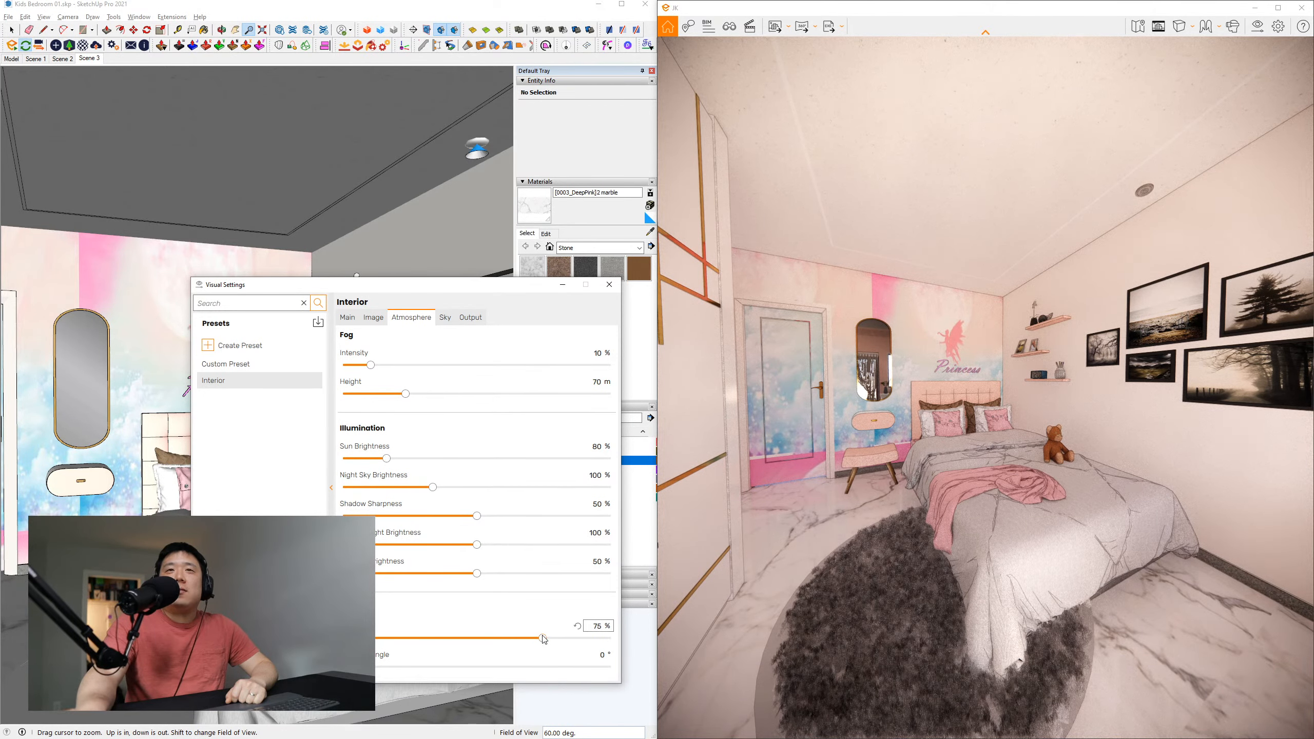
left_click_drag(544, 639, 342, 672)
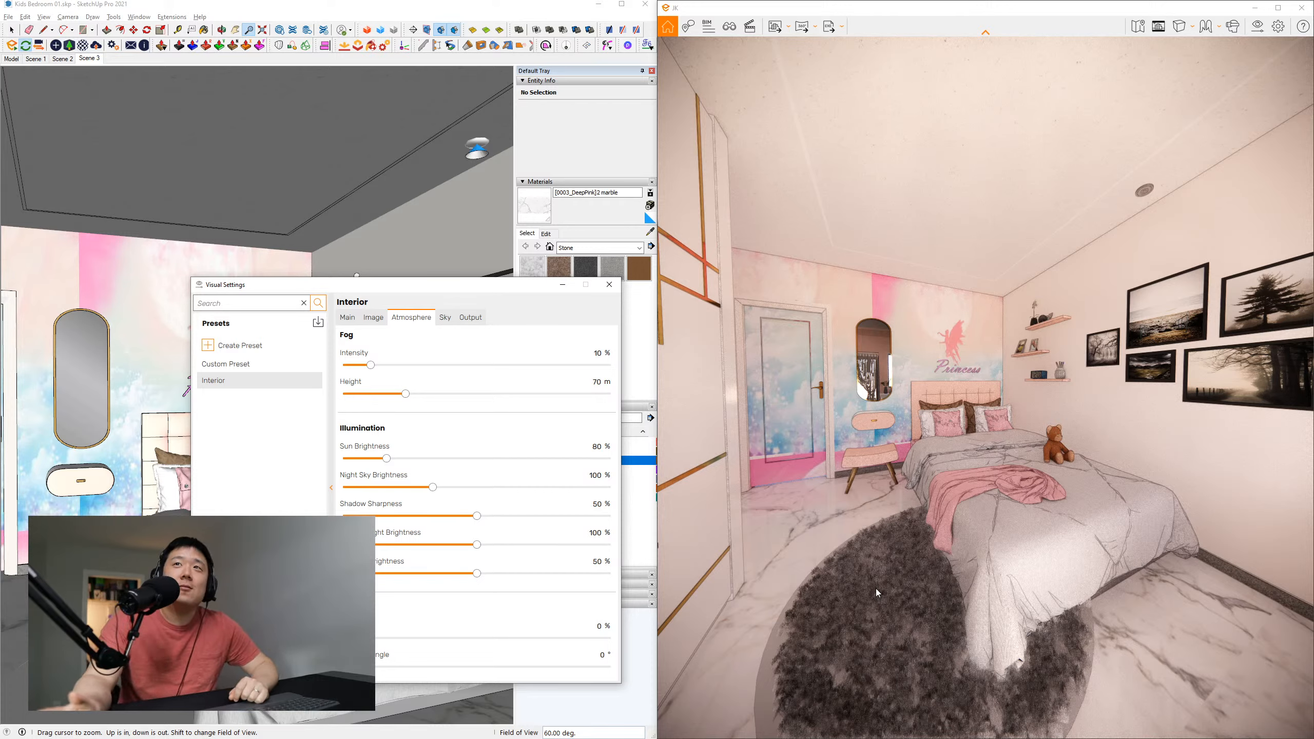
Review the preset's sky and atmosphere settings, study the reference render Bedroom 1.1.png in Photos, and return to Enscape
left_click(445, 317)
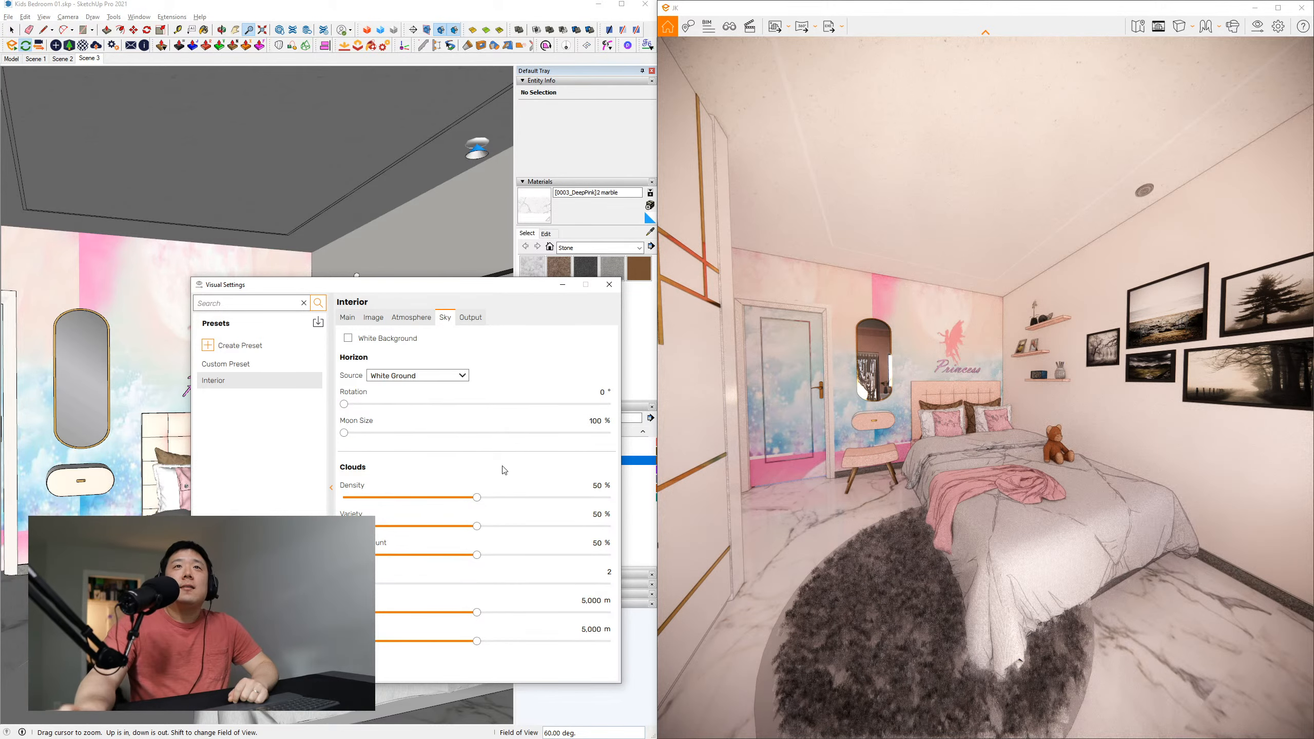
left_click(408, 317)
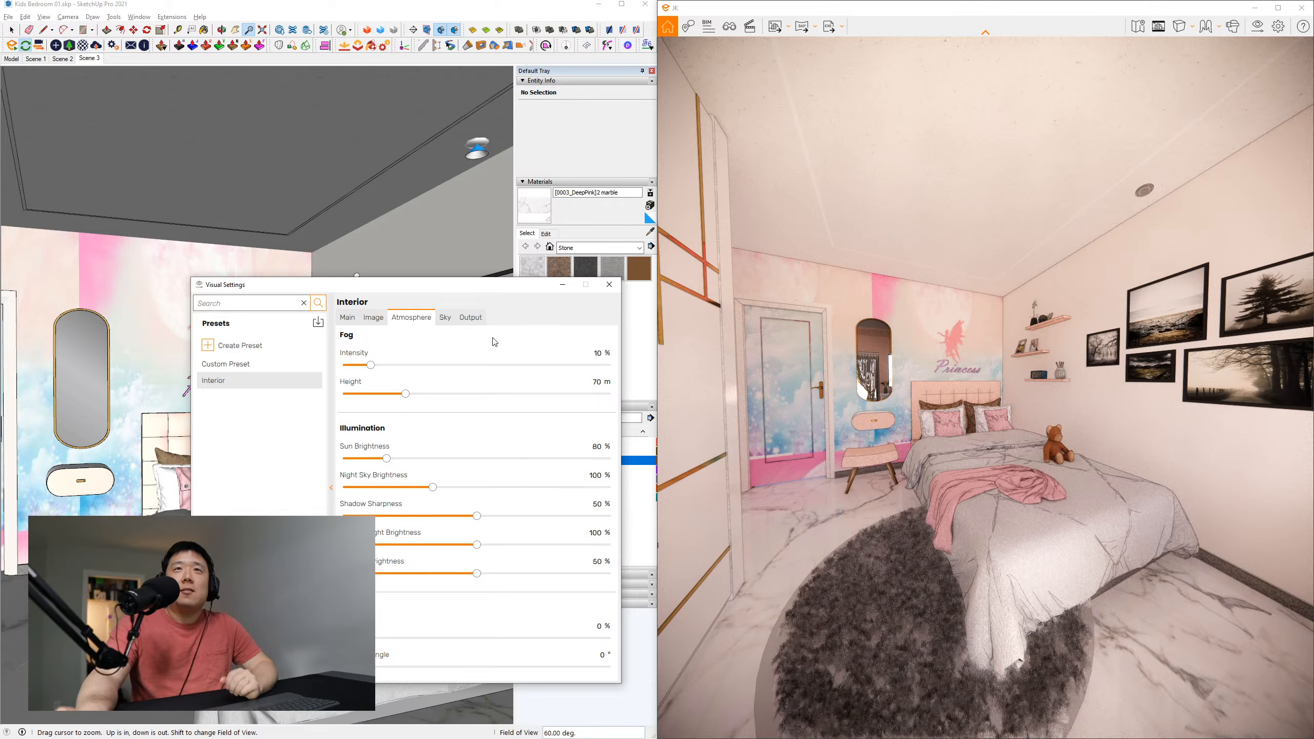
left_click(444, 318)
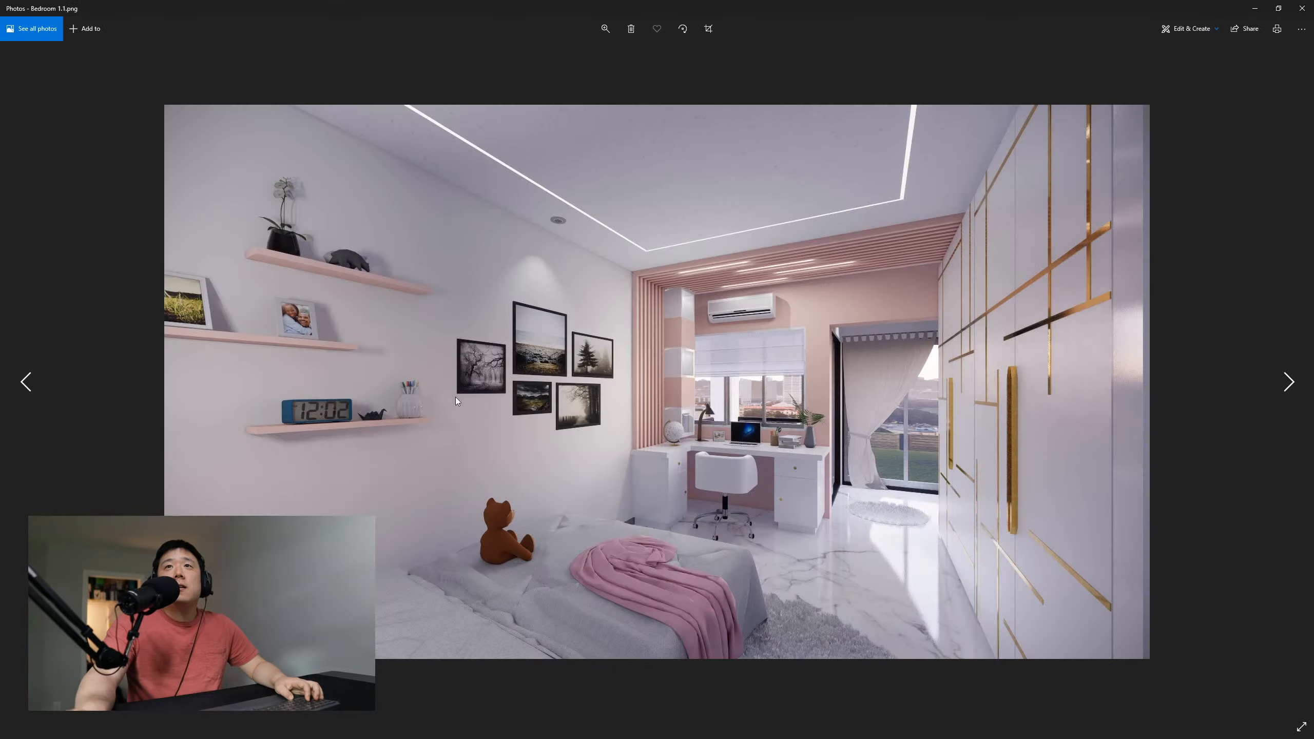
key("ctrl")
key("ctrl")
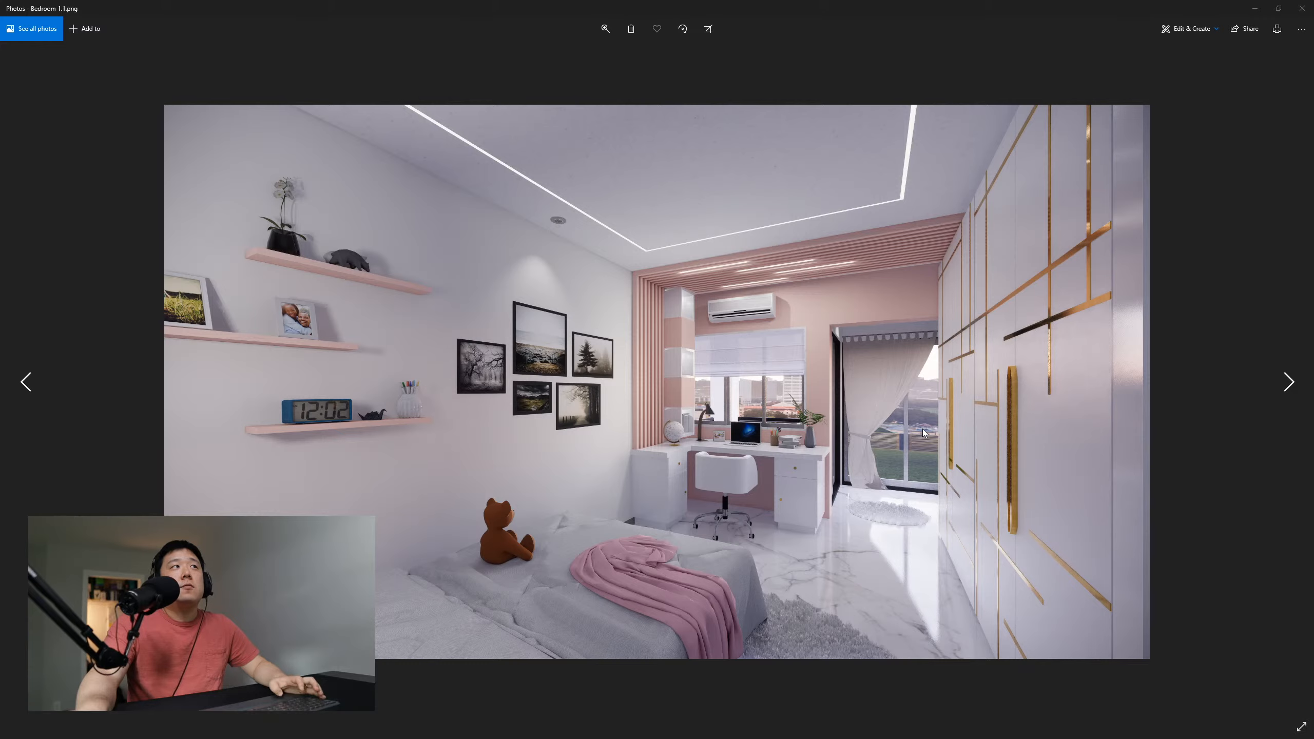
key("alt+Tab")
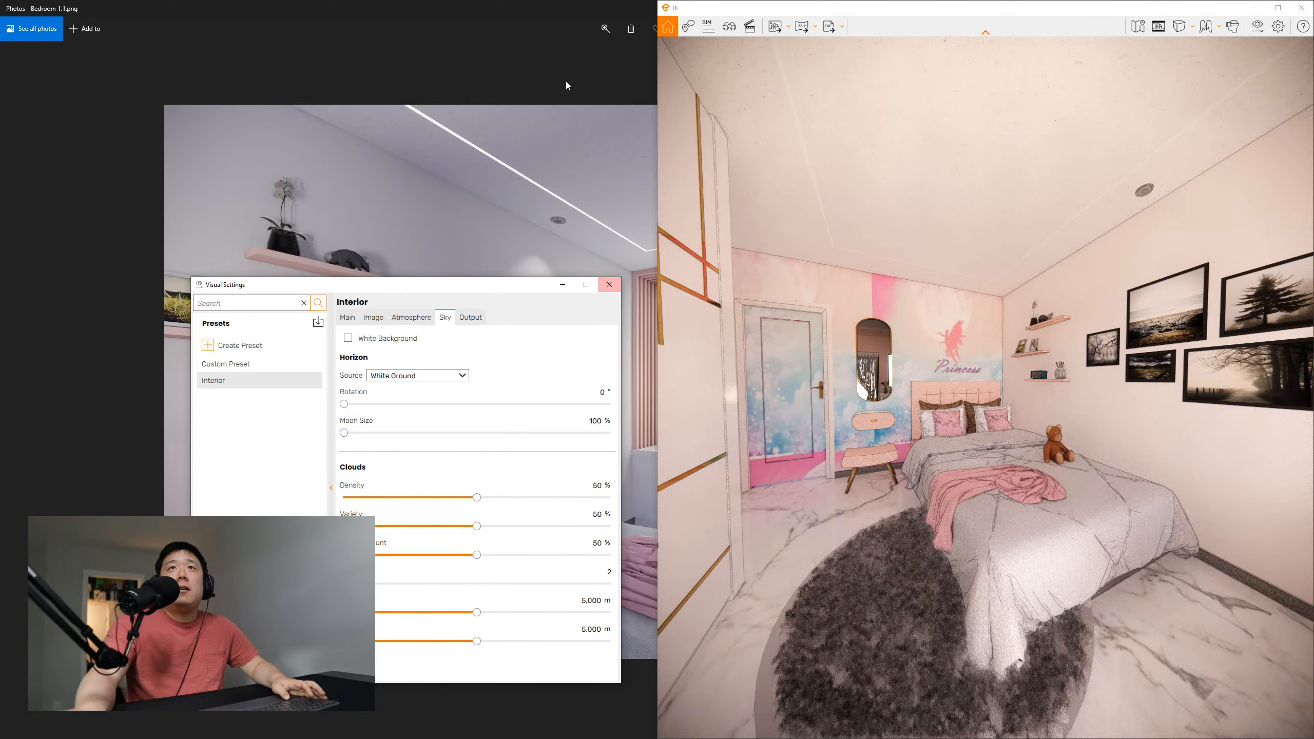
Set the Interior preset's horizon source to Town, and check the surroundings outside the windows in the Enscape render
left_click(424, 376)
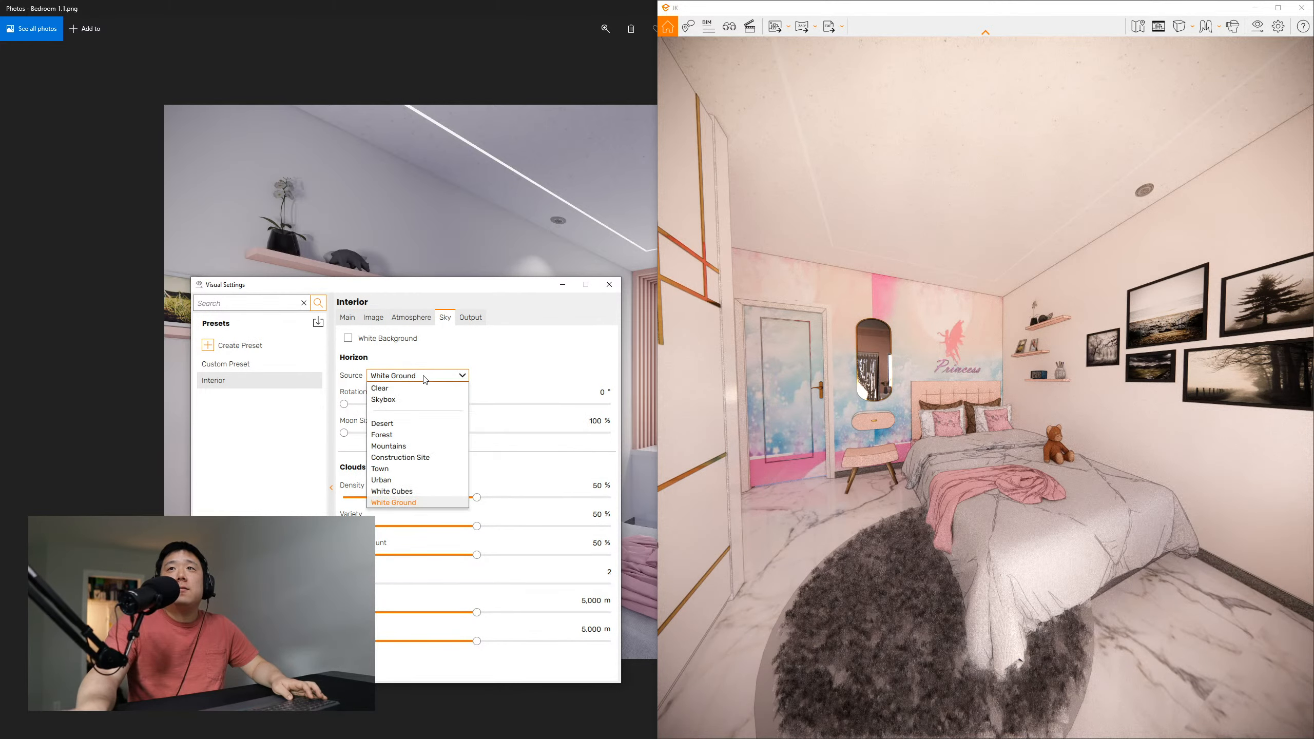
left_click(875, 420)
left_click_drag(873, 417, 787, 438)
key("w")
key("d")
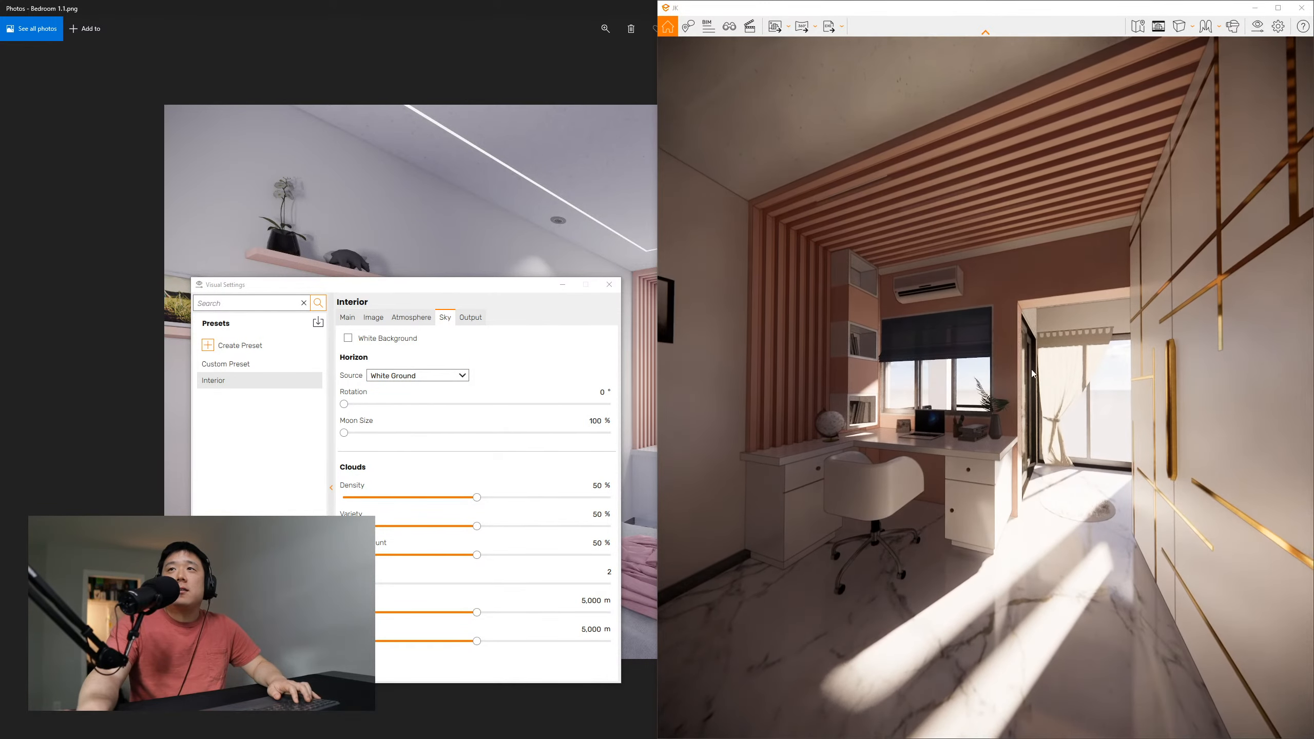
left_click(397, 381)
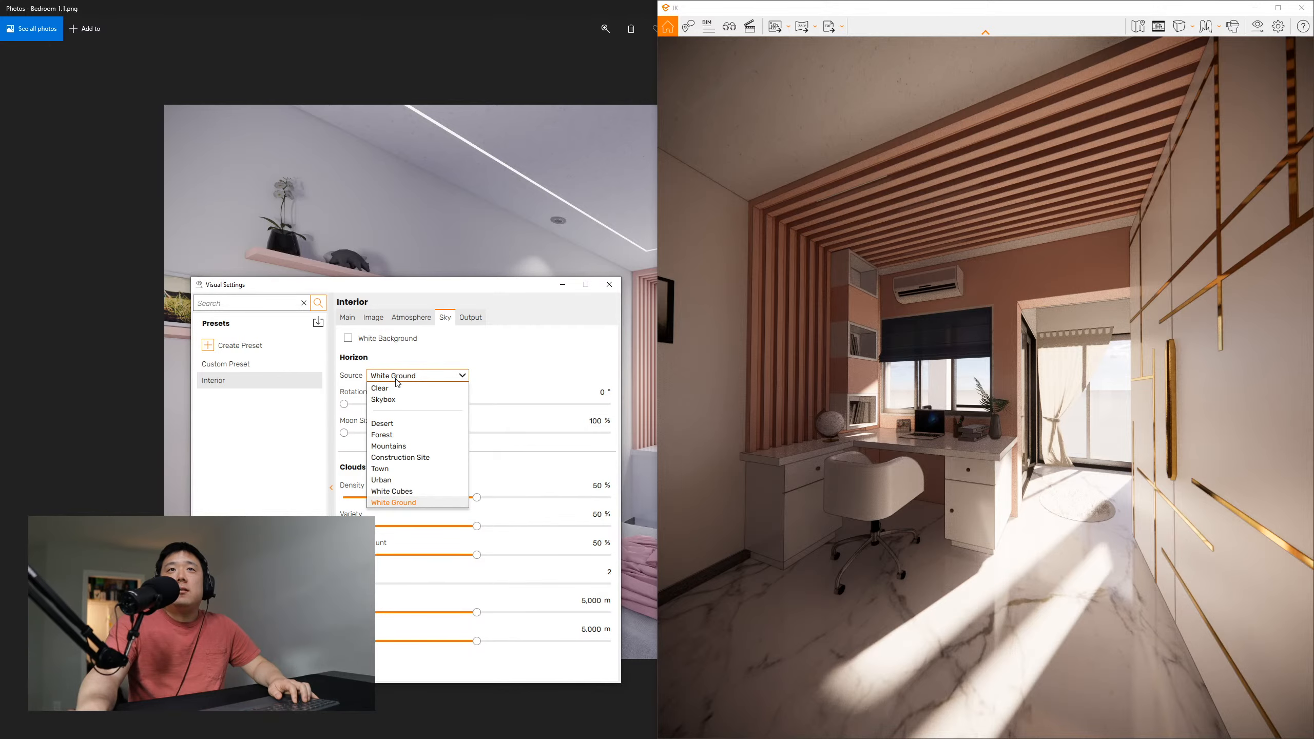
left_click(403, 469)
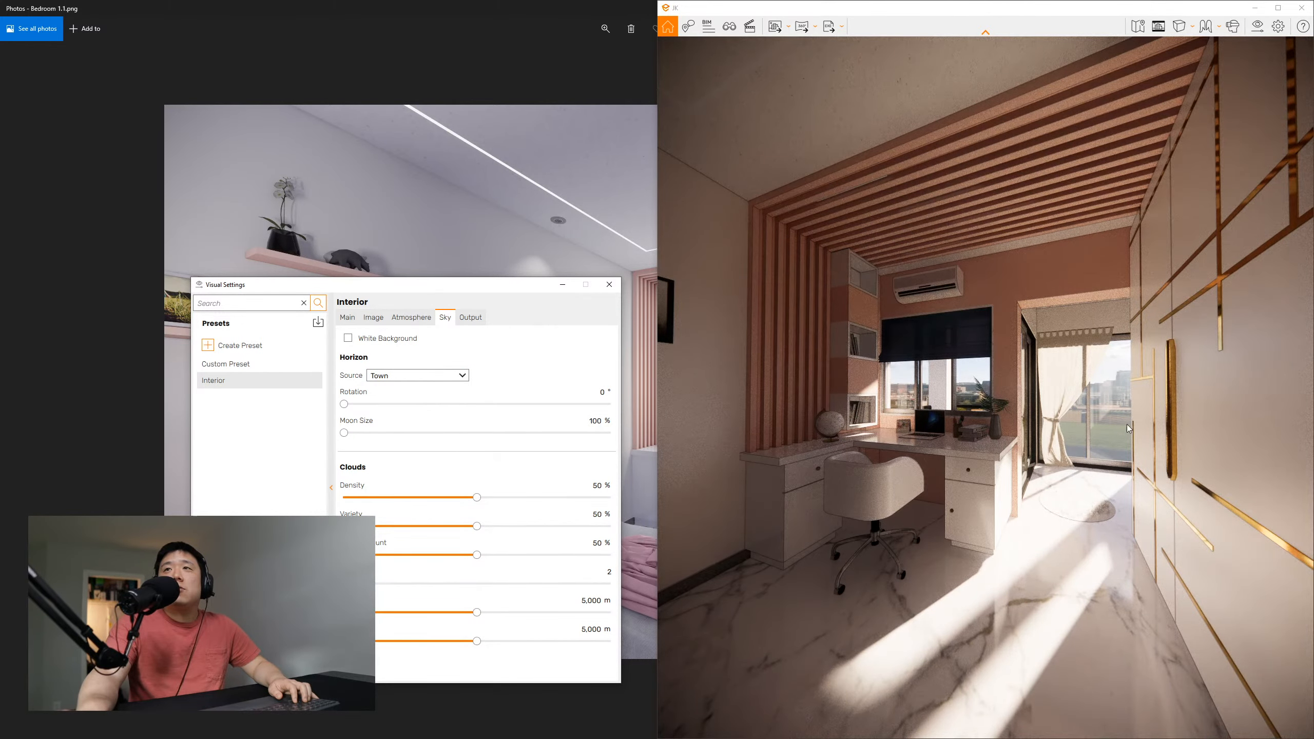
left_click(930, 383)
key("w")
key("s")
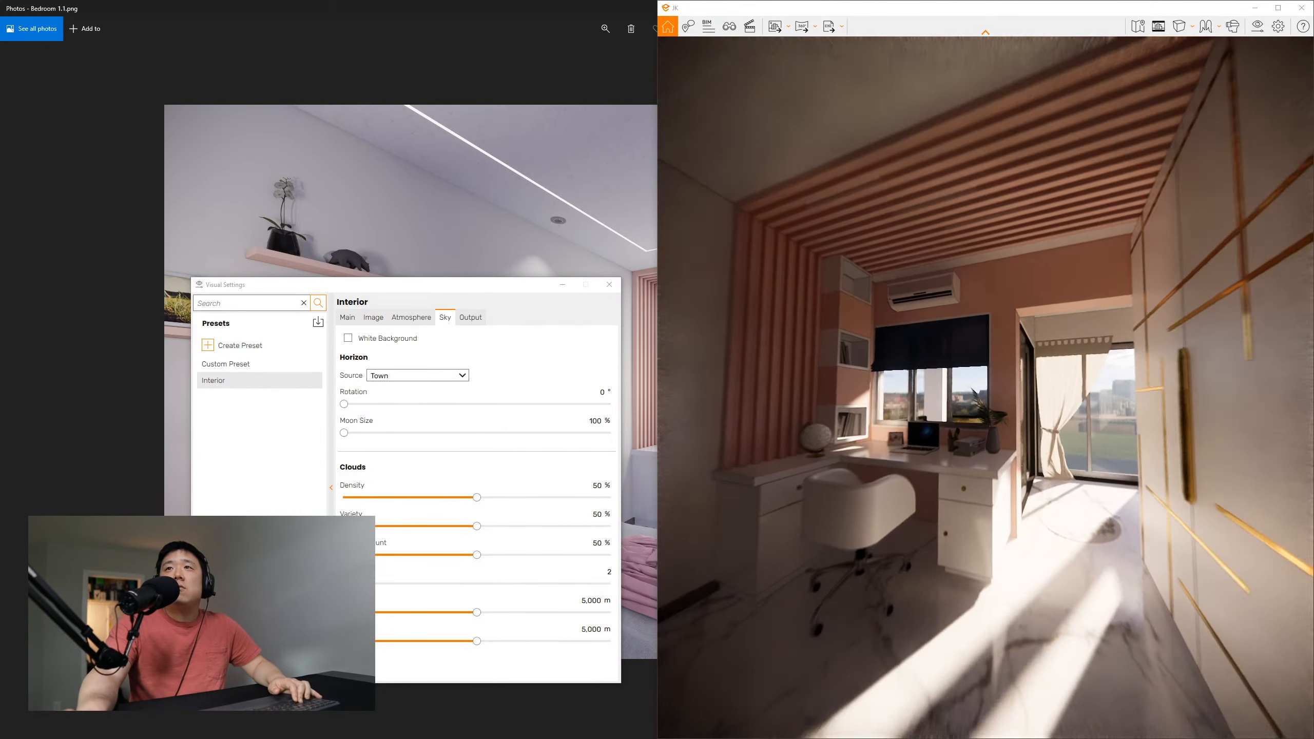
left_click_drag(977, 447, 1040, 405)
key("s")
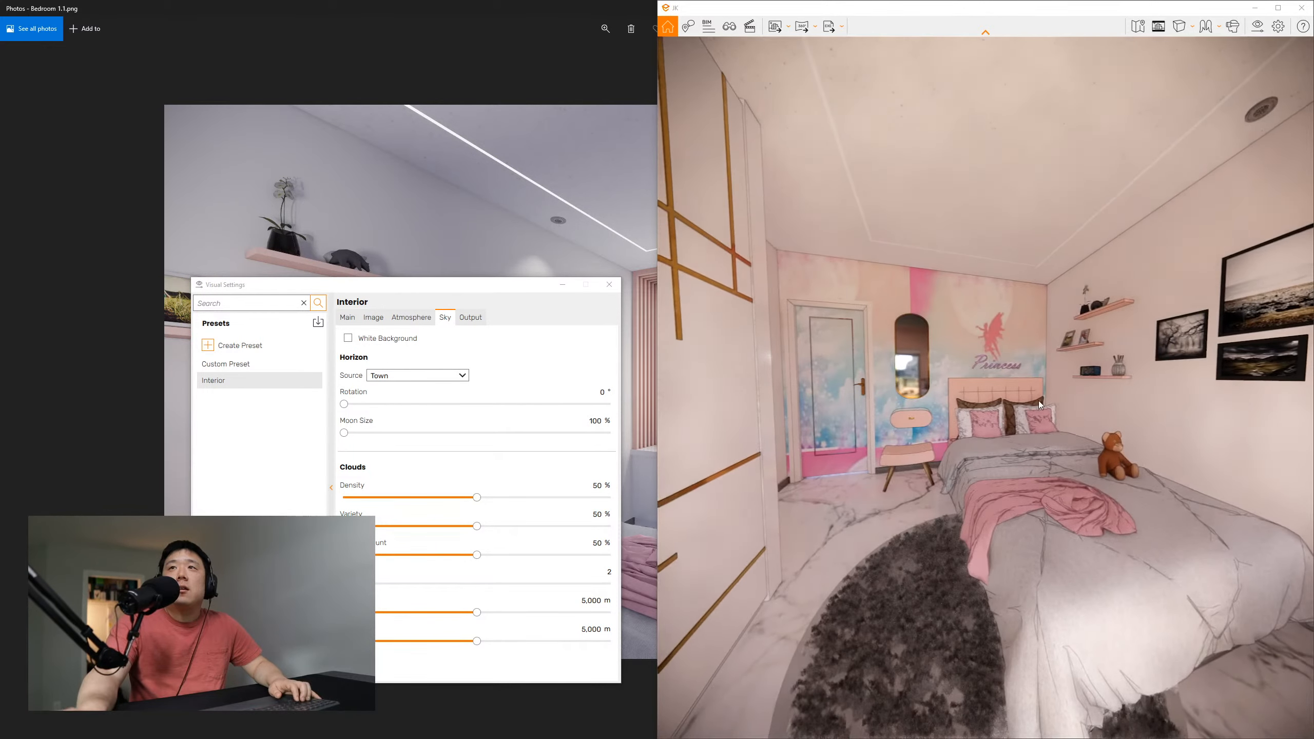
Set the Interior preset's output file format to JPEG Image (*.jpg)
left_click(471, 321)
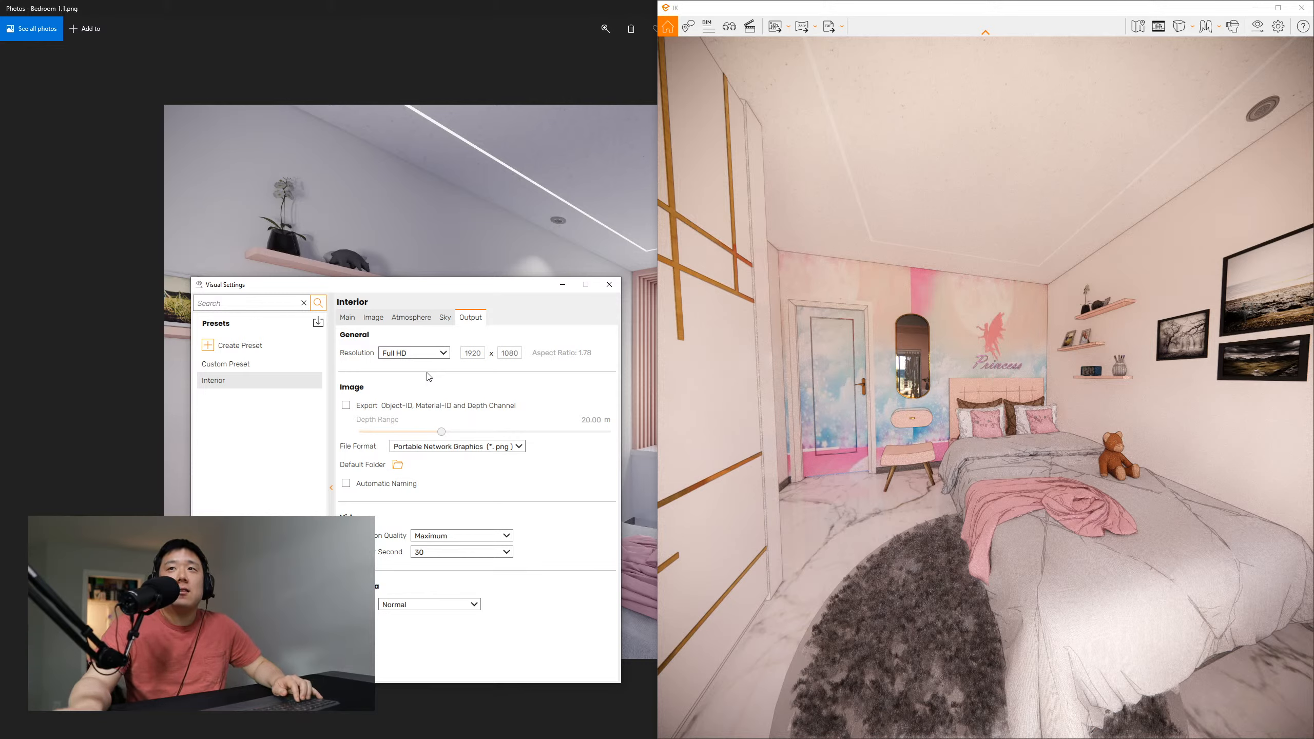
mouse_move(479, 410)
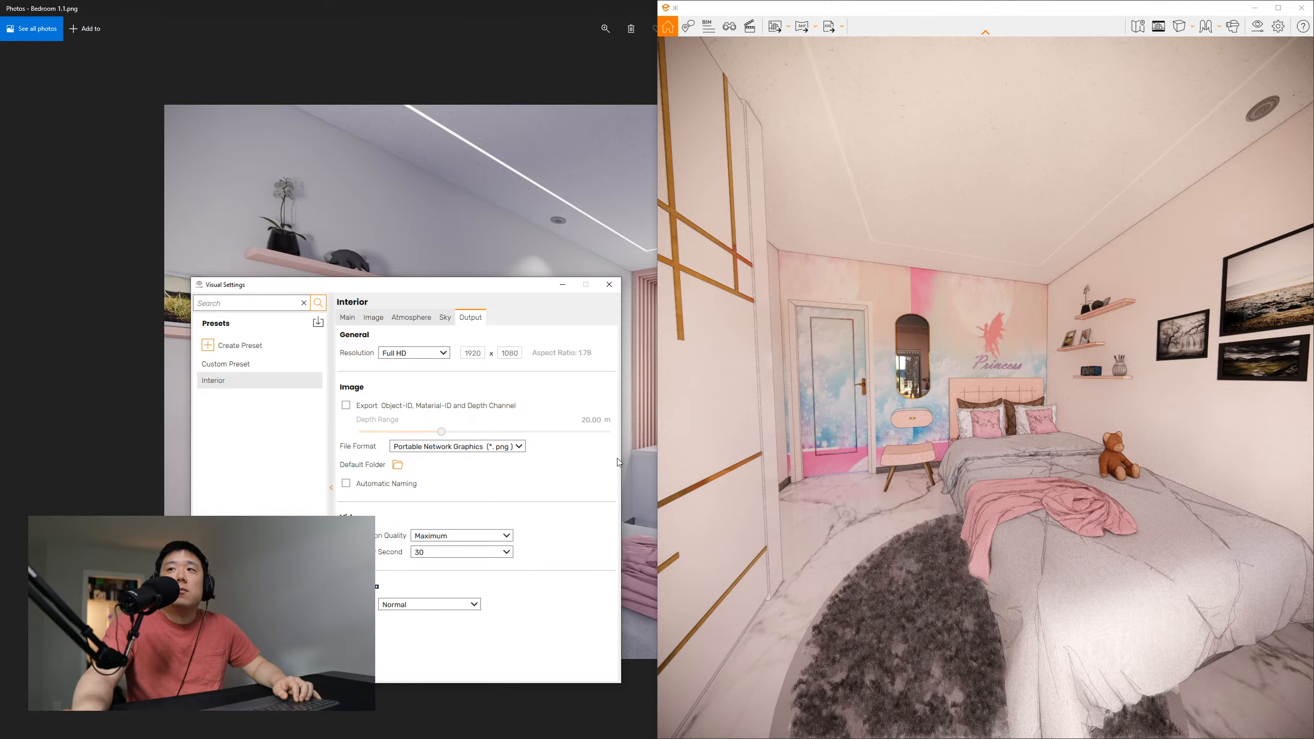
left_click(518, 446)
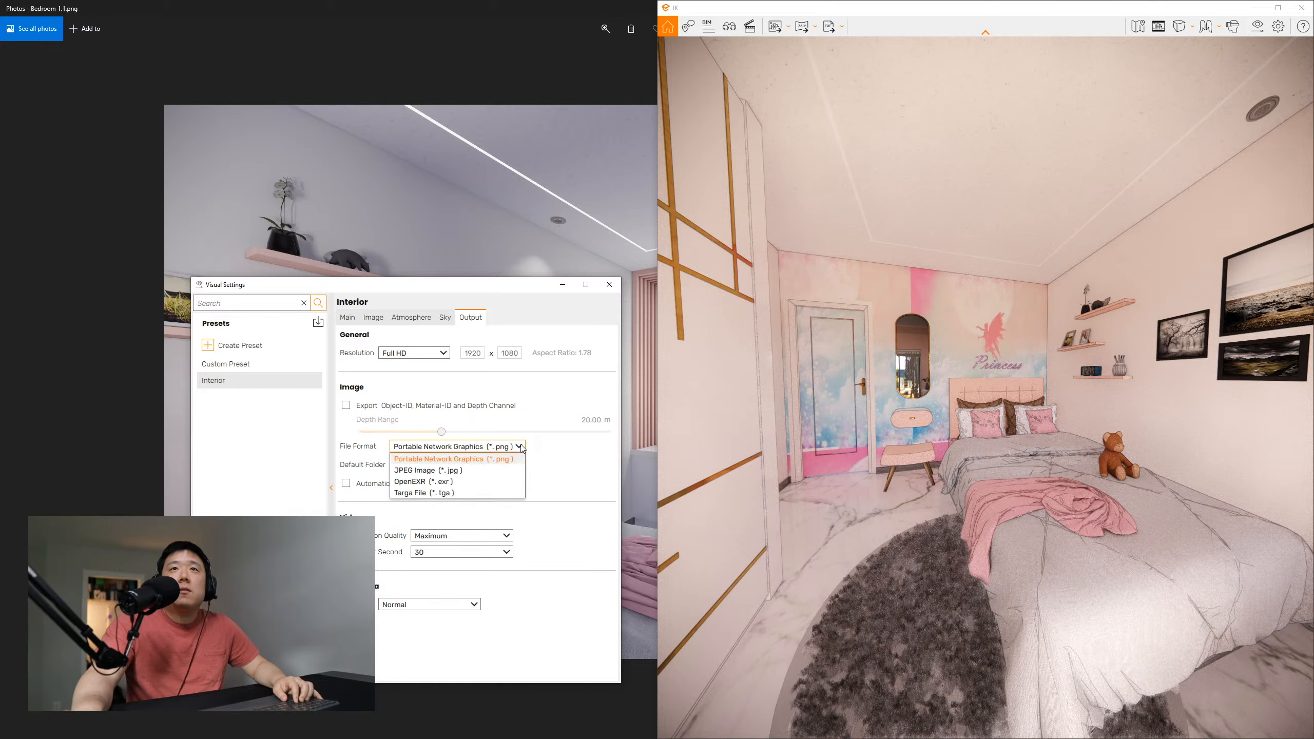
left_click(460, 477)
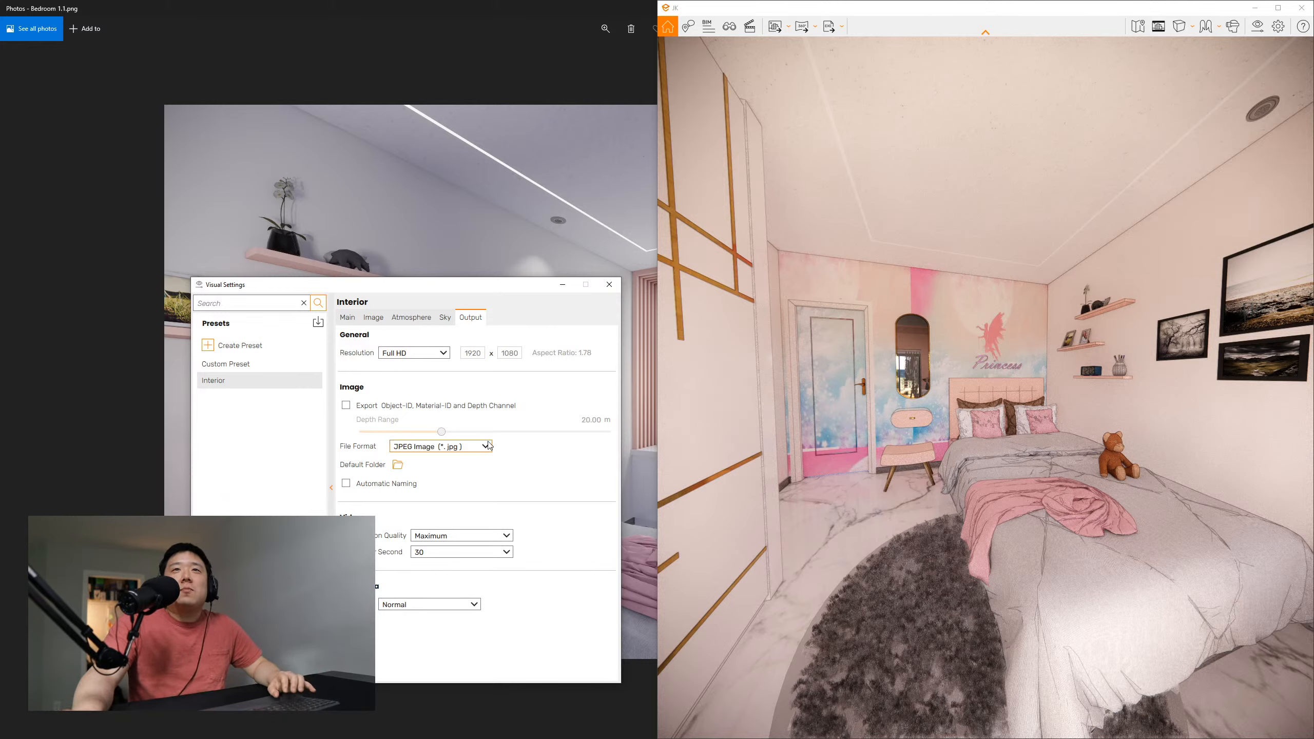
Set Desktop as the default output folder, enable Automatic Naming, and close Visual Settings
left_click_drag(515, 291, 526, 306)
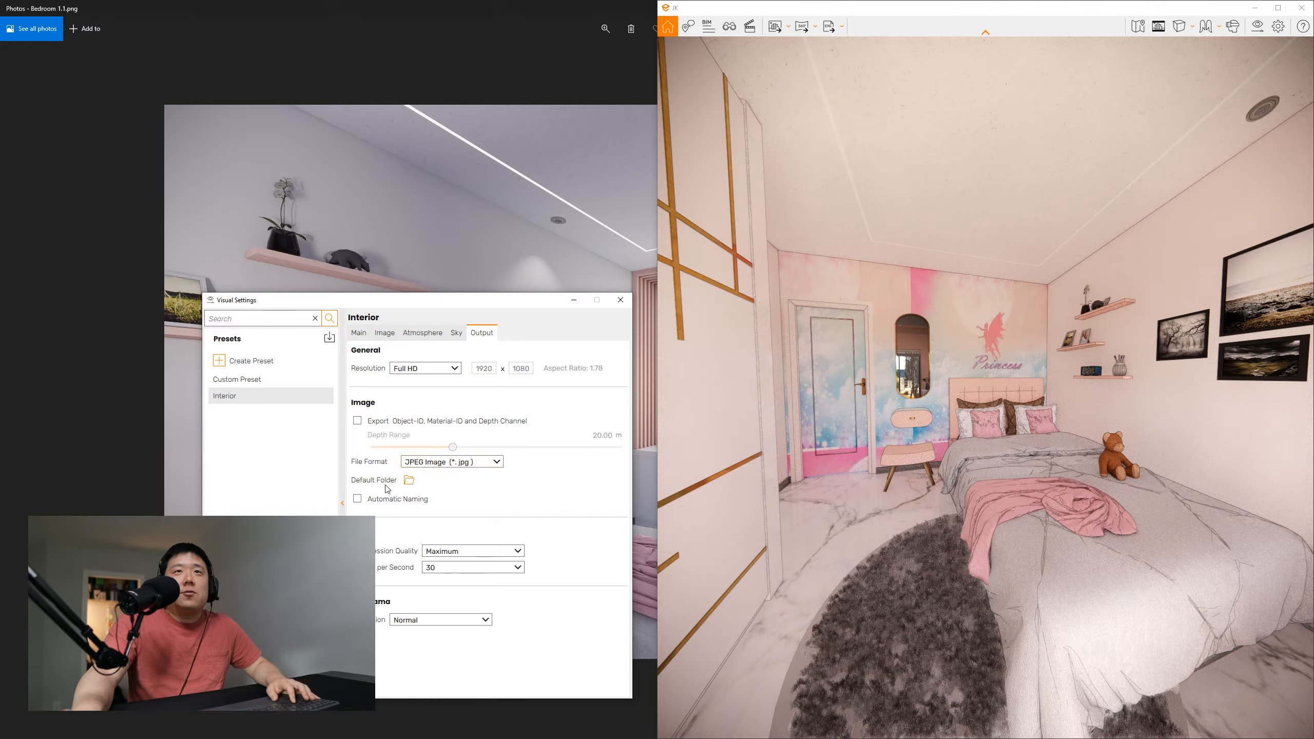
left_click(409, 480)
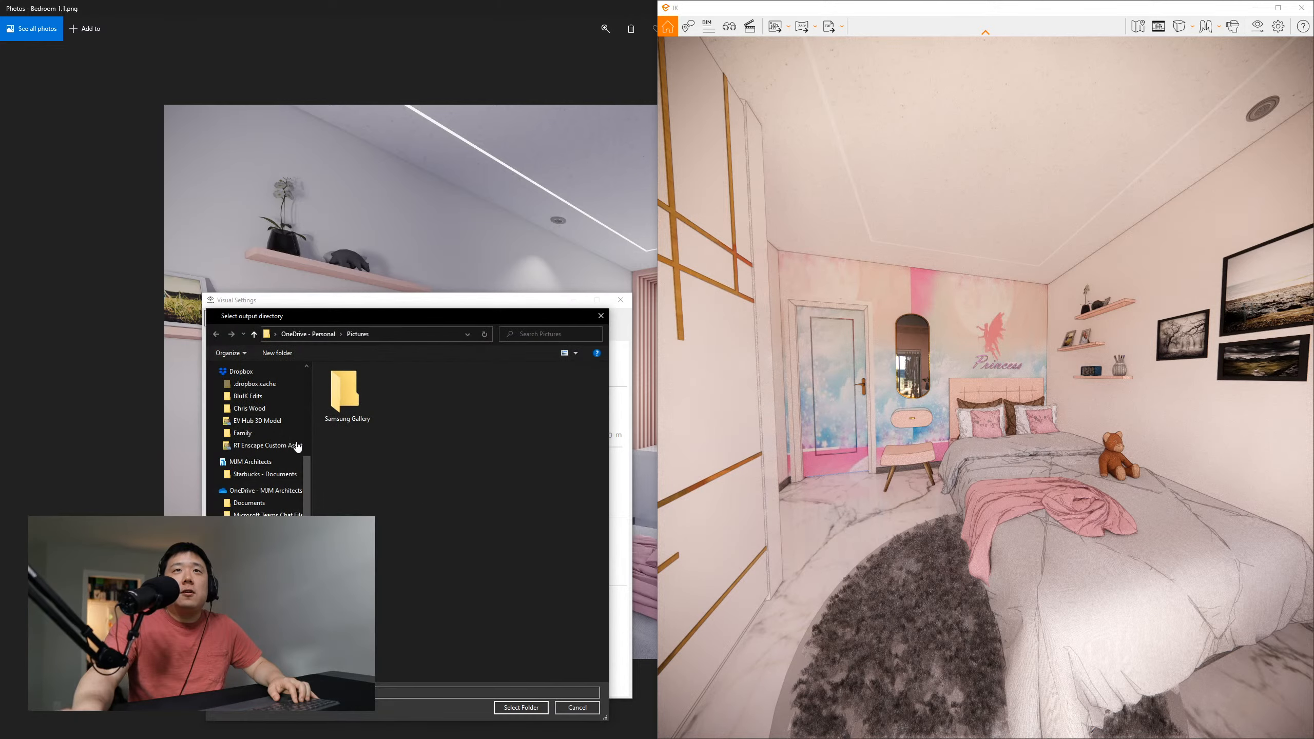
scroll(274, 425, "up", 10)
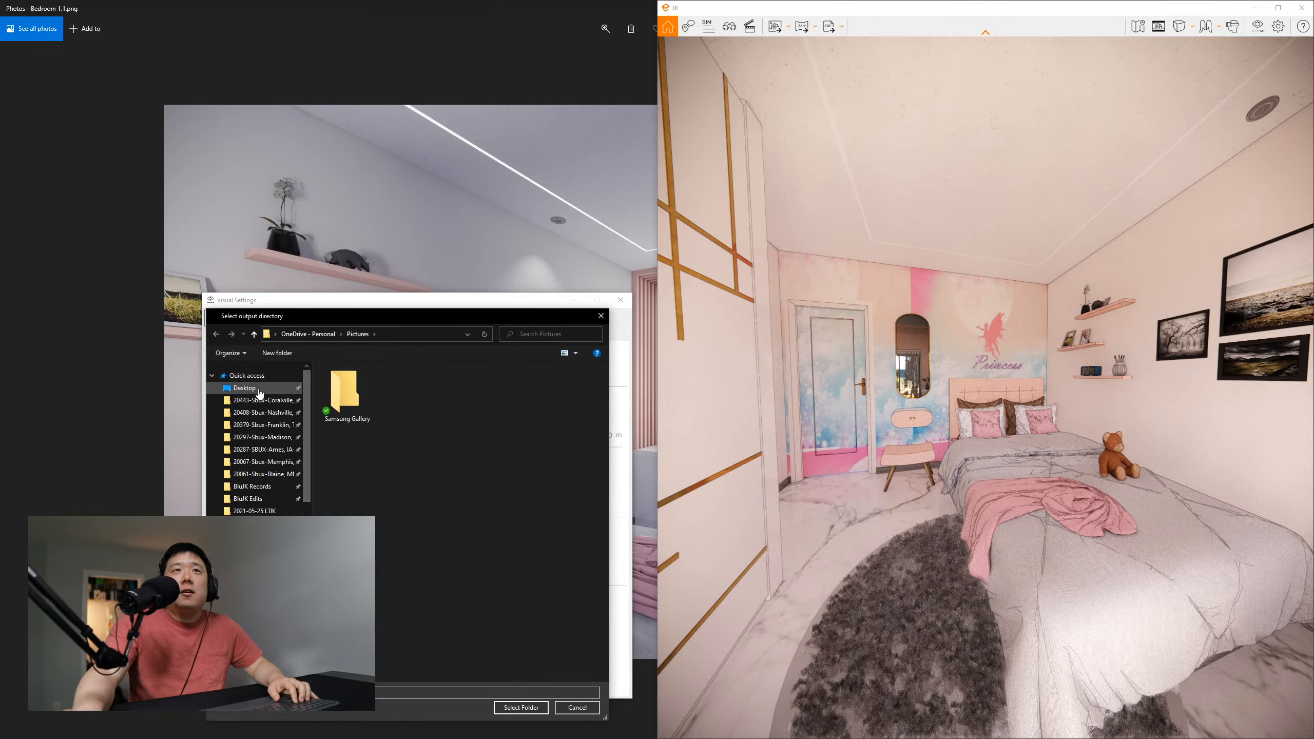
left_click(259, 389)
left_click(528, 708)
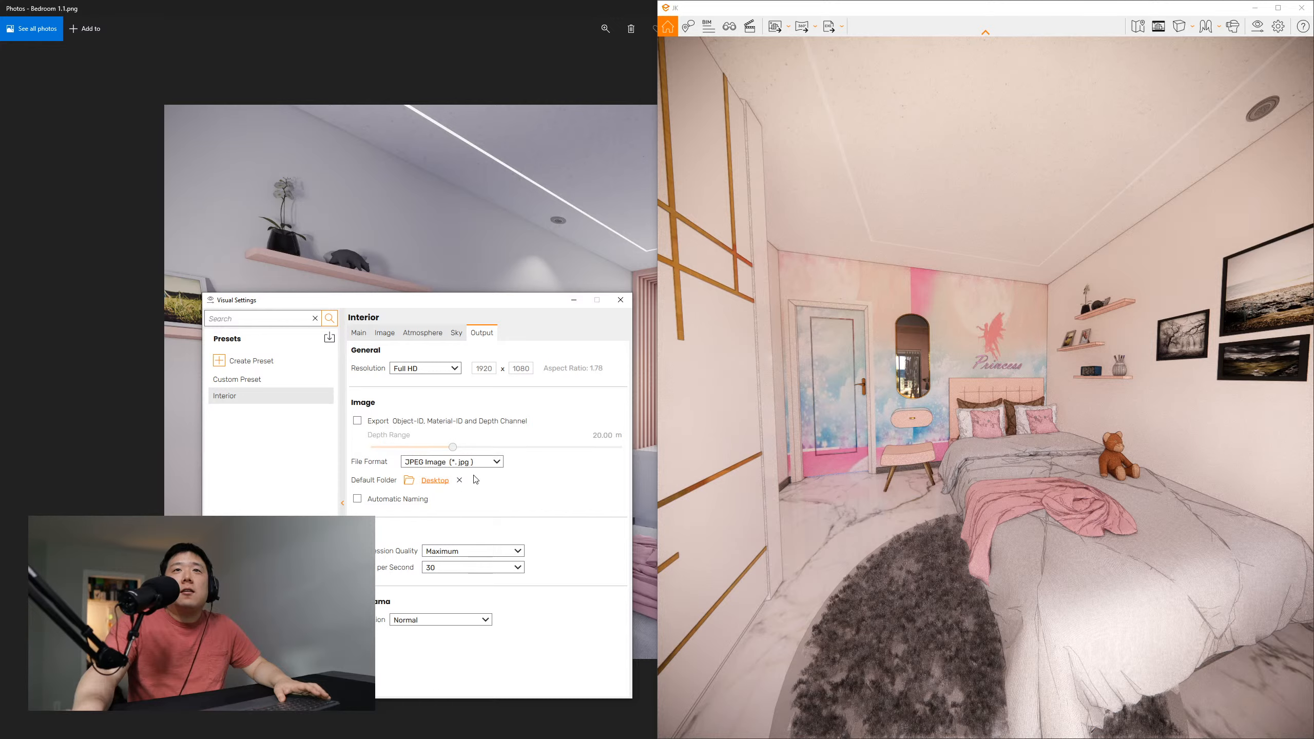
left_click(357, 503)
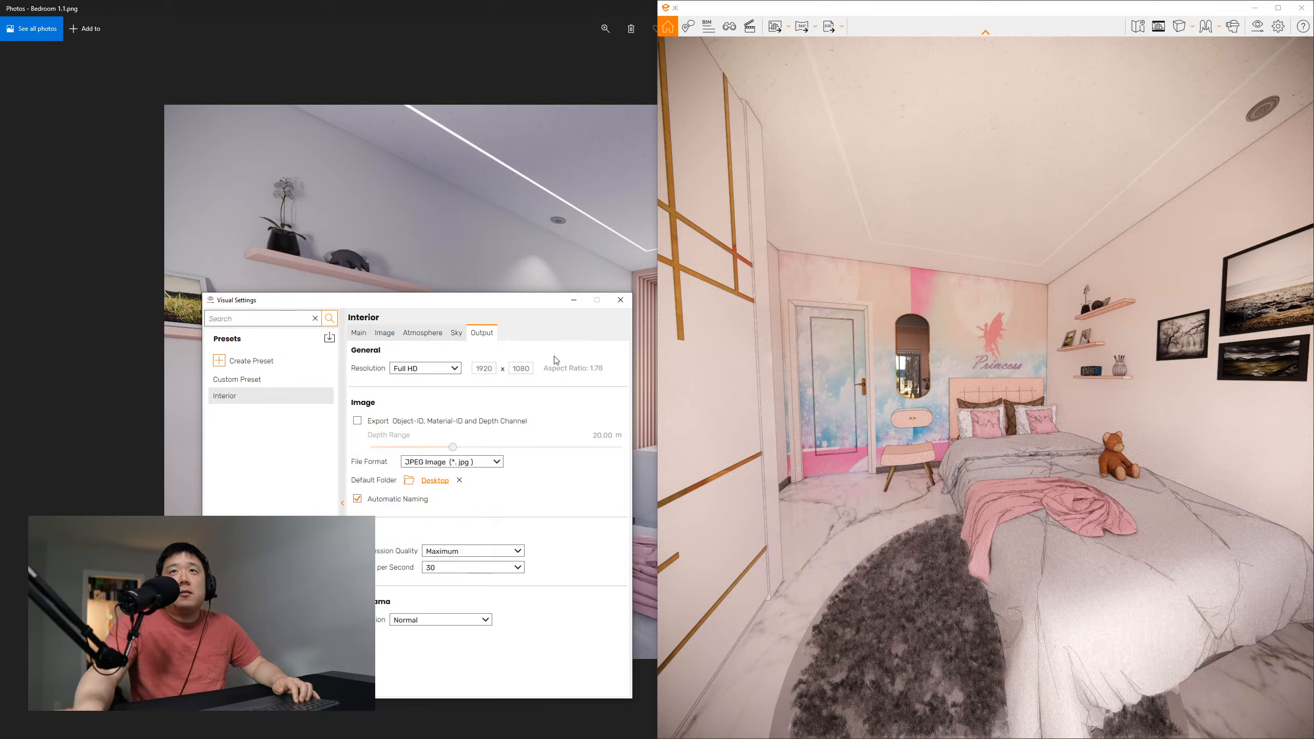
left_click(620, 301)
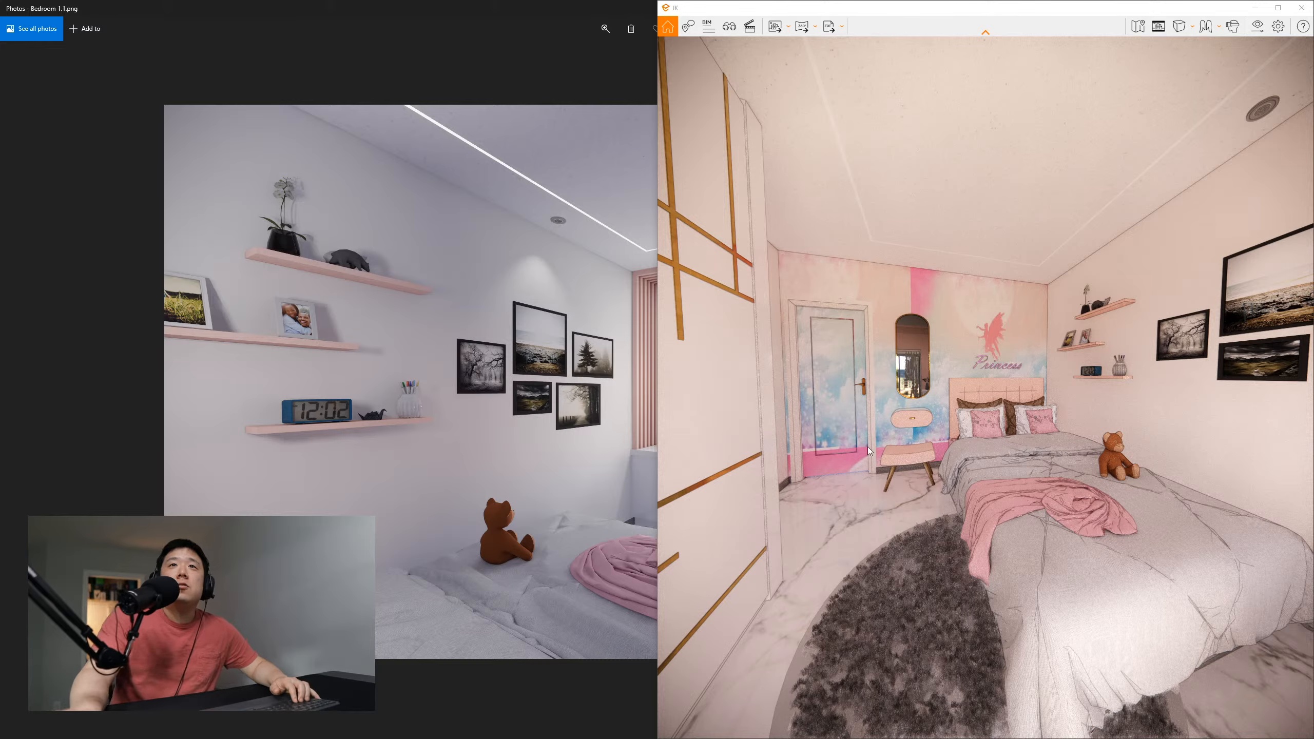
Frame the bed, shelves and Princess feature wall in the Enscape view, and capture a screenshot render of it
key("w")
left_click_drag(842, 523, 901, 522)
key("s")
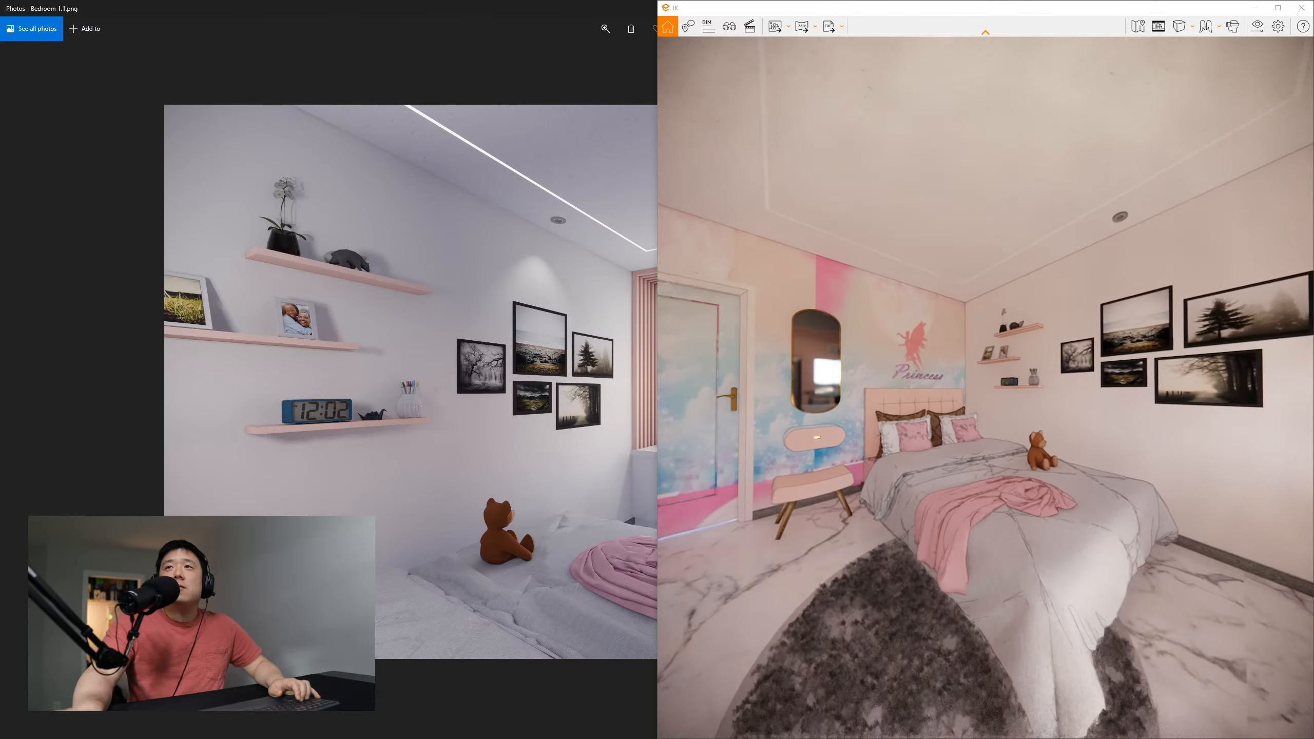
key("w")
left_click_drag(797, 580, 797, 616)
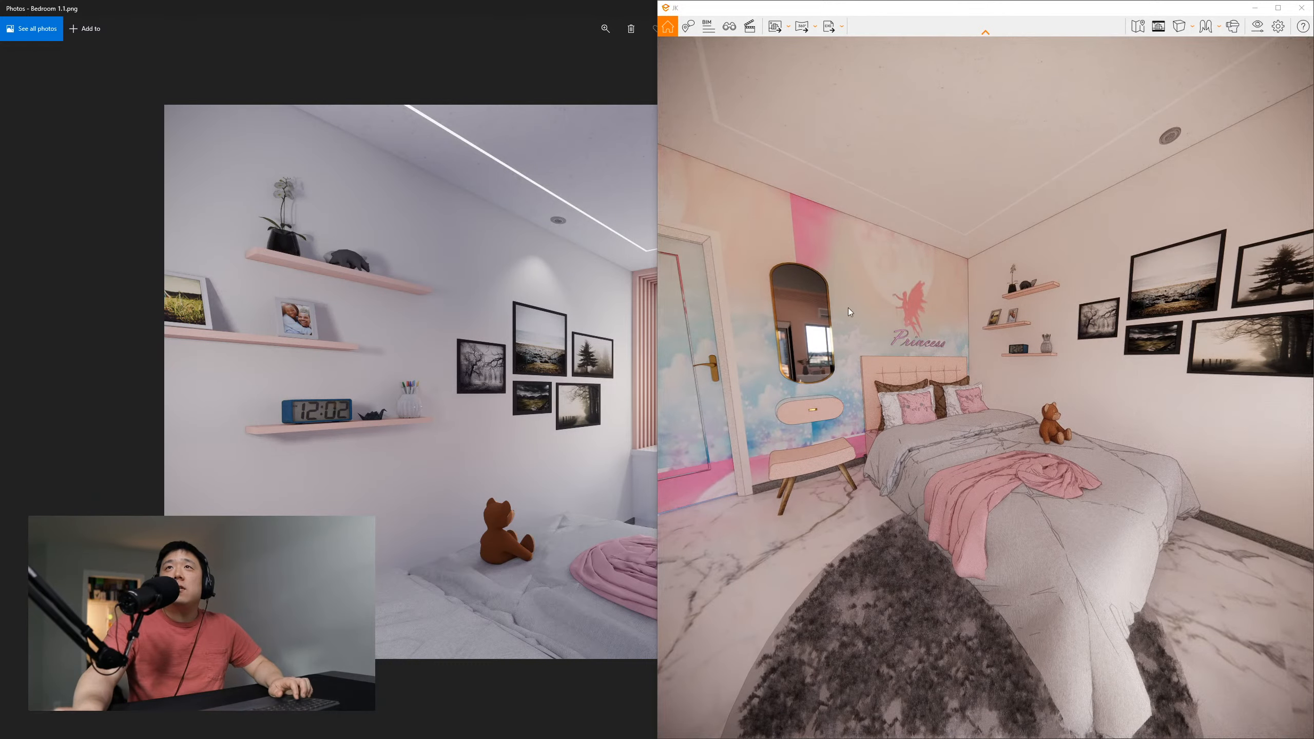
left_click(774, 29)
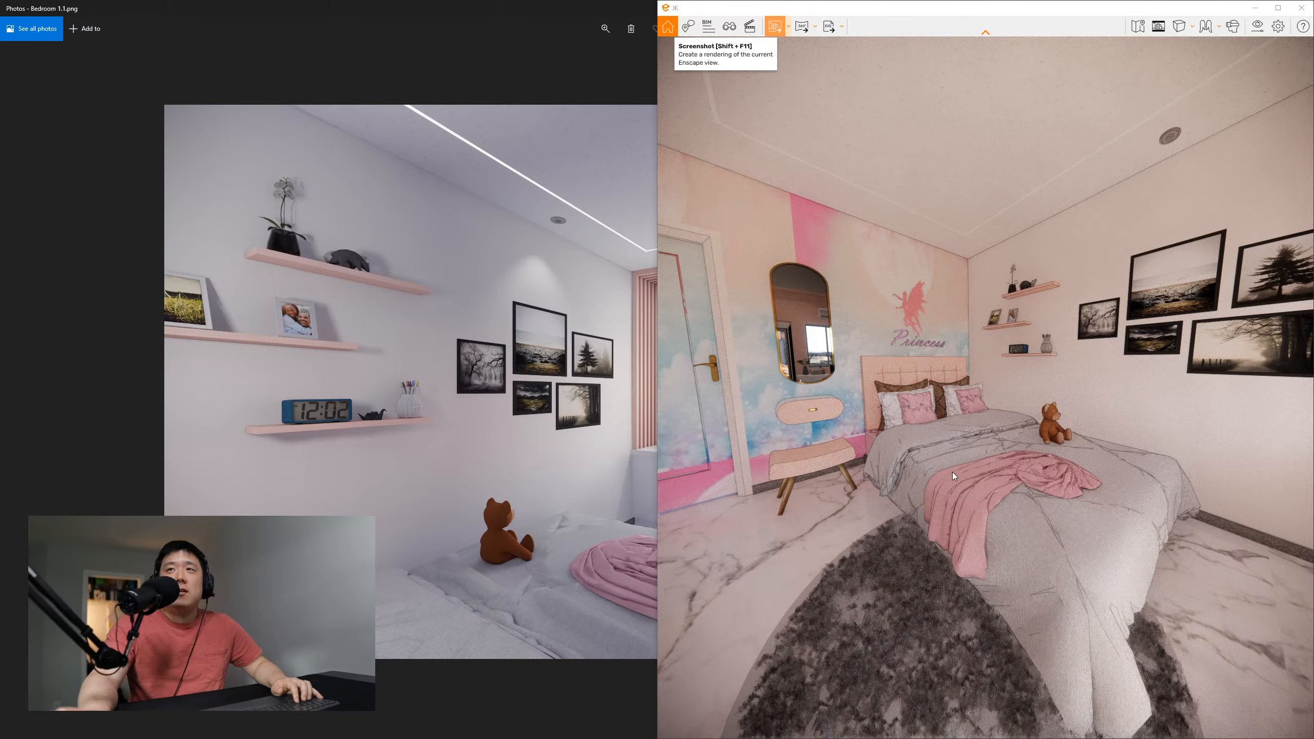
Frame the wall pictures, teddy bear and sunlit study desk from beside the bed, and capture a screenshot render
left_click_drag(953, 473, 1097, 473)
key("w")
left_click_drag(906, 440, 868, 453)
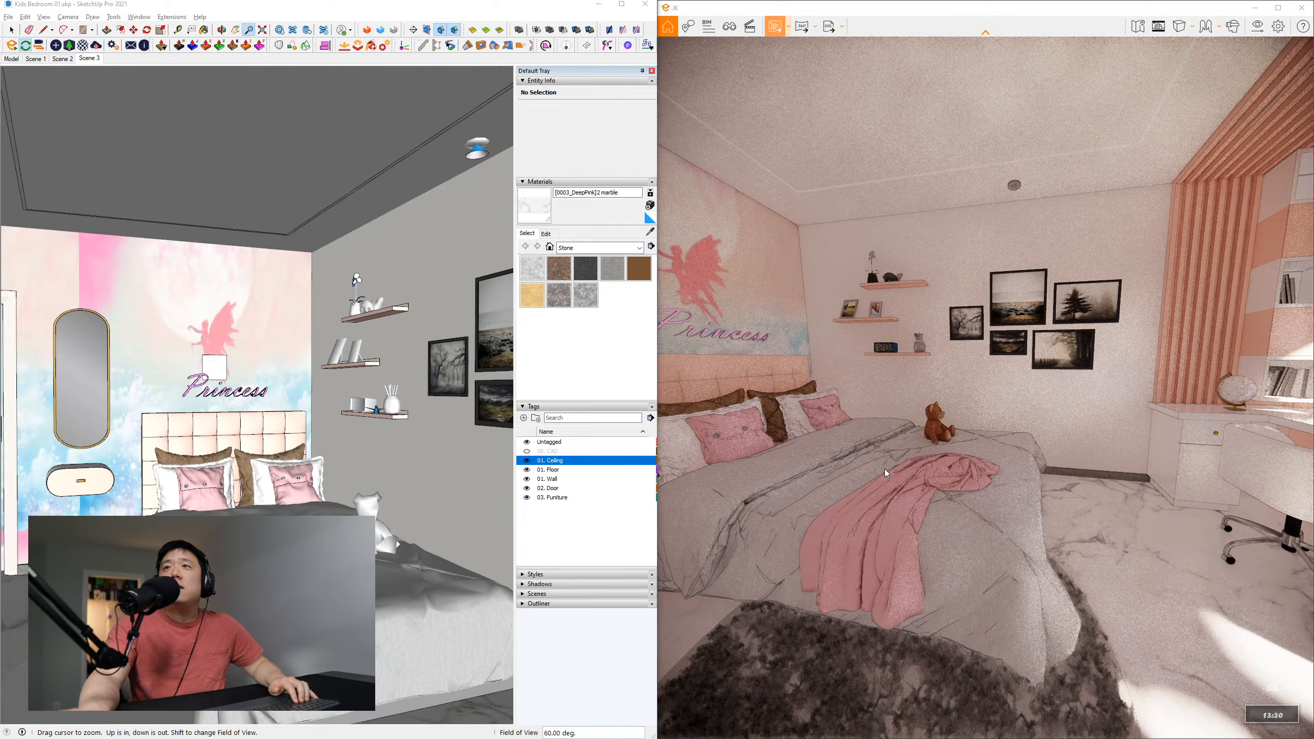
left_click_drag(885, 468, 854, 447)
key("w")
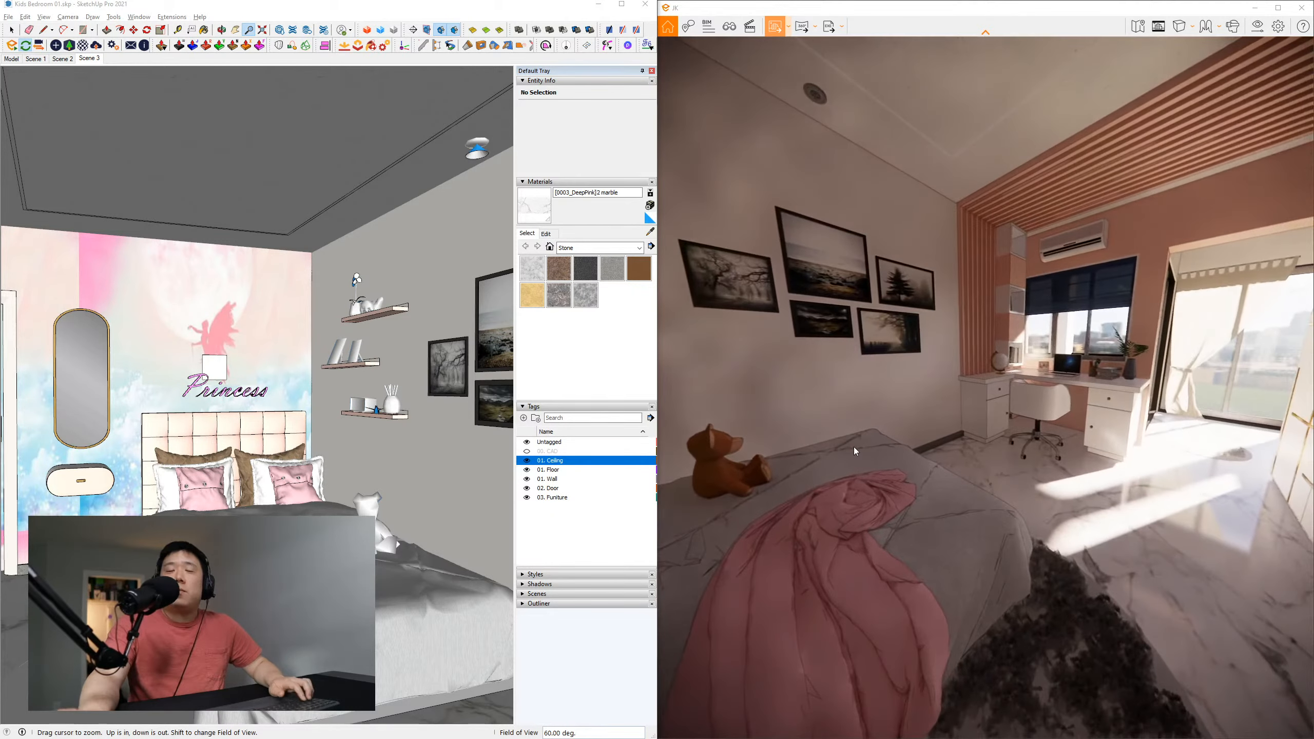
key("shift+F11")
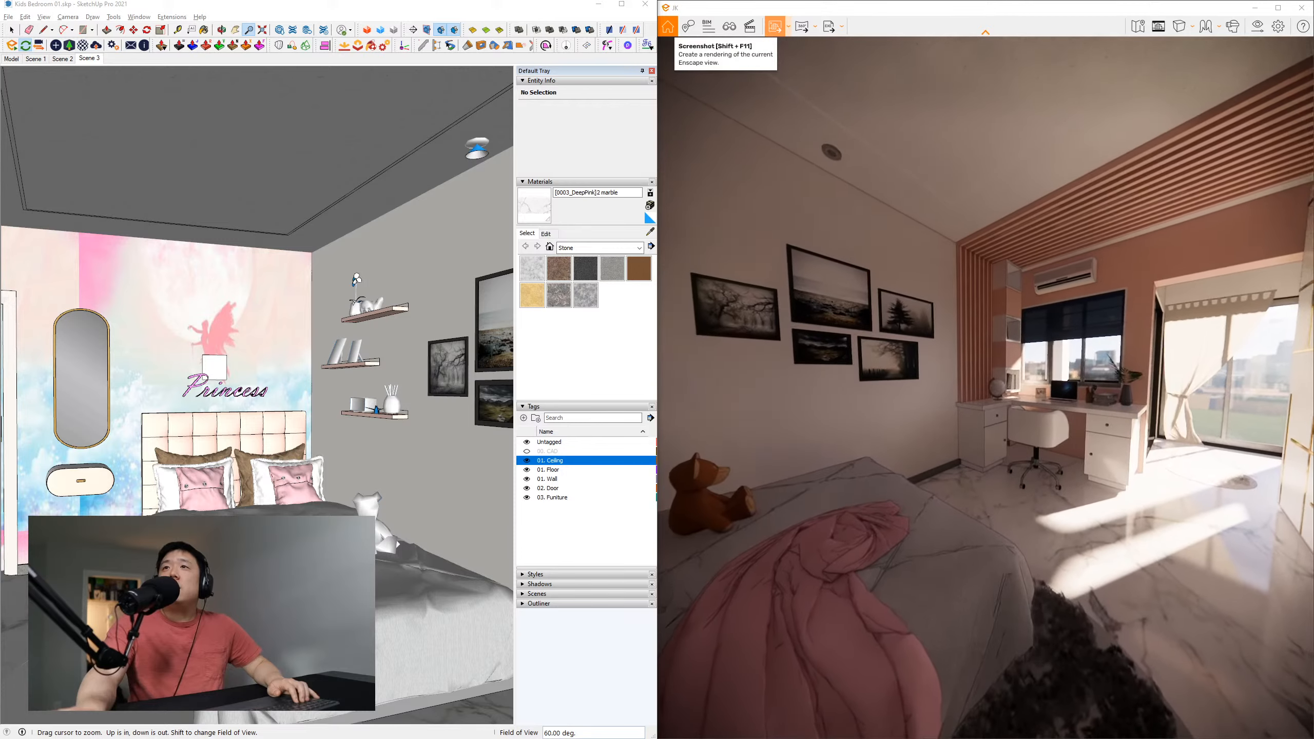
key("shift+F11")
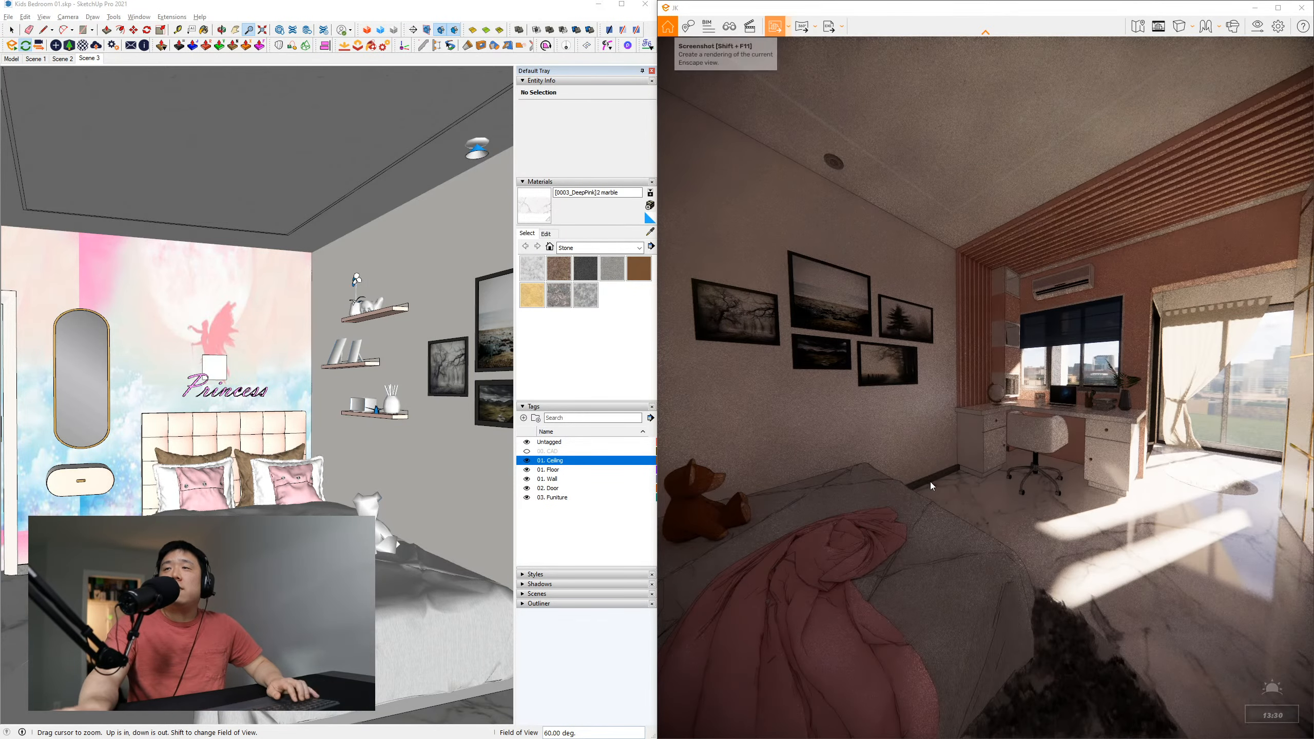
Frame the study desk and gold-trimmed wardrobe from behind the foot of the bed, and capture a screenshot render
left_click_drag(930, 483, 1086, 486)
key("w")
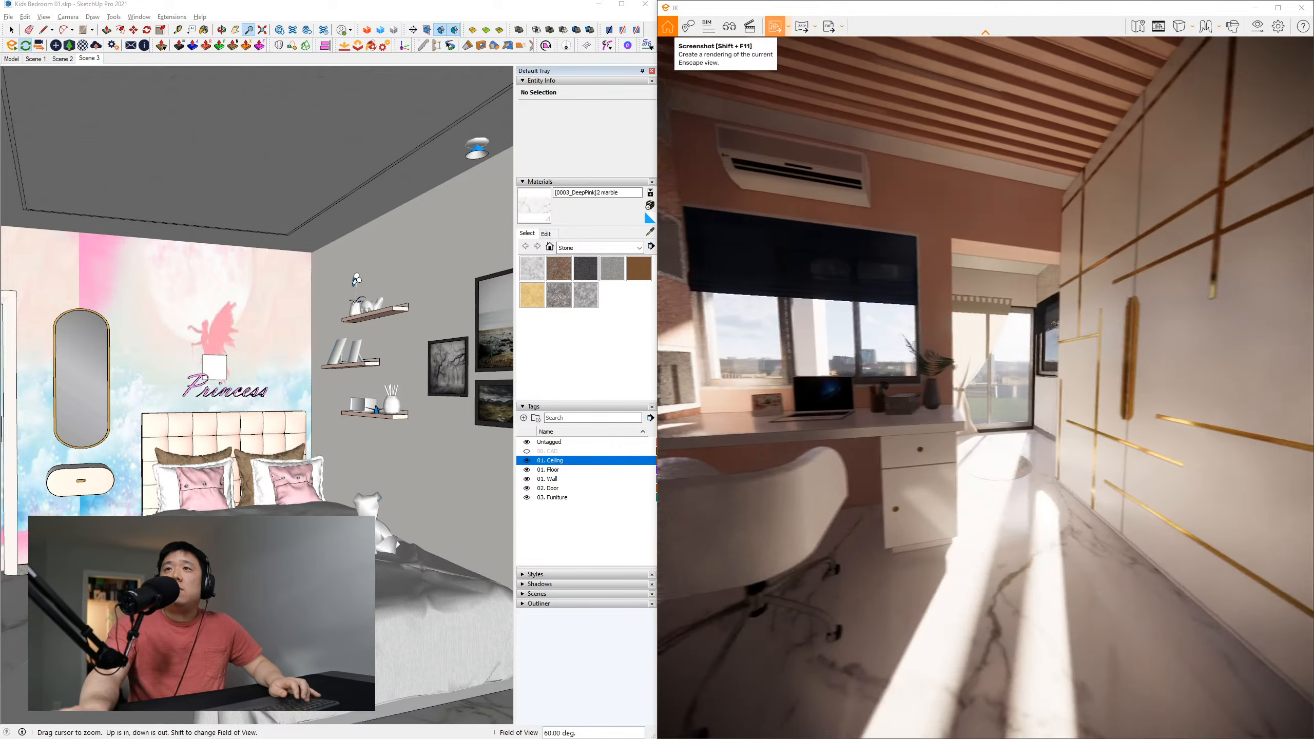
key("s")
key("a")
key("s")
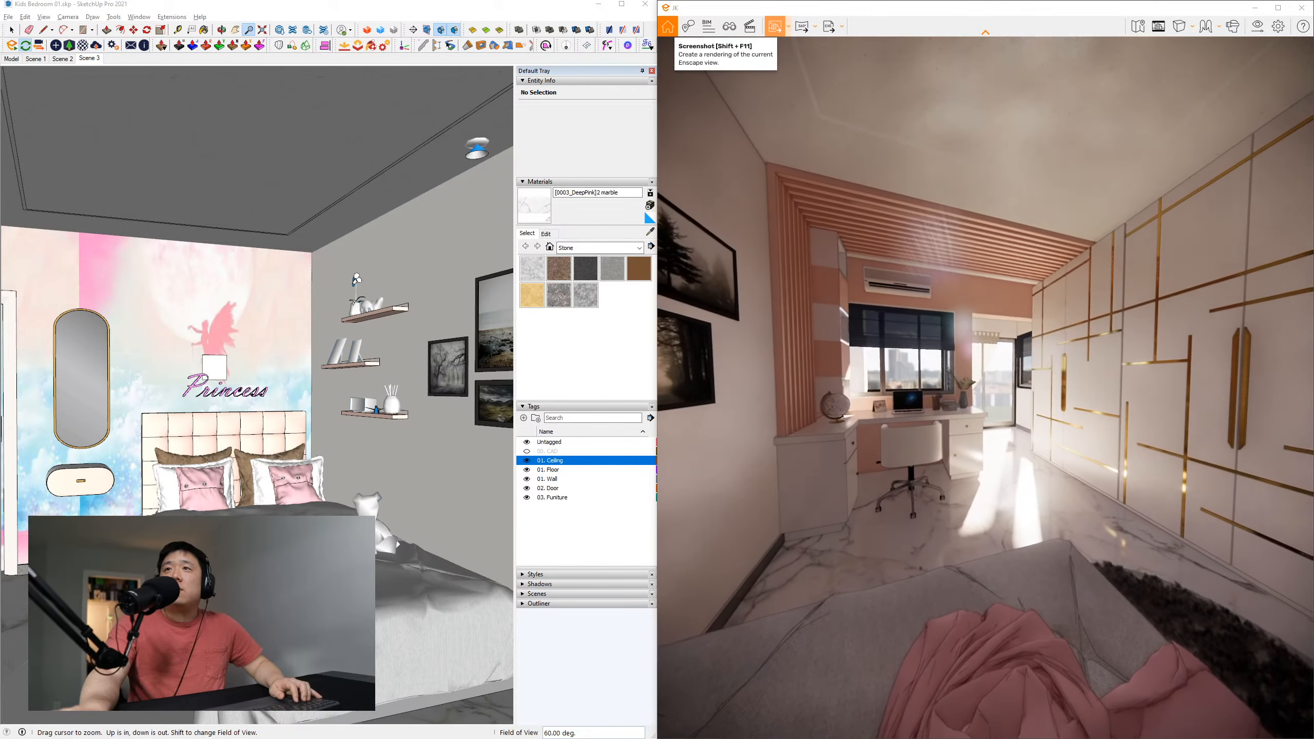
key("w")
key("shift+F11")
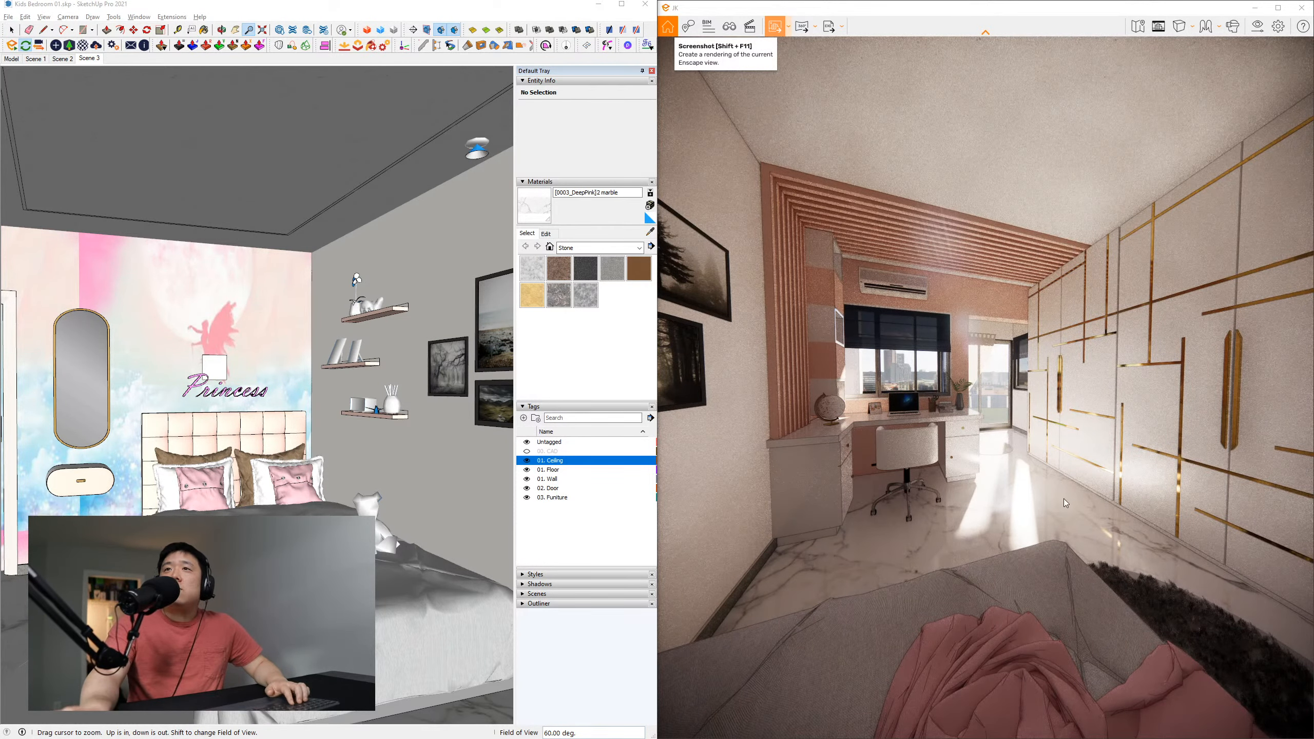
Adjust the sun's time of day to brighten the desk and wardrobe view, and capture another screenshot render
right_click_drag(1050, 511, 1196, 456, "shift")
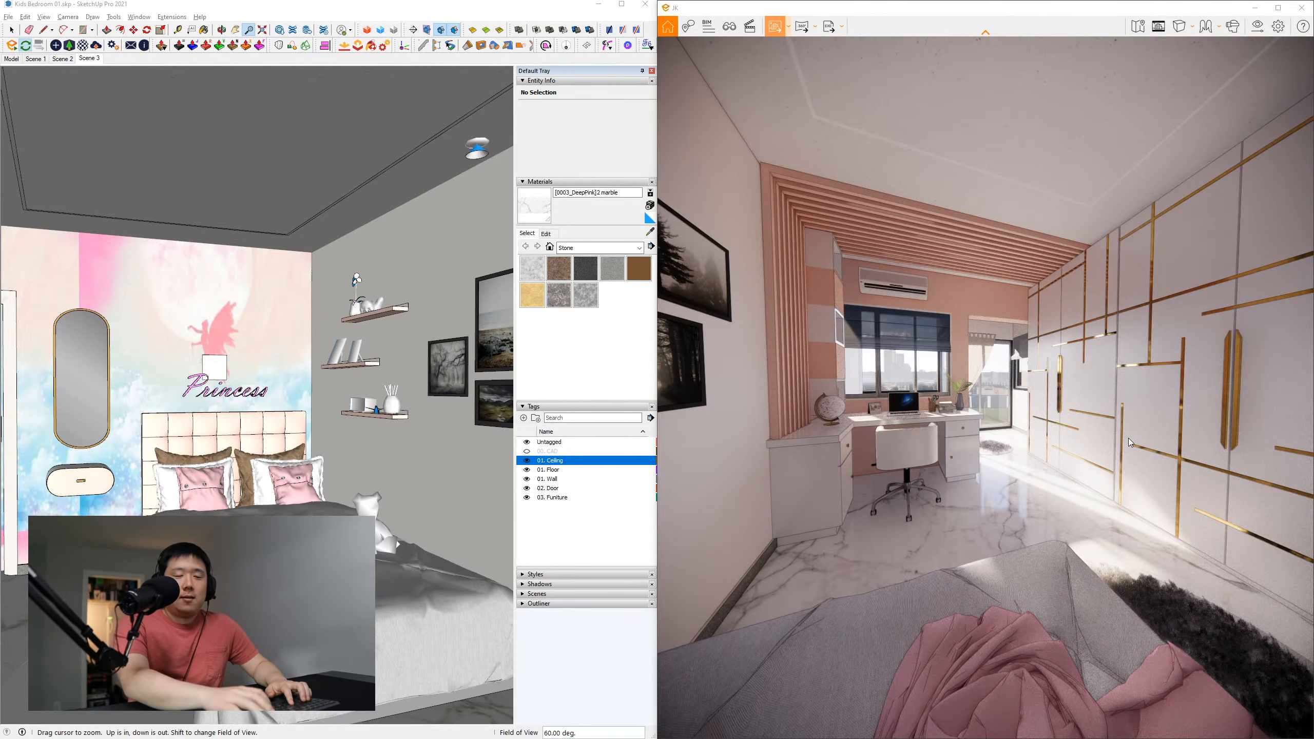
key("shift+F11")
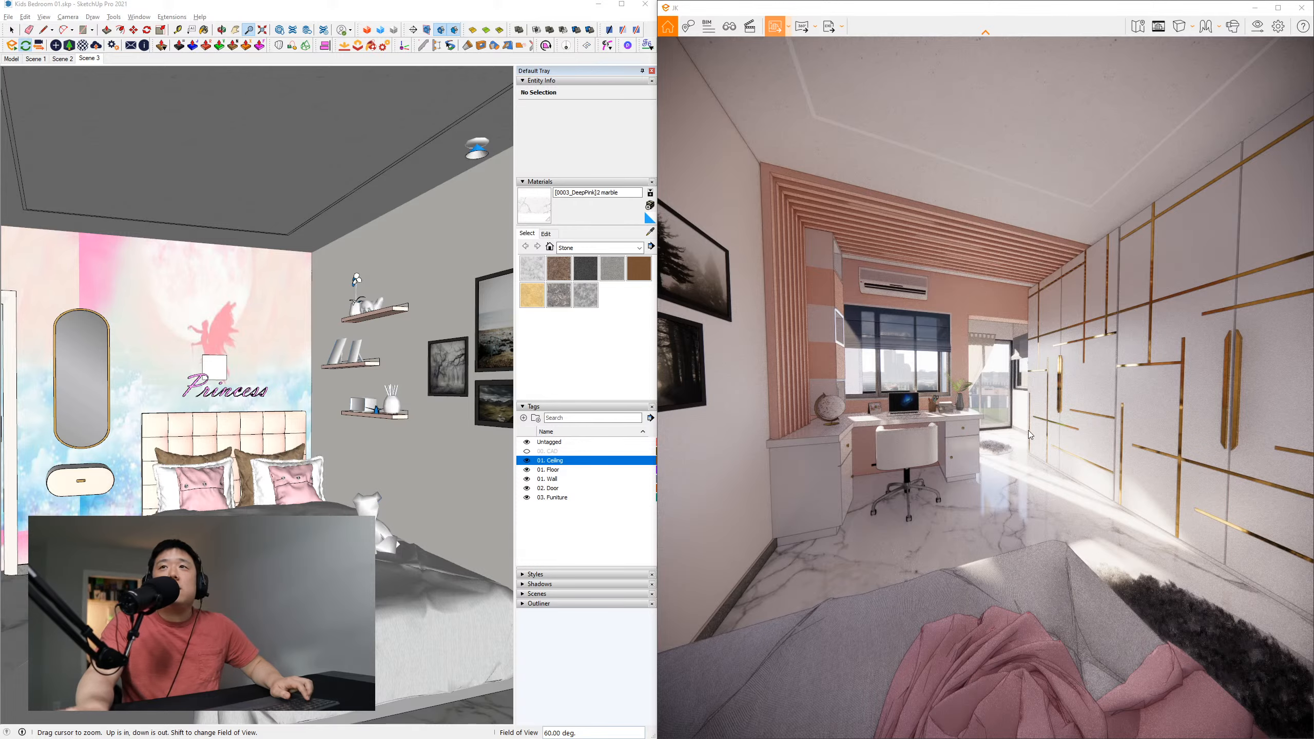
Shift the Enscape time of day to night and capture a render of the desk and wardrobe view
right_click_drag(1082, 457, 931, 457, "shift")
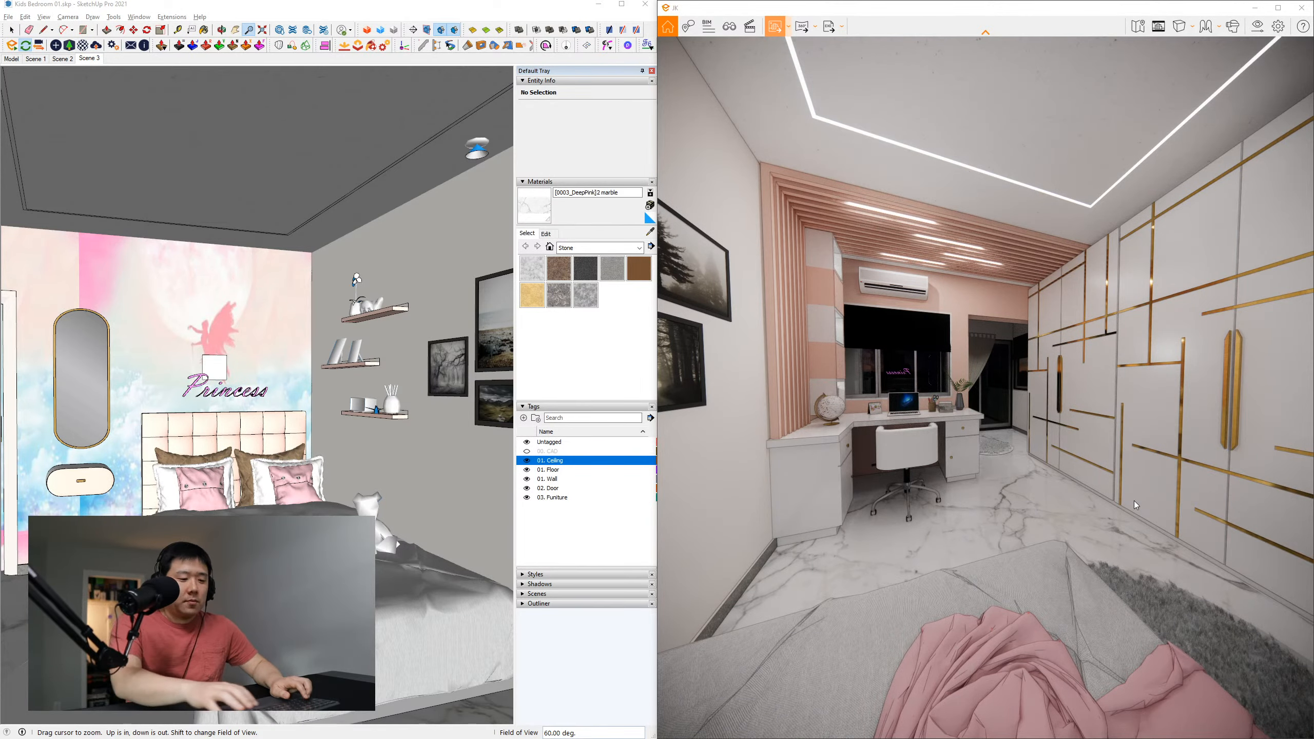
key("shift+F11")
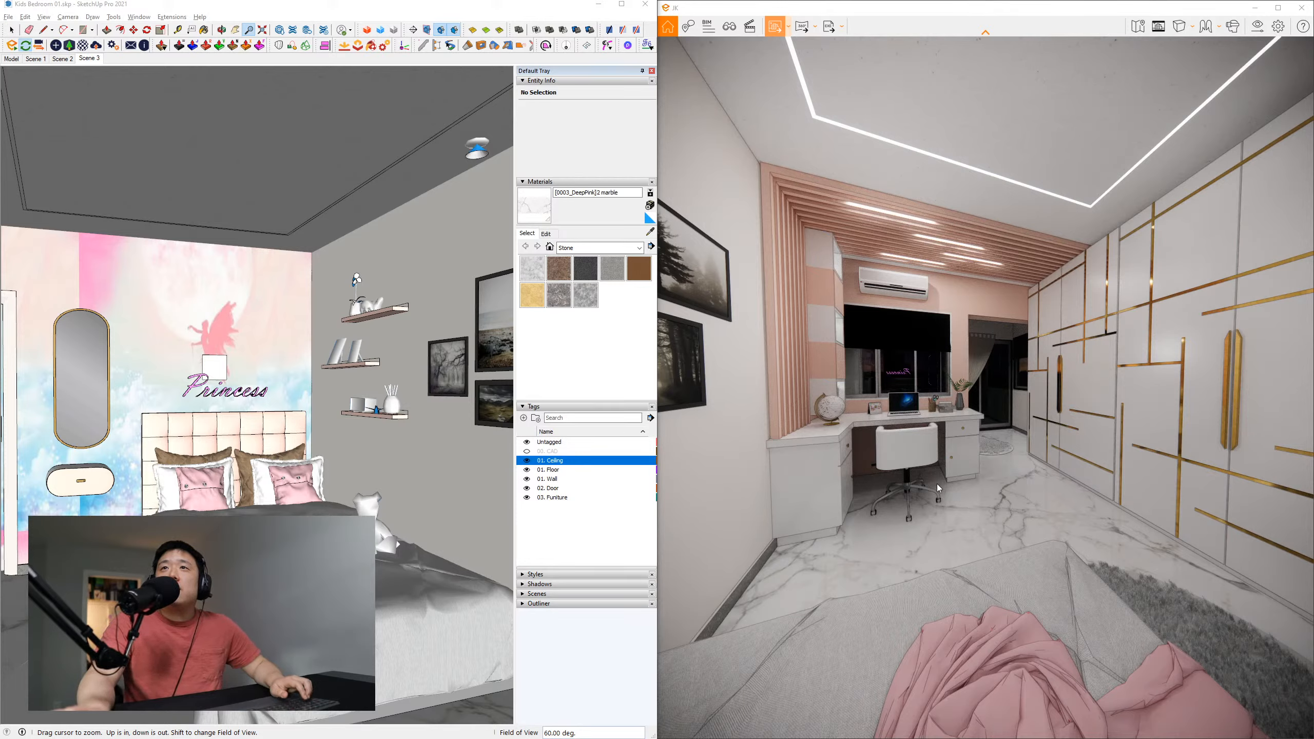
Capture a nighttime render of the bed area with the round rug, framed photos and Princess wall
key("w")
mouse_move(1041, 483)
left_mouse_down()
mouse_move(1042, 469)
mouse_move(1071, 510)
mouse_move(1043, 486)
left_mouse_up()
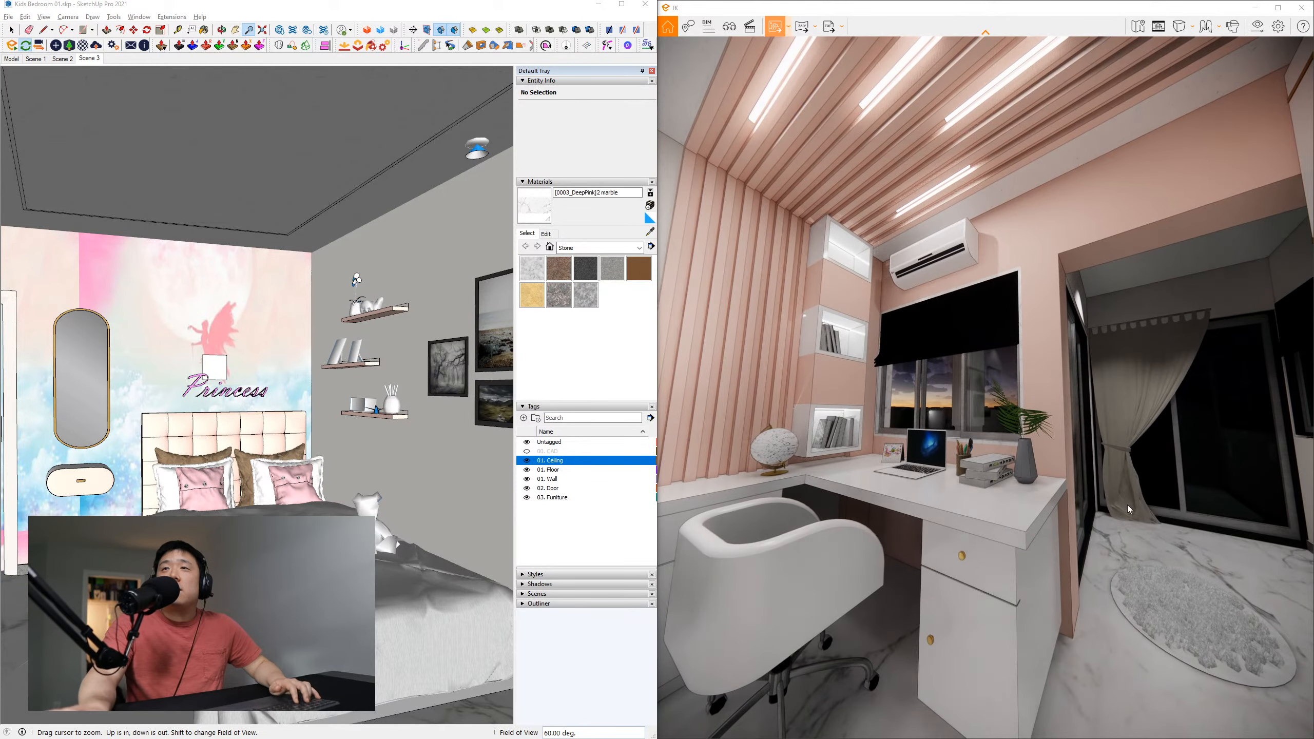
key("w")
key("s")
left_click_drag(985, 388, 745, 388)
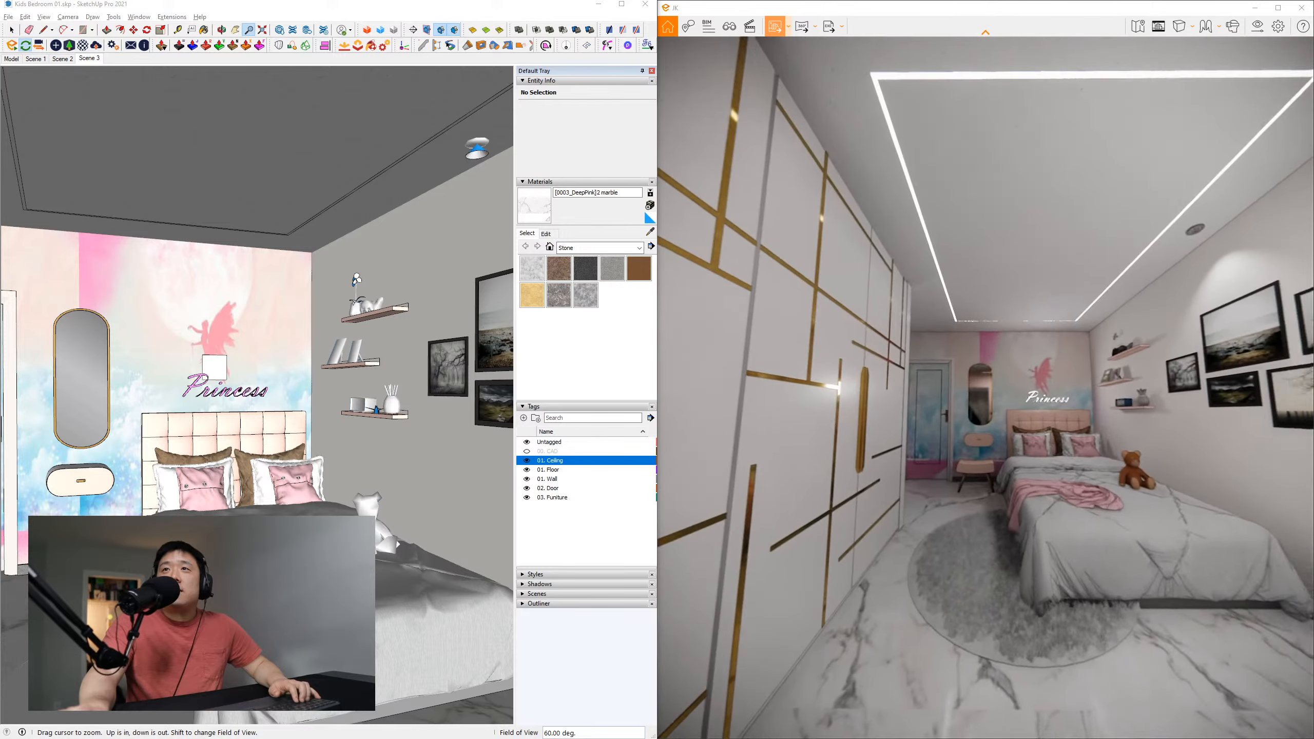
key("w")
left_click_drag(986, 388, 1035, 388)
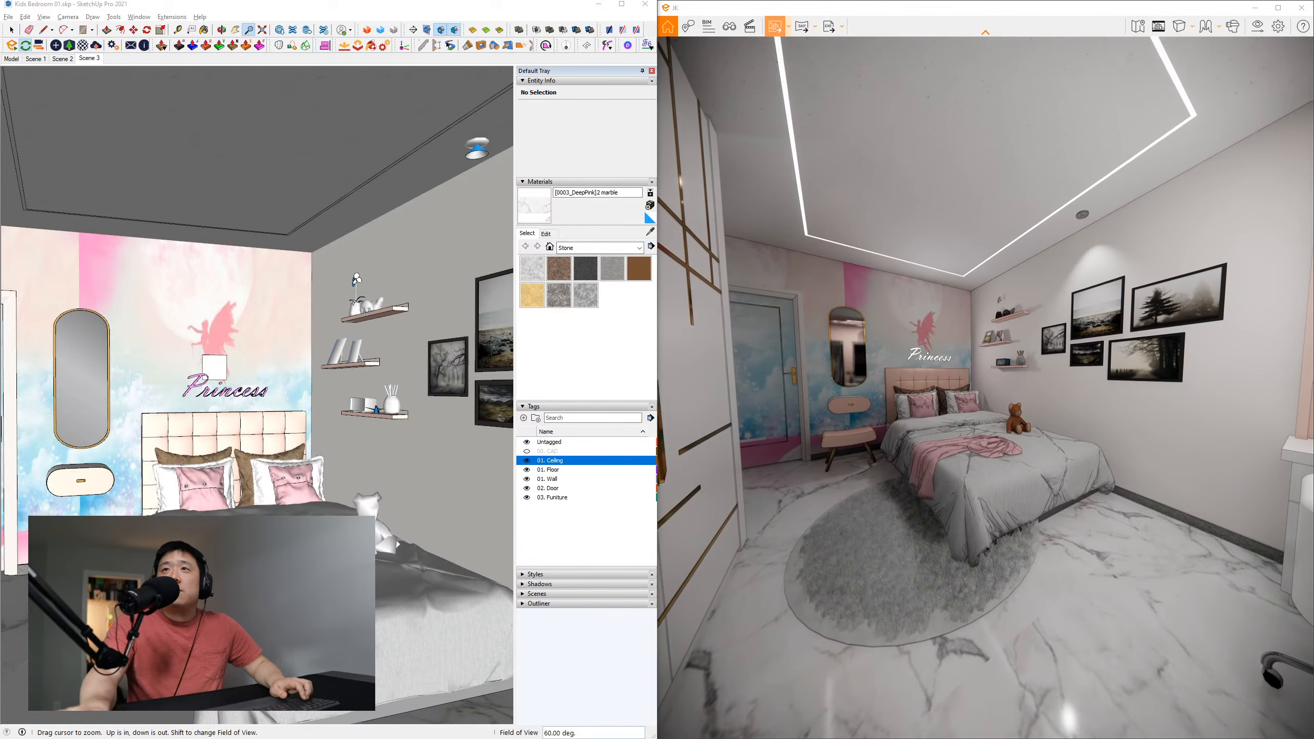
key("shift+F11")
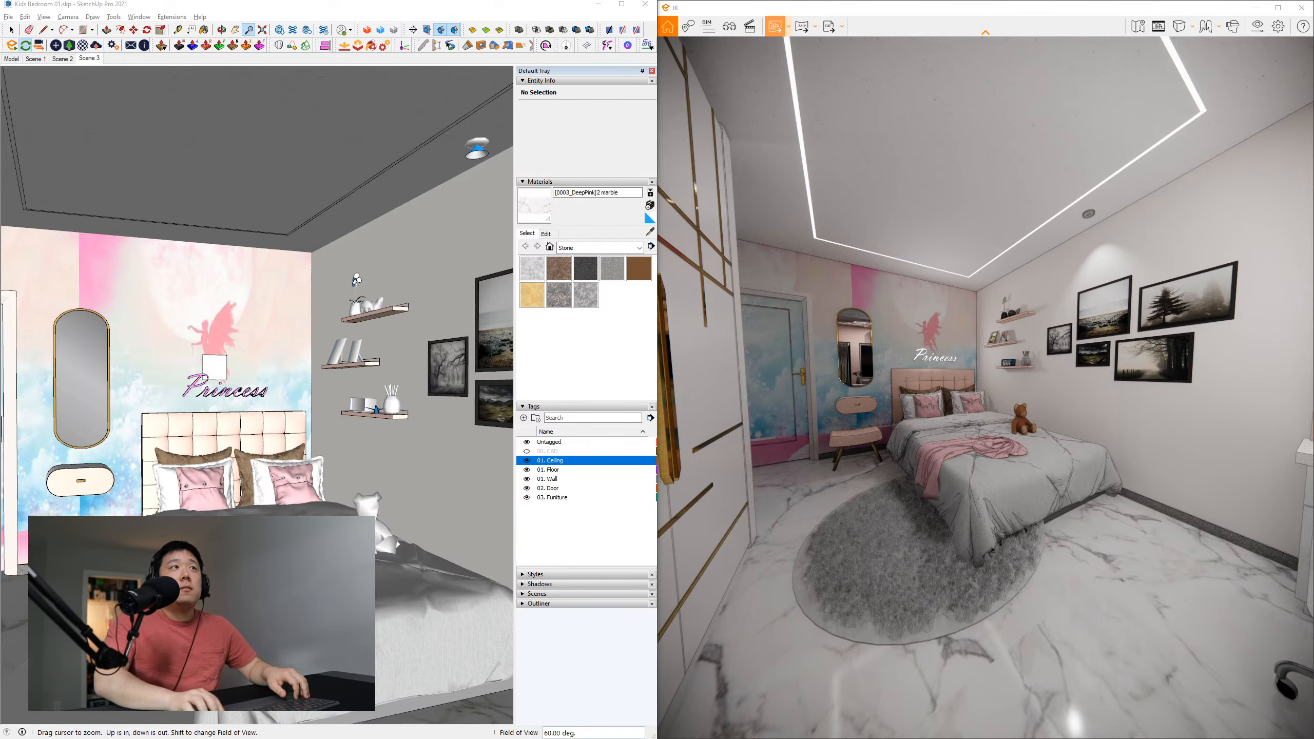
Switch to File Explorer, open the Desktop folder and show its files as large thumbnails
key("super+Right")
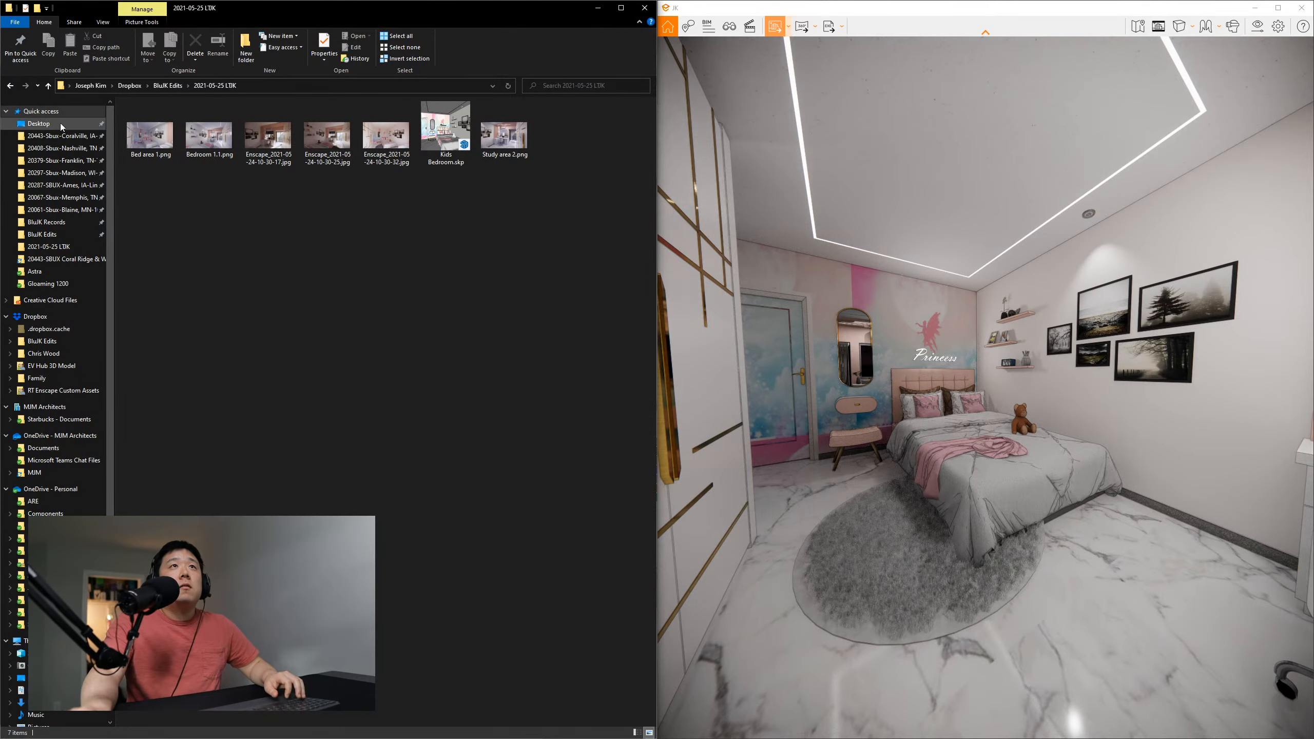
left_click(61, 124)
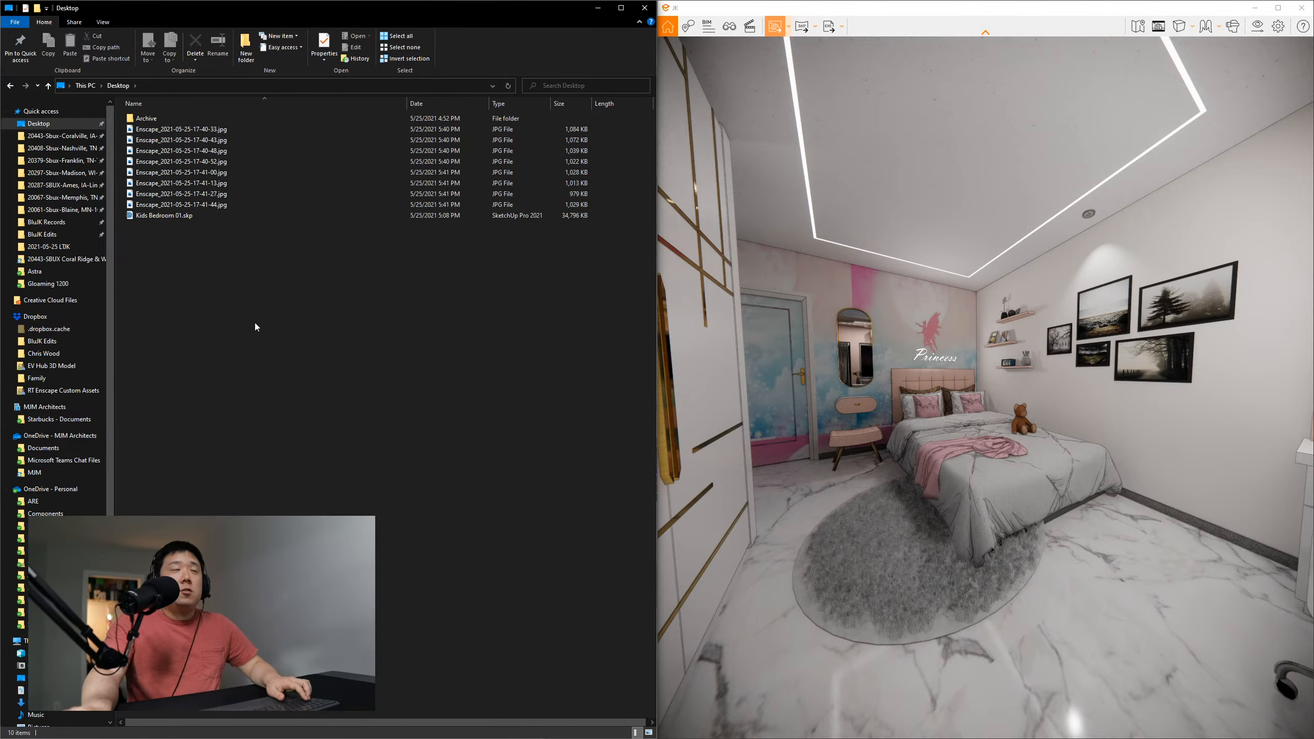
key("ctrl+shift+2")
Look through the exported Enscape renders full size, comparing the day and night versions, and close the image viewer
left_click(202, 132)
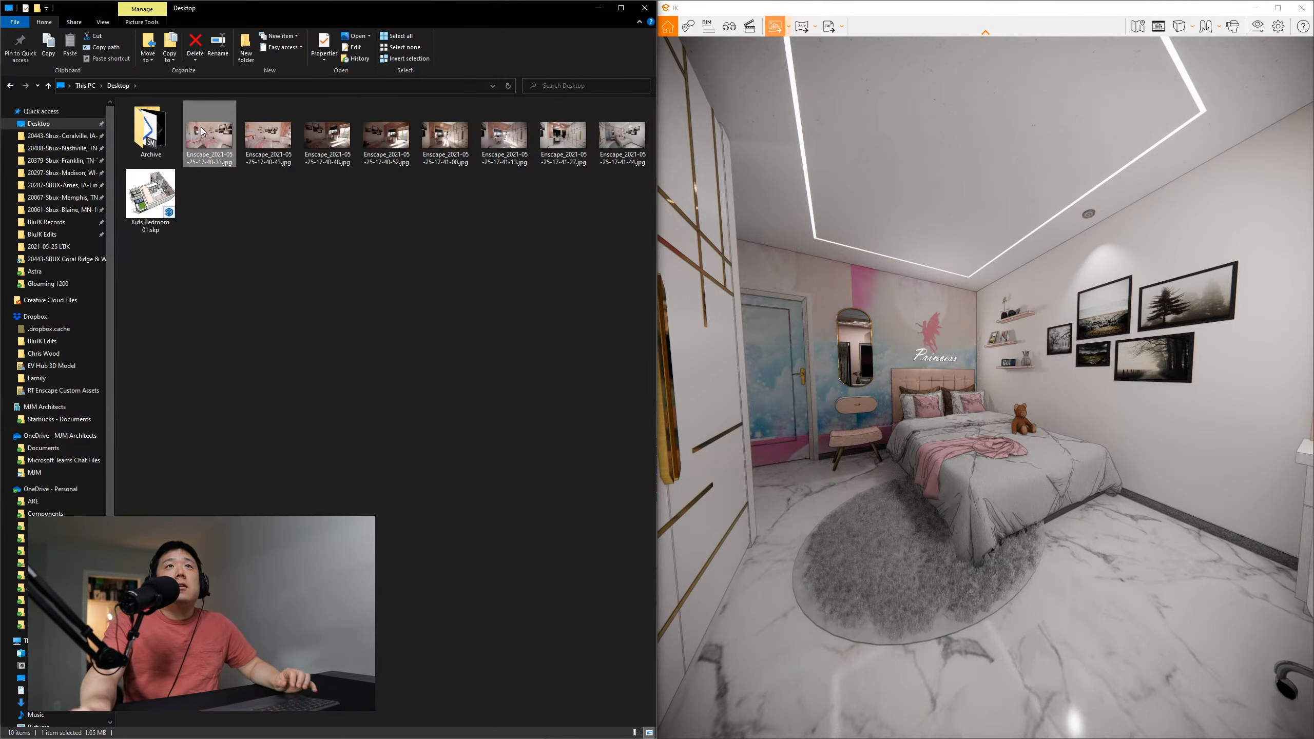
double_click(202, 132)
key("Right")
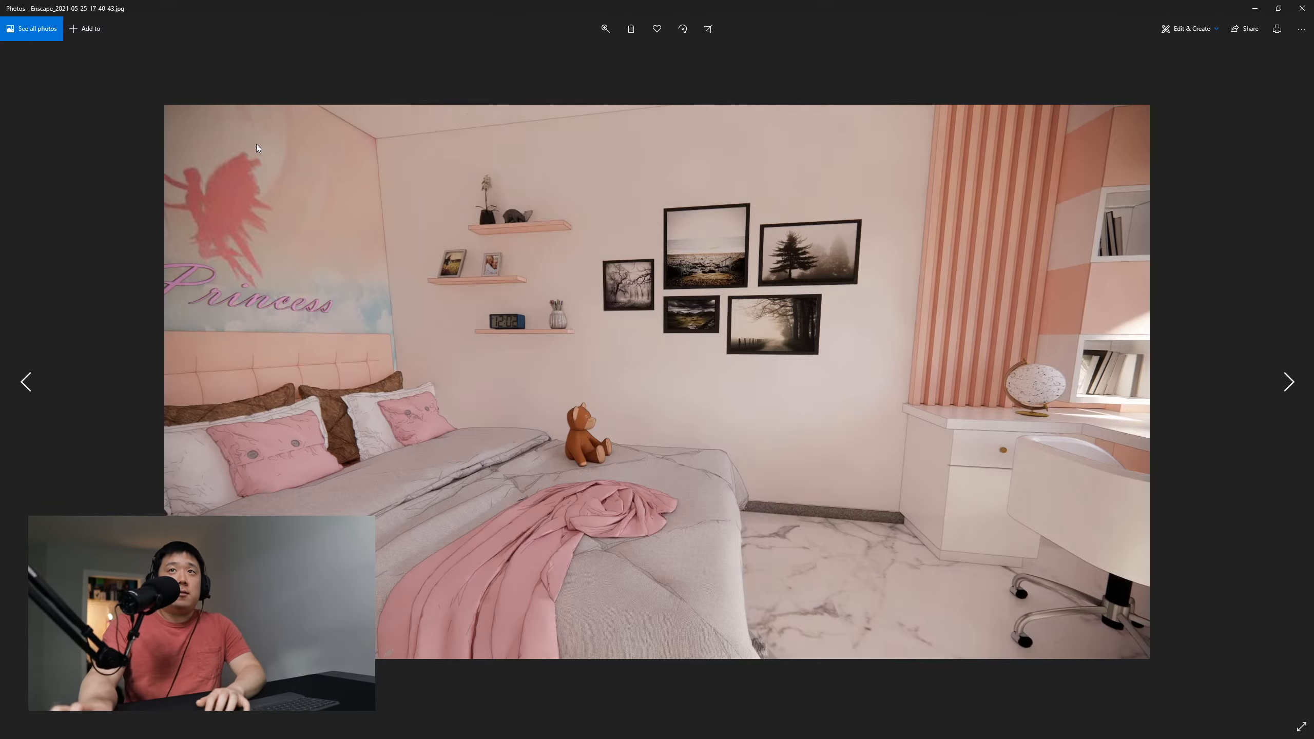
key("Right")
key("Right")
key("Right")
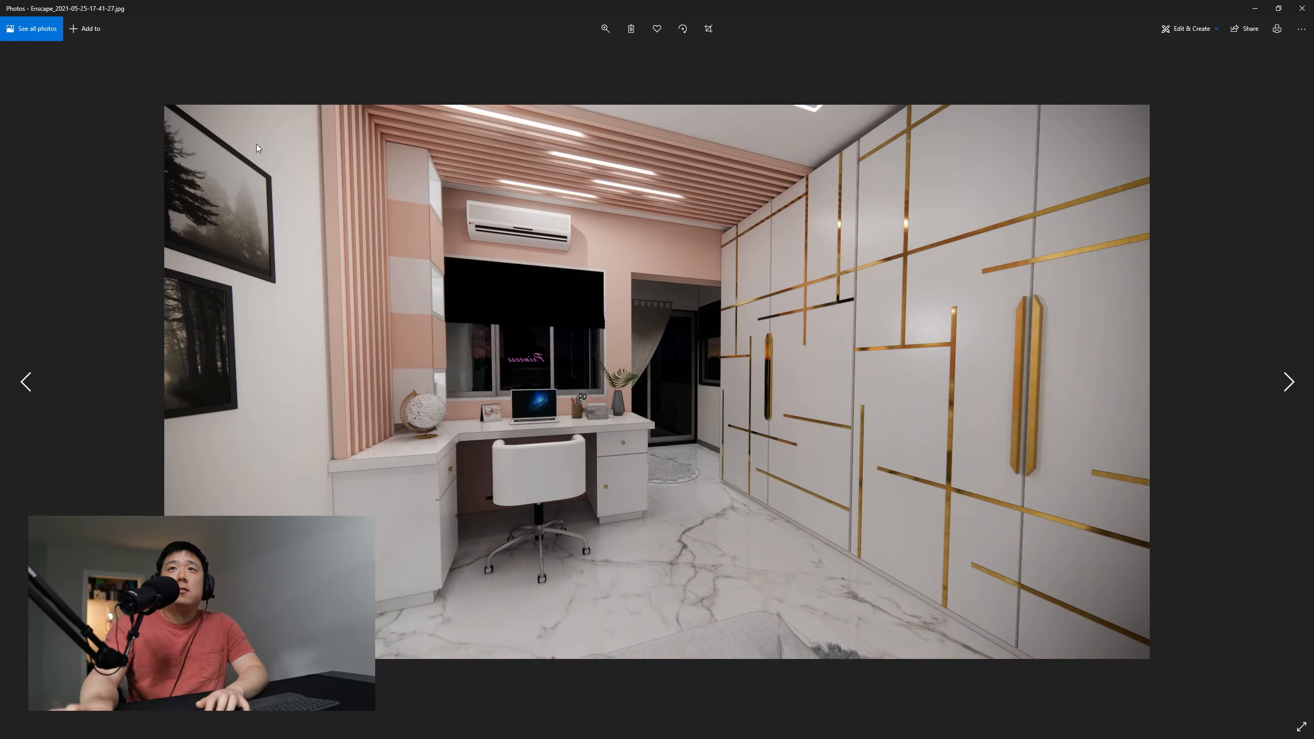
key("Right")
key("Left")
key("Left")
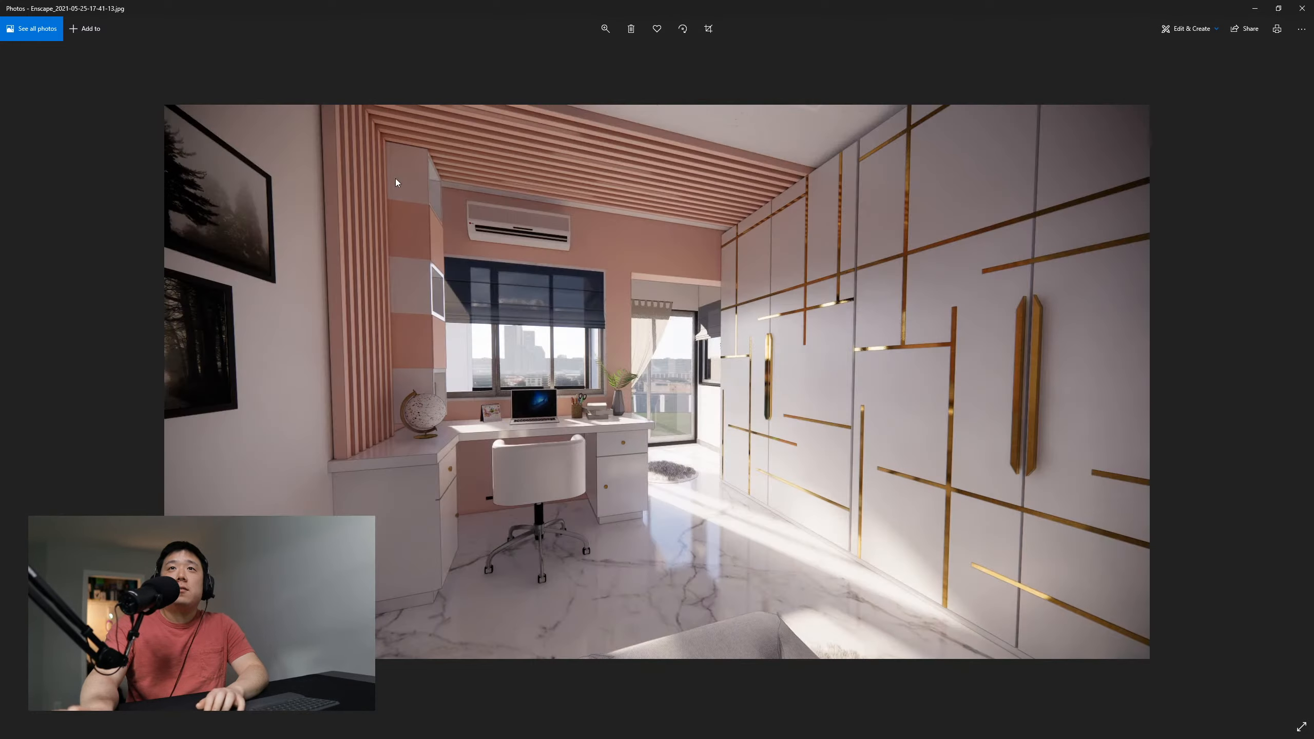
key("Left")
key("Left")
key("Left")
key("Left")
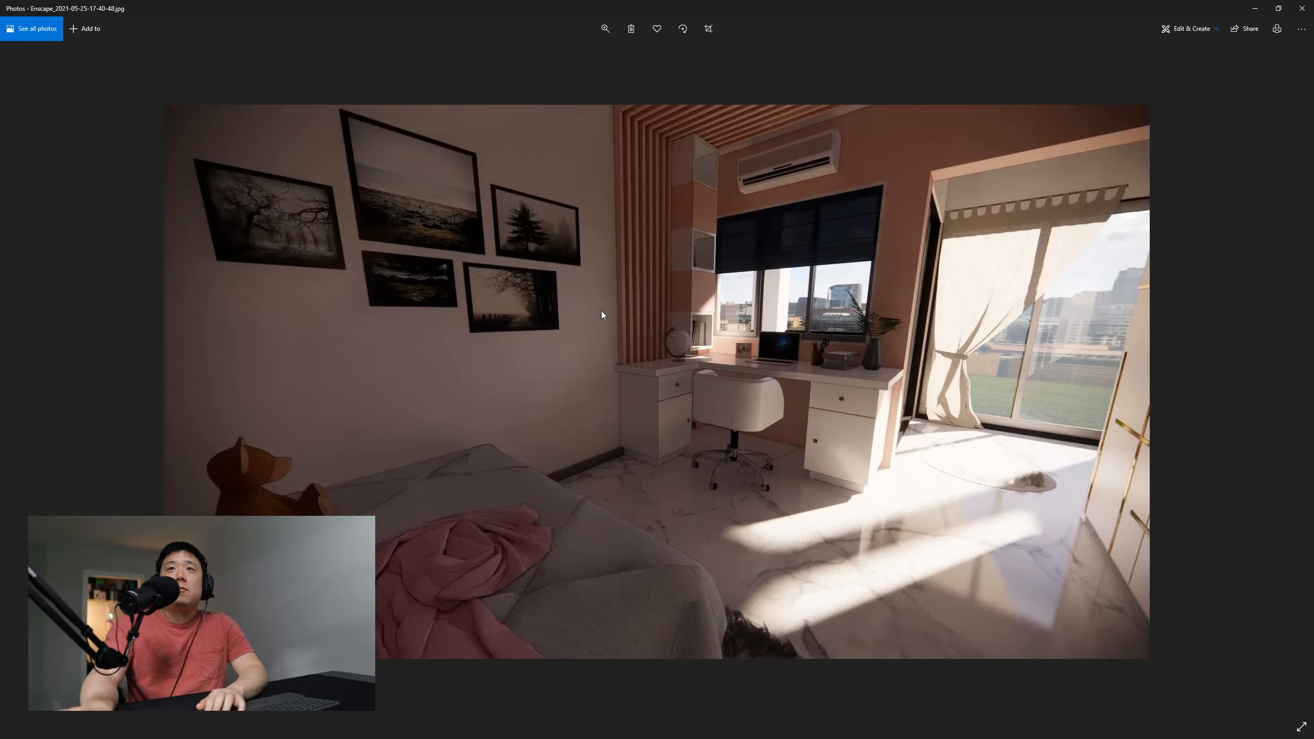
key("Right")
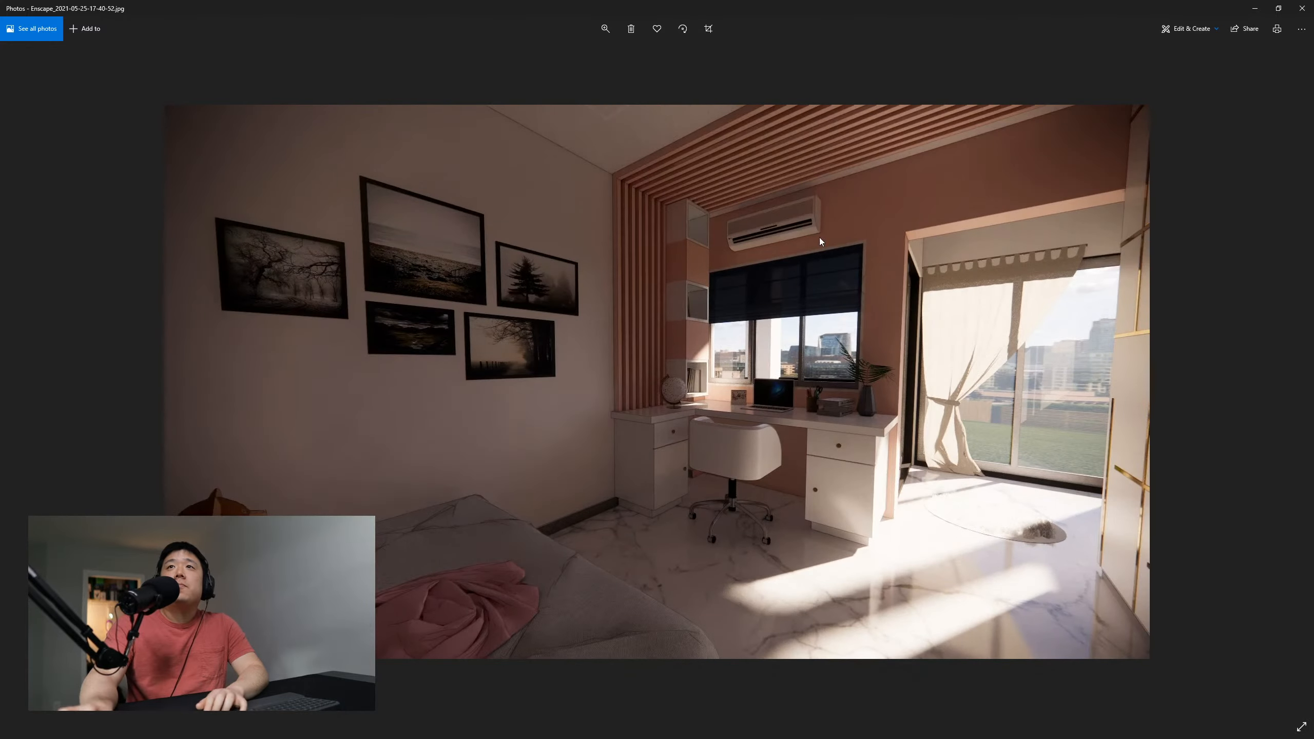
left_click(1300, 15)
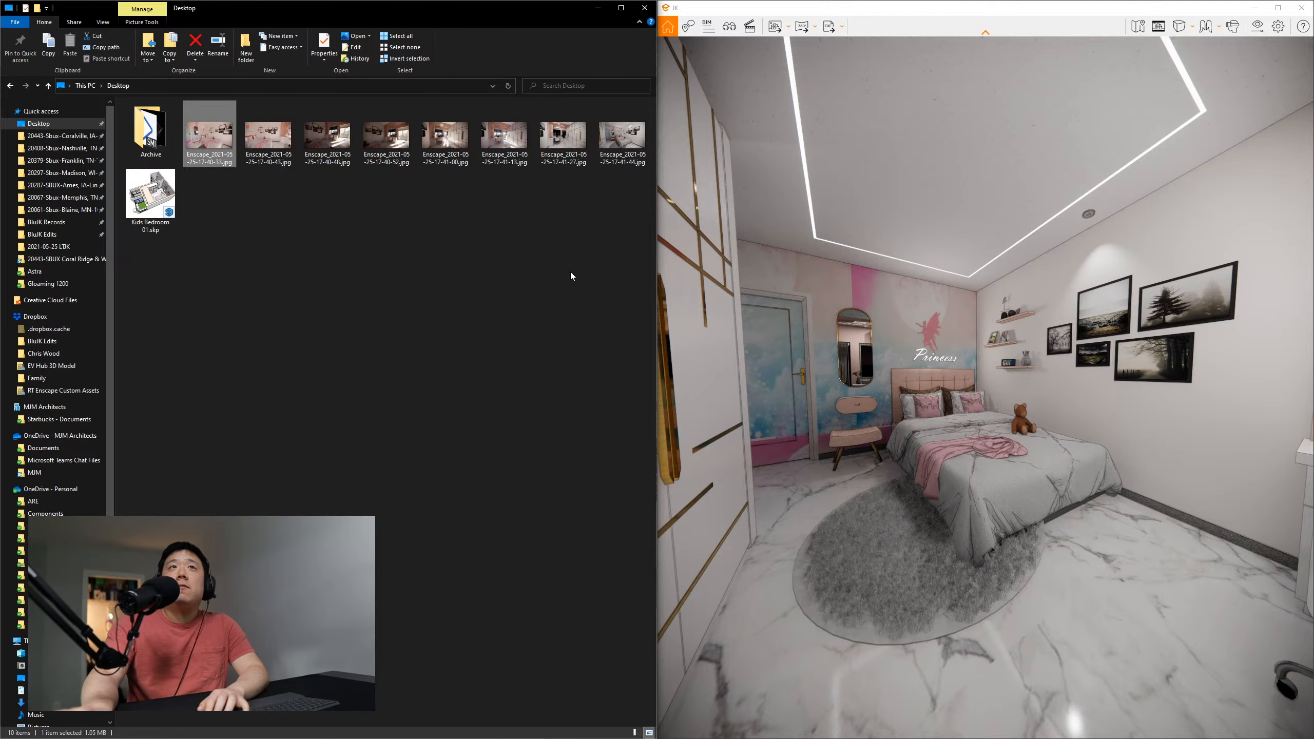
Highlight the exported render images in the Desktop folder and return to the SketchUp model
left_click_drag(573, 275, 212, 151)
left_click(472, 294)
left_click_drag(604, 282, 184, 150)
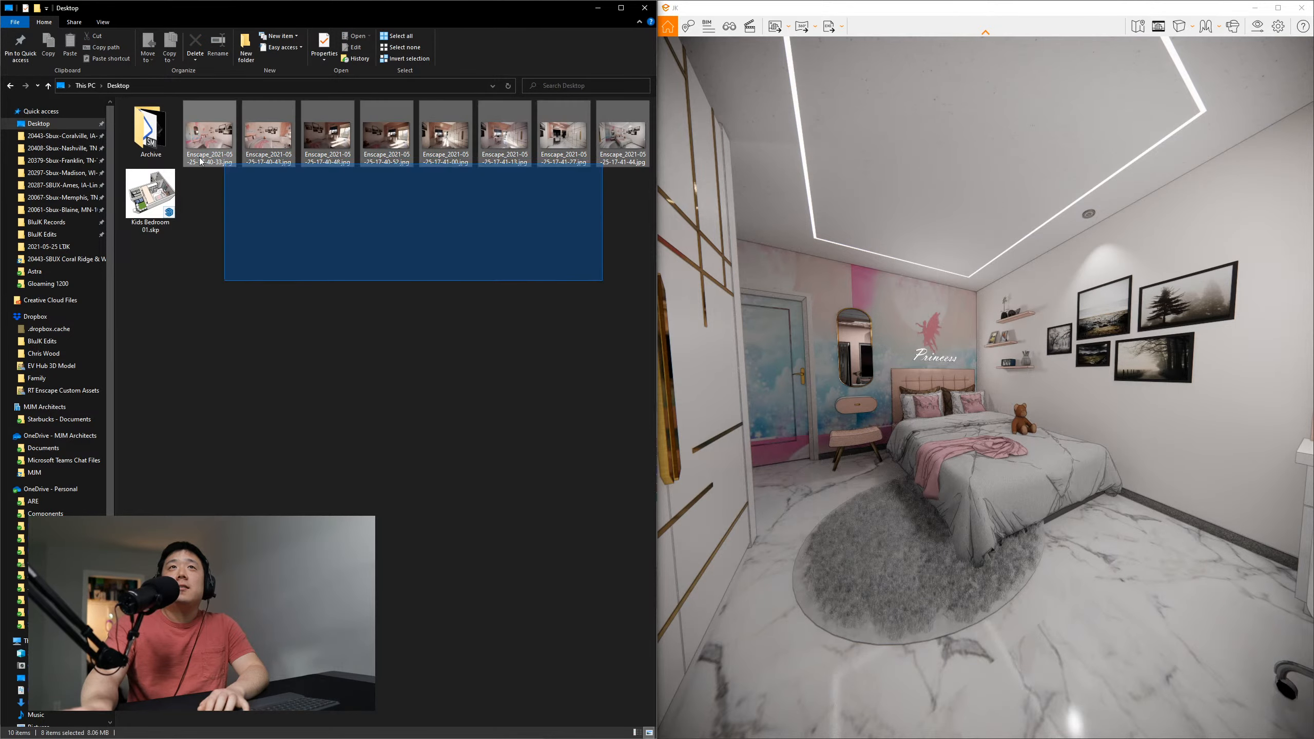
left_click(217, 151)
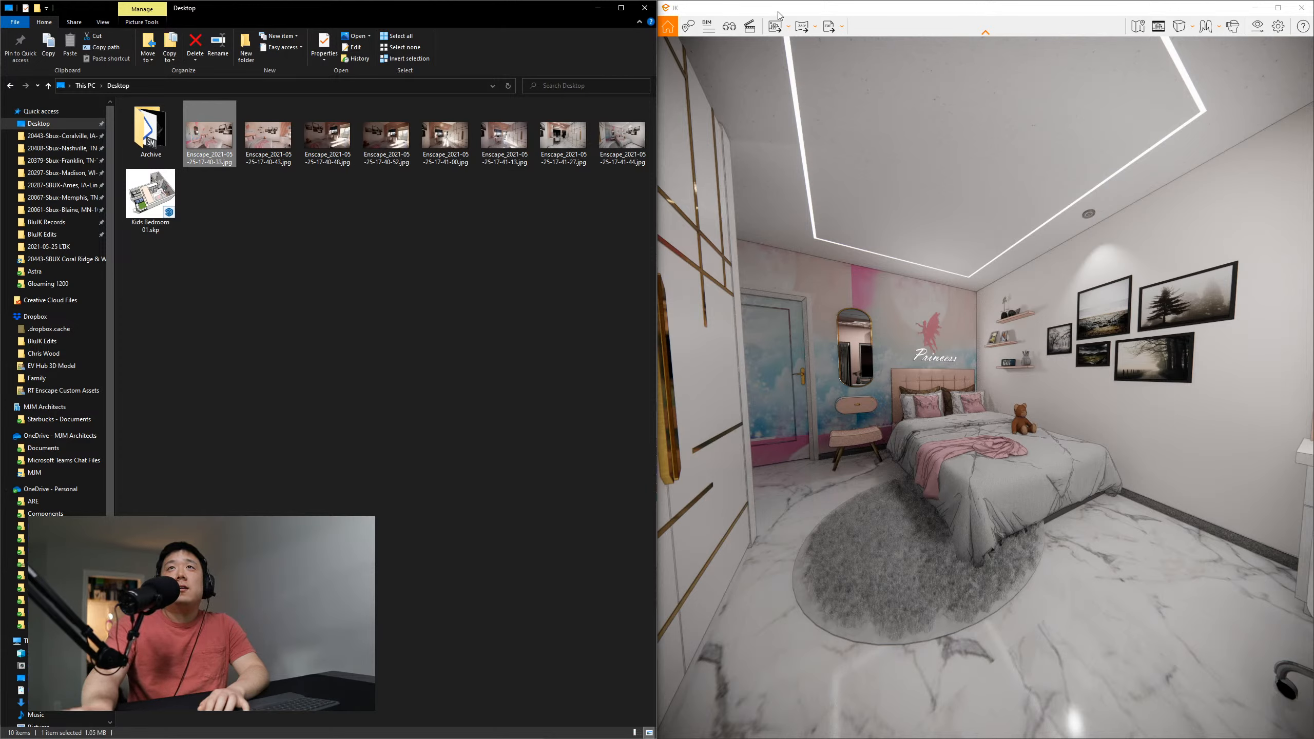
left_click(598, 8)
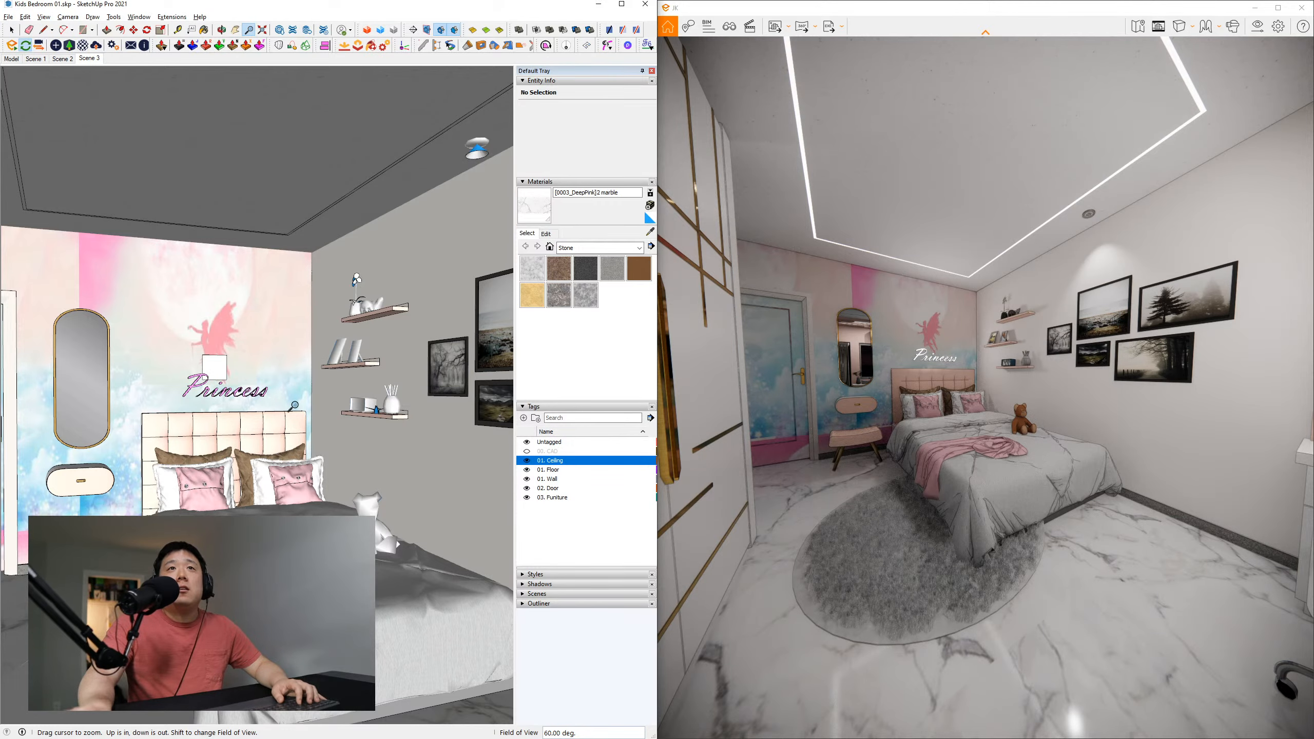
Display the SketchUp shadow settings and restore the saved Scene 3 view
middle_click_drag(294, 406, 303, 369)
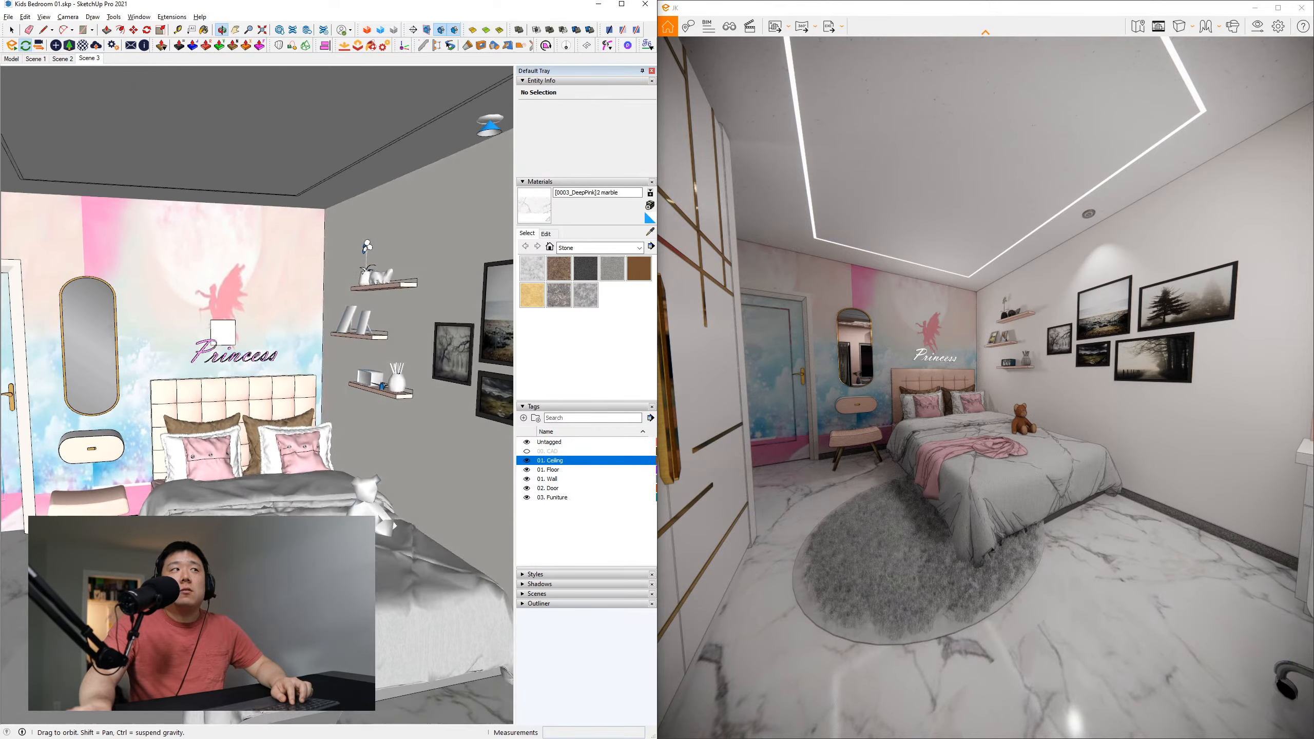
middle_click_drag(268, 455, 263, 460)
scroll(263, 461, "up", 2)
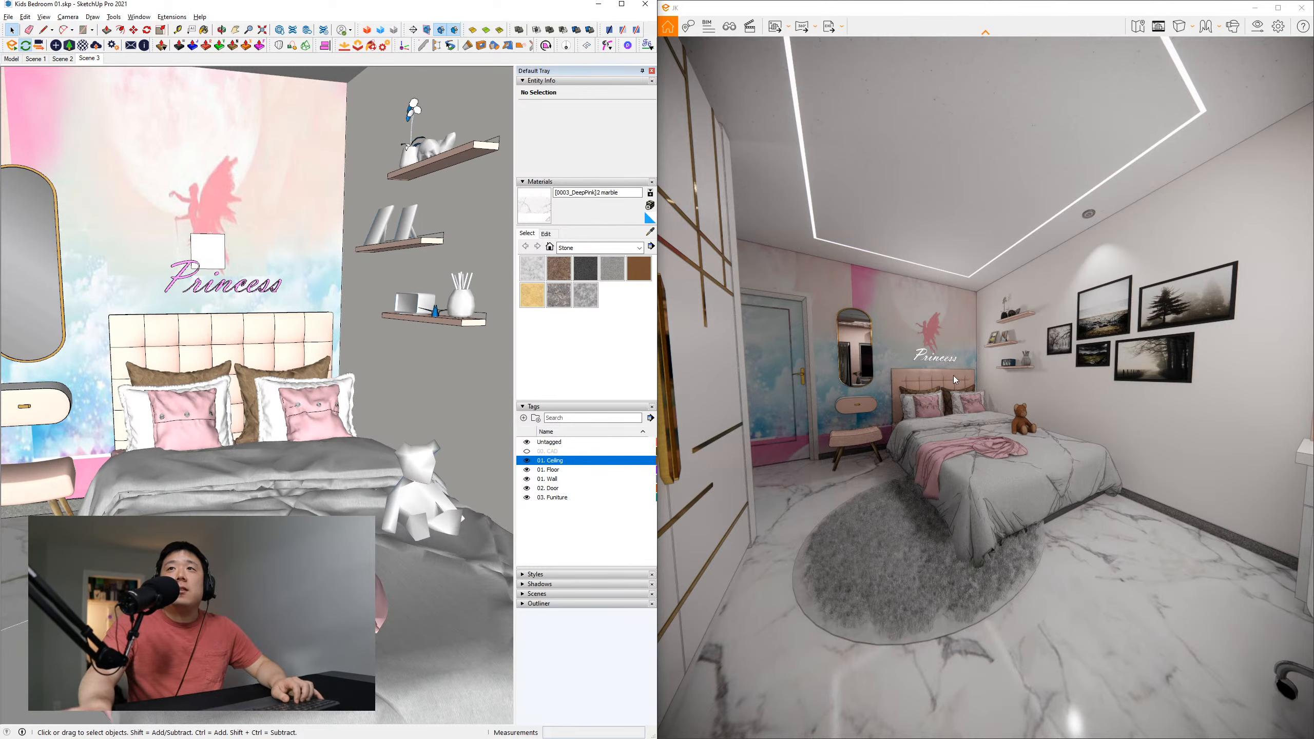
mouse_move(414, 461)
middle_mouse_down()
mouse_move(365, 466)
mouse_move(337, 448)
mouse_move(306, 517)
middle_mouse_up()
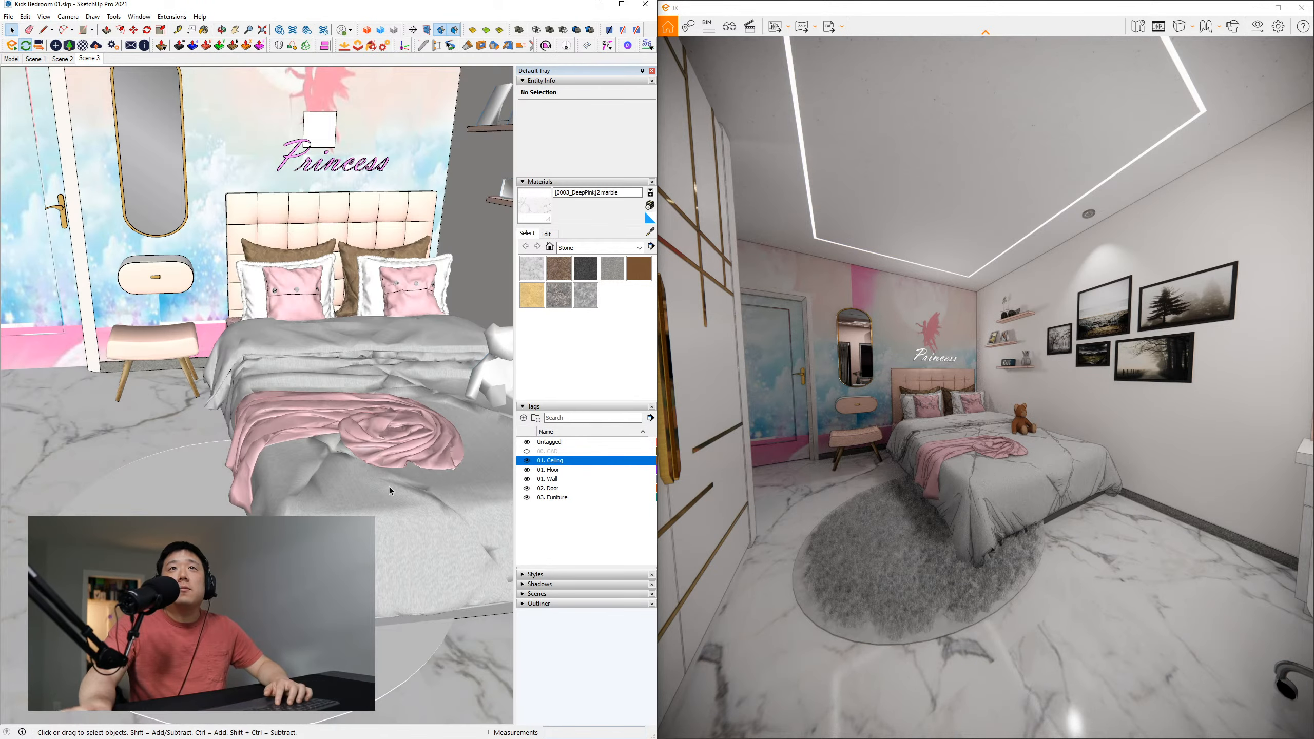
left_click(90, 60)
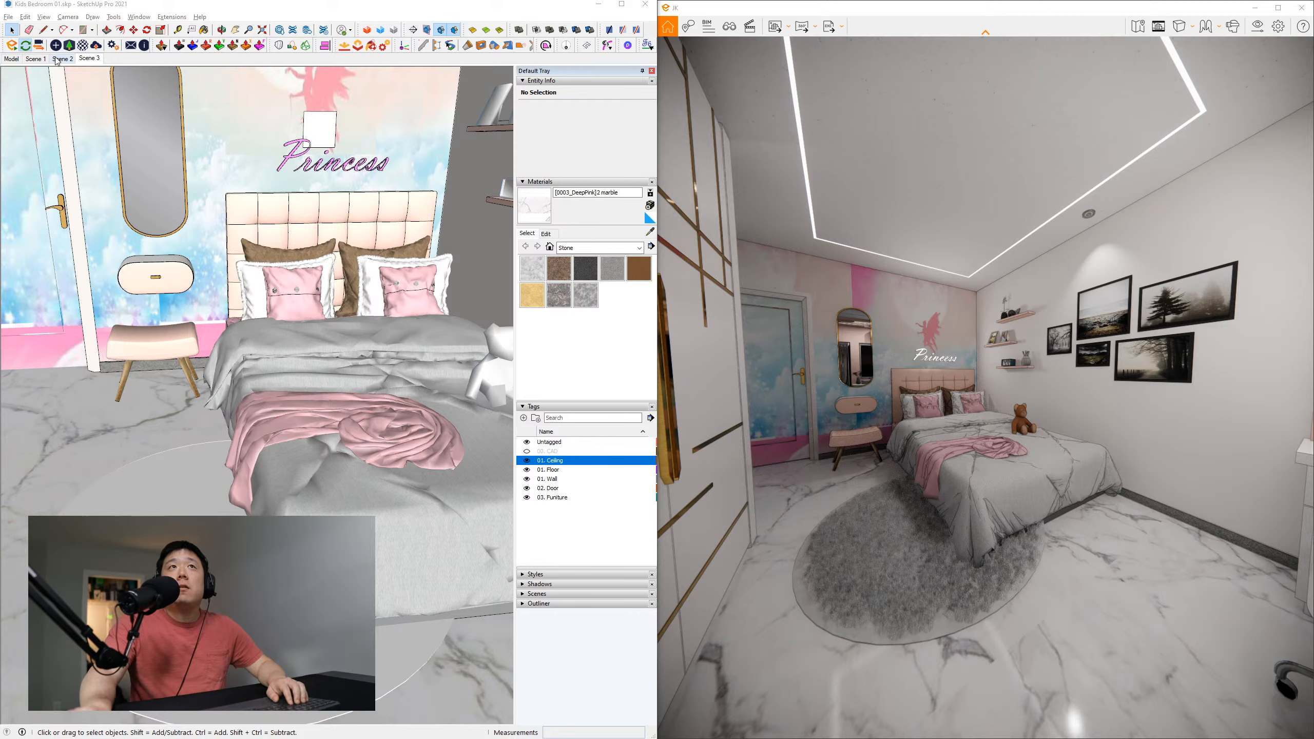
left_click(91, 59)
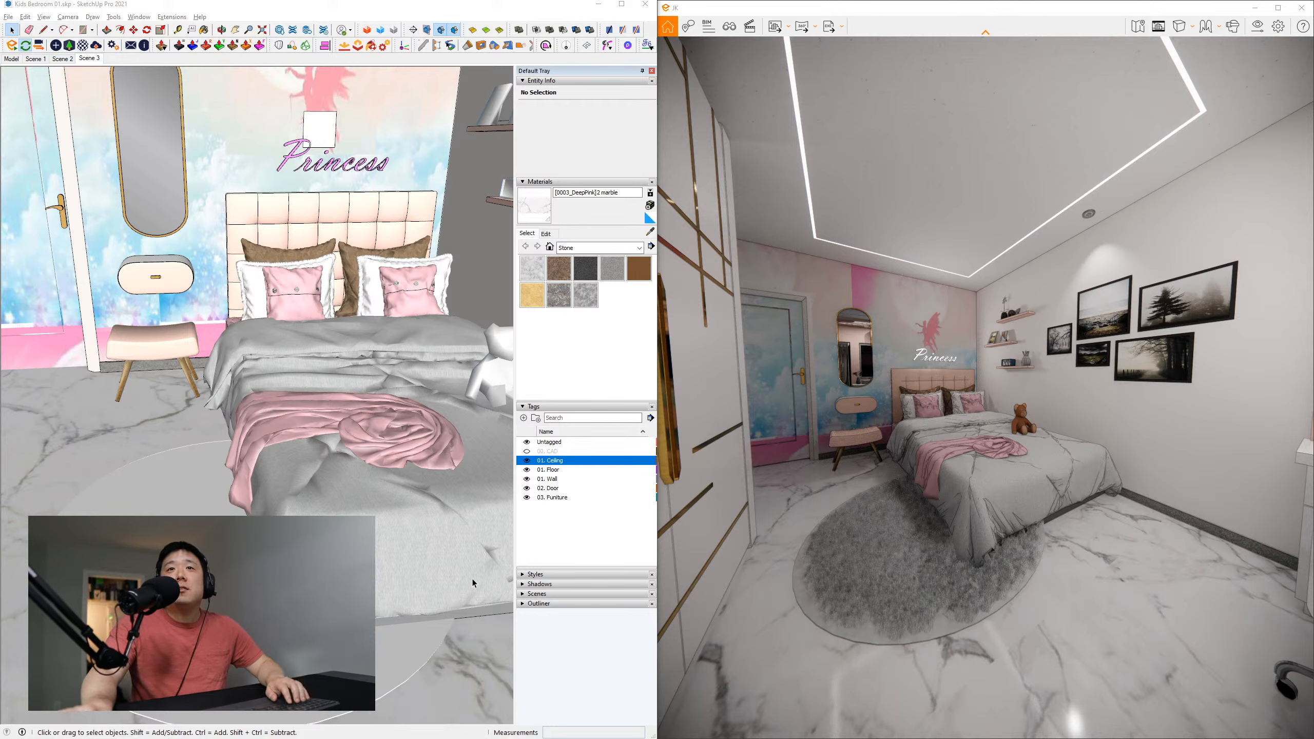
left_click(524, 585)
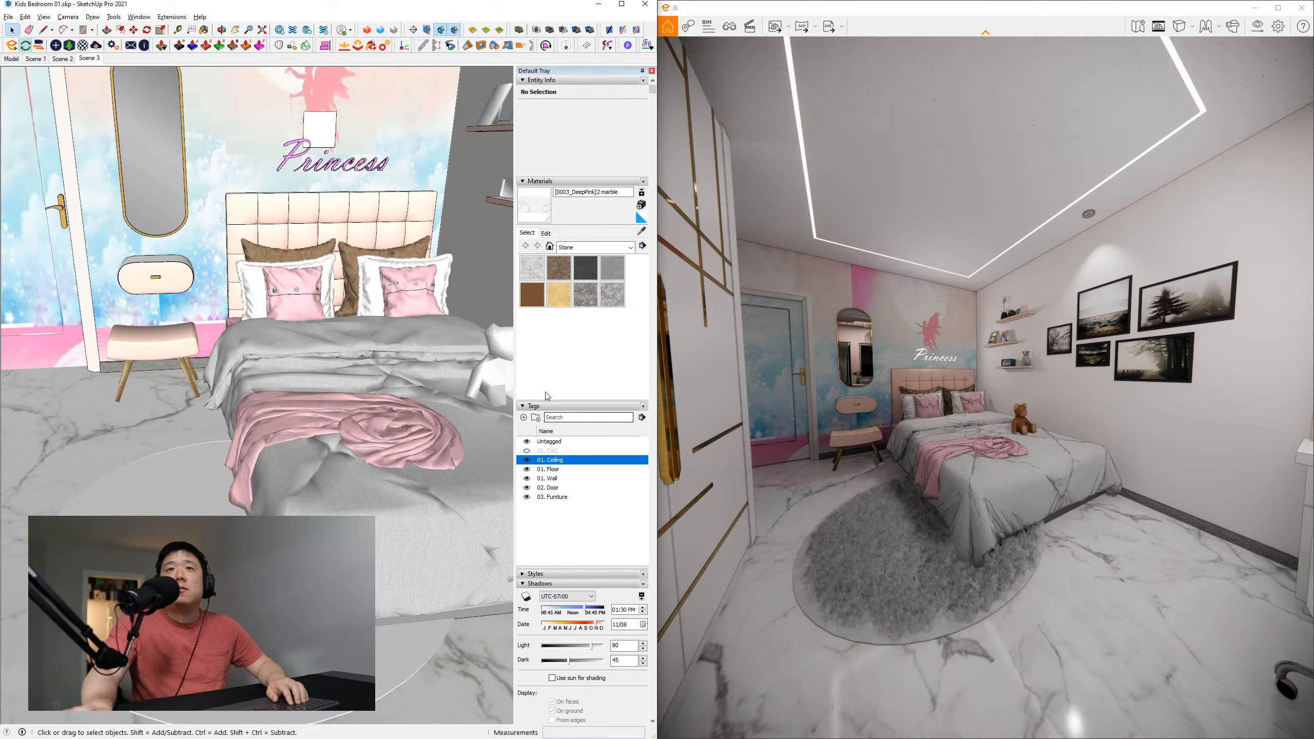
left_click(91, 59)
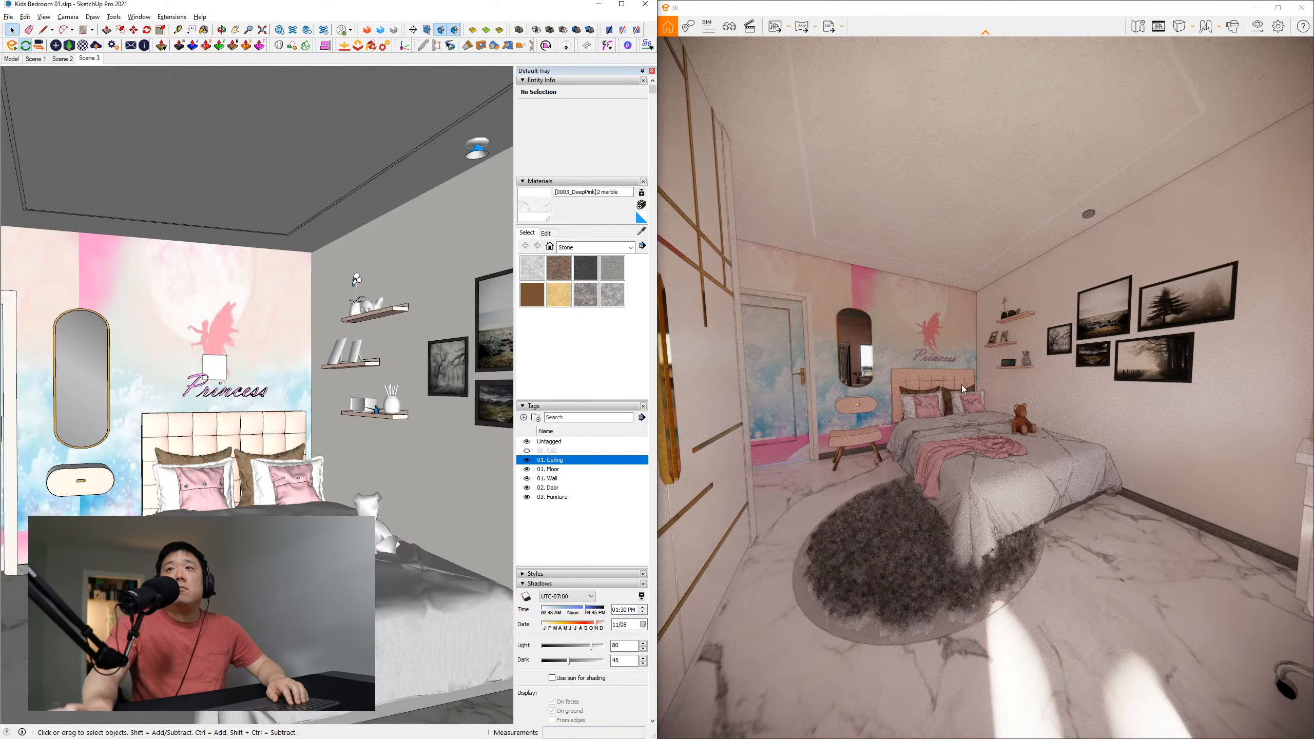
Switch to Scene 2 and back, and try a nighttime setting in Enscape before recalling Scene 3
left_click(62, 59)
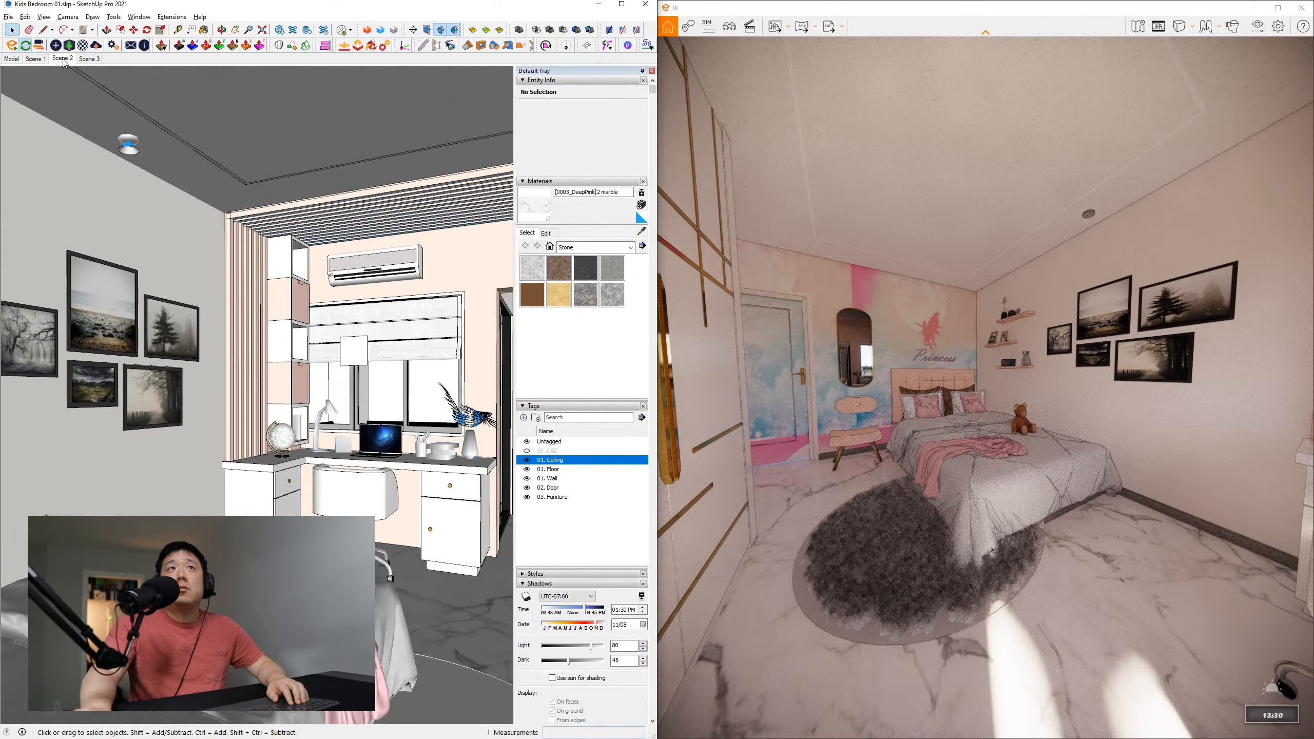
left_click(91, 61)
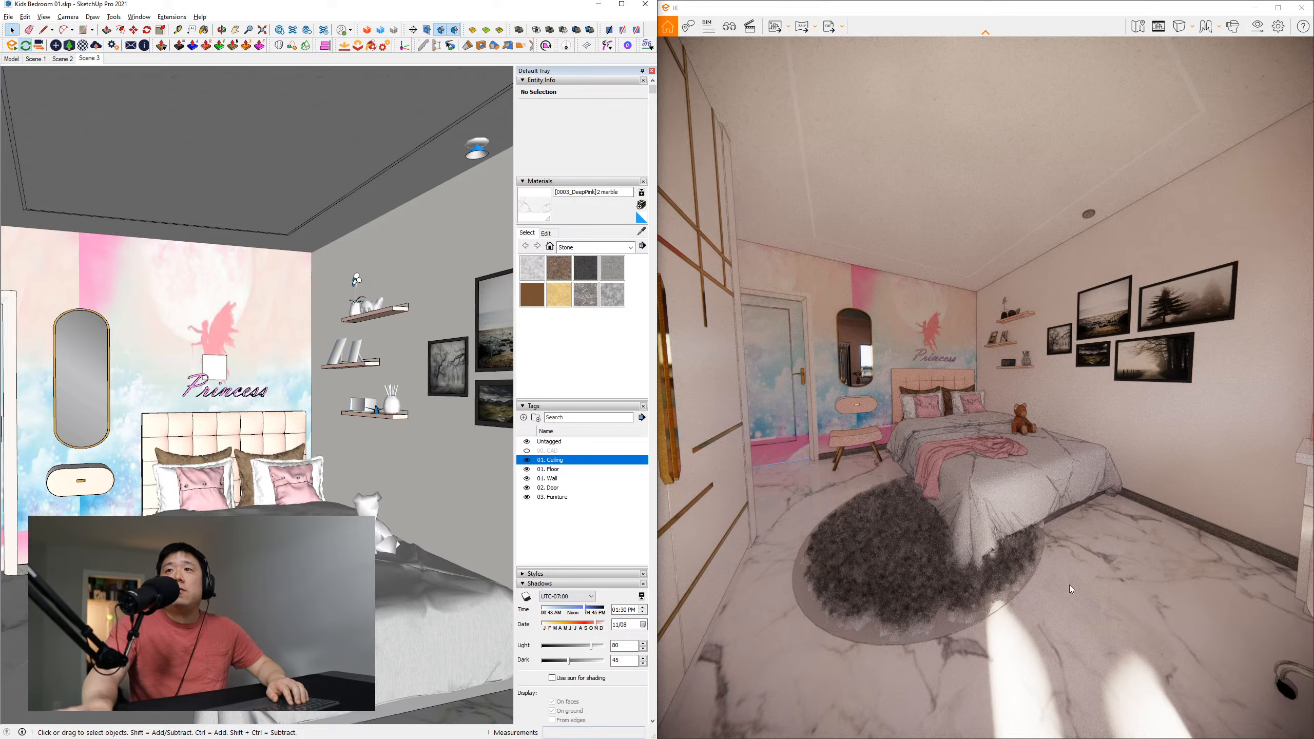
right_click_drag(1070, 588, 874, 589, "shift")
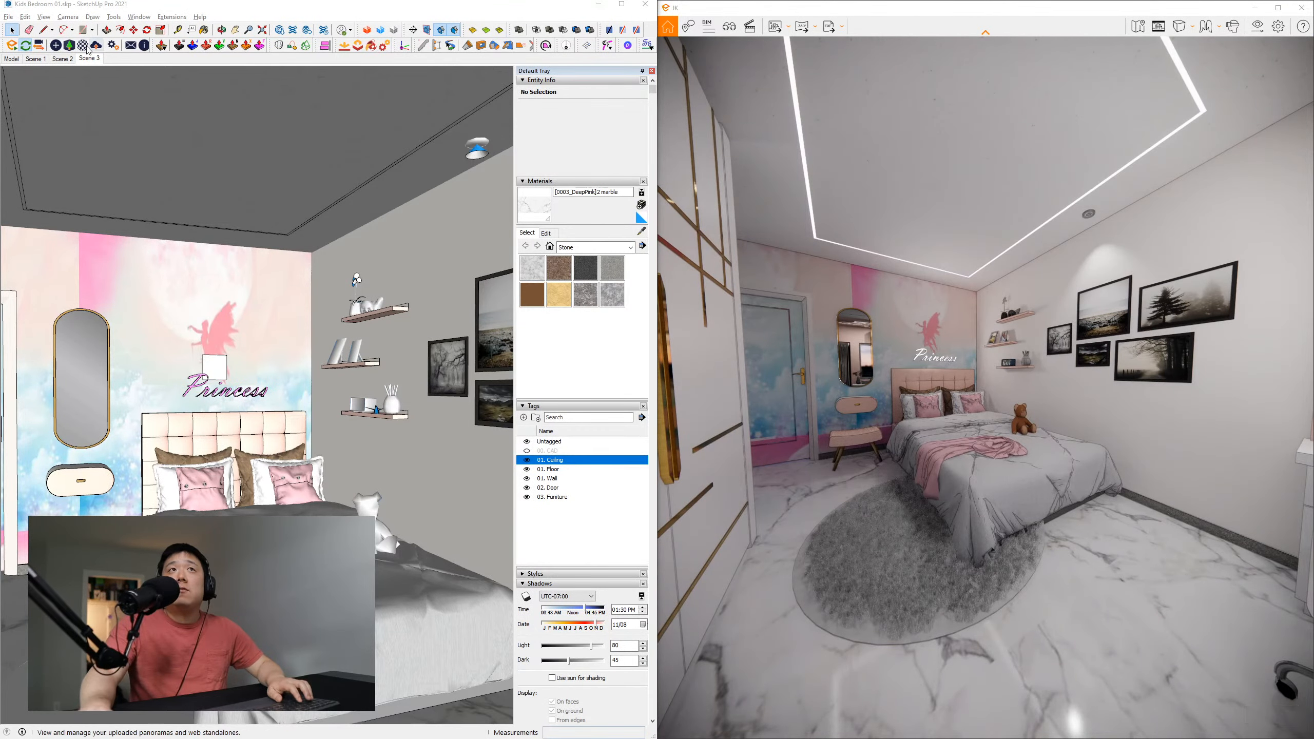
left_click(93, 61)
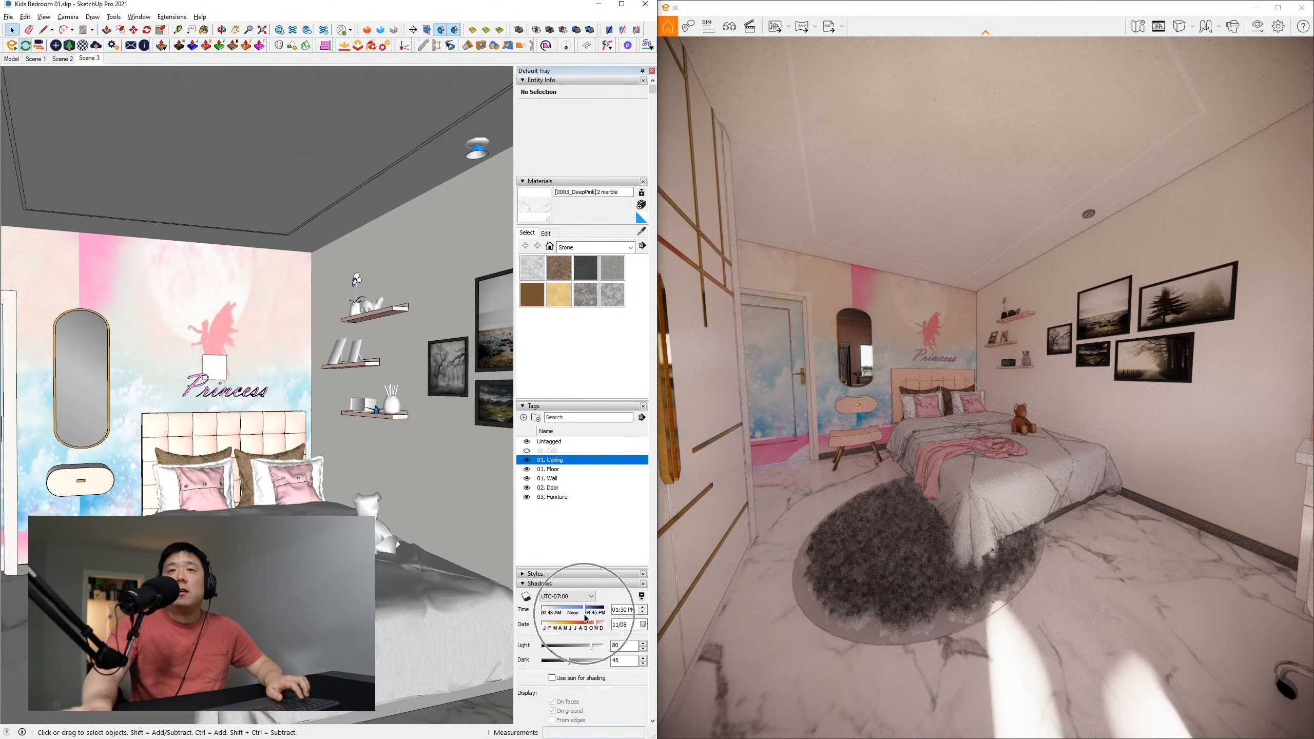
Try a shadow time of 08:58 AM and recall Scene 3 to restore its saved sun time
left_click_drag(587, 617, 559, 631)
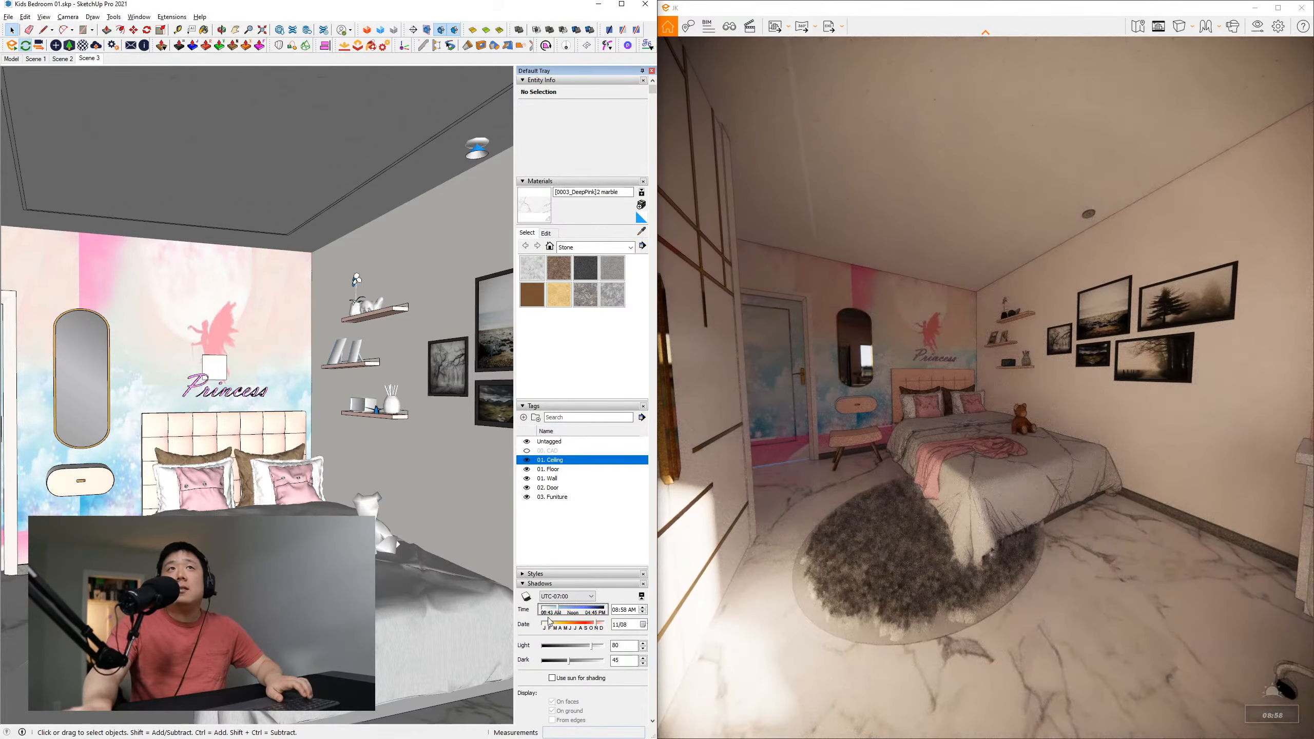
left_click(84, 62)
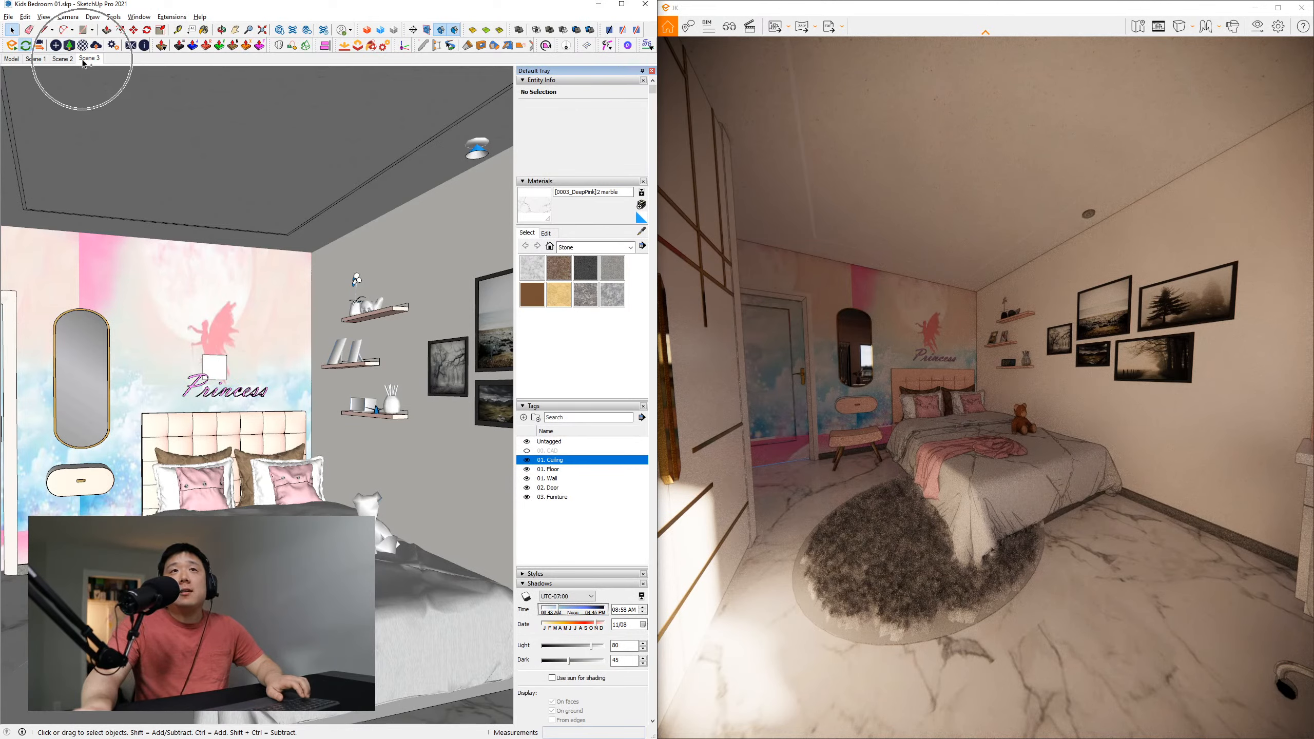
left_click(84, 62)
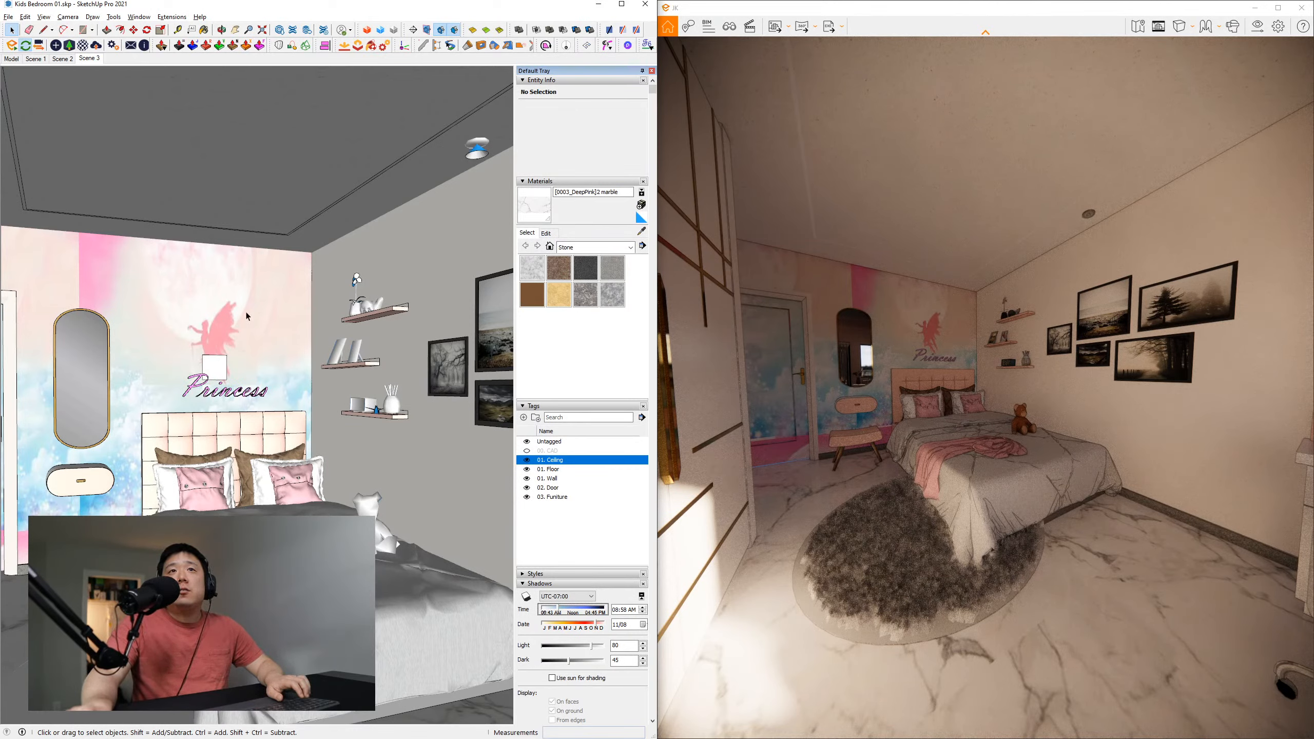
left_click(86, 60)
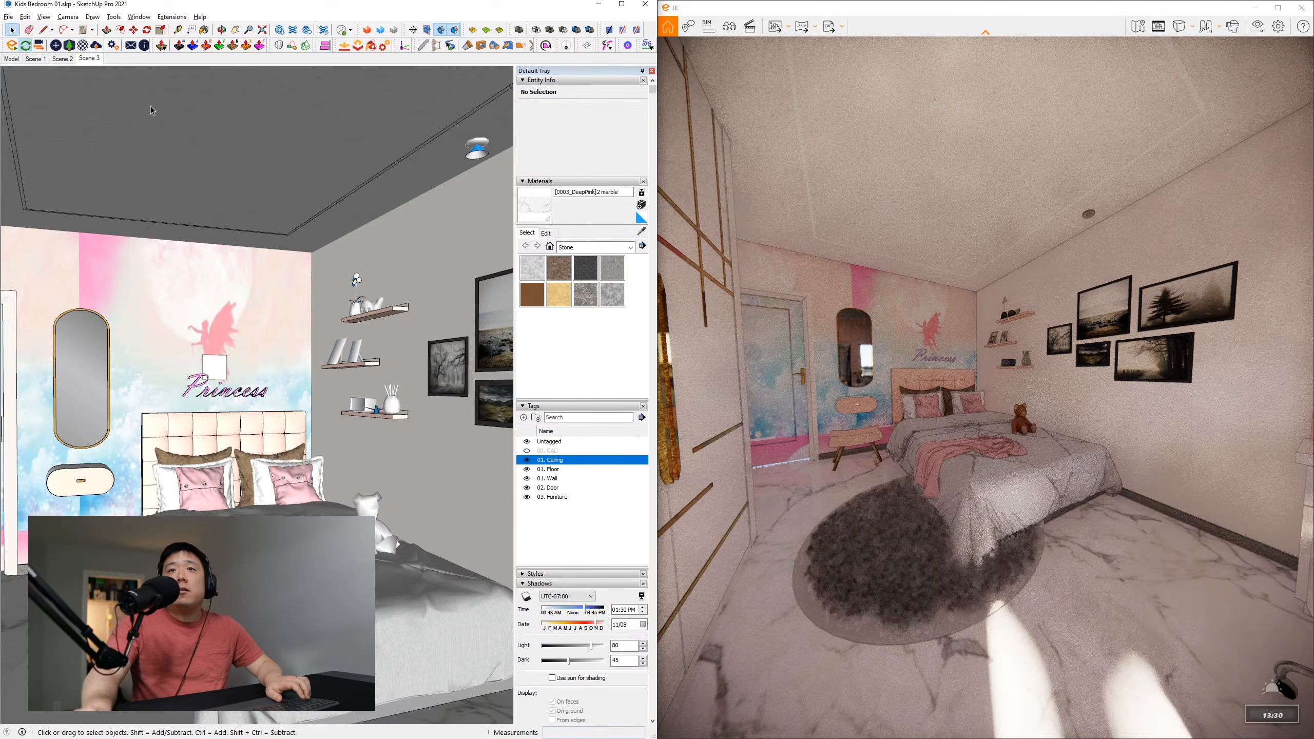
Start a panorama export of the current Enscape view and cancel it
left_click(1142, 602)
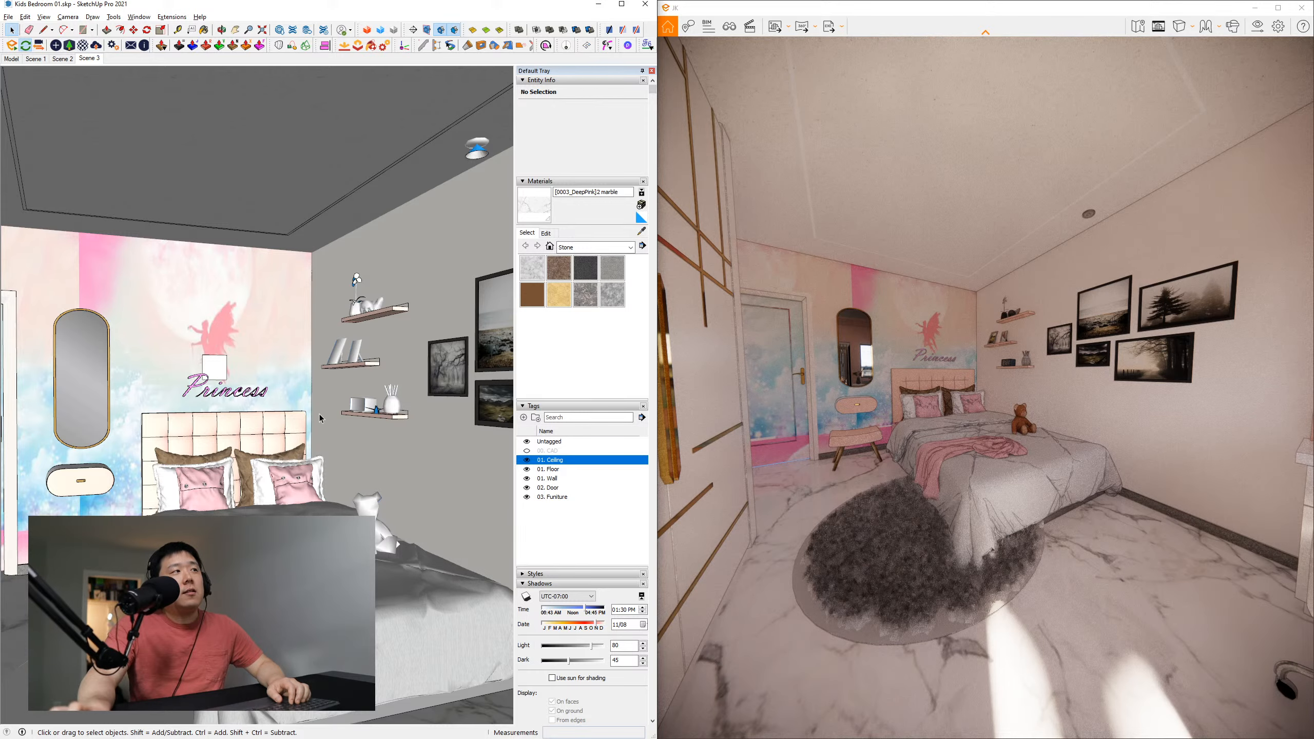
left_click(803, 27)
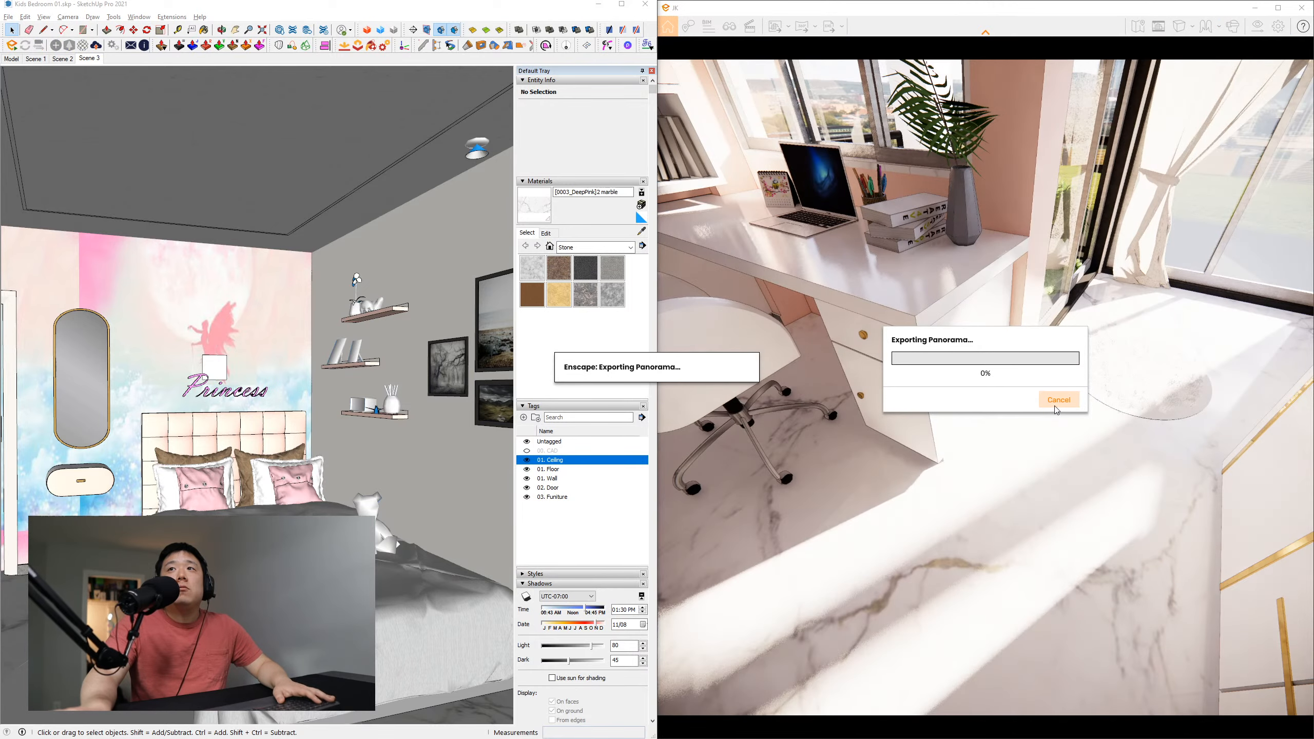
left_click(1057, 401)
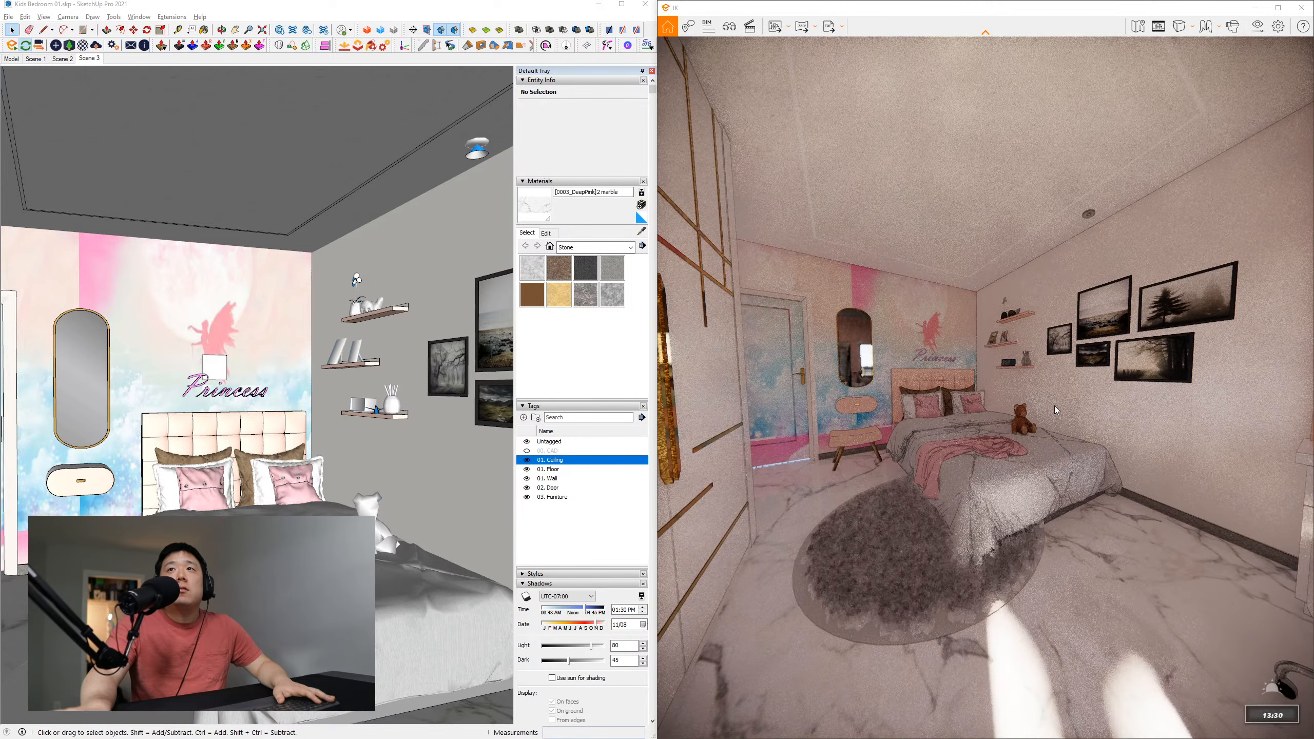
Open Enscape's view management and preview the Model view and the saved scenes, ending on Scene 1
key("v")
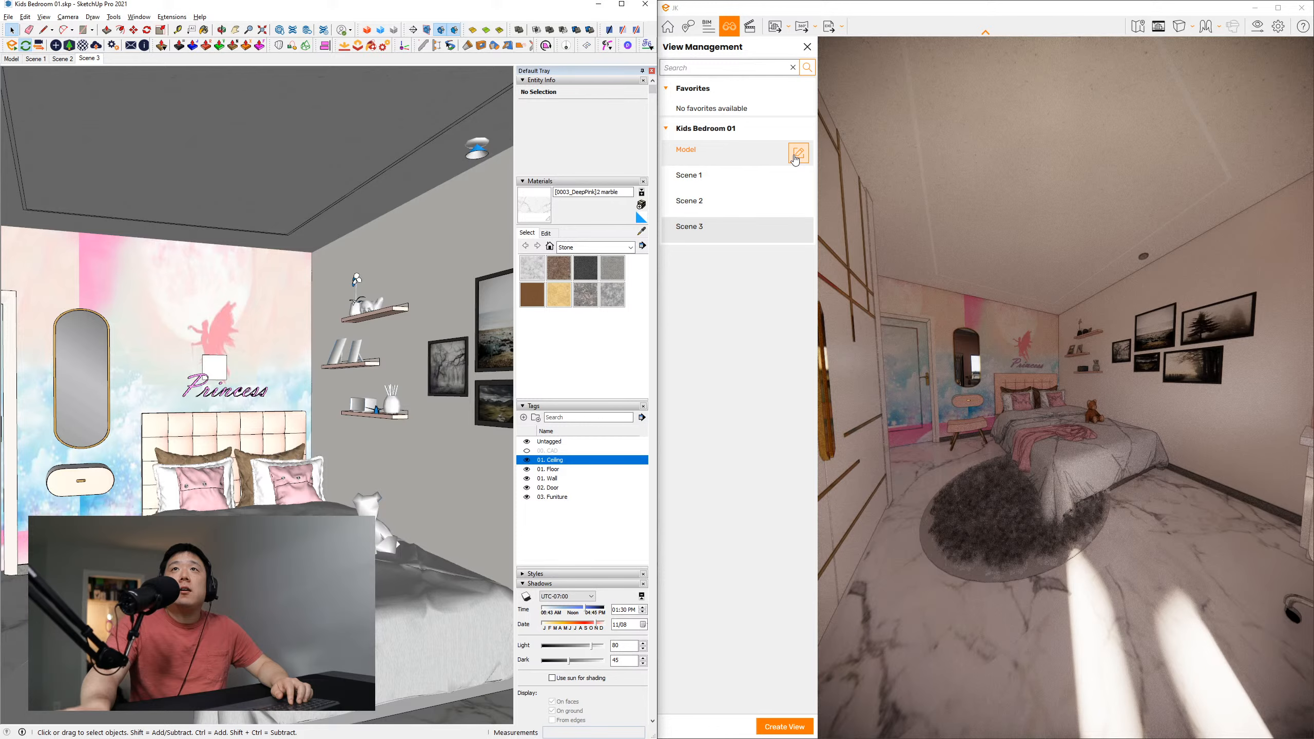
left_click(748, 152)
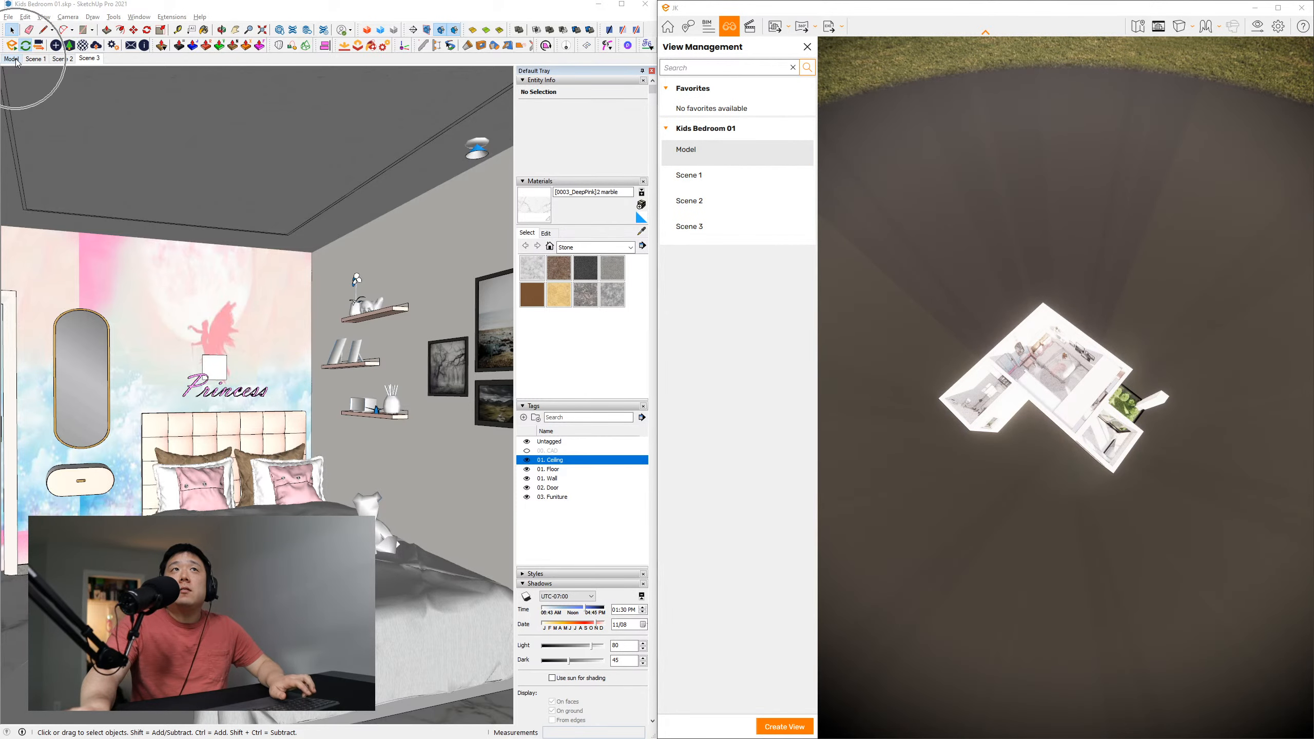
left_click(741, 202)
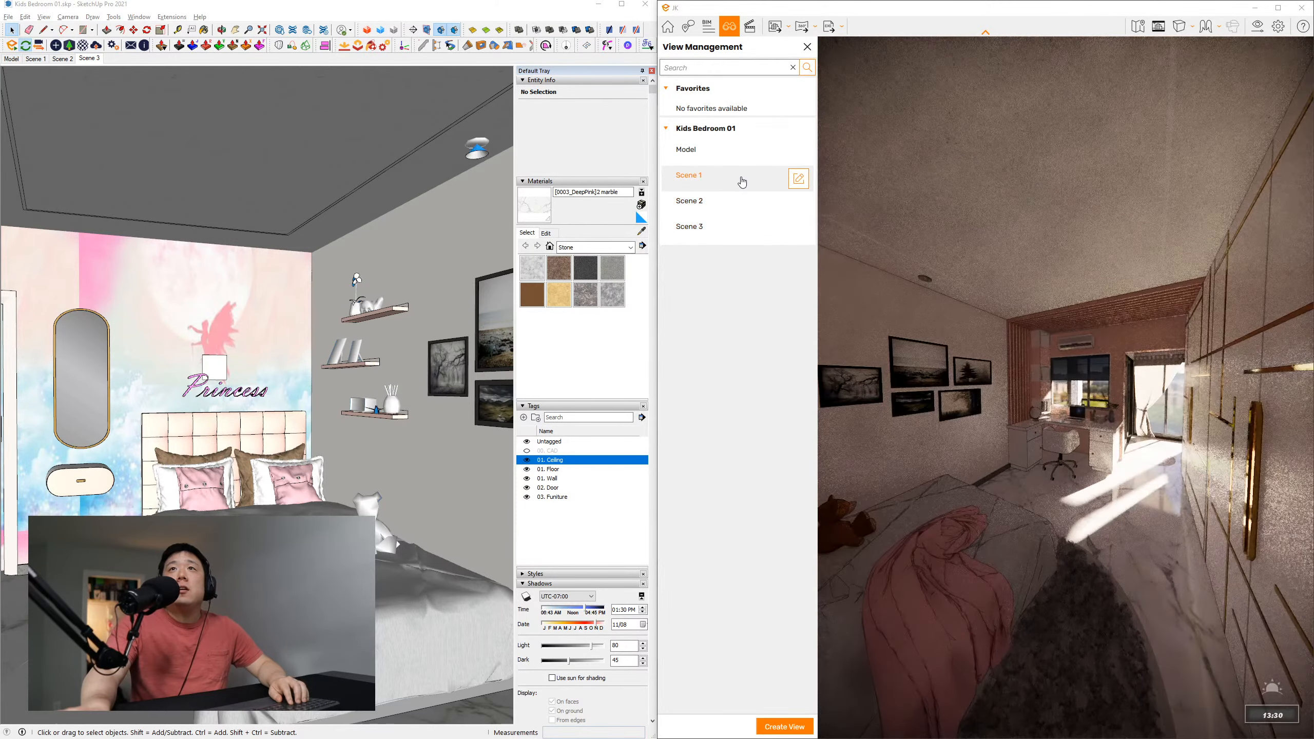
left_click(741, 228)
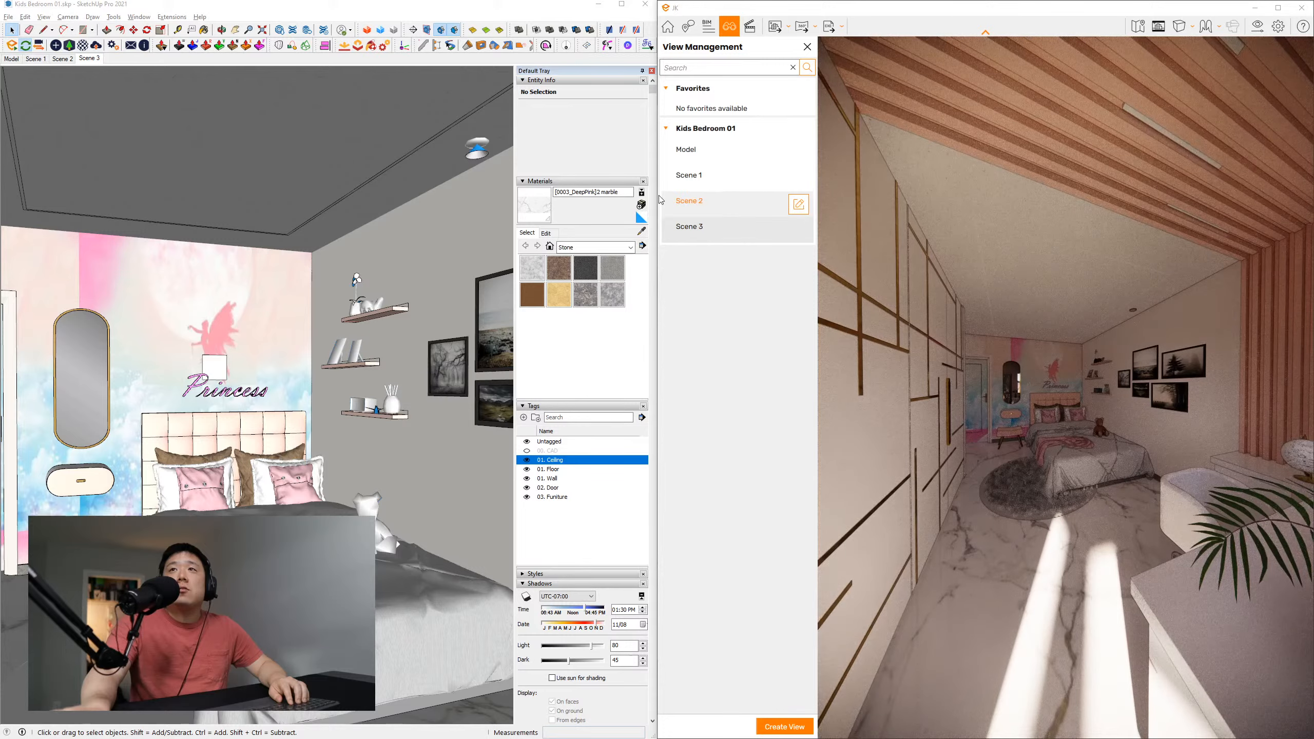
left_click(729, 181)
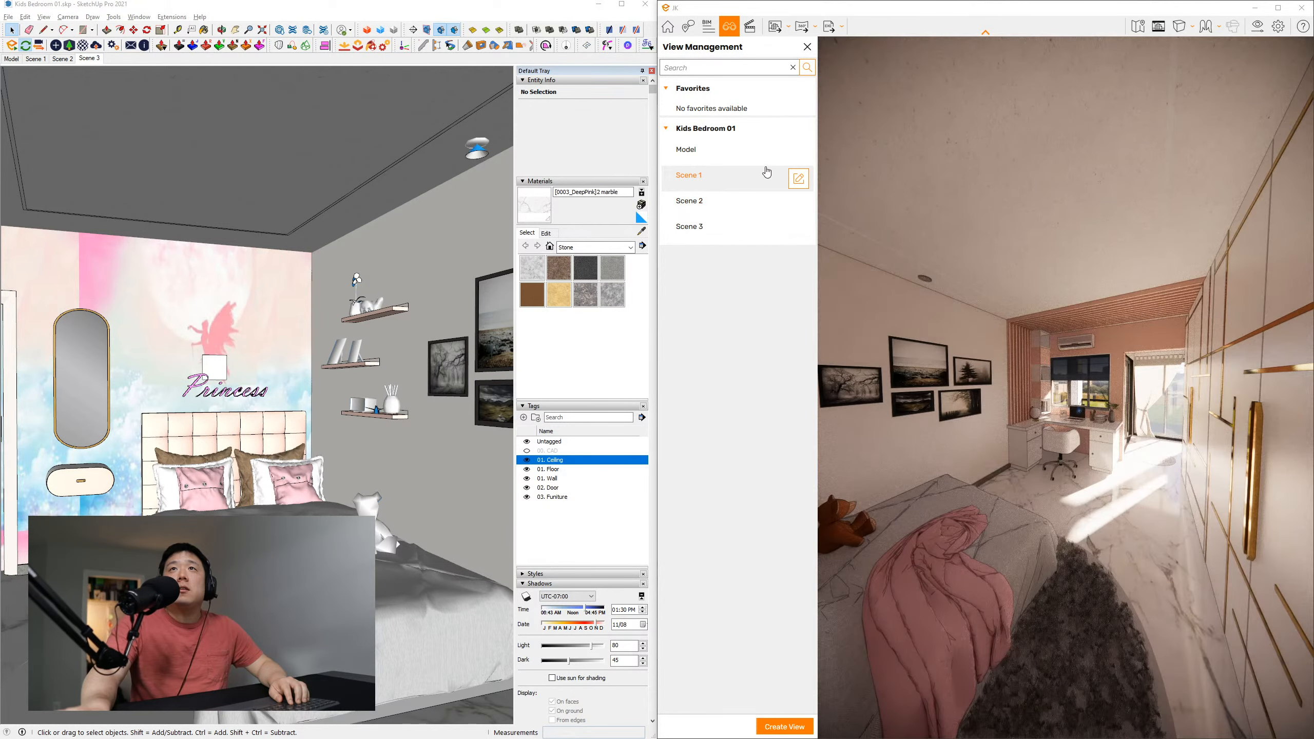
left_click(751, 155)
left_click(783, 178)
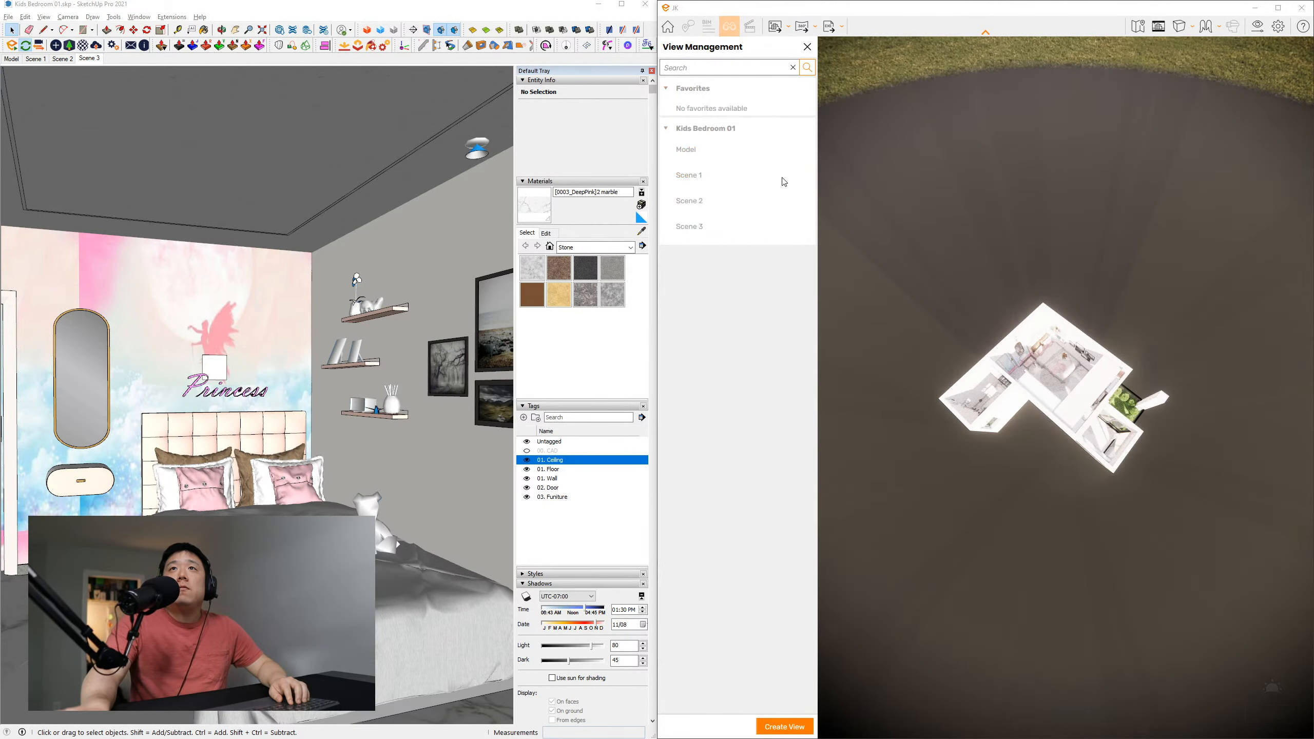
Mark Scene 1 as a favorite view, save the change, and recall it from the favorites
left_click(799, 181)
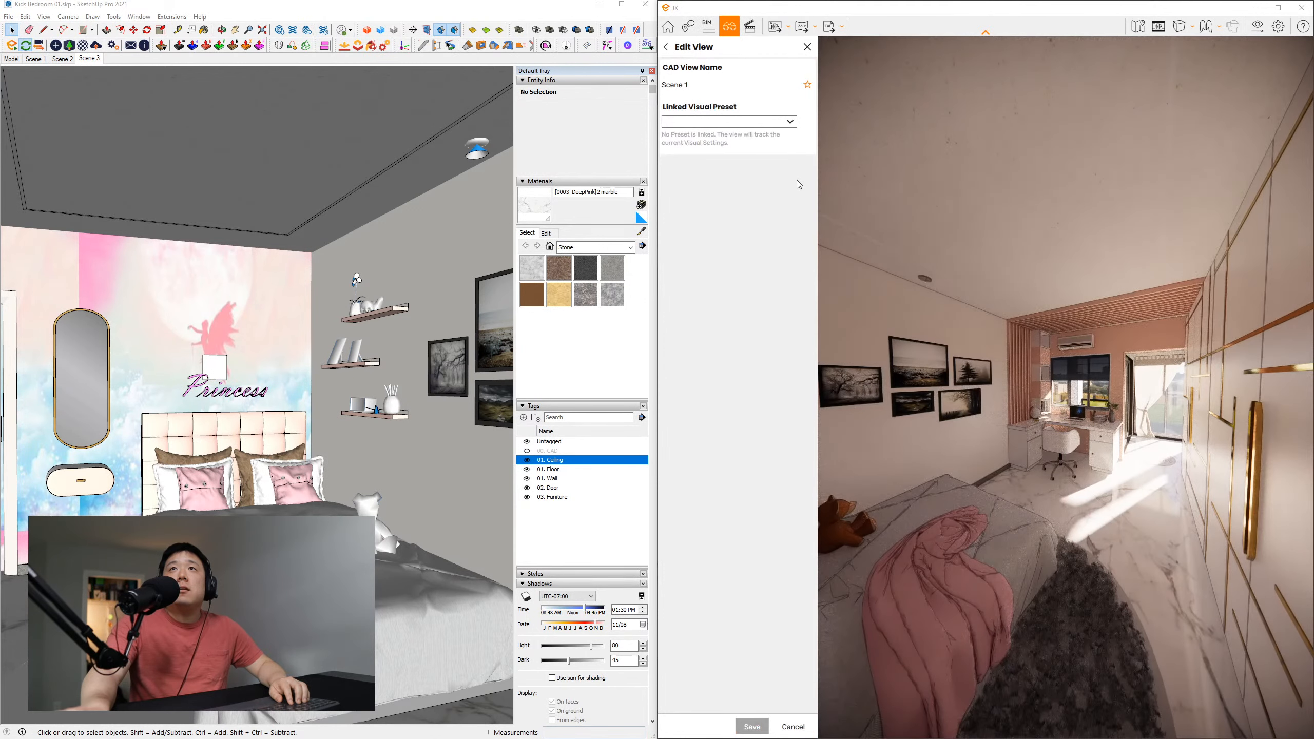
left_click(808, 86)
left_click(665, 47)
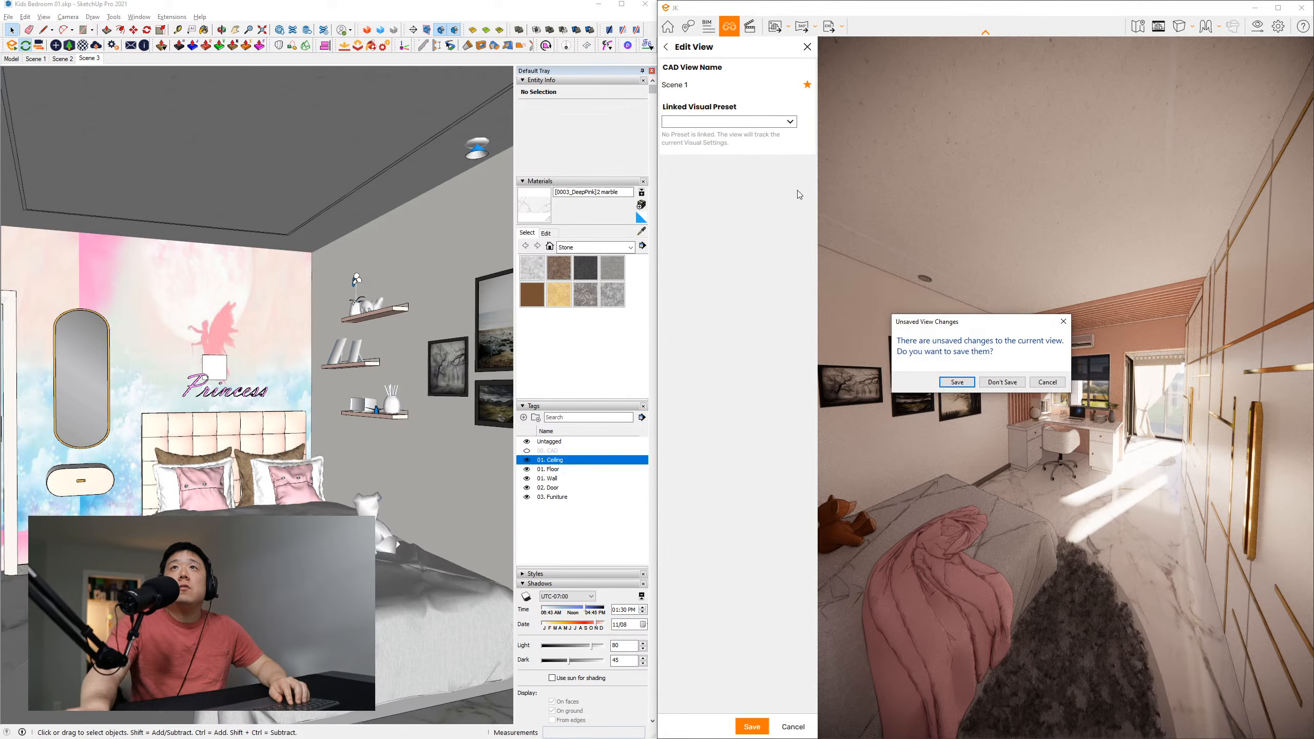
left_click(947, 383)
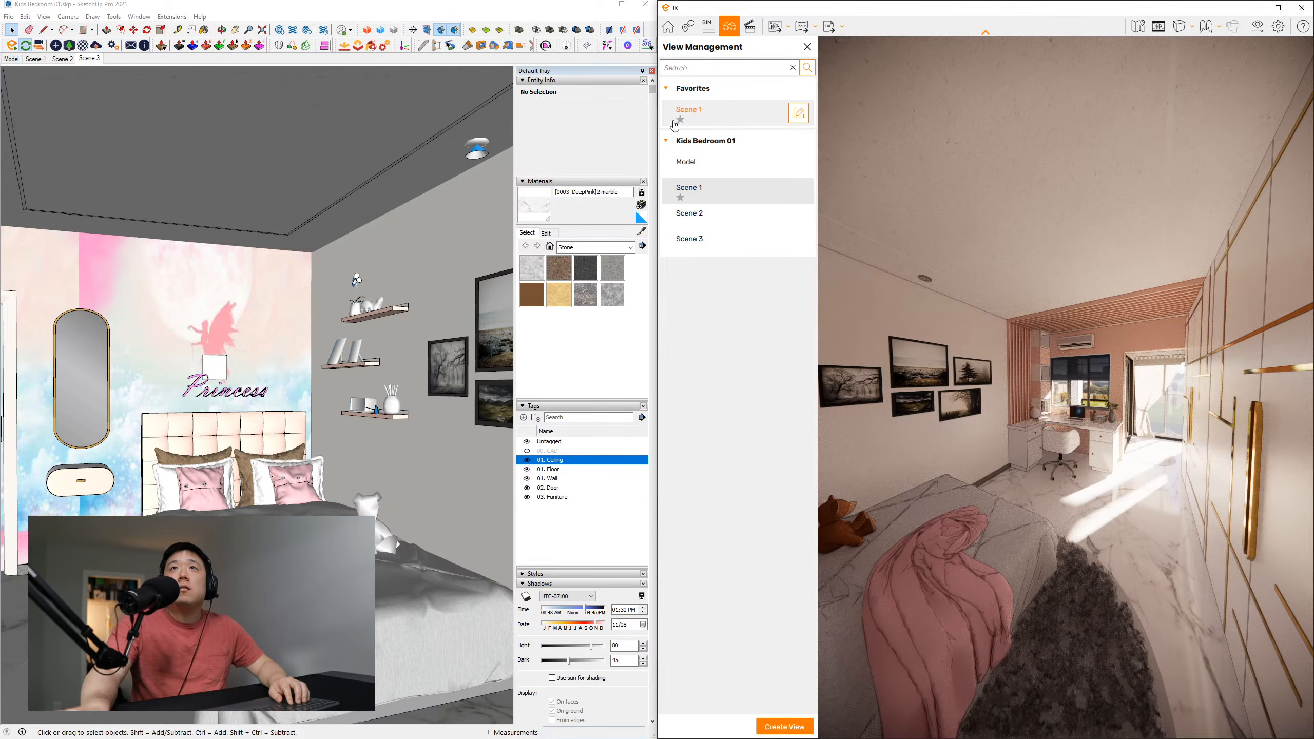
left_click(704, 118)
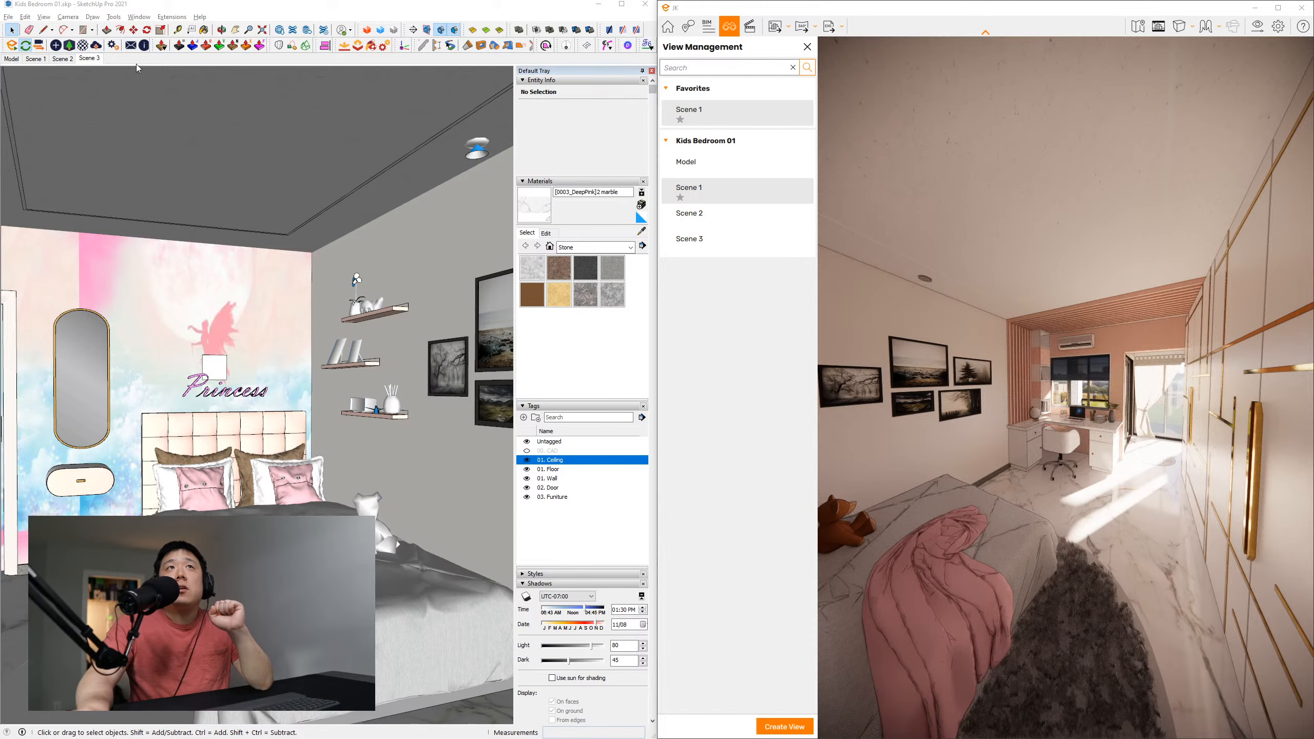
Switch through Scene 2 and Scene 1 in the SketchUp model and finish on Scene 3
left_click(211, 197)
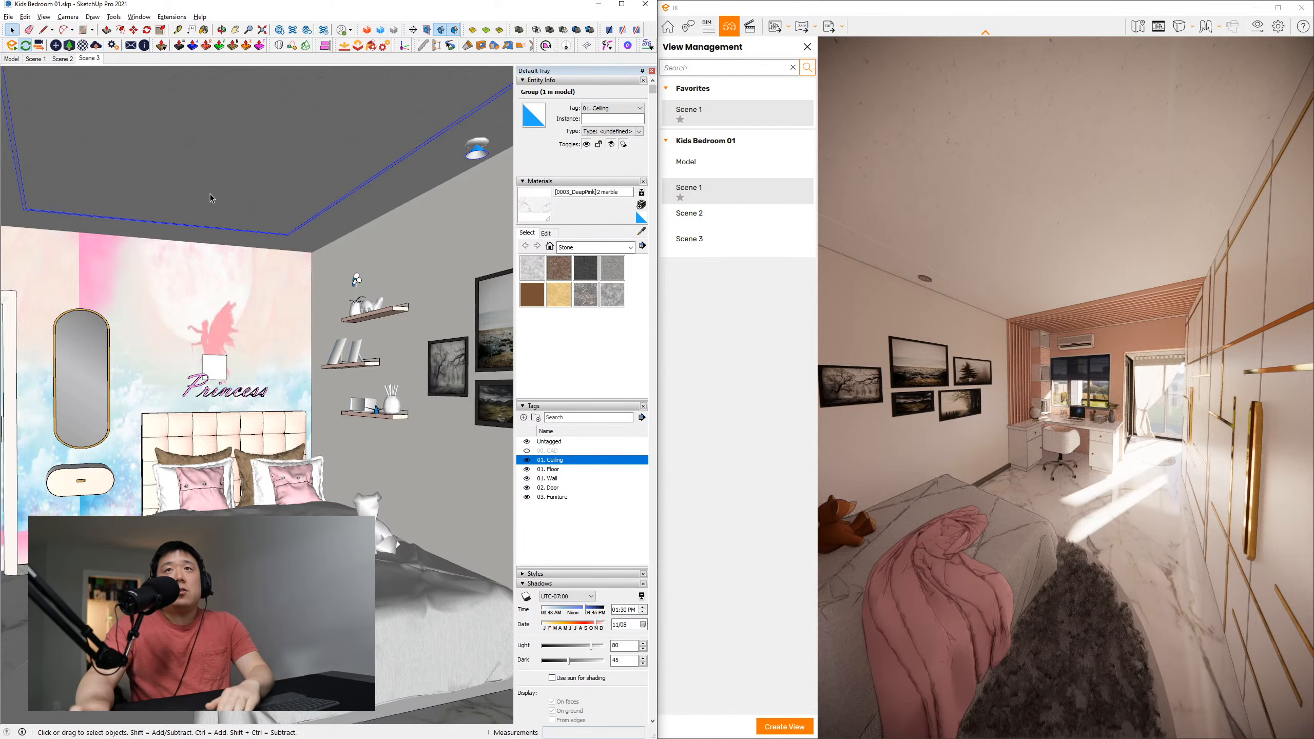
left_click(62, 58)
left_click(35, 59)
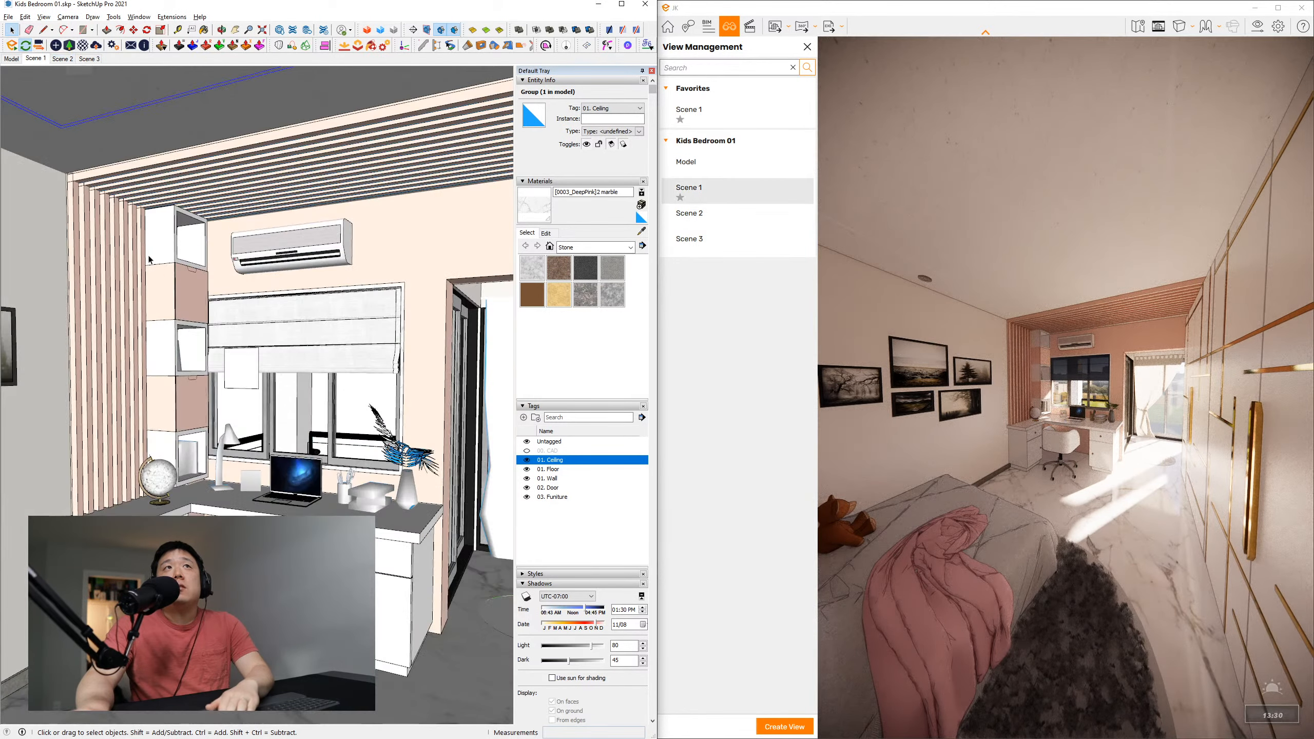
left_click(62, 59)
left_click(88, 58)
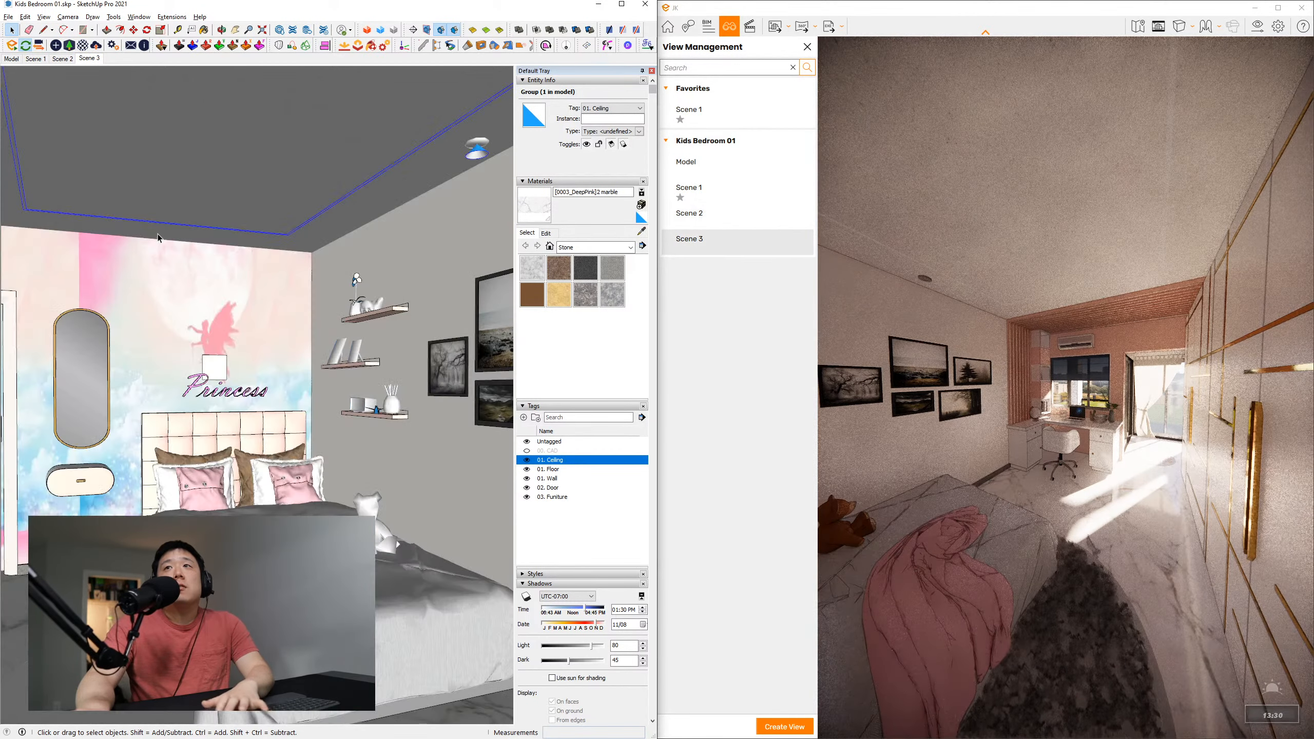
Turn on Enscape view synchronization and cycle the SketchUp model back and forth through its saved scenes, ending on Scene 1
left_click(39, 45)
left_click(210, 267)
key("Page_Up")
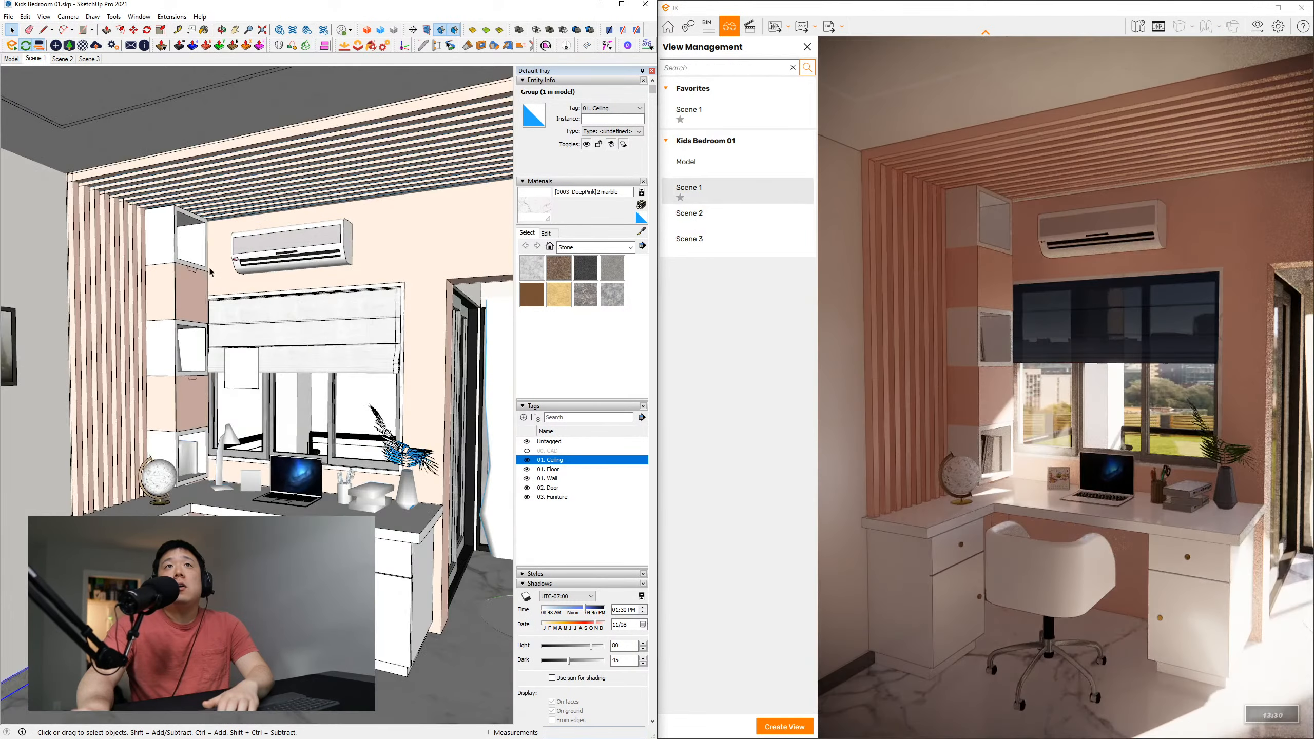
key("Page_Down")
key("Page_Down")
key("Page_Up")
key("Page_Up")
key("Page_Down")
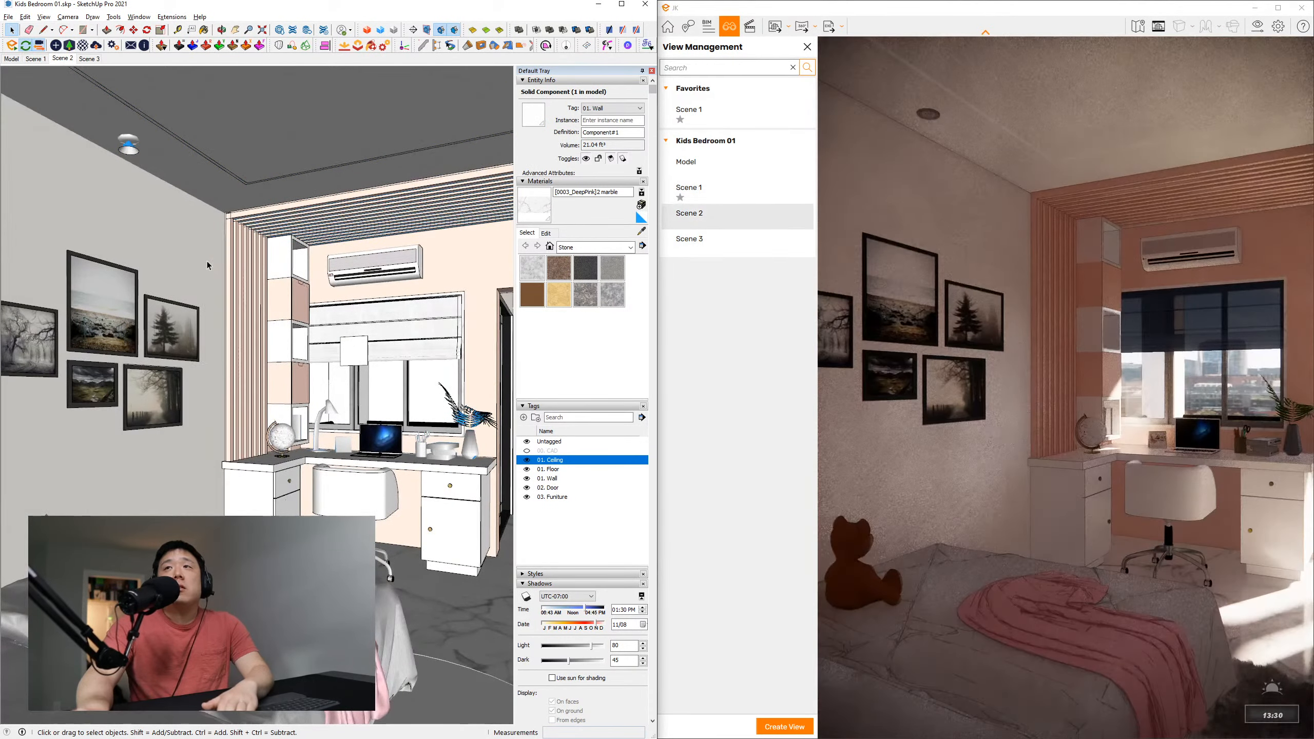
key("Page_Down")
key("Page_Up")
key("Page_Up")
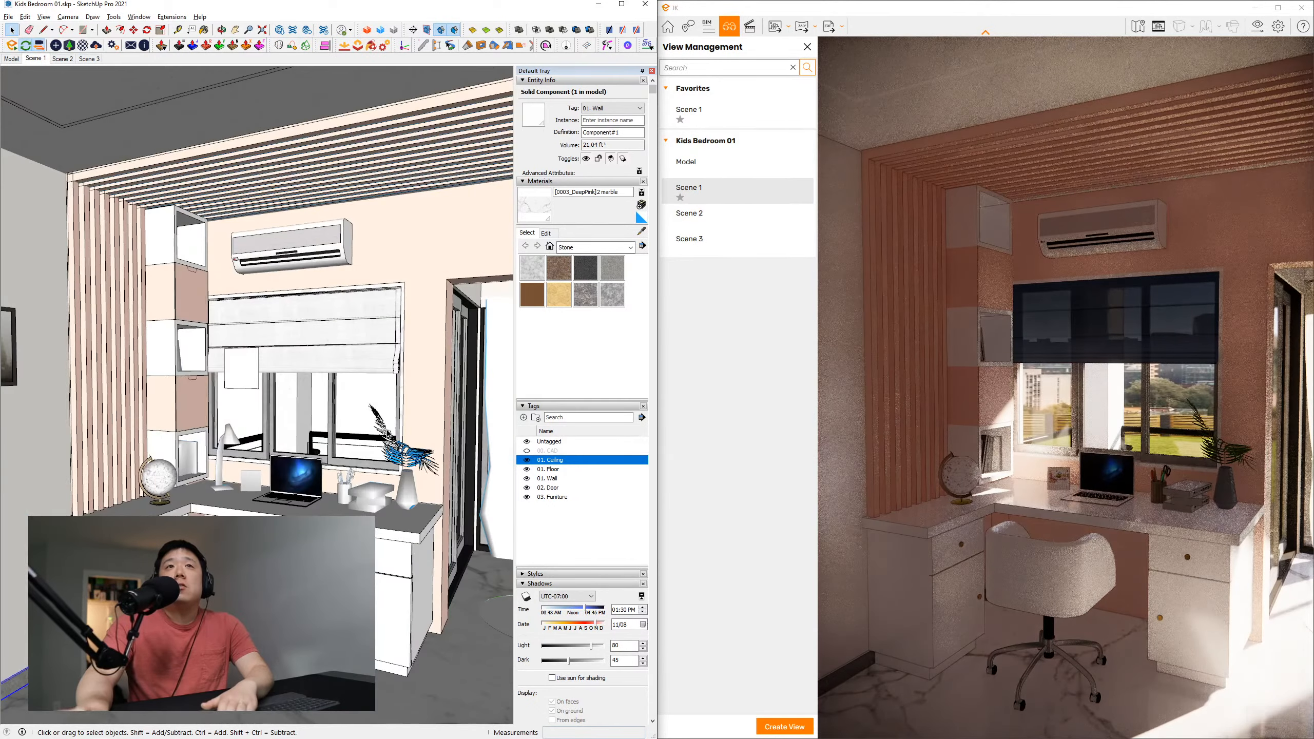
Move the synchronized camera away from Scene 1, recall Scene 2, and turn view synchronization off
scroll(171, 429, "up", 3)
mouse_move(155, 431)
middle_mouse_down()
mouse_move(143, 432)
mouse_move(603, 430)
middle_mouse_up()
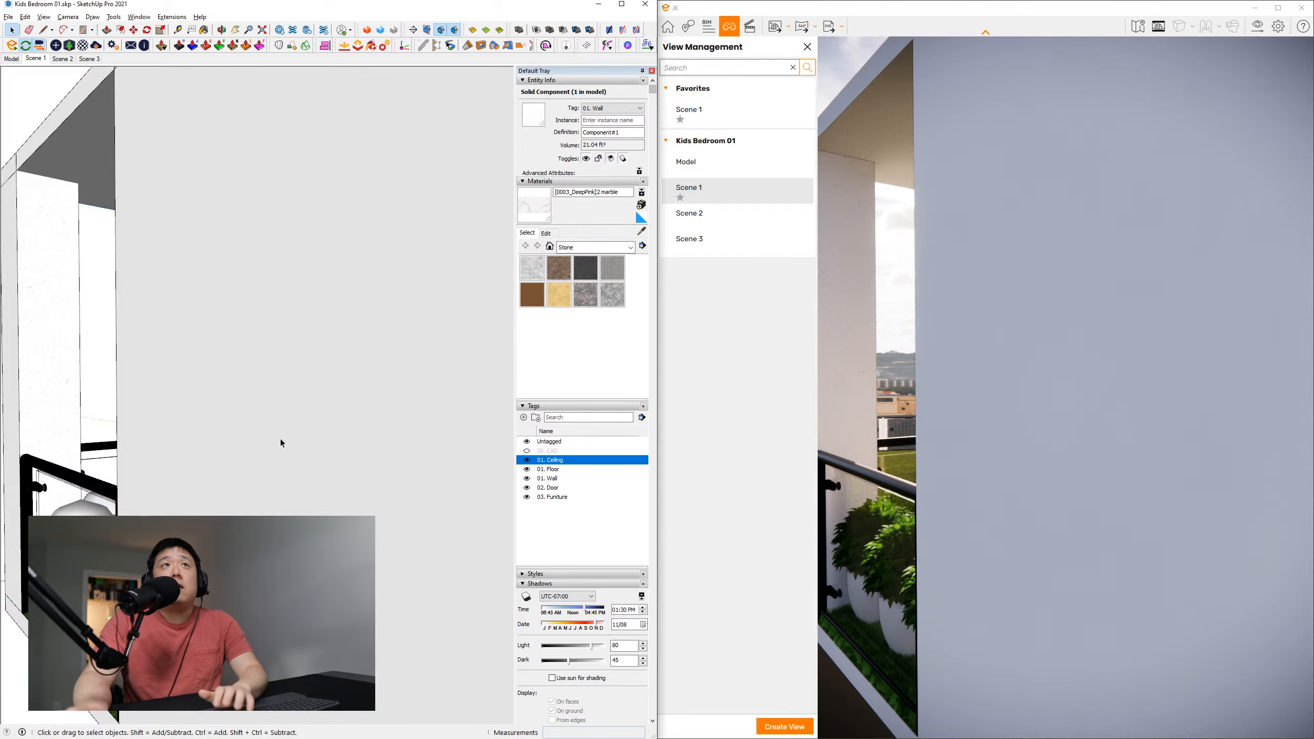
key("Page_Down")
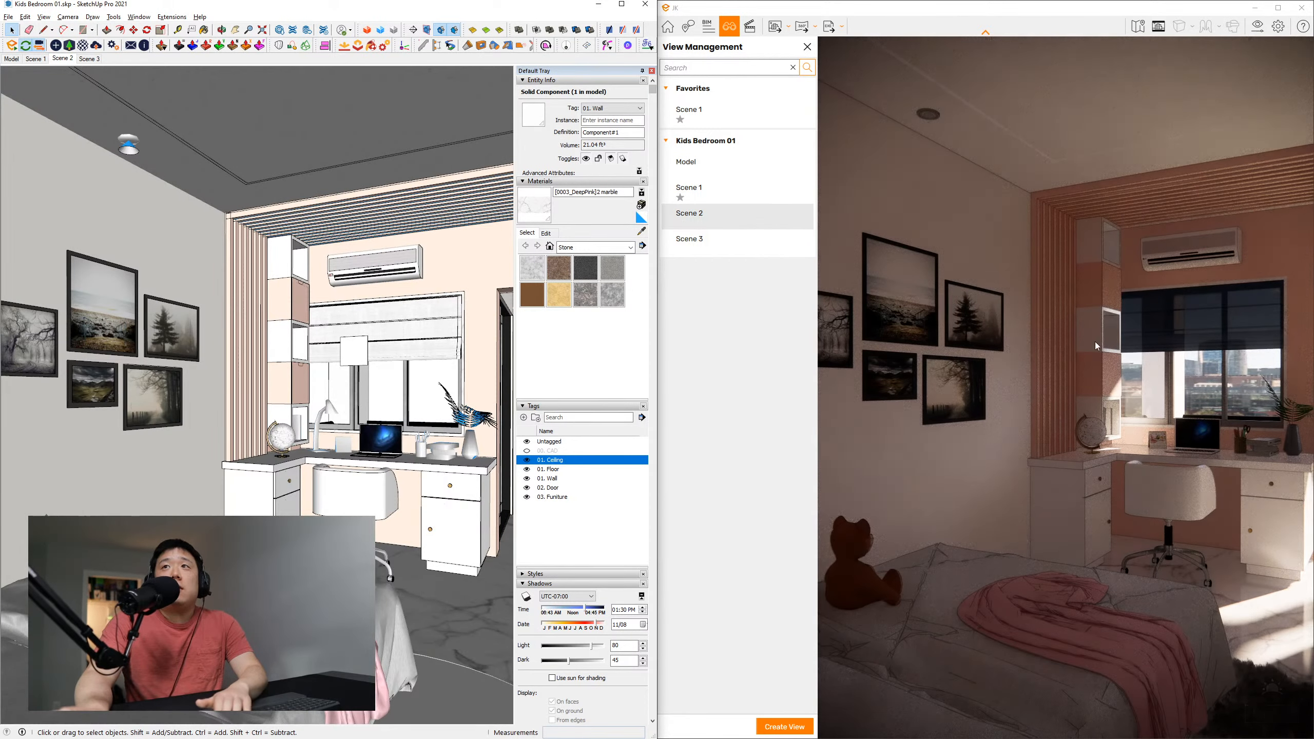
left_click(39, 46)
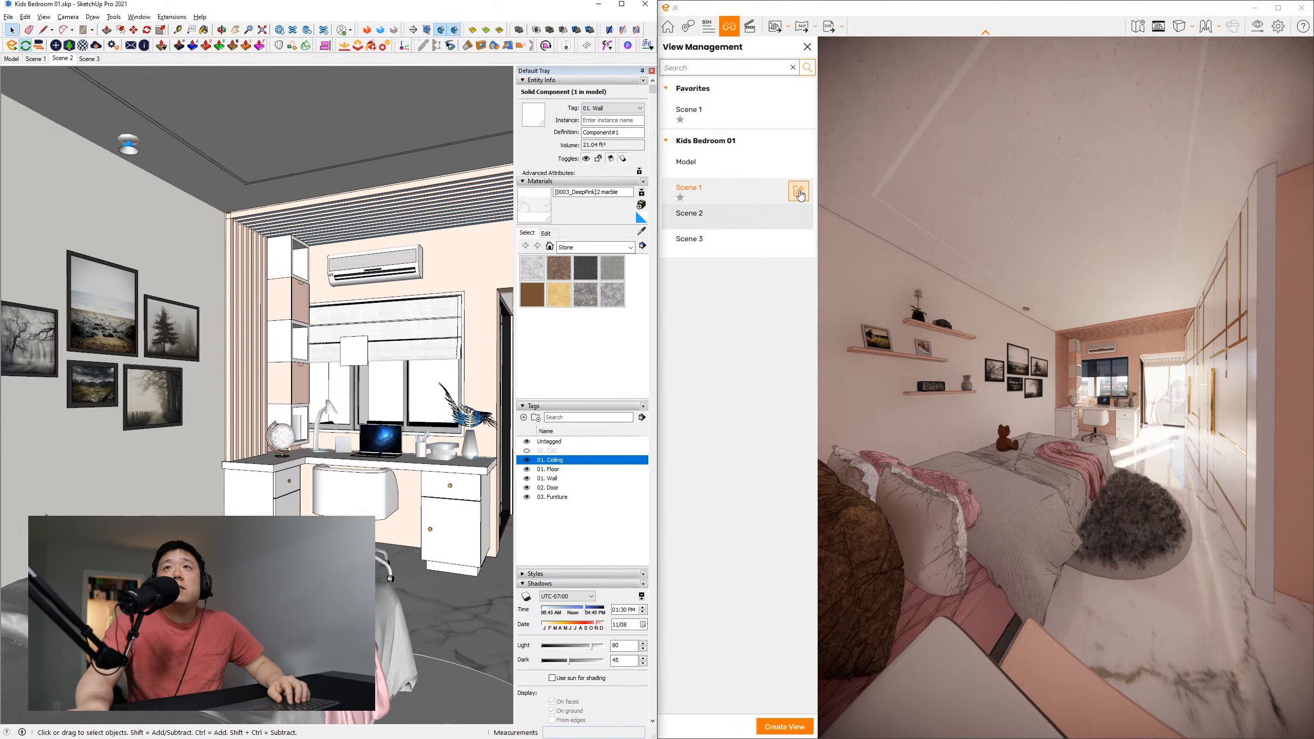
Link the Interior visual preset to the Scene 1 view, save it, and recall Scene 1 before closing view management
left_click(792, 192)
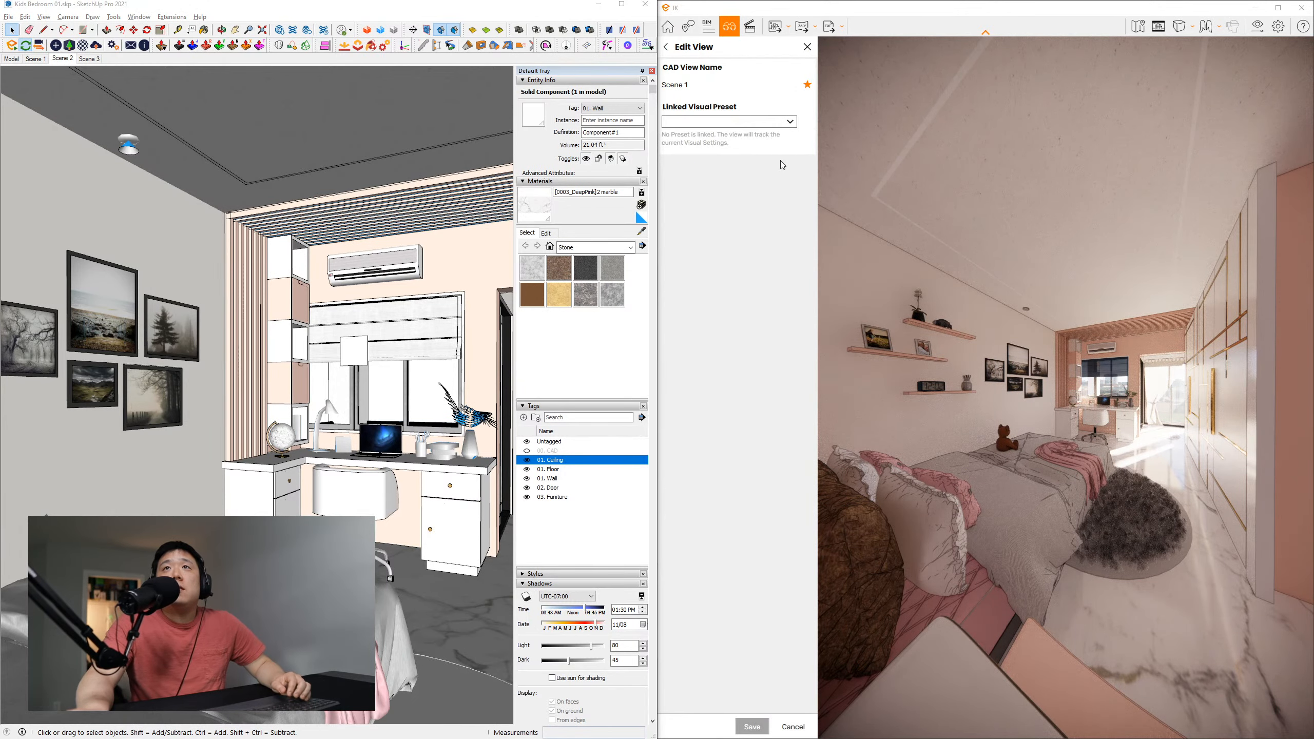
left_click(792, 123)
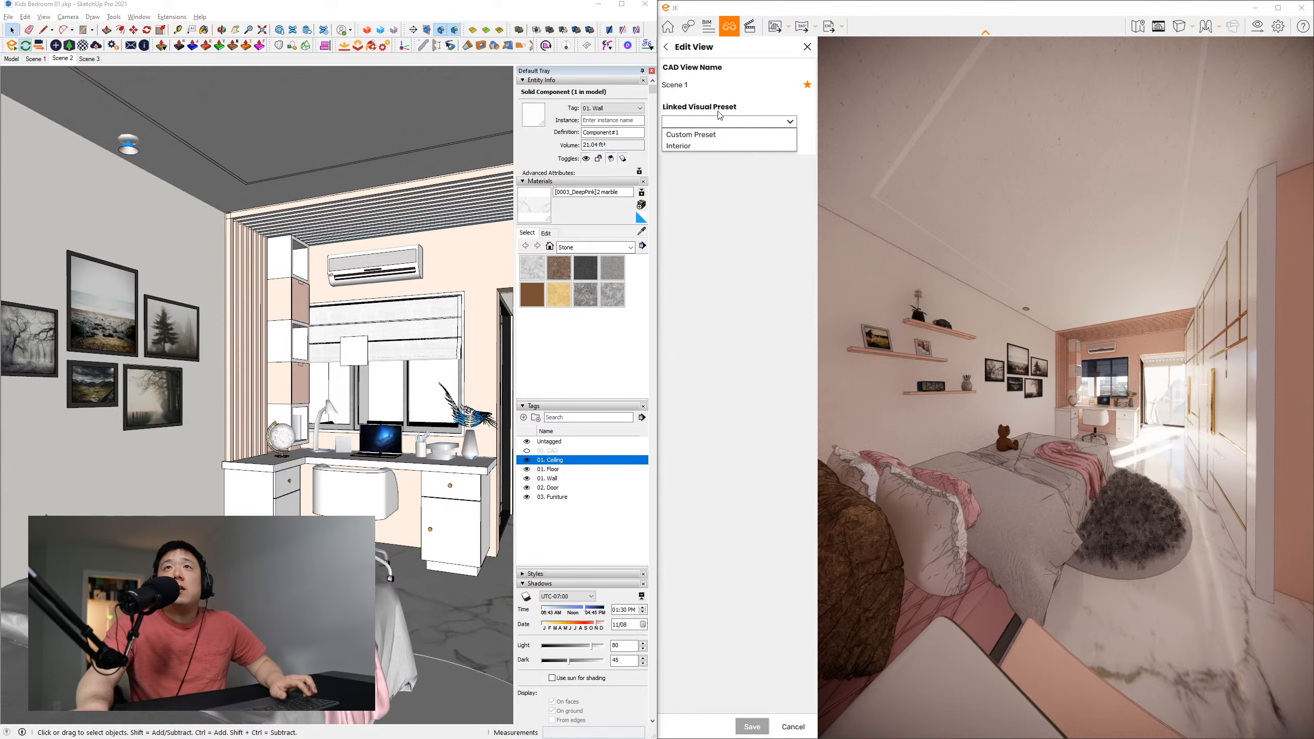
left_click(682, 147)
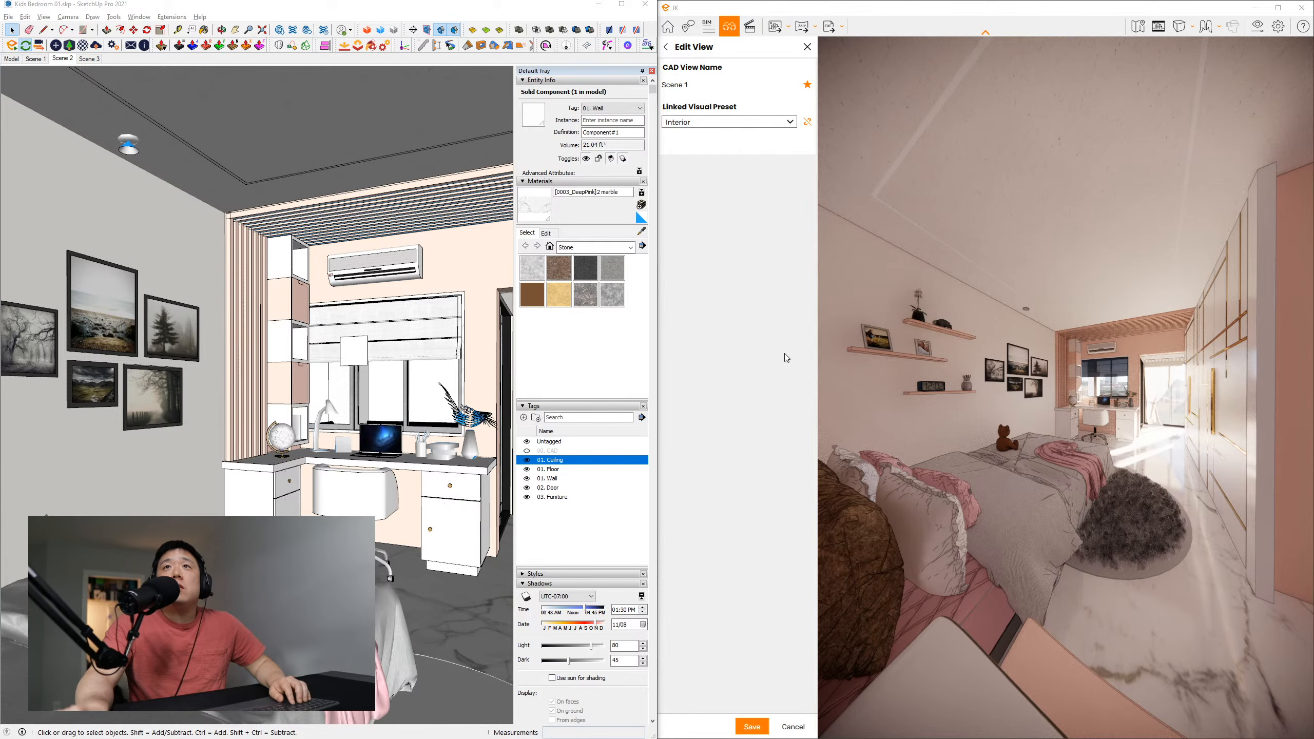
left_click(755, 727)
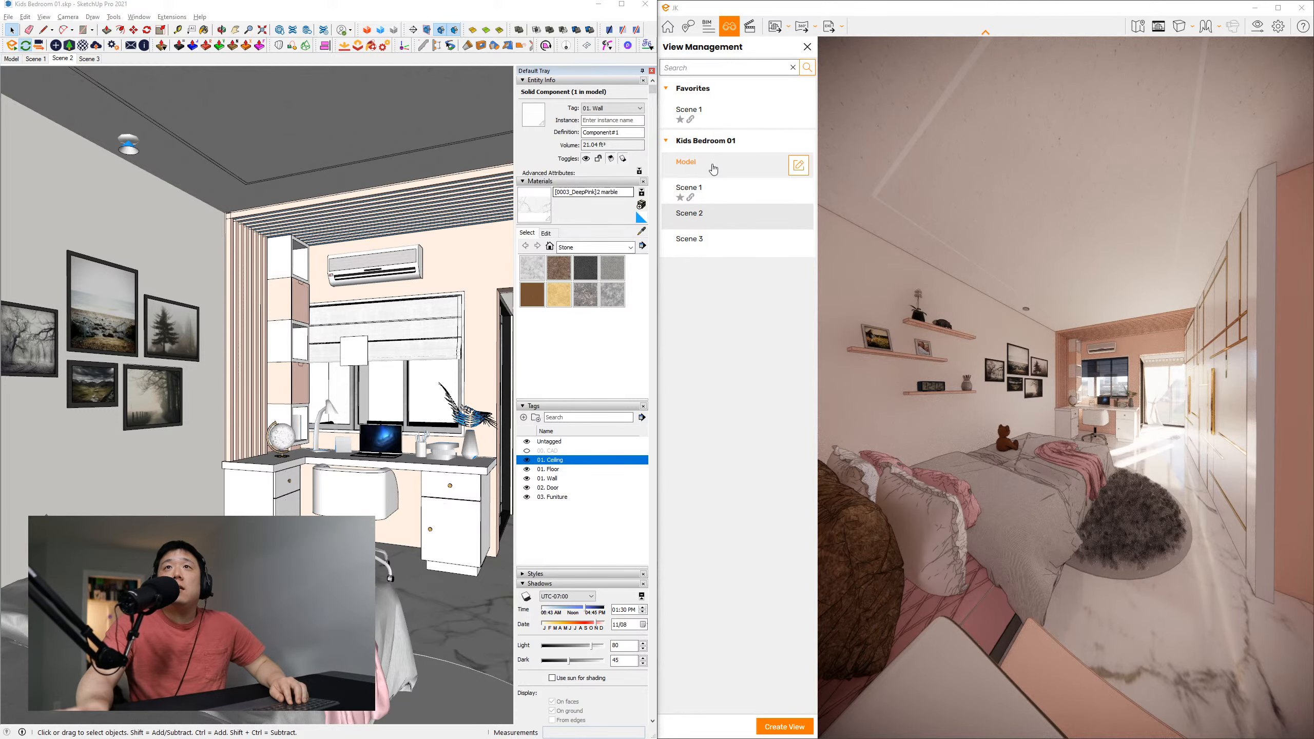
left_click(766, 190)
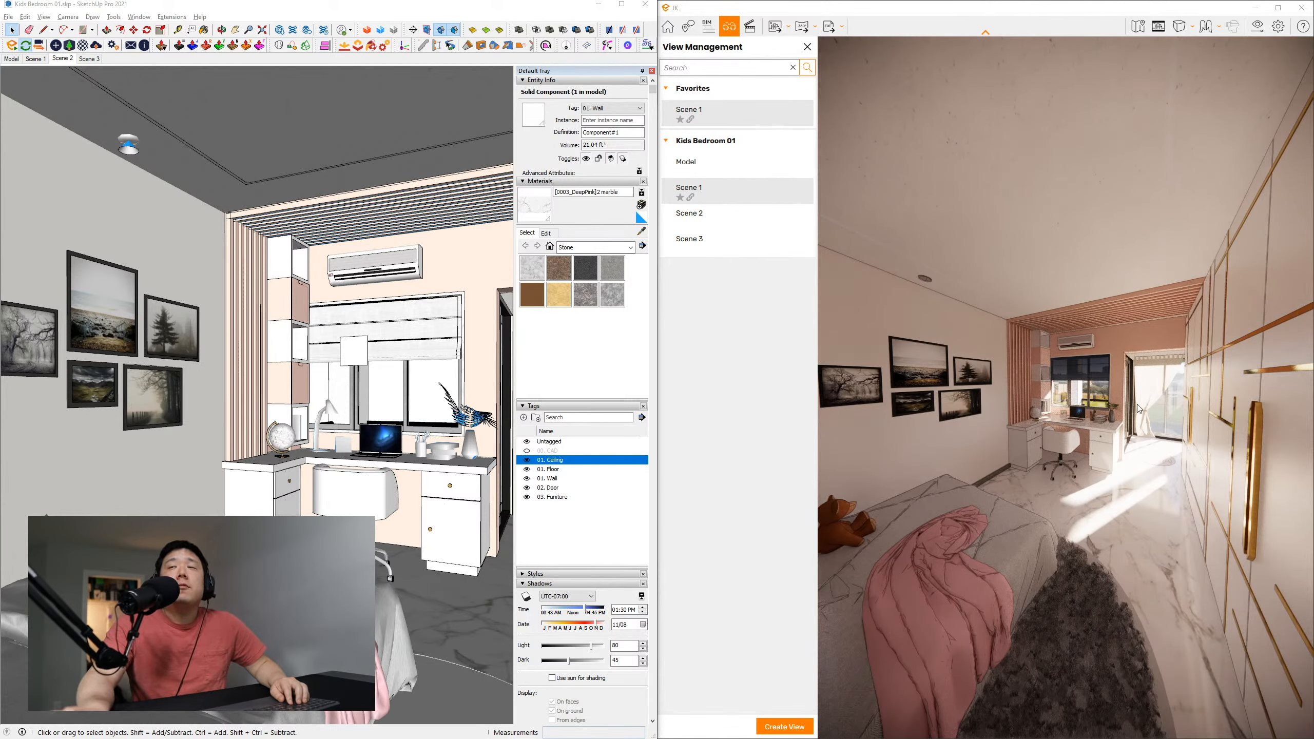
left_click(807, 48)
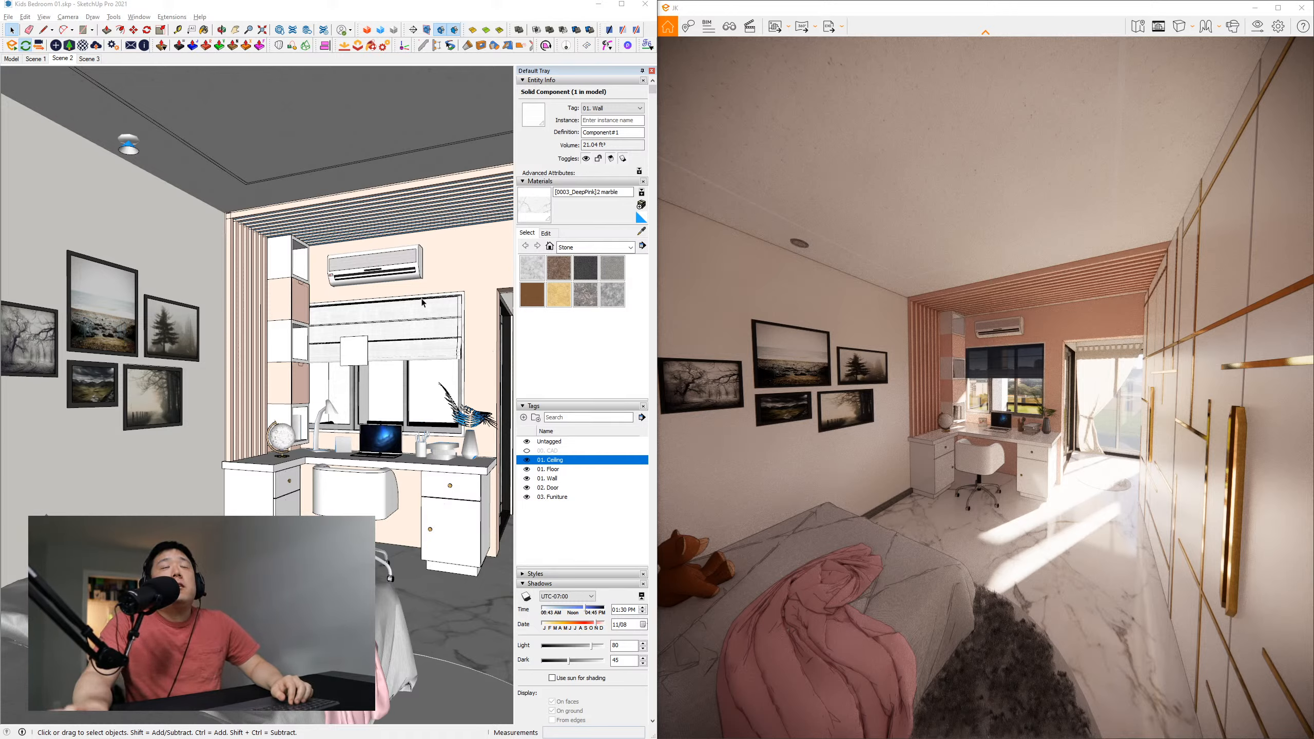
Reframe Scene 2 closer on the desk and window wall and update the saved scene with that camera view
middle_click_drag(389, 384, 370, 351)
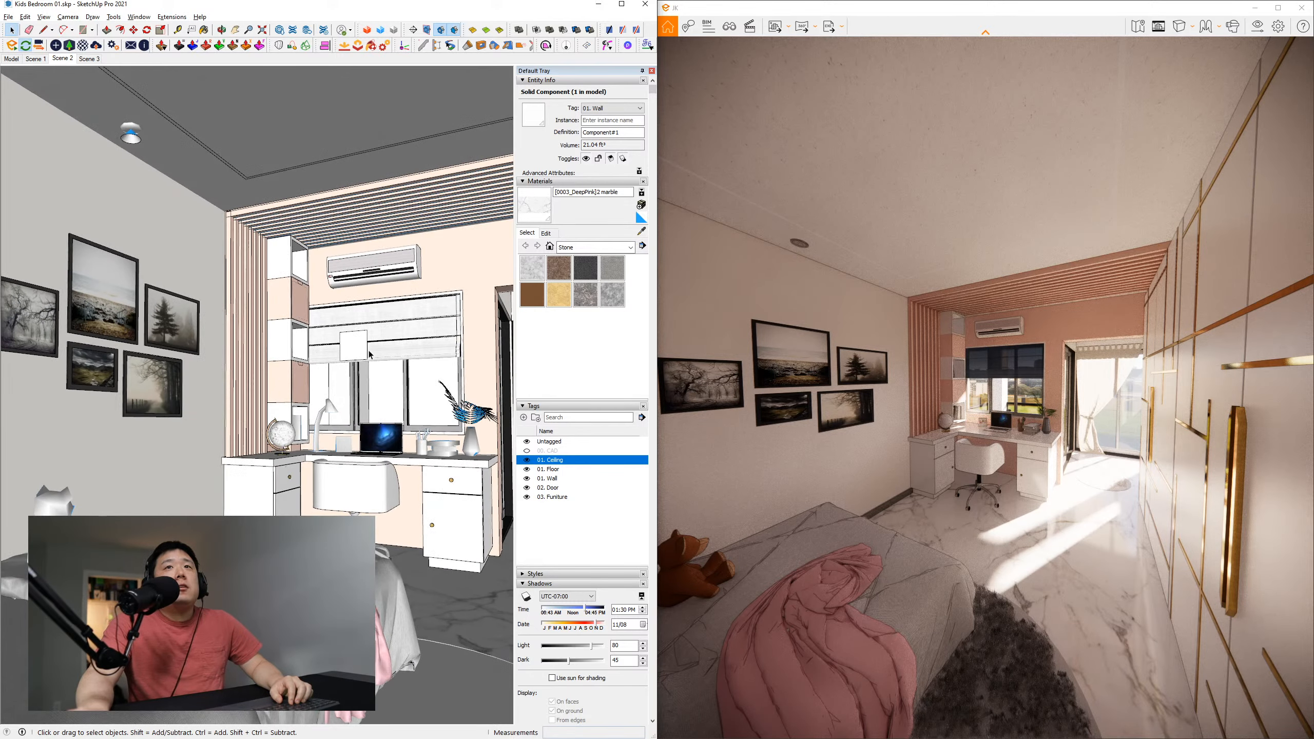
left_click(72, 59)
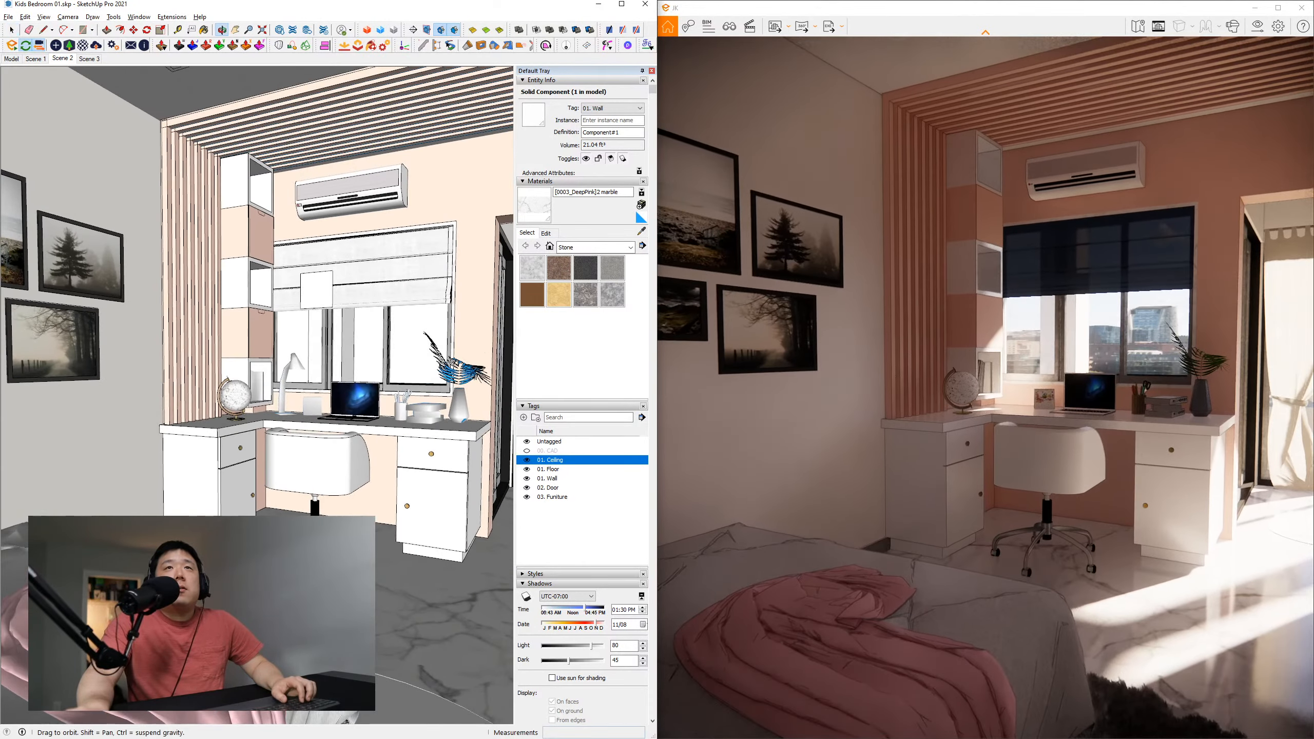
key("space")
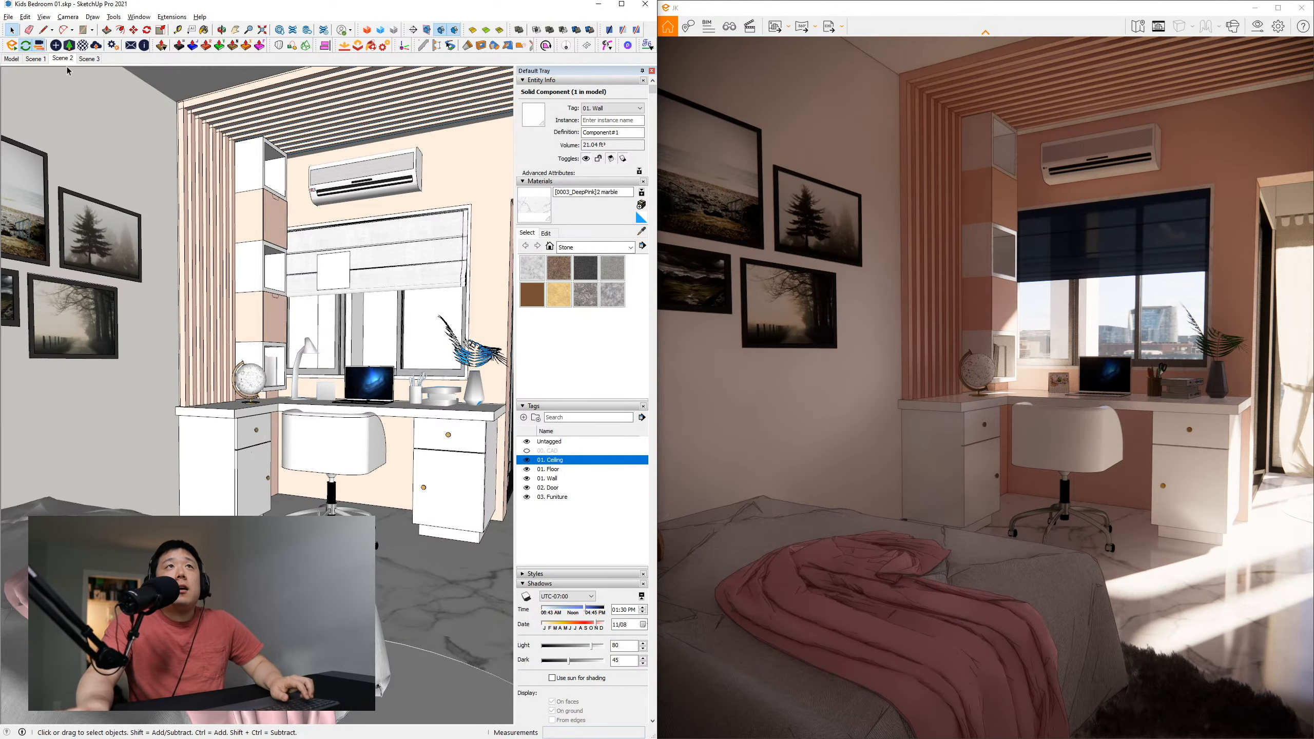
right_click(95, 64)
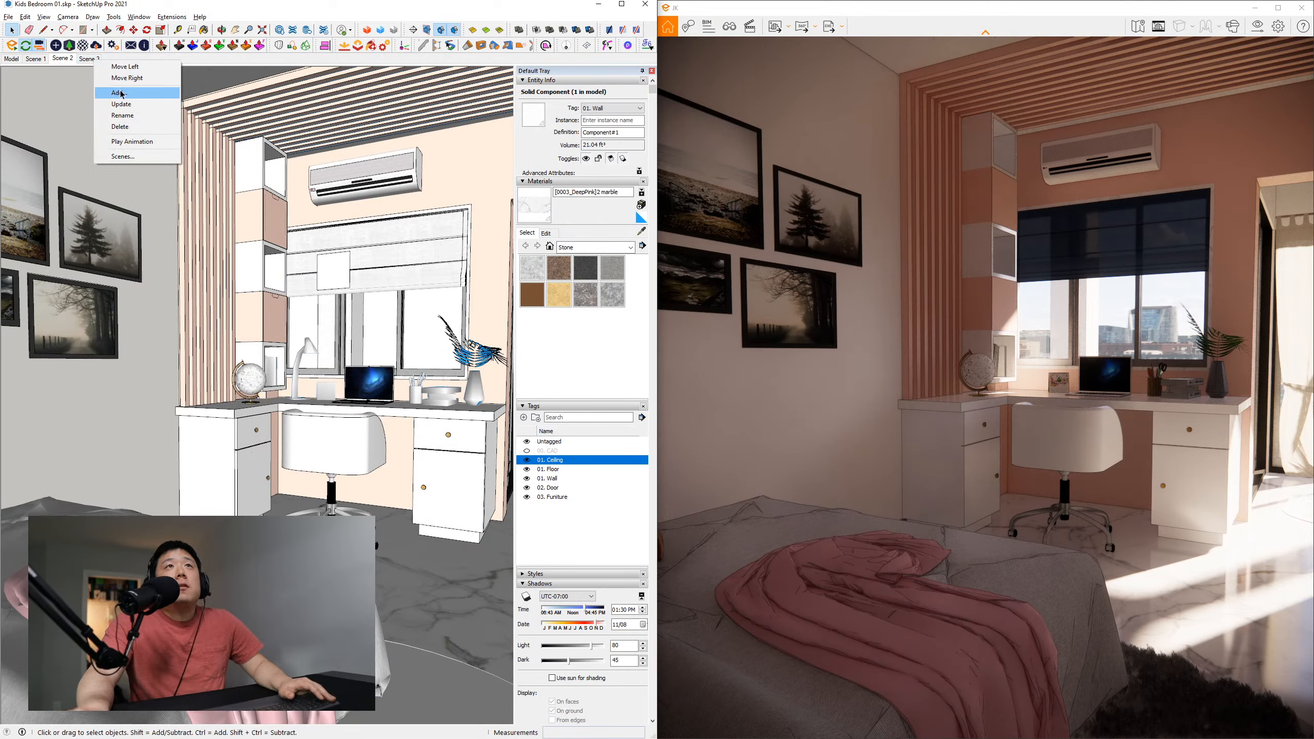
left_click(122, 105)
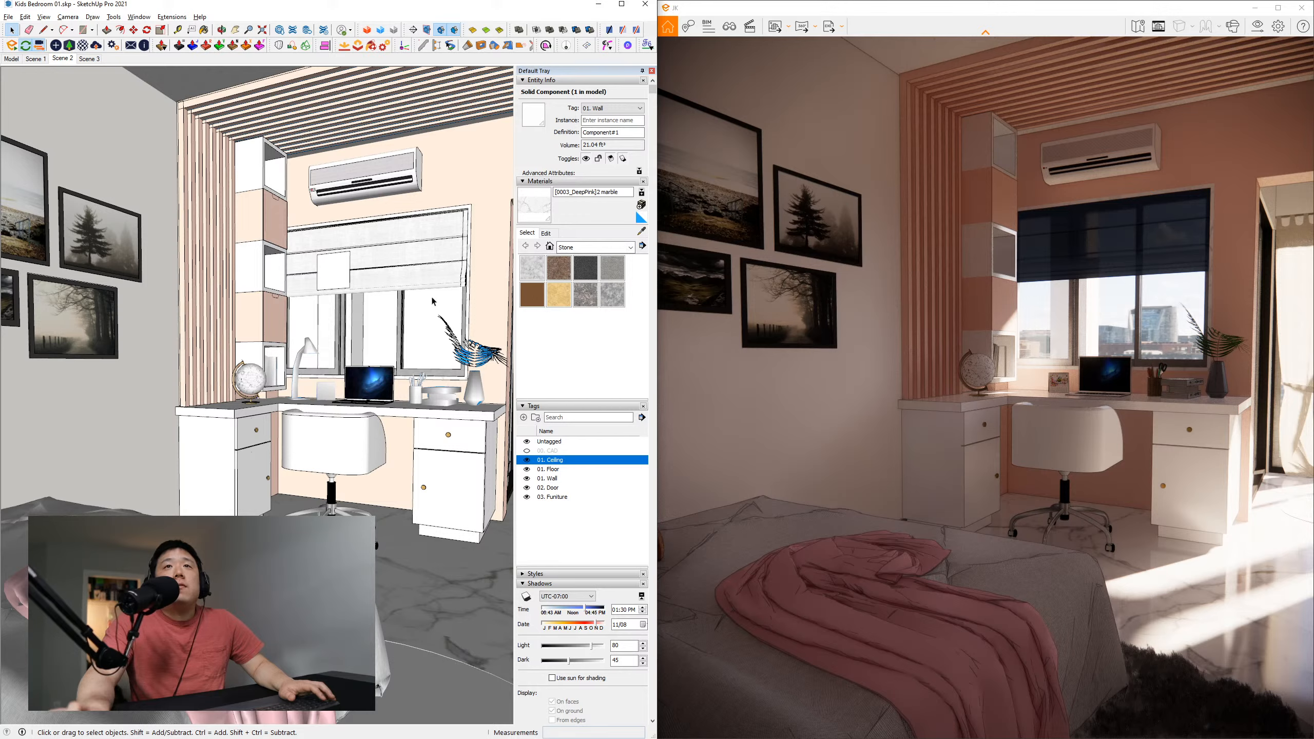
key("ctrl")
key("ctrl")
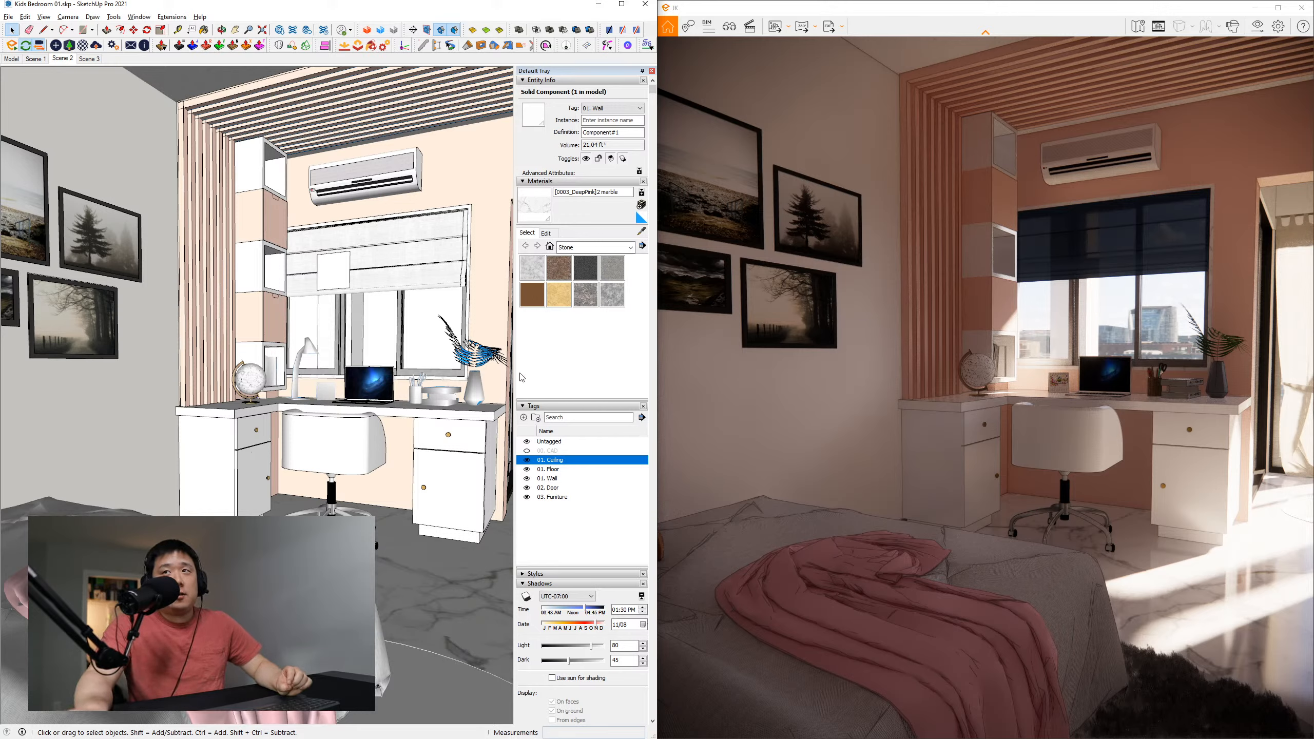
mouse_move(381, 487)
middle_mouse_down()
mouse_move(357, 510)
mouse_move(354, 425)
mouse_move(355, 513)
mouse_move(351, 371)
middle_mouse_up()
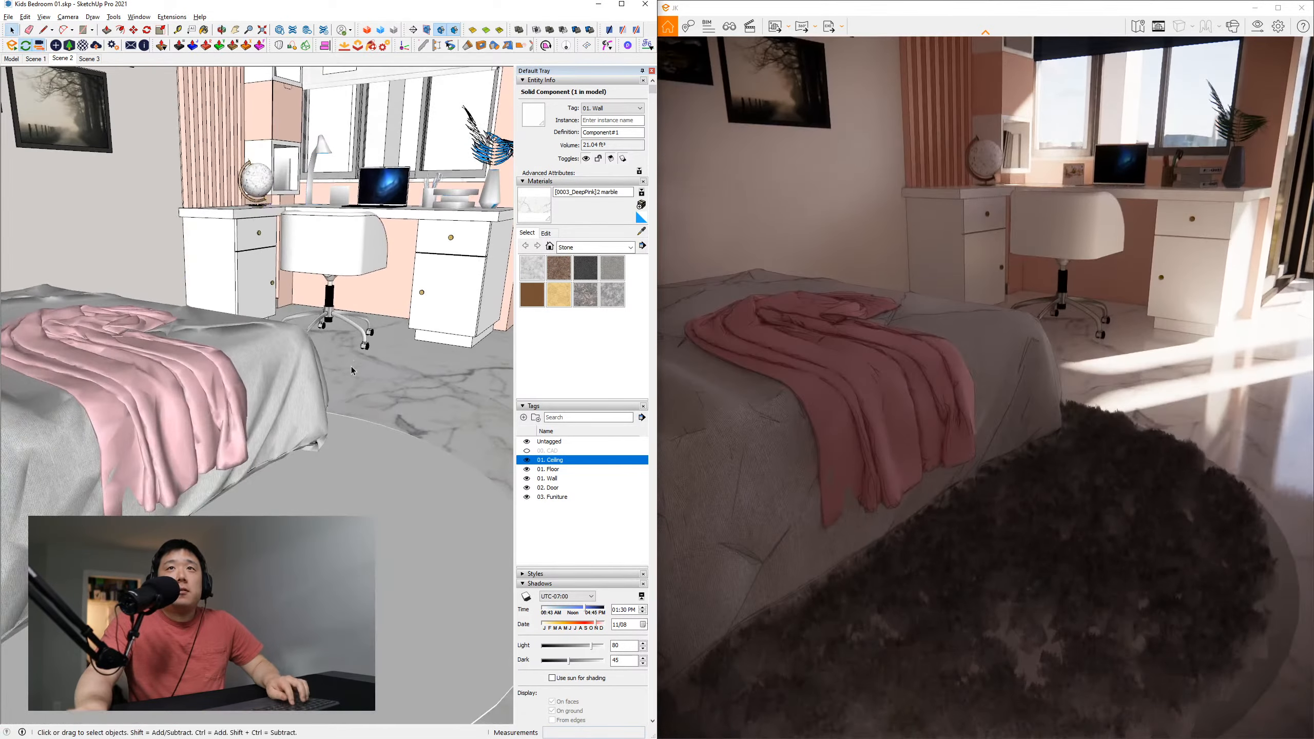
Sample the round rug's grass material and list the materials used in the model
key("b")
left_click(380, 506, "alt")
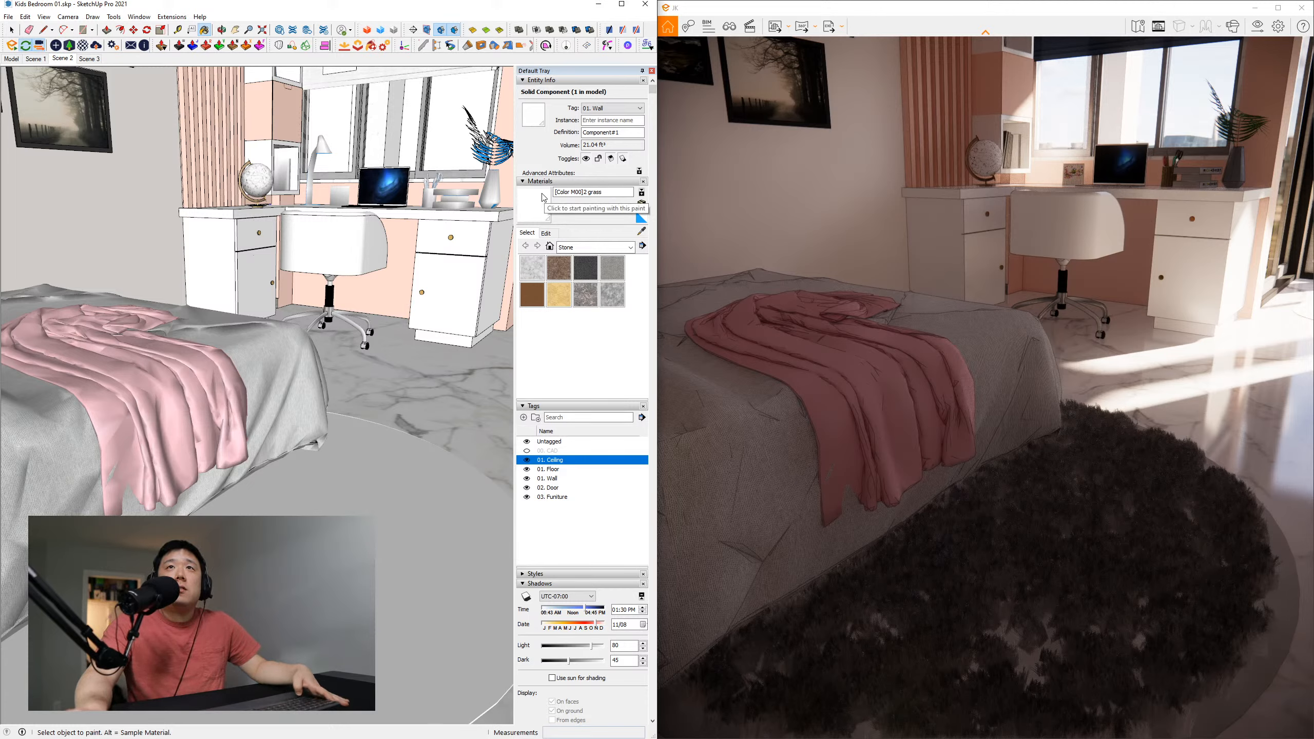
left_click(547, 205)
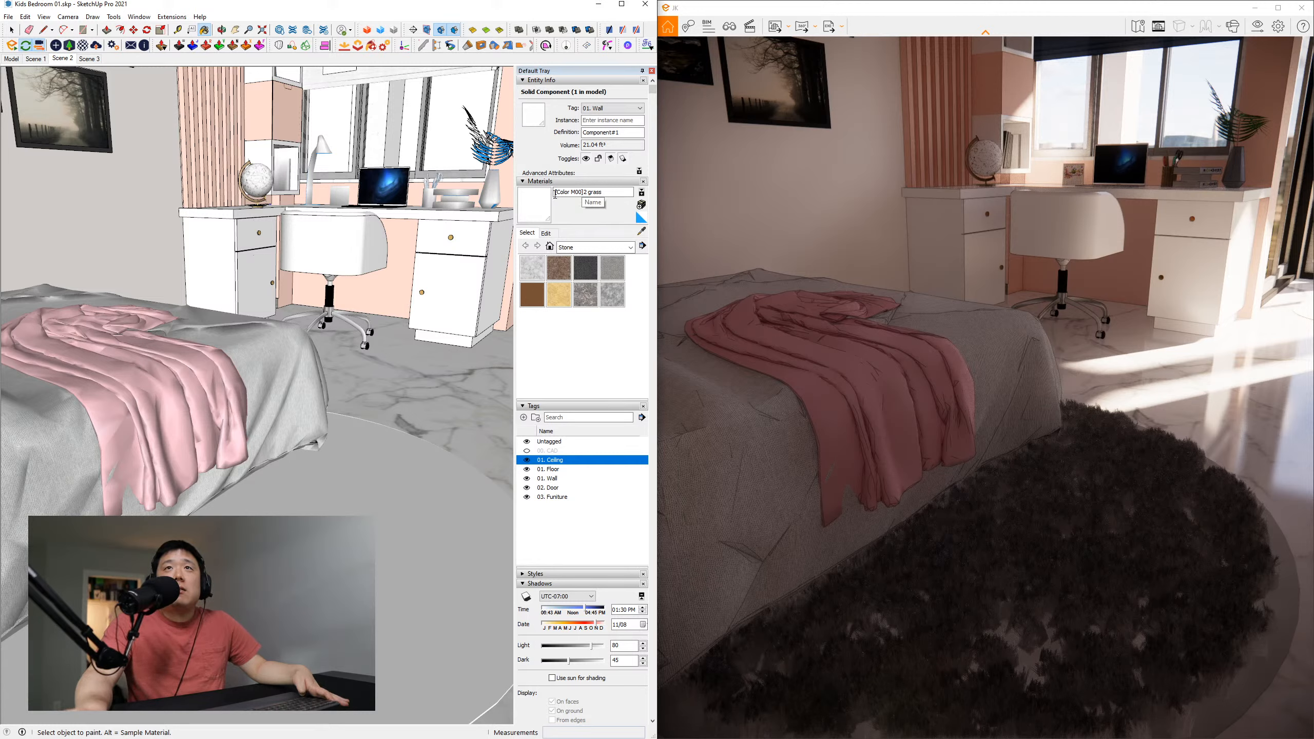
left_click_drag(555, 194, 580, 190)
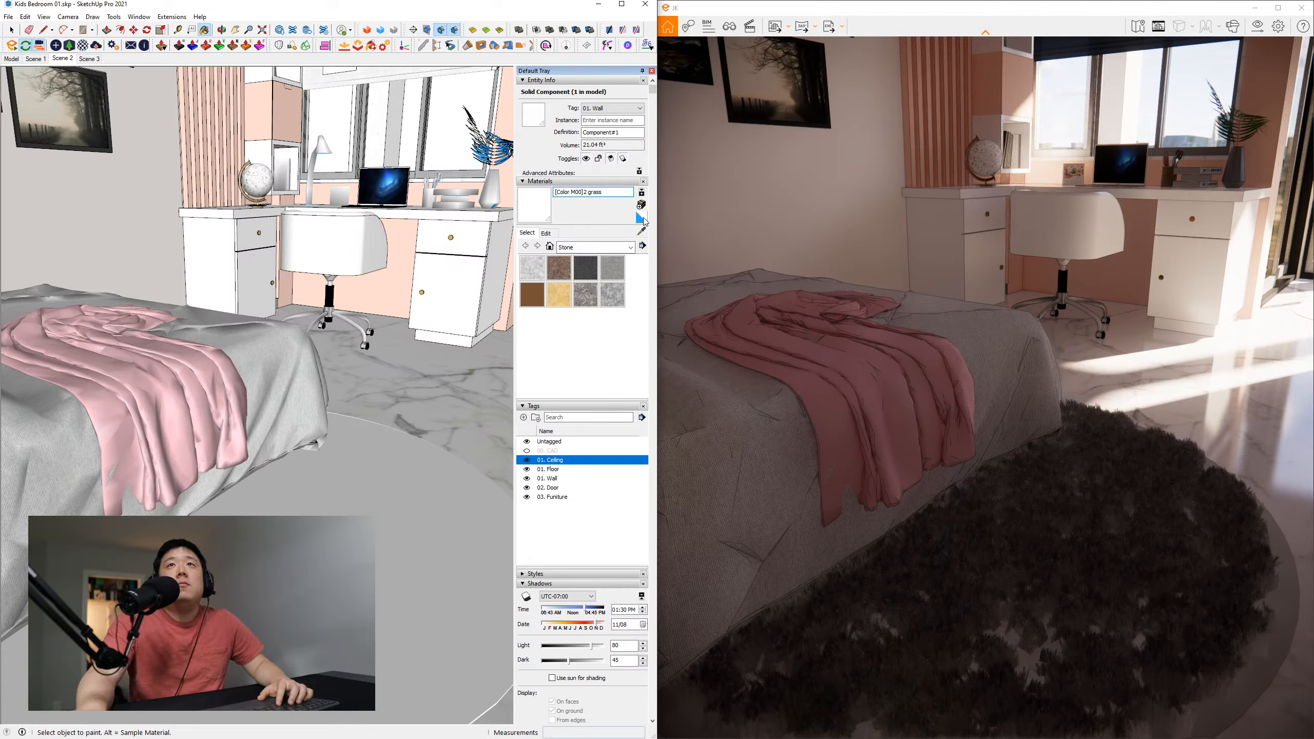
left_click(553, 248)
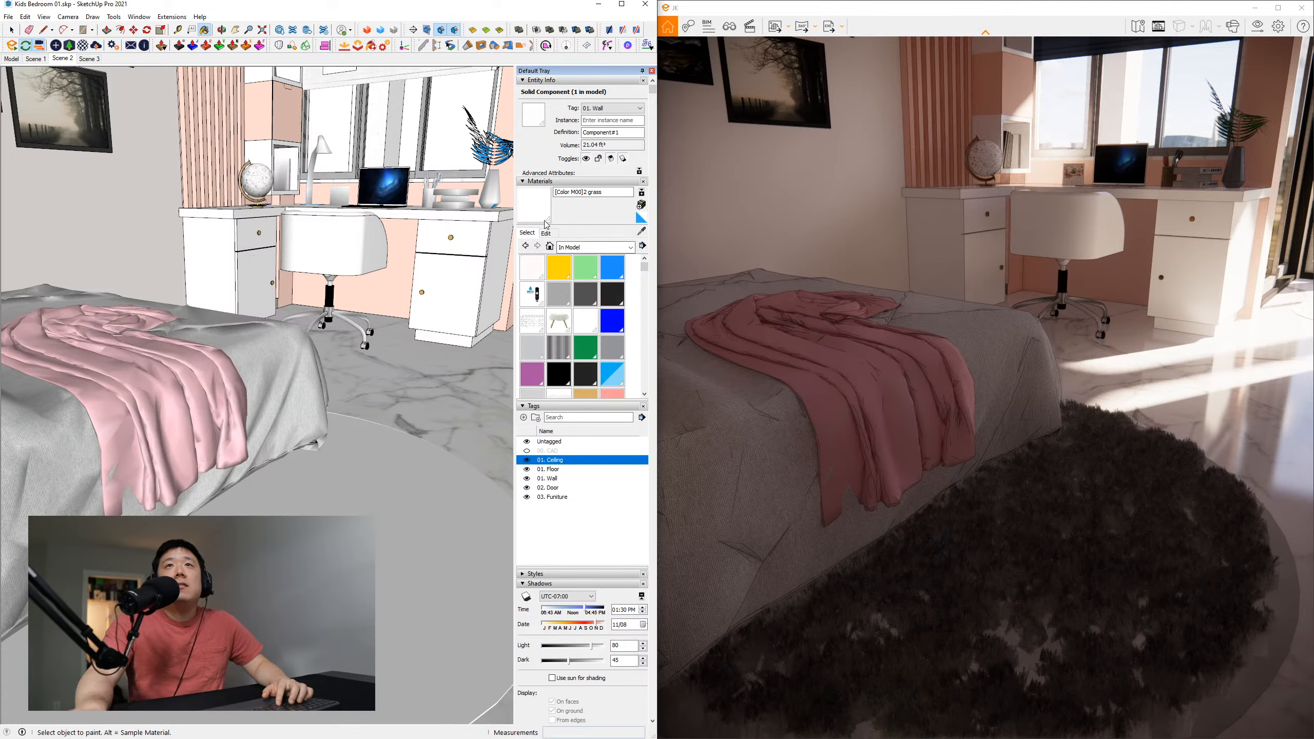
key("ctrl")
key("ctrl")
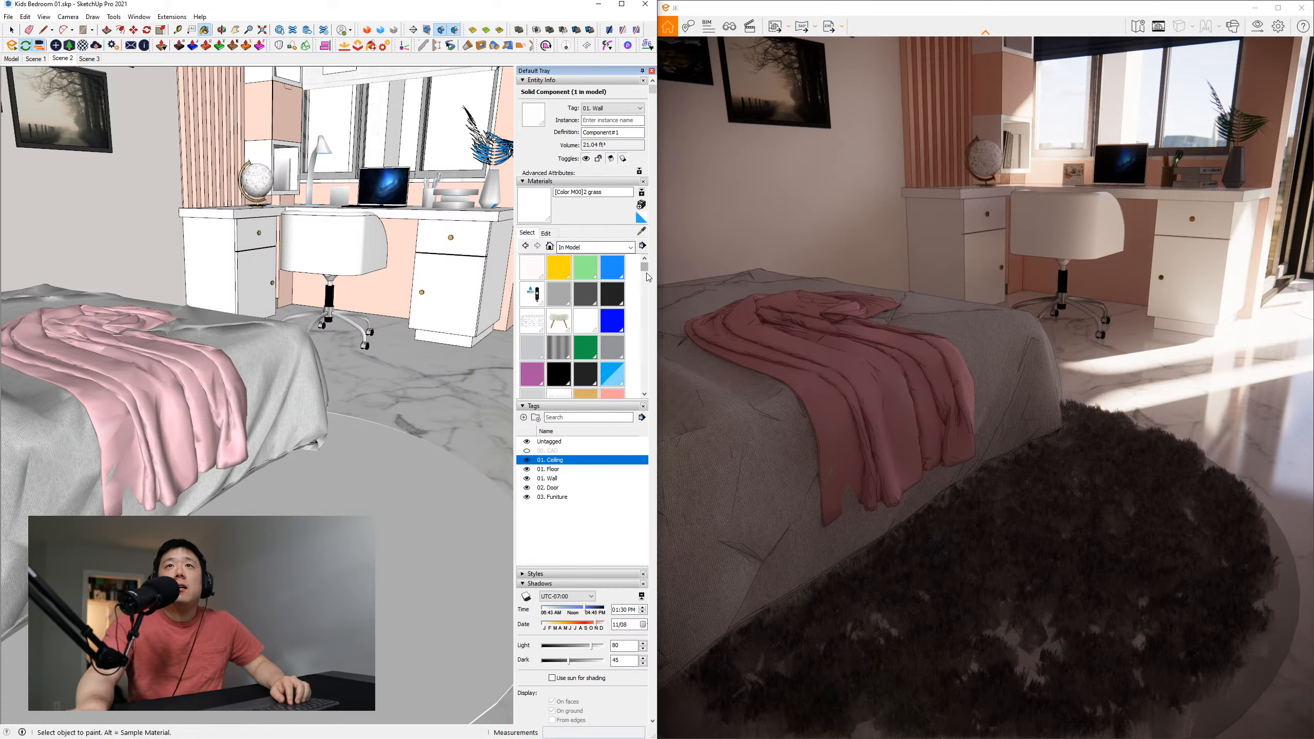
mouse_move(646, 272)
left_mouse_down()
mouse_move(623, 389)
mouse_move(628, 257)
left_mouse_up()
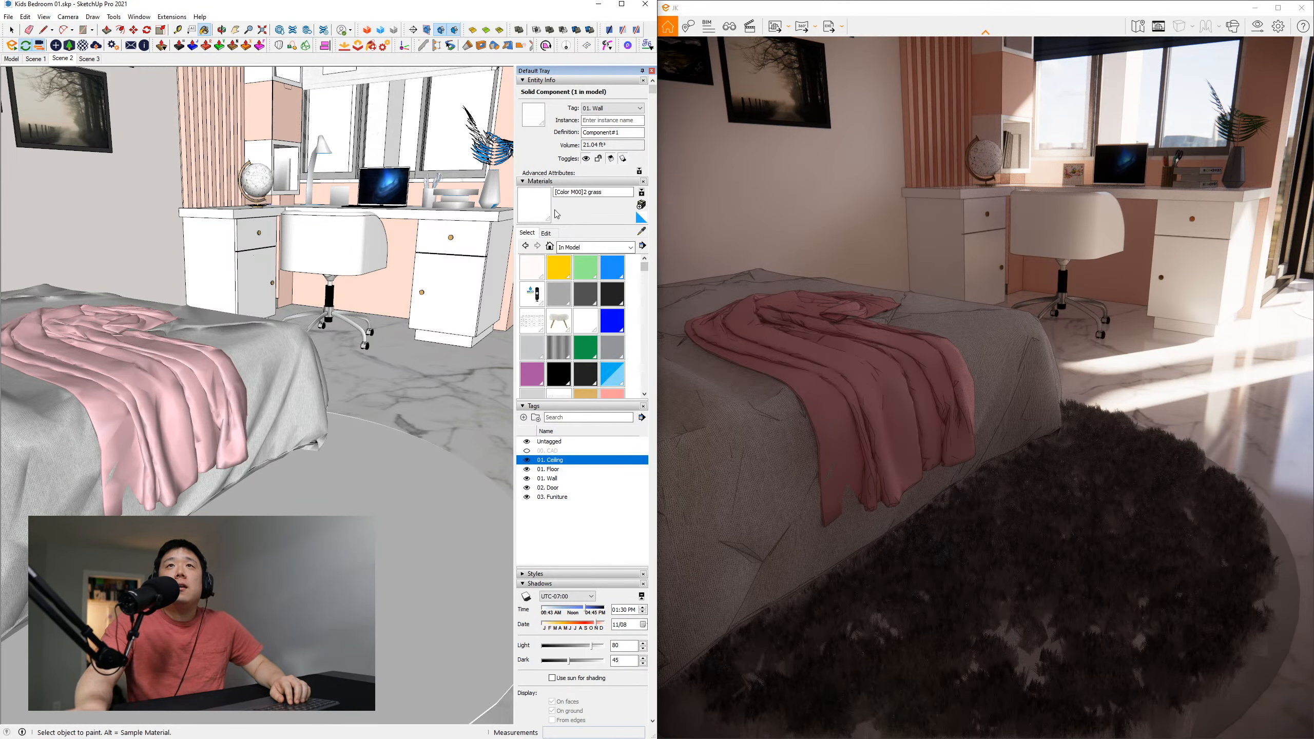
Shorten the rug material's name to just "grass" and reload the list of in-model materials
left_click(608, 194)
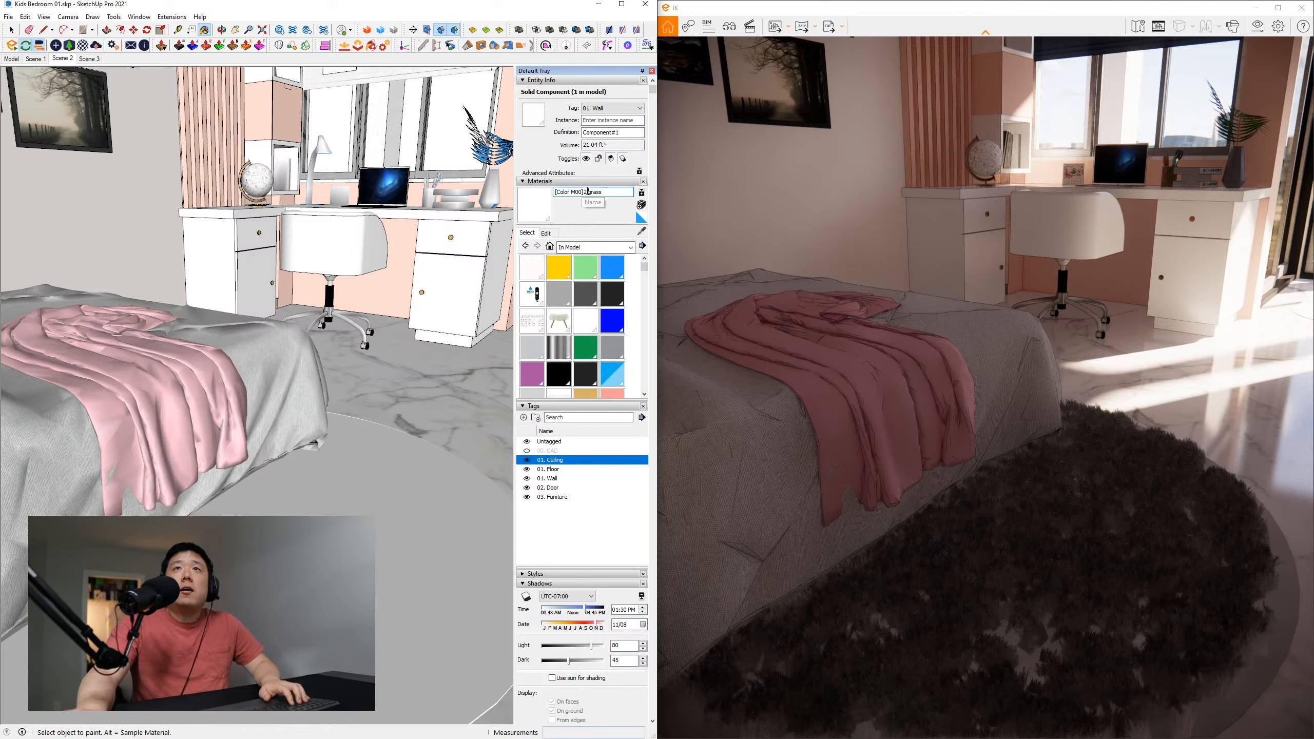
left_click_drag(590, 192, 554, 193)
key("BackSpace")
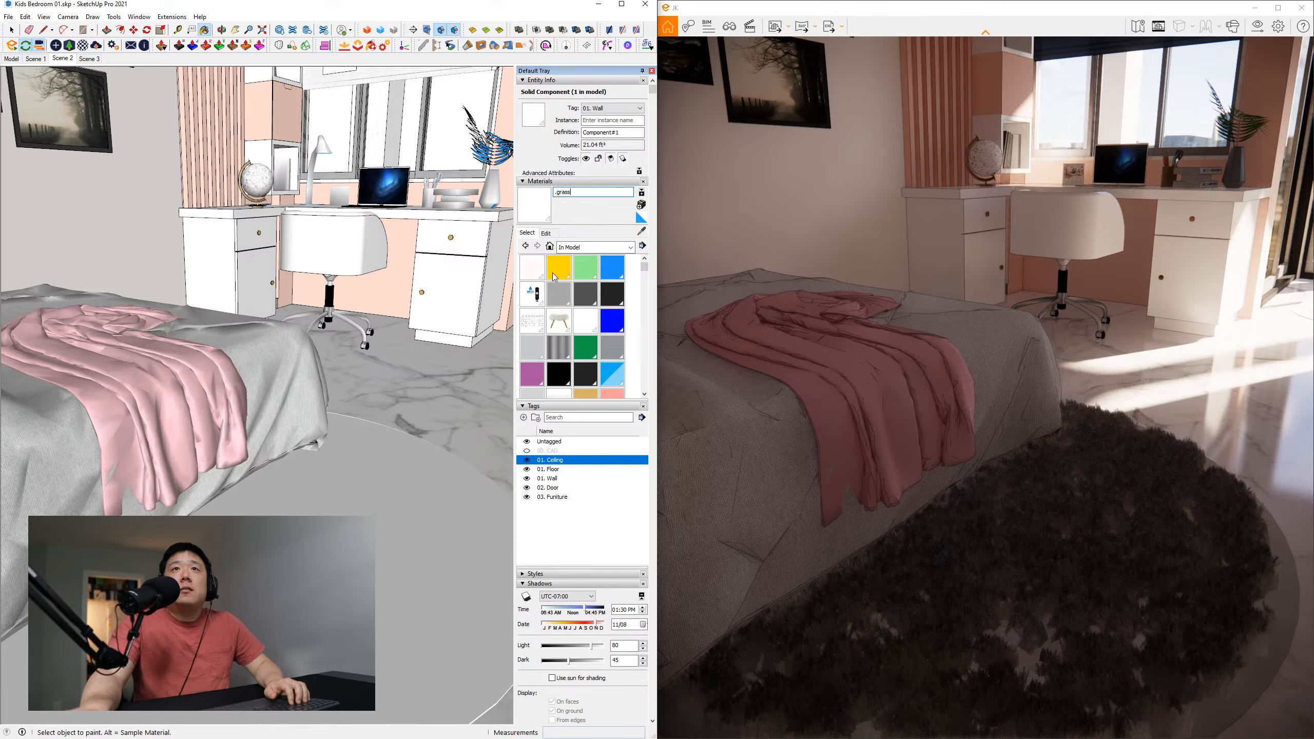
left_click(643, 246)
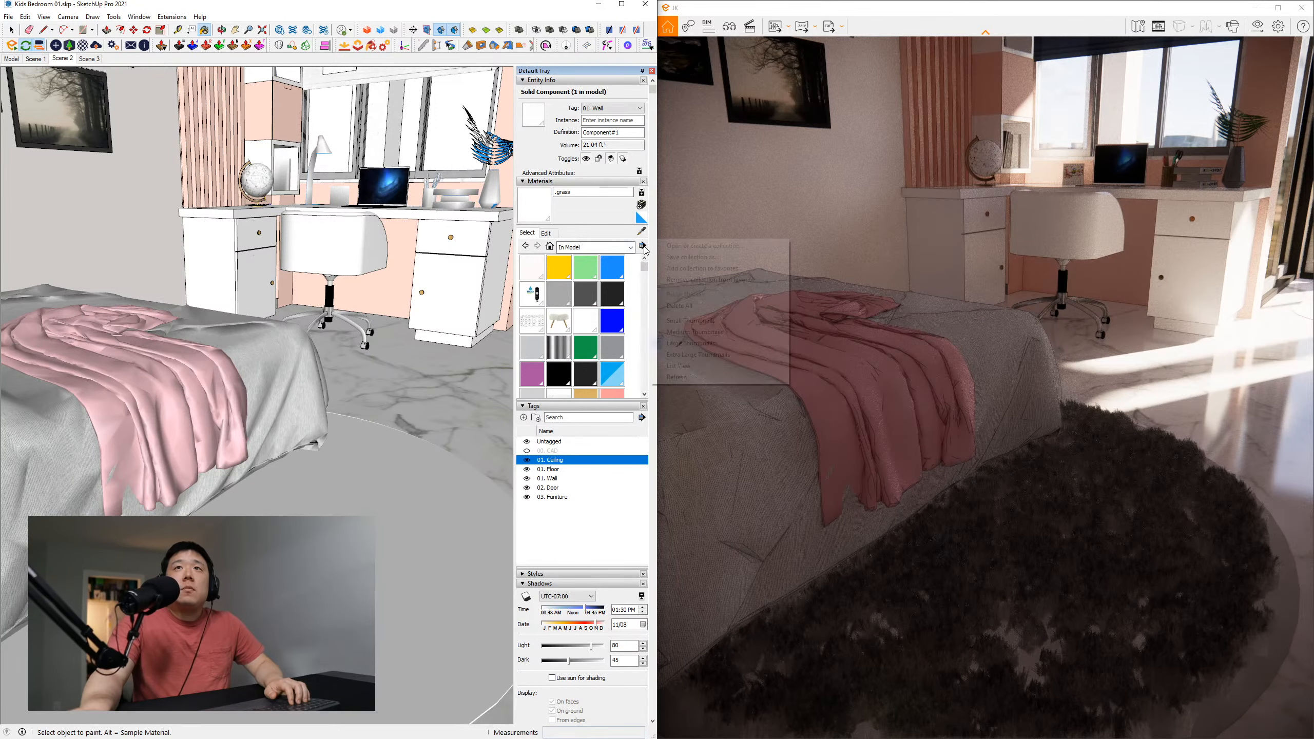
left_click(644, 249)
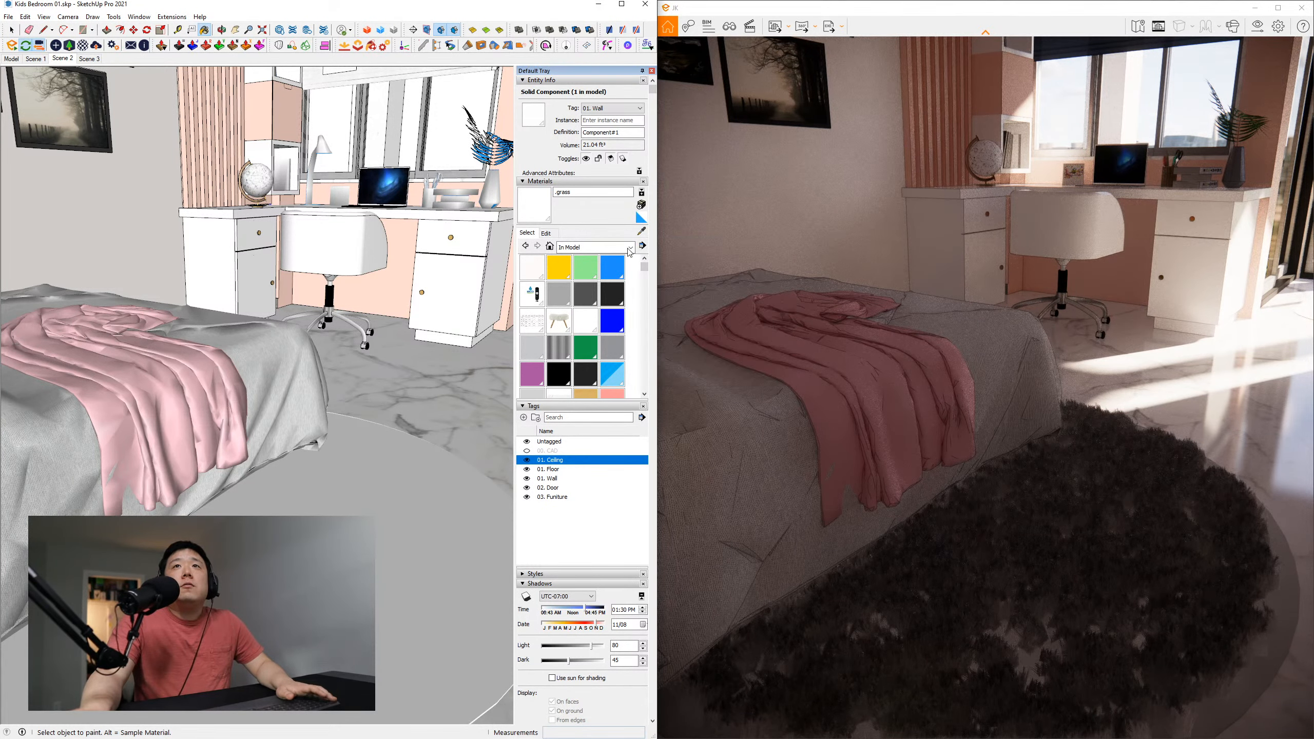
left_click(584, 246)
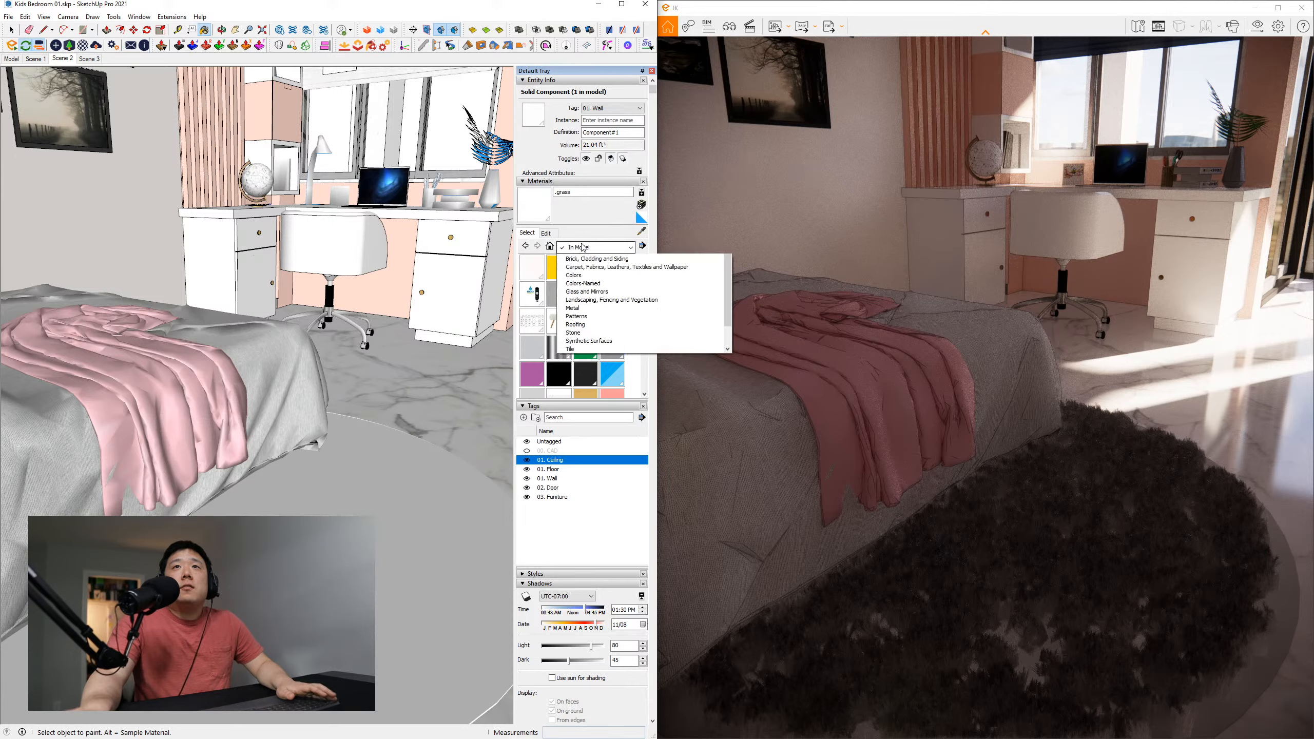
left_click(566, 268)
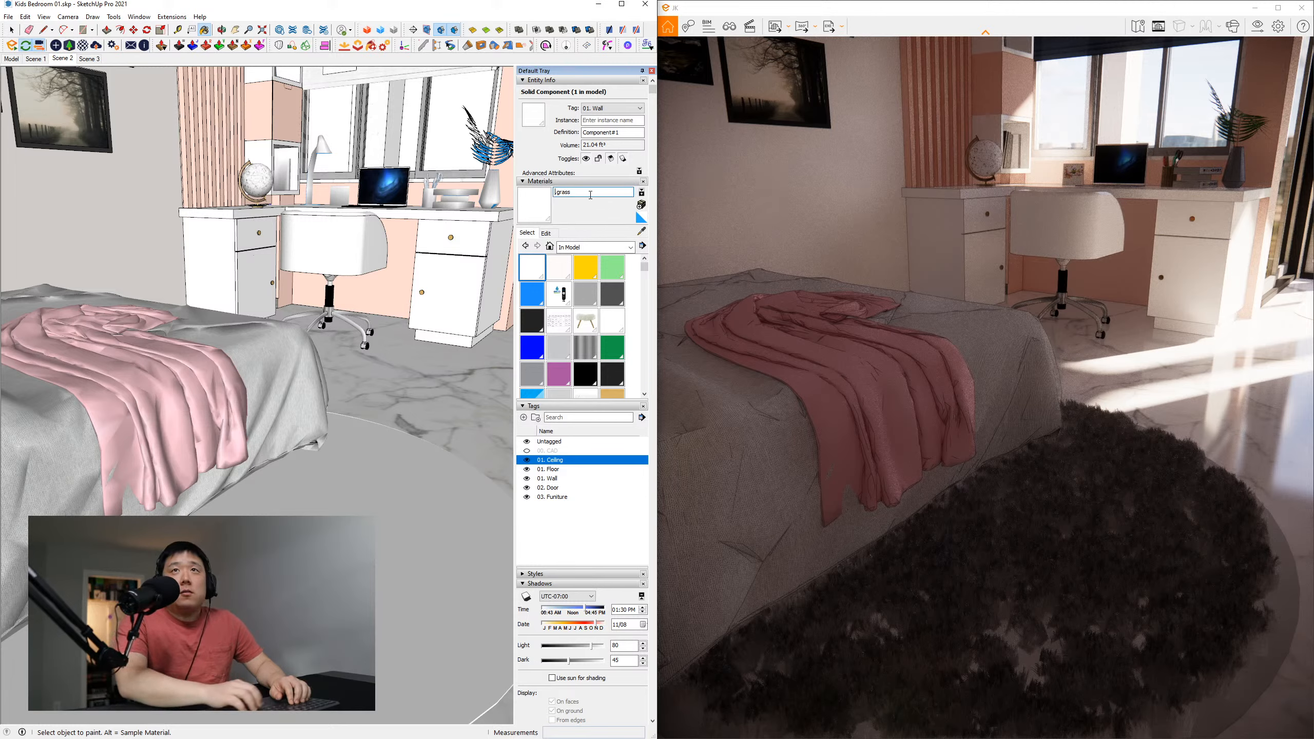
Rename the rug material as 00. Carpet
type("00")
key("Right")
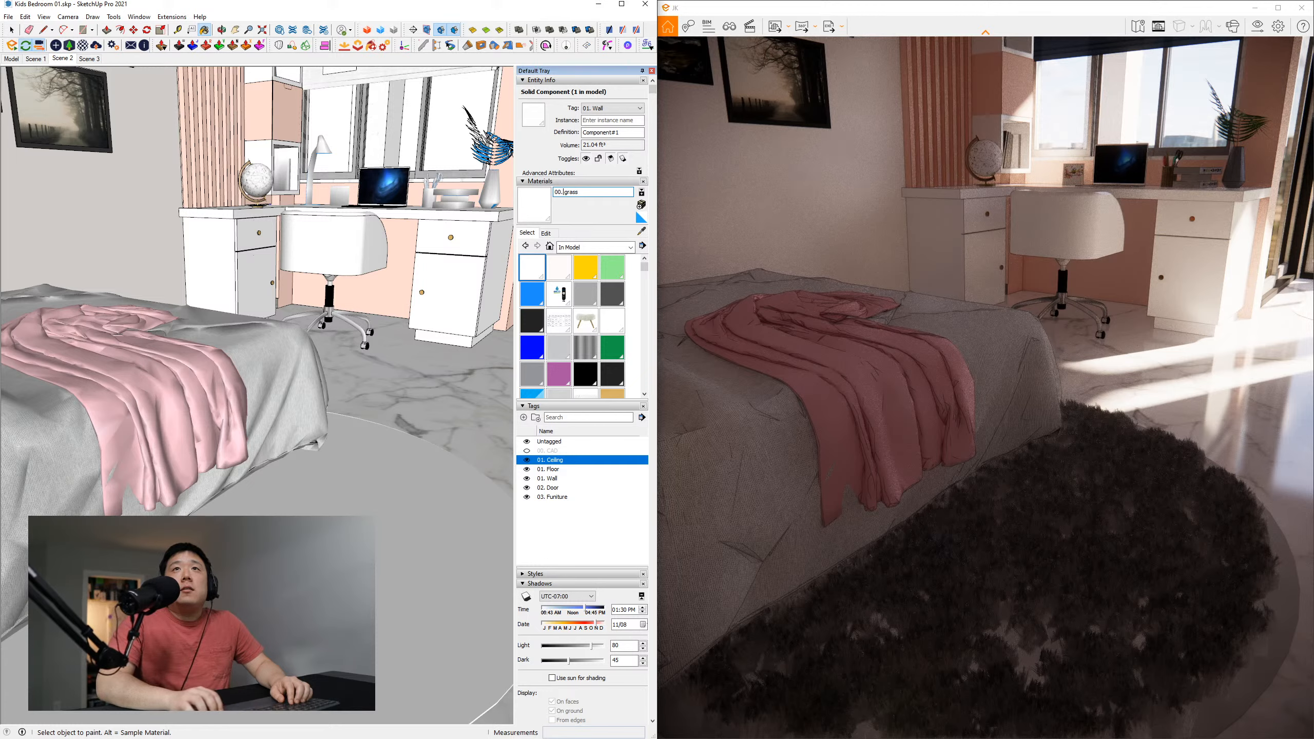
type("Car")
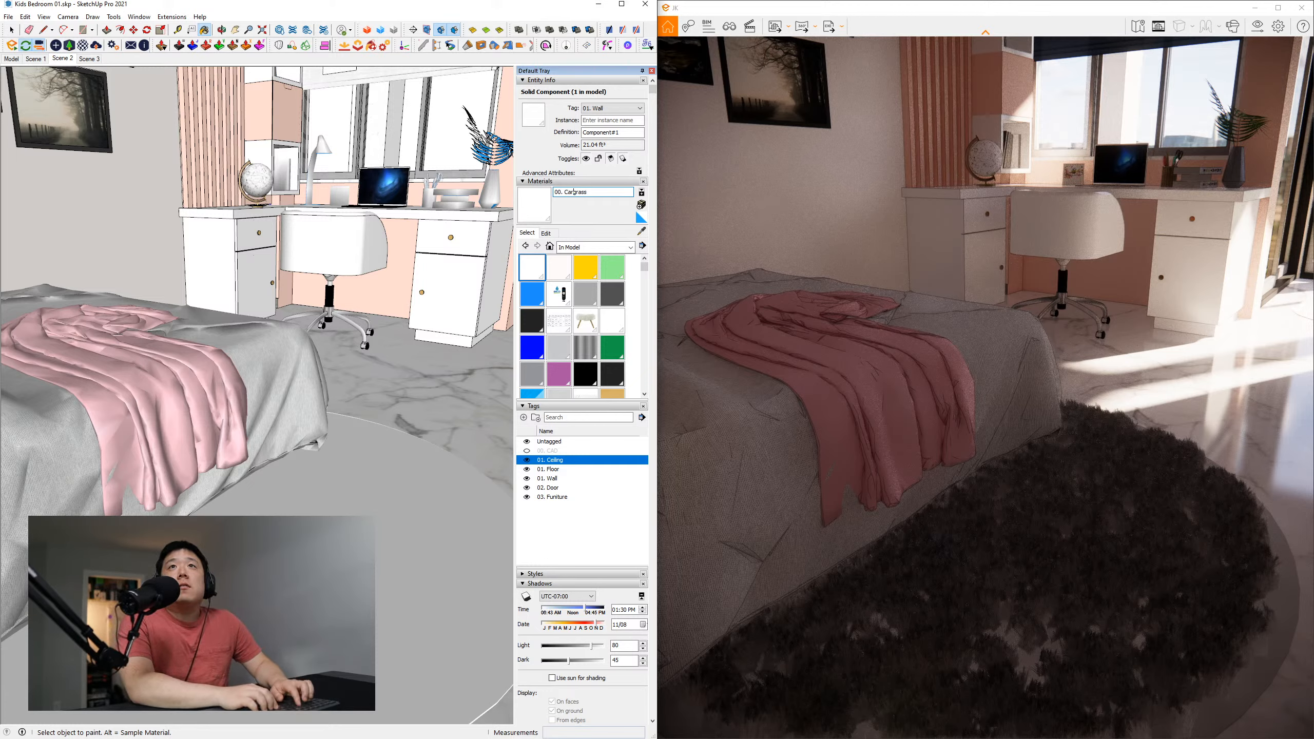
type("pet")
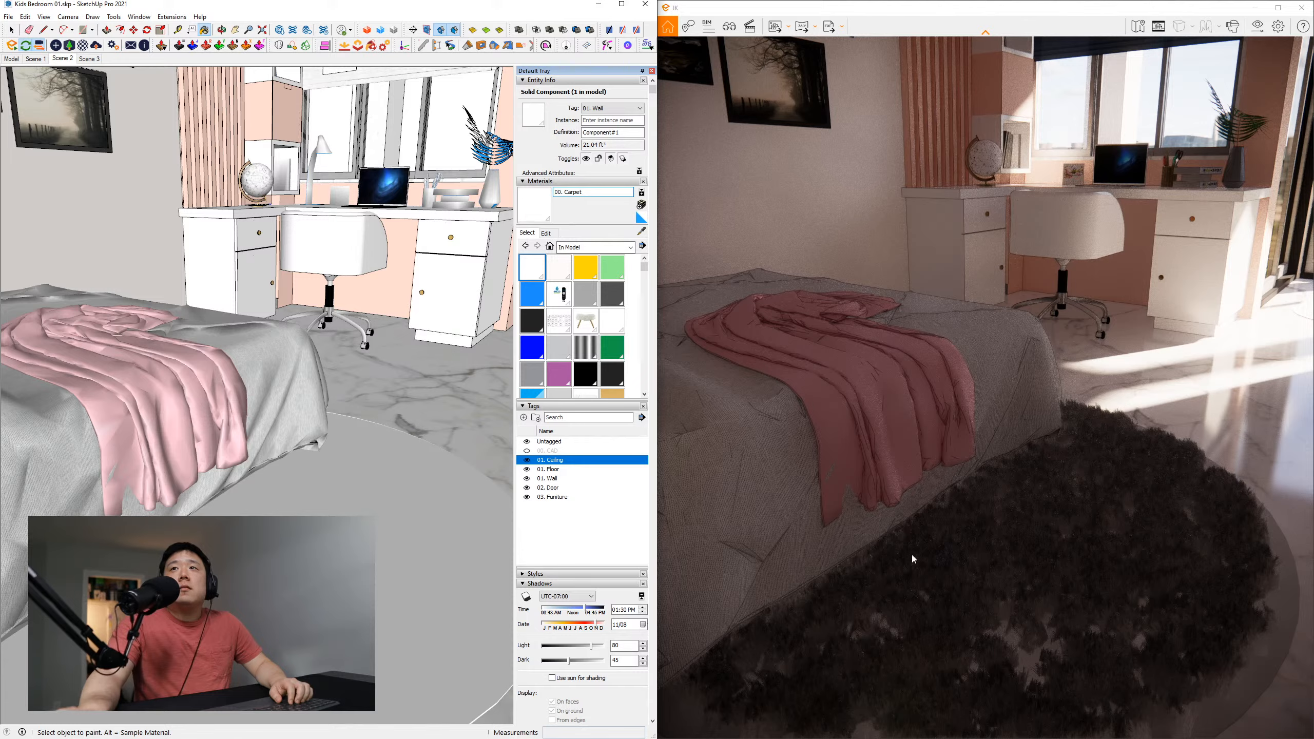
middle_click_drag(398, 509, 499, 531)
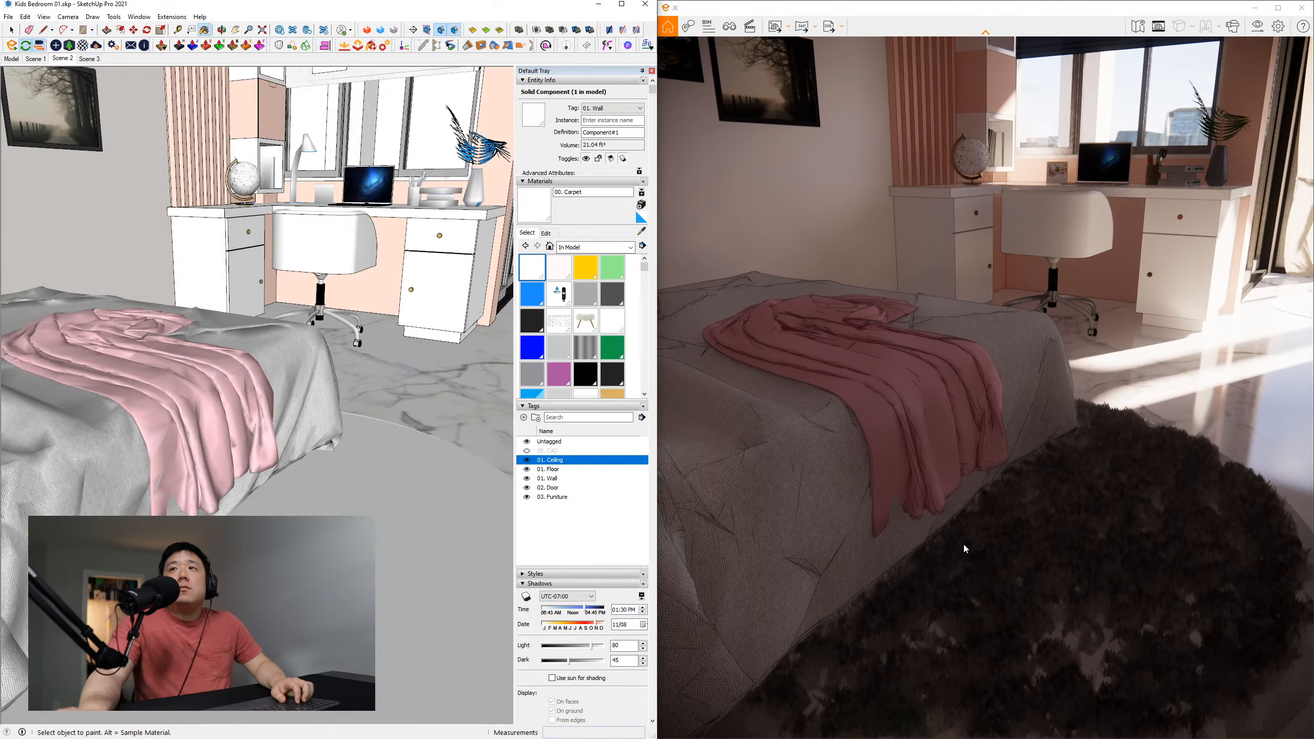
Replace the word Carpet in the rug material's name so that it reads 00. Regular
left_click_drag(564, 192, 714, 194)
key("BackSpace")
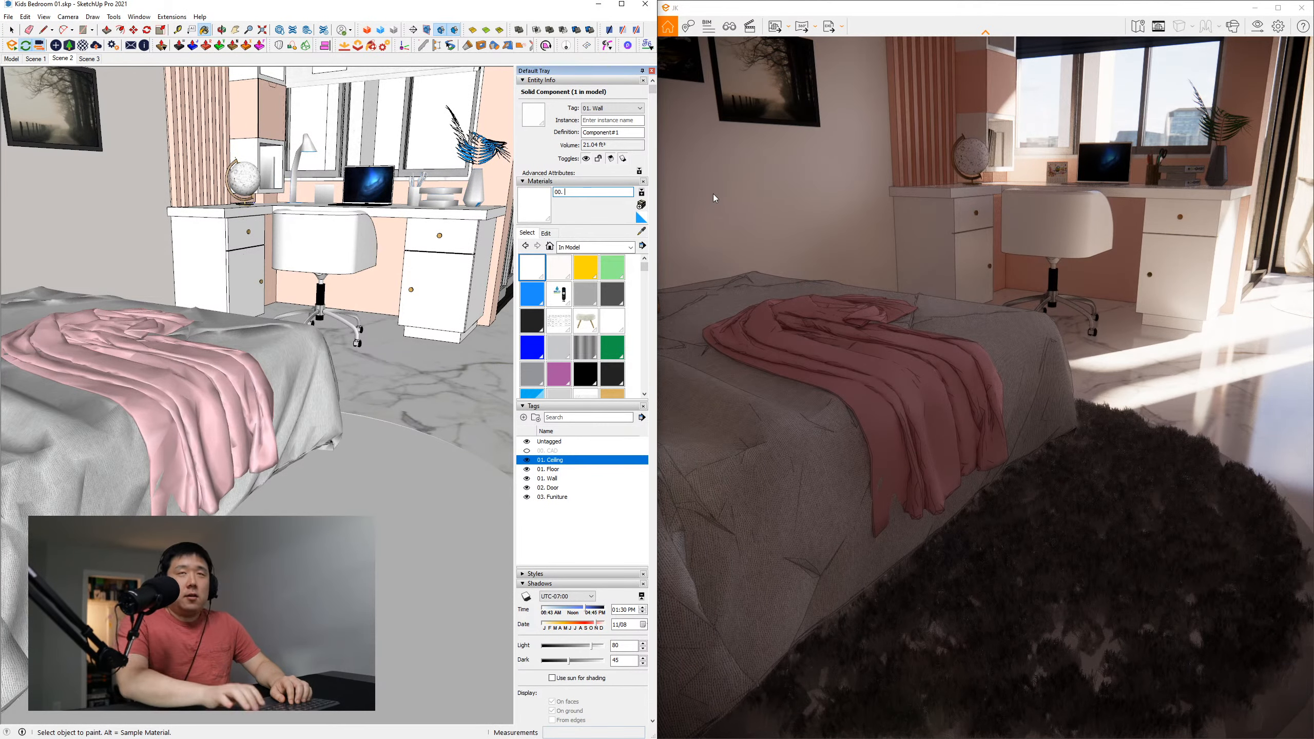
type("Regular")
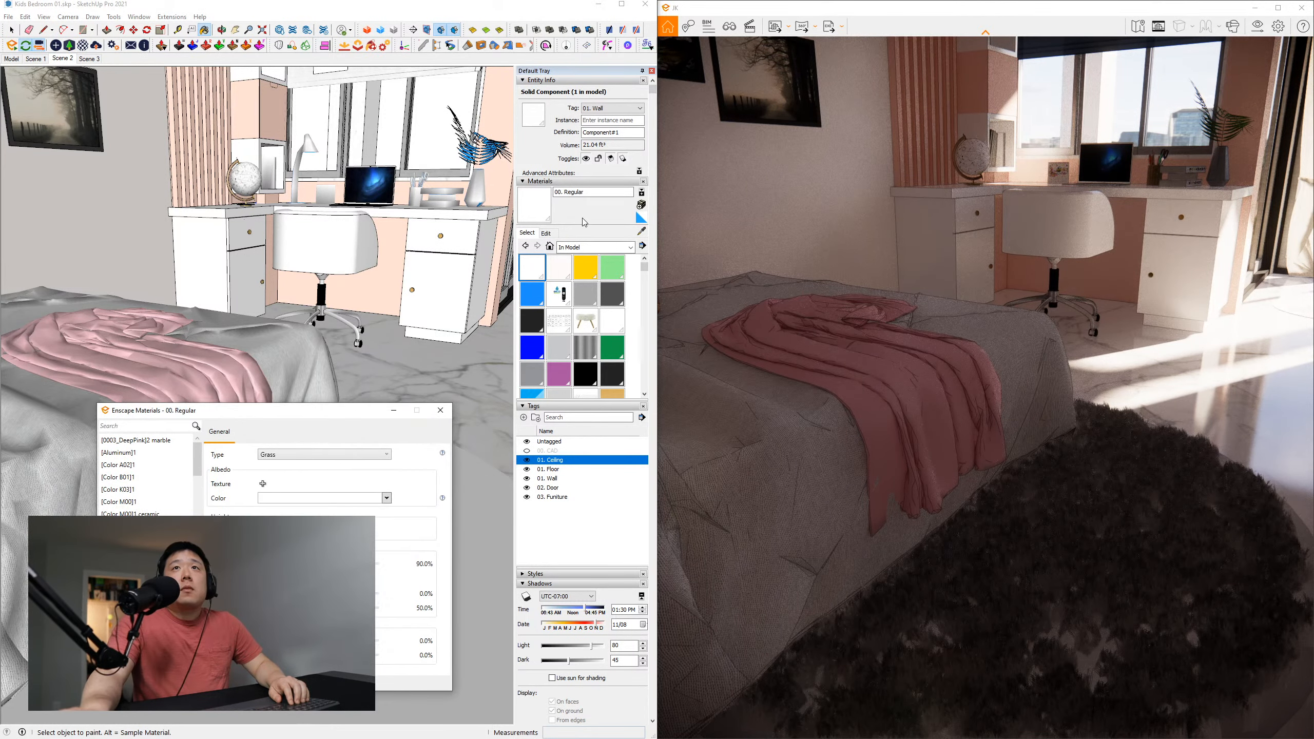
Rename the rug material as 00. Carpet 01
left_click_drag(584, 192, 572, 196)
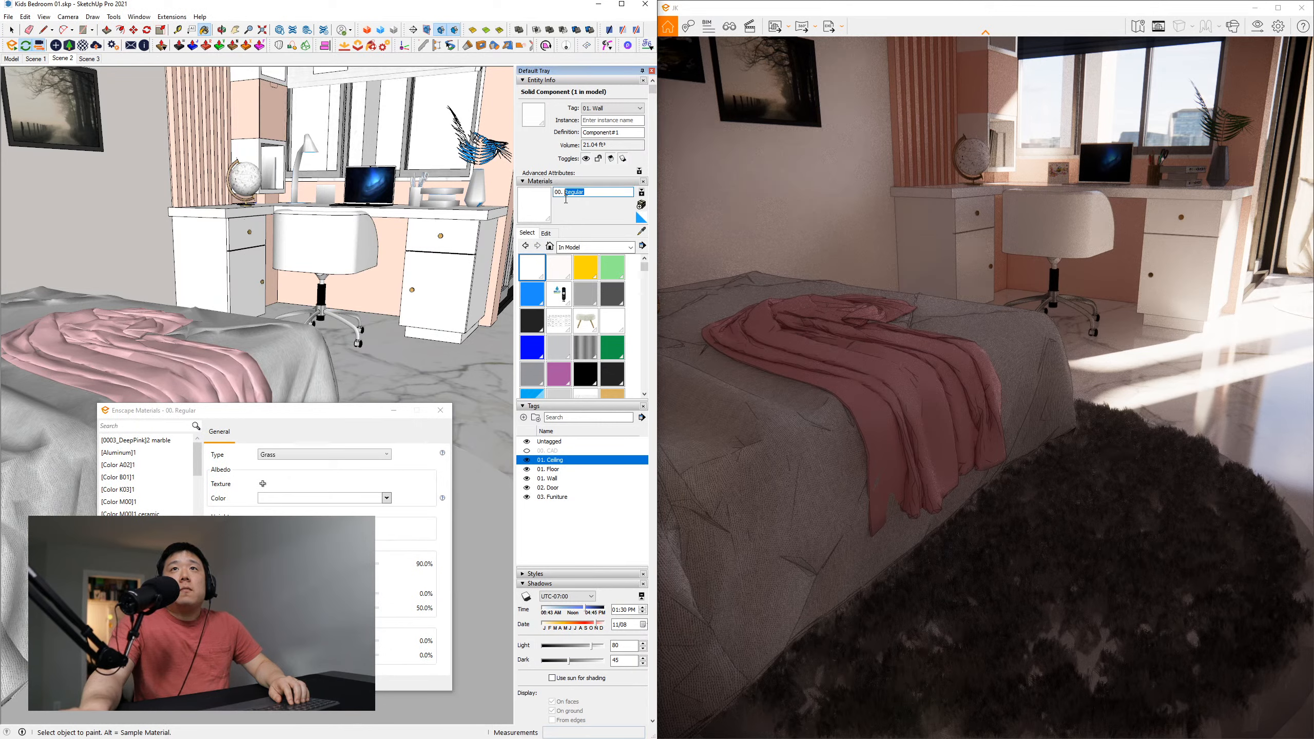
type("Carp")
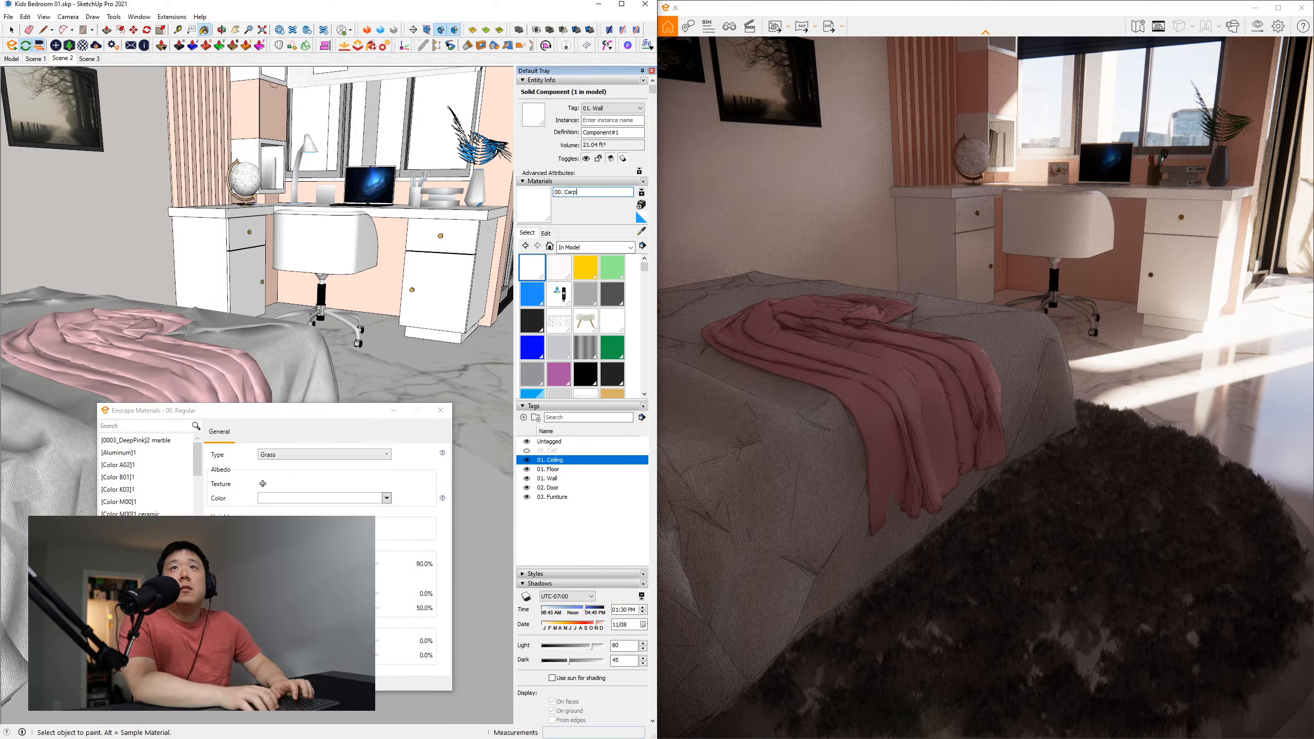
type("et 01")
key("Return")
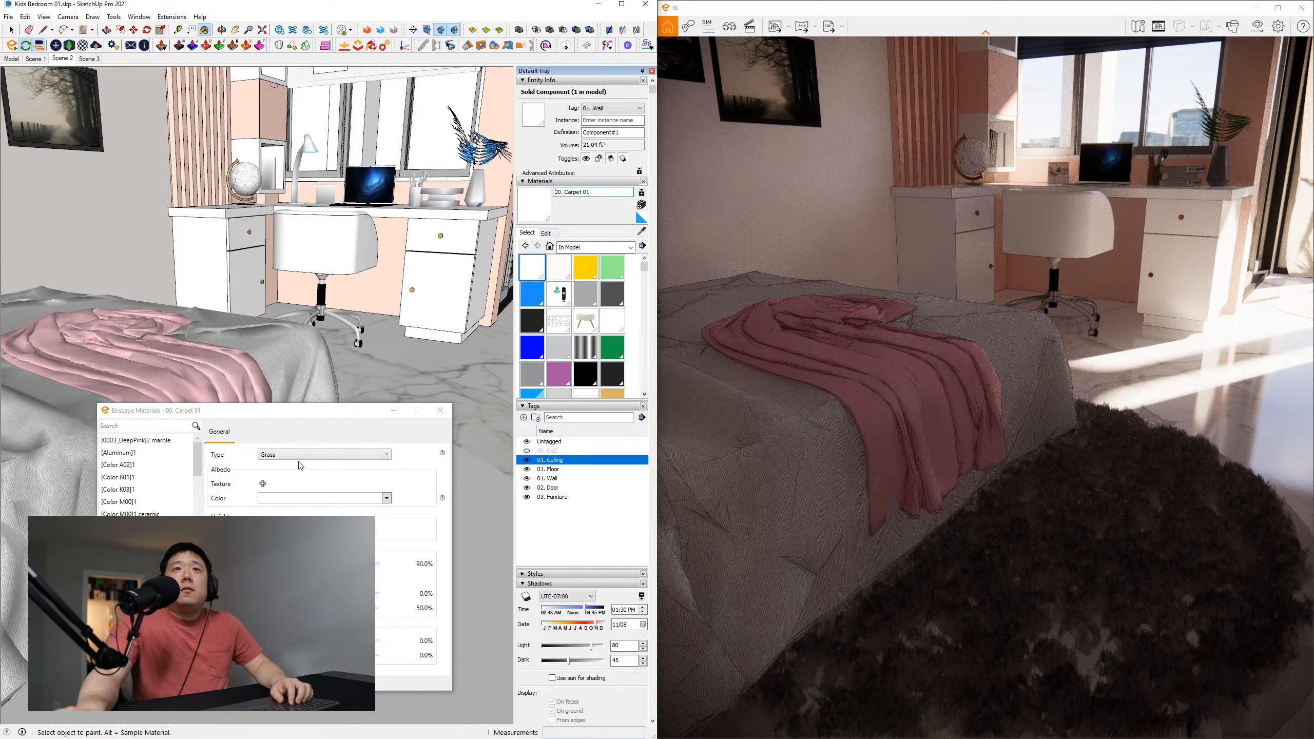
Move the Enscape material editor clear of the rug and set the 00. Carpet 01 material's type to Carpet
left_click_drag(340, 412, 374, 283)
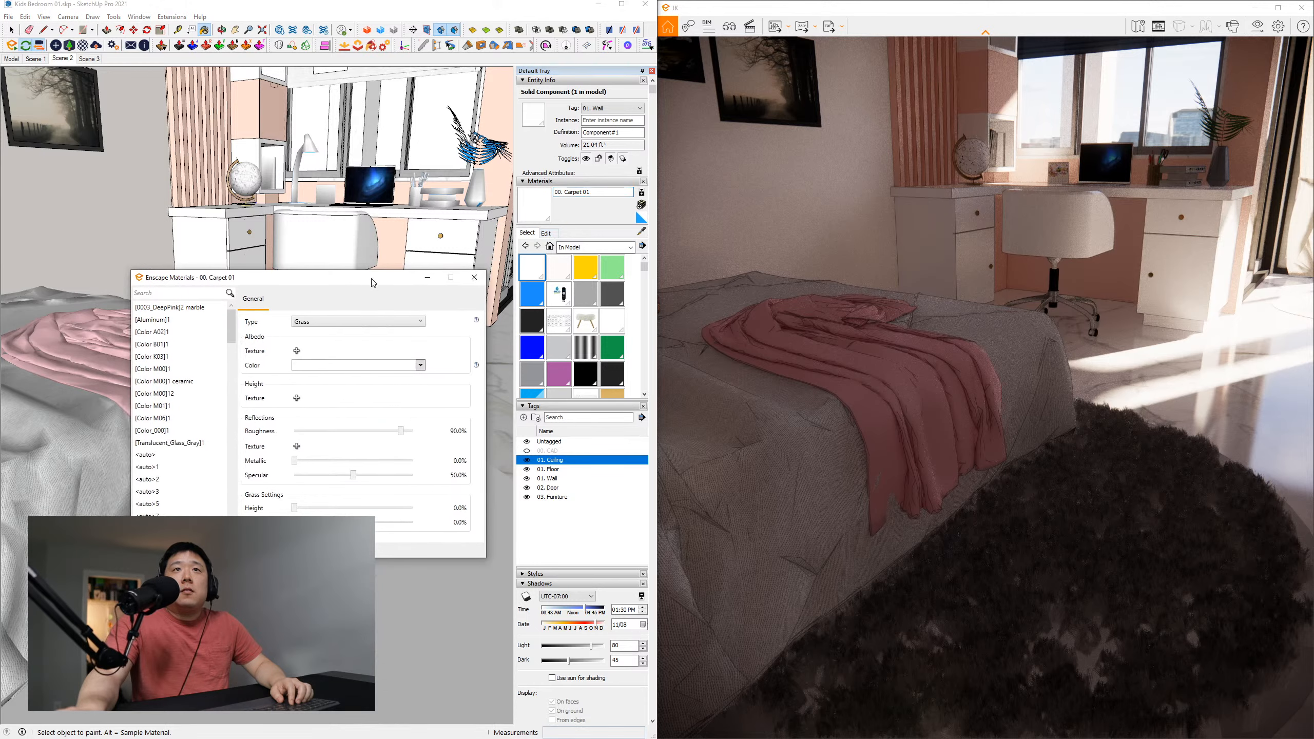
left_click(323, 323)
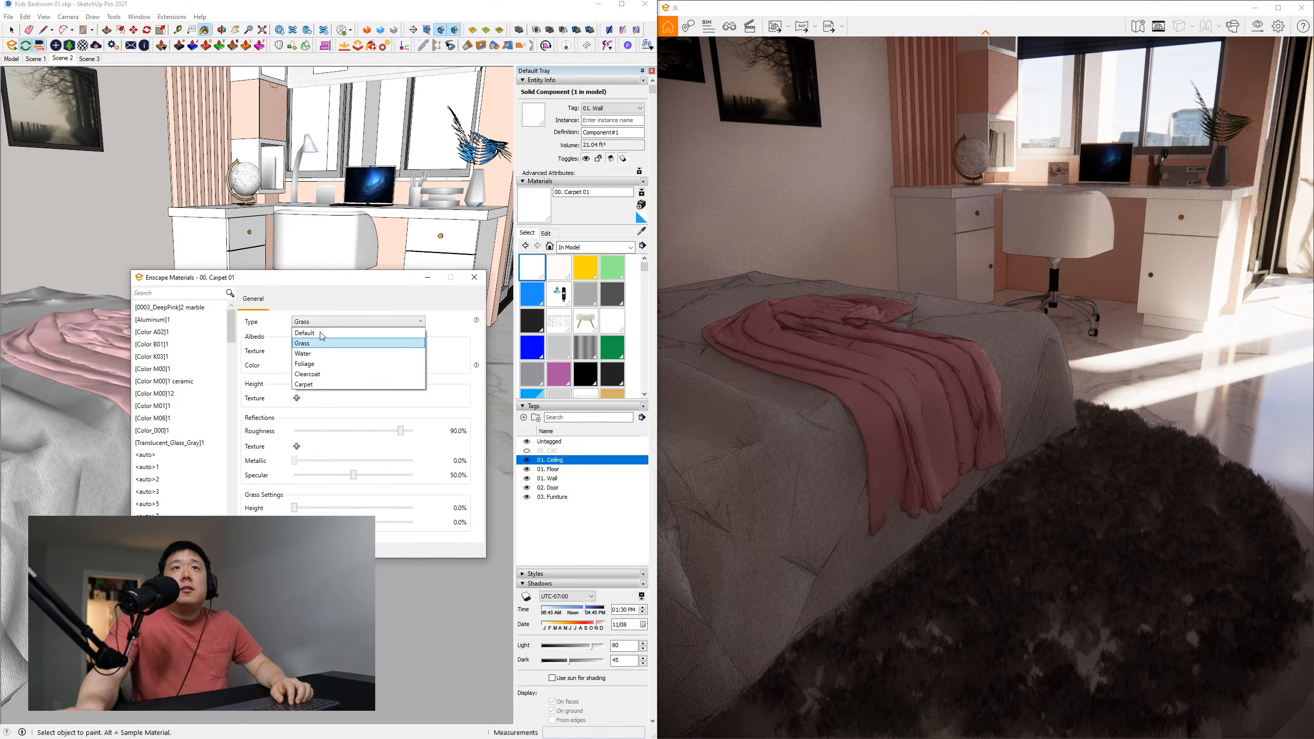
left_click(308, 386)
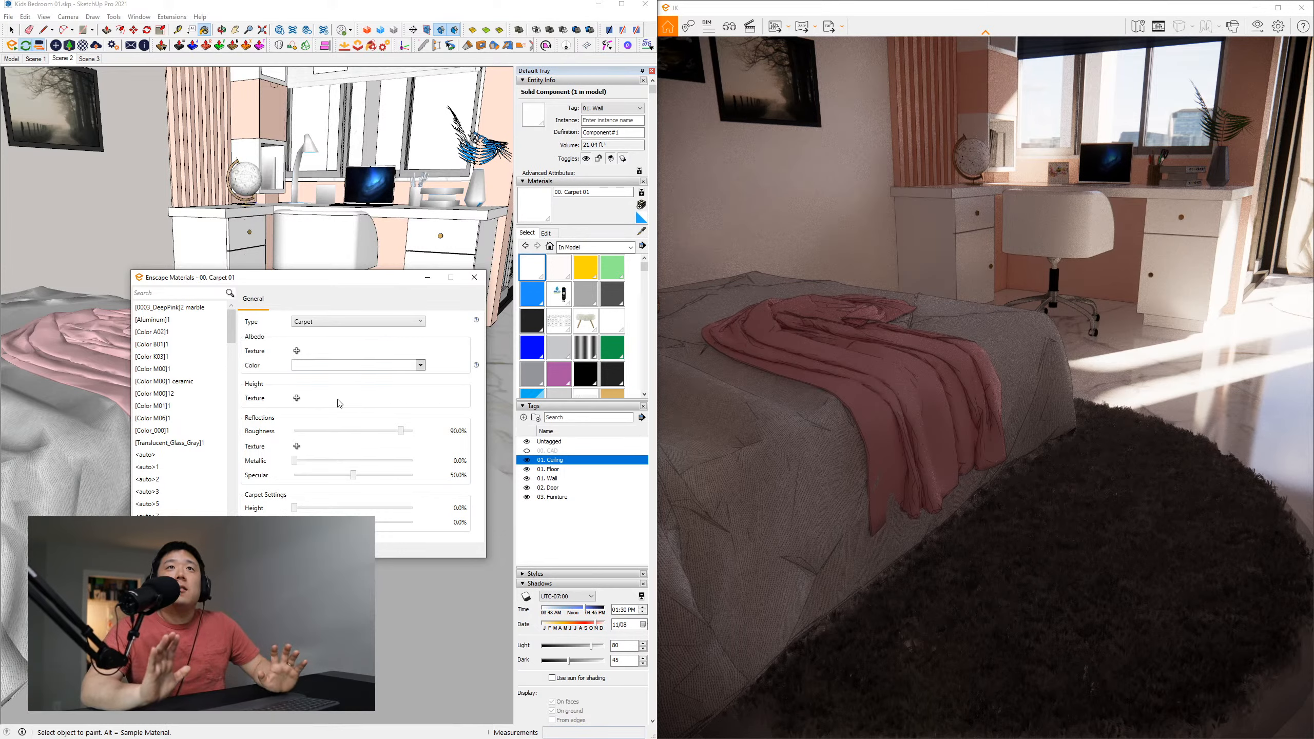
left_click(335, 322)
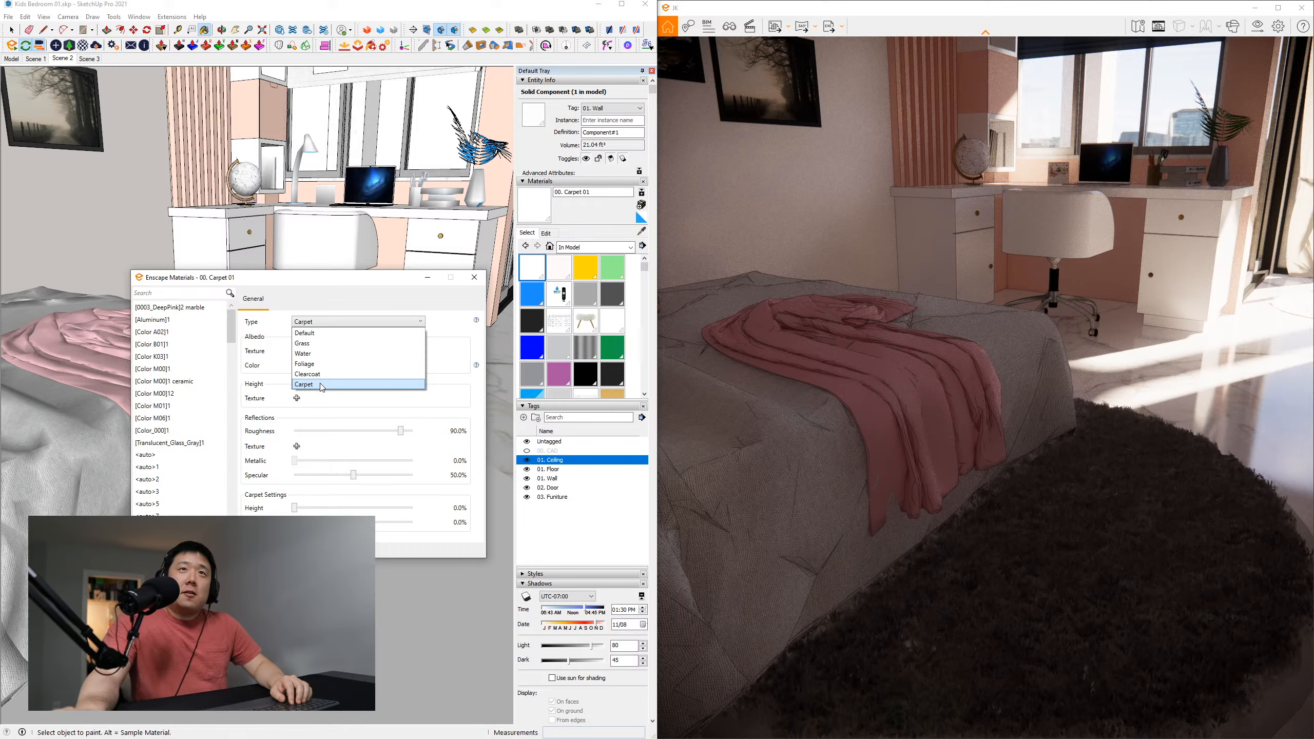
left_click(322, 385)
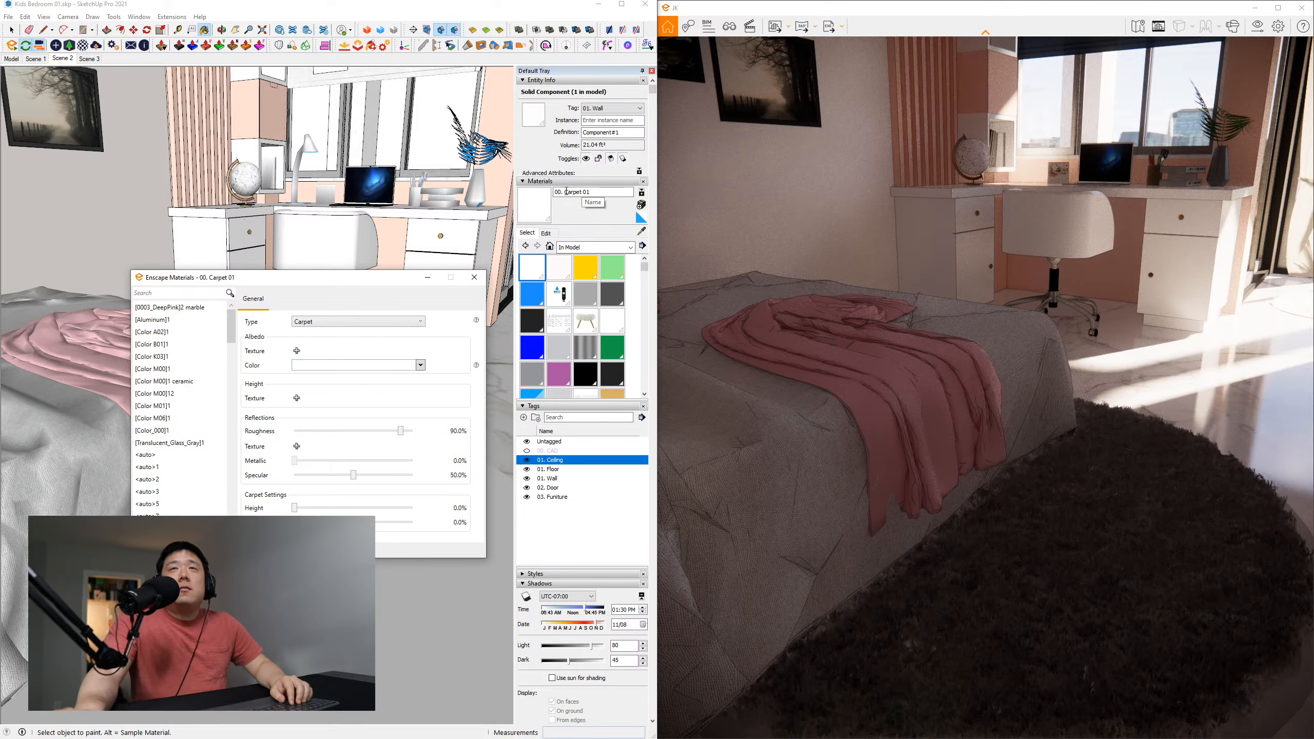
Review the available Enscape material types and the help description of each one for the rug material
left_click_drag(568, 192, 616, 194)
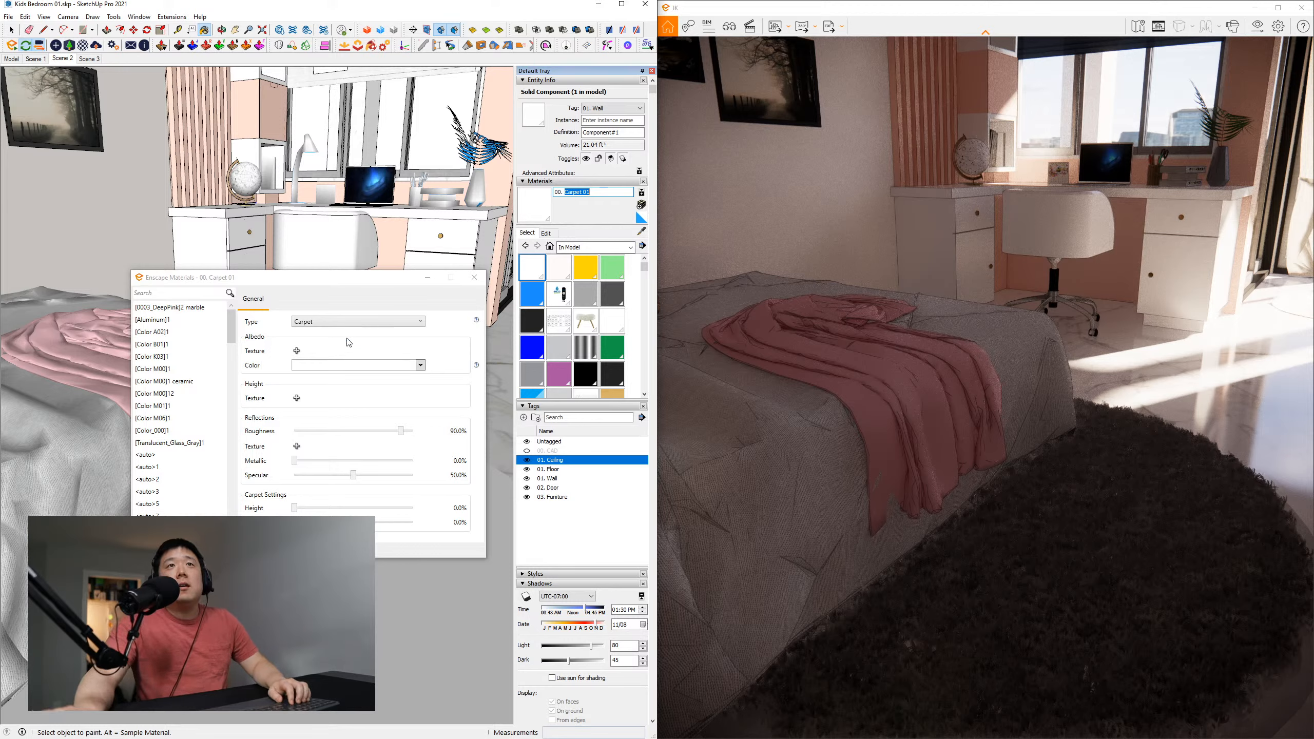
left_click(358, 323)
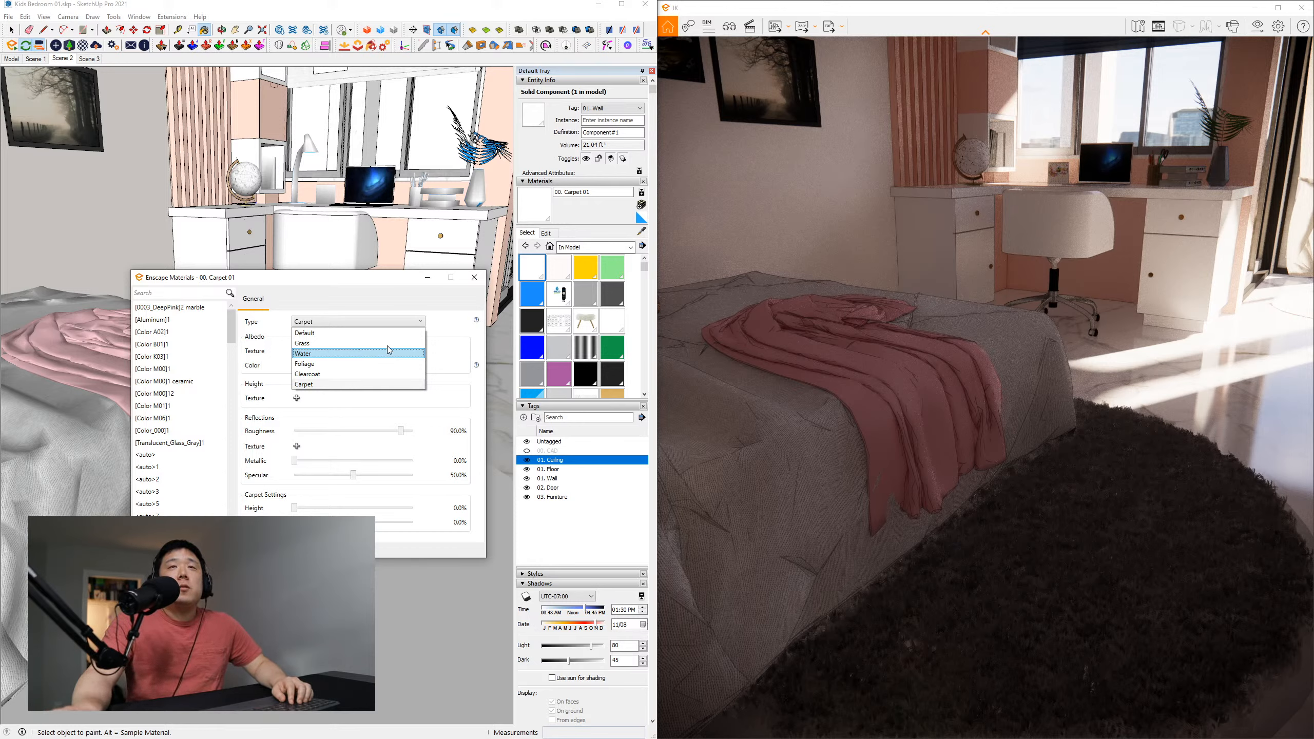
left_click(477, 321)
mouse_move(477, 321)
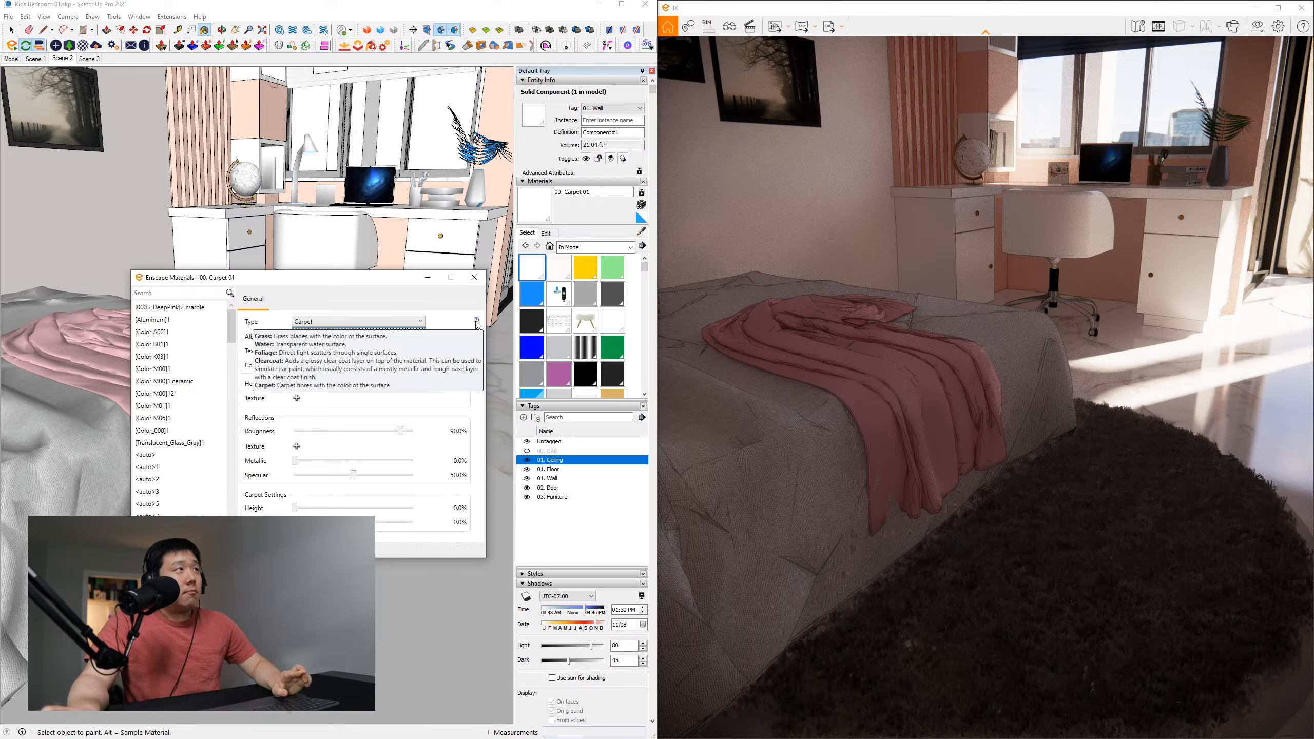
left_click(363, 321)
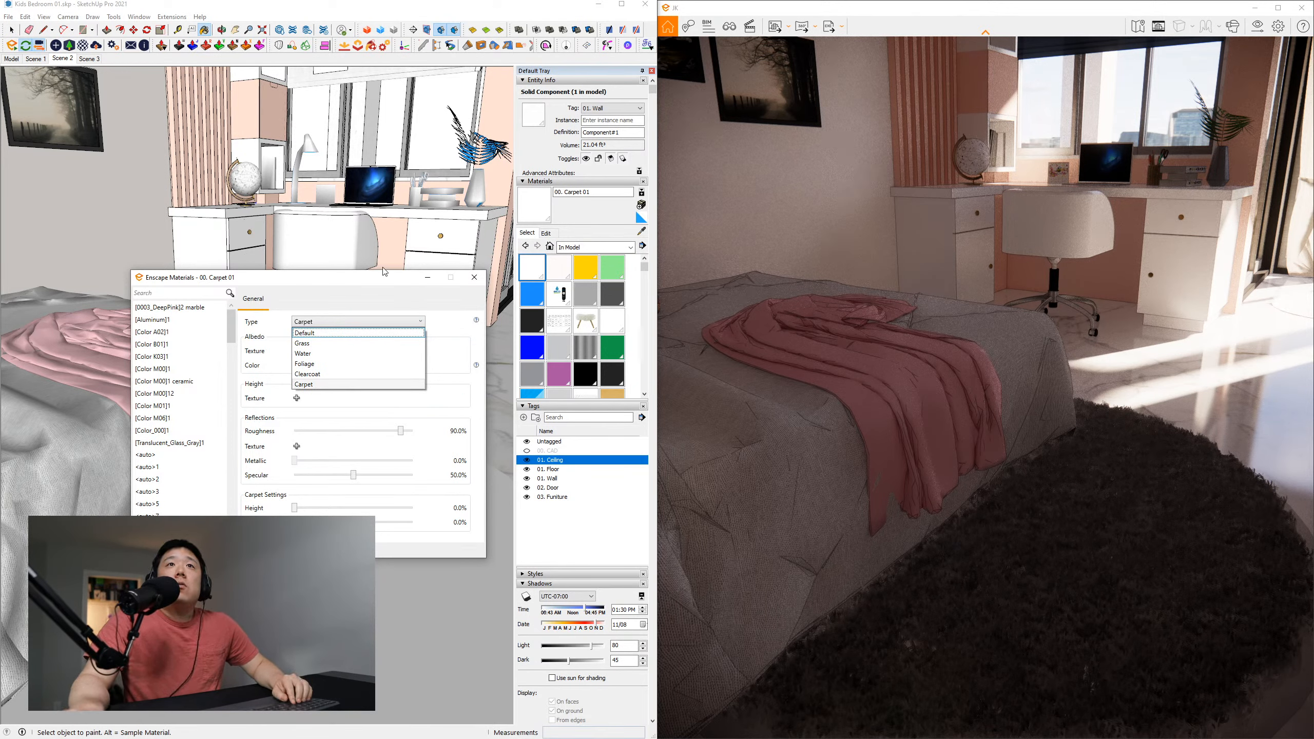
left_click(386, 313)
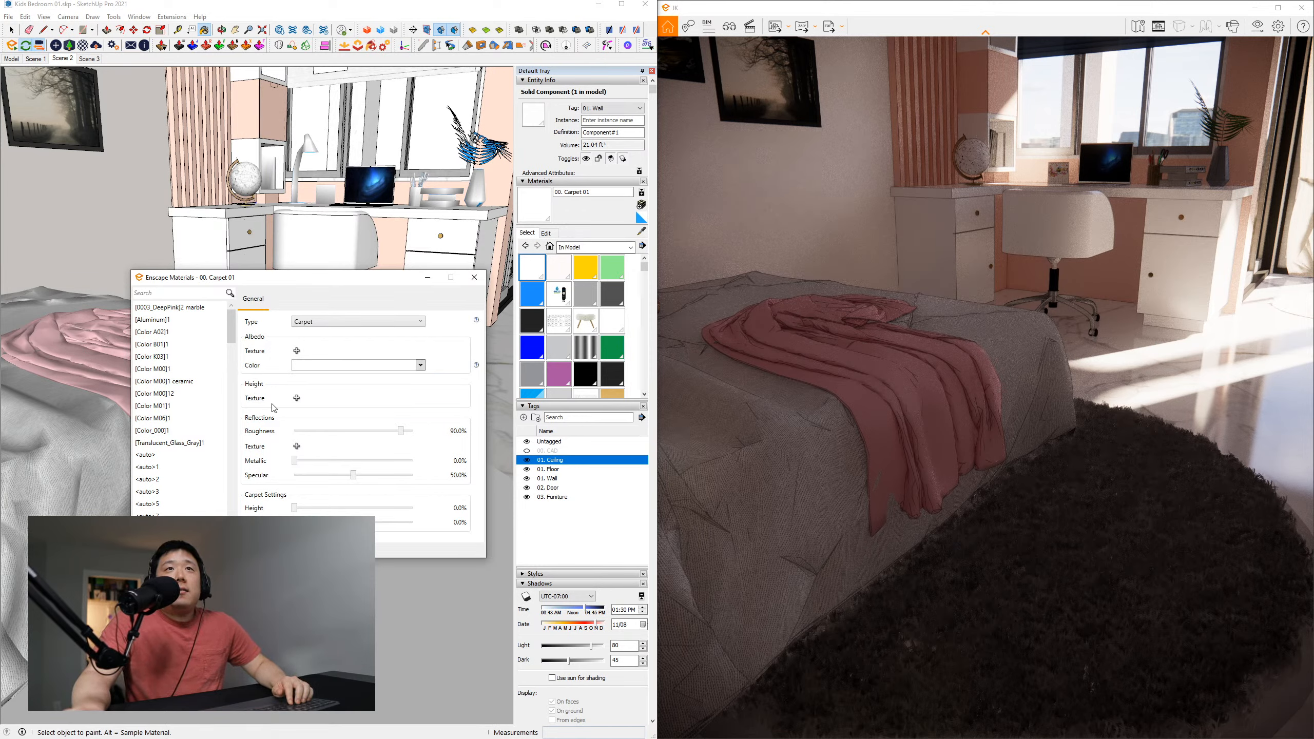
Set the carpet height of the 00. Carpet 01 material to 100% while viewing the rug's edge in the render
left_click(296, 397)
key("Escape")
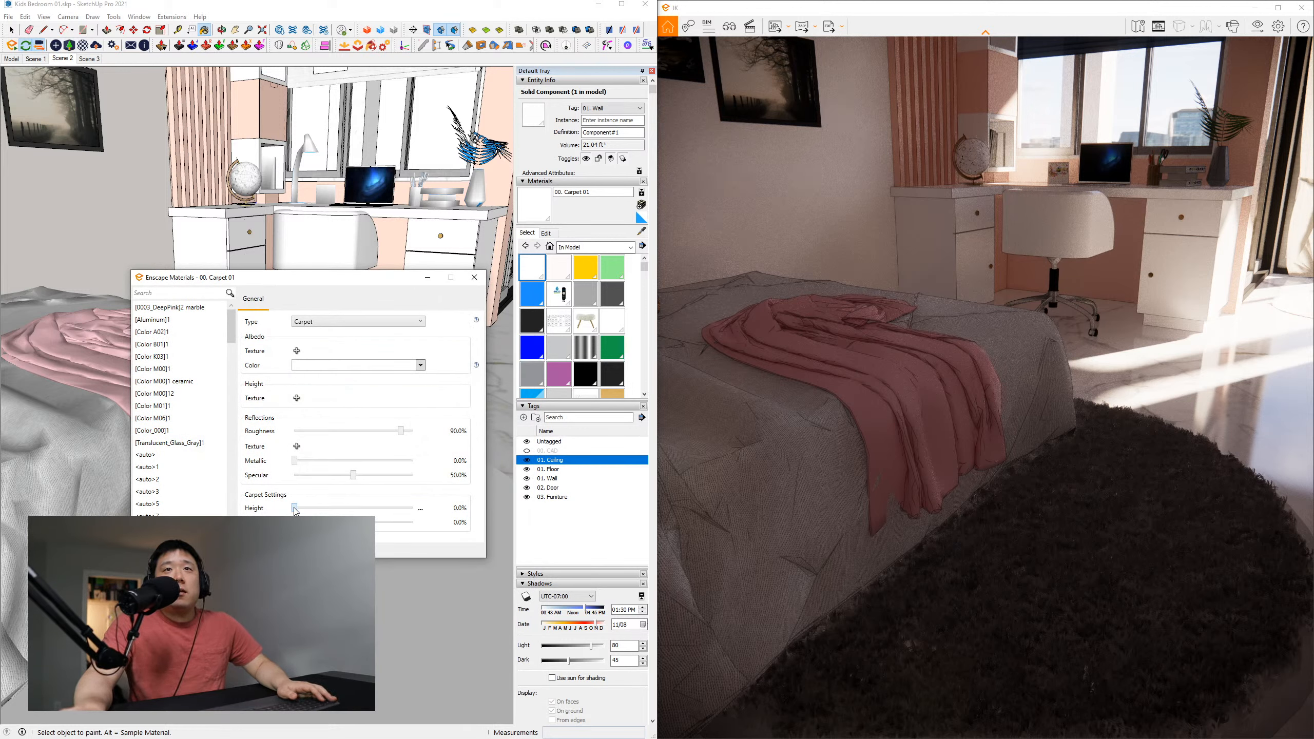
mouse_move(294, 509)
left_mouse_down()
mouse_move(443, 505)
mouse_move(294, 510)
left_mouse_up()
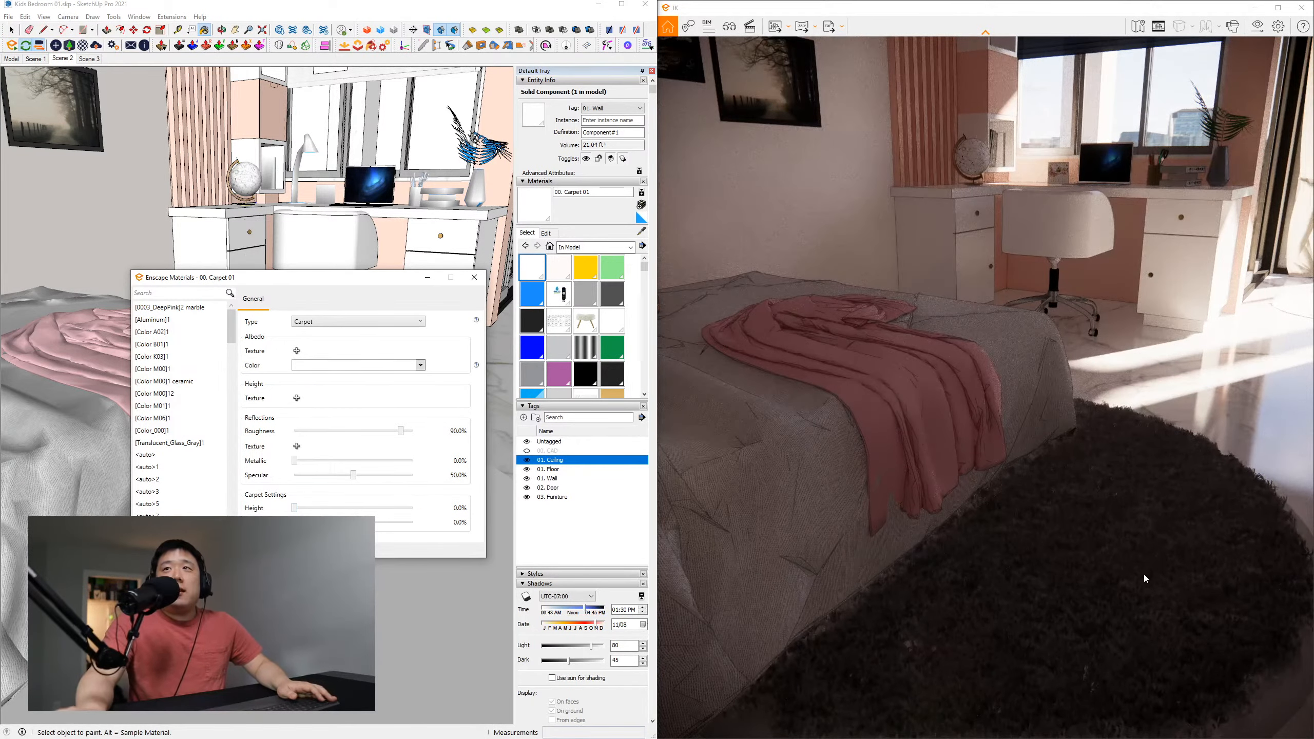
right_click_drag(1027, 566, 1000, 558)
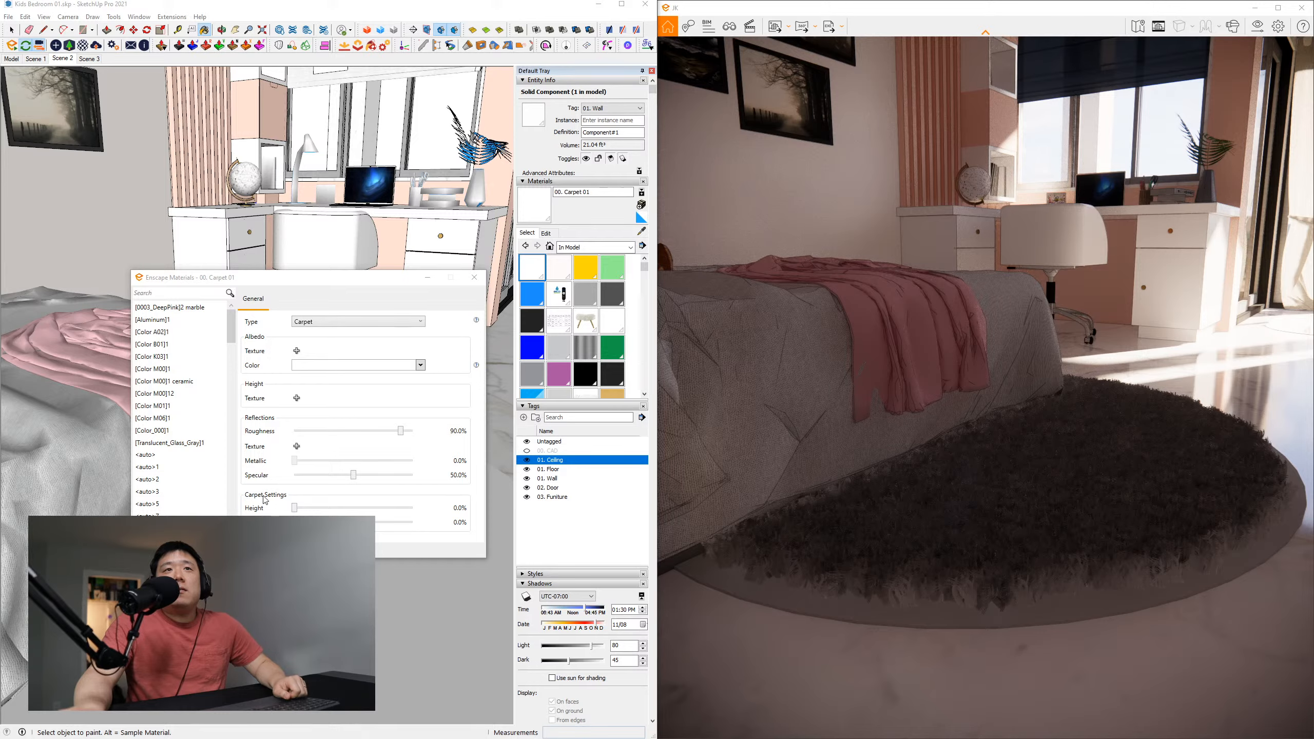
left_click_drag(293, 508, 417, 508)
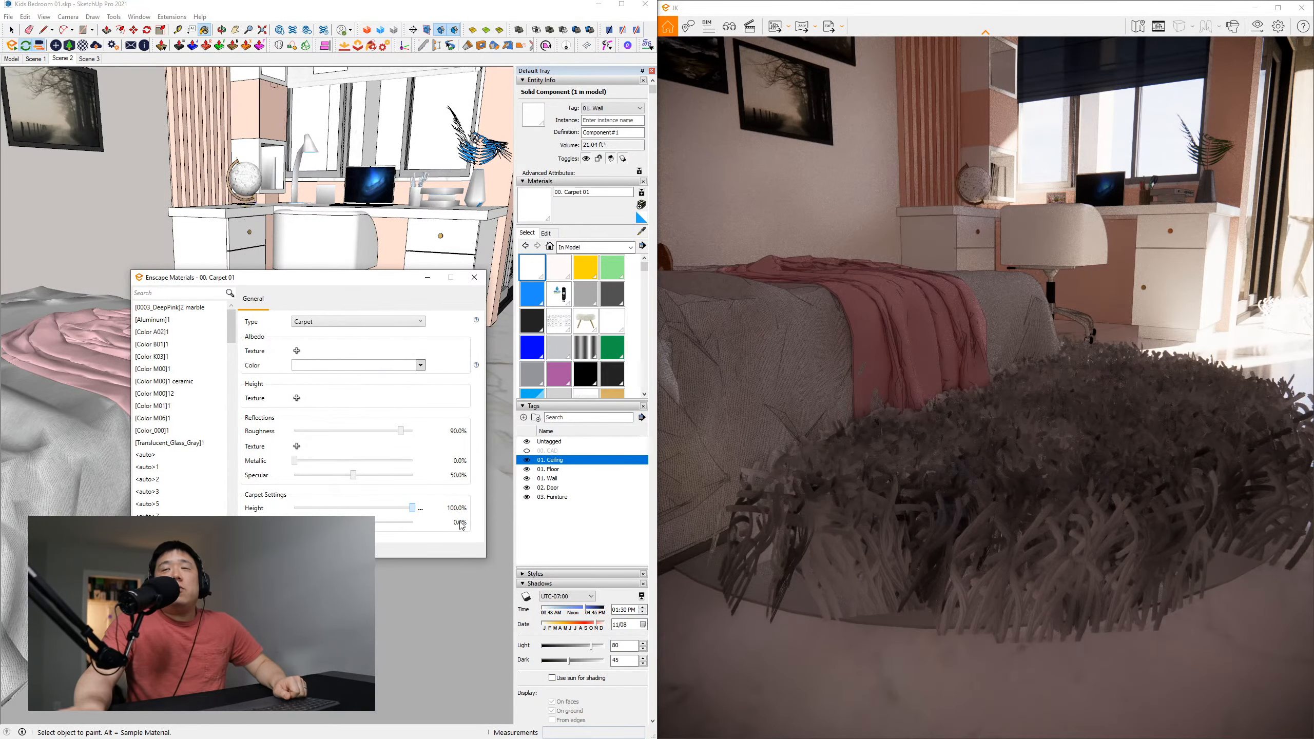
Reduce the carpet height of the 00. Carpet 01 material to 0%, set its type to Default, and close the Enscape material editor
left_click_drag(444, 518, 407, 520)
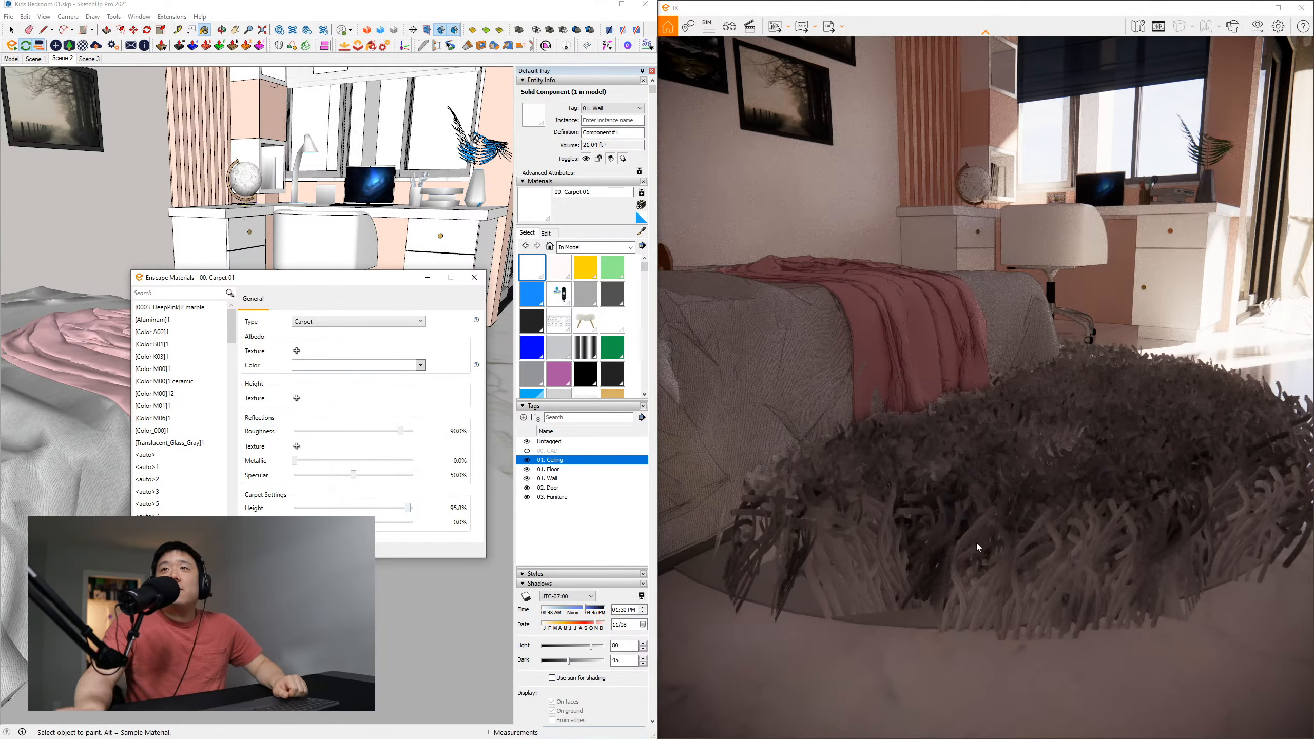
left_click_drag(380, 515, 293, 512)
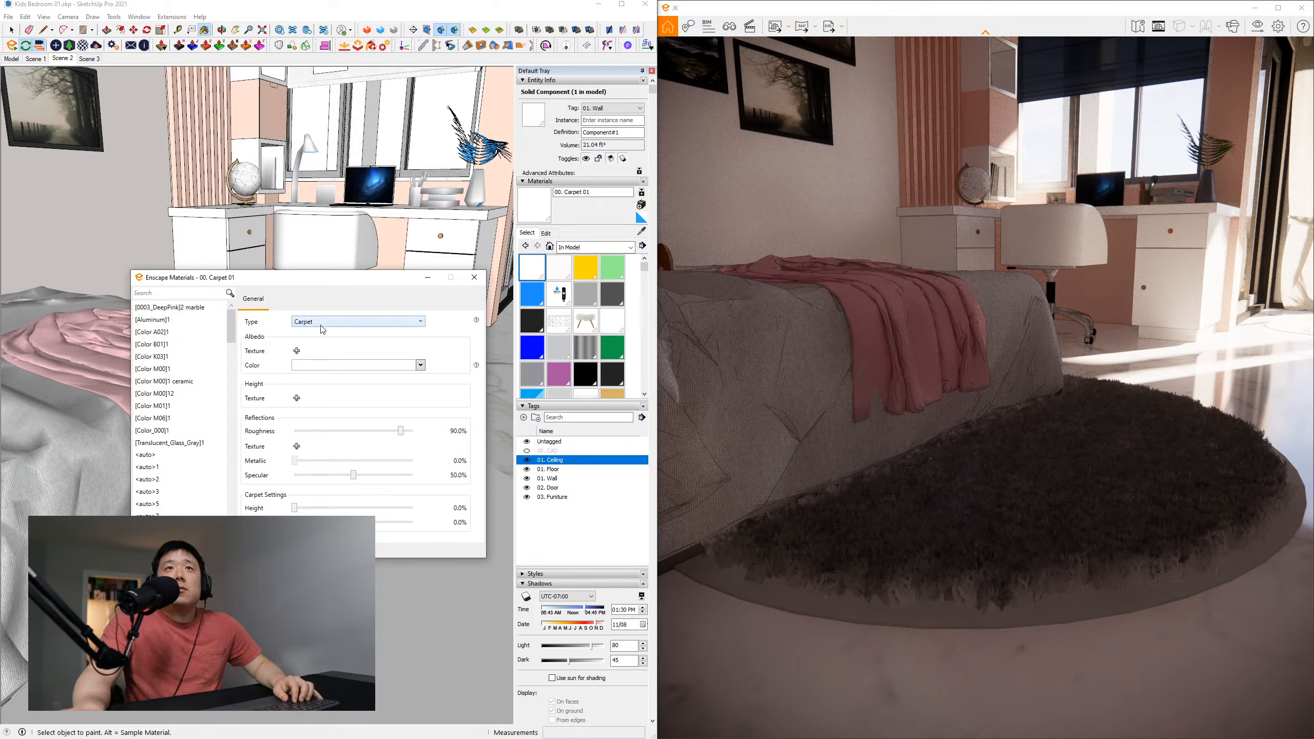
left_click(564, 192)
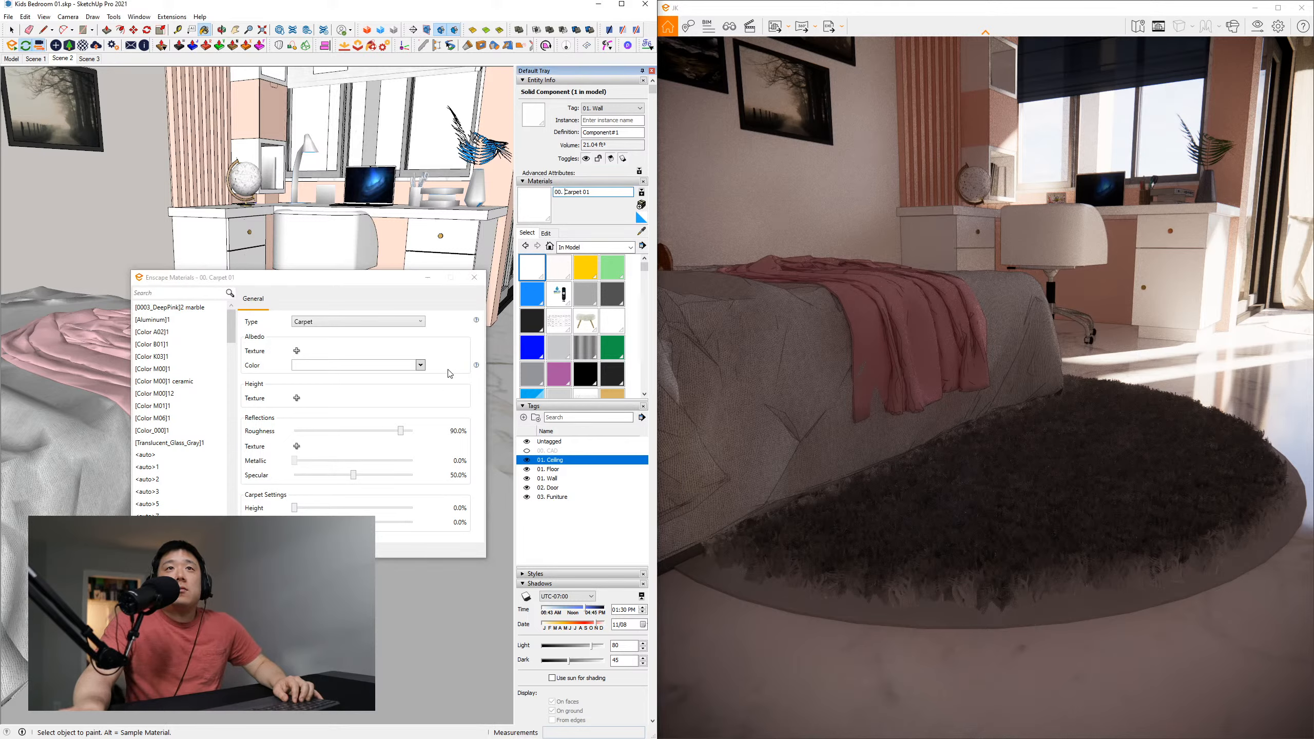
left_click(389, 323)
left_click(365, 333)
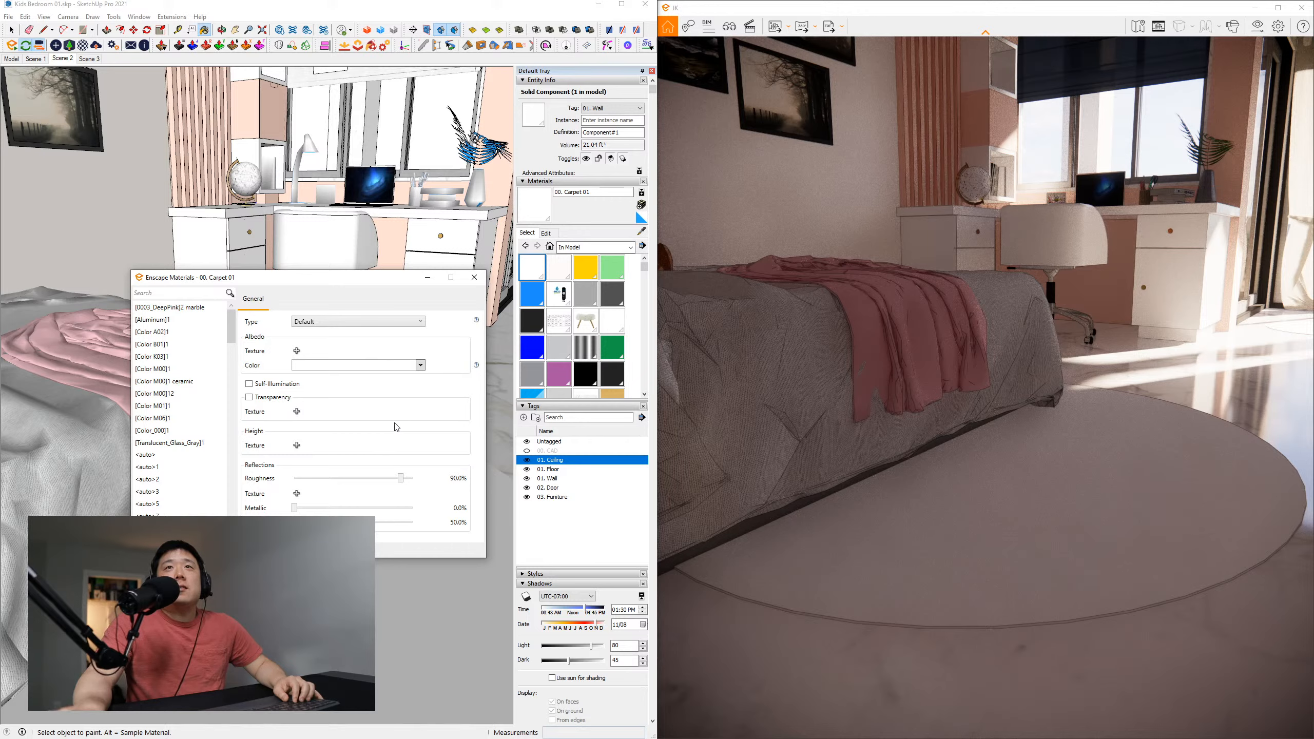
left_click(475, 279)
Load carpet (4).jpg from the Carpet, Rug, Fabric materials folder as the texture image of 00. Carpet 01
left_click(547, 234)
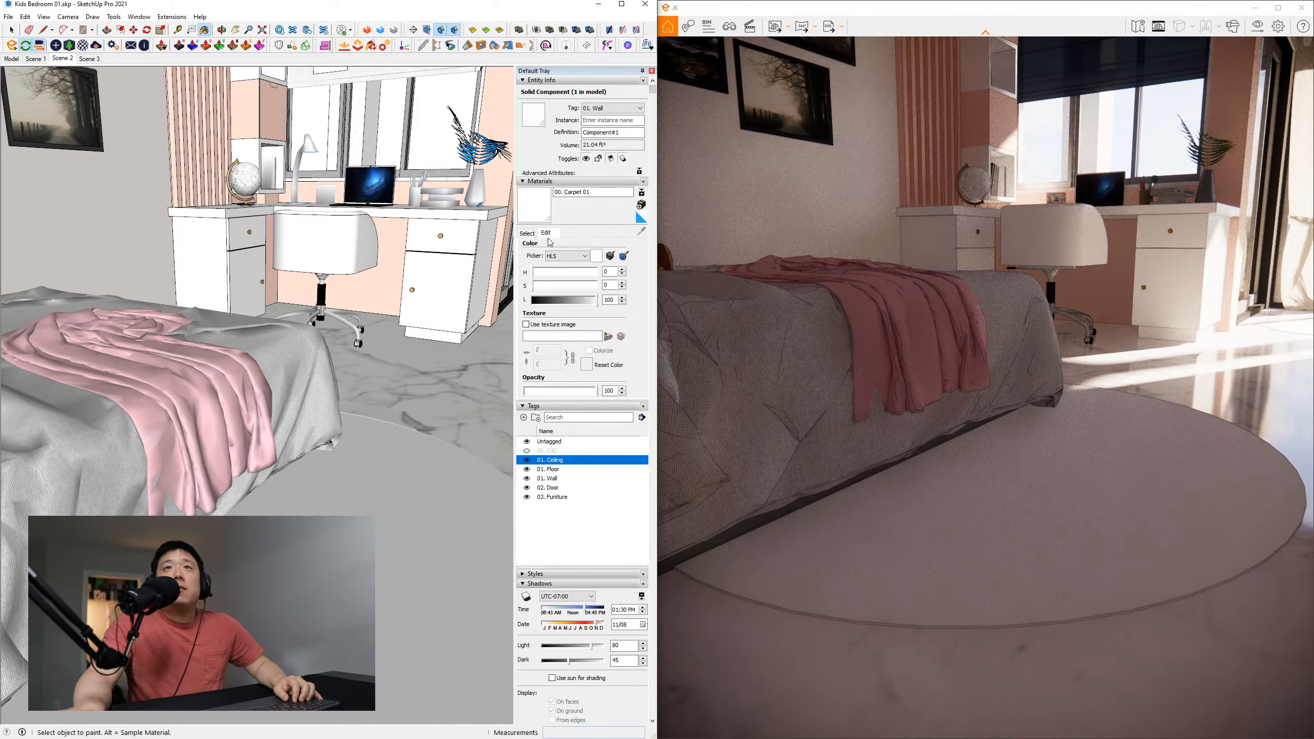
left_click(608, 337)
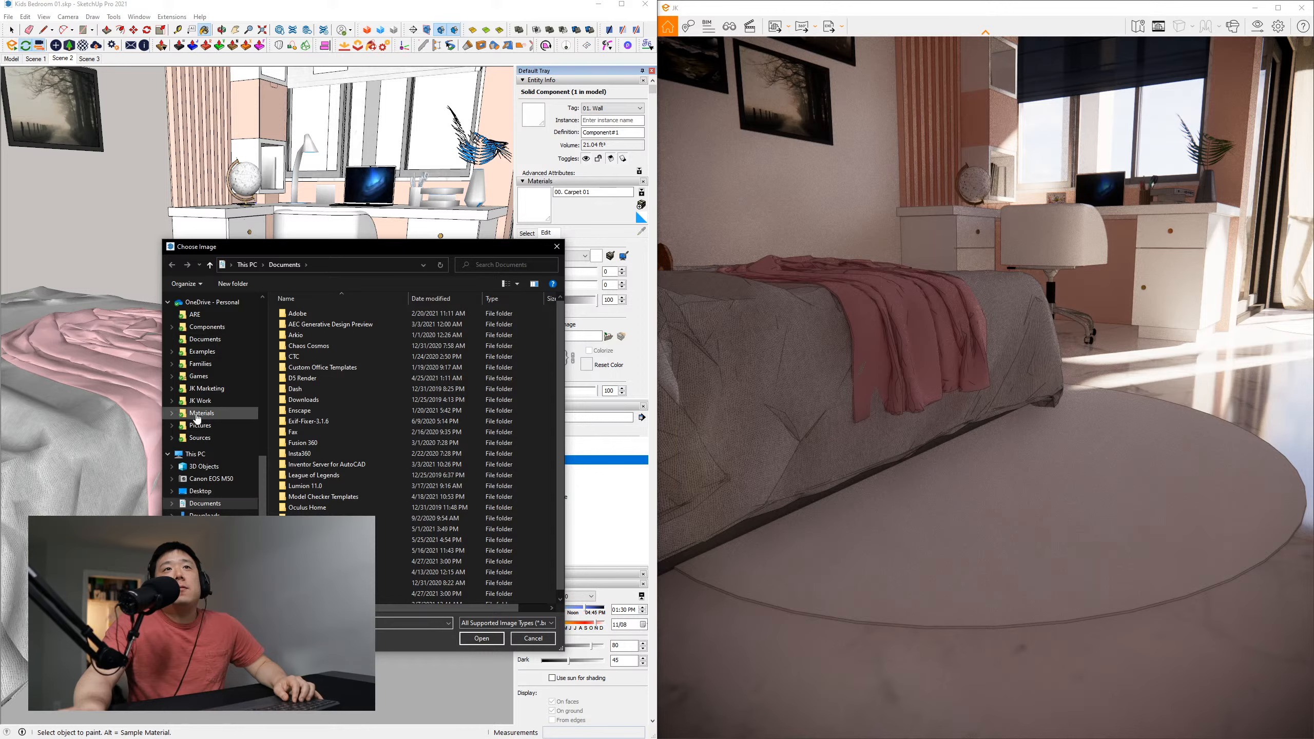
left_click(202, 413)
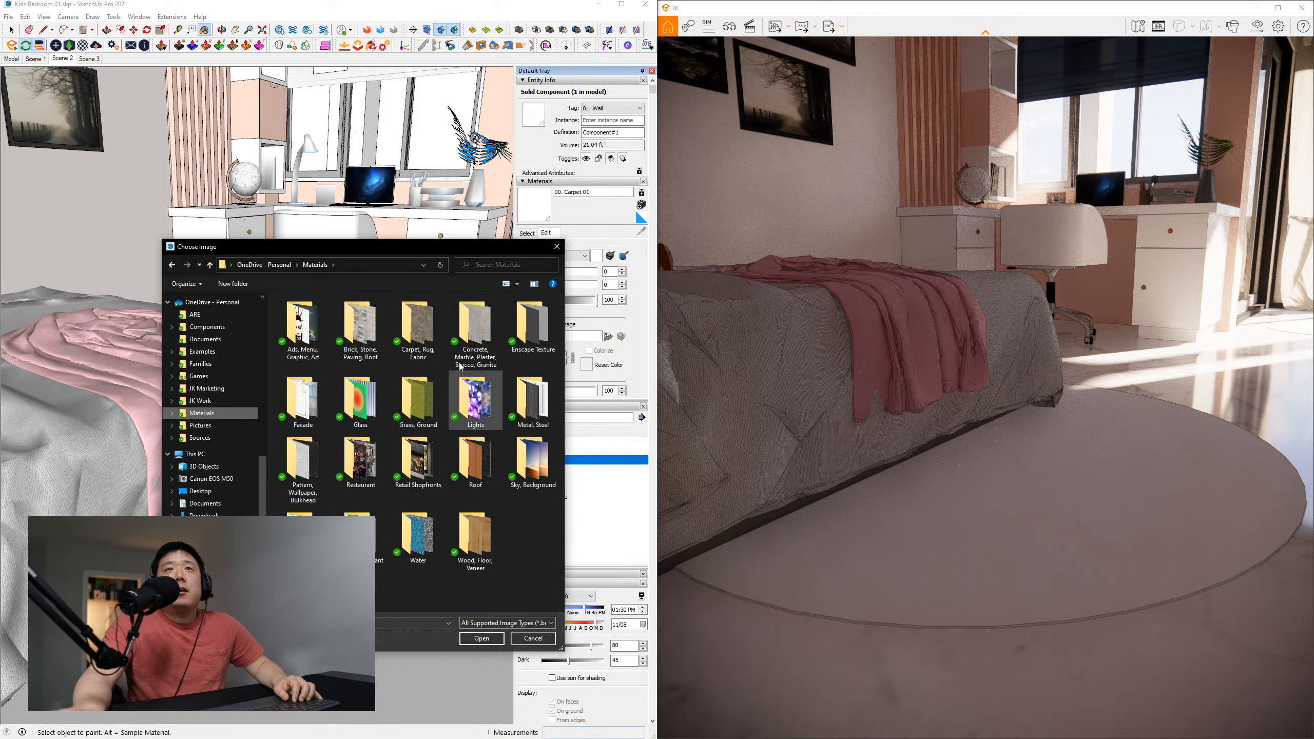
double_click(418, 325)
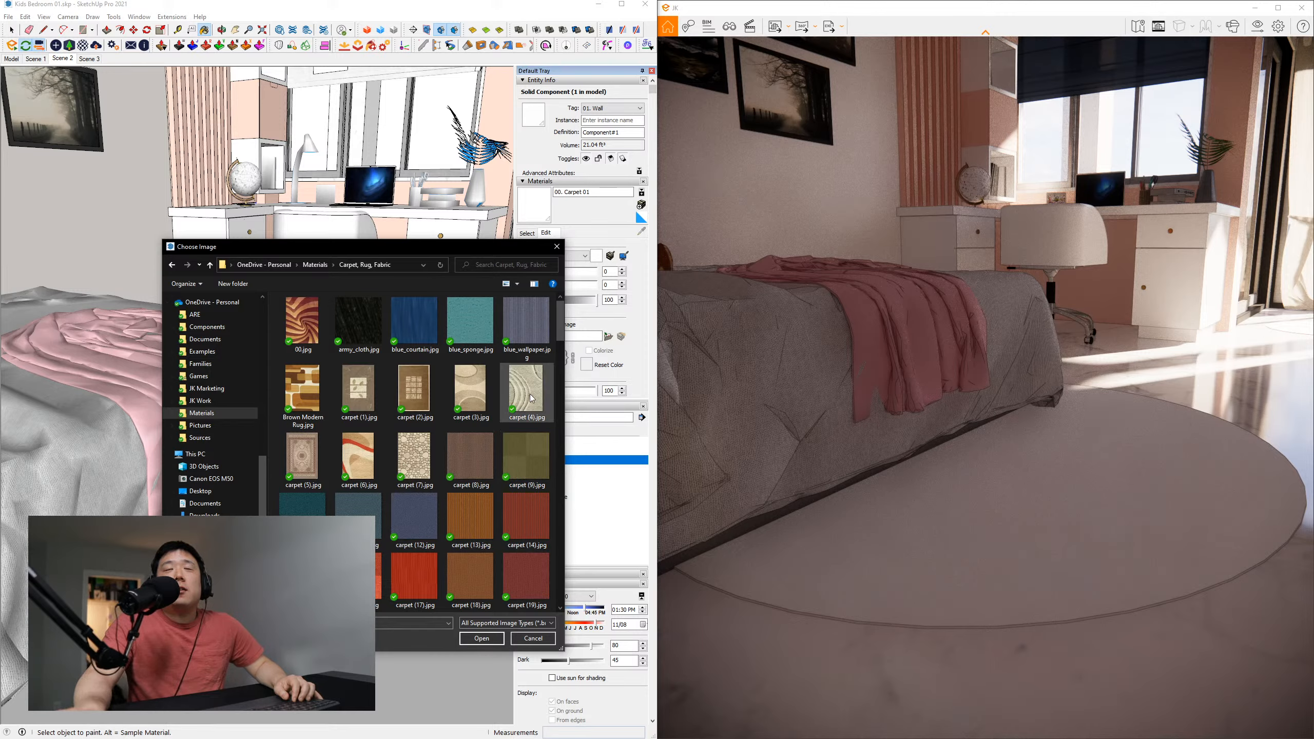
left_click(481, 638)
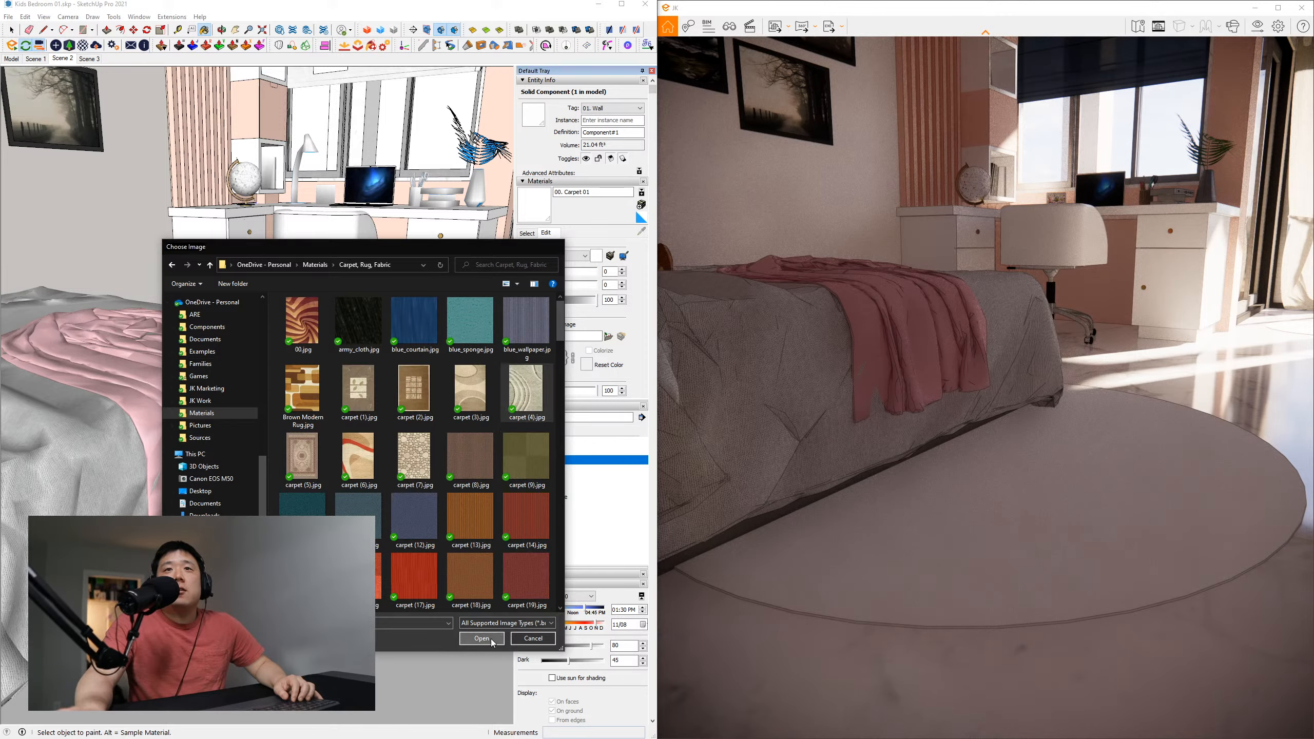
Sample the round rug's material and set its texture width to 5'
mouse_move(412, 546)
middle_mouse_down()
mouse_move(393, 579)
mouse_move(378, 475)
mouse_move(397, 426)
mouse_move(331, 443)
mouse_move(361, 425)
middle_mouse_up()
scroll(393, 430, "up", 1)
left_click(360, 426, "alt")
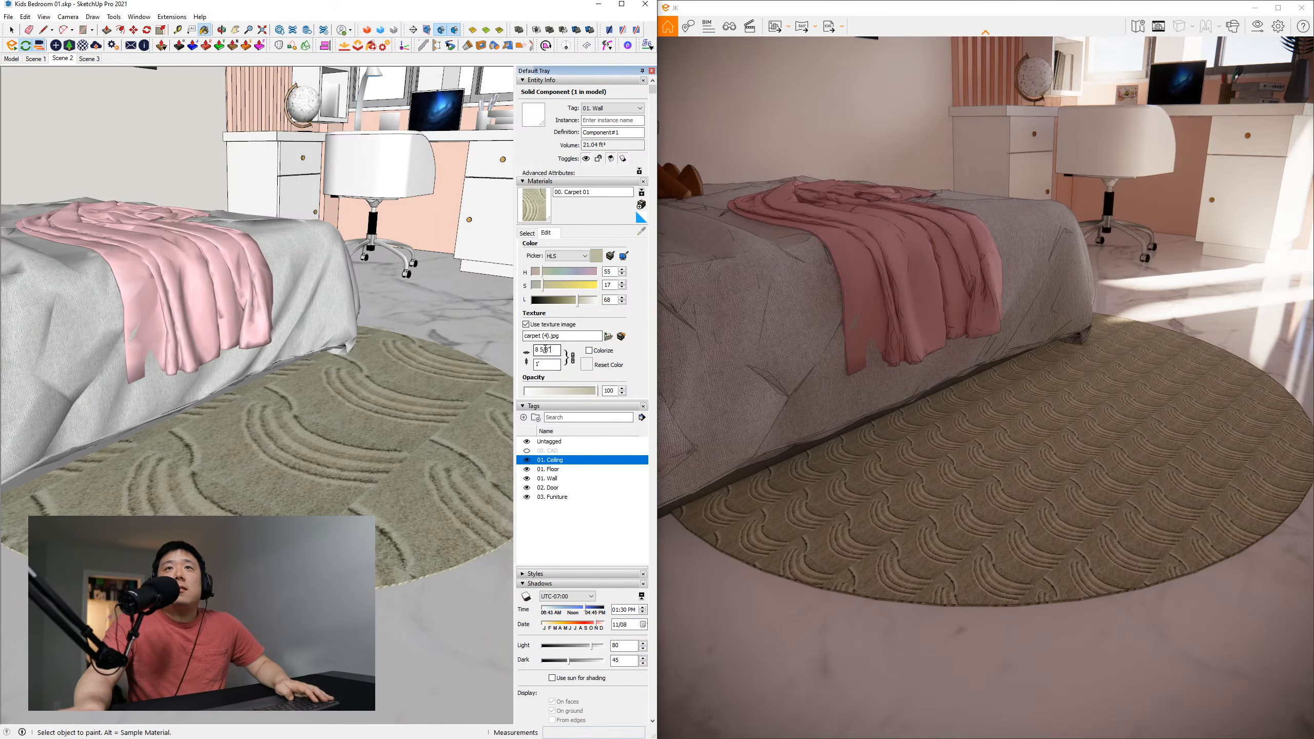
left_click_drag(558, 351, 530, 350)
type("5'")
key("Return")
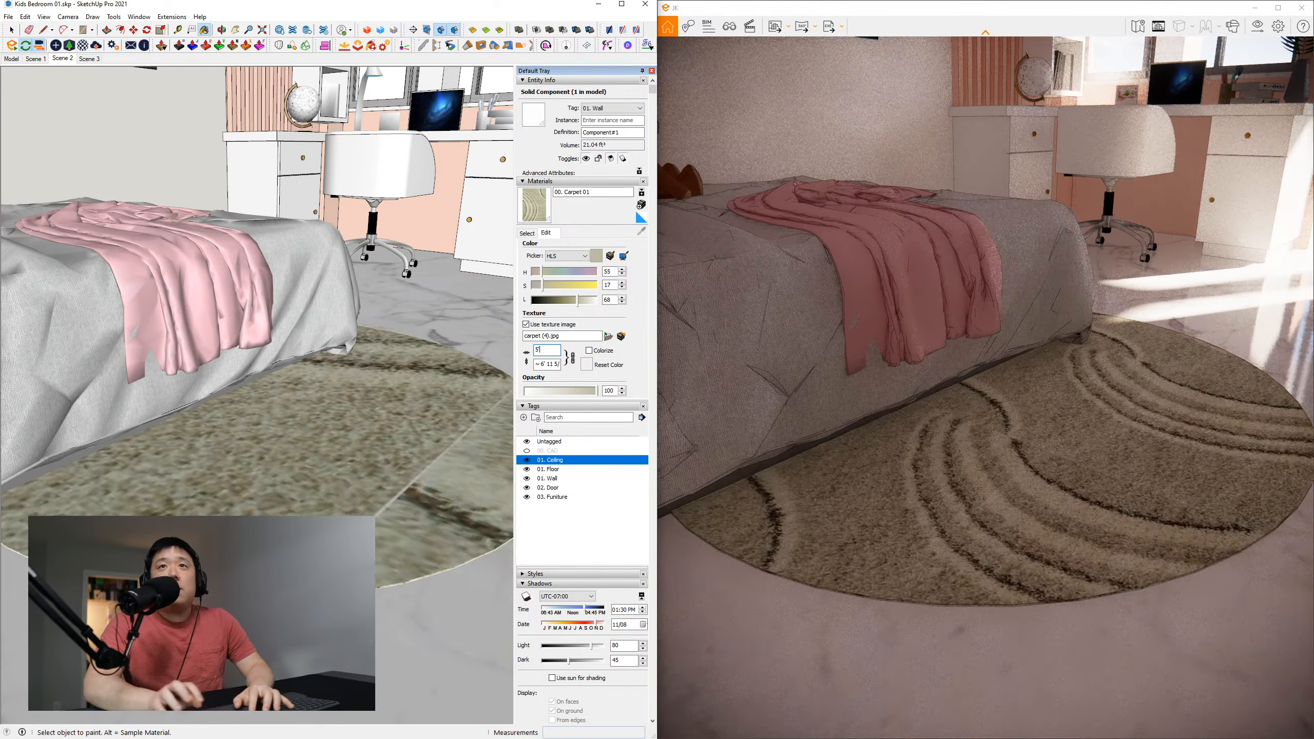
Open the round rug beside the bed for editing and shift the position of the carpet texture on its top face
middle_click_drag(243, 518, 310, 491)
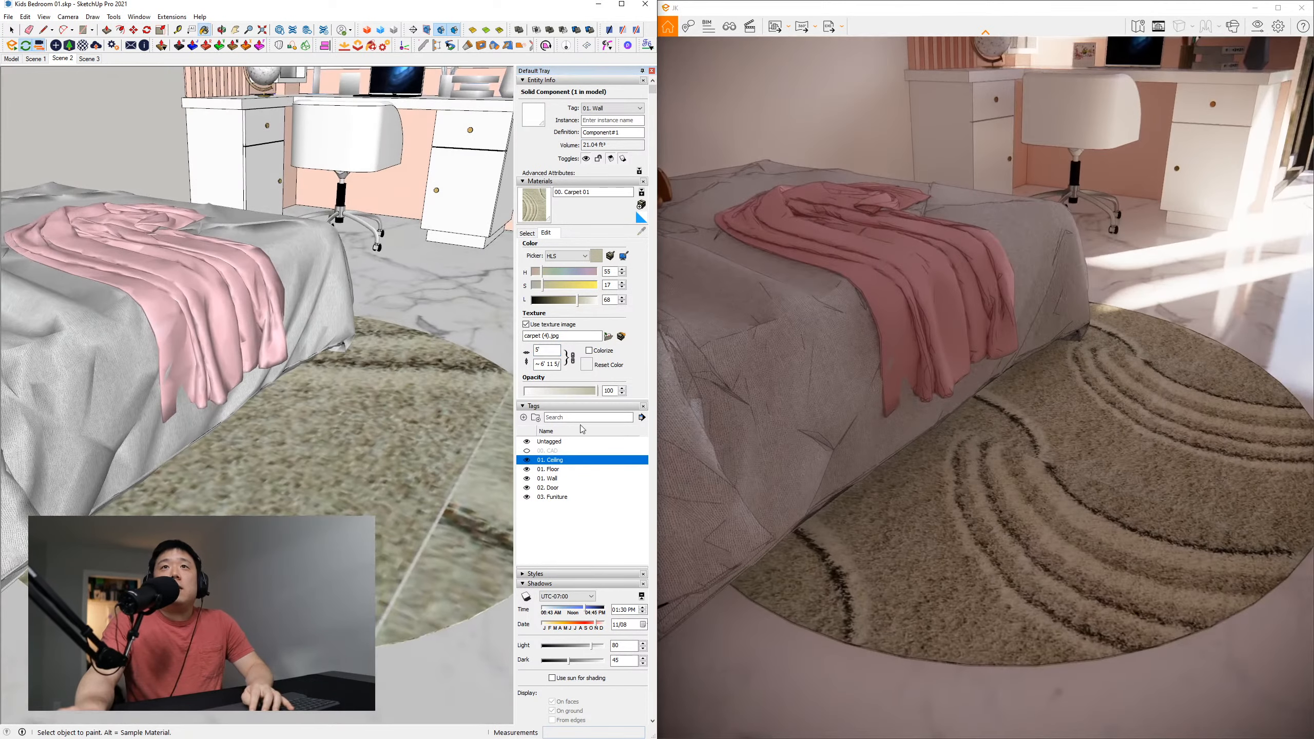
key("alt")
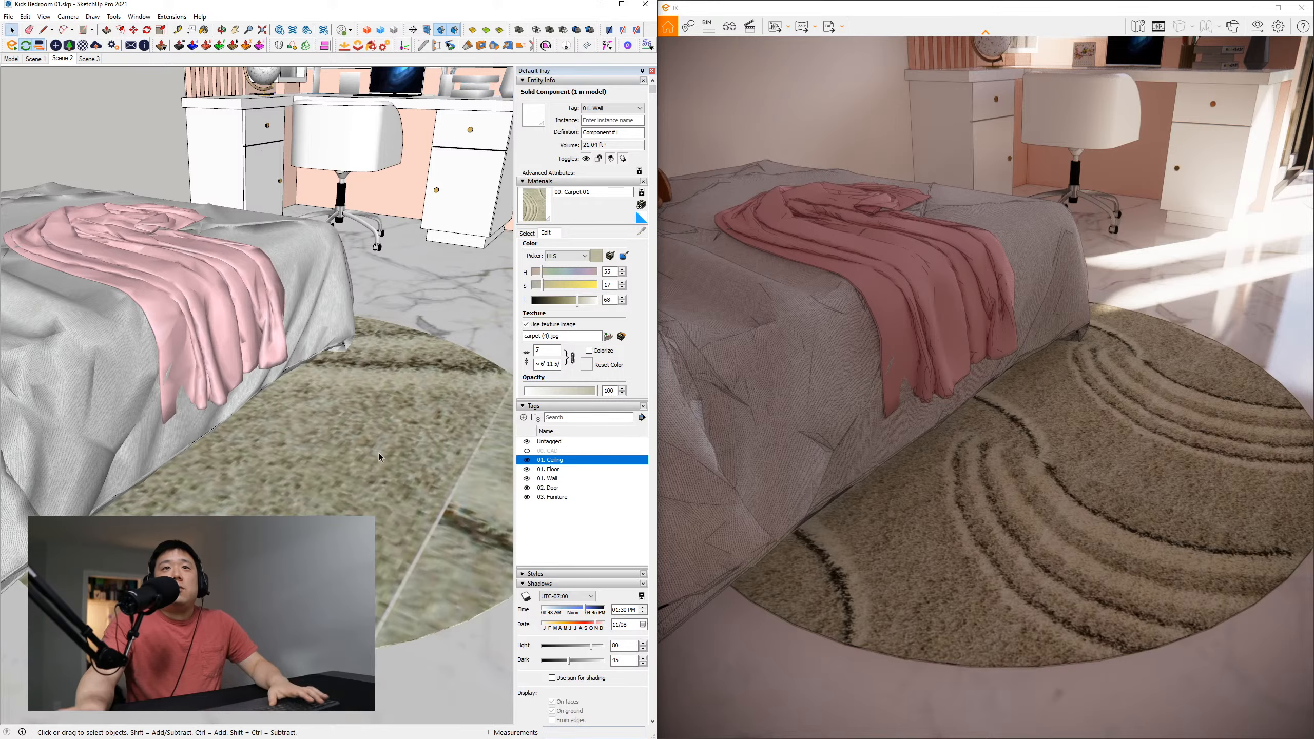
middle_click_drag(401, 440, 388, 439)
key("space")
double_click(414, 472)
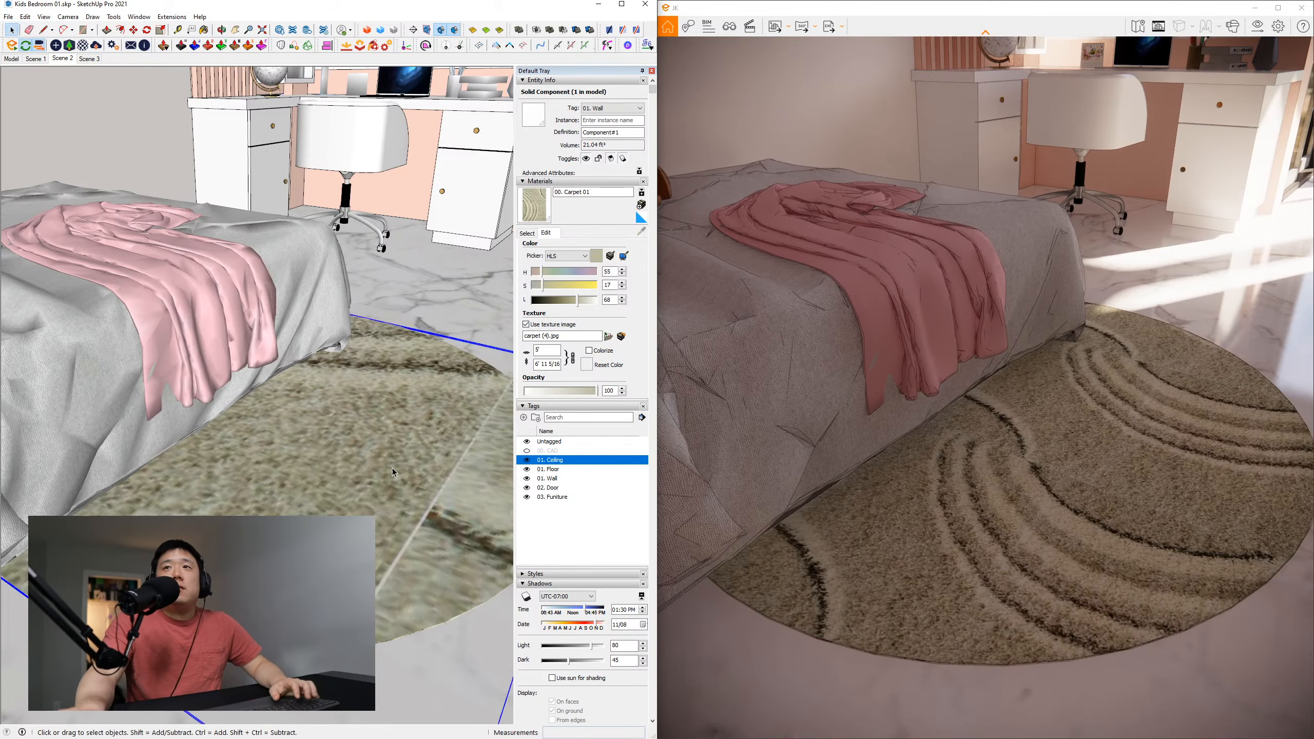
right_click(416, 474)
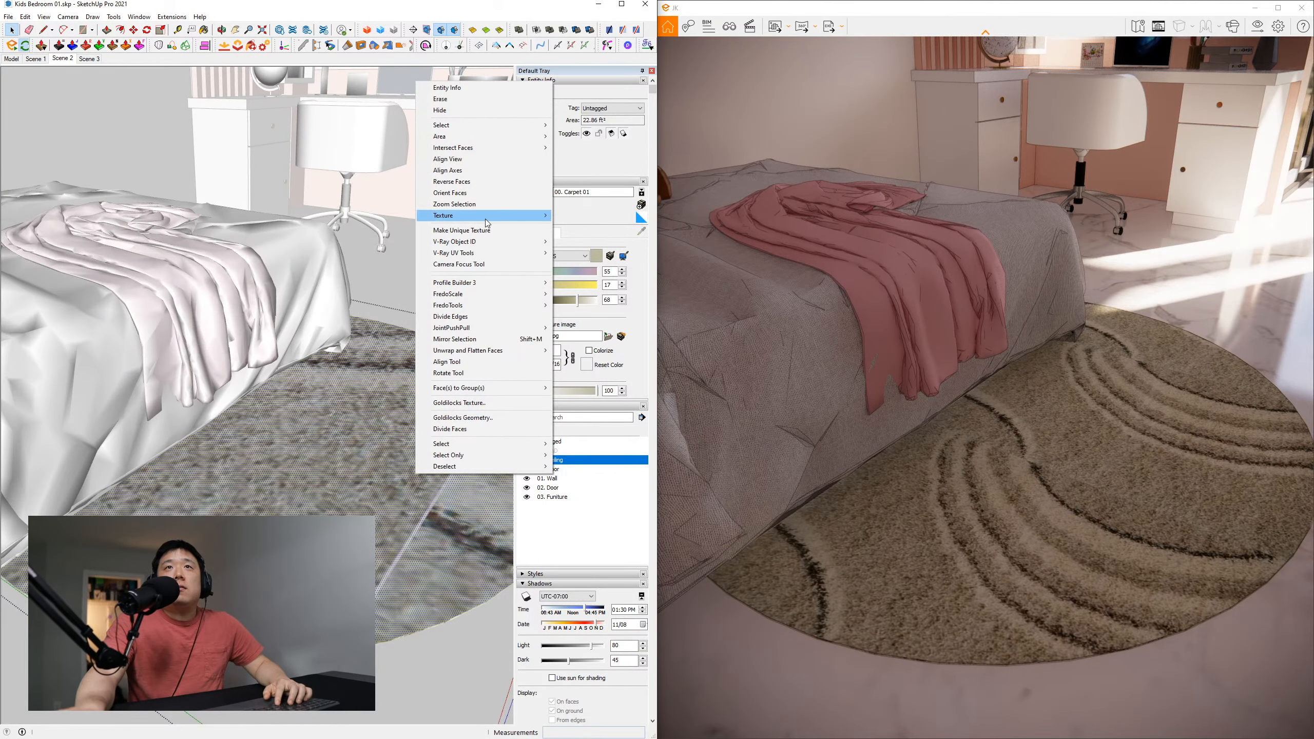
mouse_move(456, 215)
left_click(570, 215)
scroll(337, 462, "down", 5)
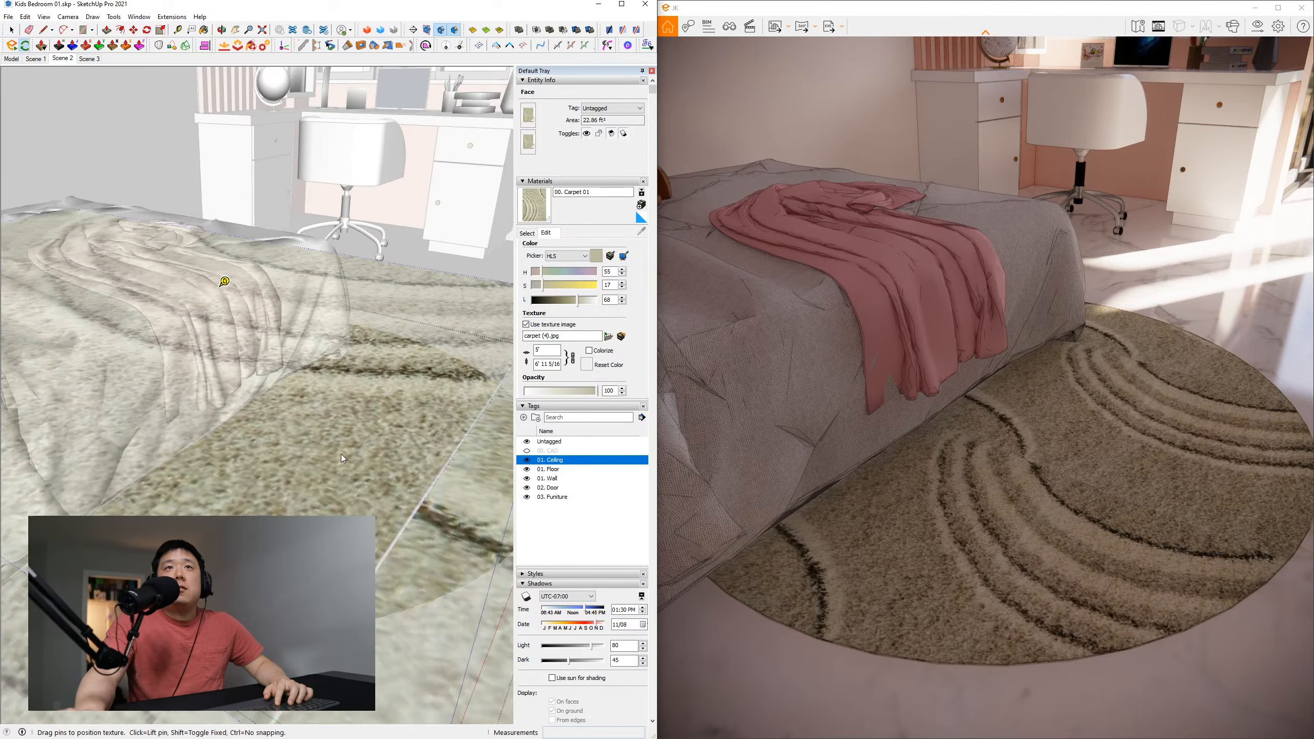
left_click_drag(314, 471, 373, 506)
key("Return")
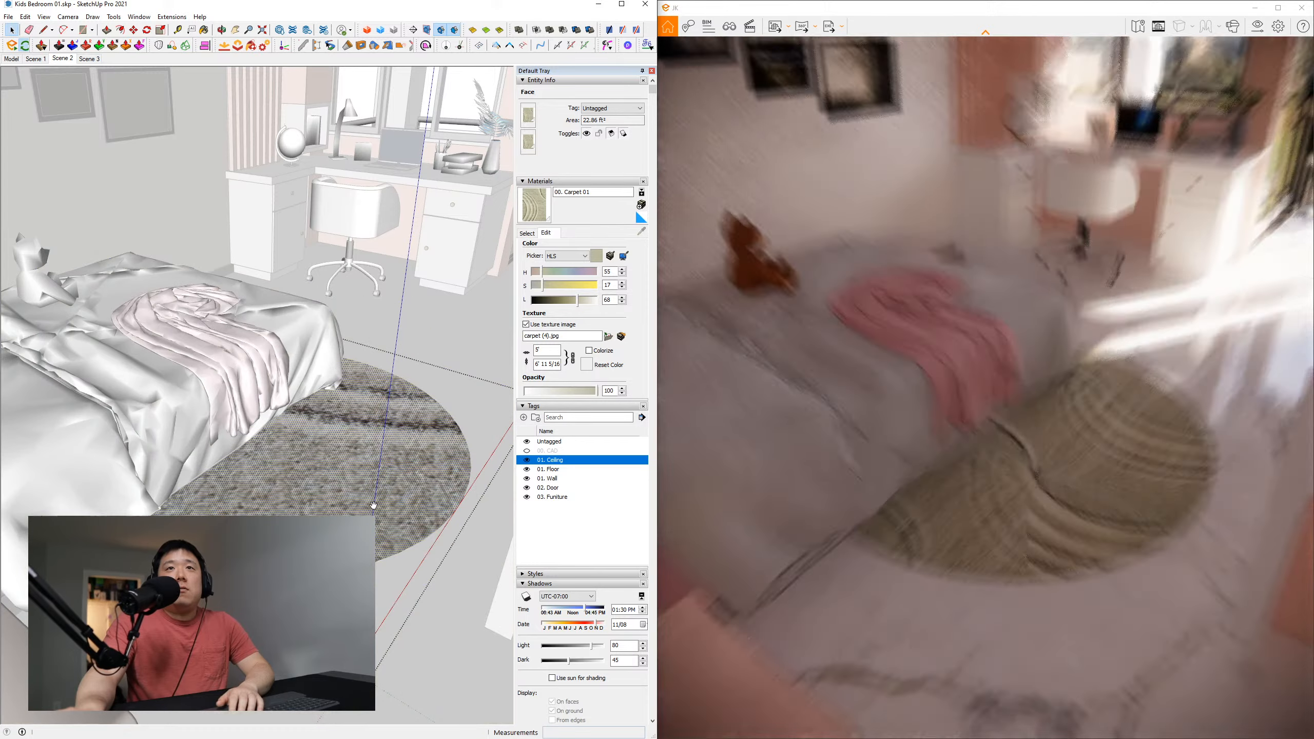
Reopen texture positioning on the round rug's top face and reset the texture placement
key("b")
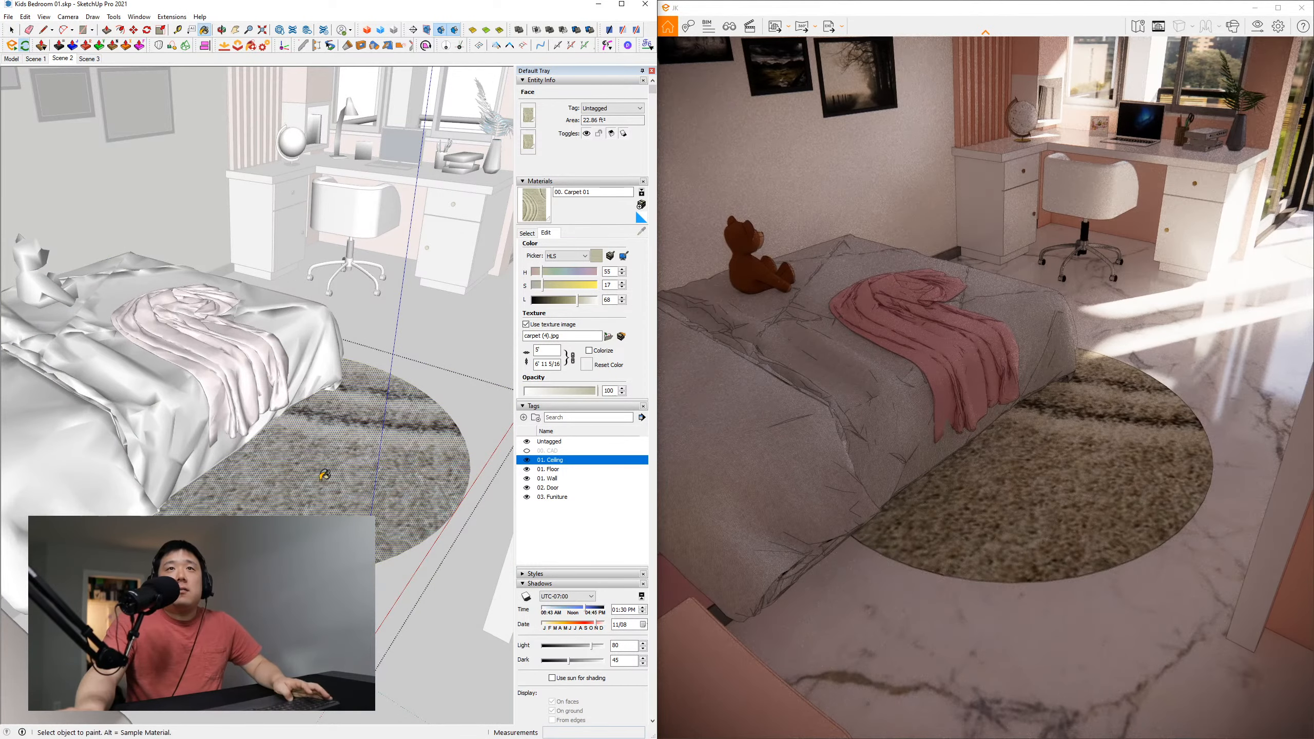
mouse_move(330, 491)
middle_mouse_down()
mouse_move(347, 460)
mouse_move(343, 516)
middle_mouse_up()
scroll(343, 516, "up", 1)
key("space")
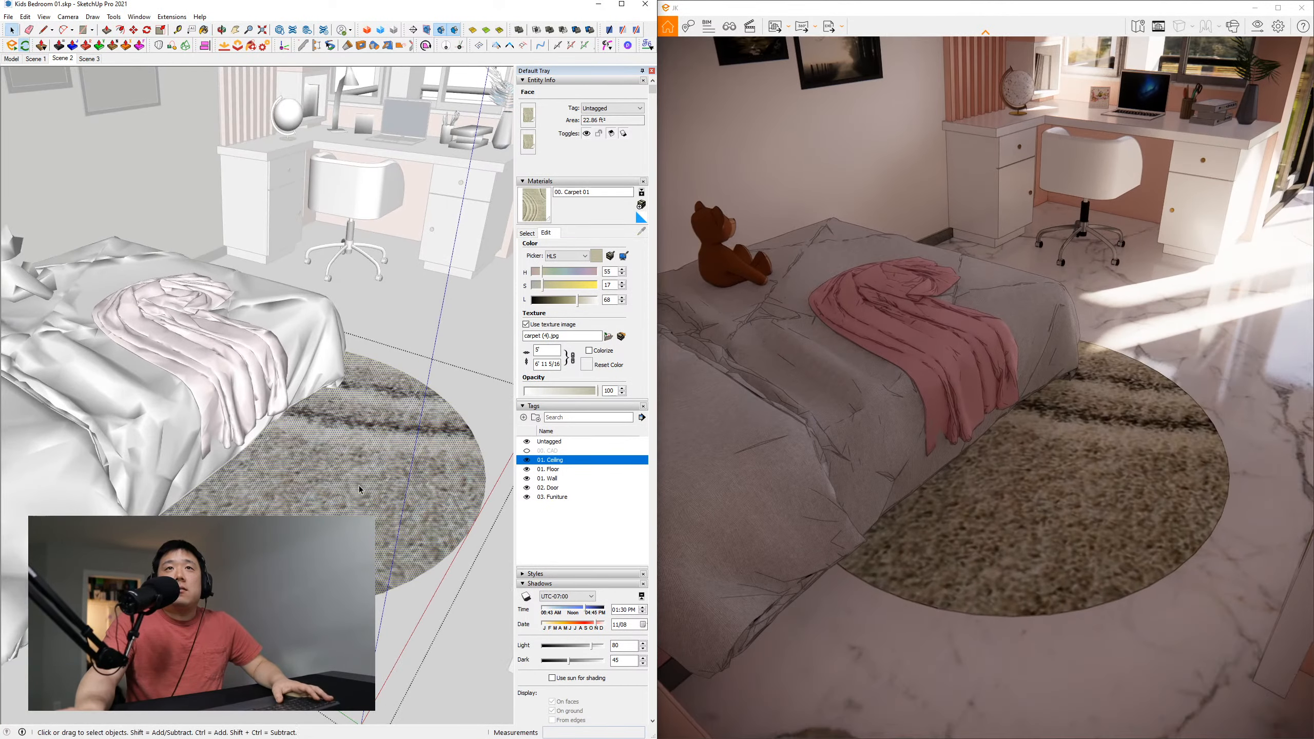
right_click(359, 485)
mouse_move(398, 227)
left_click(530, 238)
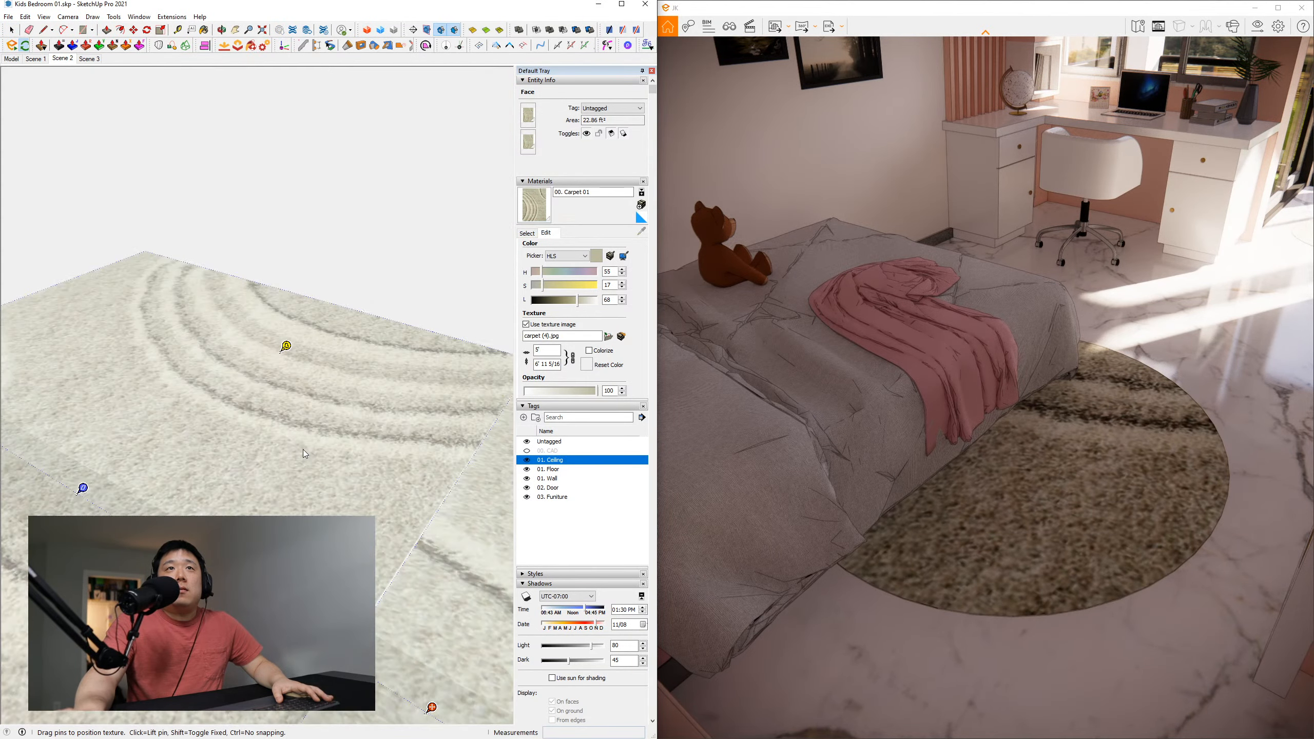
right_click(303, 448)
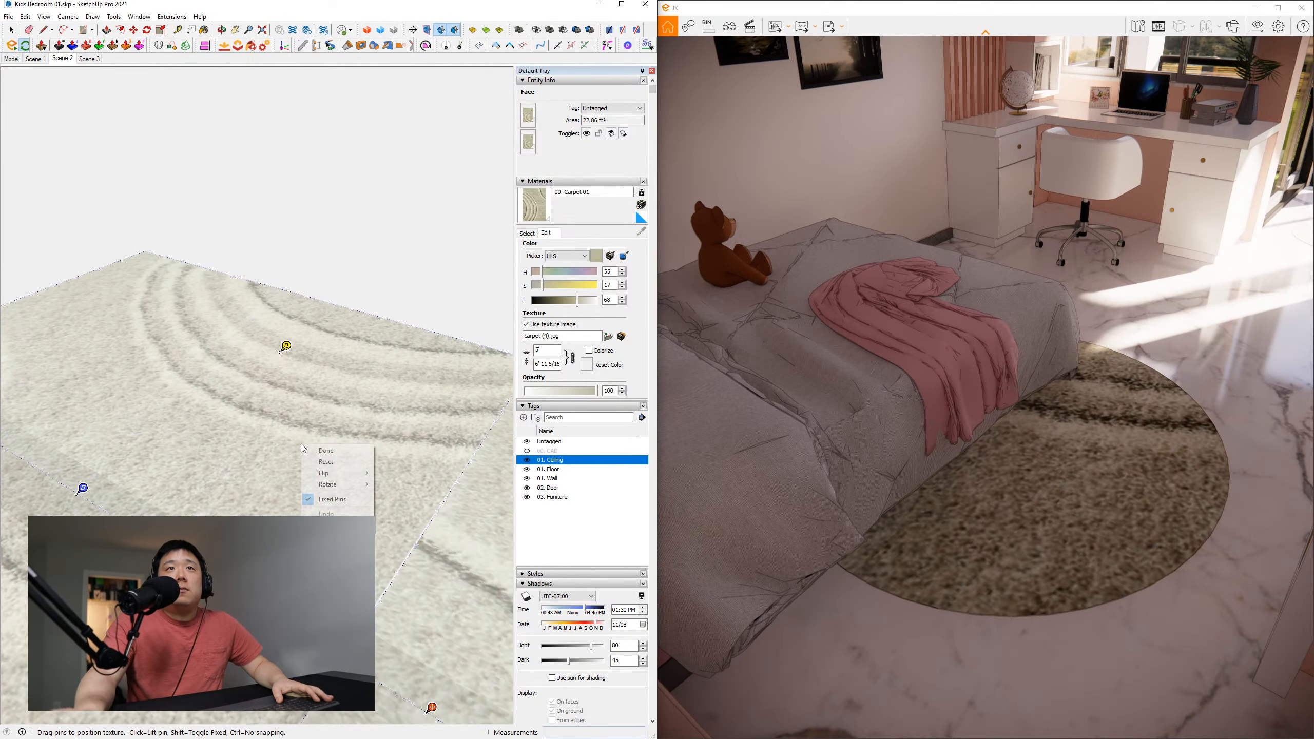
left_click(326, 462)
middle_click_drag(275, 461, 281, 466, "shift")
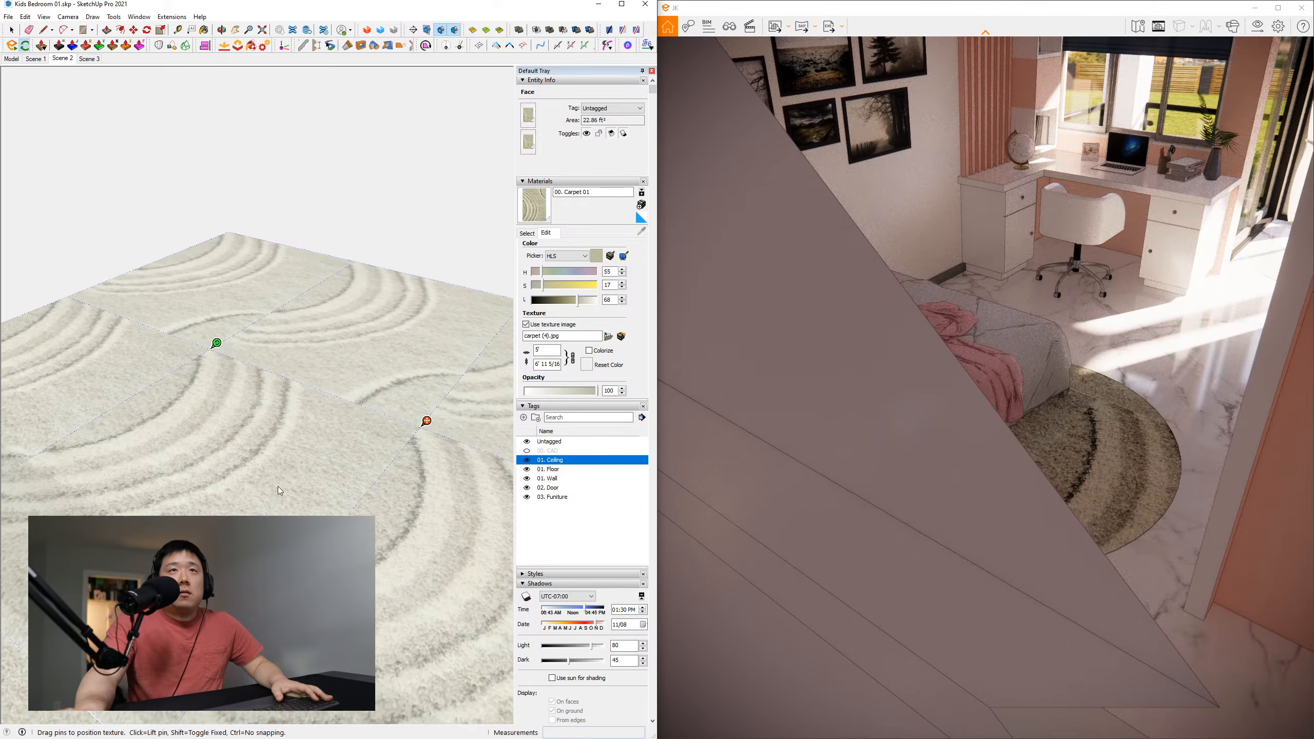
Scale and rotate the round rug's texture, slide it until a plain area without grooves covers the face, and finish editing the rug
scroll(278, 486, "up", 1)
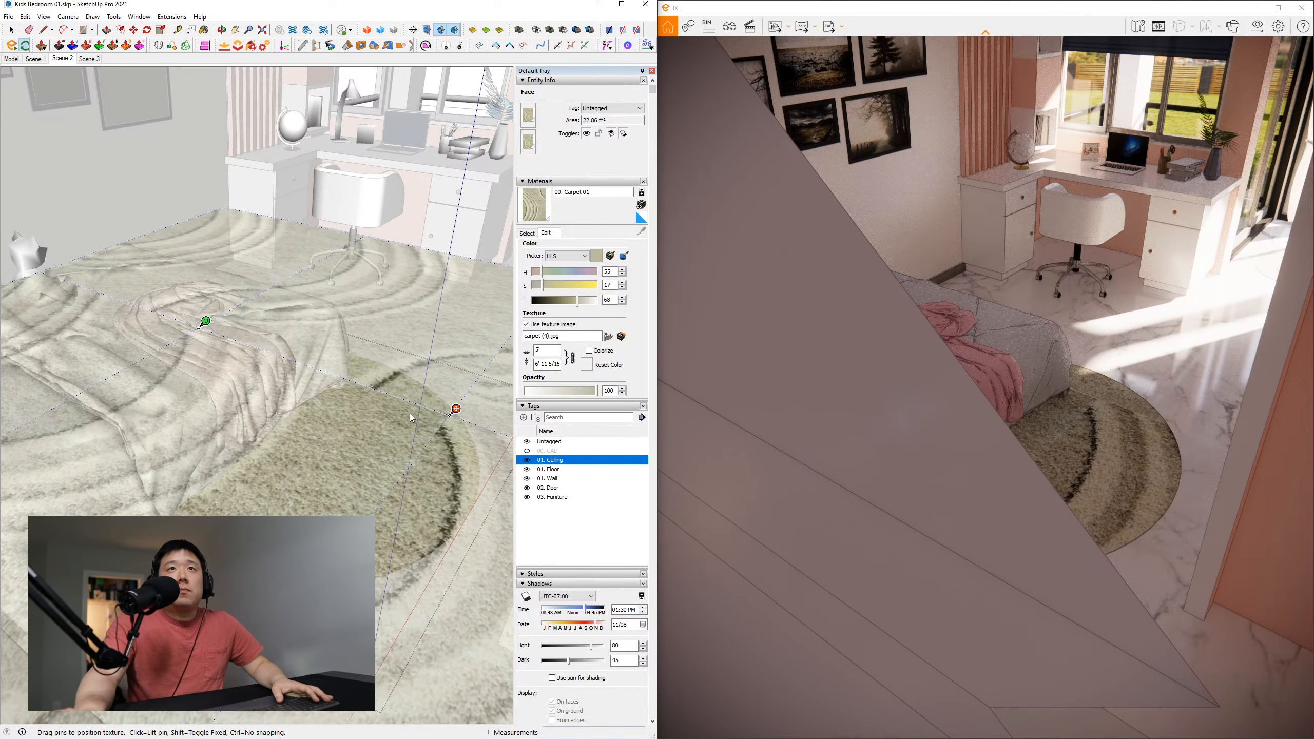
left_click_drag(206, 325, 122, 298)
left_click_drag(253, 474, 368, 439)
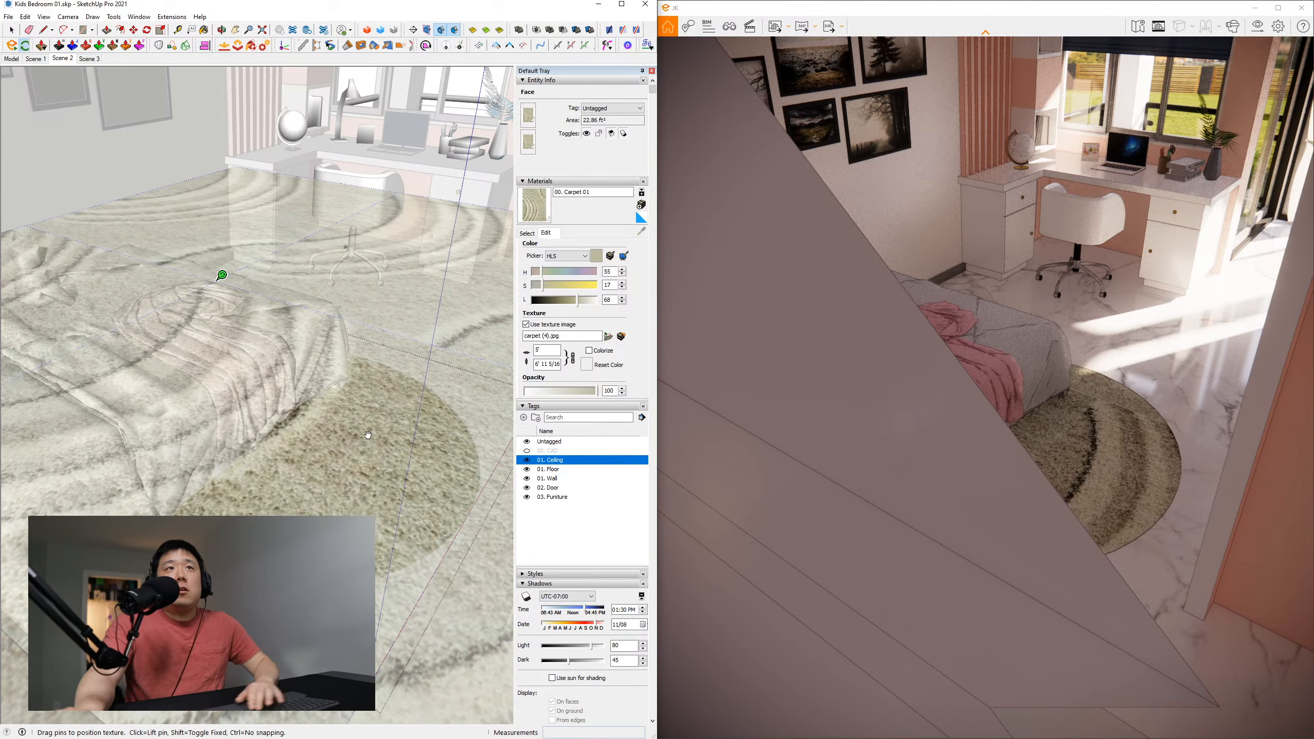
key("Return")
middle_click_drag(394, 490, 388, 496)
key("Escape")
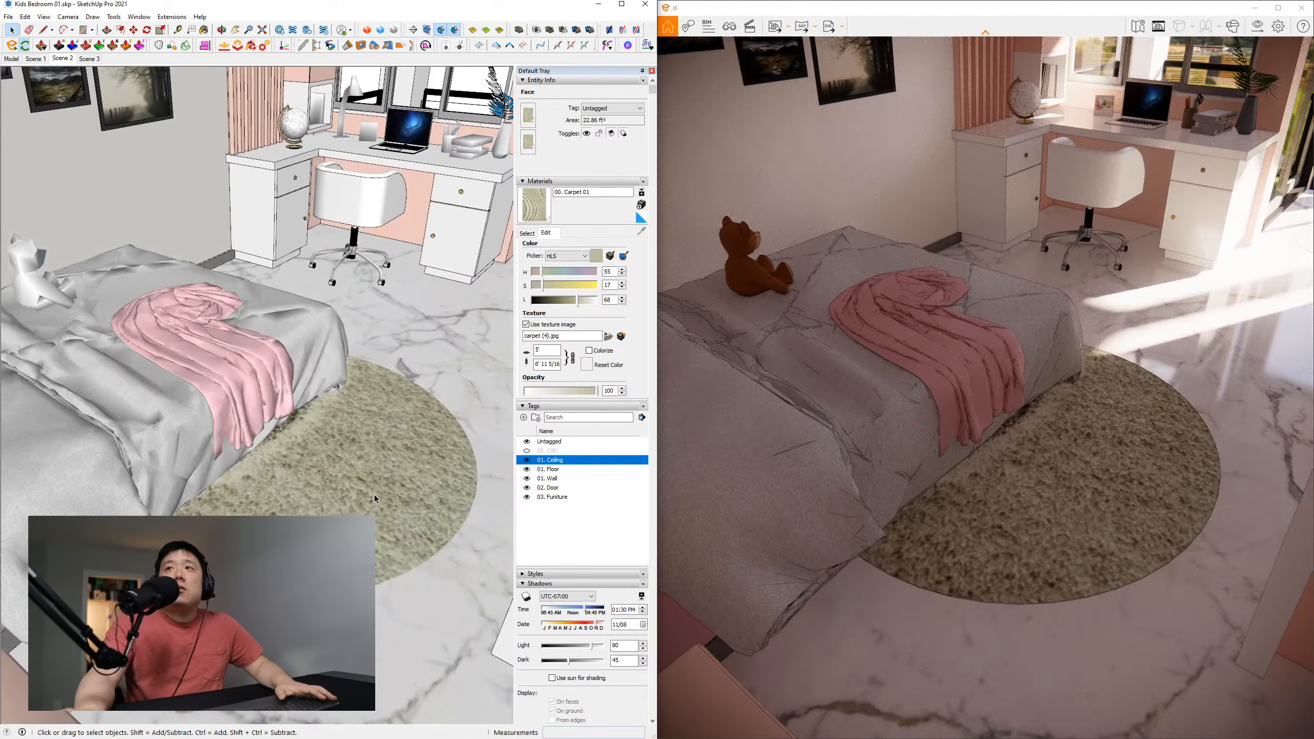
scroll(391, 473, "up", 2)
left_click(542, 350)
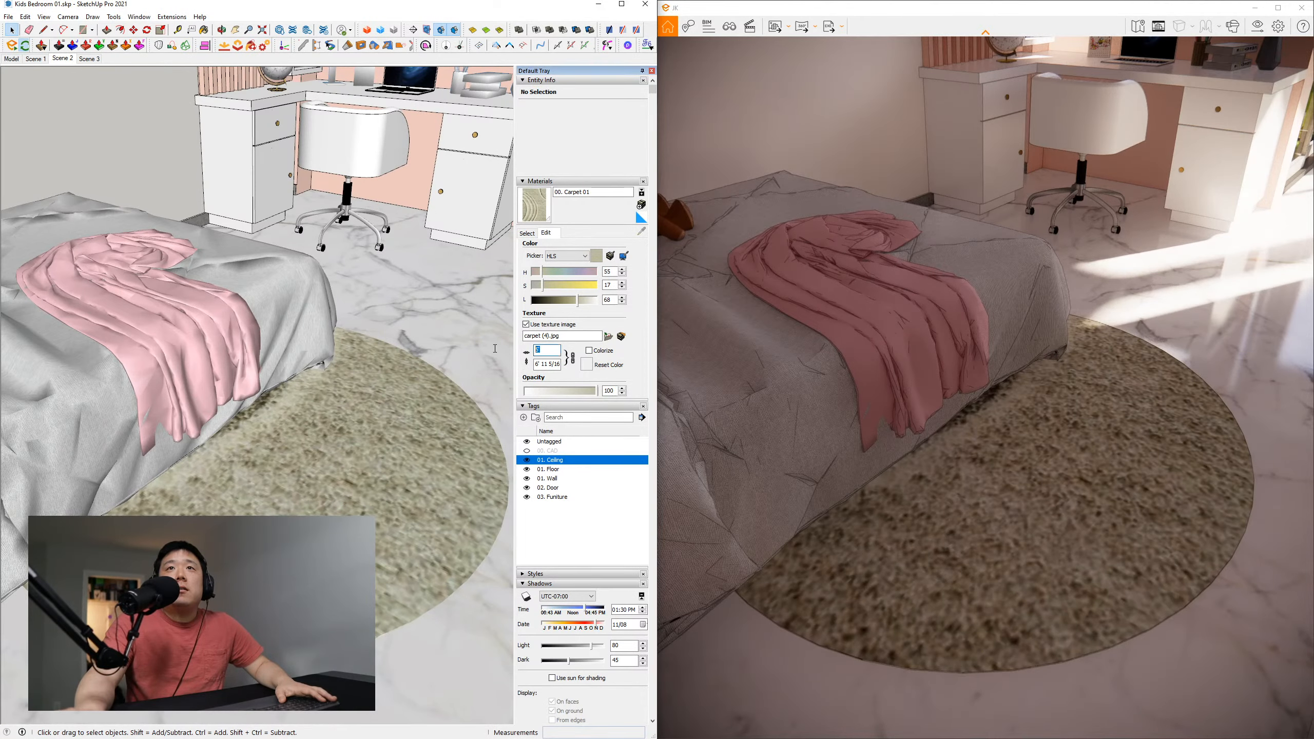
mouse_move(279, 484)
middle_mouse_down()
mouse_move(279, 435)
mouse_move(349, 514)
middle_mouse_up()
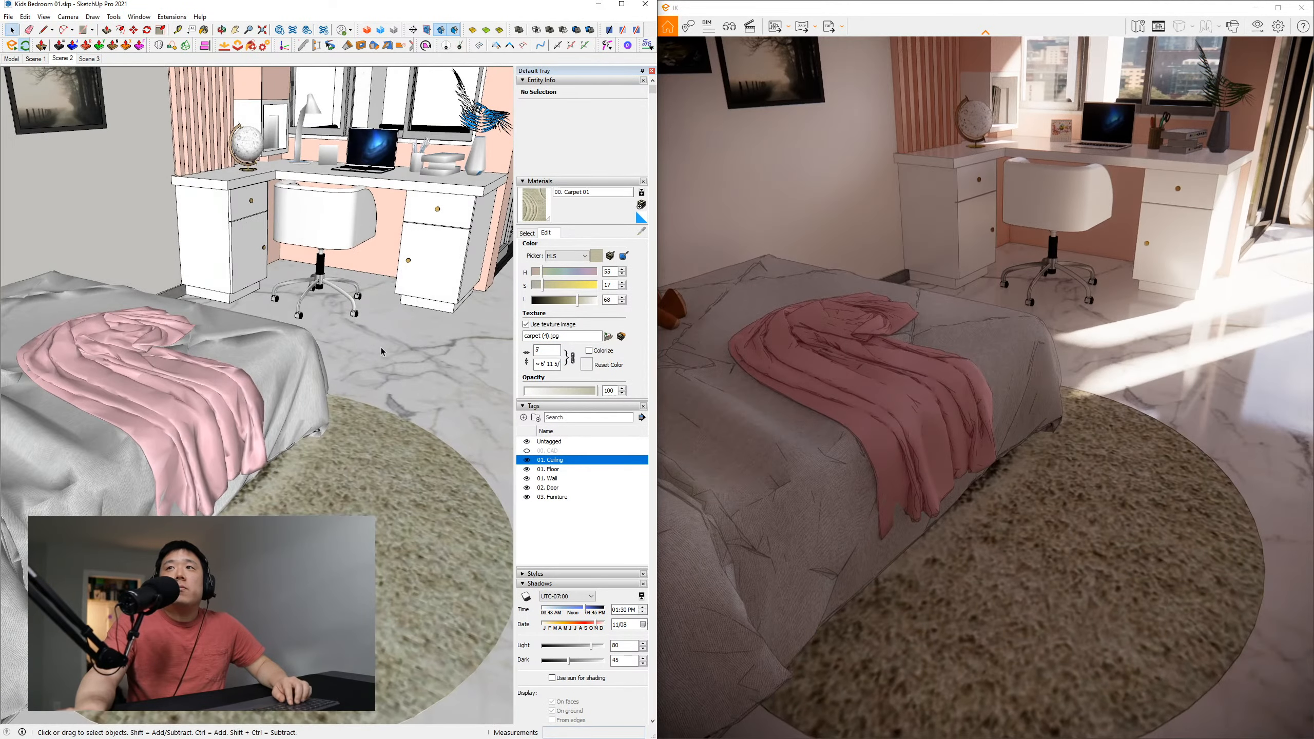
scroll(337, 494, "up", 3)
scroll(368, 476, "down", 2)
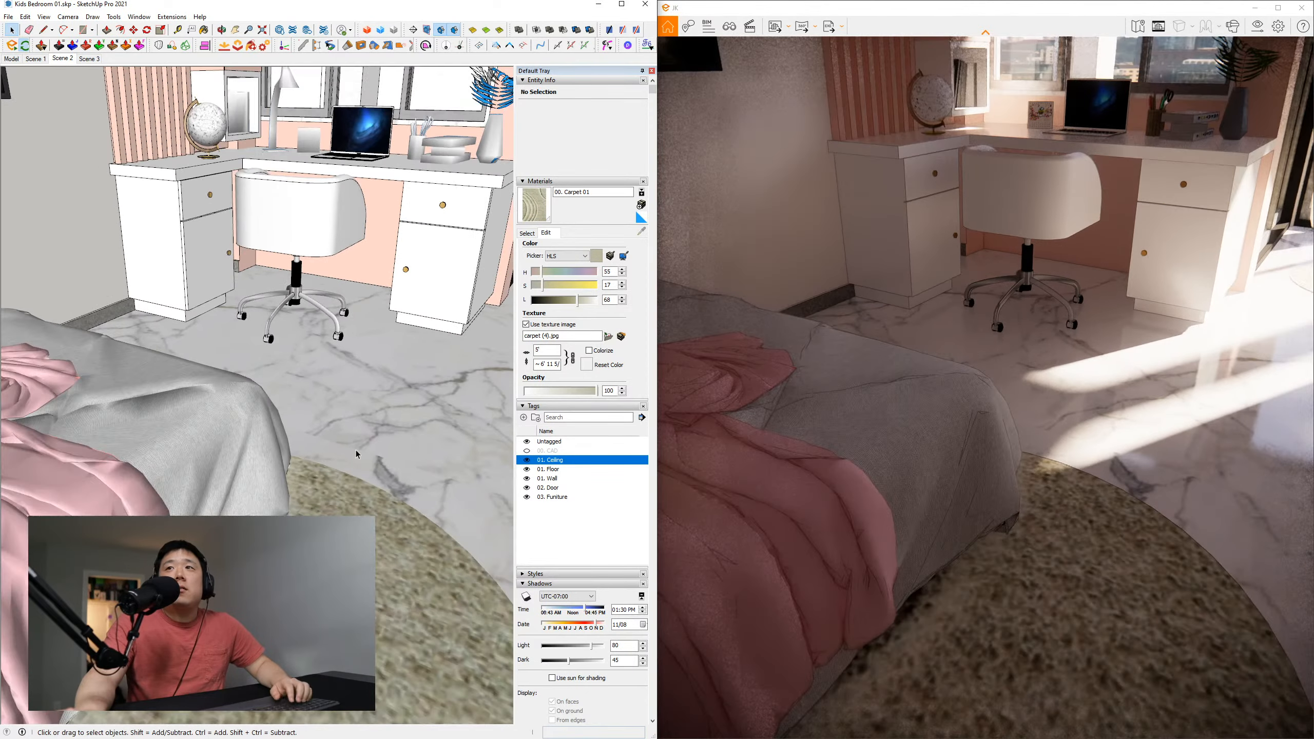
Open the small round rug by the curtained window for editing and paint its top face with 00. Carpet 01
key("w")
middle_click_drag(249, 456, 328, 337)
key("space")
scroll(375, 299, "up", 5)
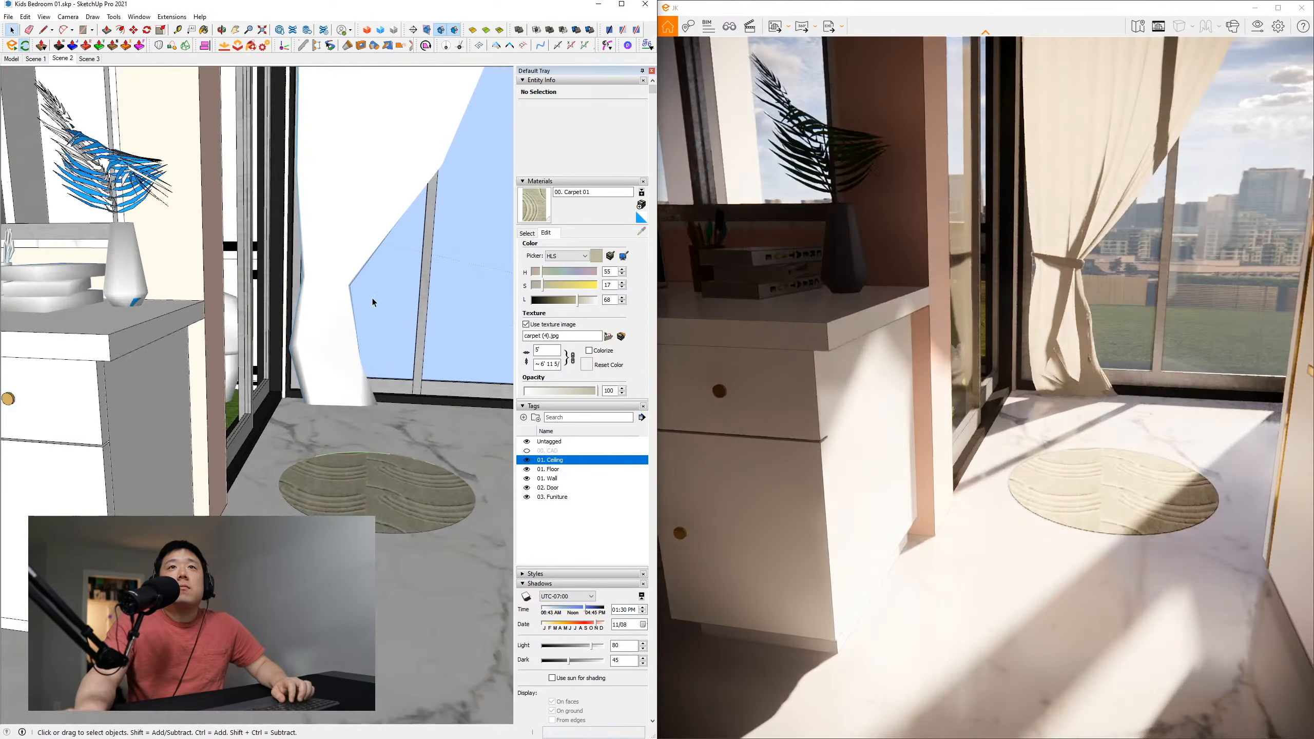
middle_click_drag(376, 393, 412, 605, "shift")
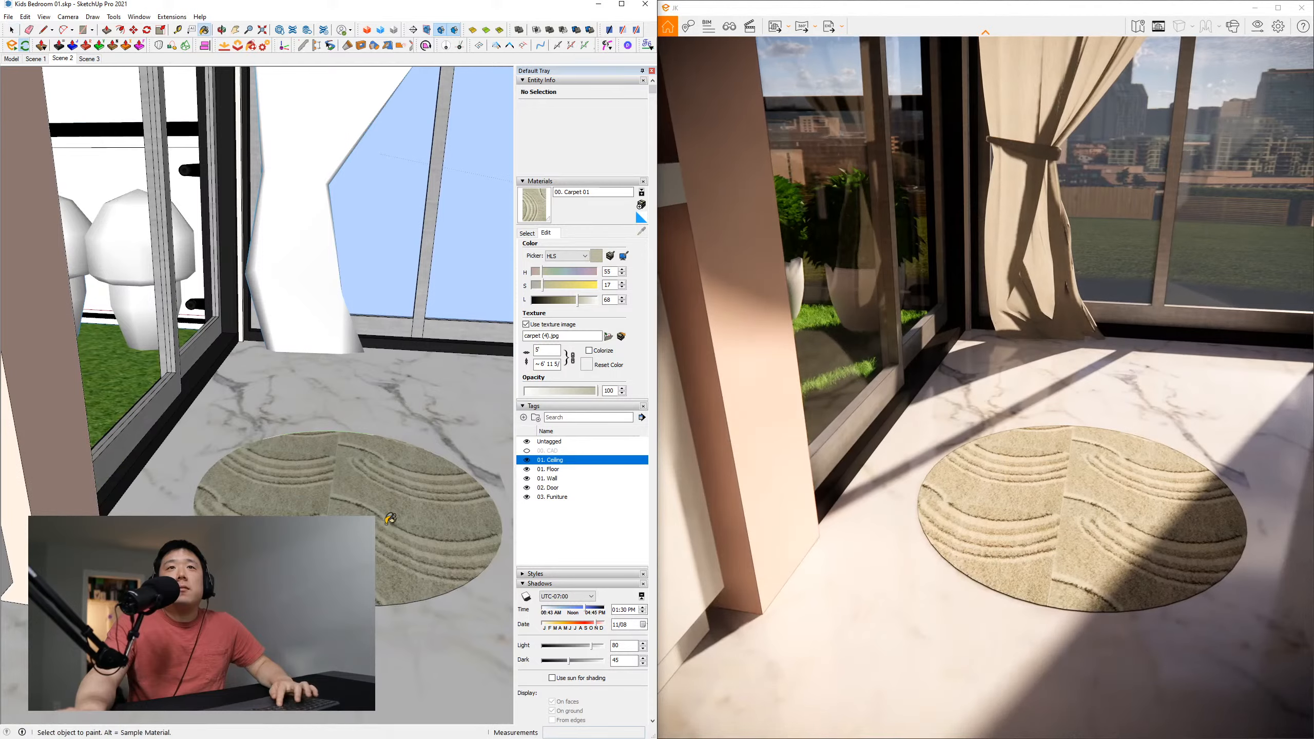
double_click(401, 501)
key("b")
left_click(412, 498)
key("space")
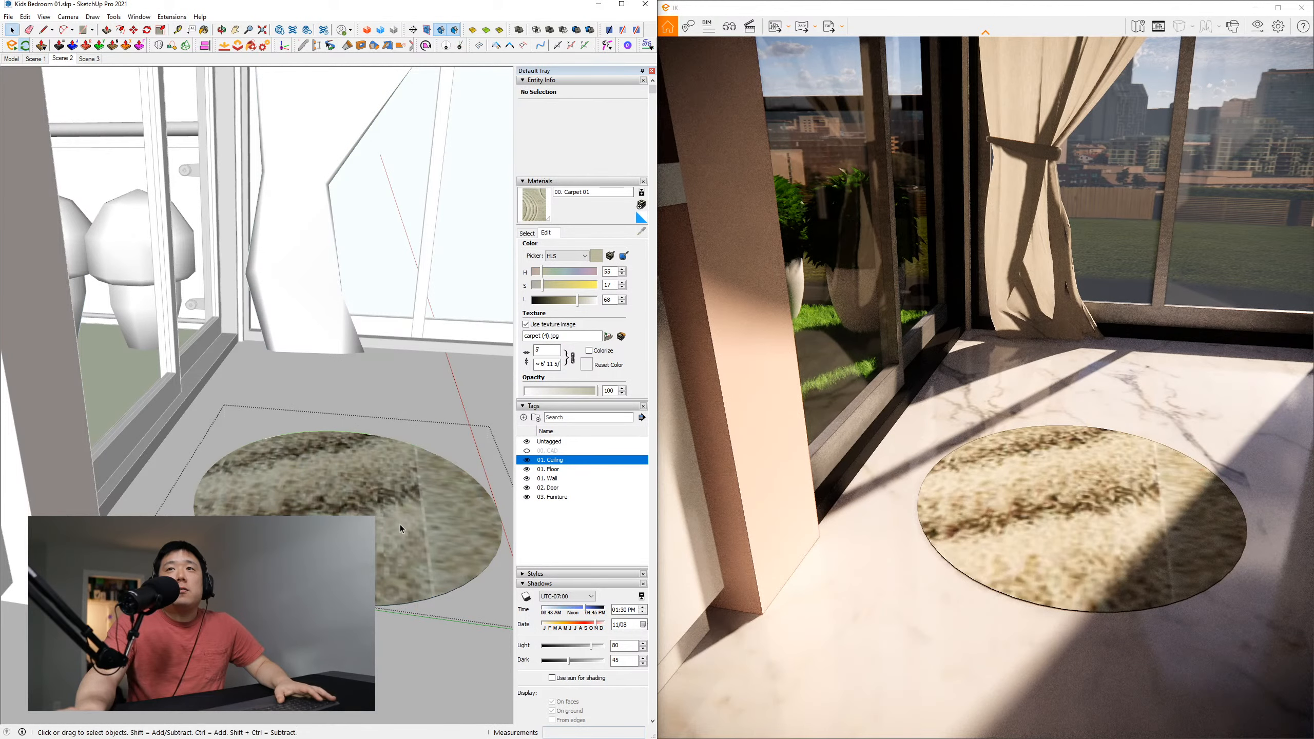
Reposition the carpet texture on the small rug's top face to move the tile seam off it, and finish editing the rug
right_click(400, 532)
mouse_move(491, 264)
left_click(565, 264)
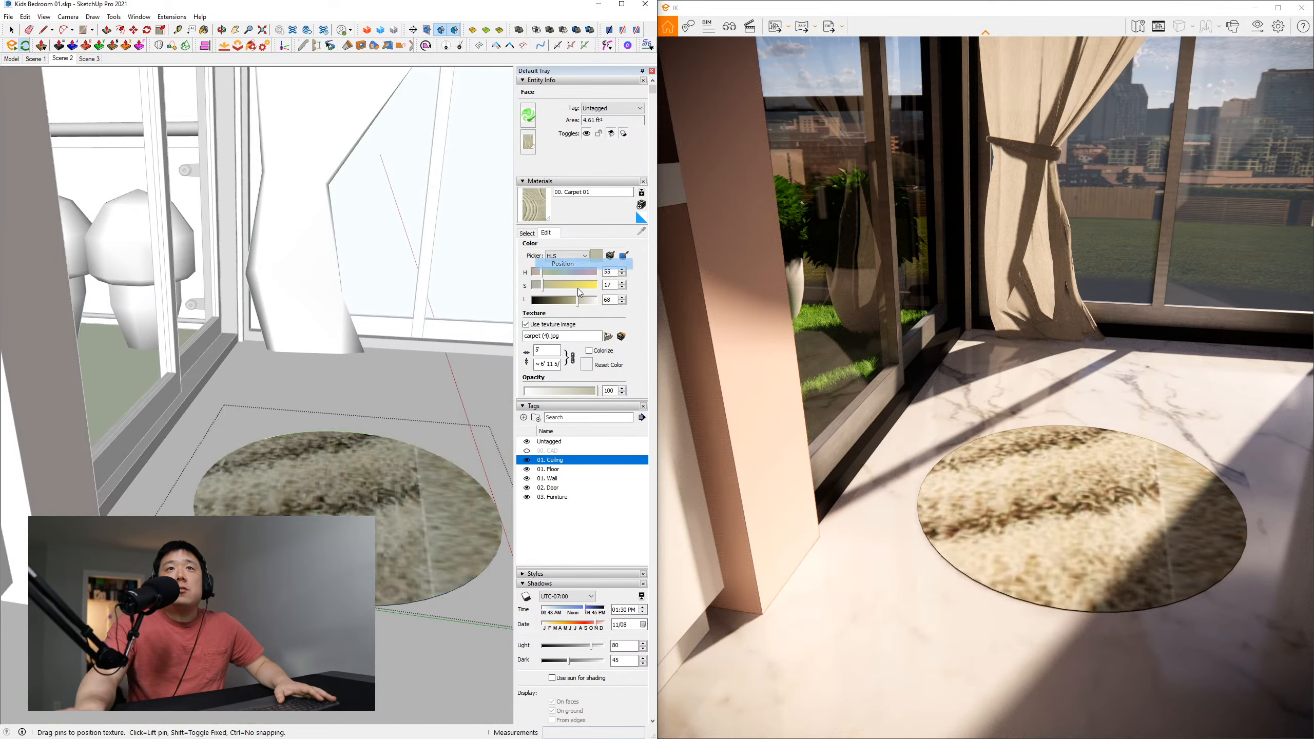
key("Return")
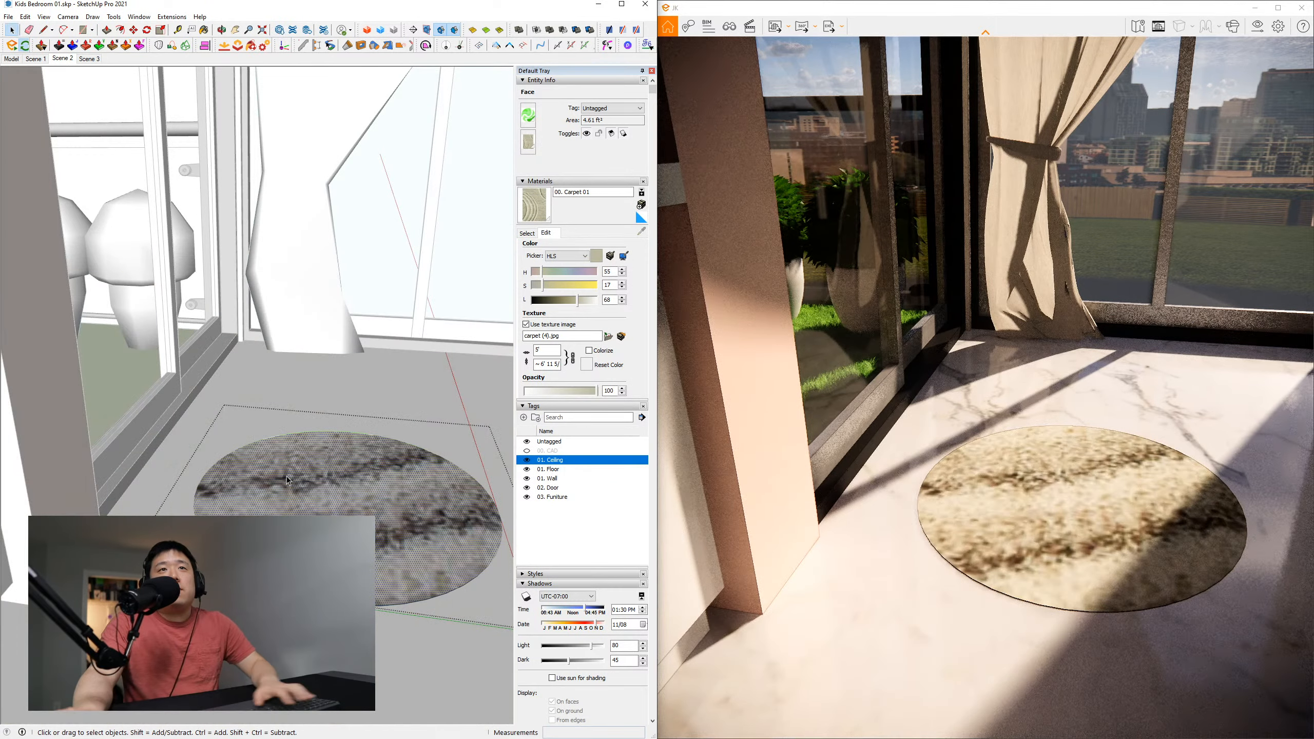
key("Escape")
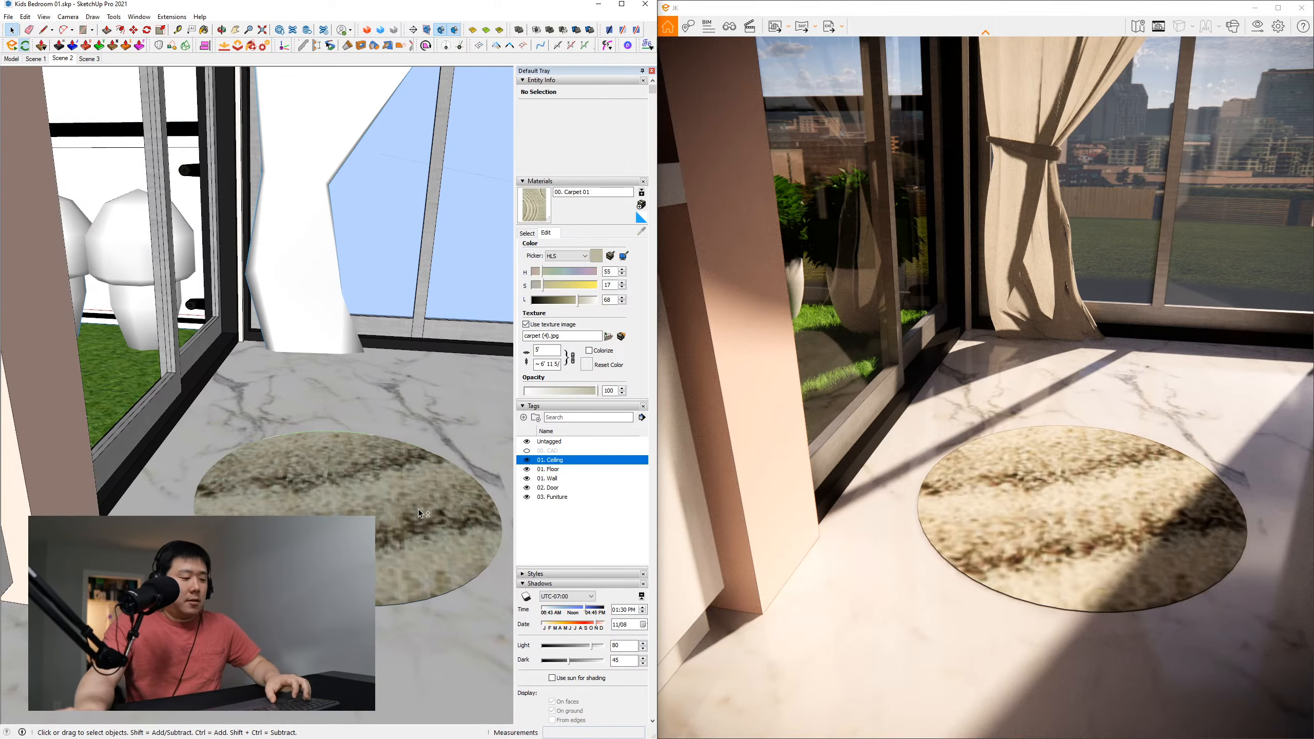
Raise the lightness of the 00. Carpet 01 material to 83 while viewing the bed and the large rug
key("w")
mouse_move(419, 510)
middle_mouse_down()
mouse_move(273, 492)
mouse_move(211, 305)
mouse_move(191, 395)
mouse_move(200, 381)
mouse_move(192, 504)
mouse_move(191, 455)
mouse_move(160, 495)
middle_mouse_up()
key("space")
key("b")
left_click(586, 301)
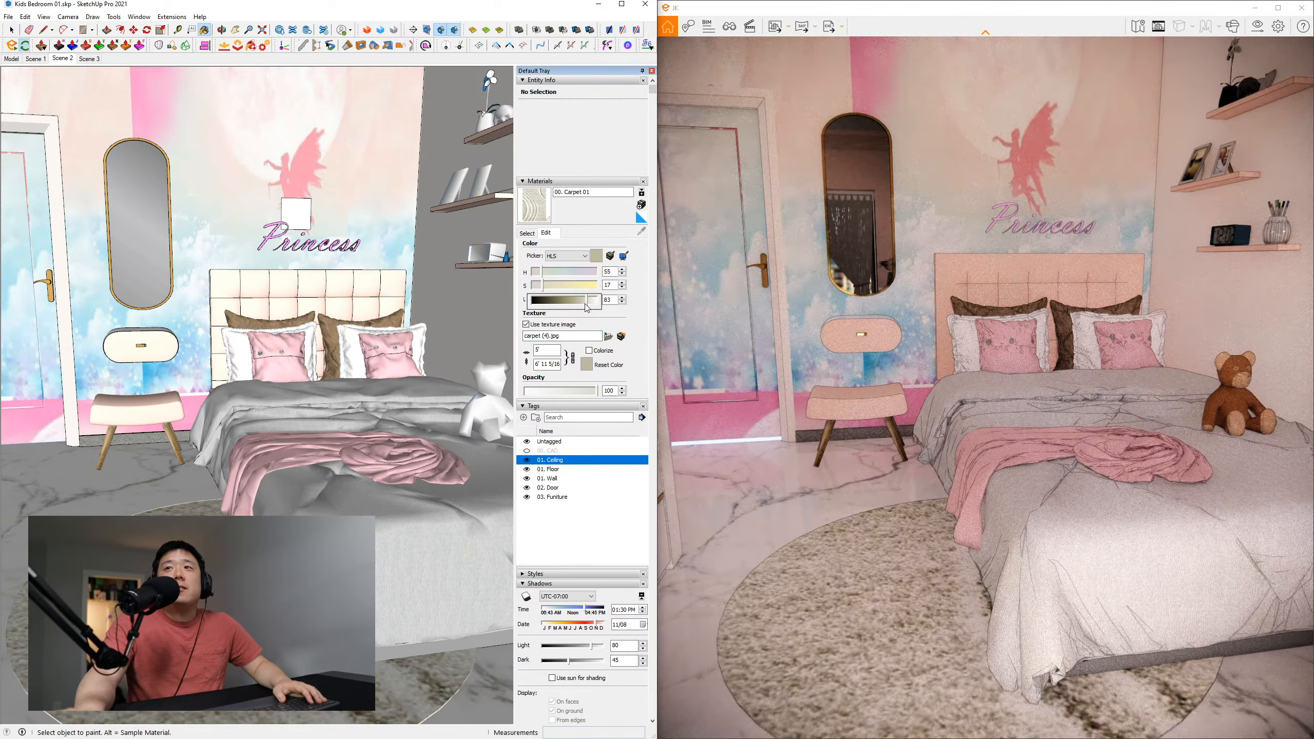
scroll(238, 489, "down", 3)
key("space")
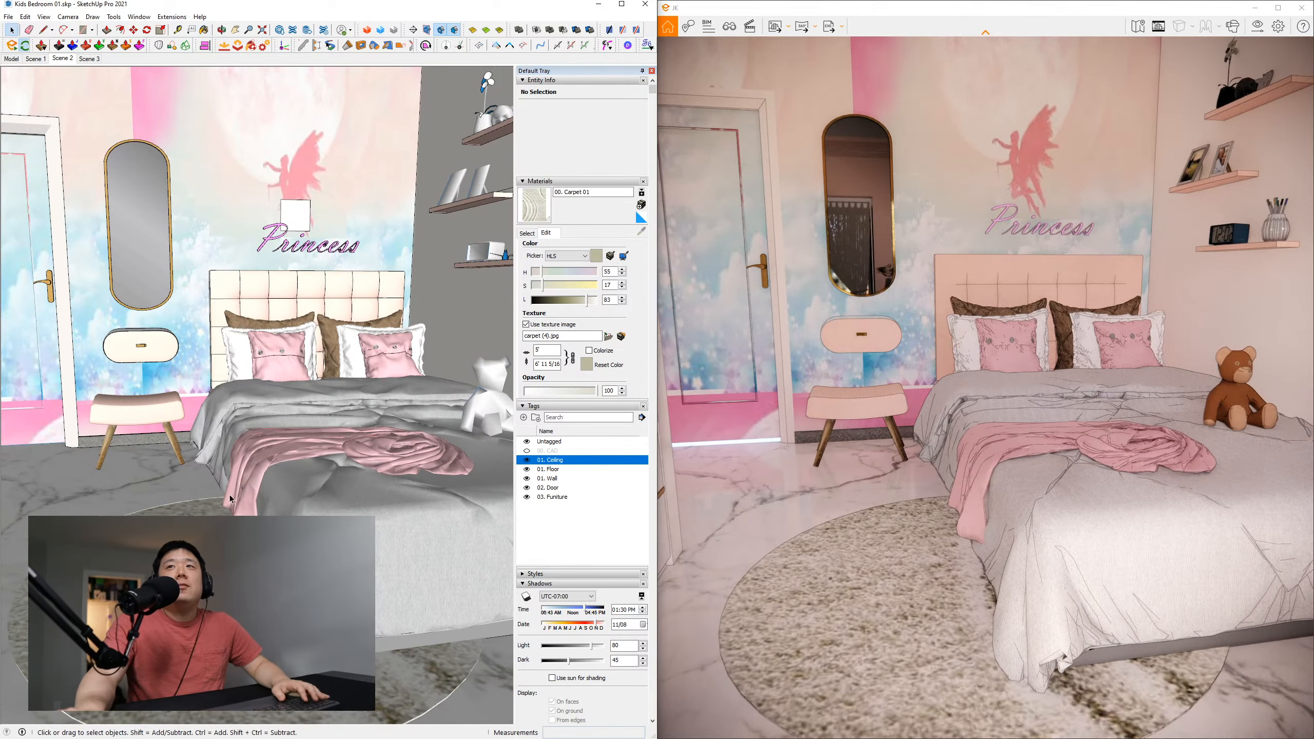
mouse_move(238, 490)
middle_mouse_down()
mouse_move(192, 510)
mouse_move(202, 492)
mouse_move(207, 509)
middle_mouse_up()
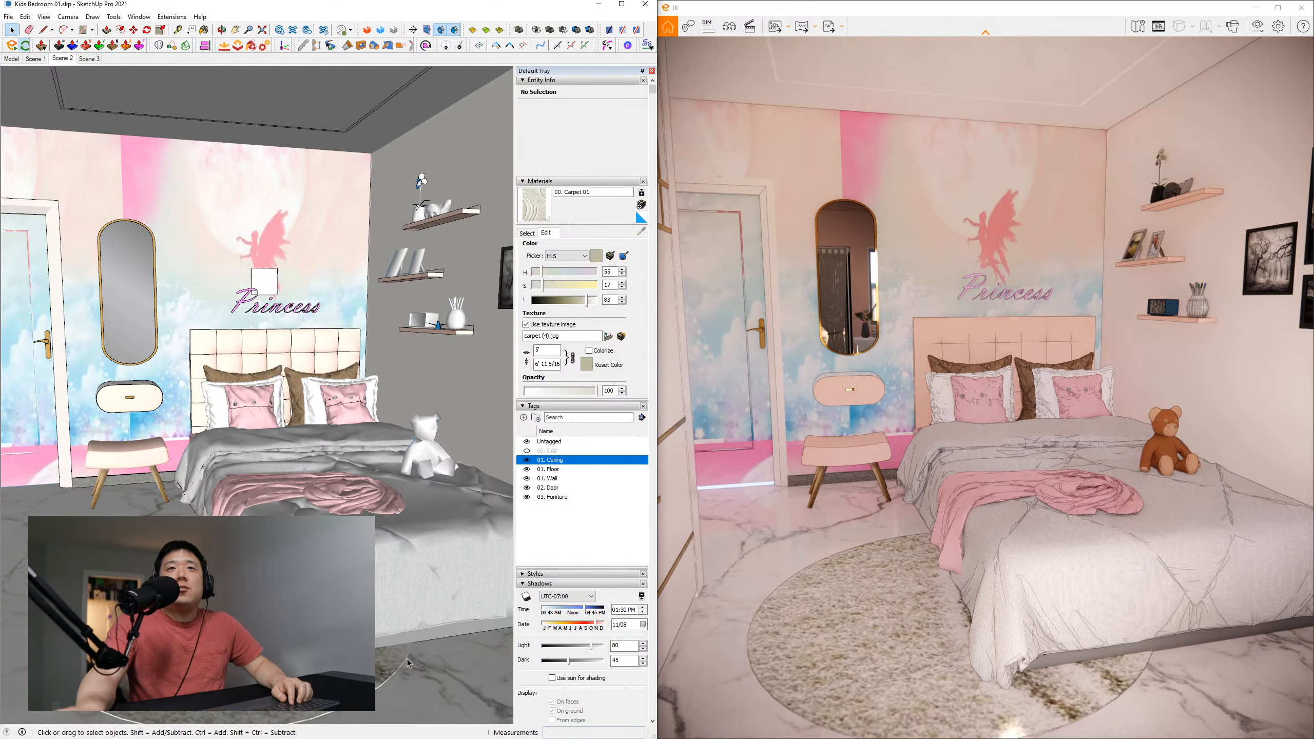
middle_click_drag(393, 673, 360, 721)
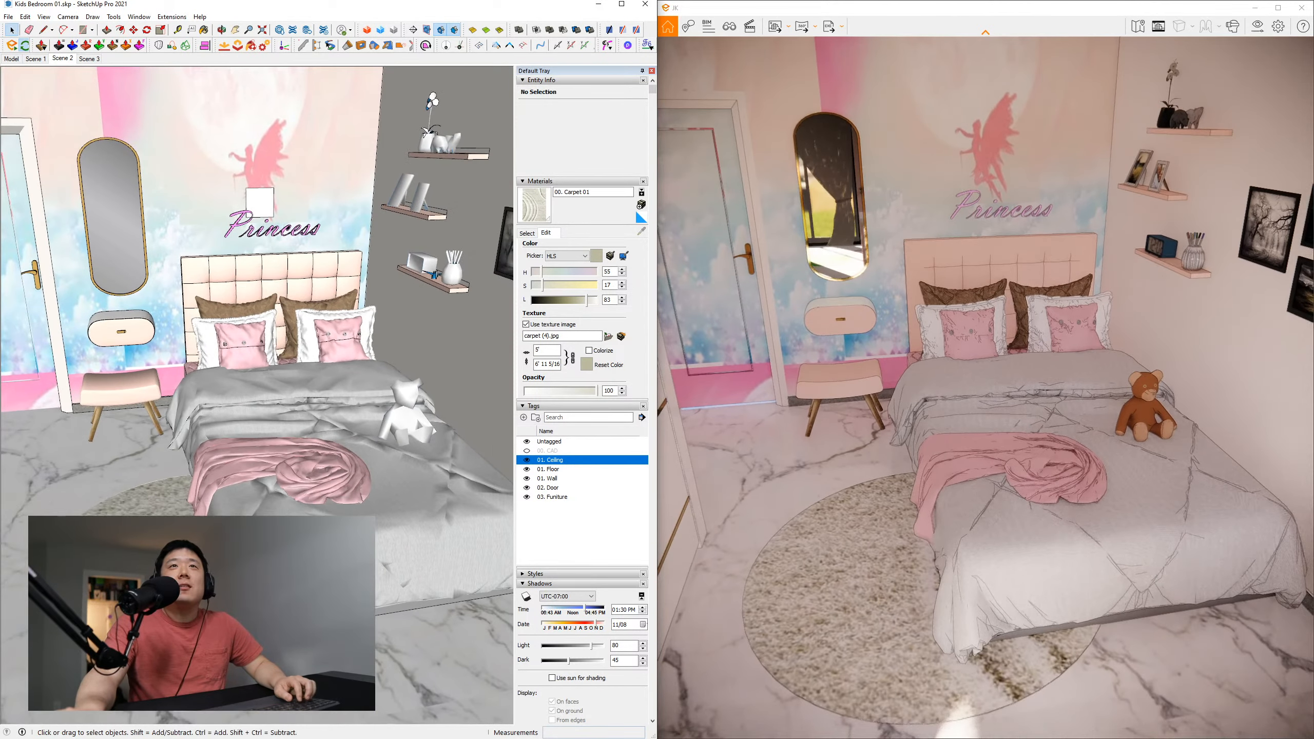
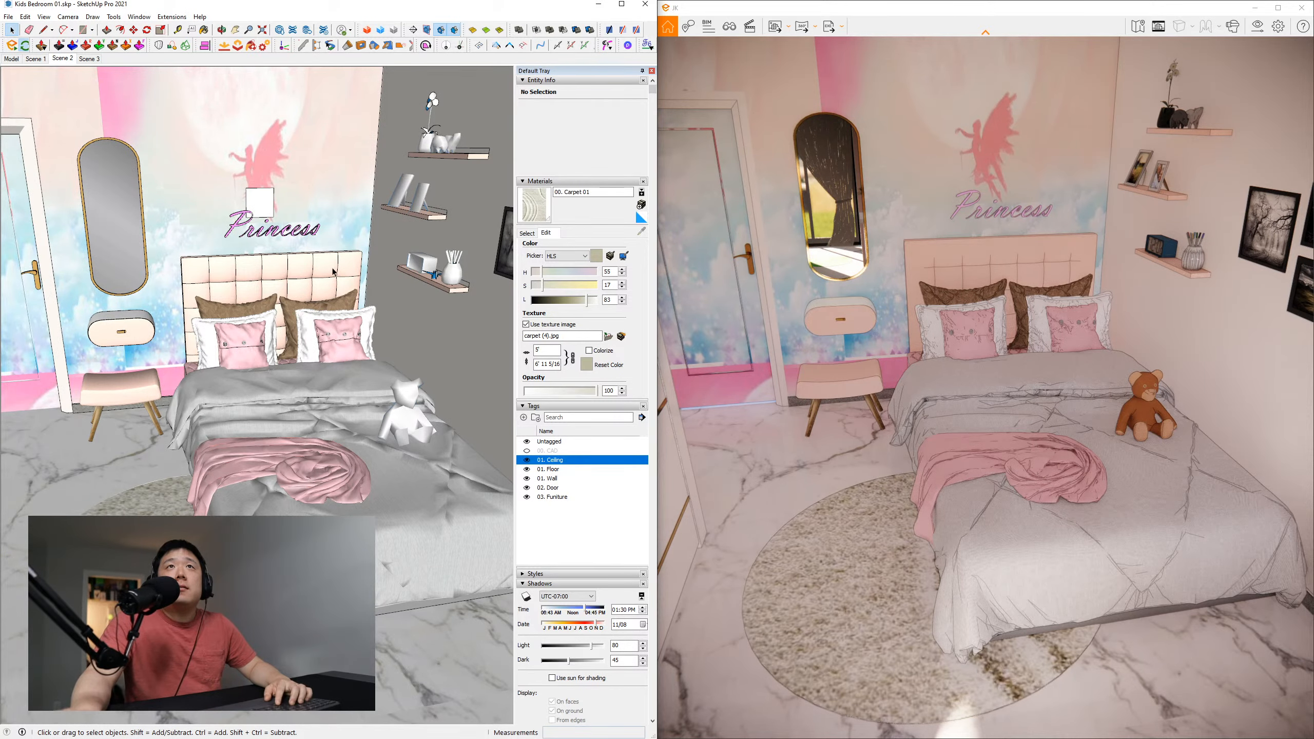
middle_click_drag(279, 291, 267, 361)
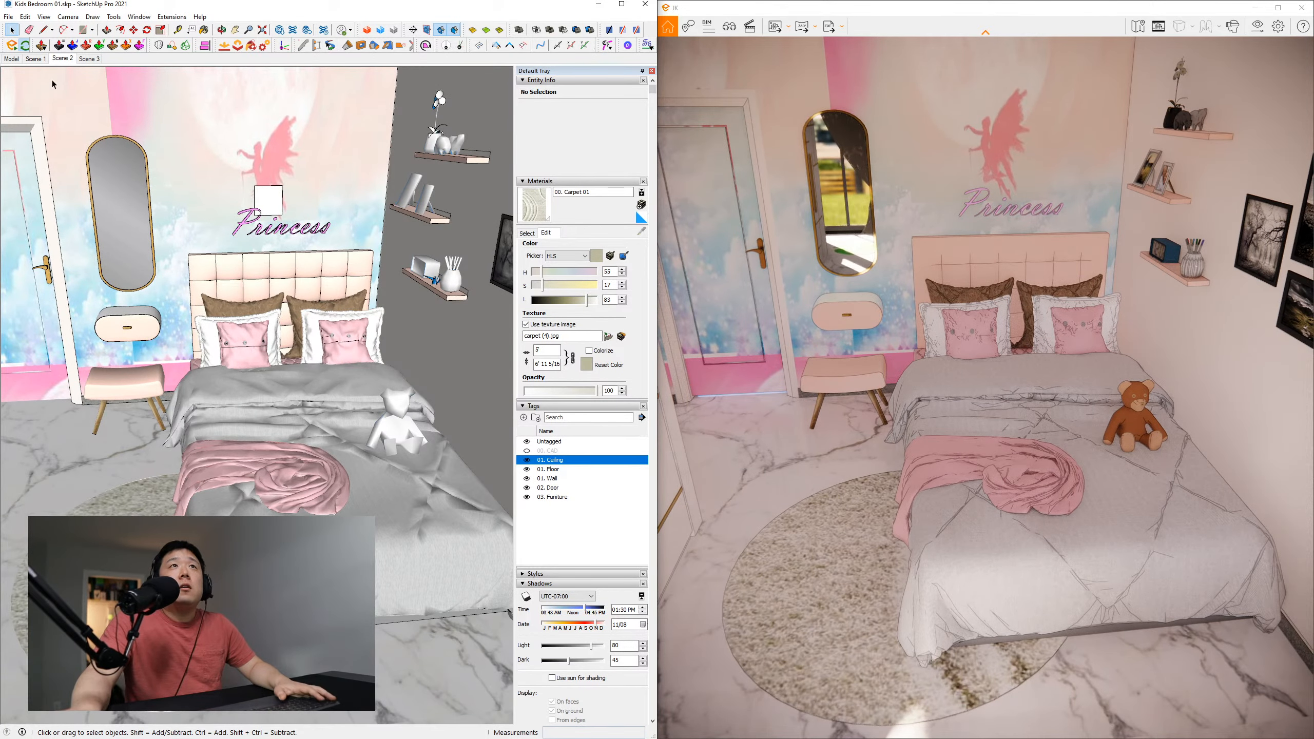
Refresh the half-screen layout to expose the Enscape tools and set the Enscape type of 00. Carpet 01 to Carpet
double_click(628, 8)
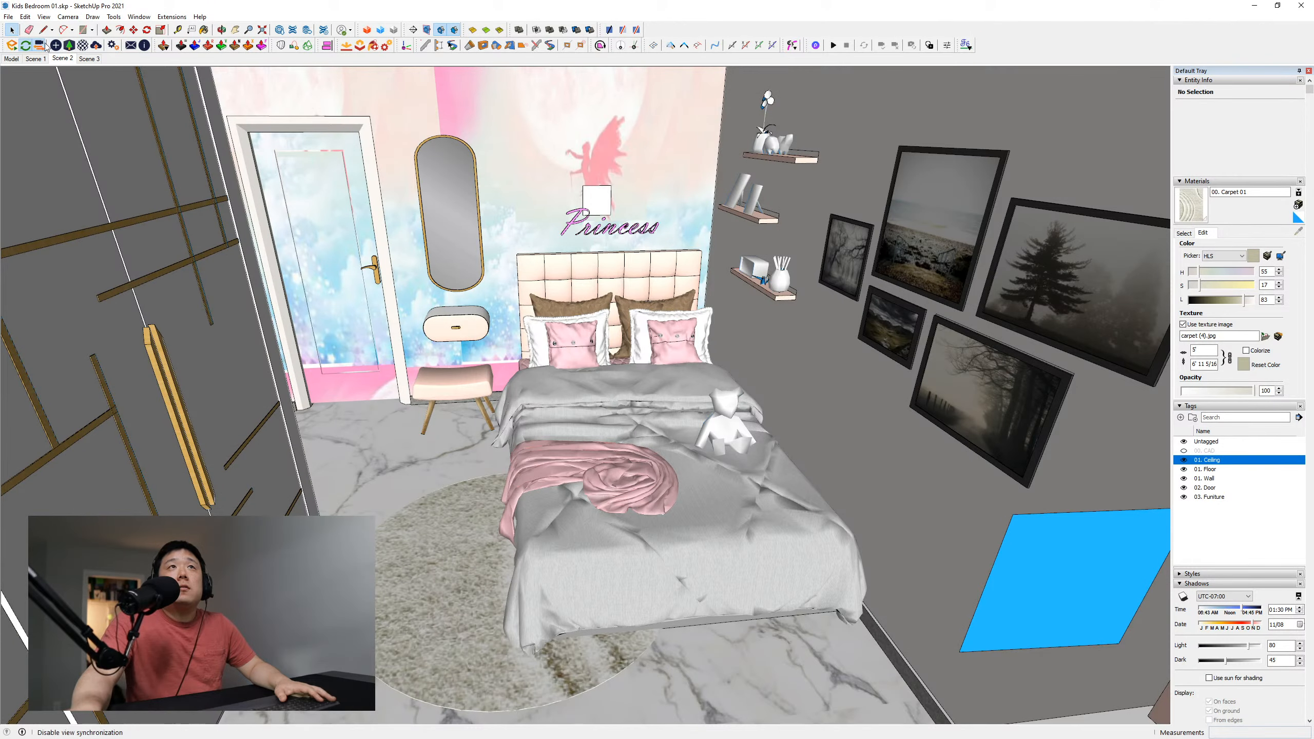
left_click(1277, 5)
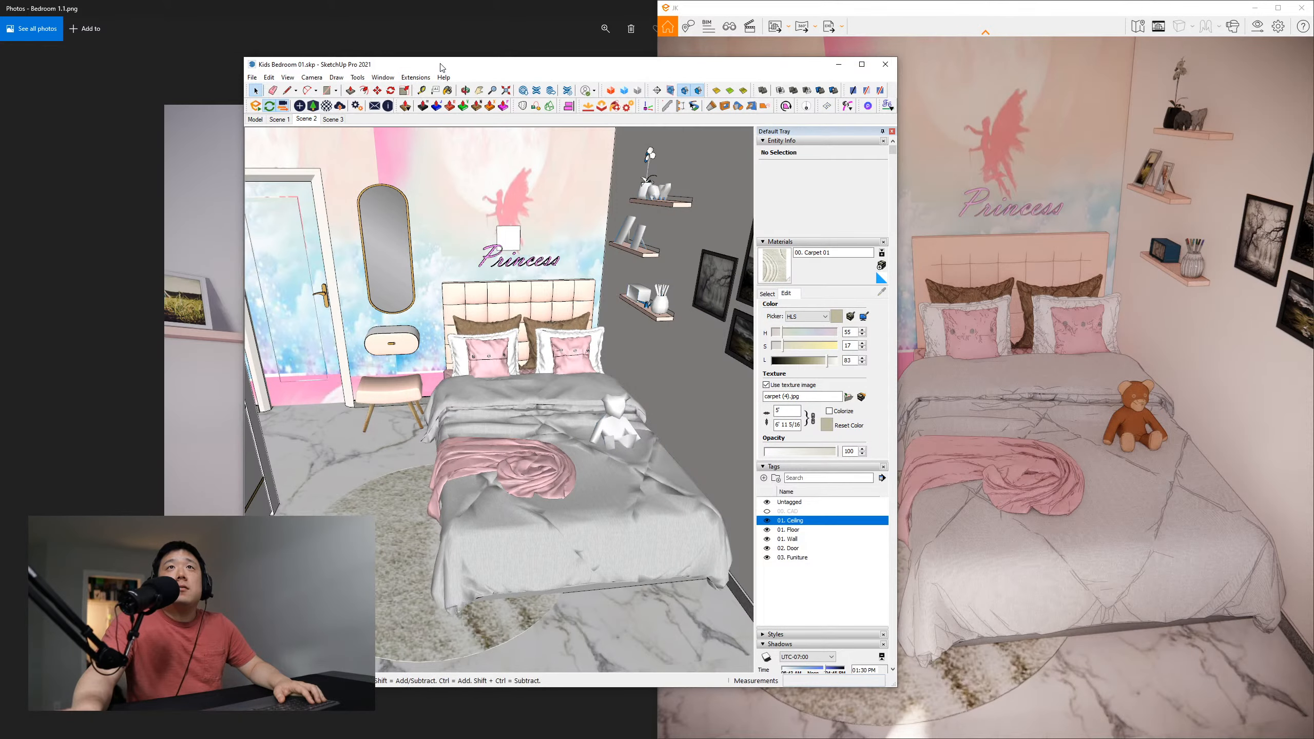
key("super+Left")
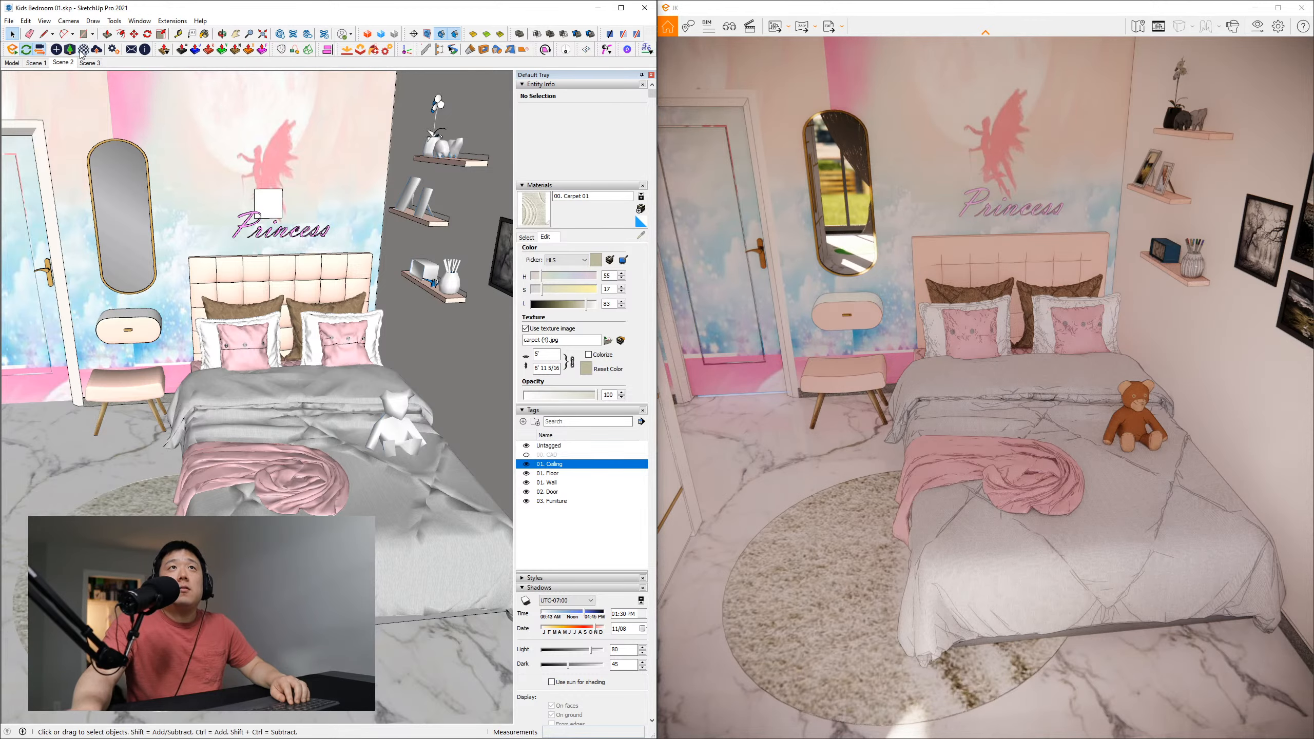
left_click(82, 49)
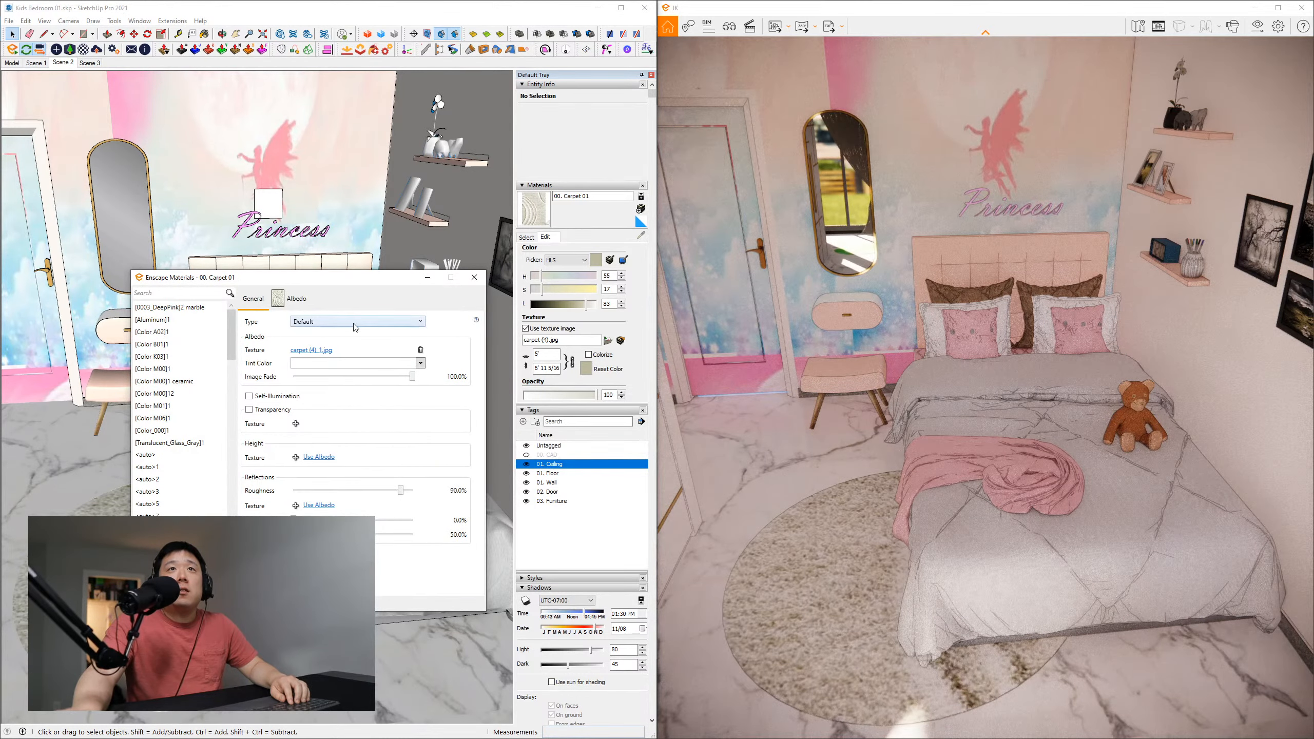
left_click(356, 321)
left_click(335, 384)
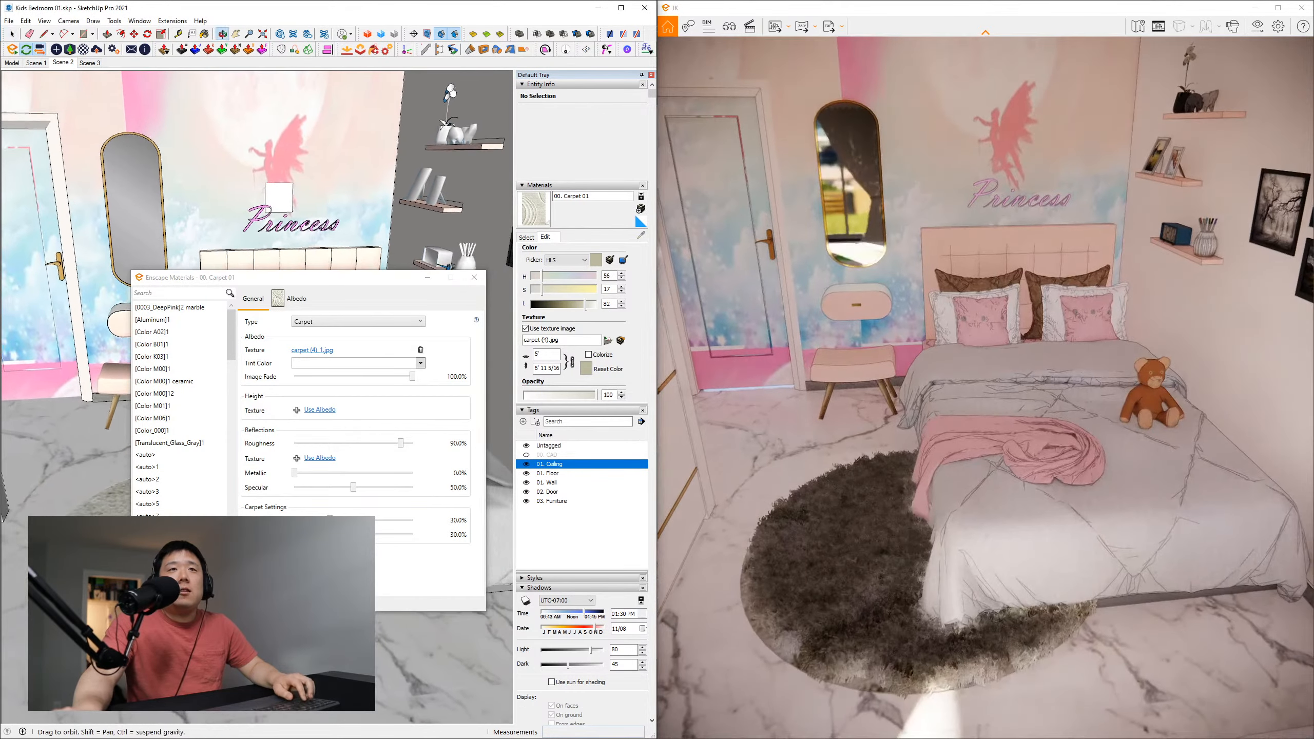
Move the material editor off the model and scale the large round rug uniformly by 0.25
mouse_move(327, 284)
left_mouse_down()
mouse_move(1041, 324)
mouse_move(716, 335)
left_mouse_up()
left_click(363, 642)
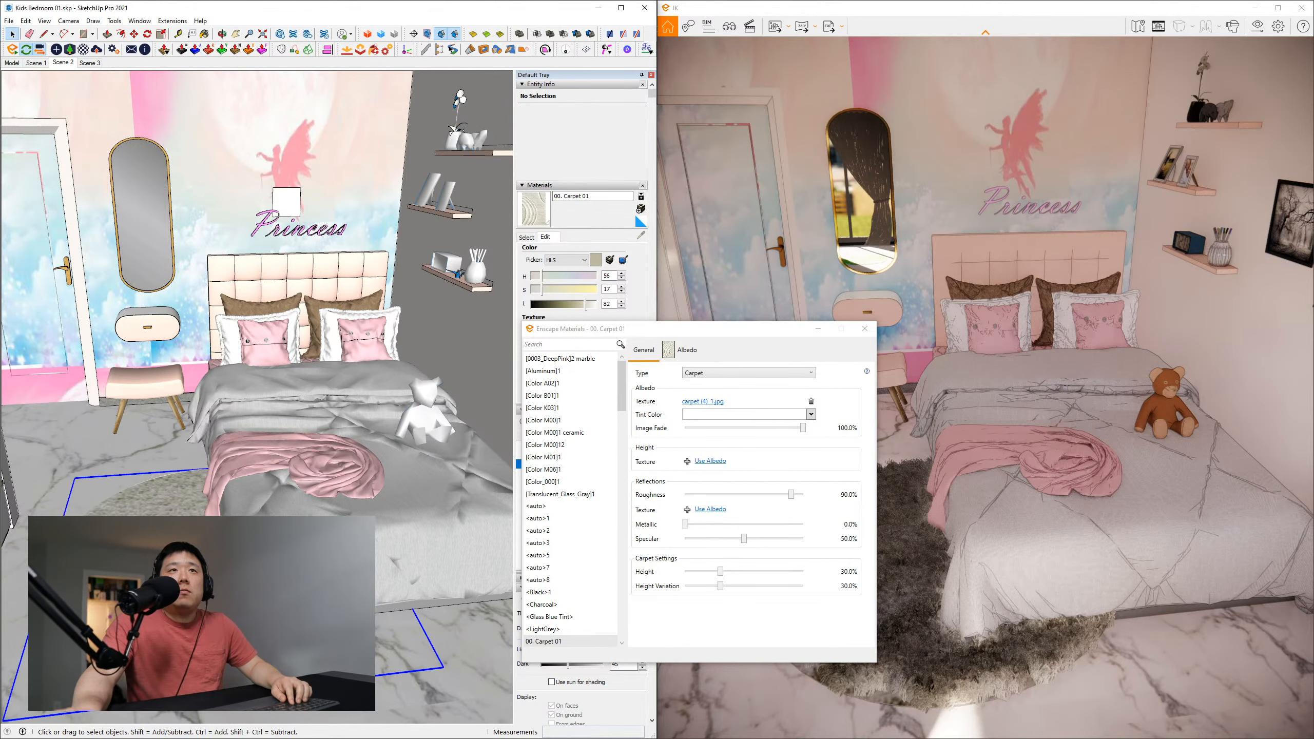
key("s")
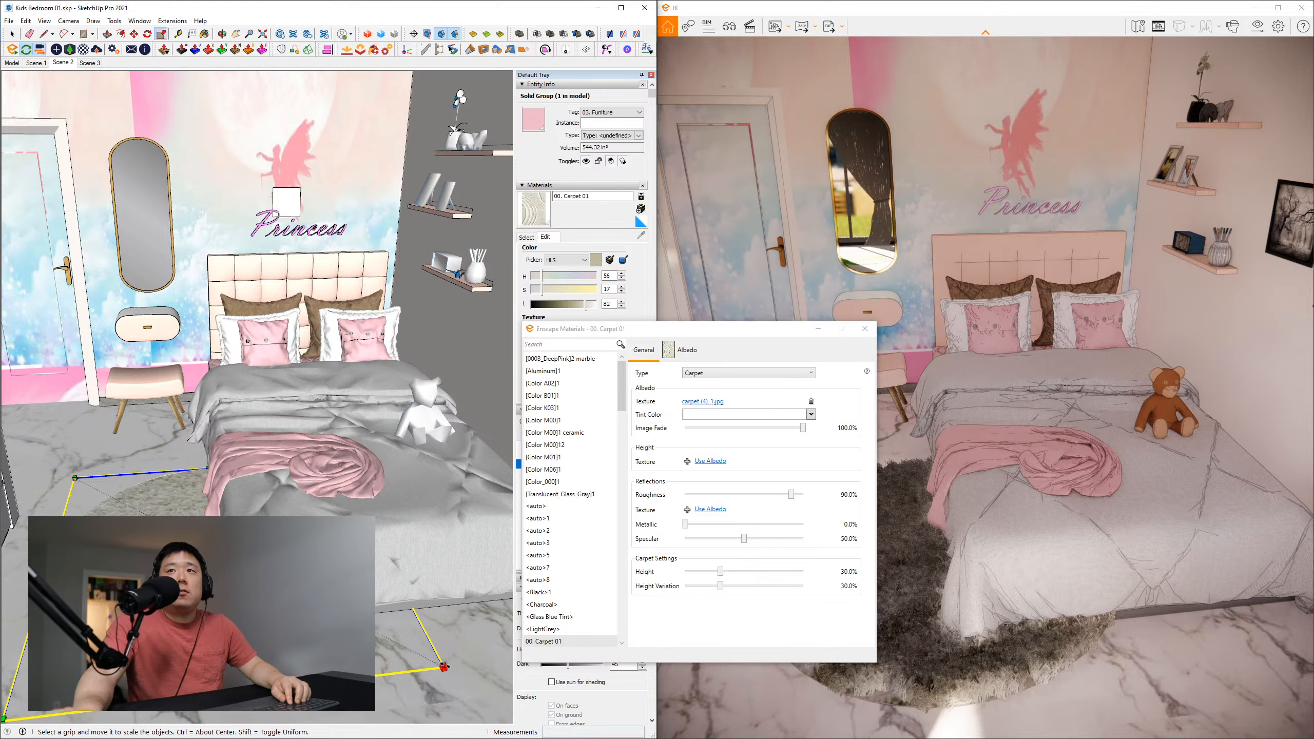
left_click_drag(444, 667, 219, 553)
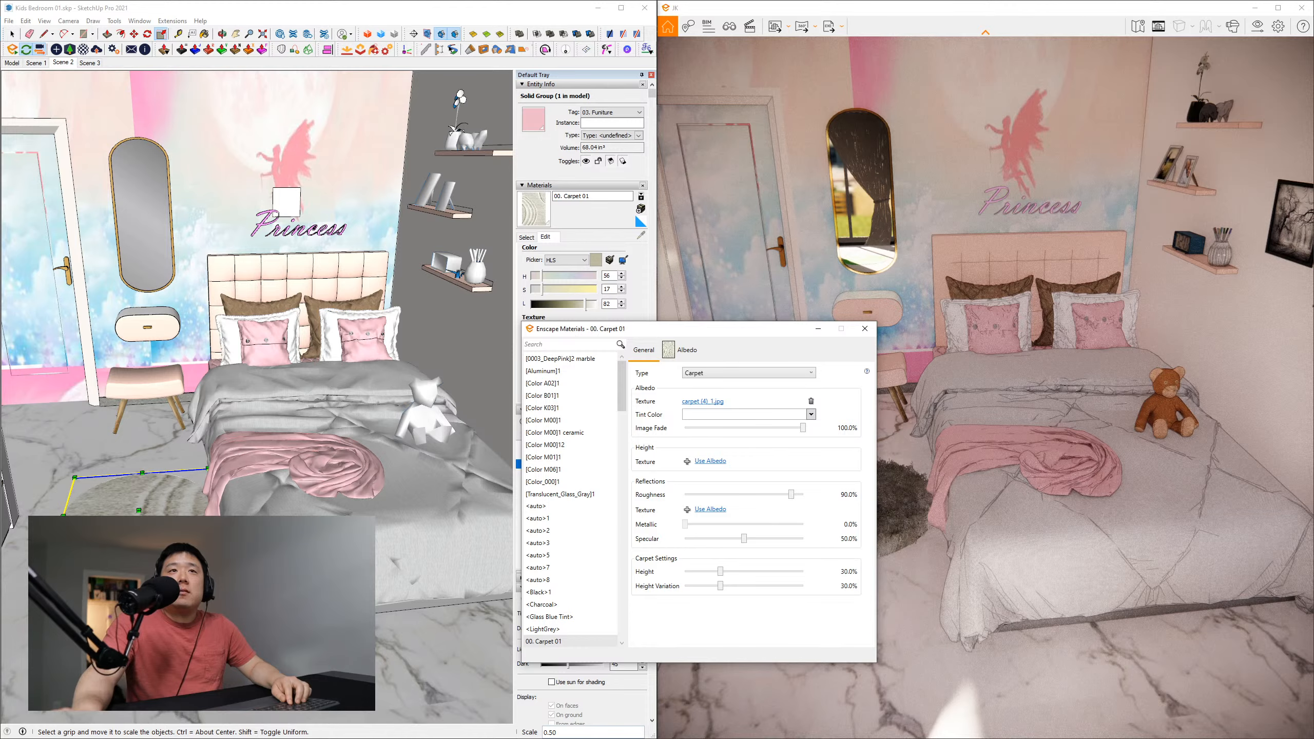
type("0.25")
key("Return")
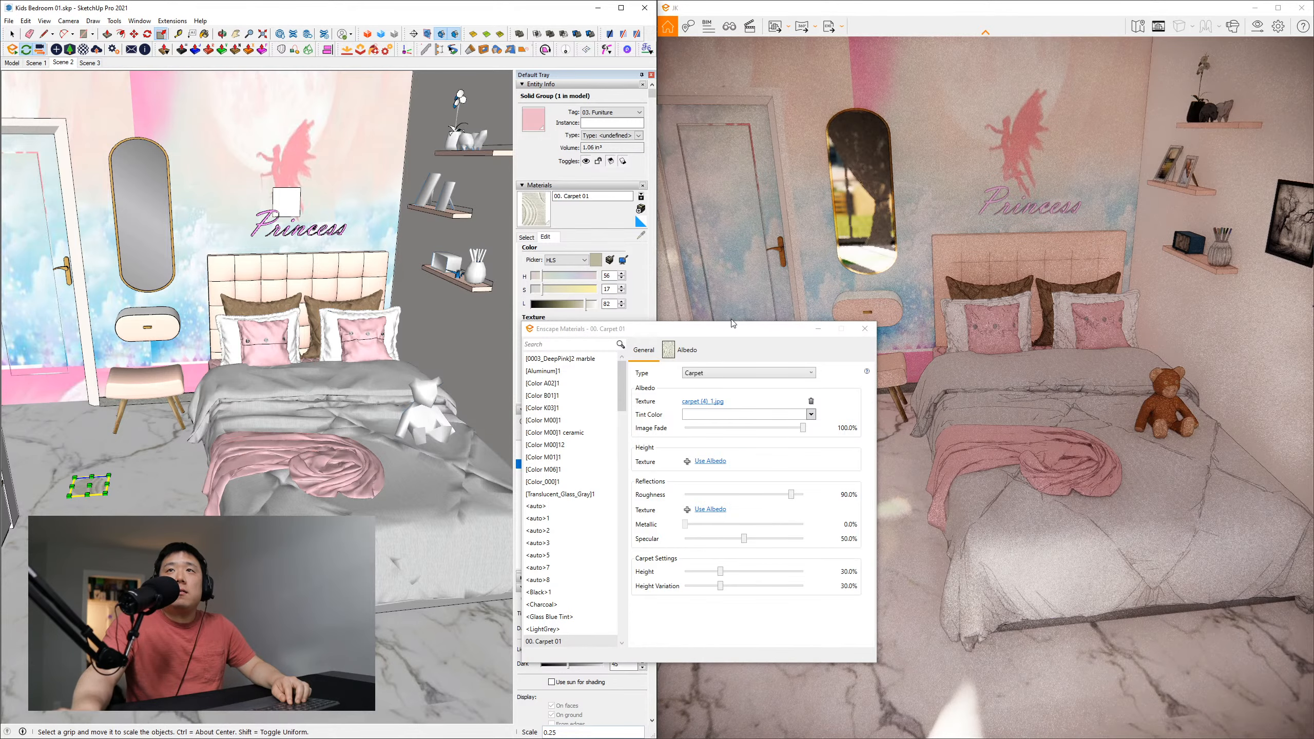
Undo the scaling of the large round rug and close the Enscape material editor
left_click_drag(732, 331, 508, 315)
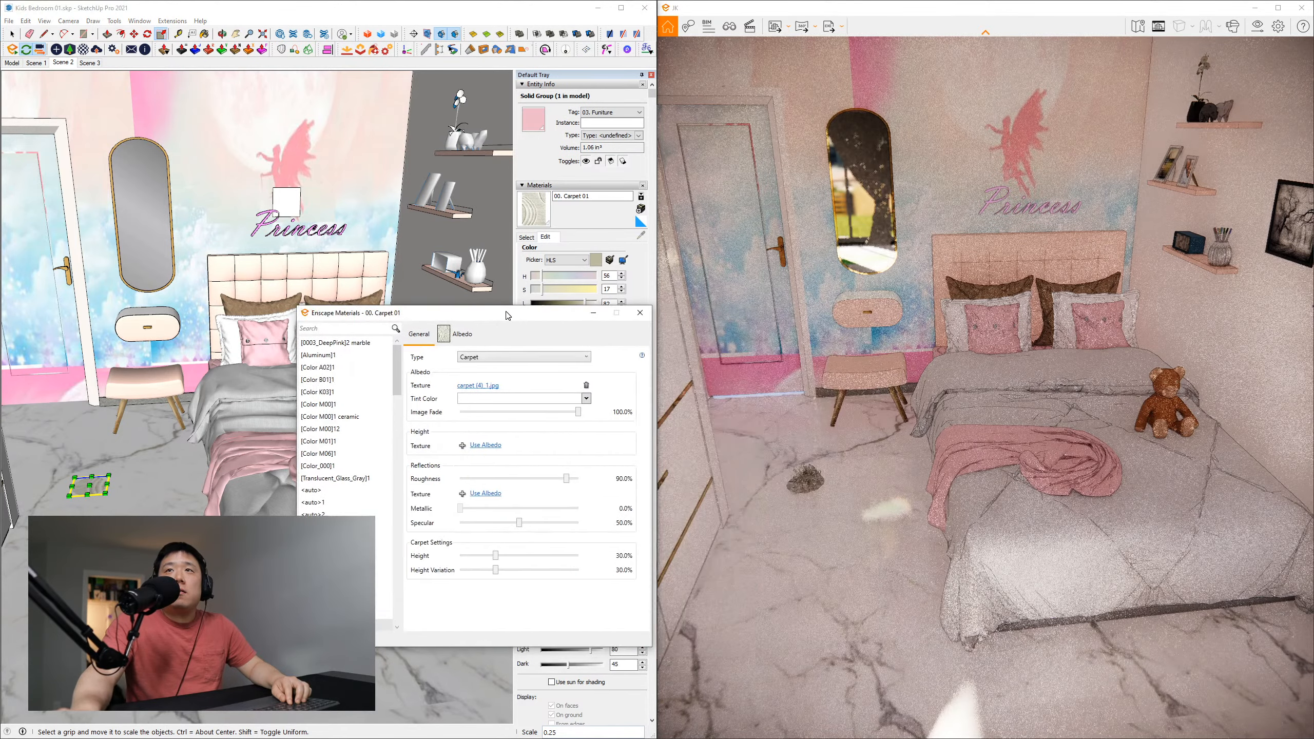
left_click(103, 507)
key("ctrl+z")
key("ctrl+z")
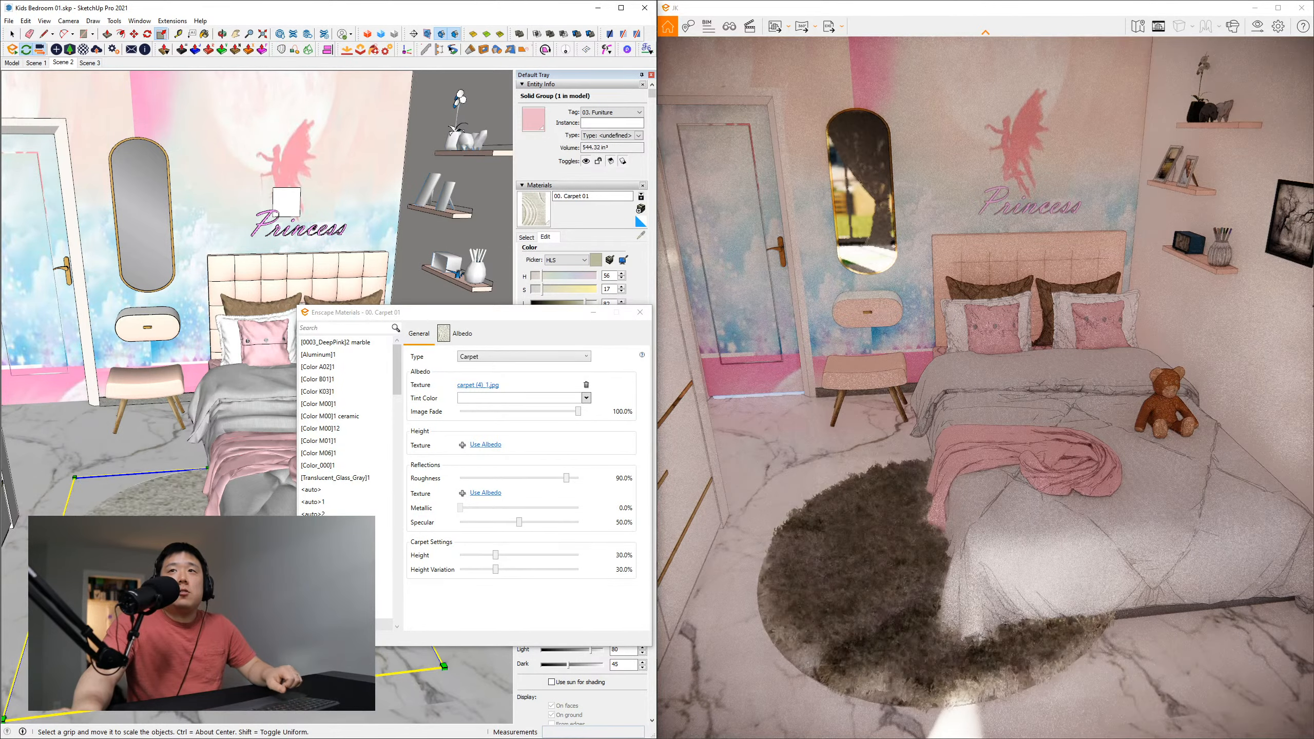
middle_click_drag(406, 713, 423, 654)
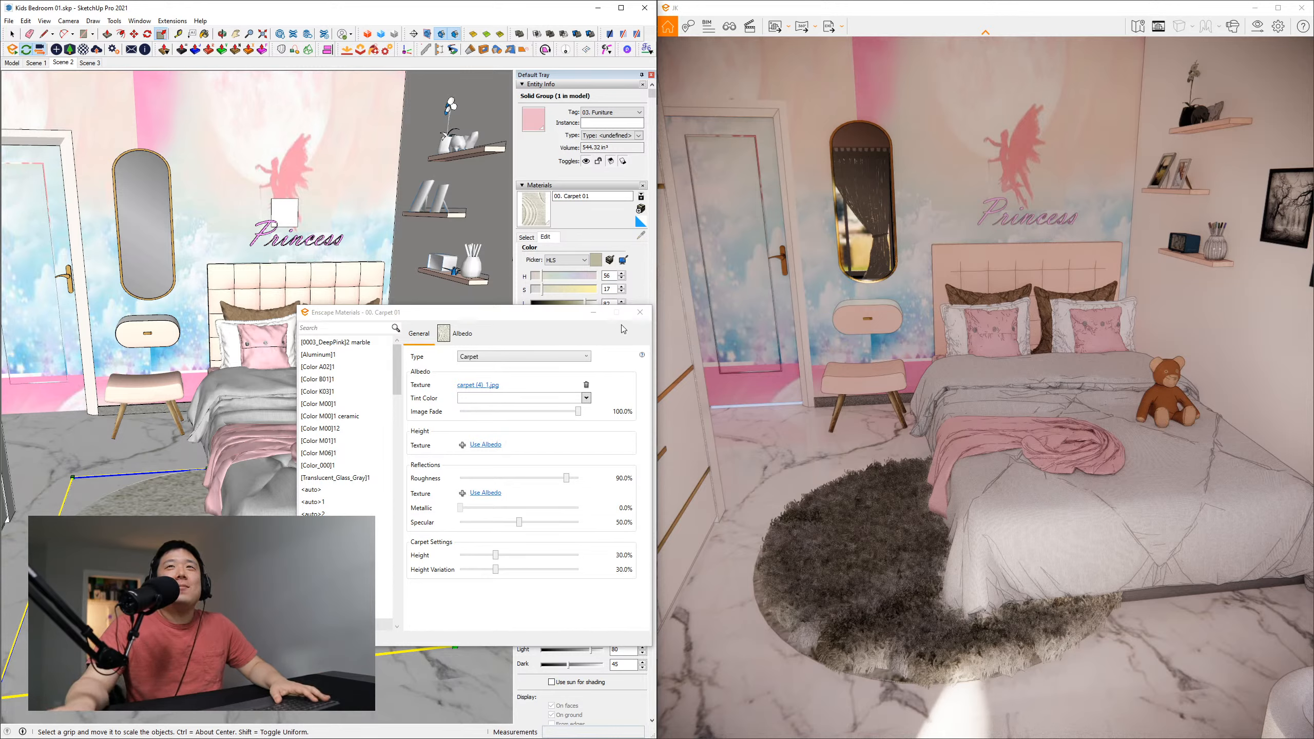
left_click(641, 312)
key("space")
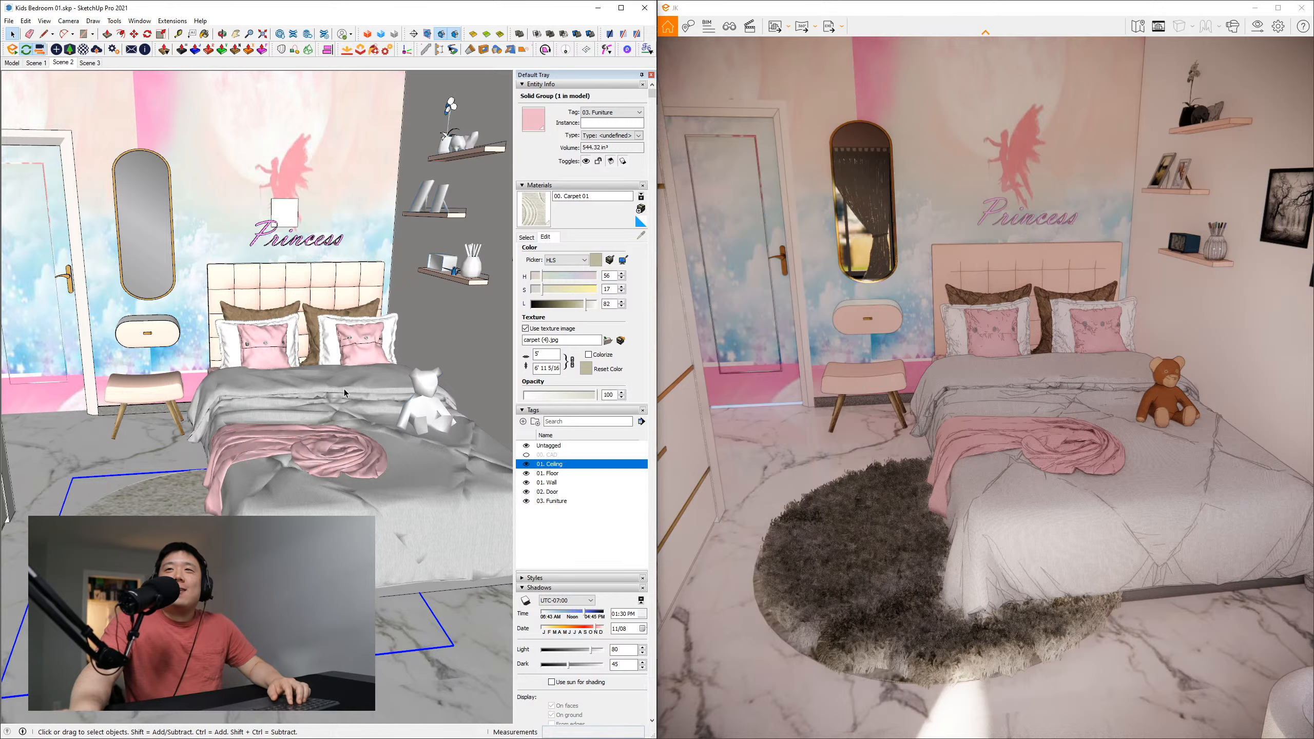
scroll(345, 393, "down", 3)
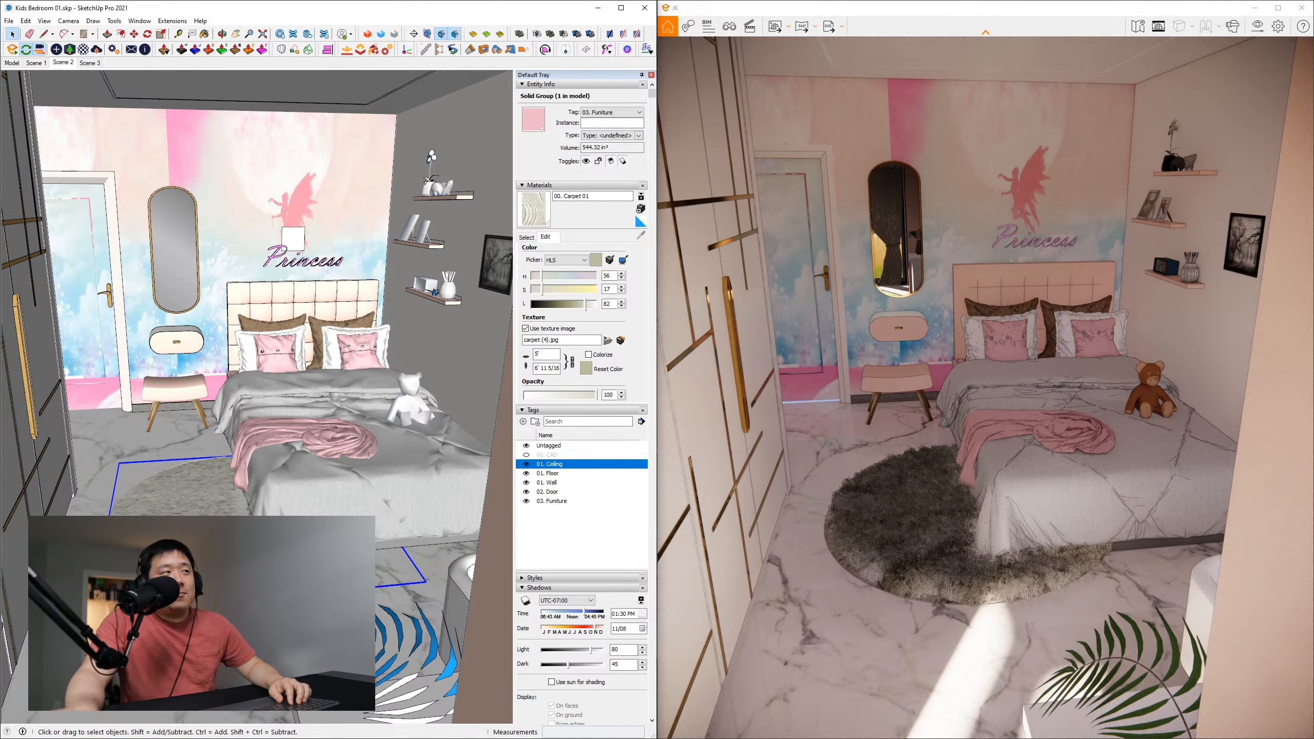
Reopen the Enscape material editor, set the type of 00. Carpet 01 to Default, and close the editor
left_click(86, 50)
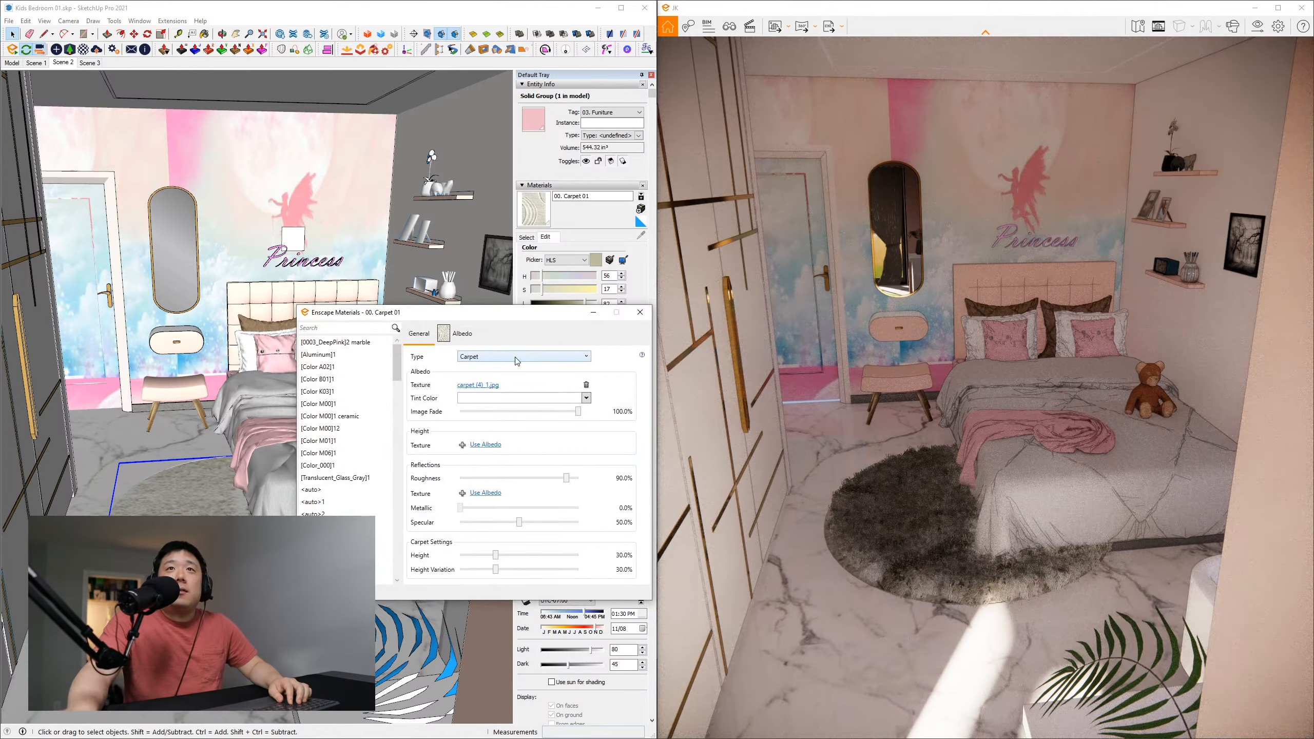
left_click(517, 357)
left_click(495, 370)
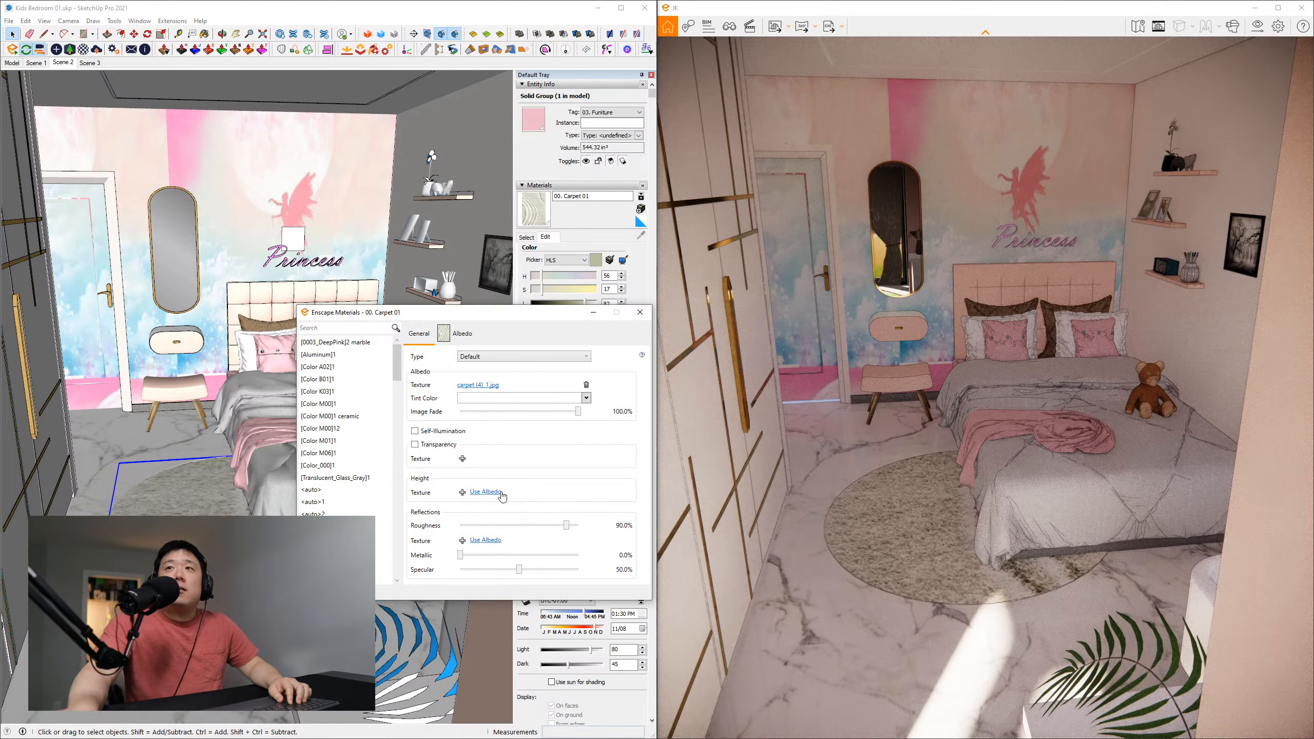
left_click(639, 312)
Sample the fairy wallpaper material from the wall above the headboard
mouse_move(250, 432)
middle_mouse_down()
mouse_move(248, 453)
mouse_move(245, 443)
middle_mouse_up()
scroll(246, 441, "up", 4)
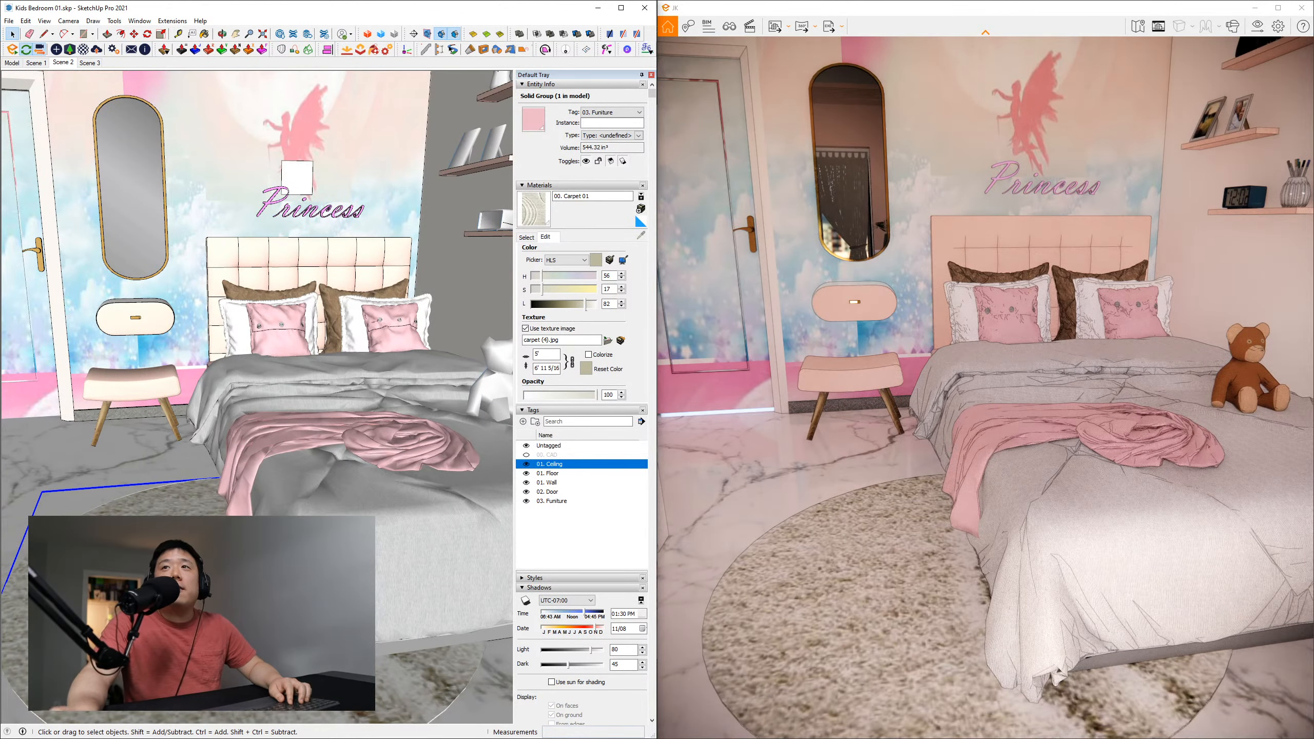
middle_click_drag(355, 506, 309, 435, "shift")
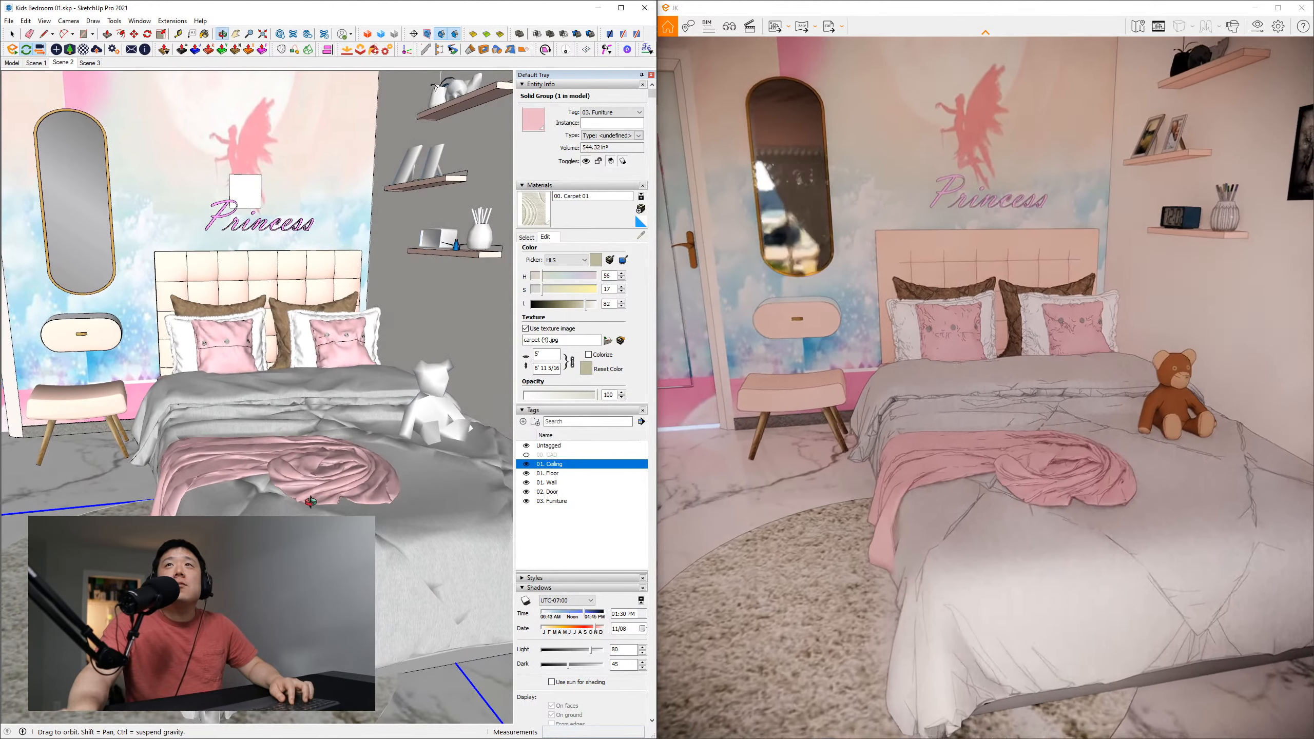
scroll(309, 436, "down", 5)
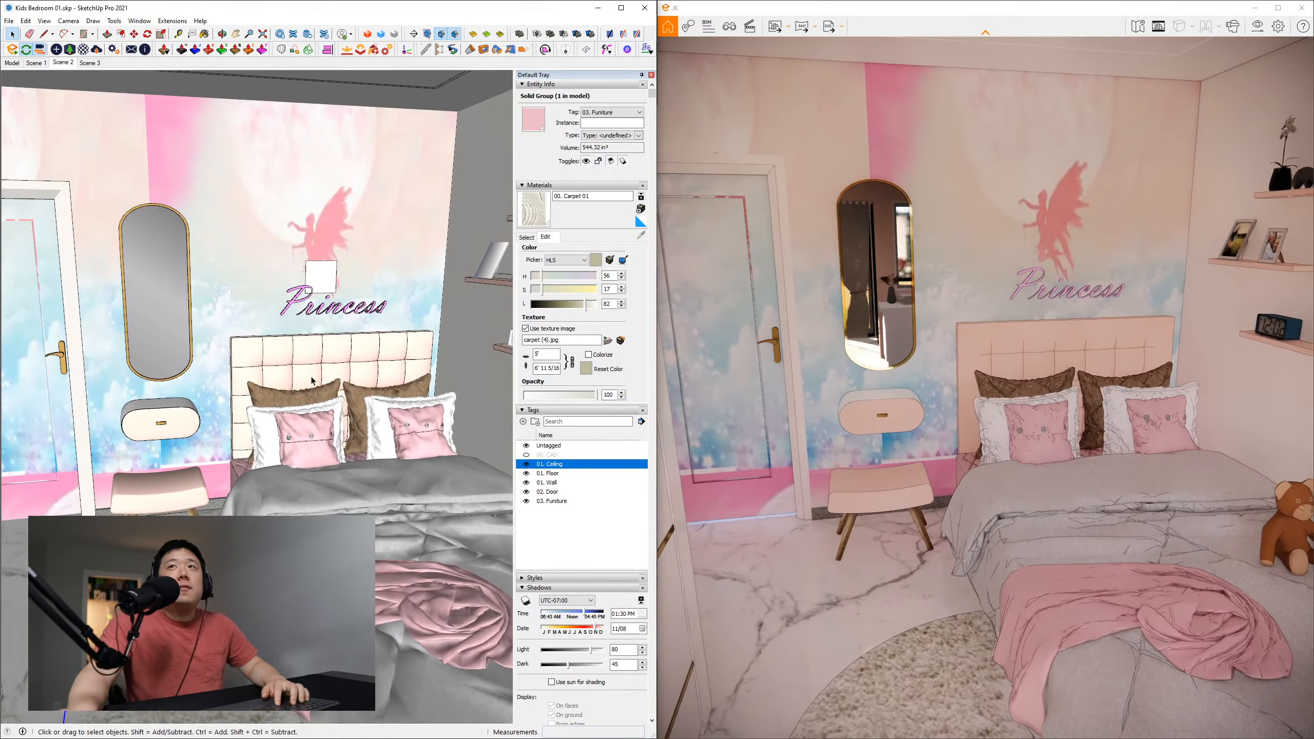
key("b")
key("alt")
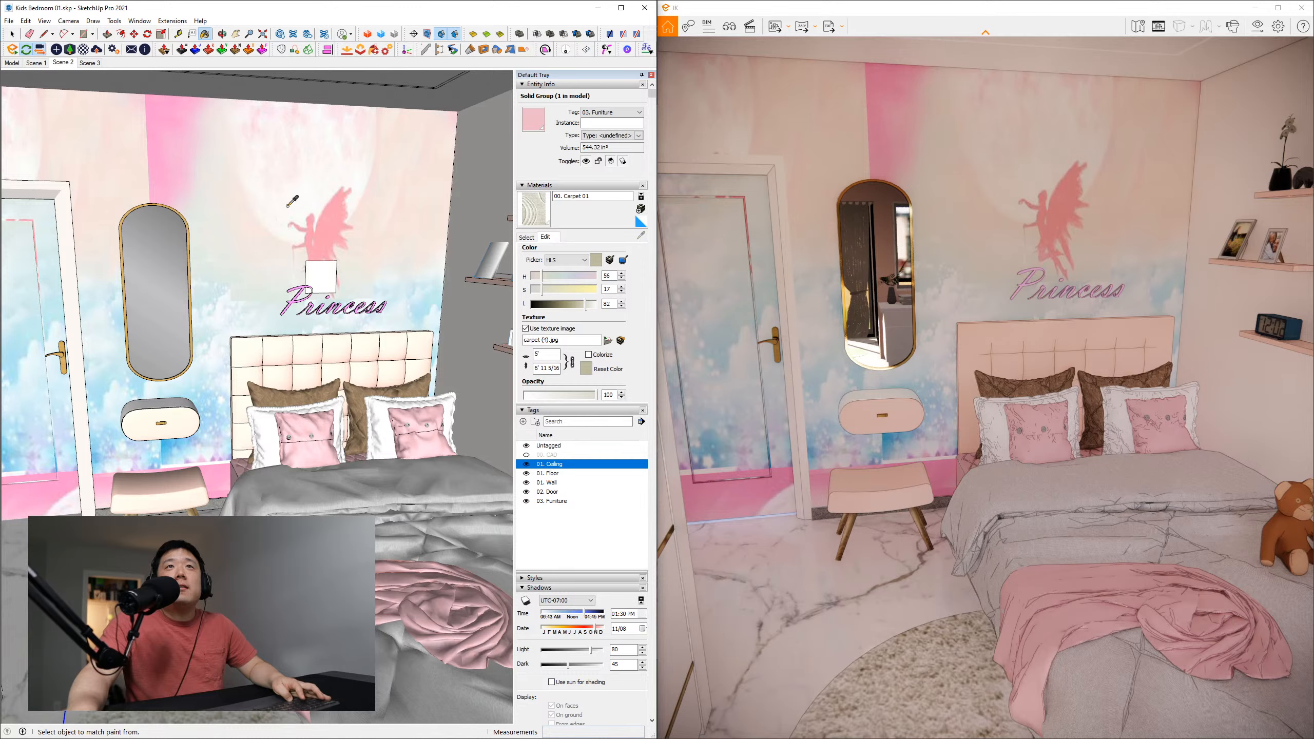
left_click(287, 207, "alt")
key("space")
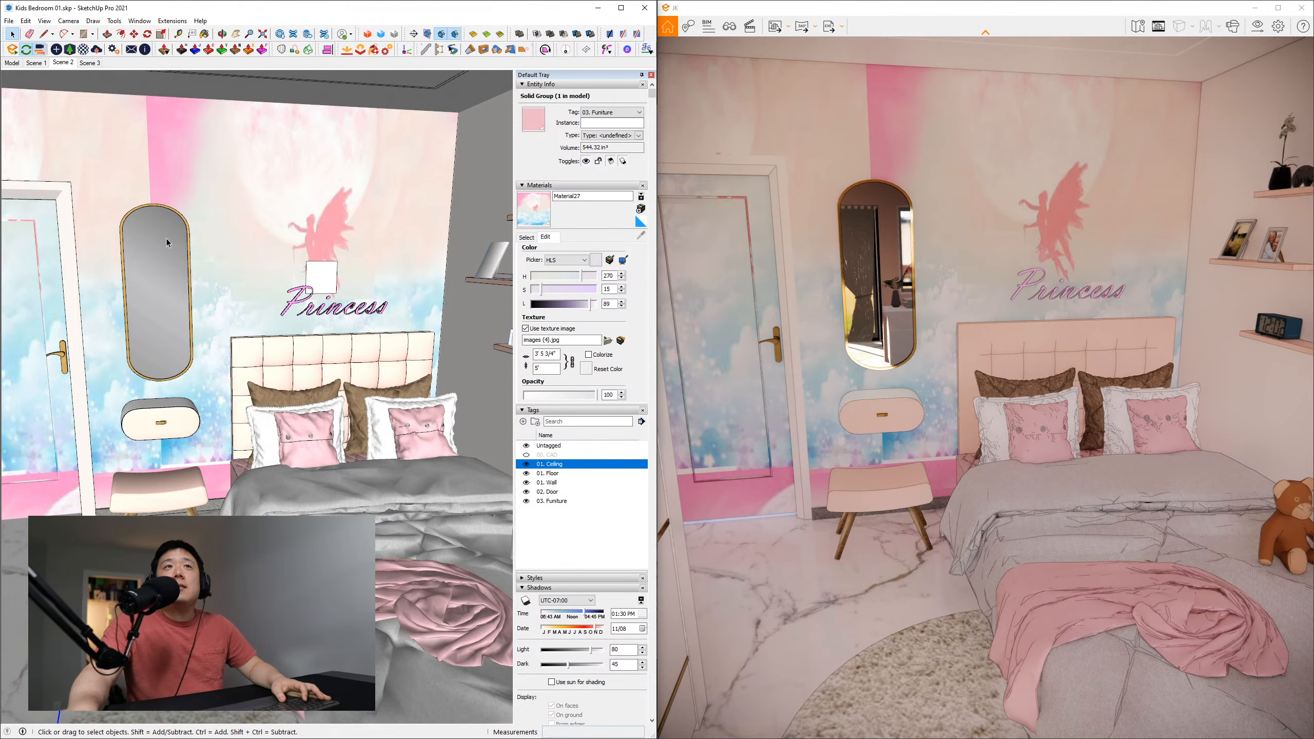
Open the wallpapered wall for editing, select its face, and hide the rest of the model
mouse_move(358, 235)
middle_mouse_down()
mouse_move(287, 250)
mouse_move(402, 276)
mouse_move(335, 258)
middle_mouse_up()
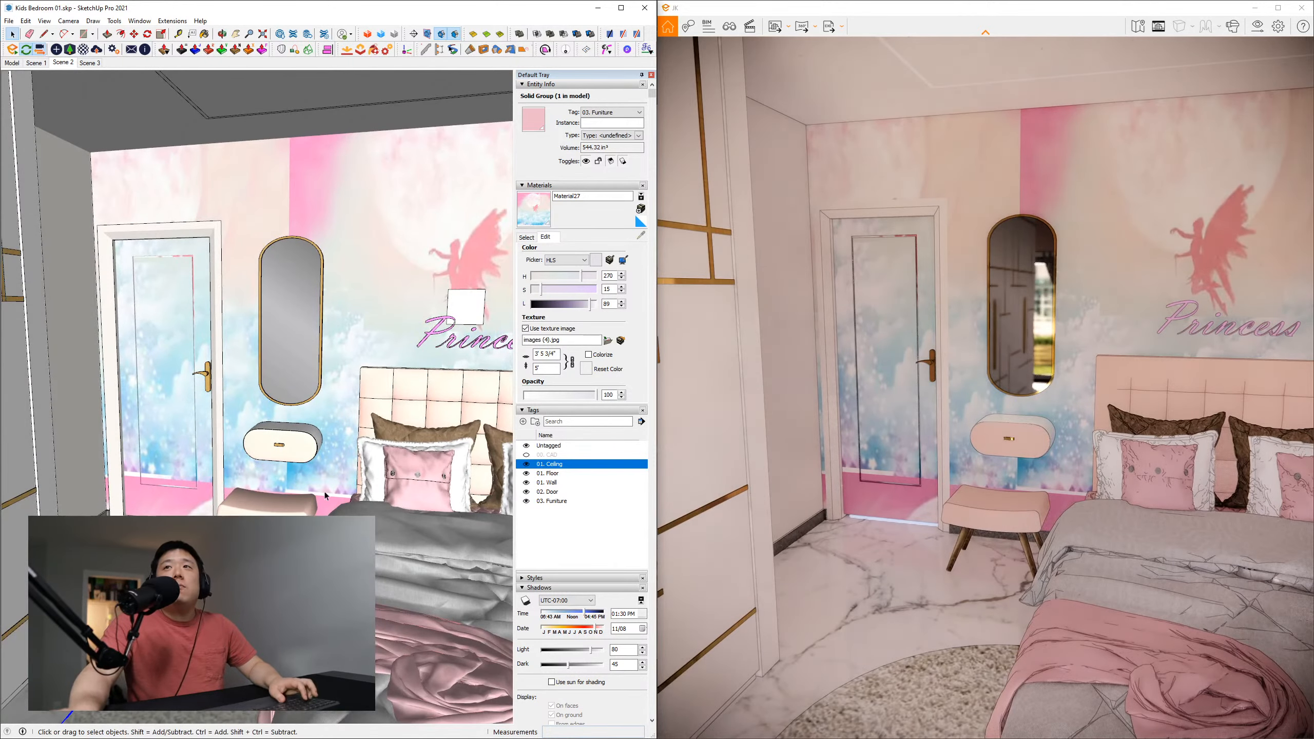
mouse_move(425, 256)
middle_mouse_down("shift")
mouse_move(346, 259)
mouse_move(376, 241)
mouse_move(314, 220)
middle_mouse_up("shift")
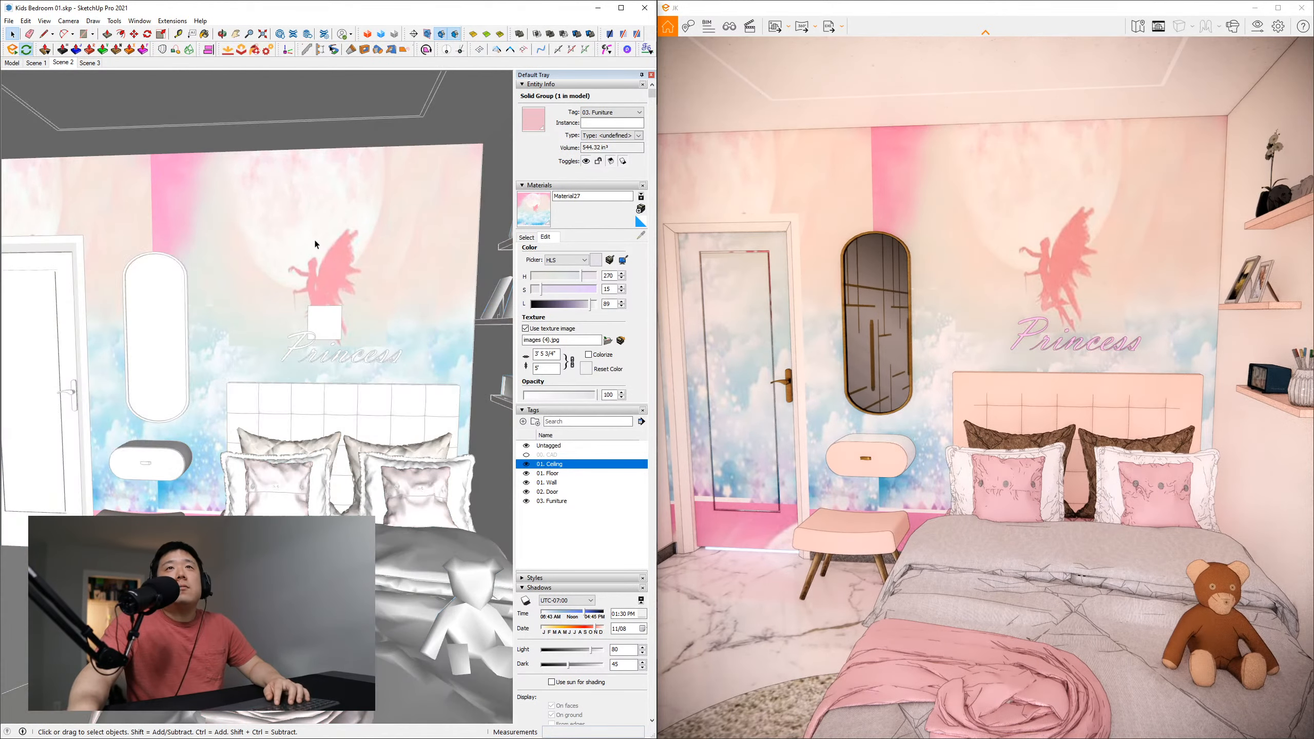
double_click(315, 240)
left_click(312, 242)
key("i")
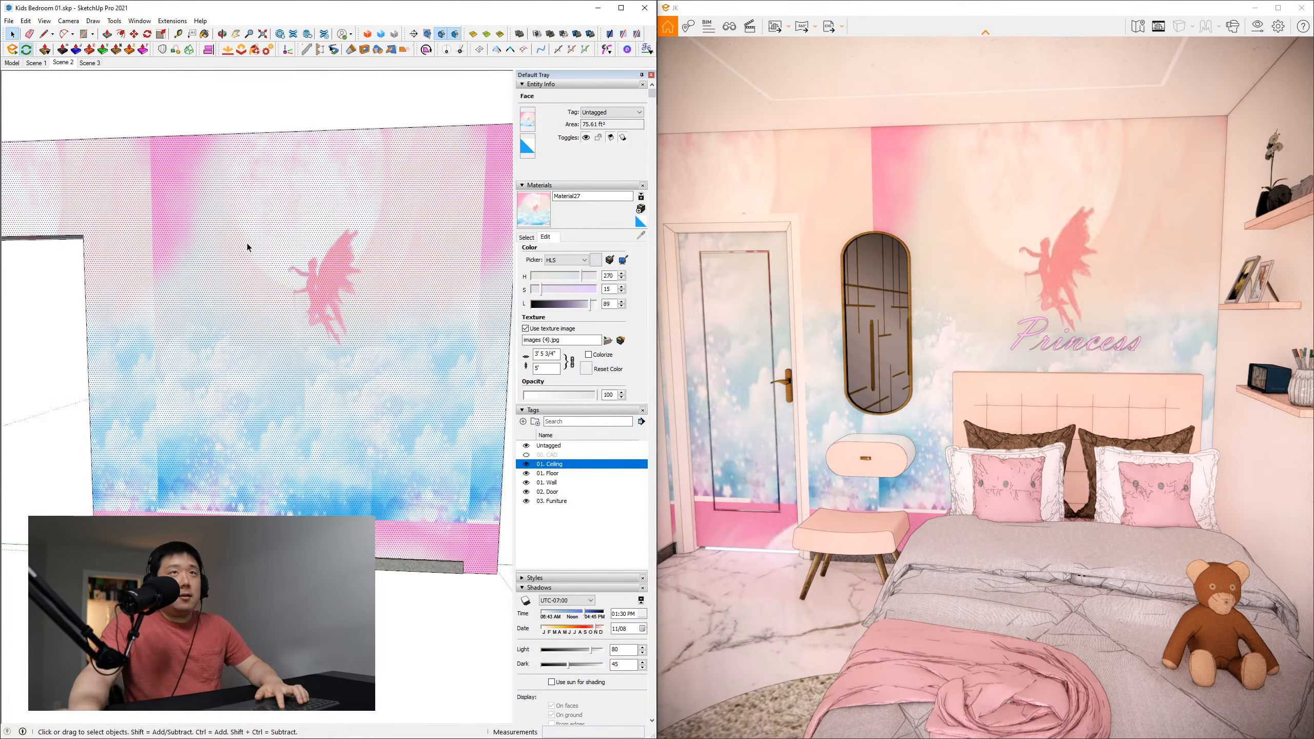
scroll(292, 306, "down", 4)
scroll(289, 305, "up", 3)
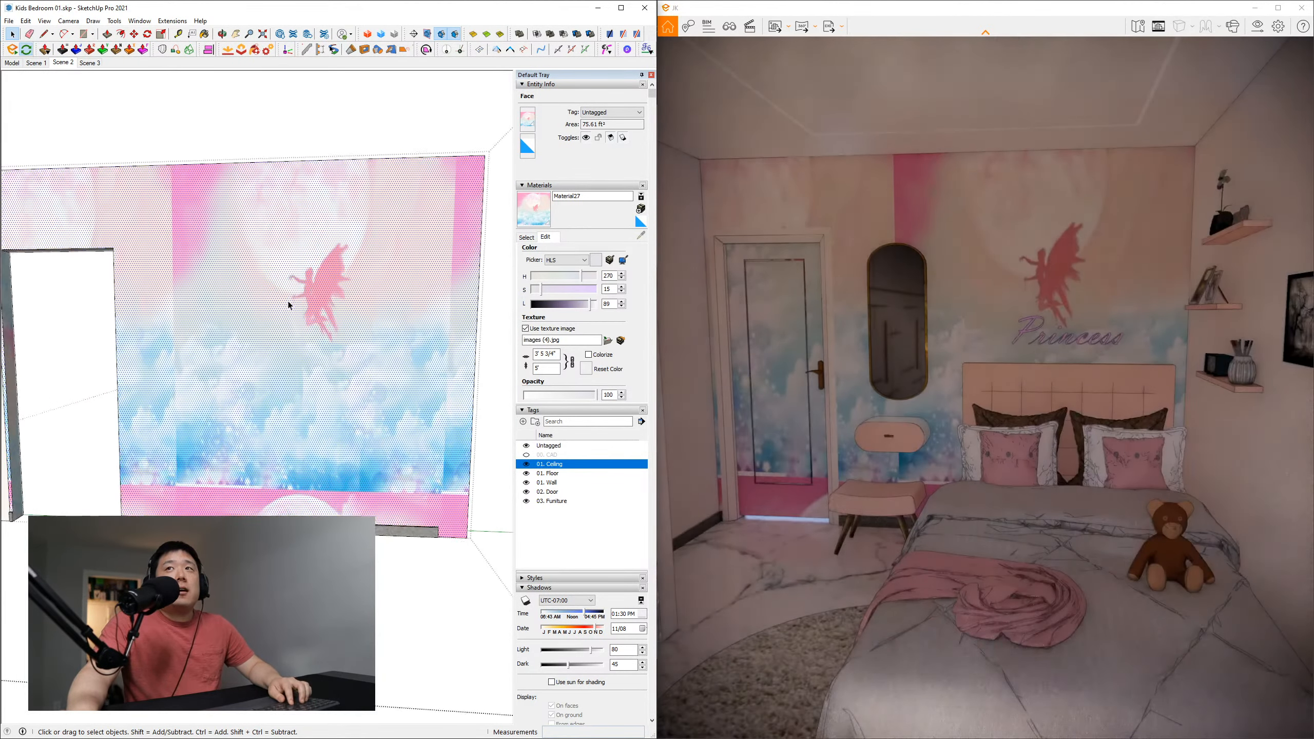
scroll(289, 306, "up", 2)
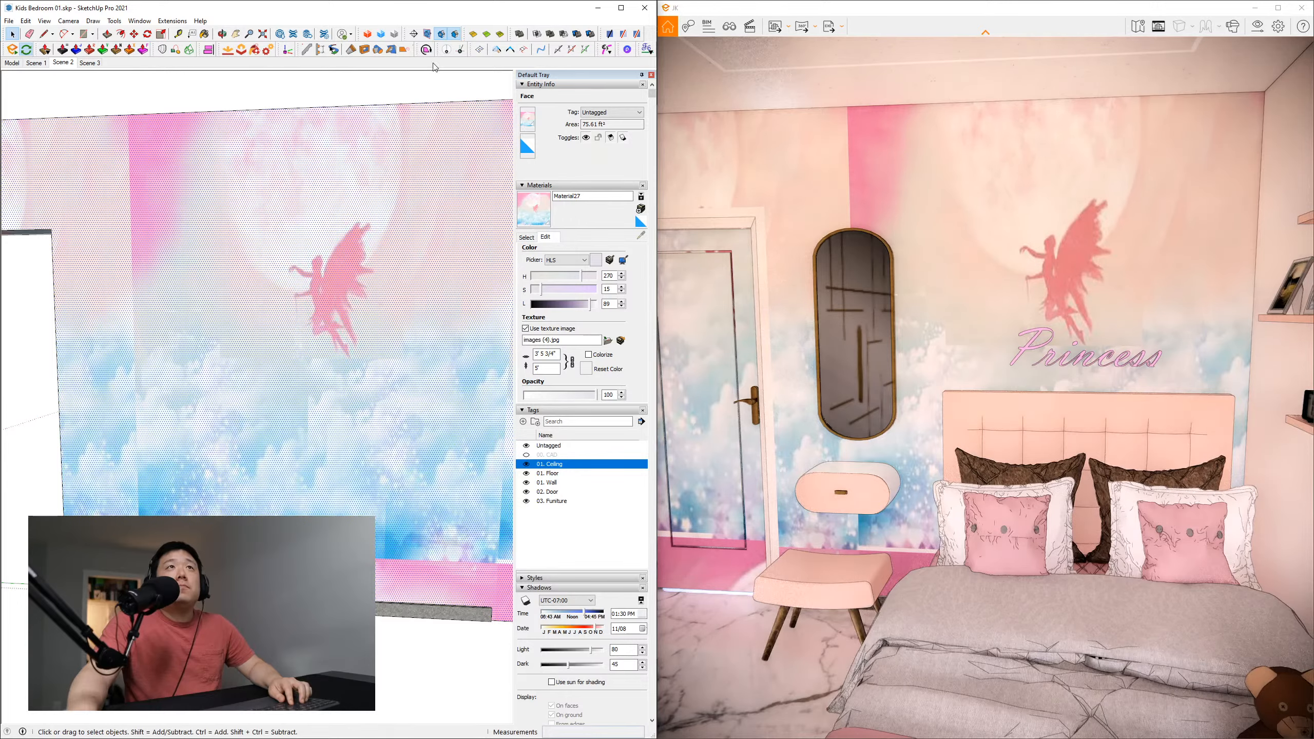
Disable Enscape's view synchronization and return the modelling window to half-screen width
left_click(620, 7)
left_click(39, 45)
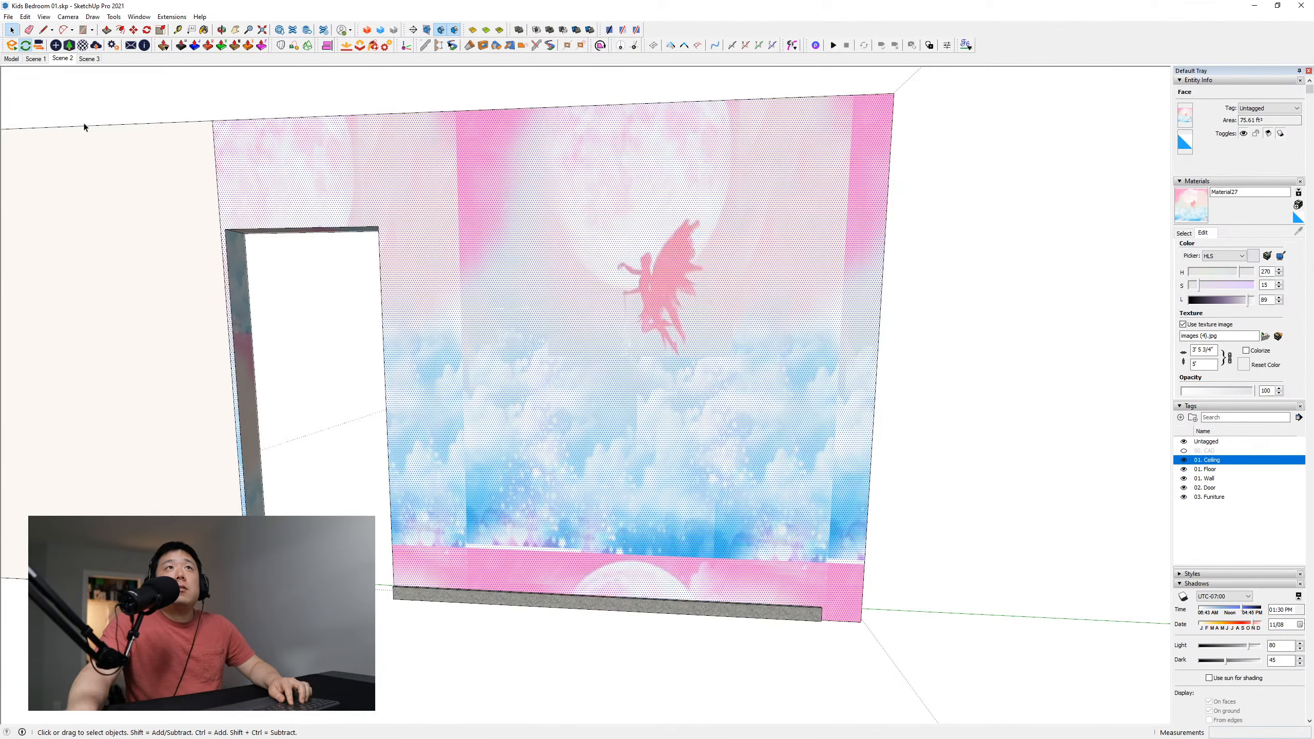
double_click(1138, 8)
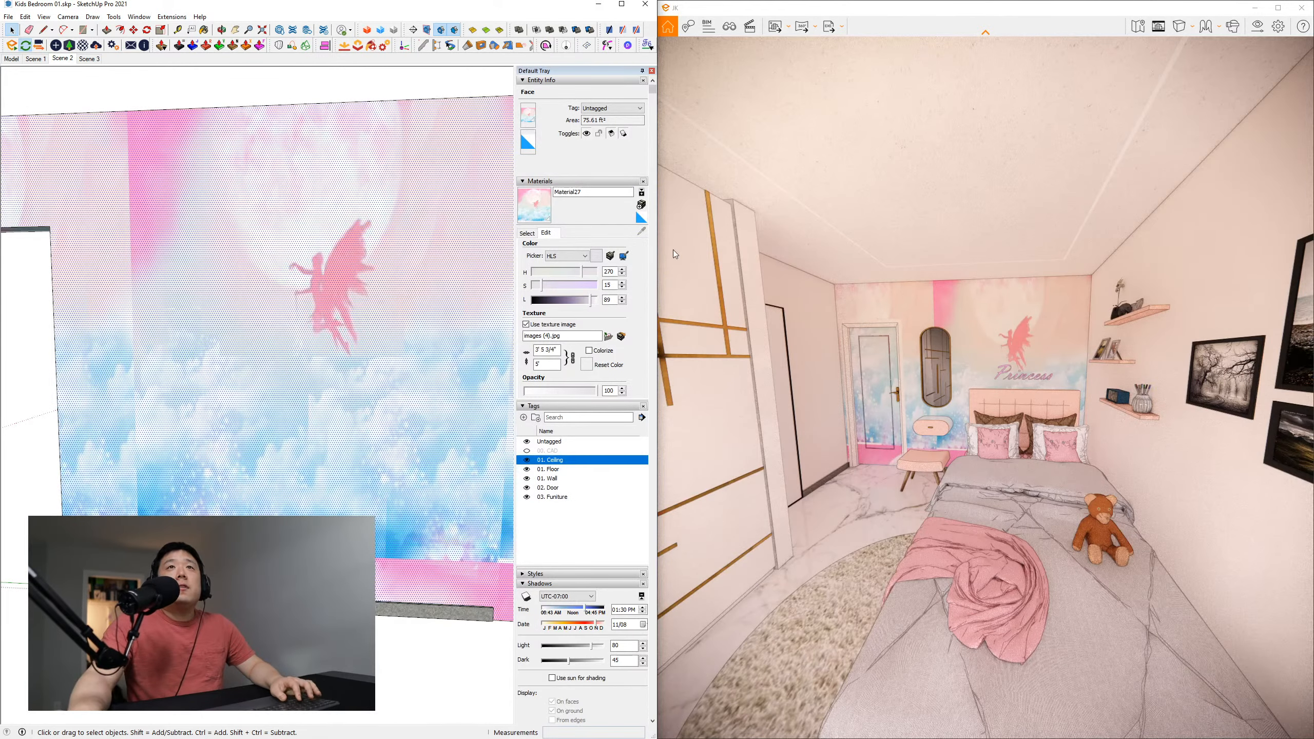
Draw a rectangle about 6' 3" wide around one full fairy image on the wall, from the top edge to above the pink strip
mouse_move(349, 293)
middle_mouse_down()
mouse_move(329, 302)
mouse_move(373, 299)
middle_mouse_up()
scroll(315, 311, "down", 1)
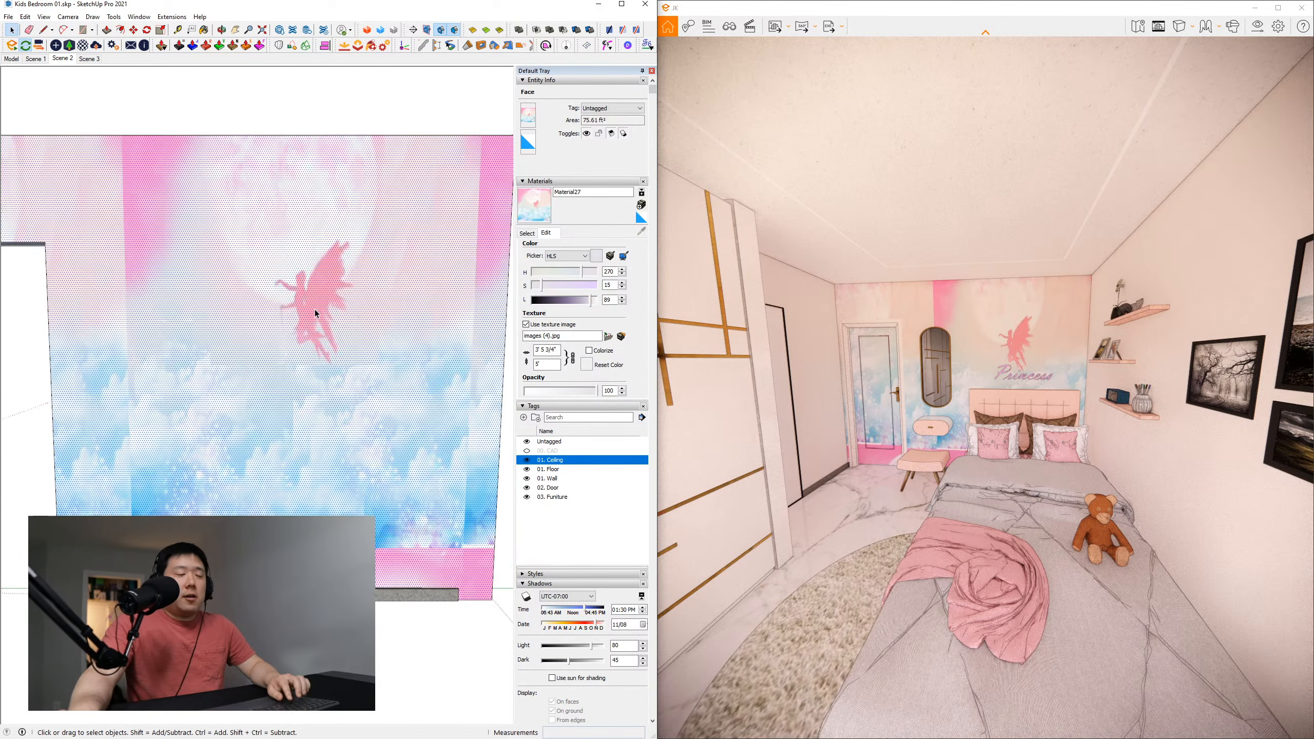
scroll(317, 314, "down", 1)
key("r")
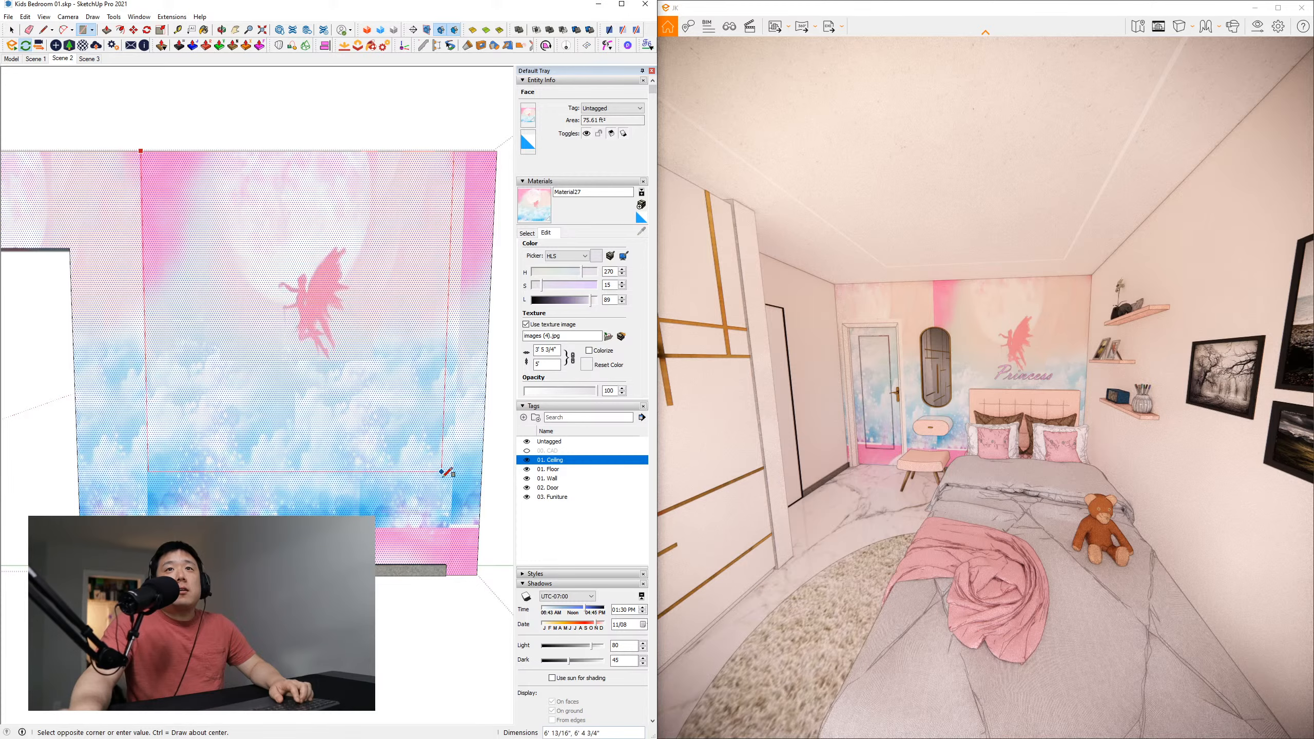
left_click(464, 528)
key("space")
left_click(381, 408)
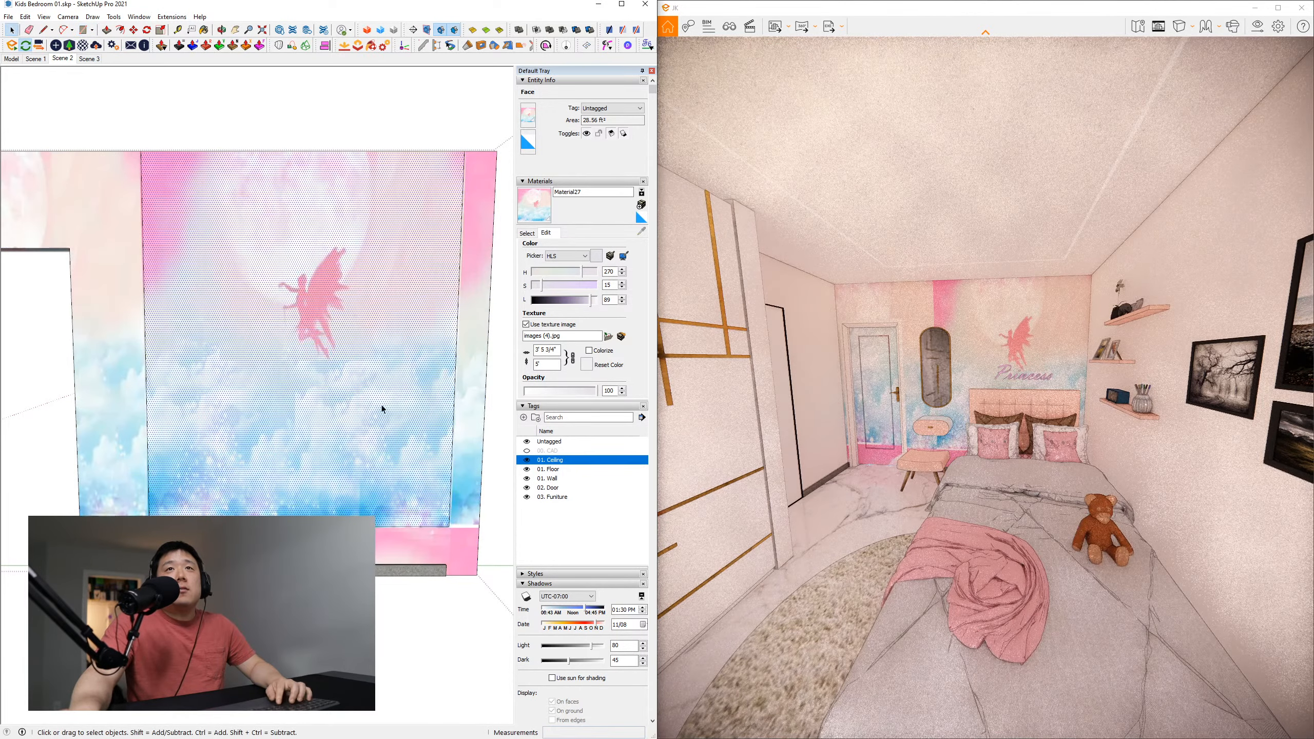
middle_click_drag(381, 408, 311, 404)
Create a new plain material named Material2 with a dusty pink colour of hue 0, saturation 39 and lightness 71
key("b")
key("alt")
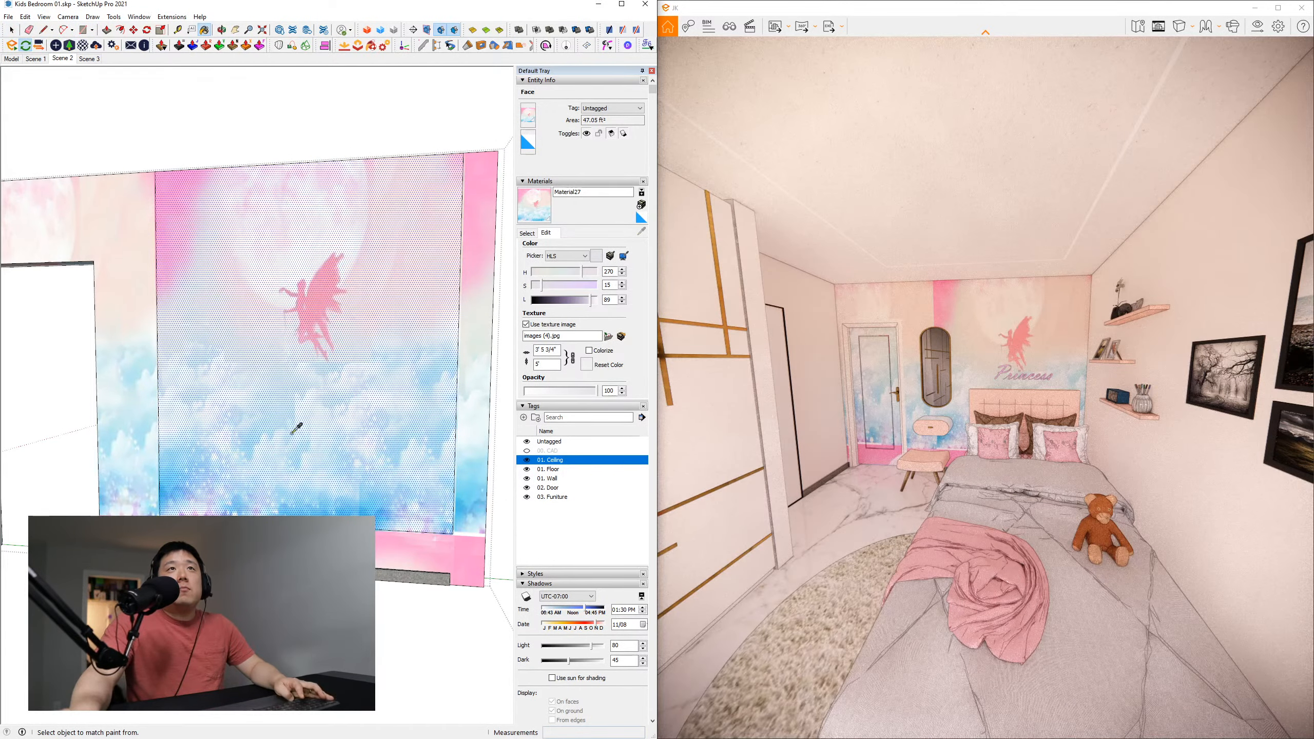
left_click(642, 217)
left_click(641, 205)
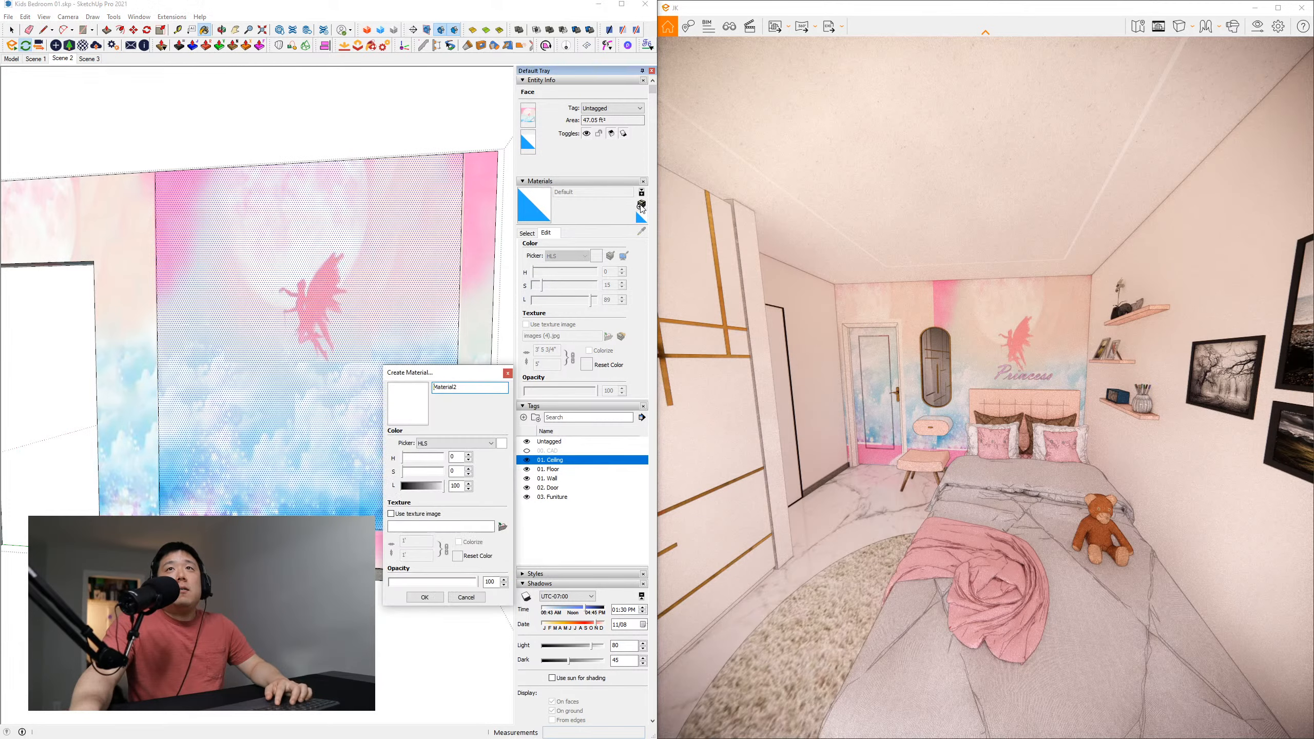
left_click(433, 486)
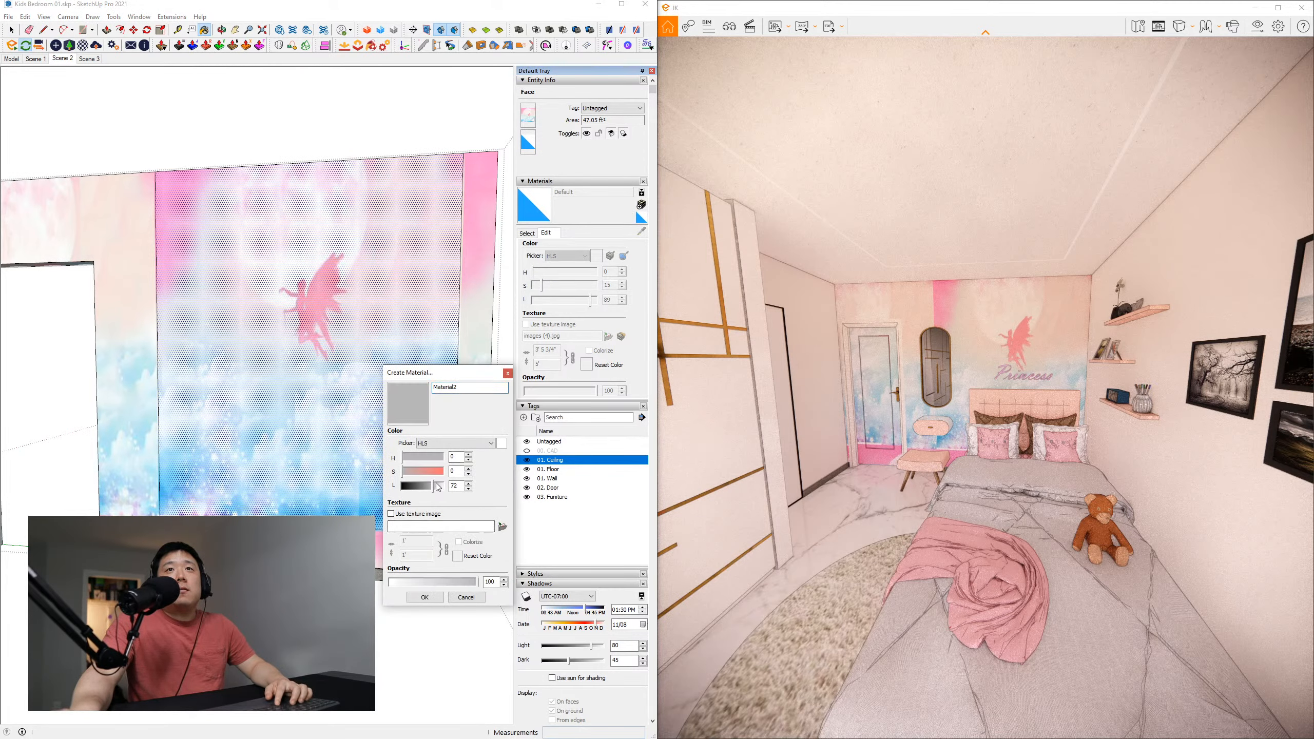
left_click_drag(431, 472, 417, 472)
left_click(425, 597)
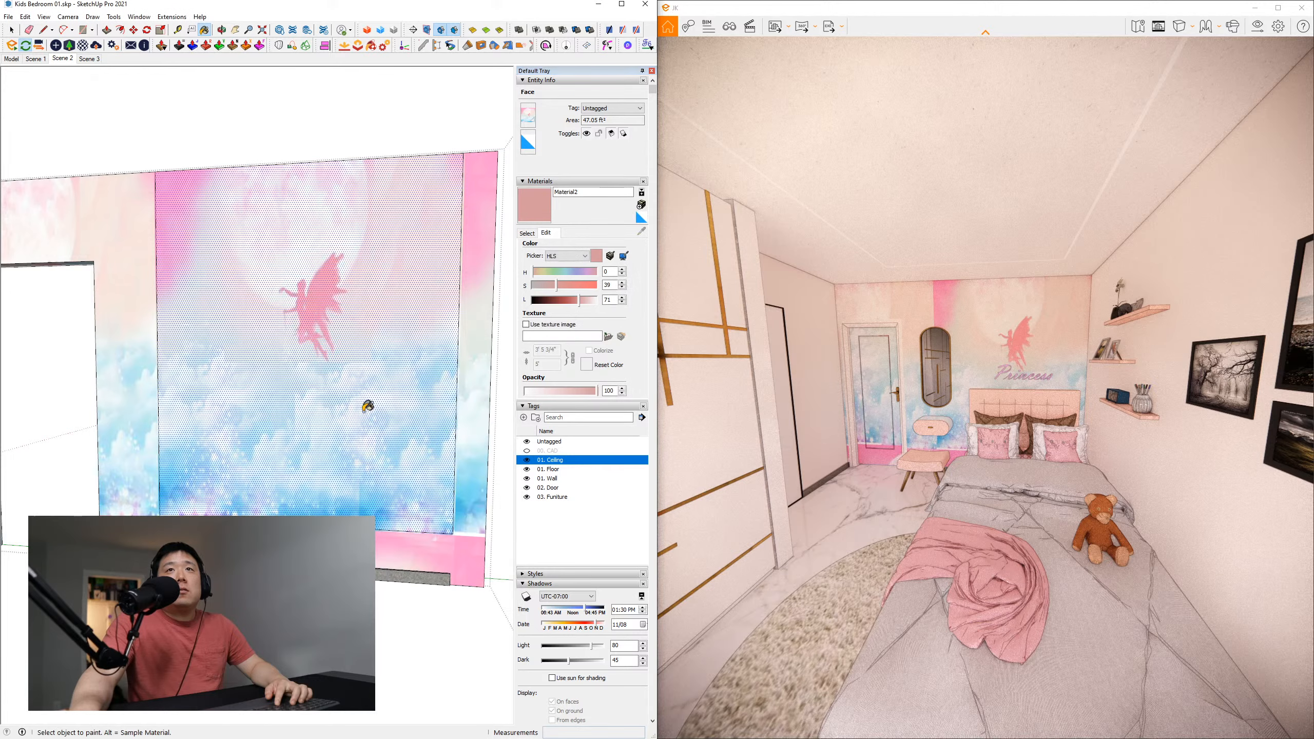
Match Material2's colour to the wallpaper's pink strip and paint the wall area around the fairy rectangle with it
left_click(623, 256)
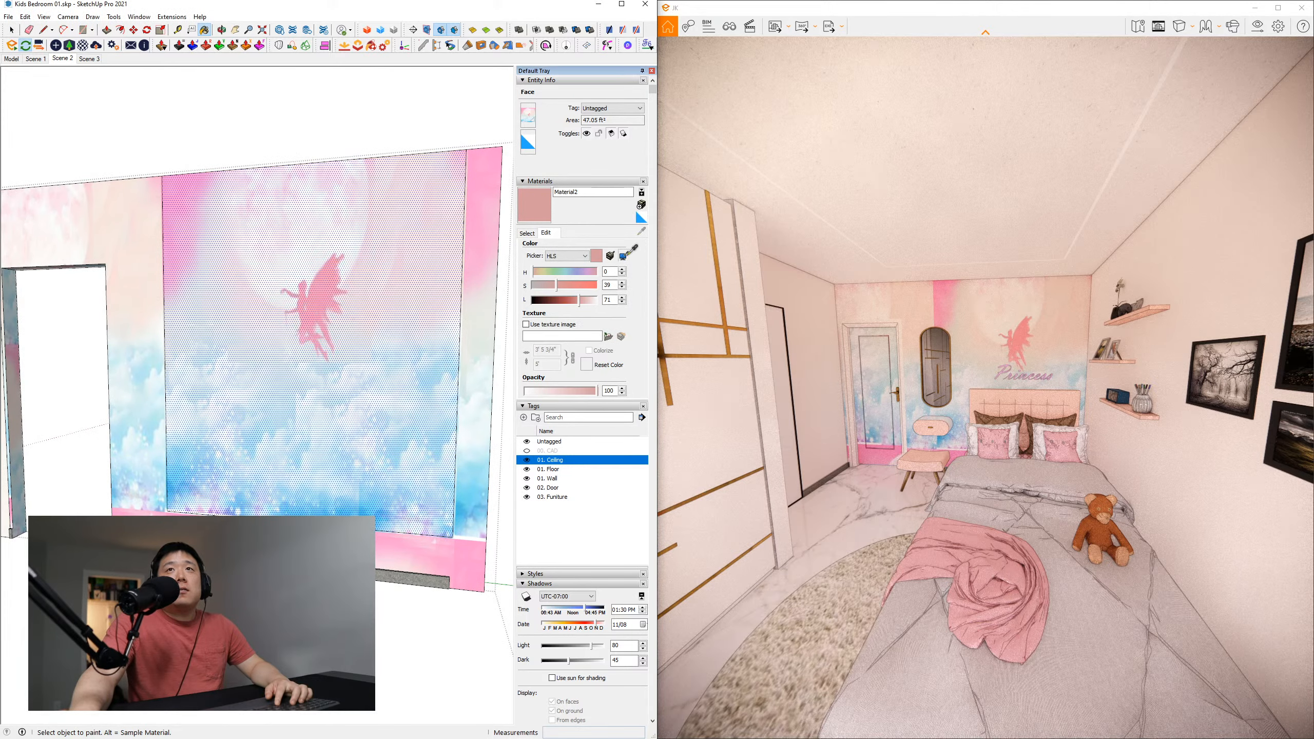
left_click(171, 514)
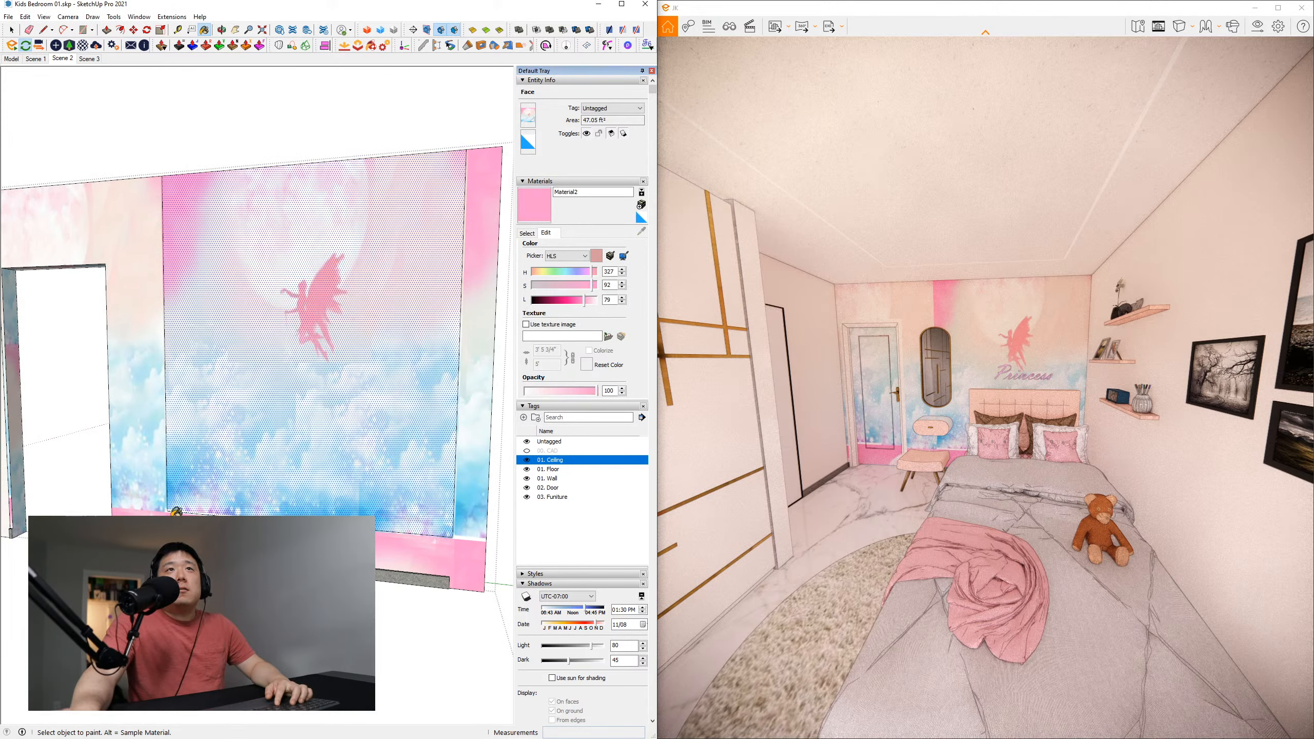
left_click(153, 287)
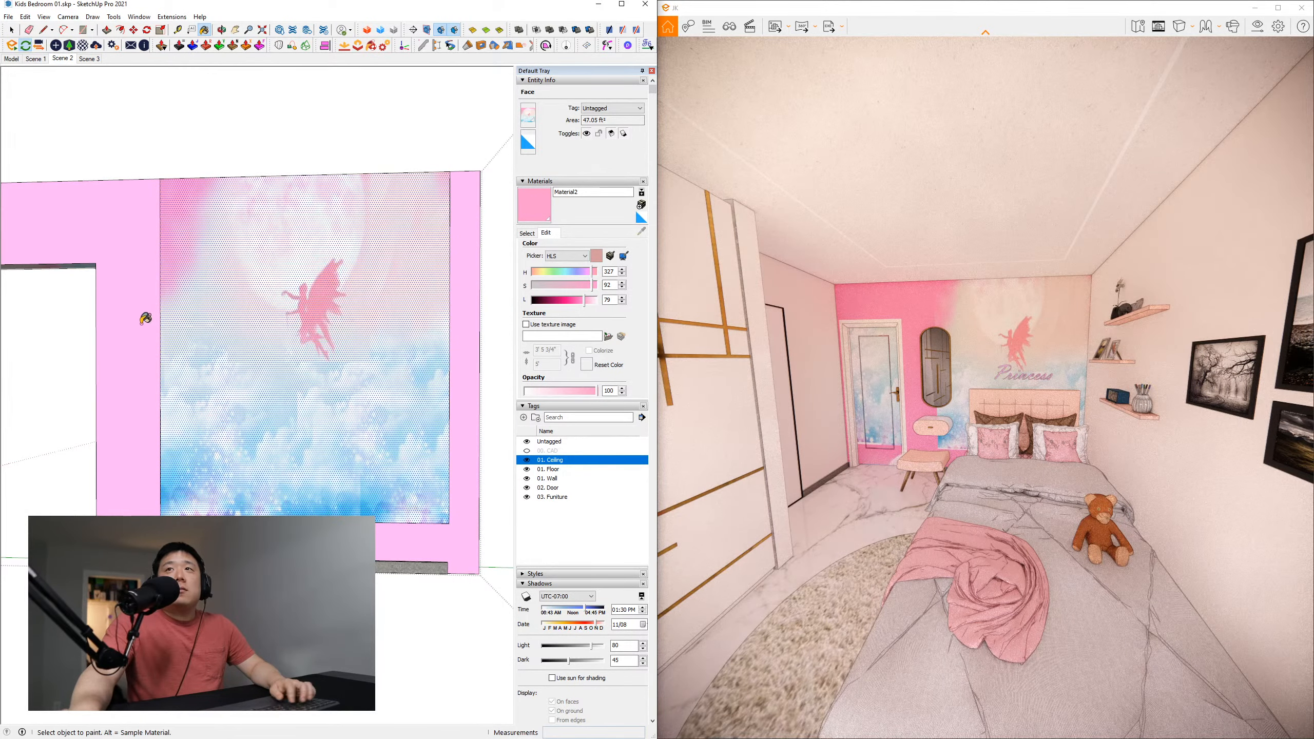
mouse_move(215, 326)
middle_mouse_down()
mouse_move(228, 328)
mouse_move(138, 213)
middle_mouse_up()
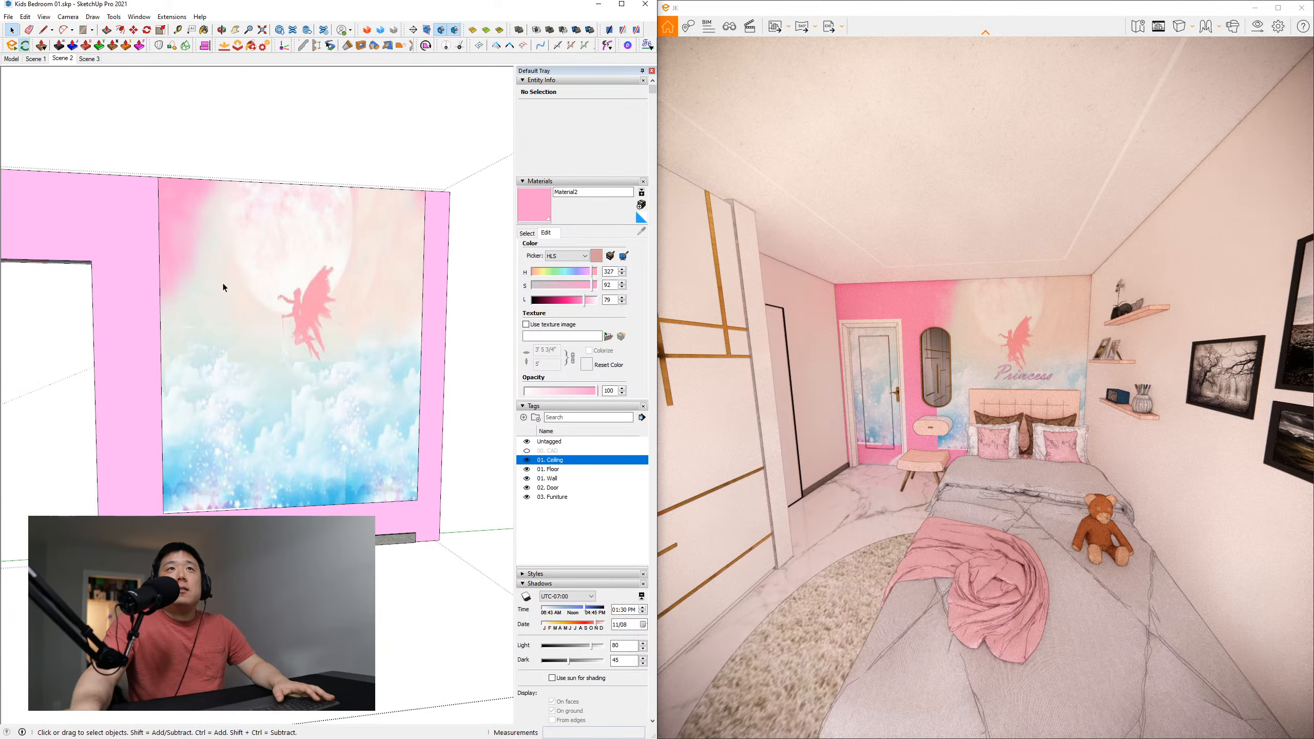
Move the fairy rectangle's bottom edge up to crop the white strip out of the wallpaper, and finish editing the wall
left_click(220, 463)
right_click(214, 511)
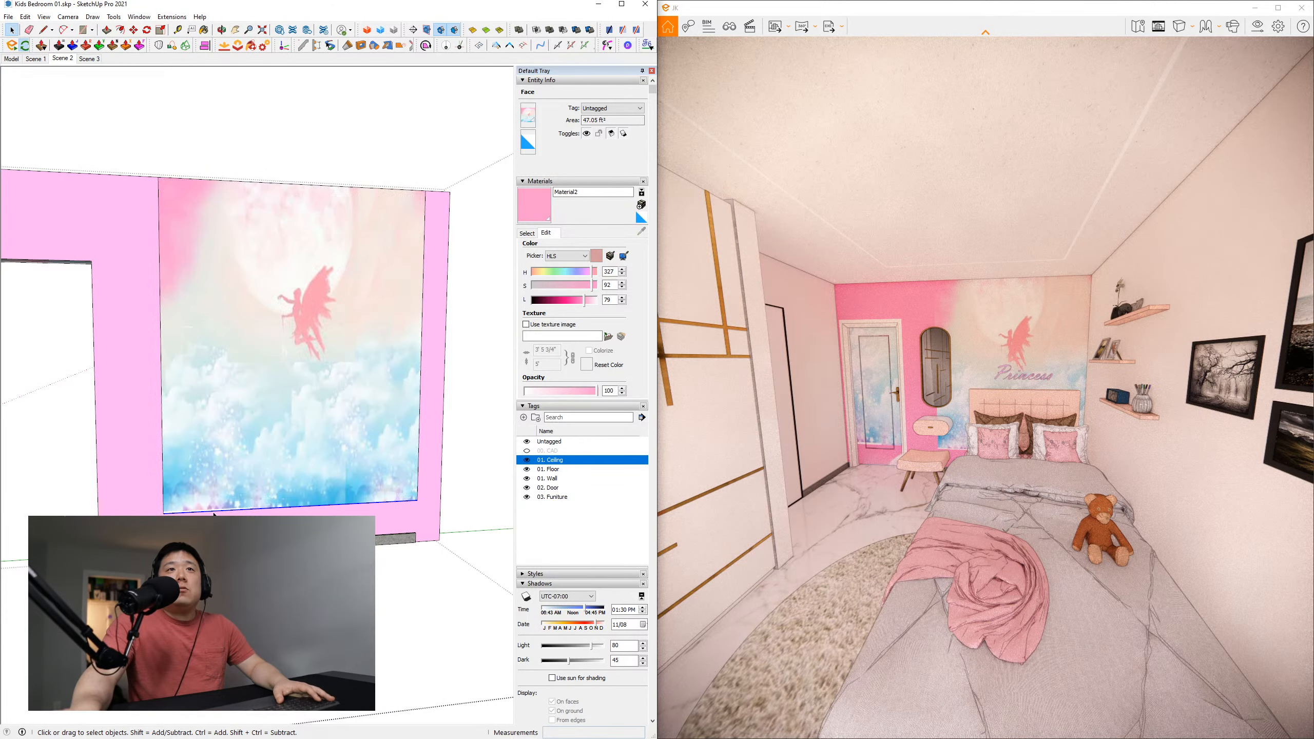
left_click(166, 497)
left_click(184, 512)
scroll(184, 512, "up", 2)
scroll(184, 513, "up", 1)
key("m")
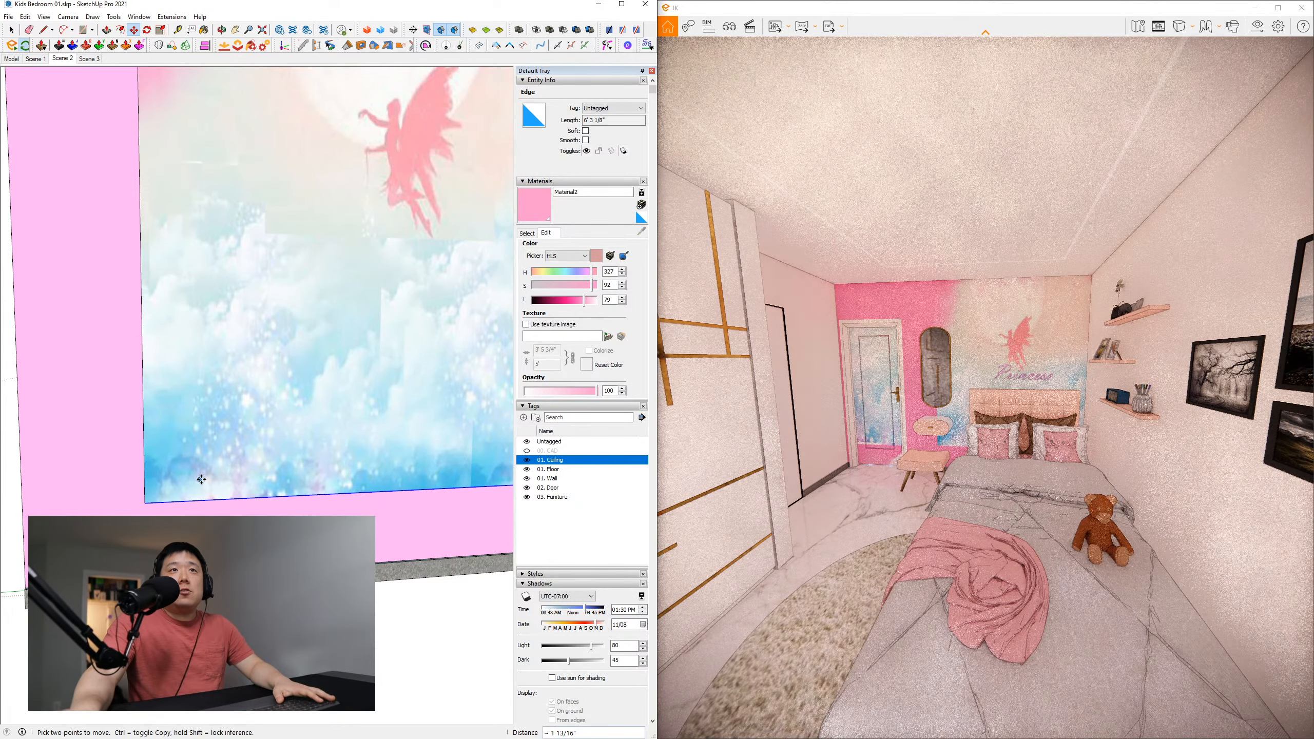
key("ctrl+z")
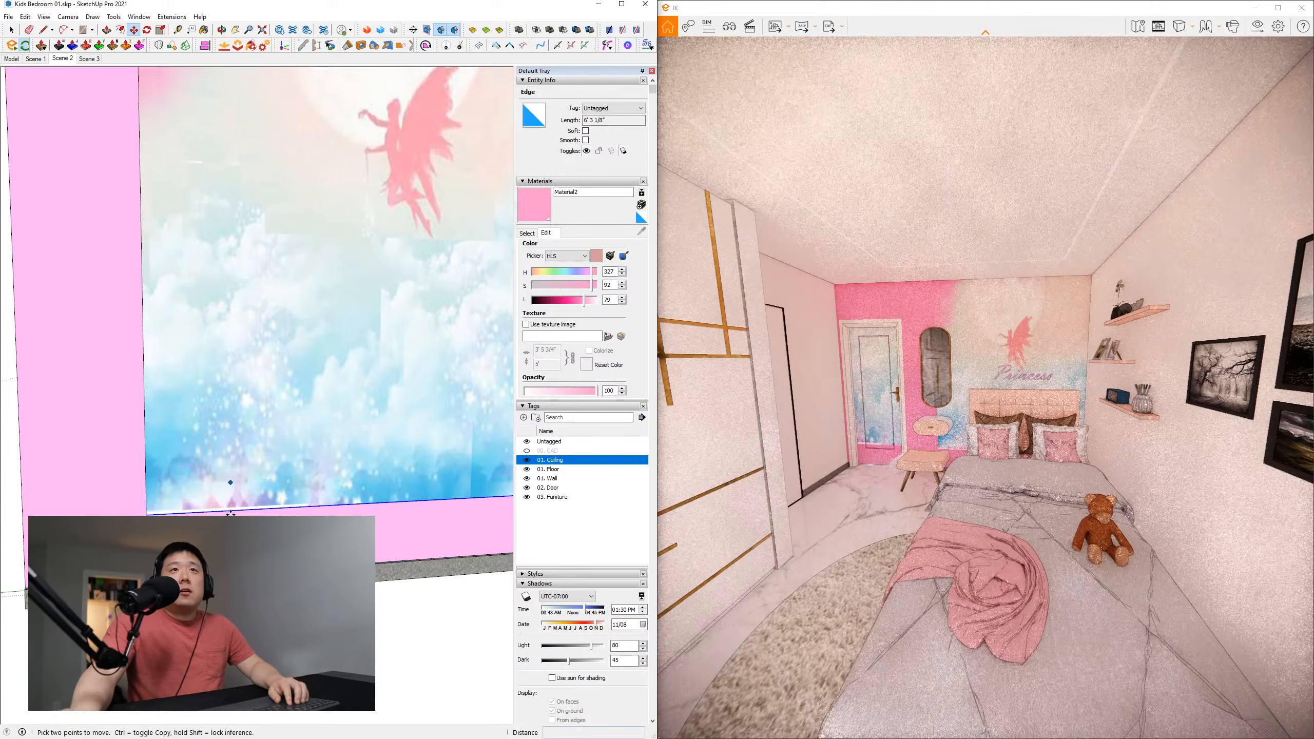
left_click(232, 511)
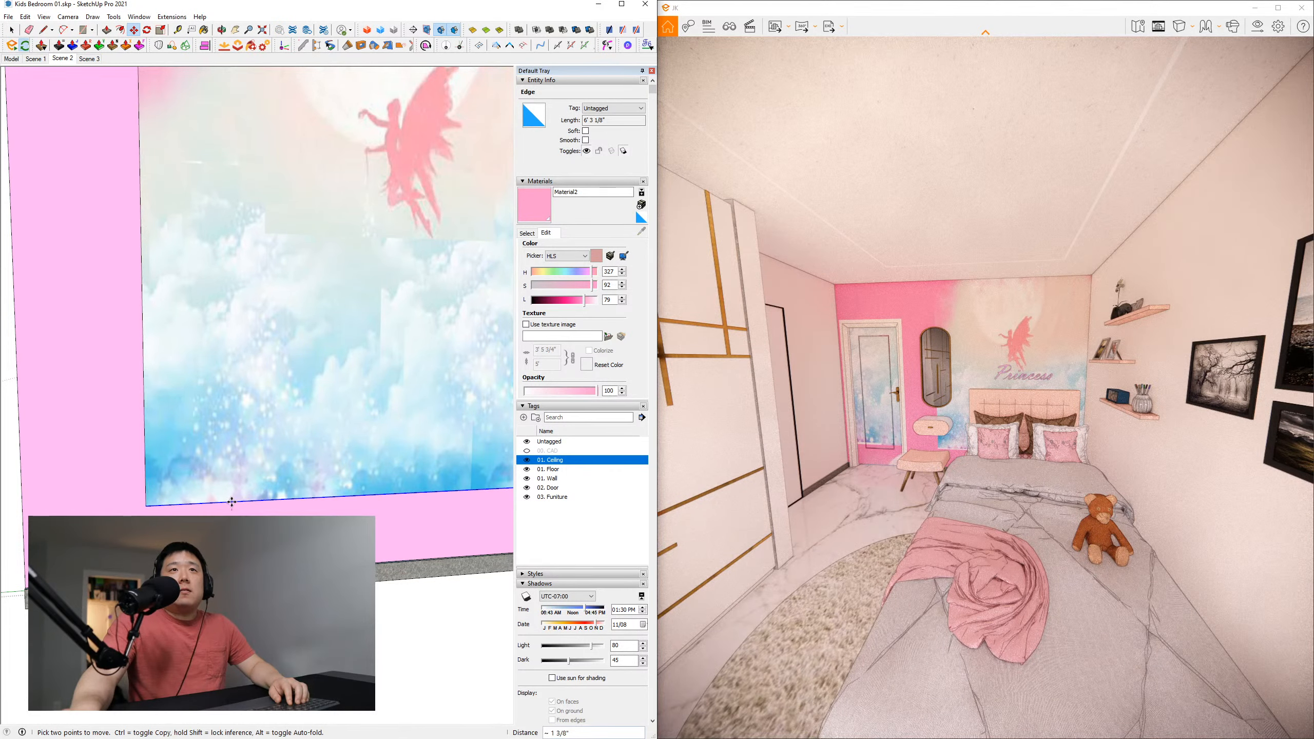
left_click(235, 498)
key("space")
key("Escape")
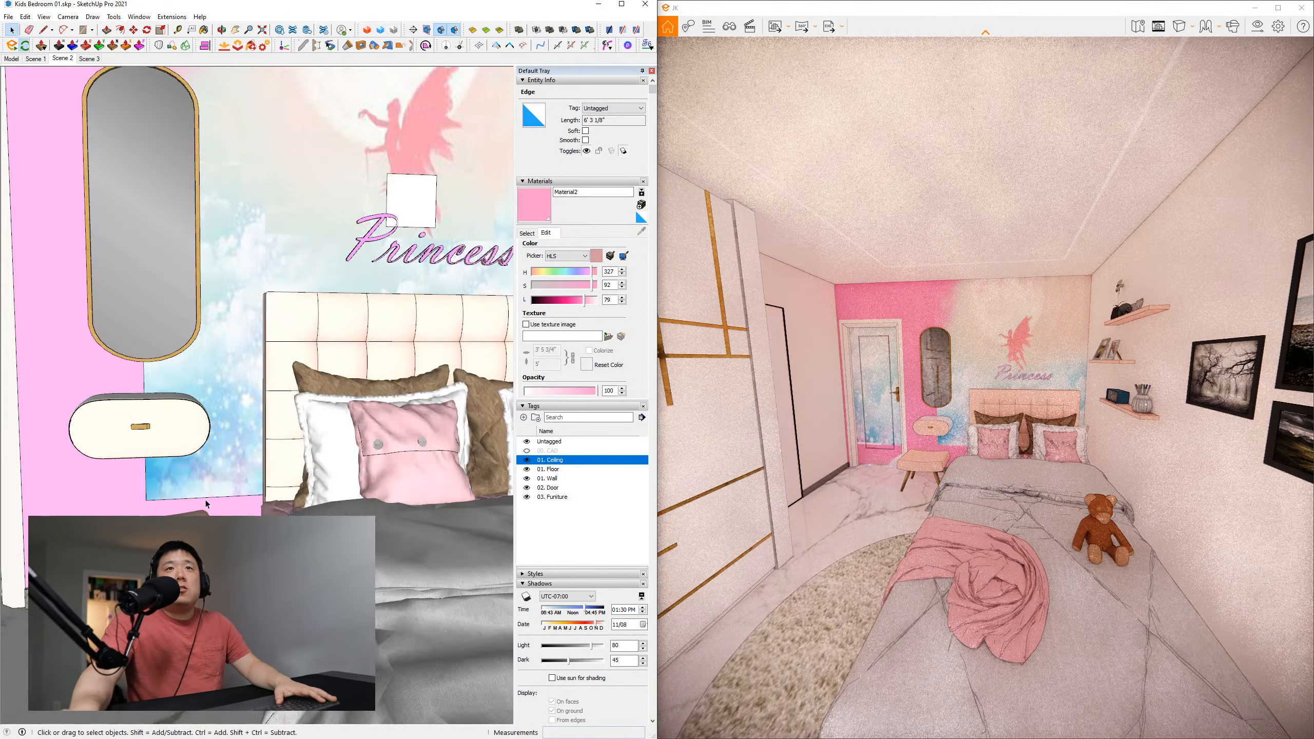
Open the door for editing, sample its fairy wallpaper material, and open the door leaf group
scroll(206, 496, "down", 2)
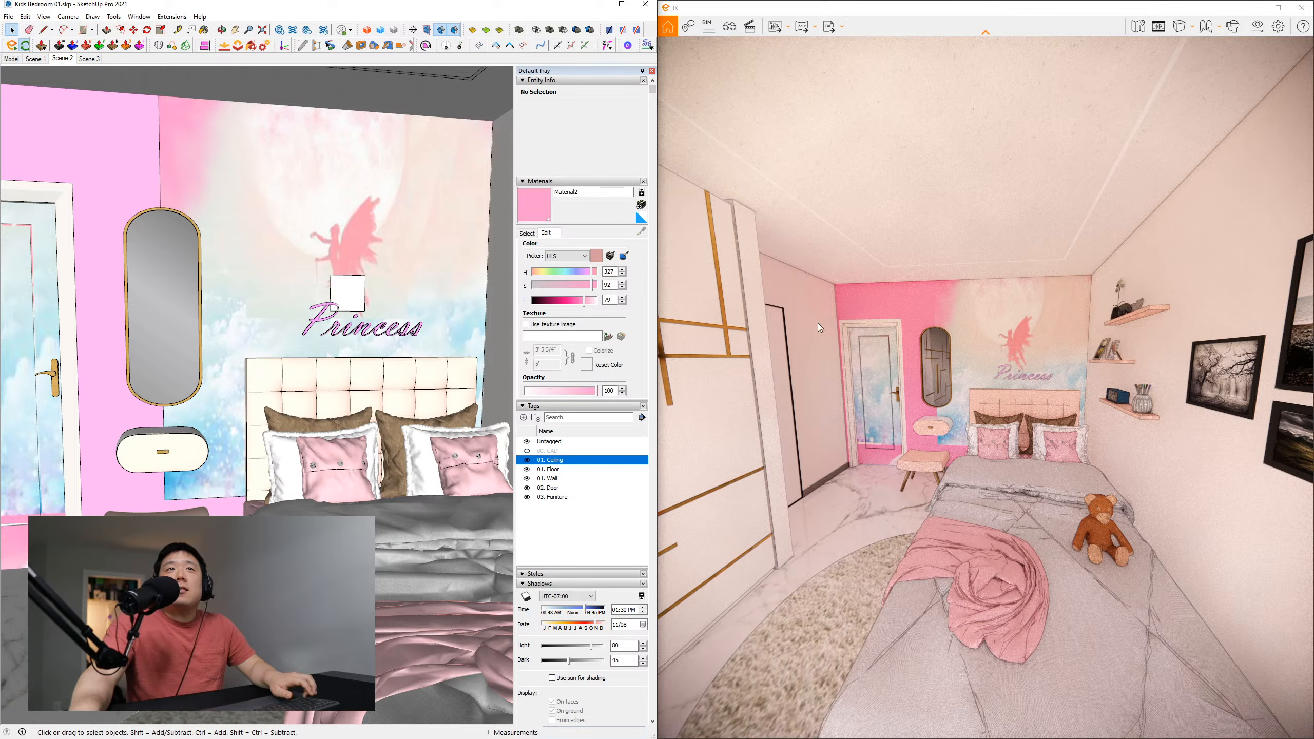
mouse_move(199, 288)
middle_mouse_down()
mouse_move(176, 276)
mouse_move(154, 288)
middle_mouse_up()
middle_click_drag(98, 340, 186, 346, "shift")
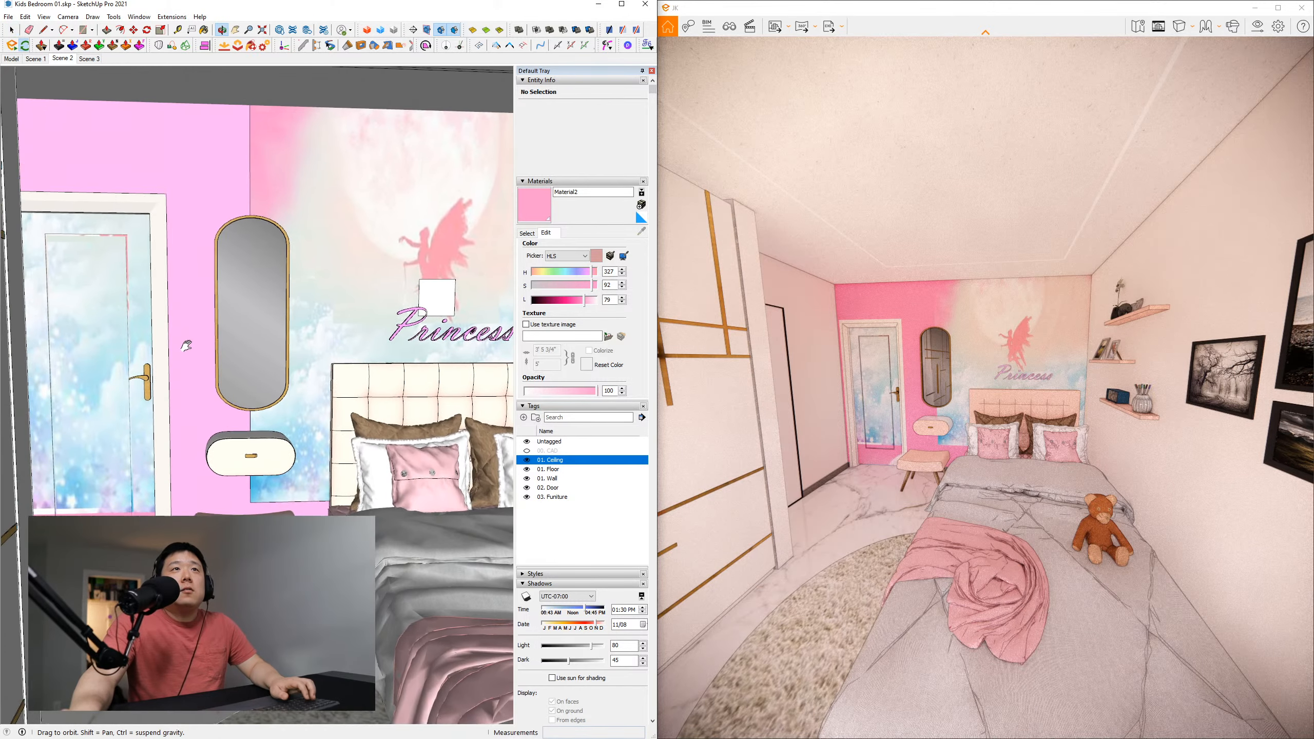
double_click(105, 352)
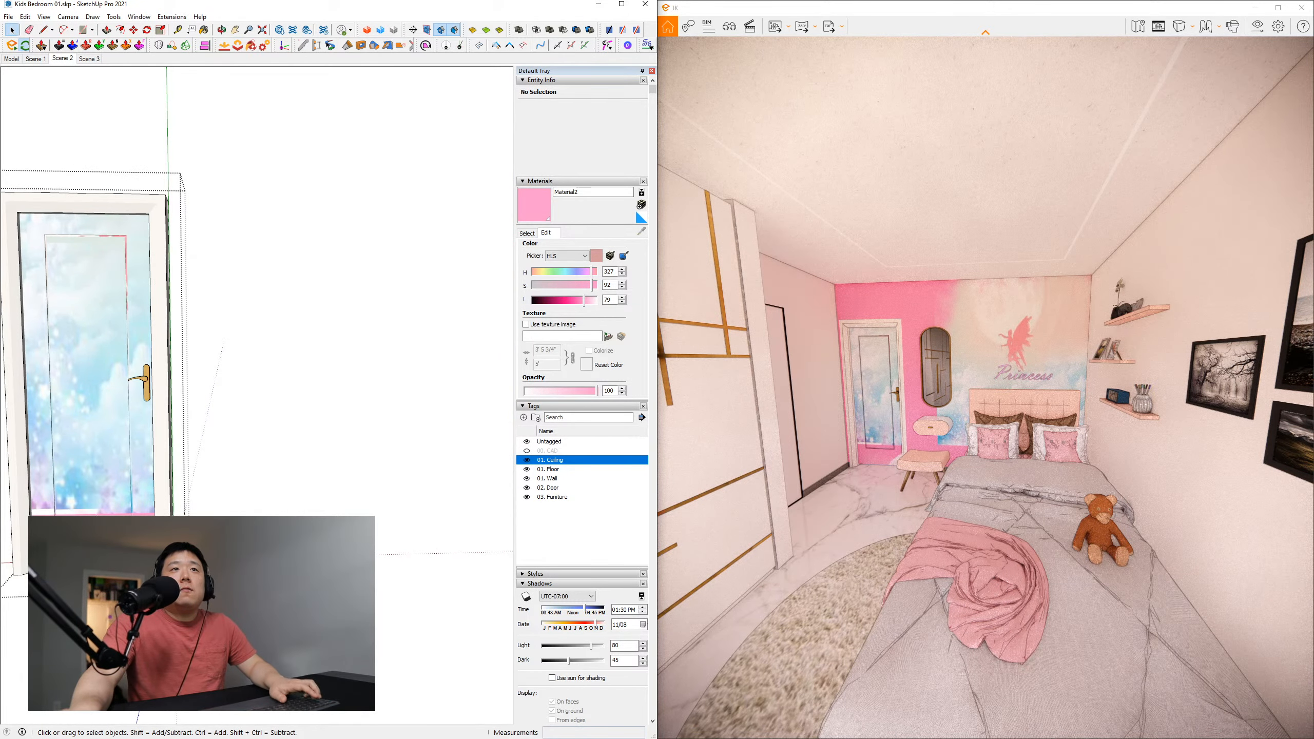
left_click(137, 331)
mouse_move(137, 327)
middle_mouse_down("shift")
mouse_move(353, 298)
mouse_move(176, 364)
middle_mouse_up("shift")
key("b")
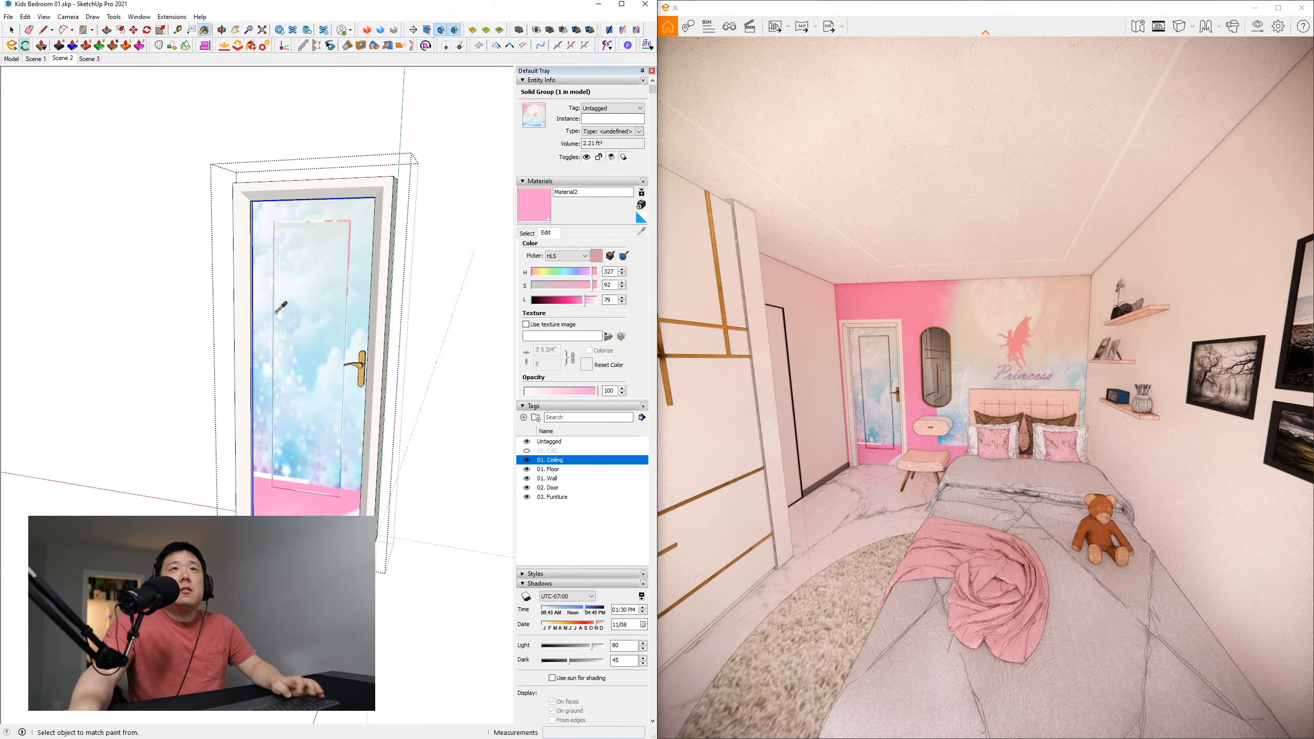
left_click(277, 313, "alt")
key("space")
double_click(267, 307)
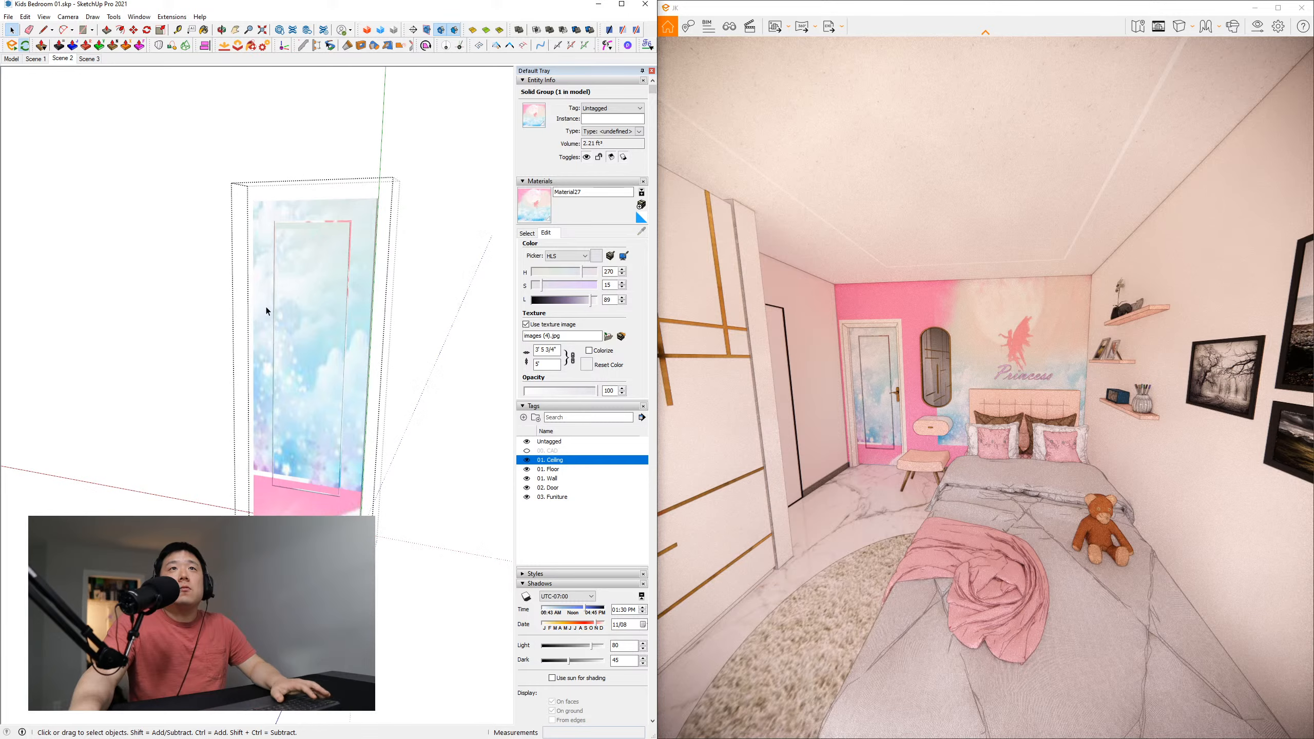
Reposition the wallpaper texture on the door leaf's outer border face so only clouds and sky cover it
left_click(266, 306)
right_click(267, 325)
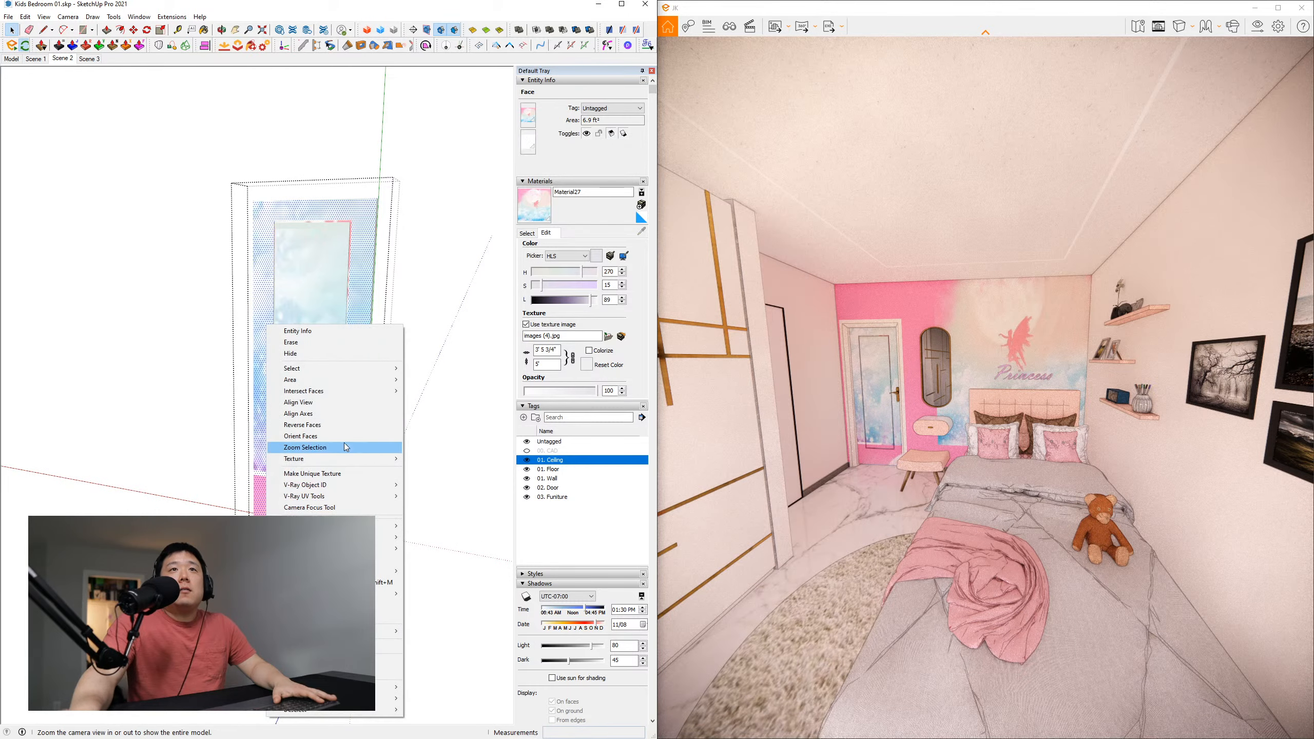
mouse_move(347, 458)
left_click(458, 458)
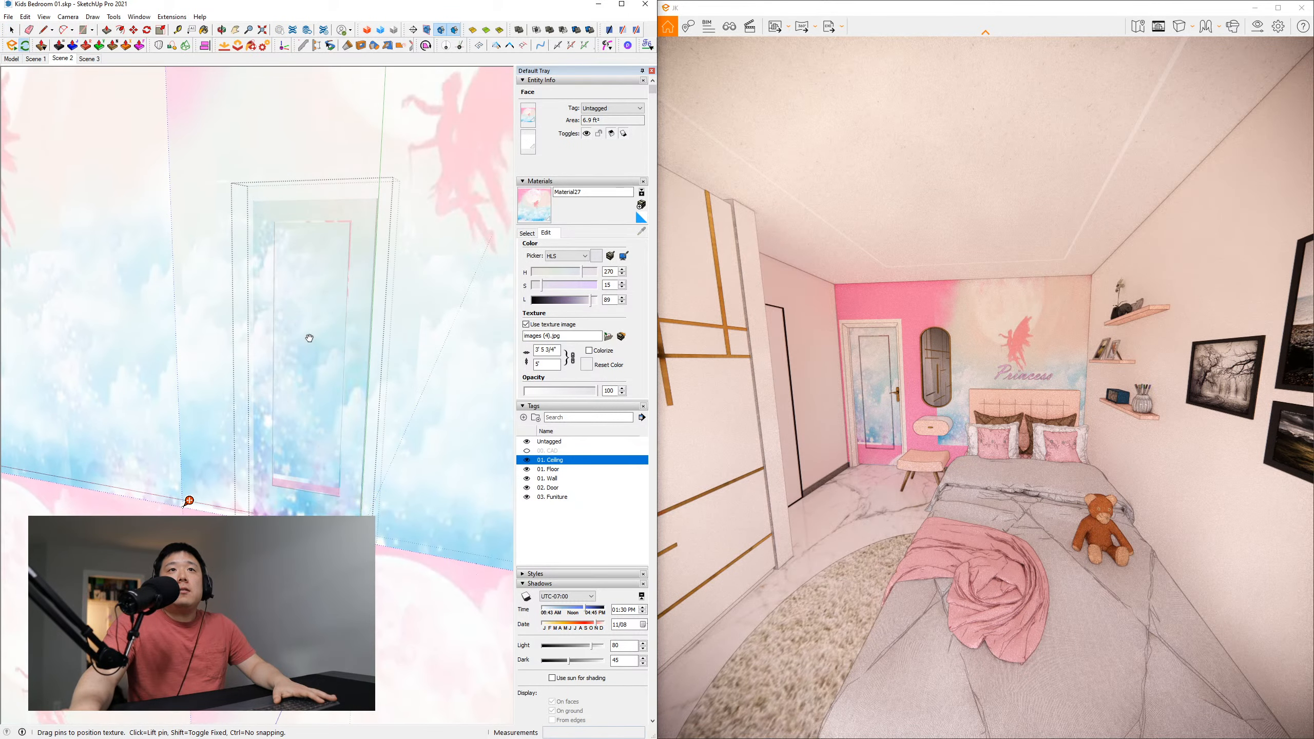
key("Return")
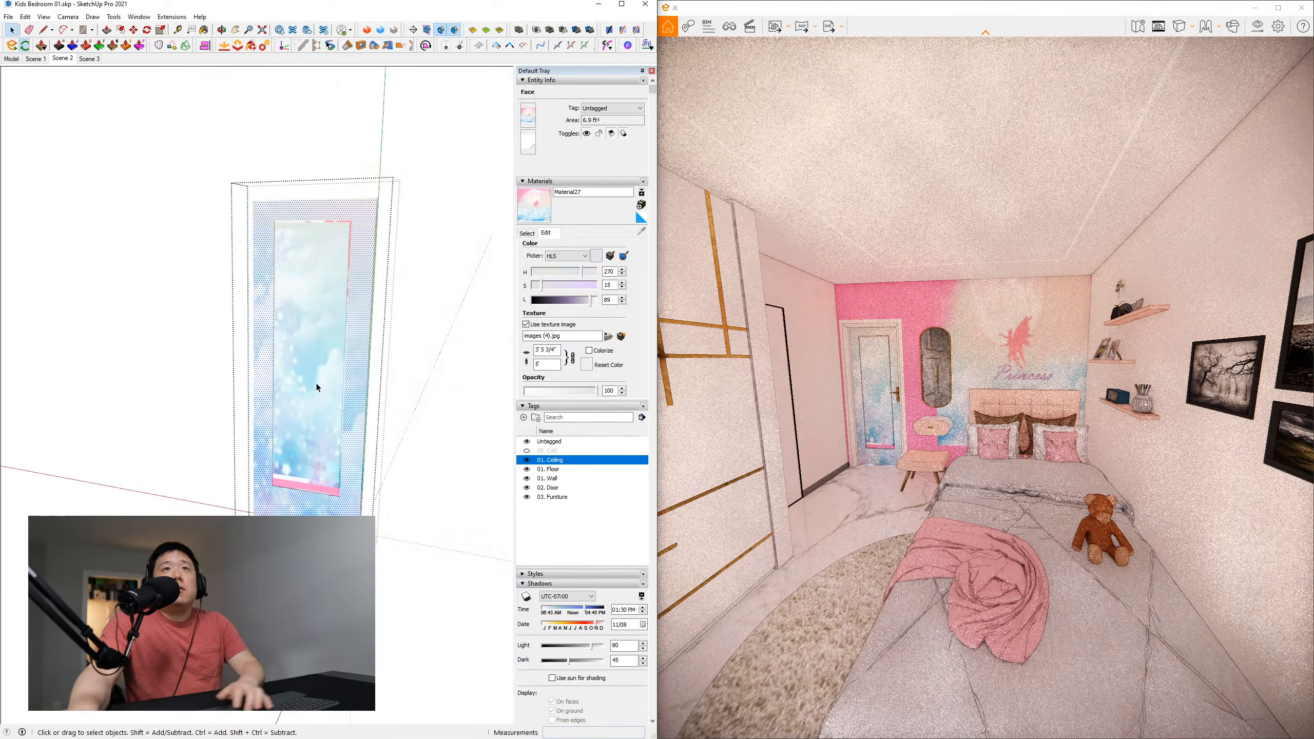
Apply the border face's repositioned wallpaper to the door leaf's inset panel and remaining faces, and finish editing the door
key("b")
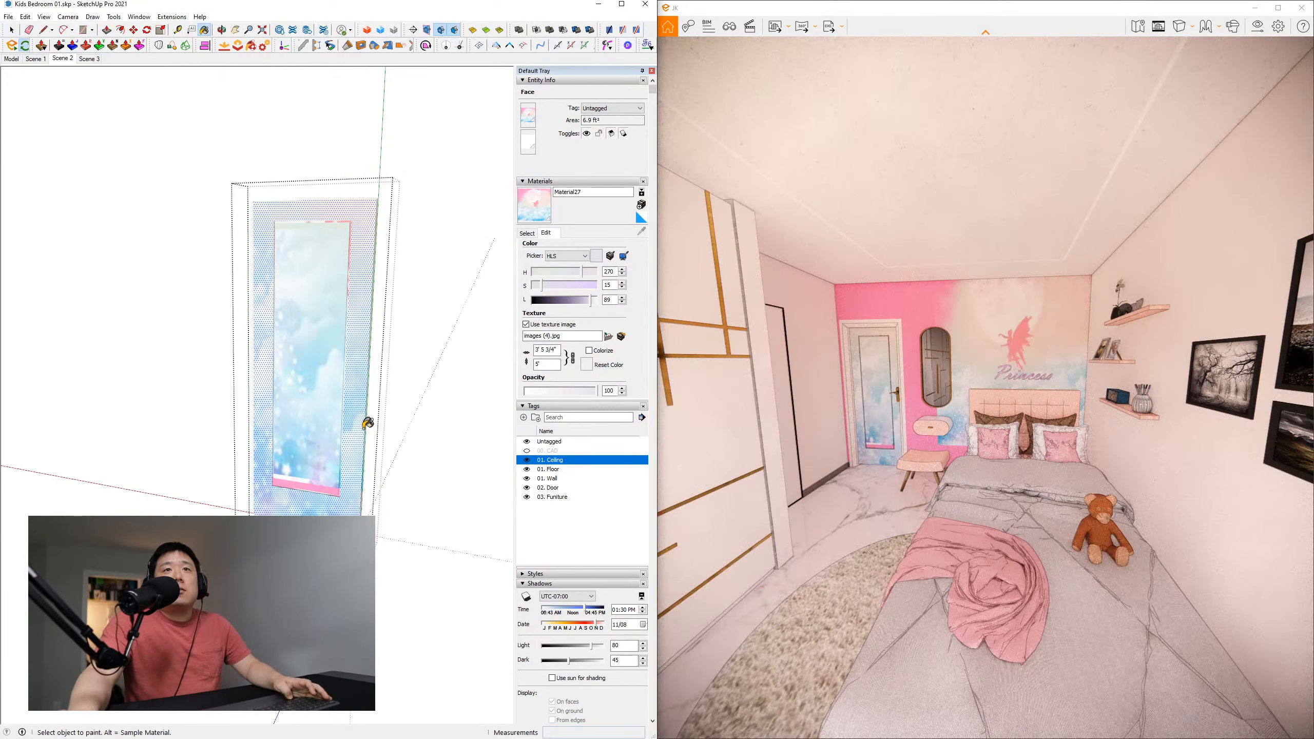
mouse_move(364, 428)
middle_mouse_down()
mouse_move(335, 430)
mouse_move(355, 426)
middle_mouse_up()
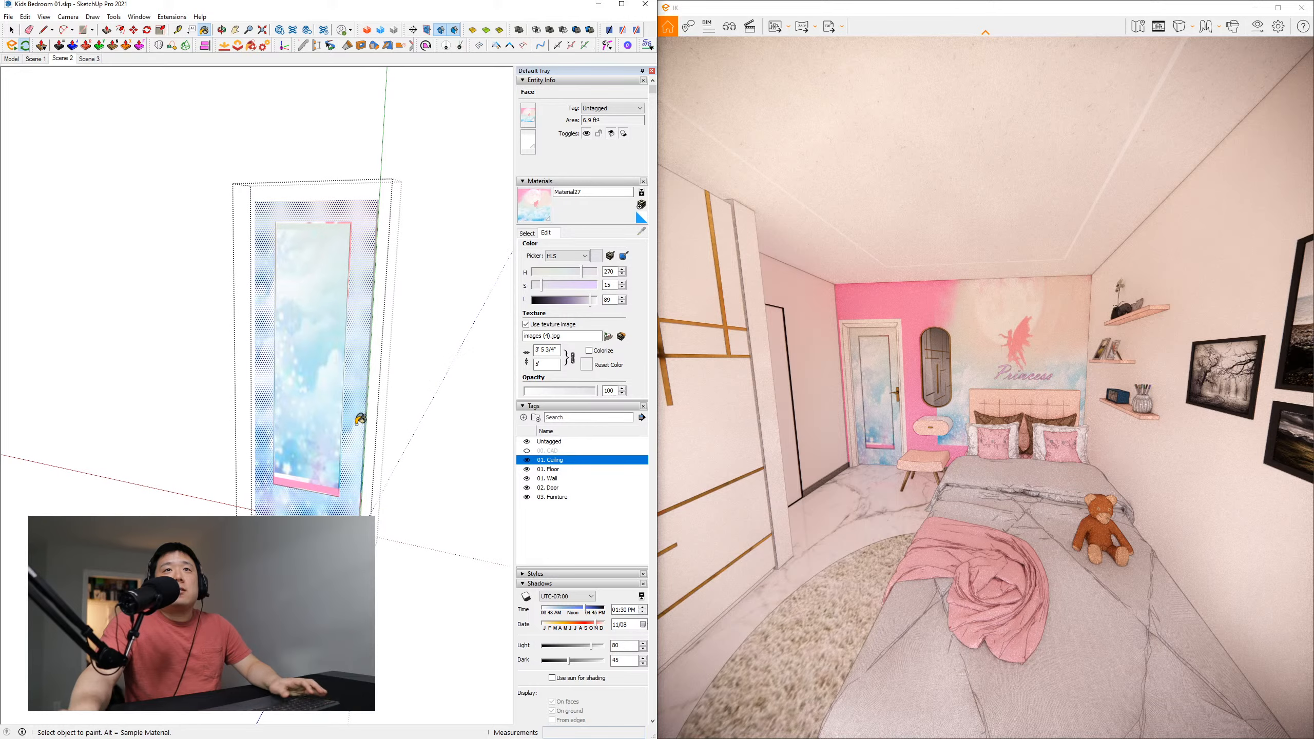
left_click(357, 419)
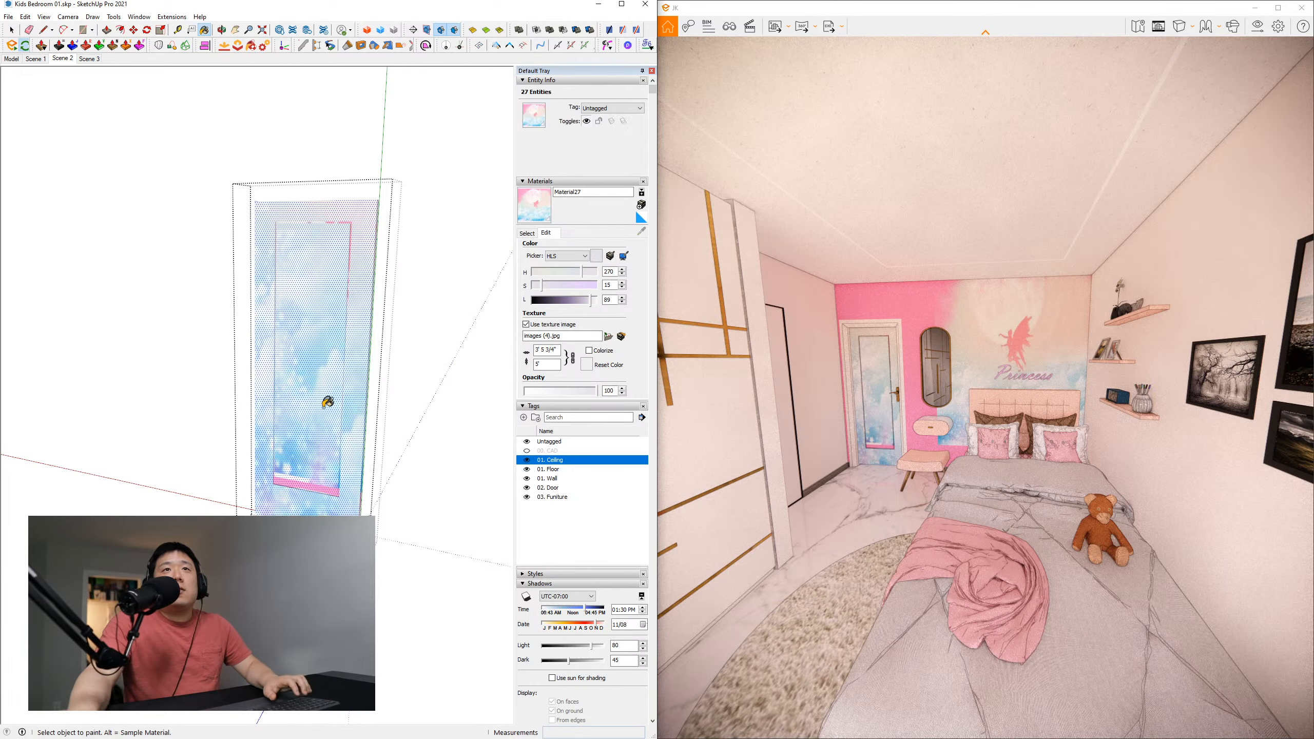
left_click(322, 383)
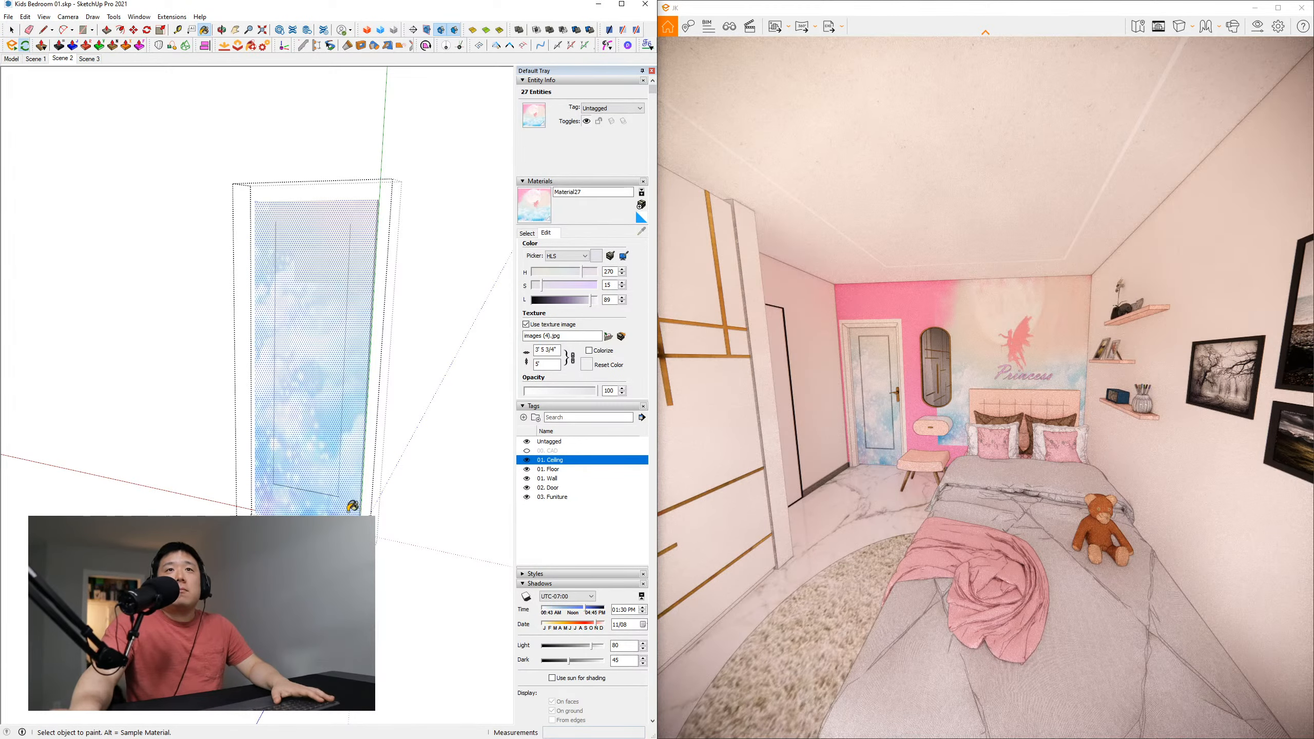
key("space")
key("Escape")
key("Escape")
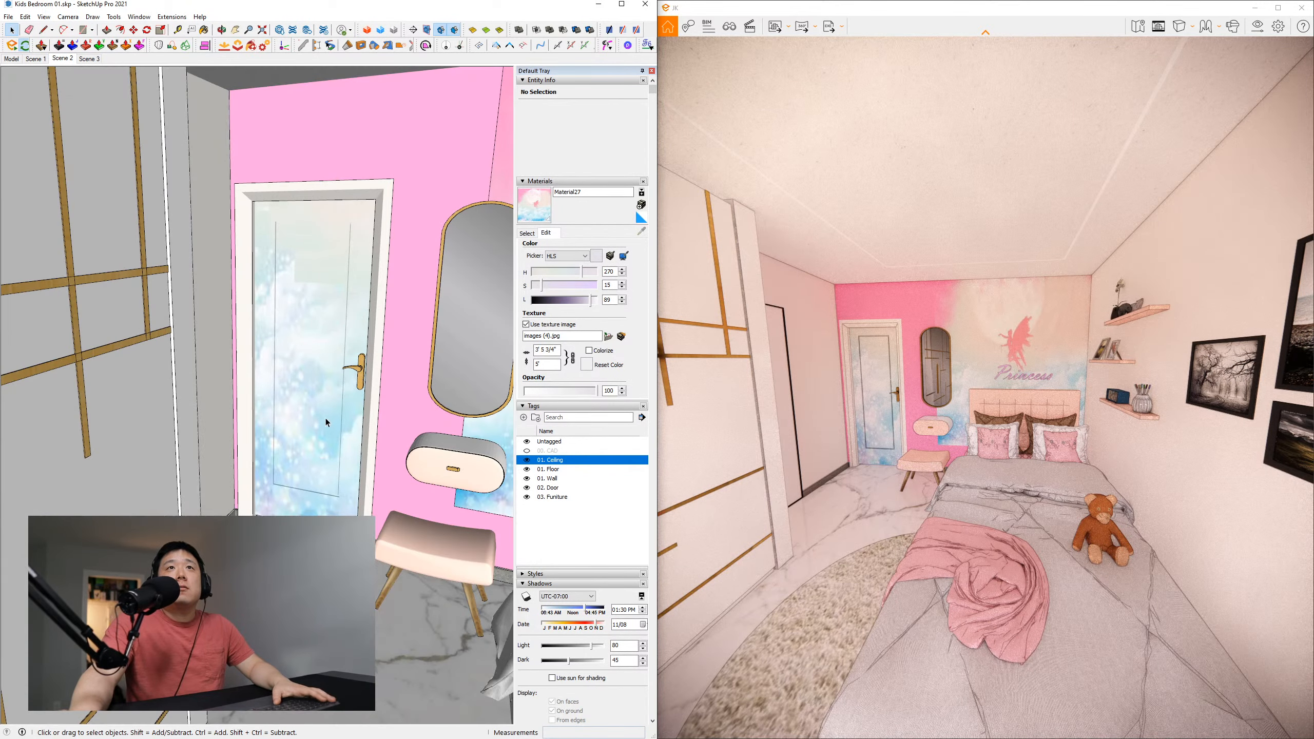
Open the wall behind the bed for editing and select its fairy wallpaper face
middle_click_drag(325, 419, 197, 384)
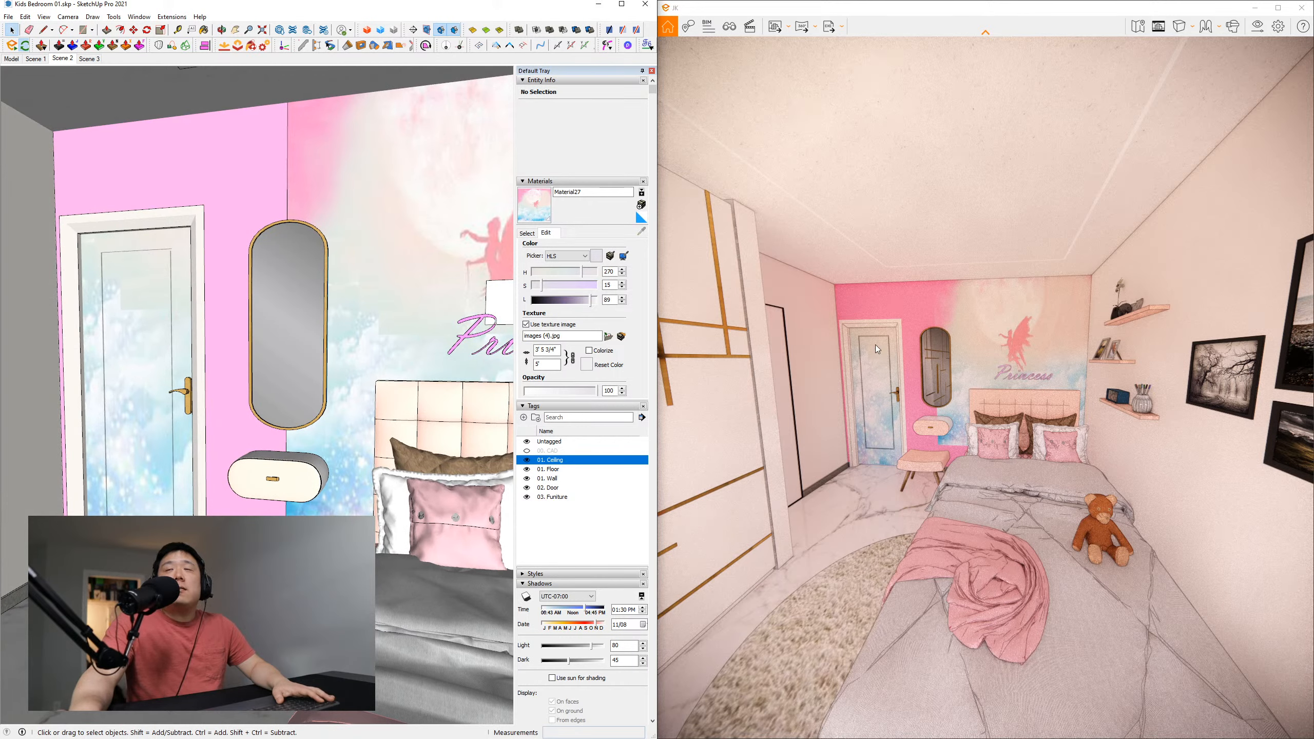
double_click(358, 283)
left_click(358, 283)
scroll(251, 327, "down", 2)
middle_click_drag(405, 330, 300, 355, "shift")
scroll(298, 355, "down", 1)
key("b")
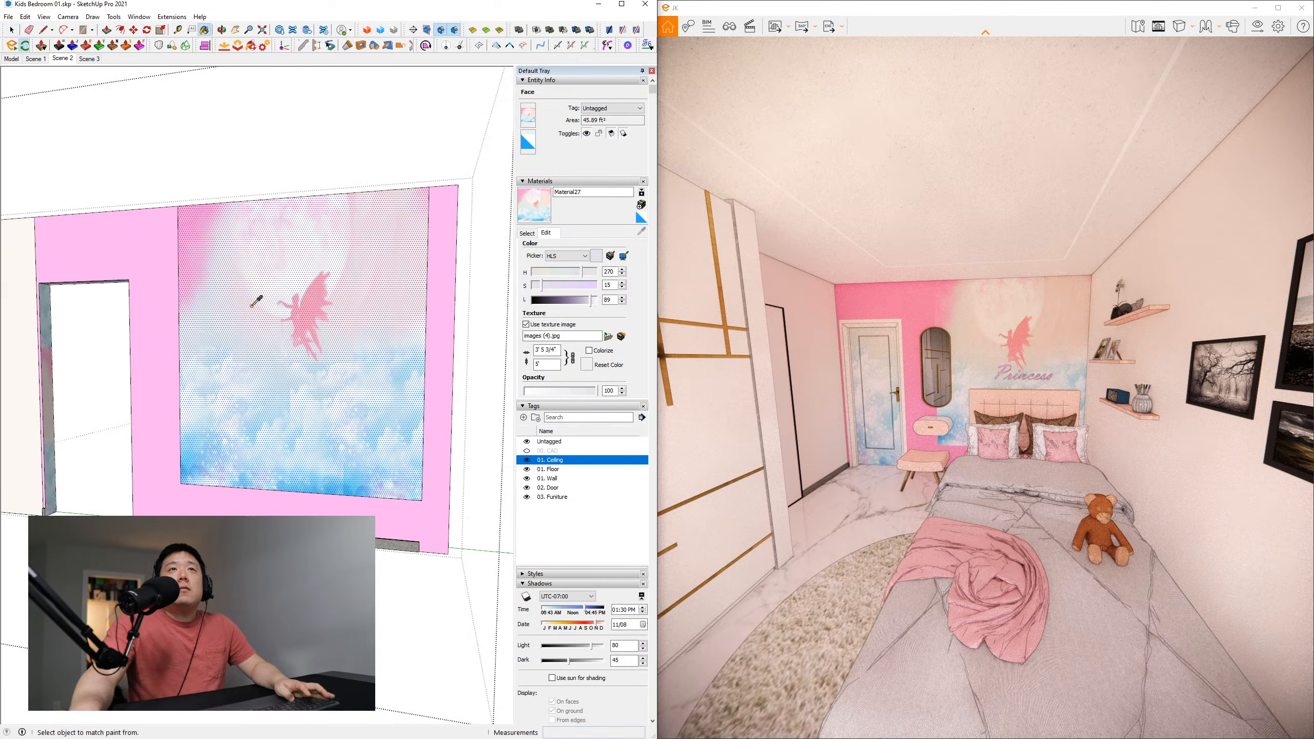
Draw lines extending the wallpaper face's bottom edge across the pink wall to the door opening and to the wall's far edge
key("l")
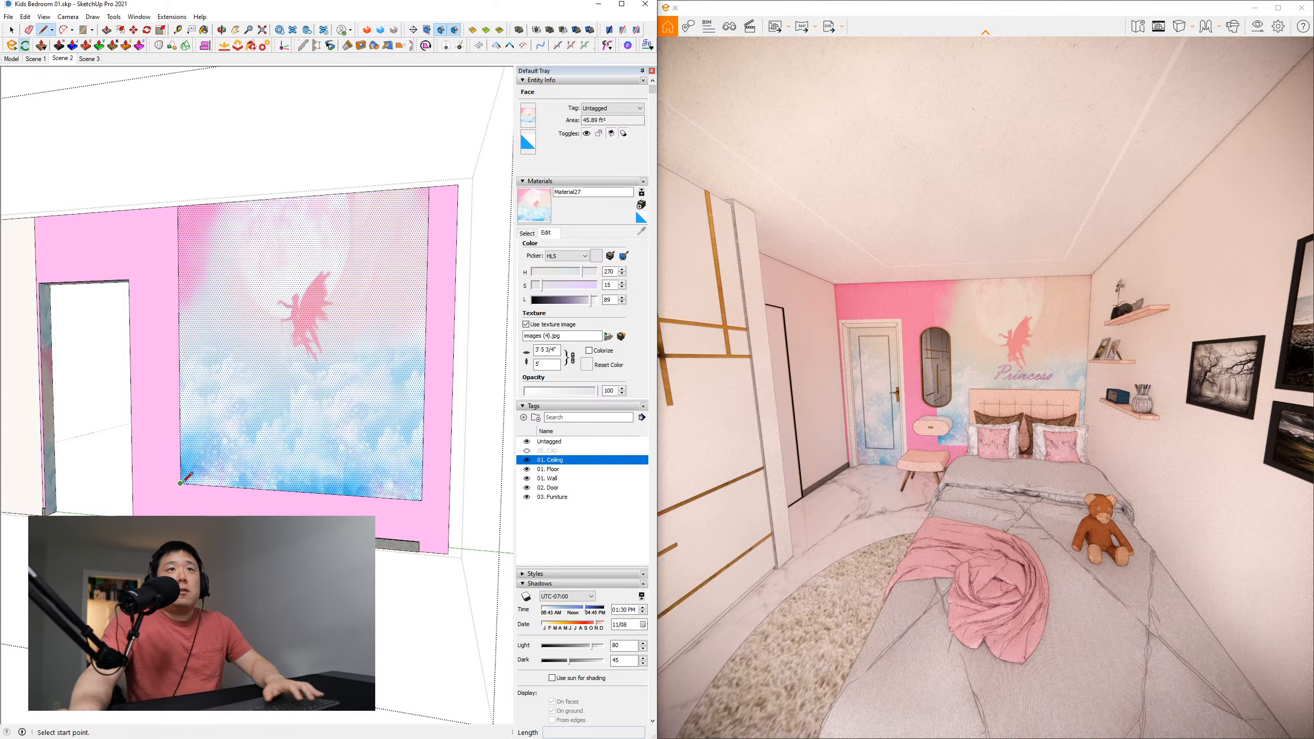
left_click(180, 483)
left_click(133, 480)
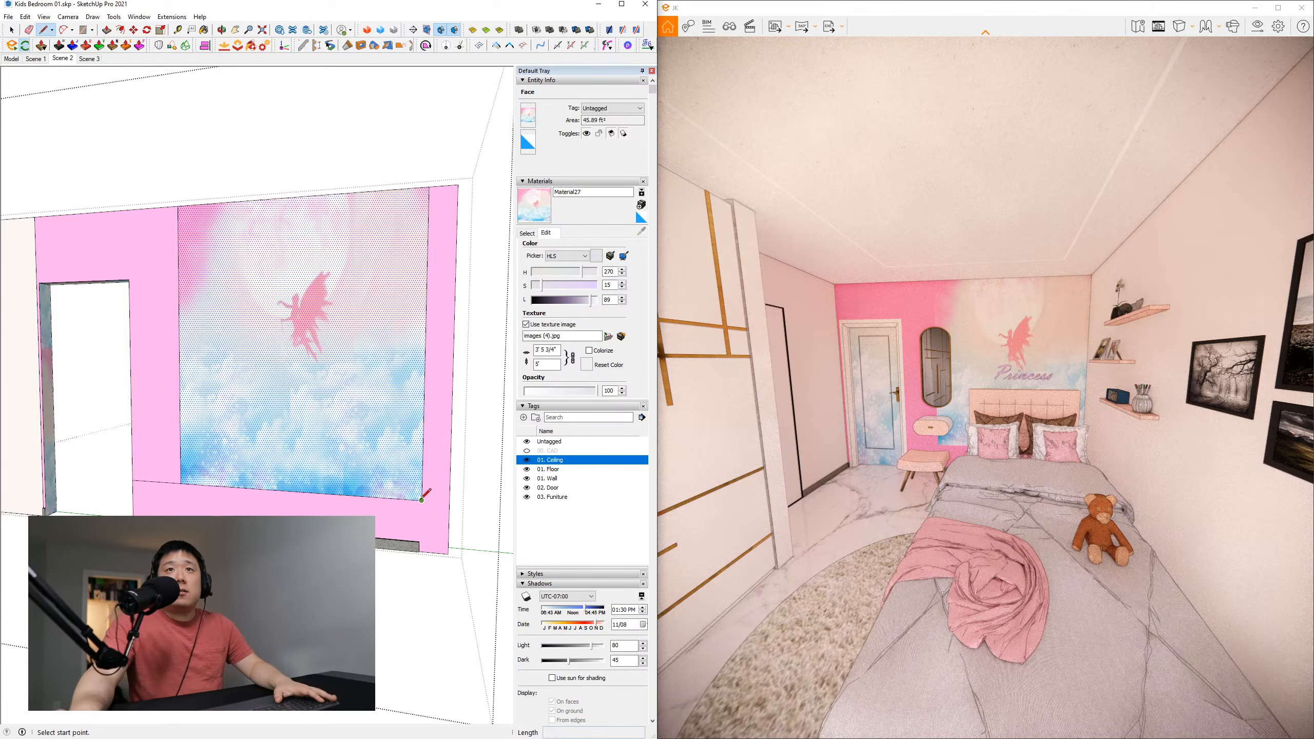
left_click(421, 500)
left_click(449, 502)
key("b")
key("alt")
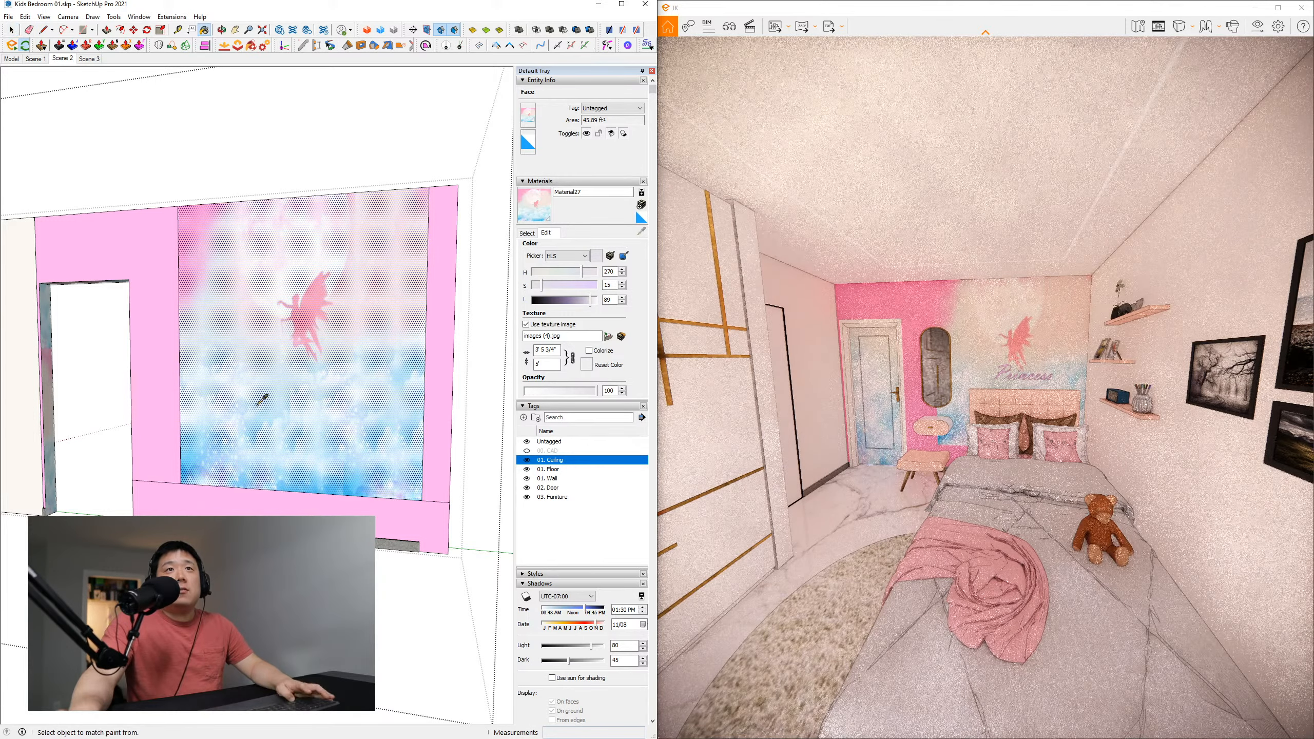
key("space")
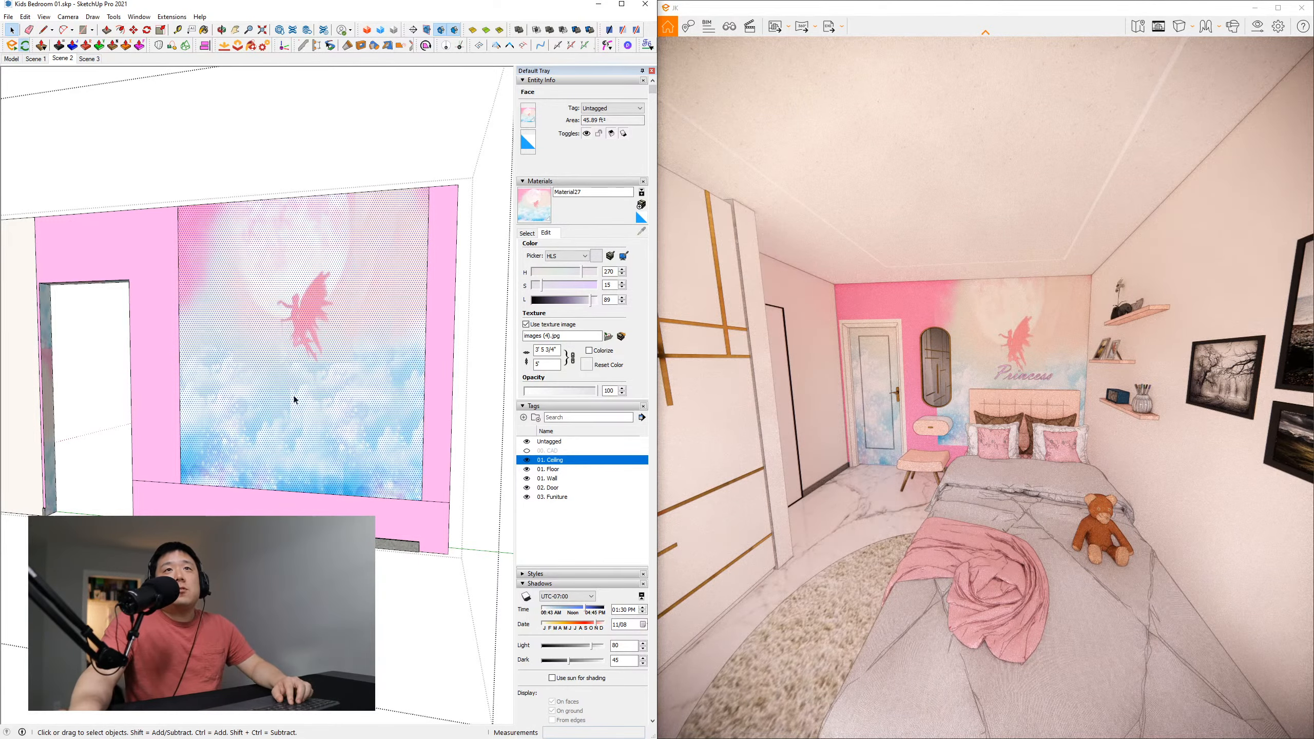
Sample the fairy wallpaper and paint it onto the pink wall face around the door opening
middle_click_drag(281, 412, 303, 428, "shift")
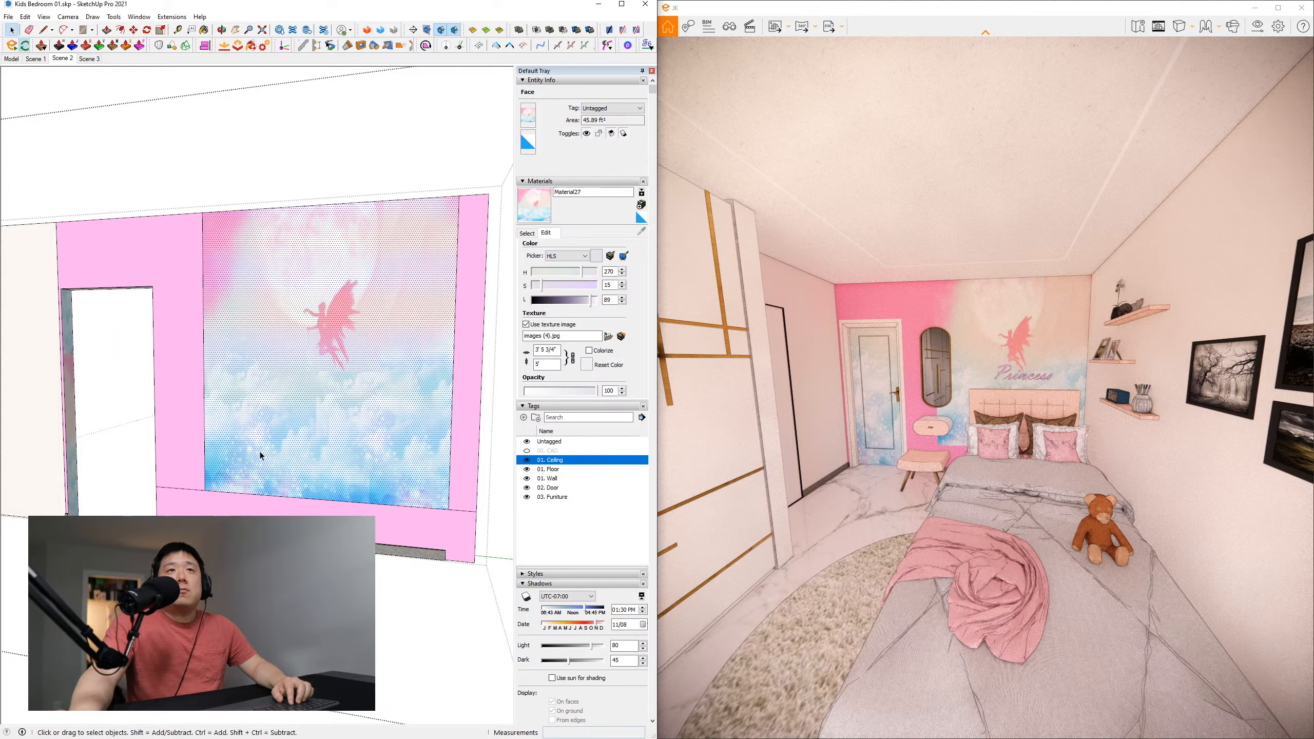
right_click(252, 453)
left_click(256, 334)
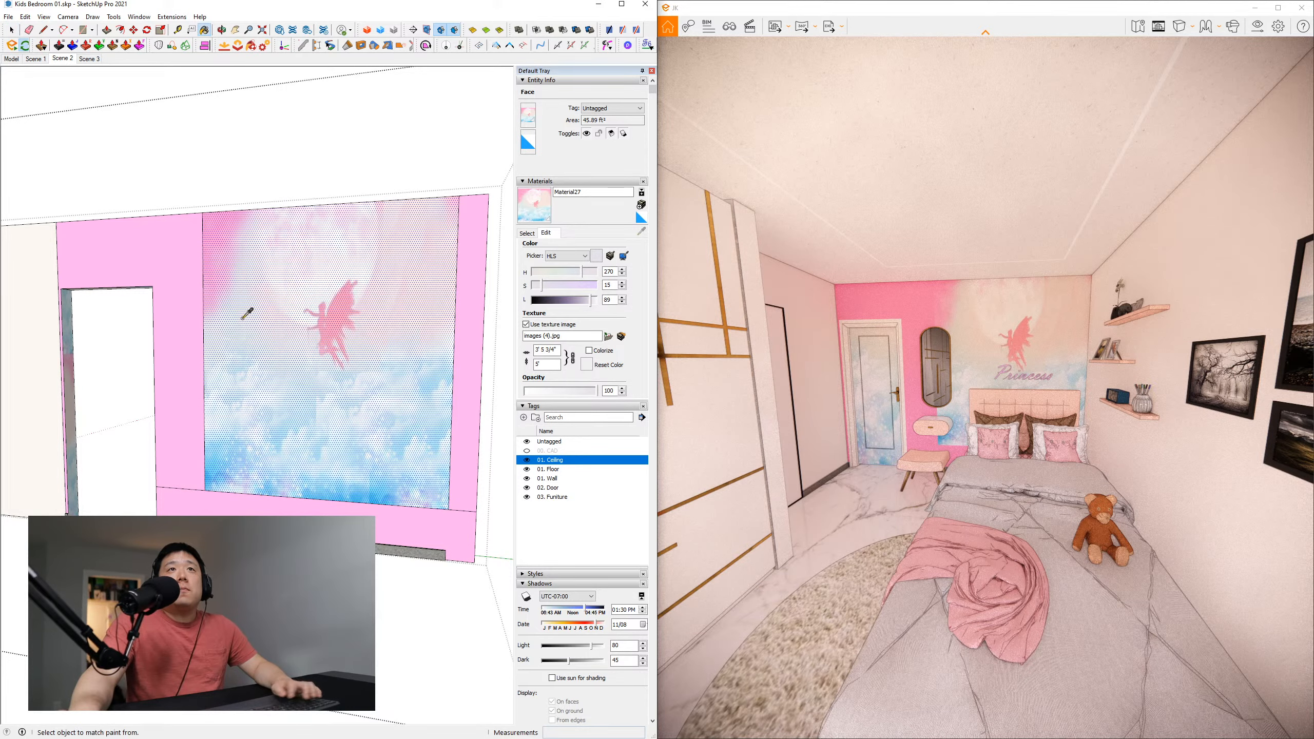
left_click(179, 348)
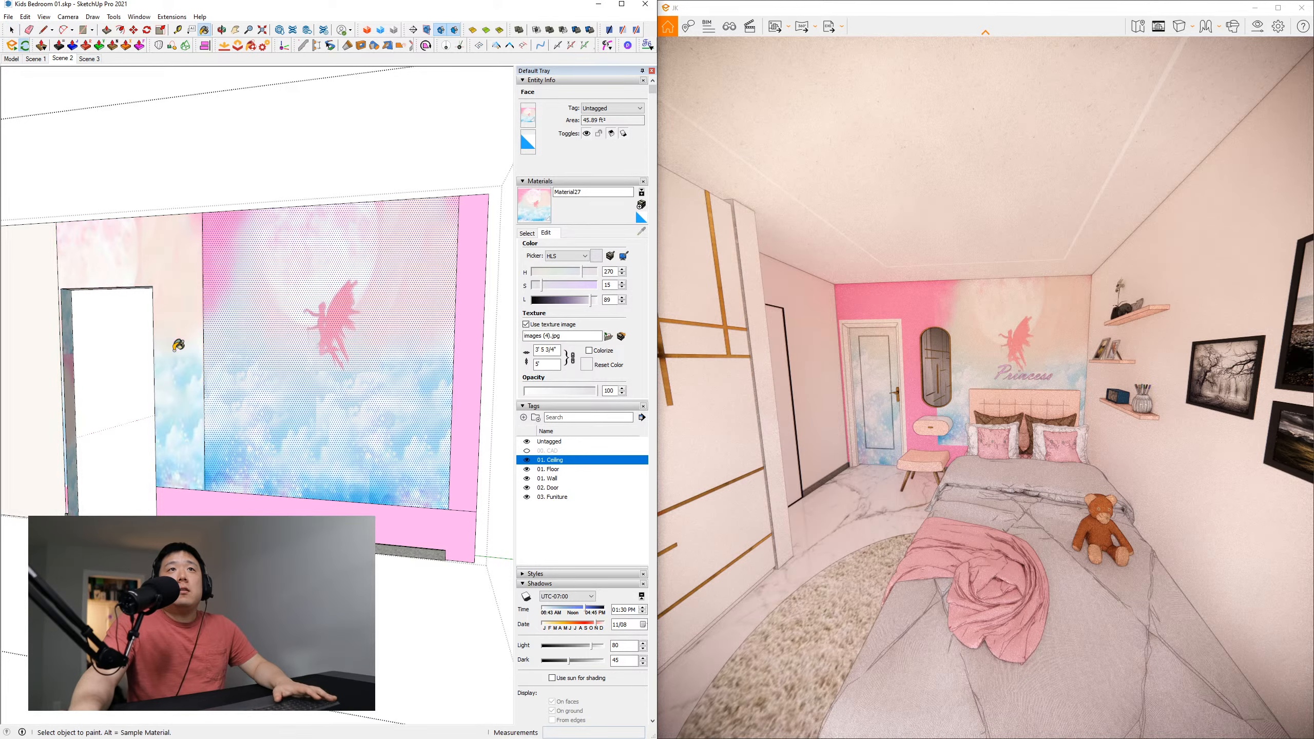
Flip the wallpaper texture left/right on the face around the door opening so it mirrors the adjoining wallpaper
key("space")
right_click(185, 357)
mouse_move(316, 482)
left_click(376, 481)
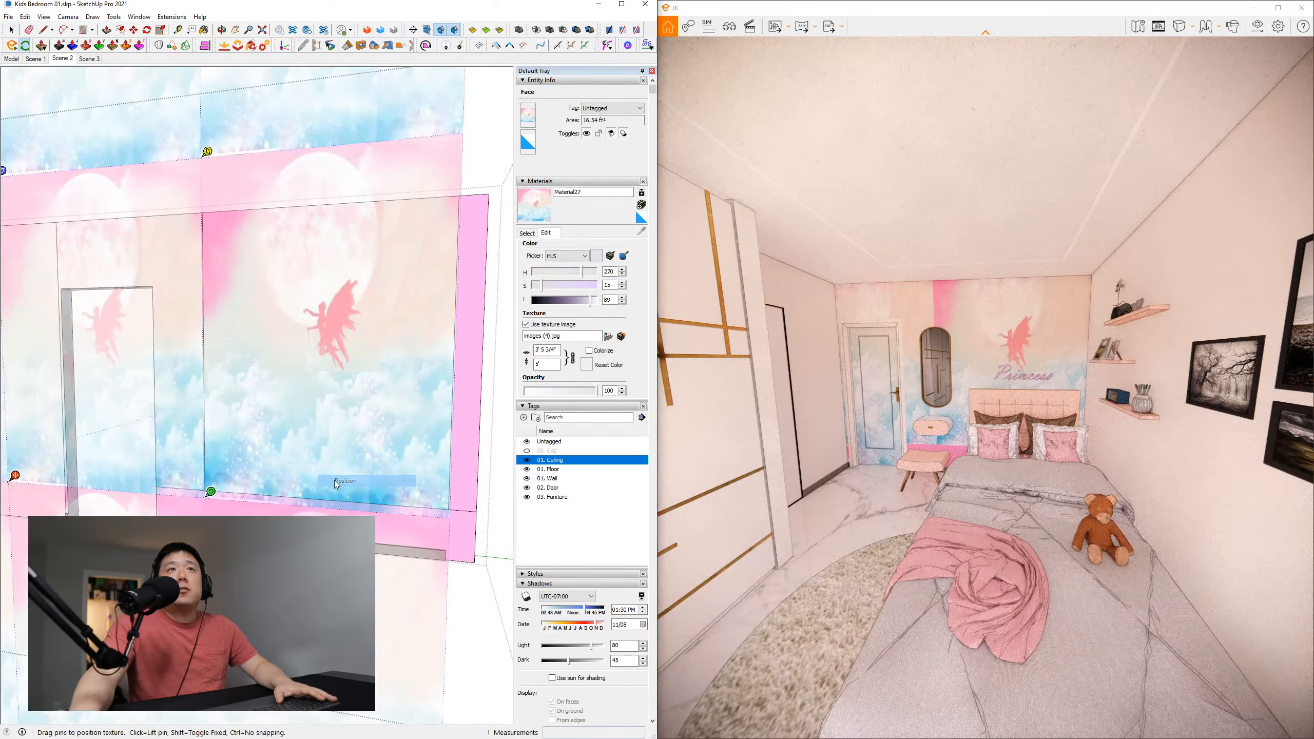
scroll(381, 439, "down", 2)
right_click(207, 400)
right_click(225, 372)
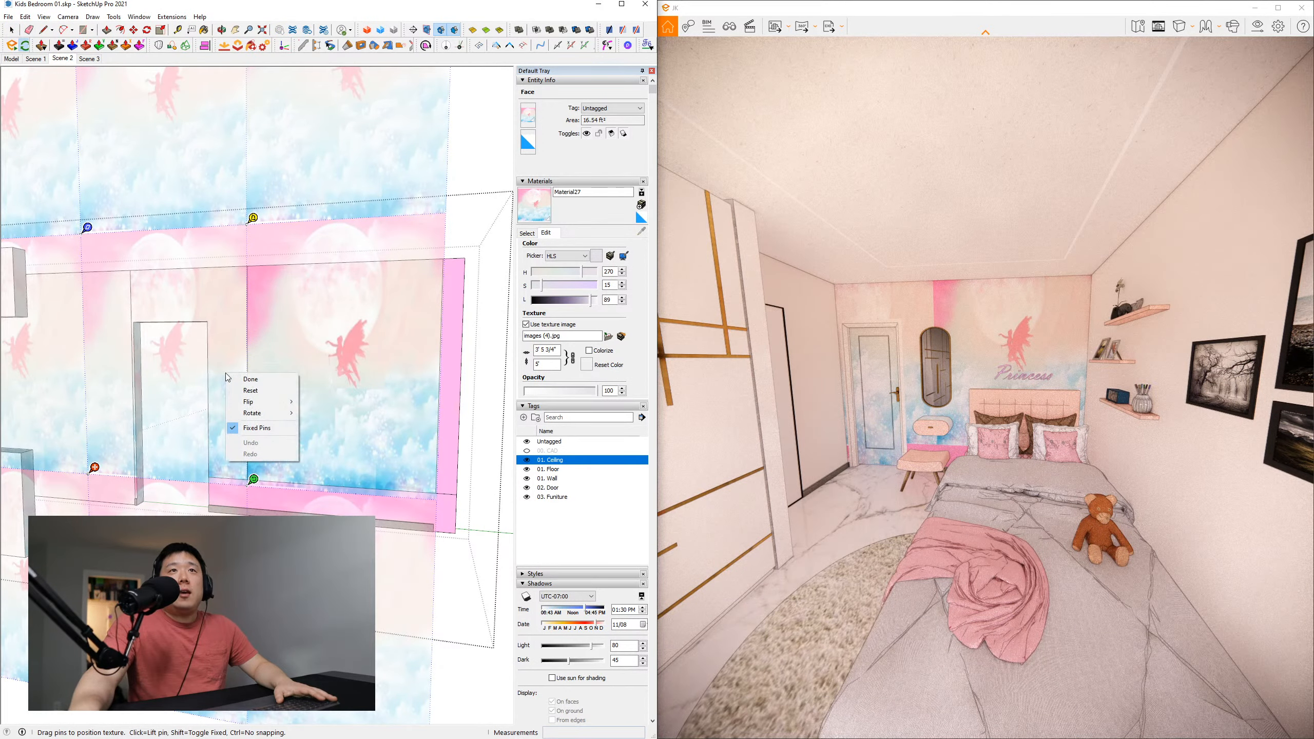
mouse_move(250, 402)
left_click(350, 407)
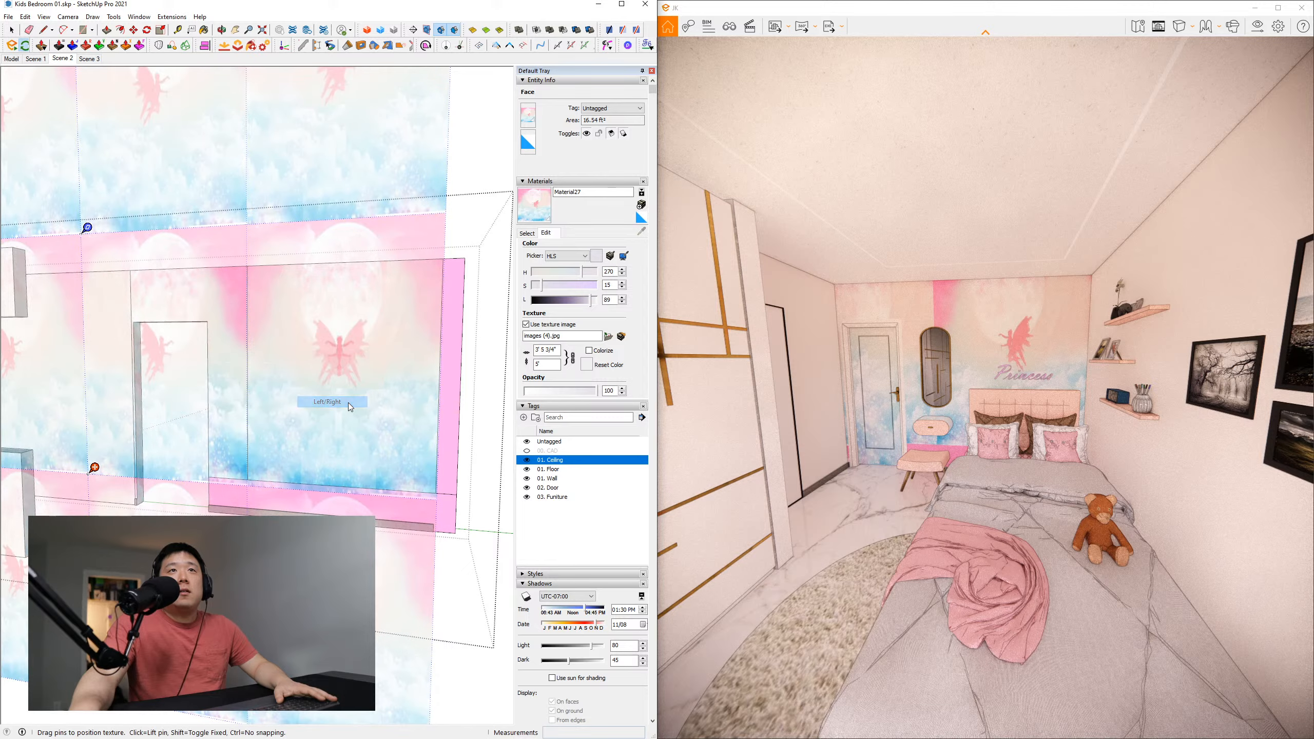
key("Return")
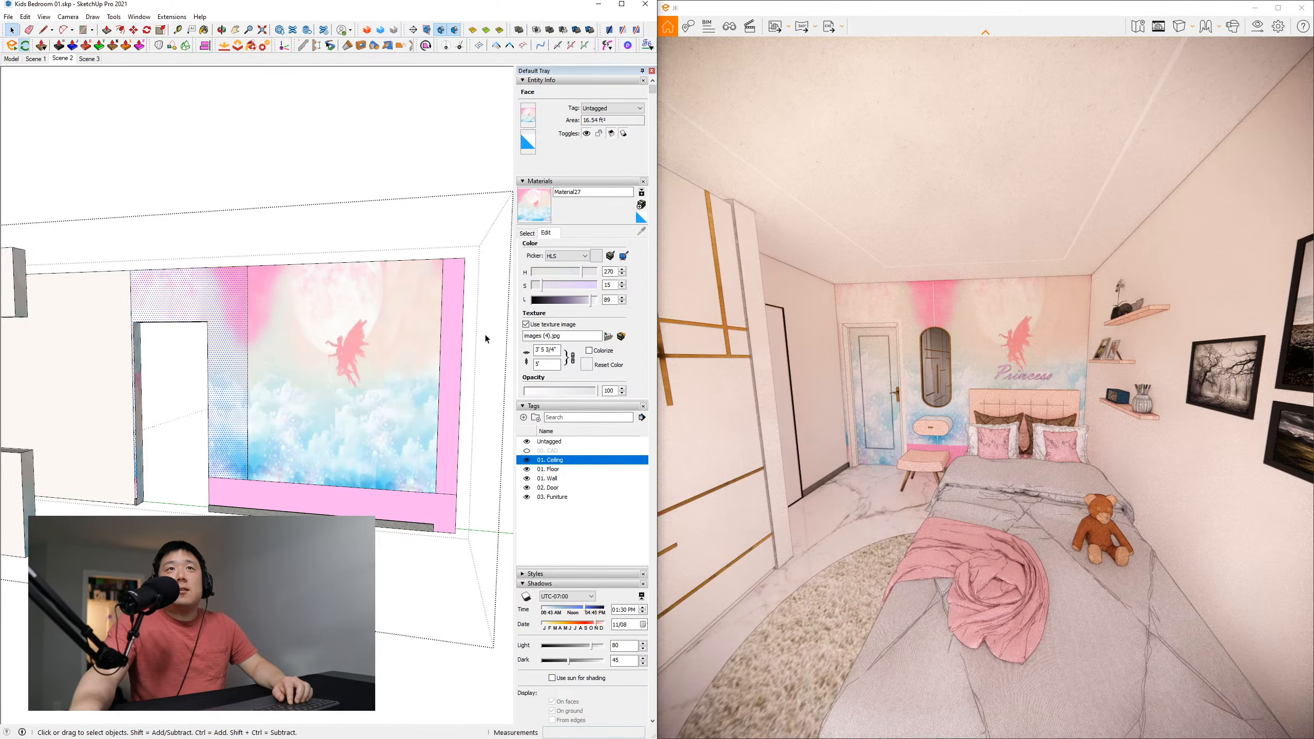
Check the texture position of the mirrored wallpaper on the face around the door opening
scroll(239, 320, "up", 3)
right_click(241, 320)
mouse_move(313, 454)
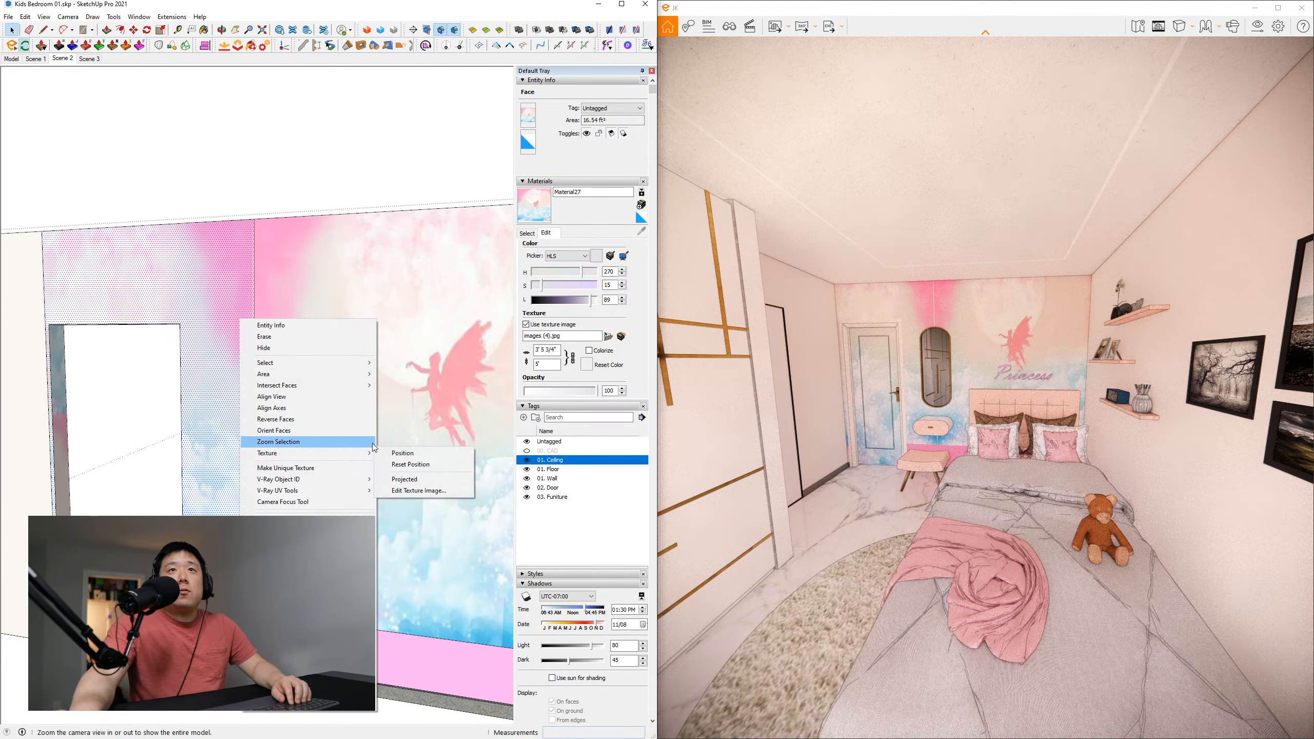
left_click(408, 453)
left_click_drag(209, 383, 210, 383)
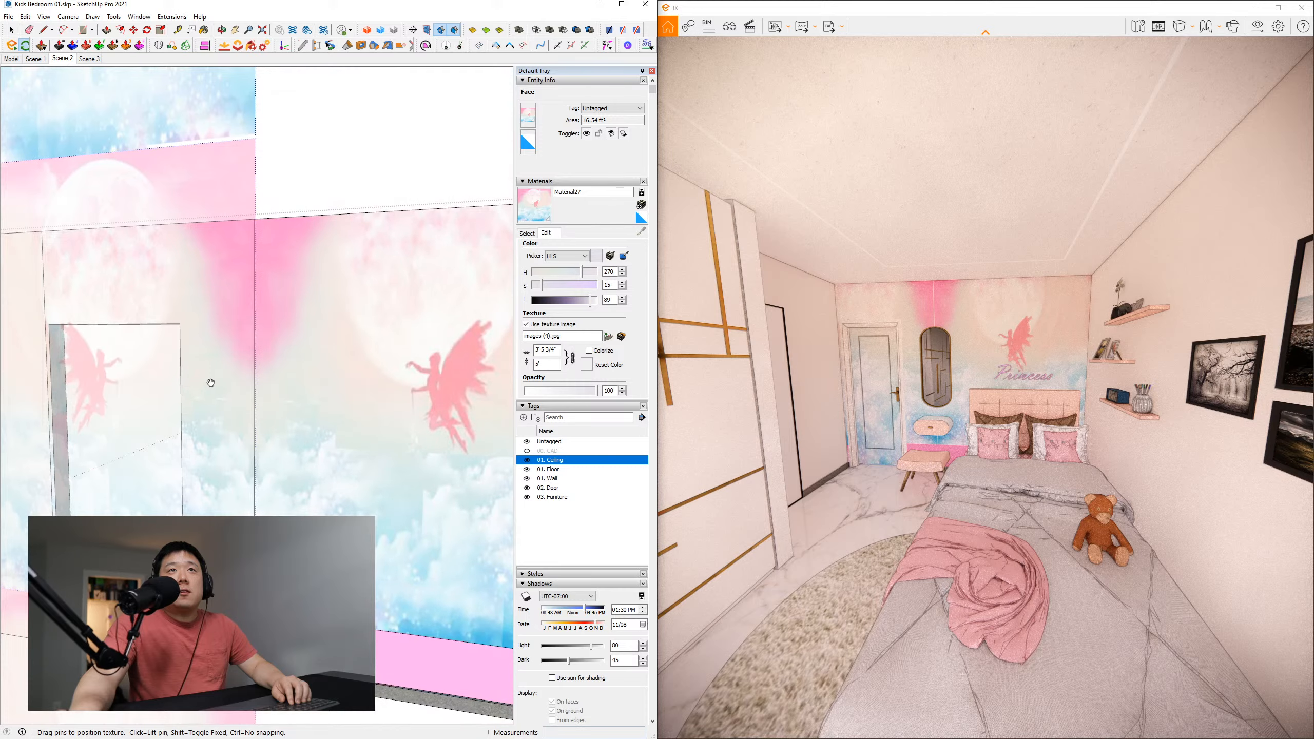
key("Return")
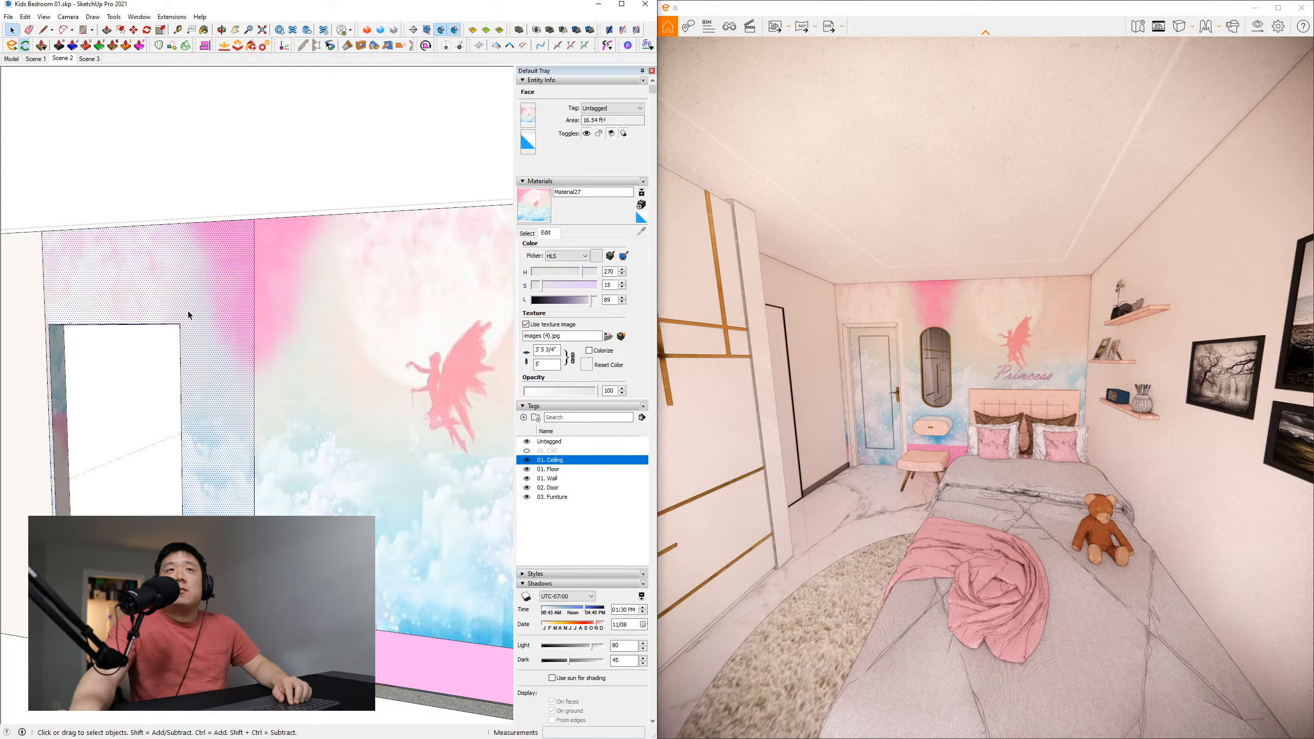
Sample the fairy wallpaper and paint it onto the pink strip along the base of the wall
mouse_move(278, 433)
middle_mouse_down()
mouse_move(349, 446)
mouse_move(338, 429)
mouse_move(399, 408)
mouse_move(381, 375)
middle_mouse_up()
left_click(355, 394)
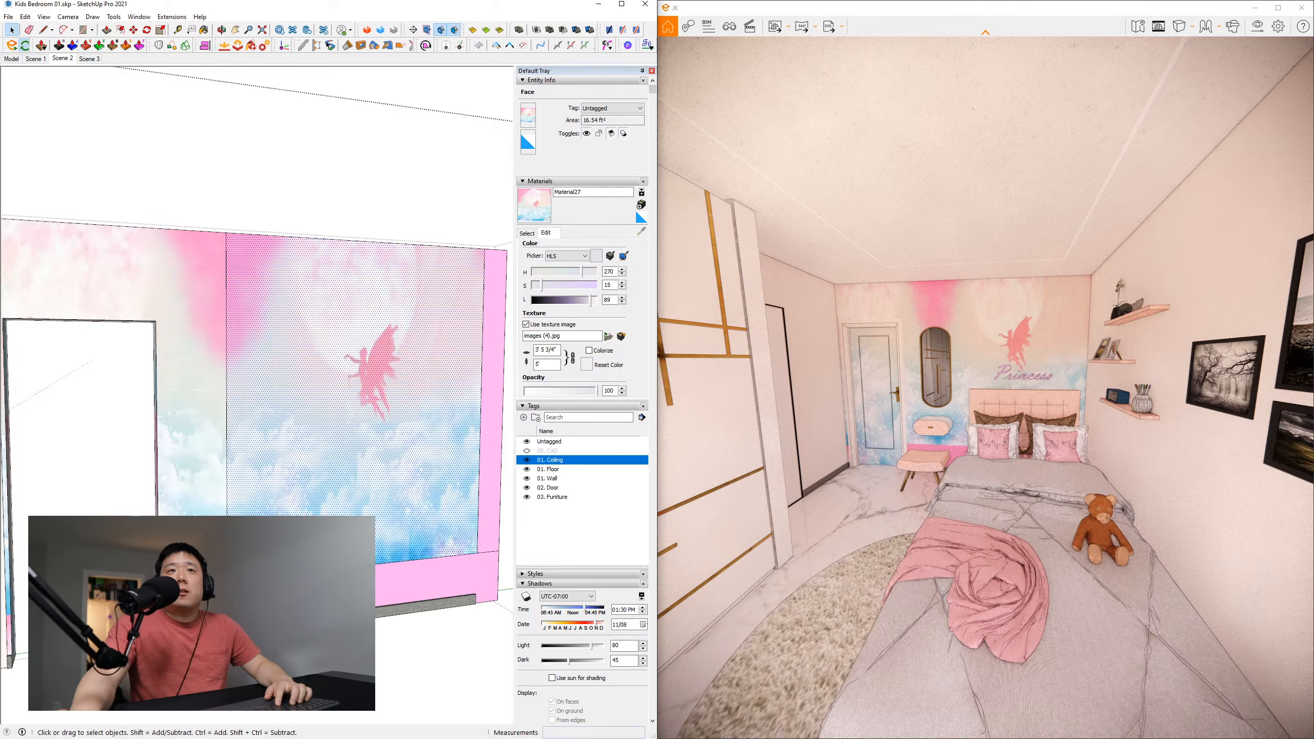
key("b")
left_click(355, 393, "alt")
left_click(435, 580)
Flip the base strip's wallpaper texture up/down so its blue clouds continue from the wallpaper above
key("space")
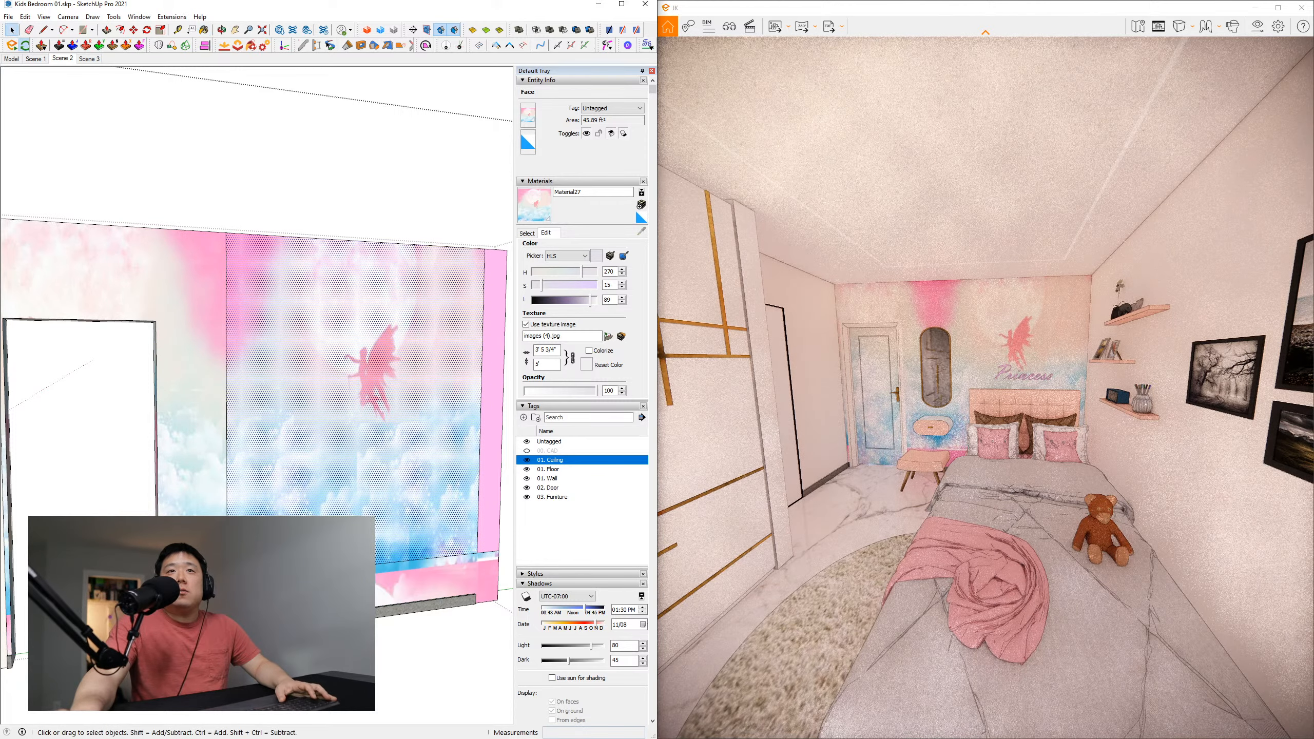
left_click(438, 580)
right_click(438, 581)
mouse_move(358, 363)
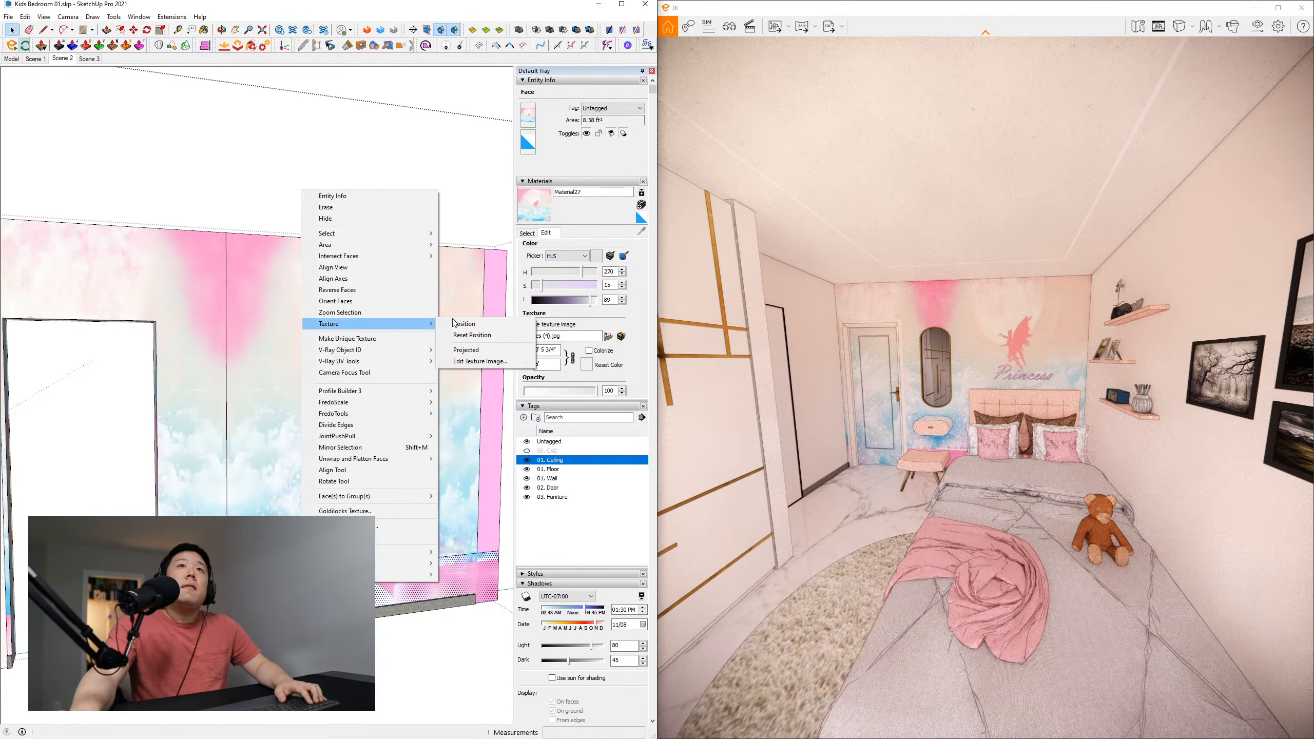
left_click(476, 323)
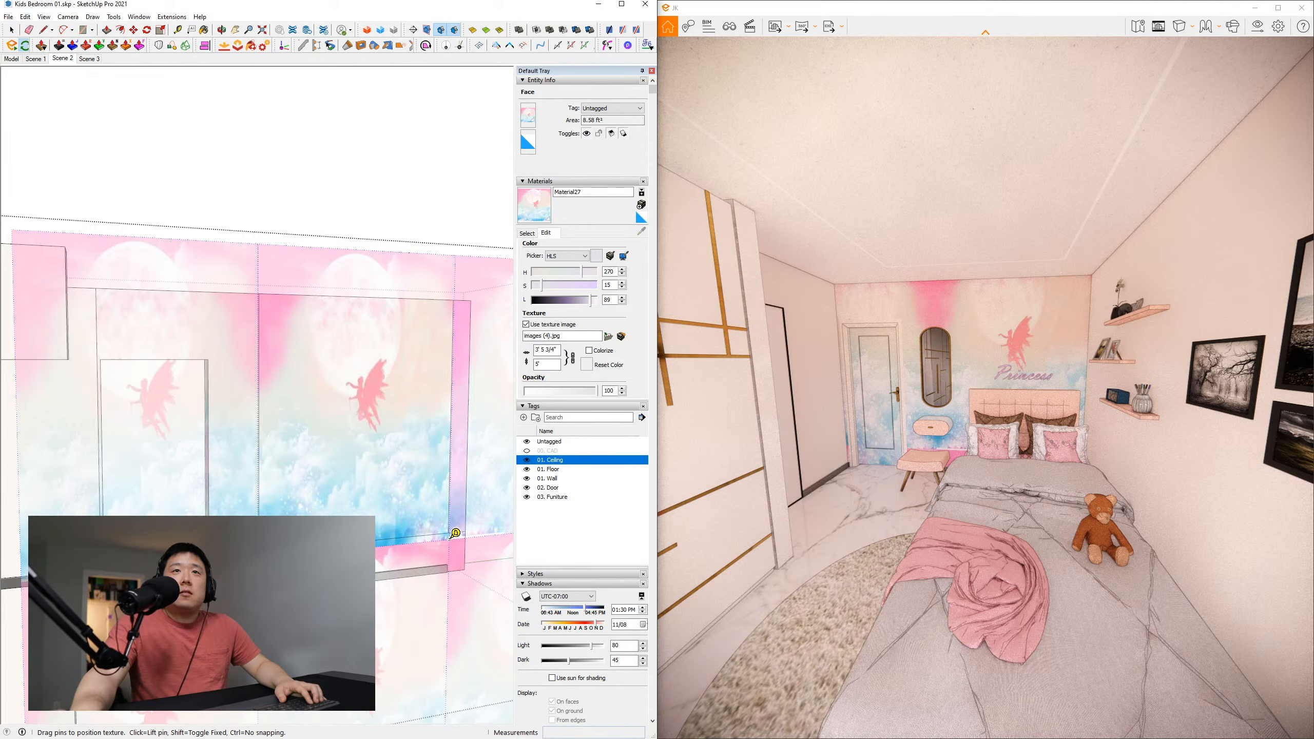
right_click(377, 585)
mouse_move(403, 618)
left_click(476, 625)
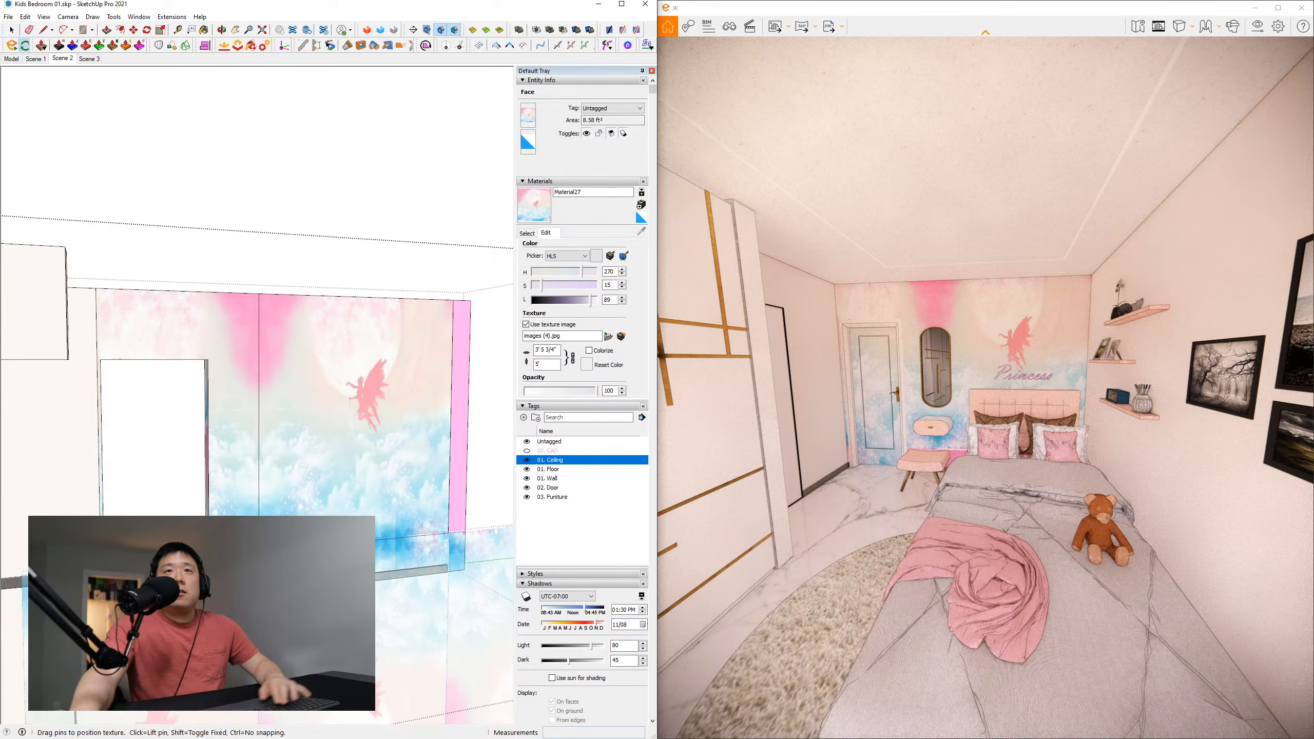
key("Return")
key("l")
scroll(268, 557, "up", 3)
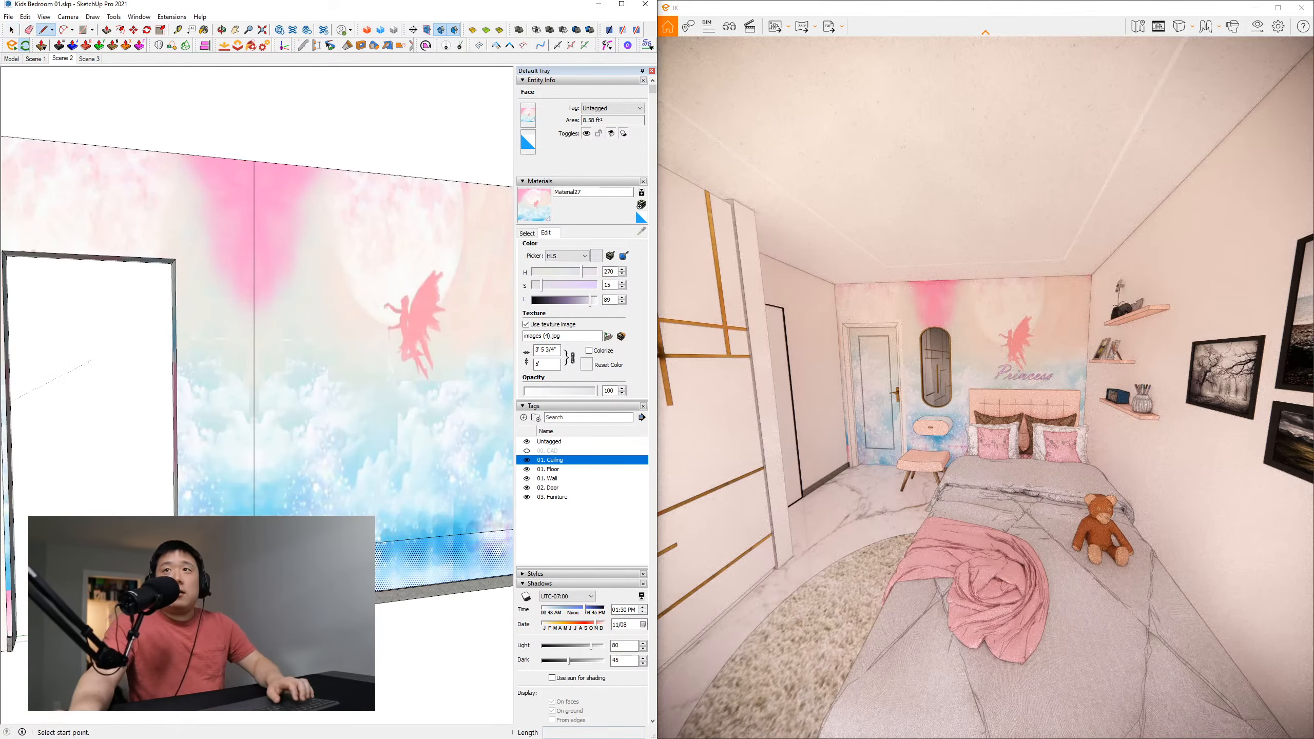
left_click(251, 558)
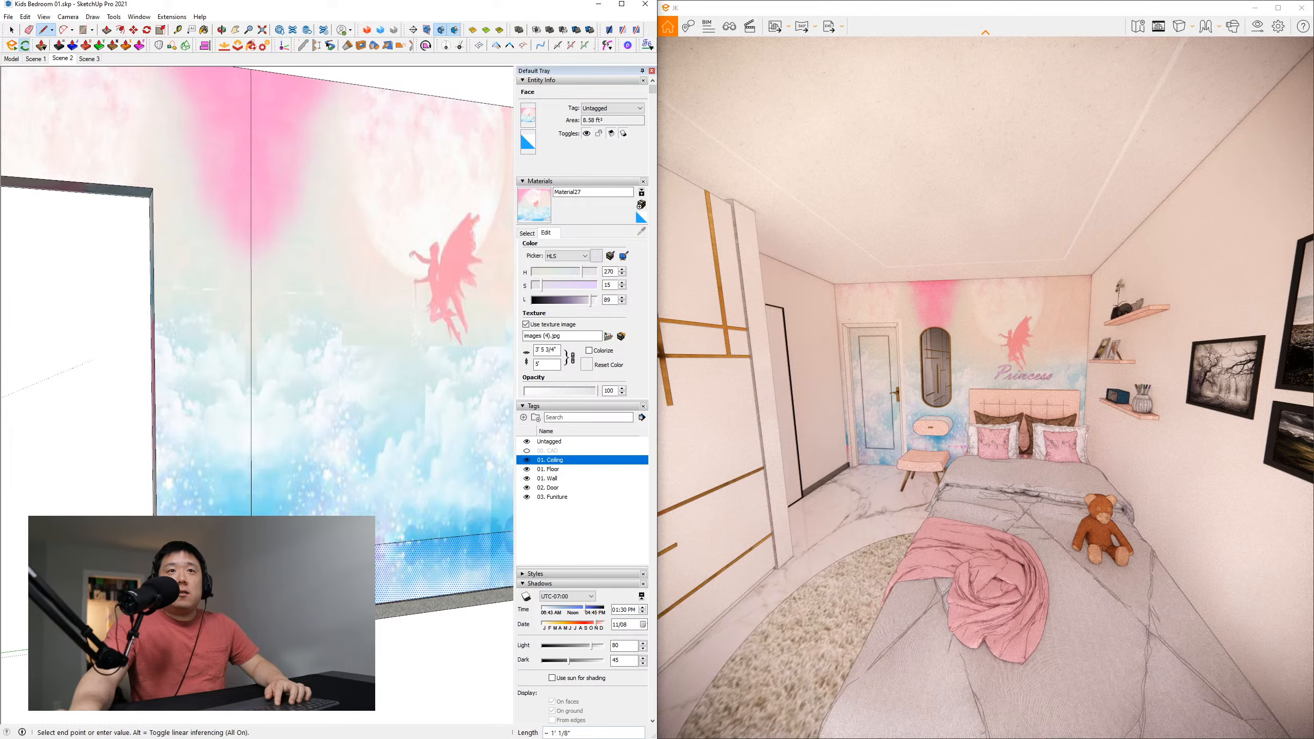
key("space")
Finish editing the wall and examine the extended wallpaper behind the bed from inside the bedroom
scroll(251, 558, "down", 3)
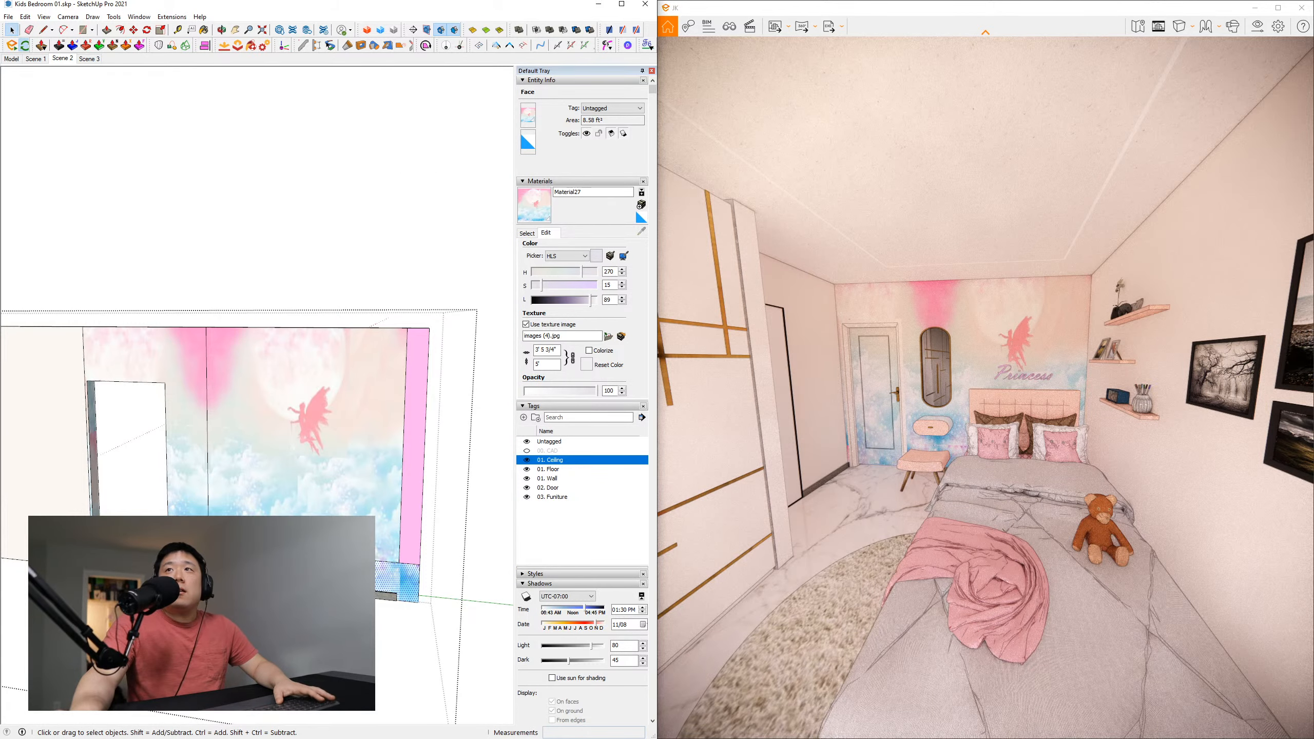
key("Escape")
scroll(246, 492, "up", 3)
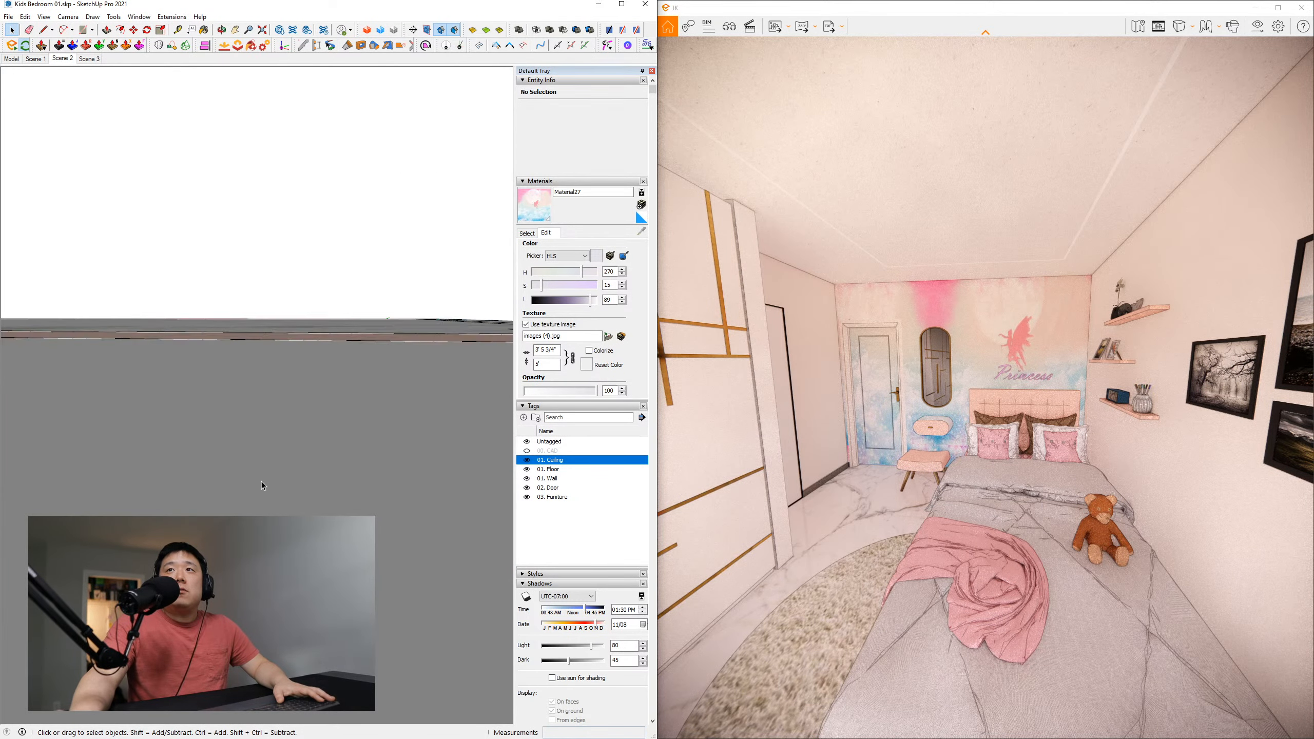
scroll(268, 481, "up", 4)
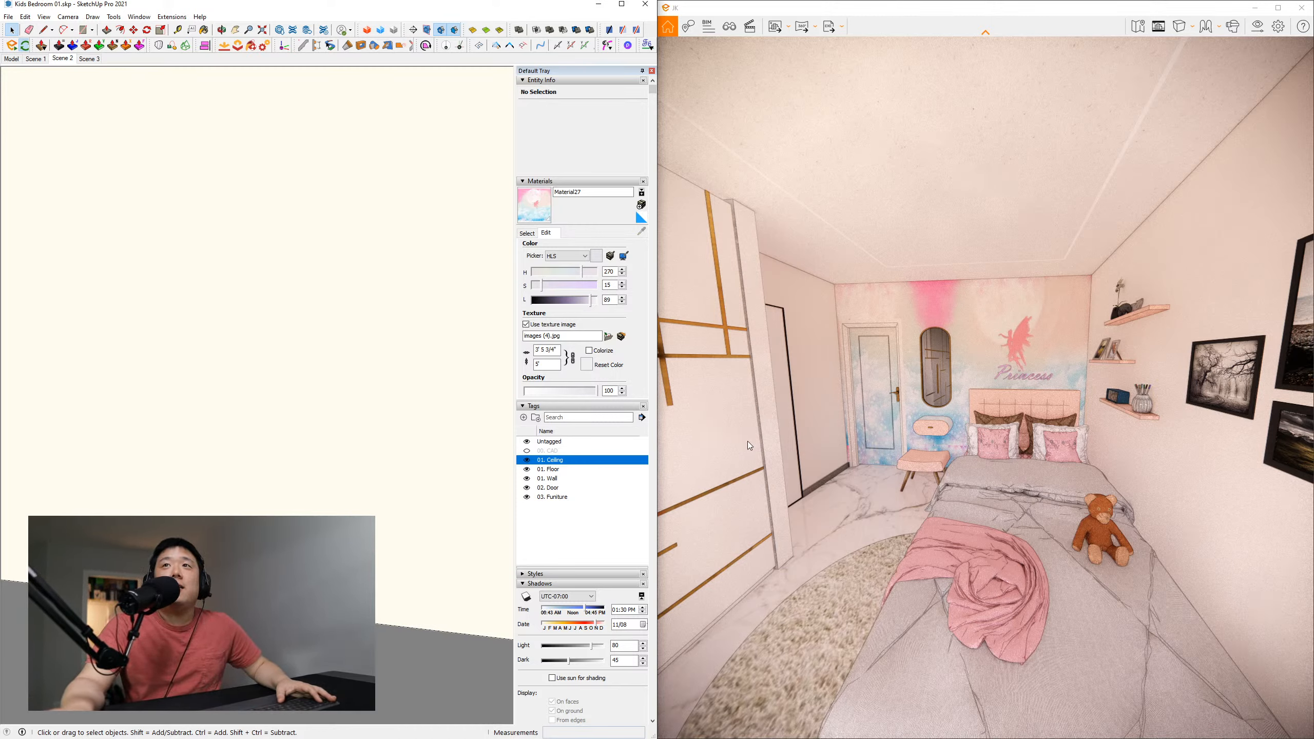
scroll(335, 441, "down", 3)
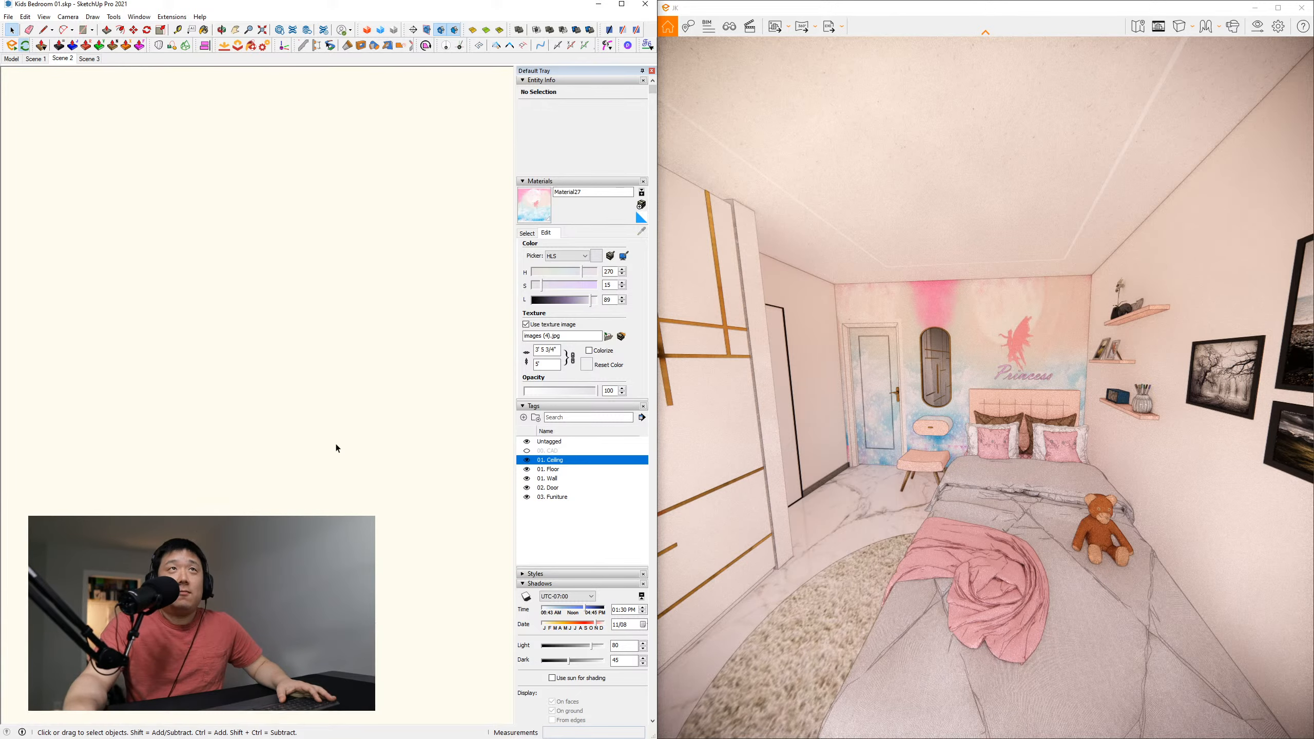
scroll(219, 217, "up", 6)
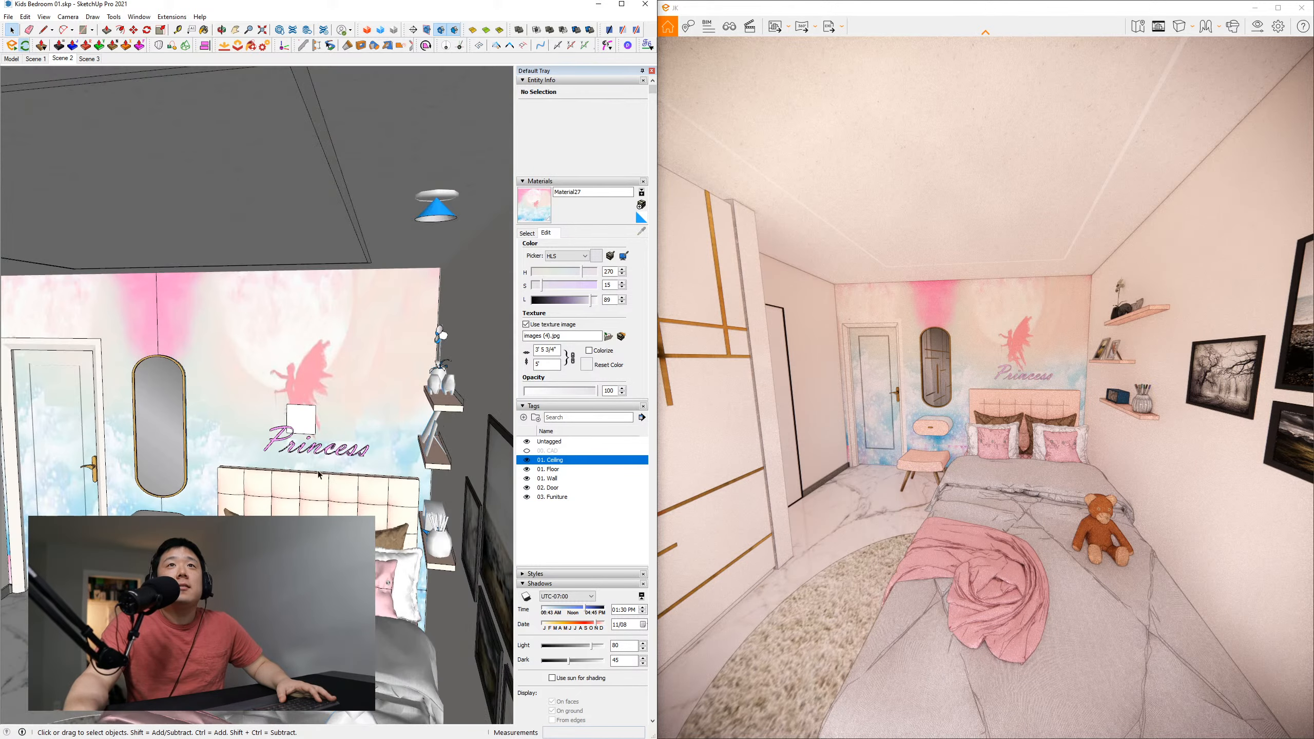
middle_click_drag(279, 424, 363, 326, "shift")
scroll(281, 370, "down", 3)
scroll(126, 417, "up", 3)
middle_click_drag(181, 306, 348, 266, "shift")
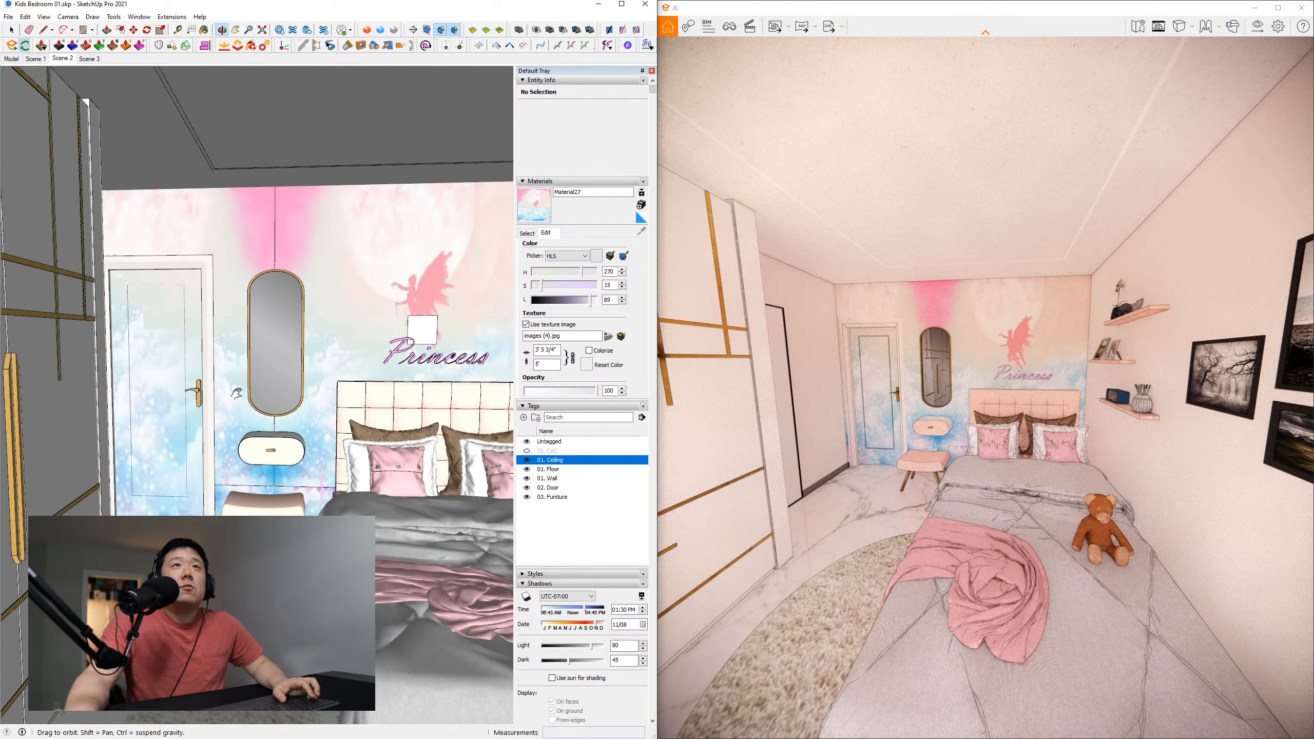
Reopen the wall, hide the seam edges between its wallpaper faces with the Eraser tool, and finish editing the wall
double_click(350, 260)
middle_click_drag(368, 382, 299, 414, "shift")
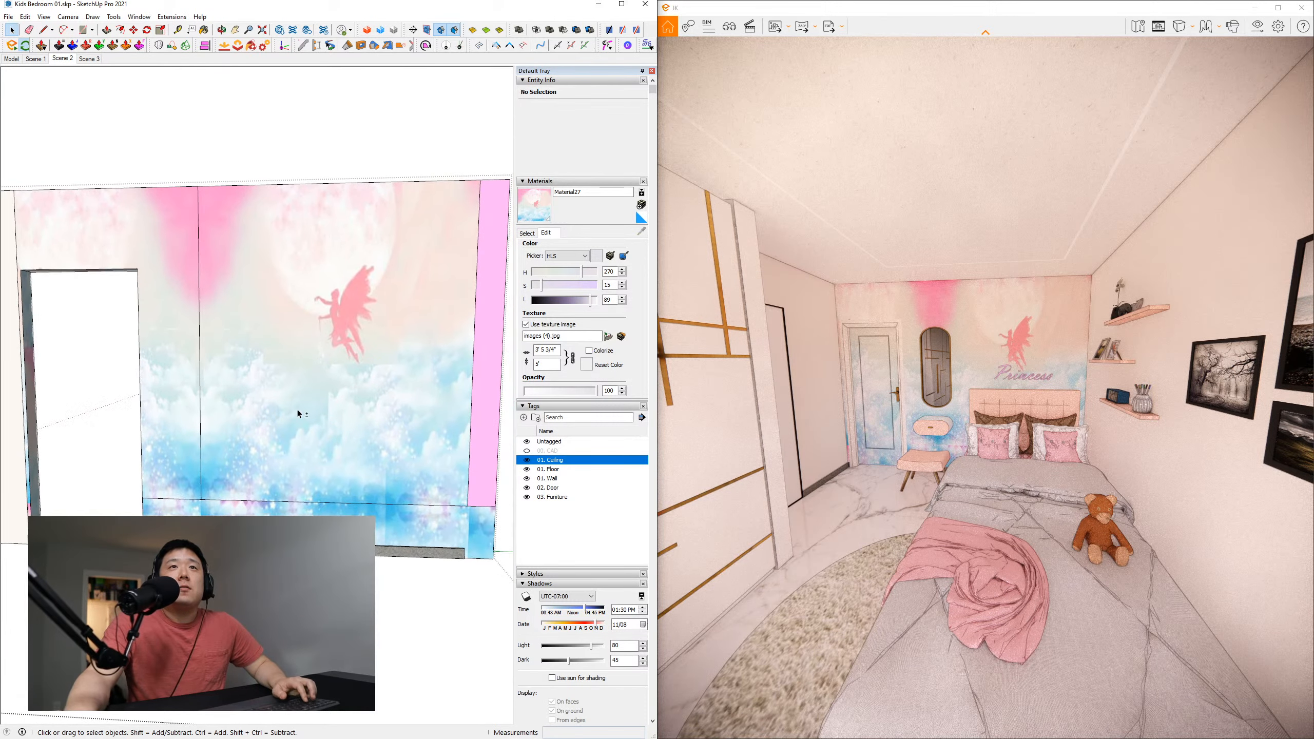
key("ctrl")
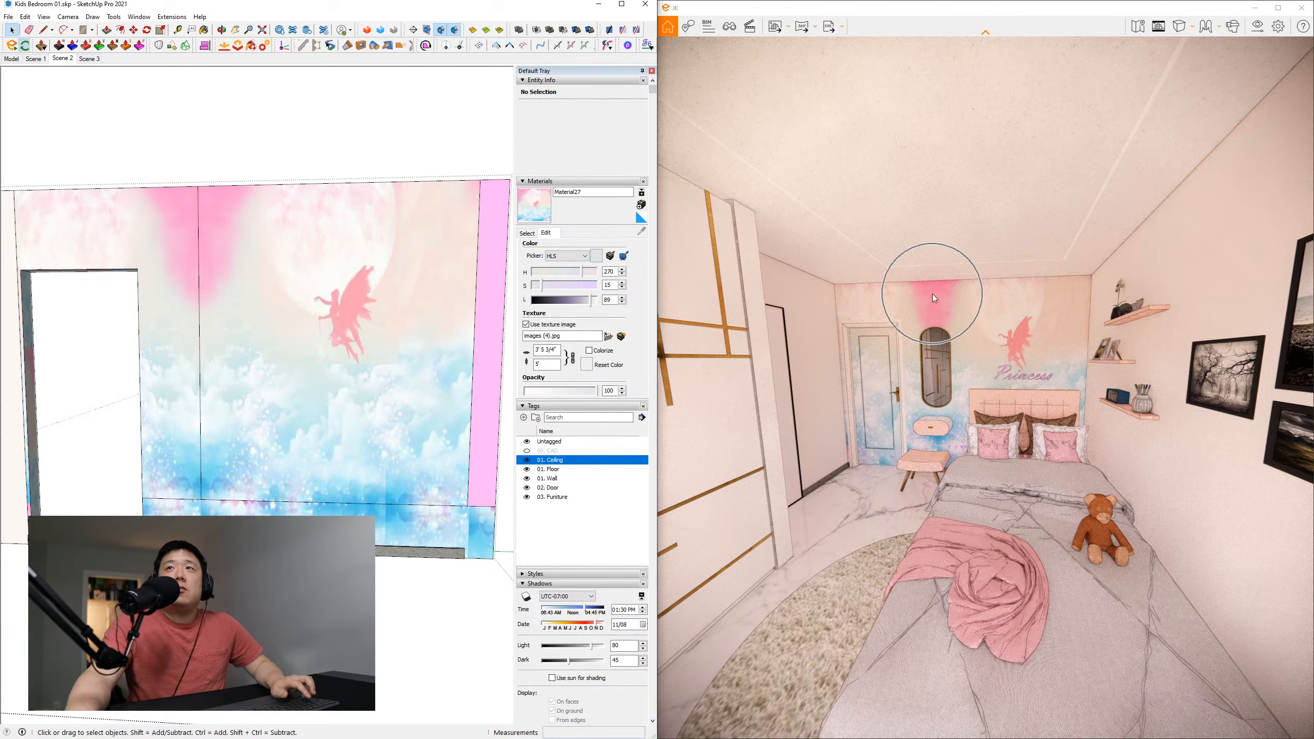
middle_click(345, 337)
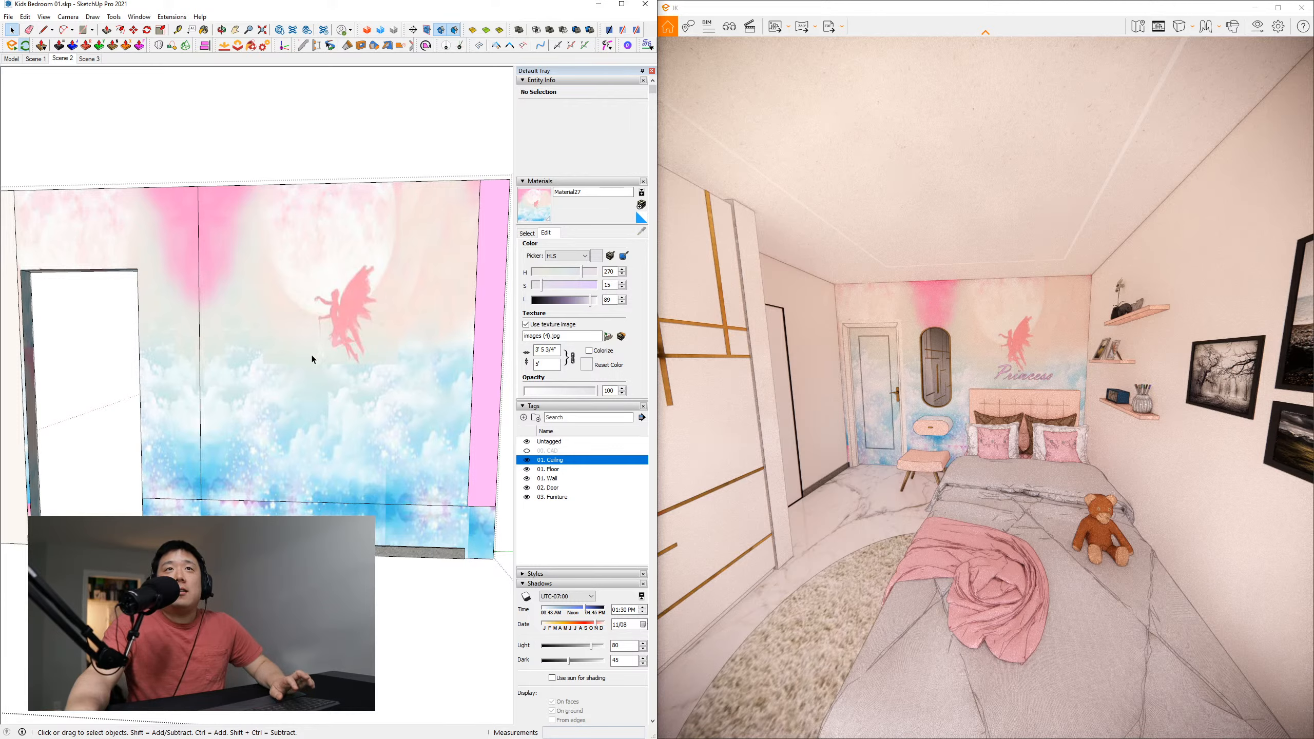
key("e")
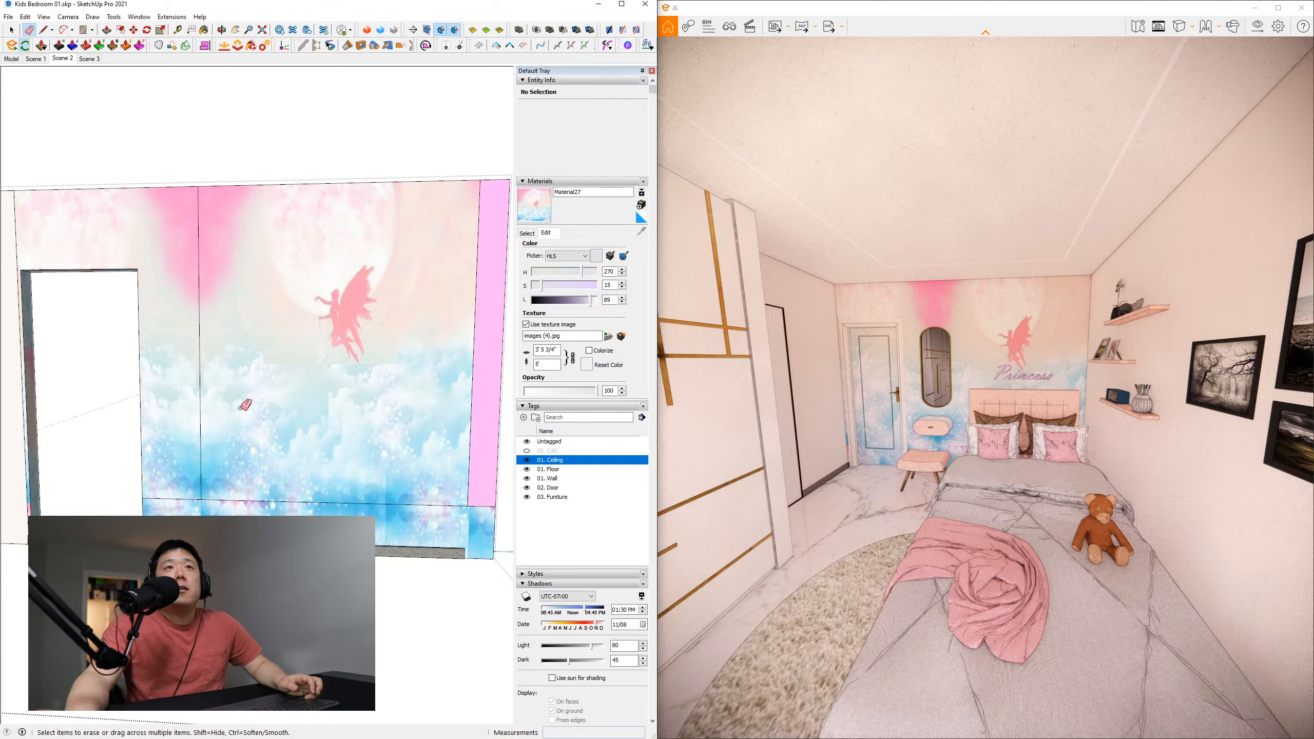
left_click(201, 361)
left_click(200, 497)
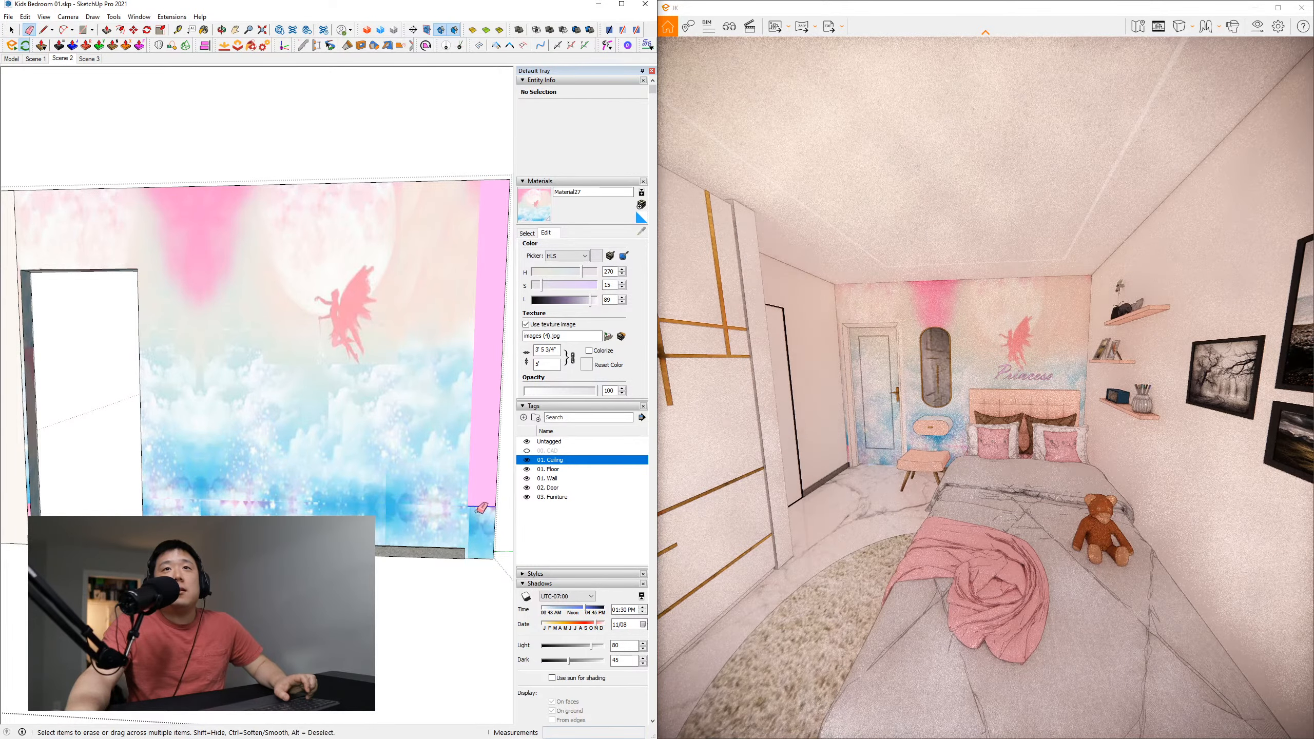
key("space")
key("Escape")
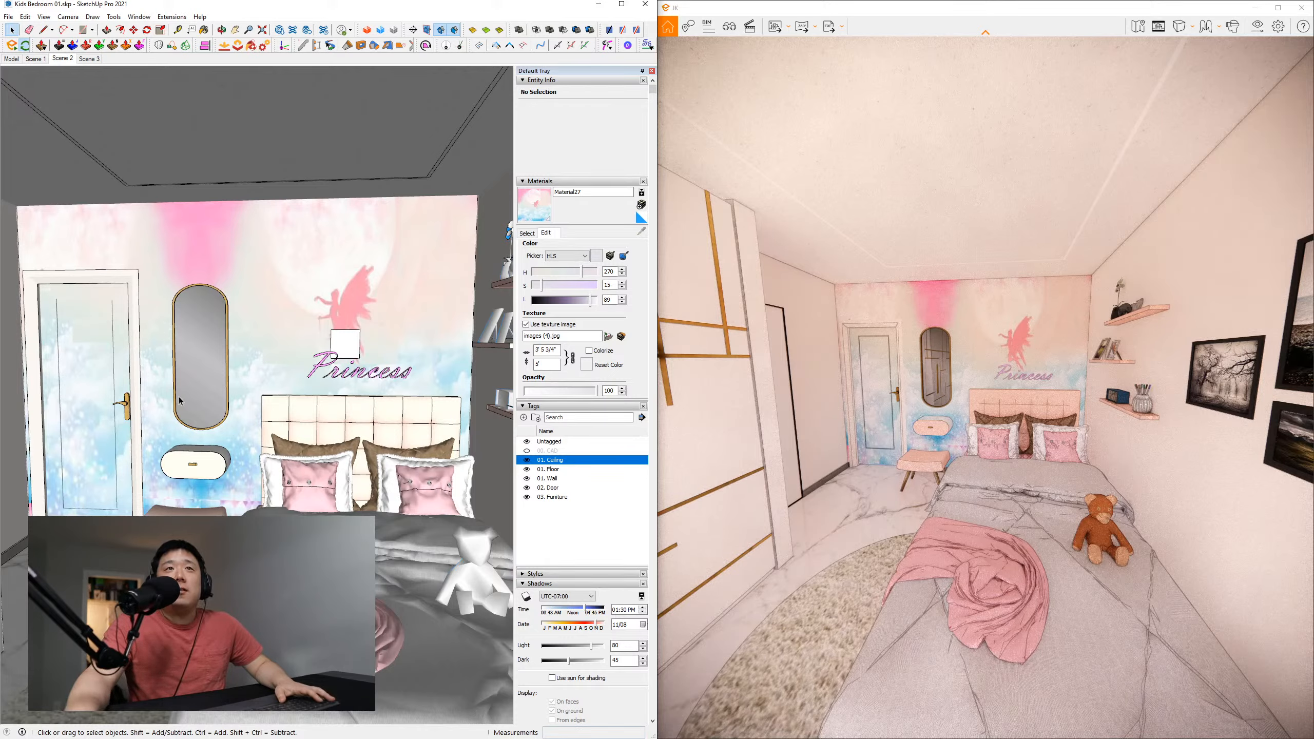
Review the wallpapered wall and the render's visual settings, and examine the bed, headboard and pillows up close
middle_click_drag(316, 366, 320, 362)
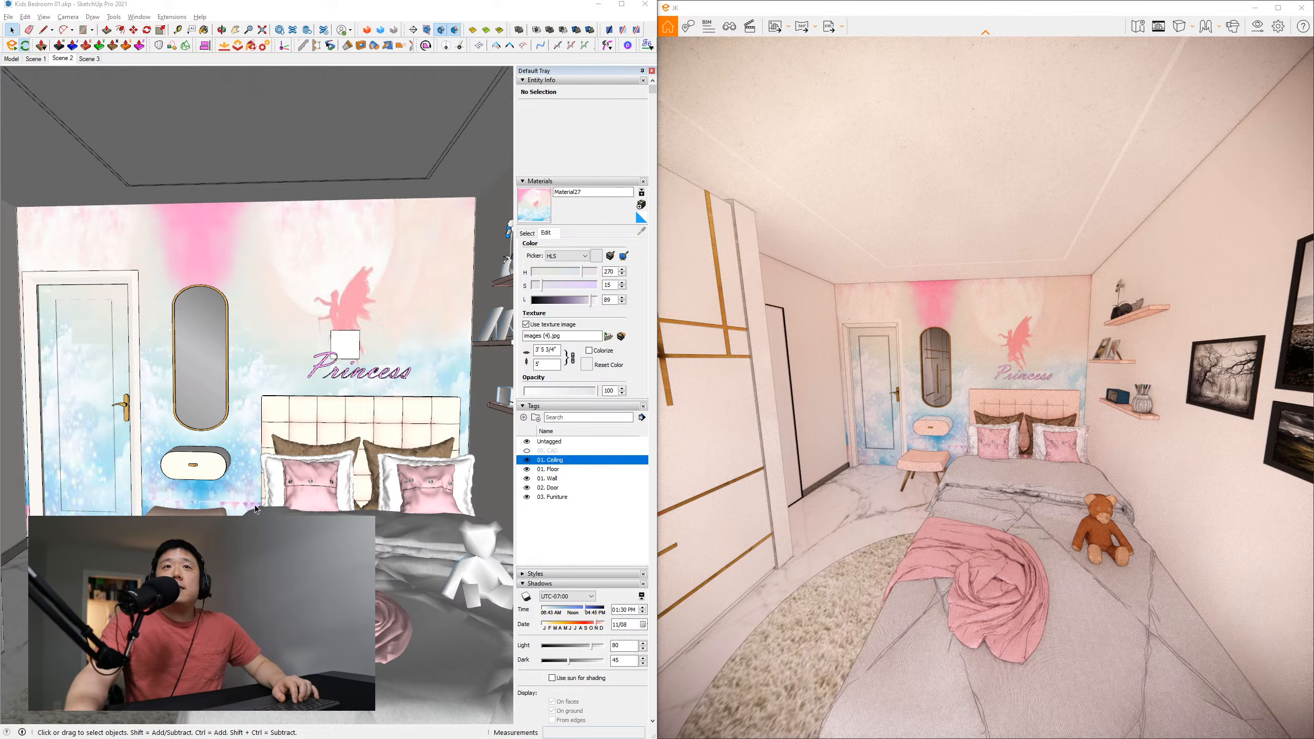
mouse_move(255, 510)
middle_mouse_down()
mouse_move(399, 527)
mouse_move(315, 450)
mouse_move(326, 402)
middle_mouse_up()
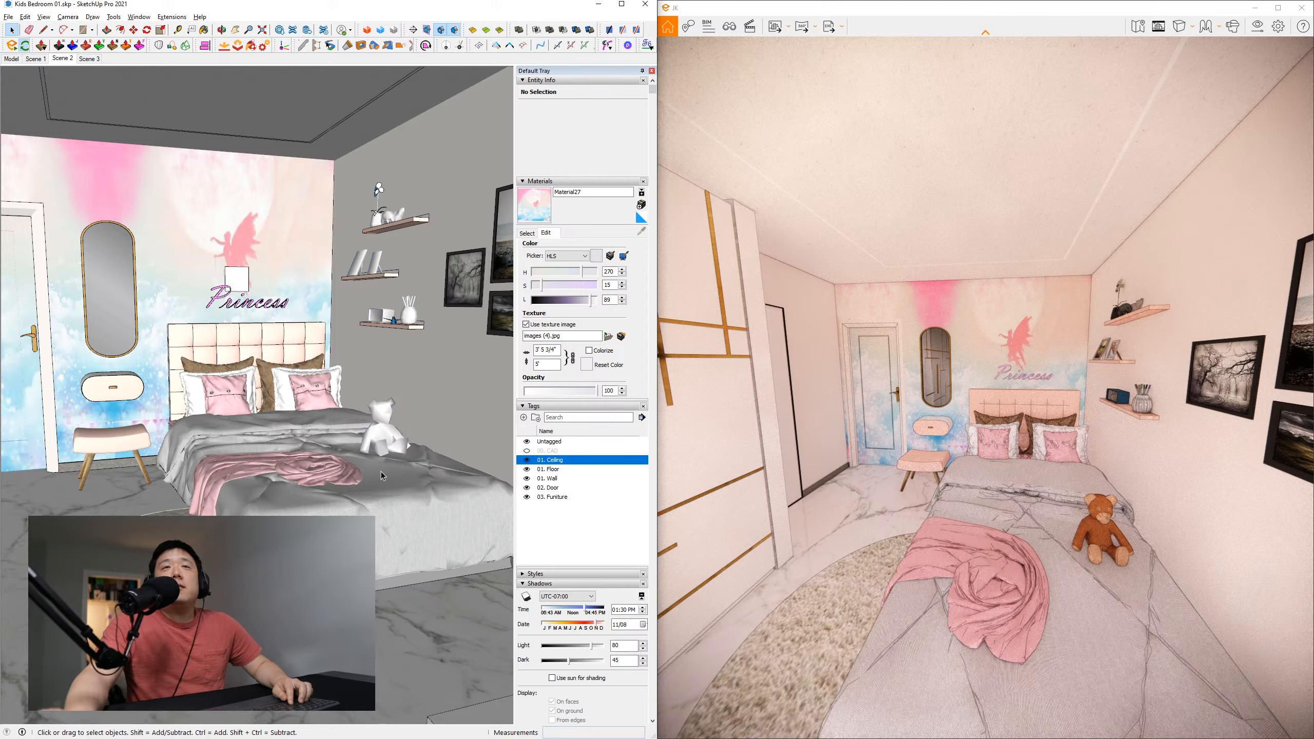
middle_click_drag(337, 512, 346, 513)
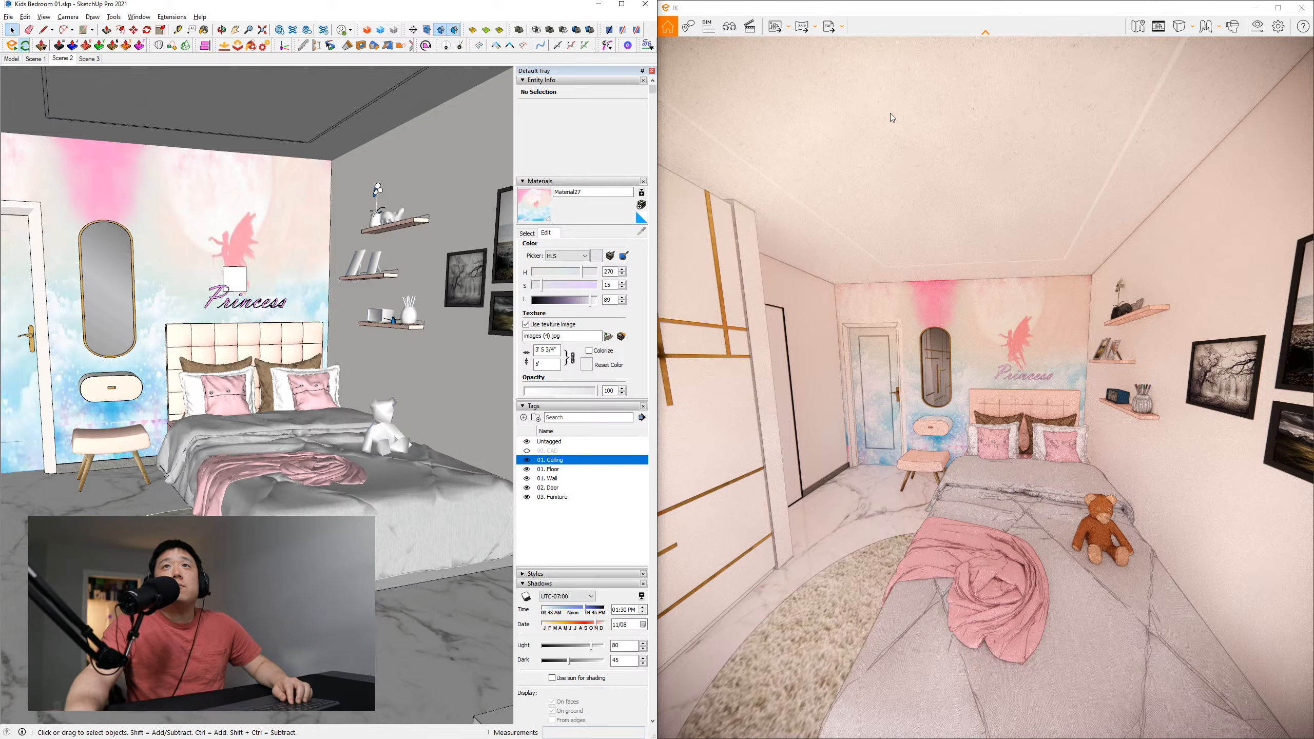
left_click(1260, 27)
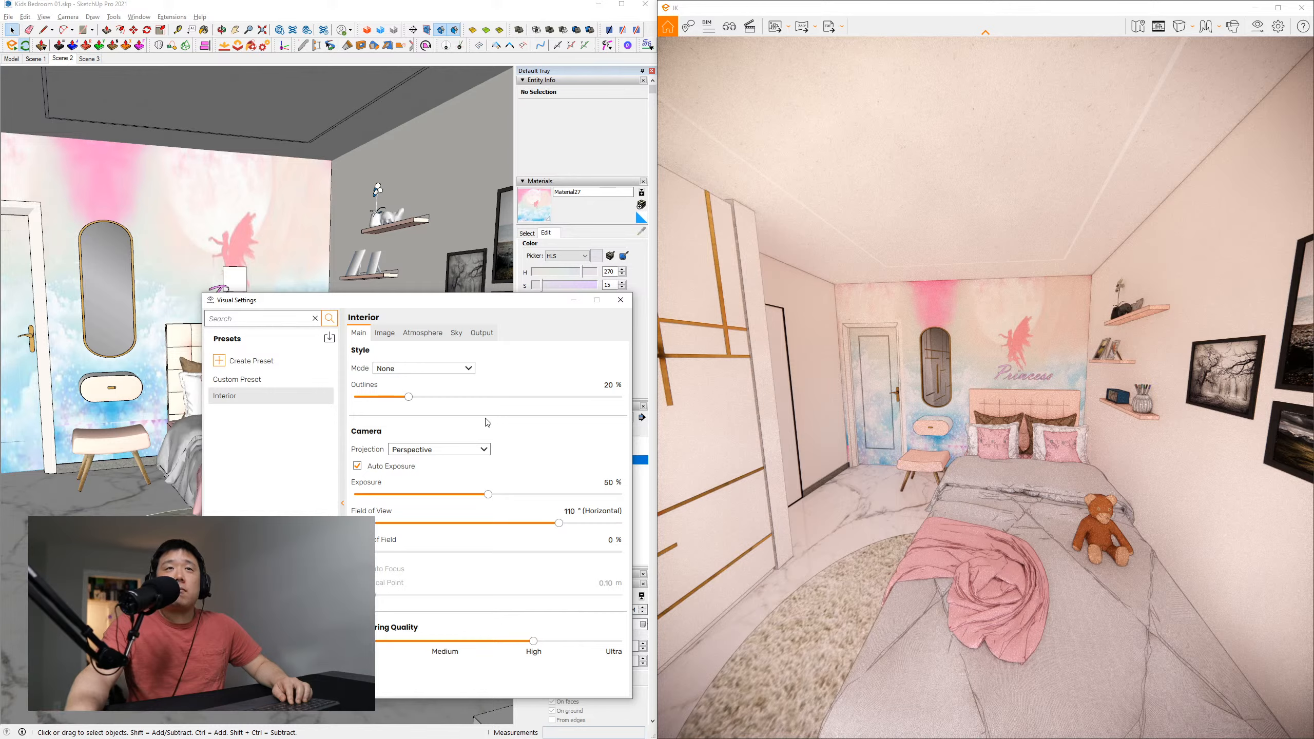
left_click(621, 300)
scroll(330, 478, "up", 5)
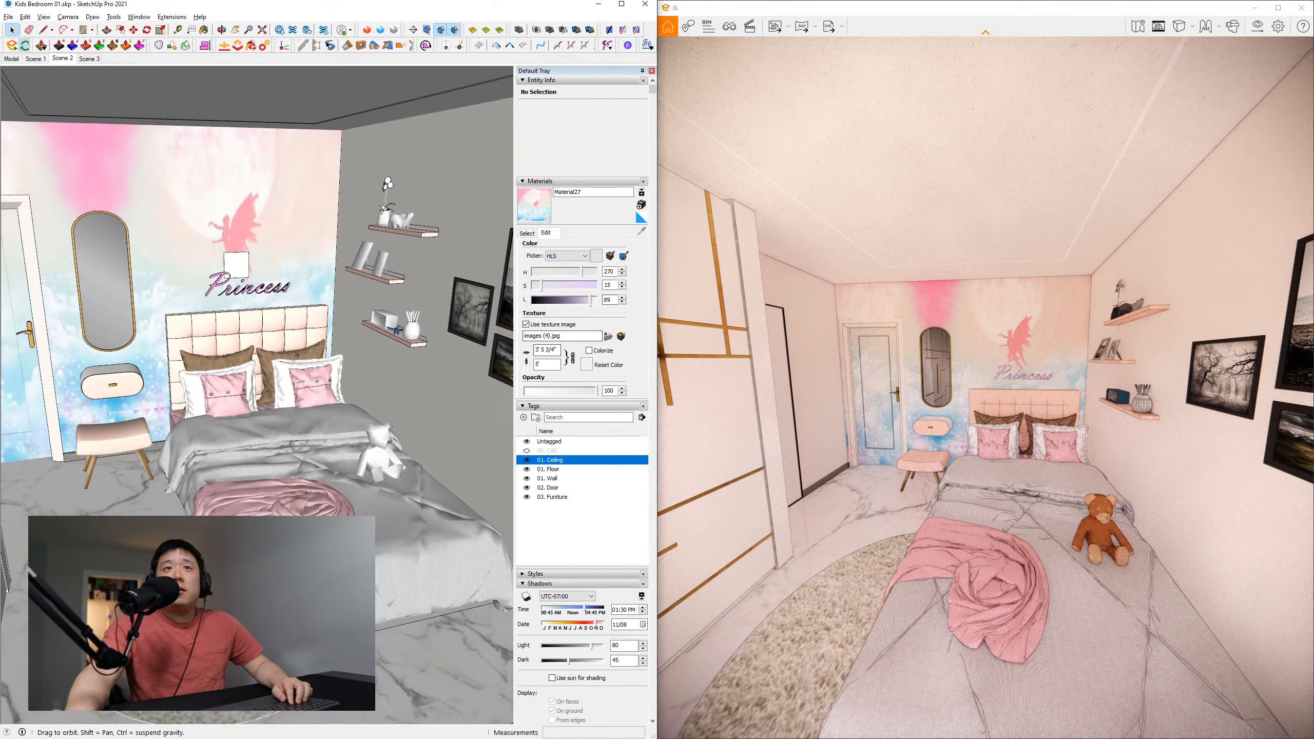
middle_click_drag(198, 179, 161, 154)
mouse_move(375, 654)
middle_mouse_down()
mouse_move(416, 590)
mouse_move(410, 571)
middle_mouse_up()
mouse_move(311, 512)
middle_mouse_down()
mouse_move(261, 509)
mouse_move(272, 434)
mouse_move(242, 441)
mouse_move(331, 553)
middle_mouse_up()
scroll(210, 394, "up", 8)
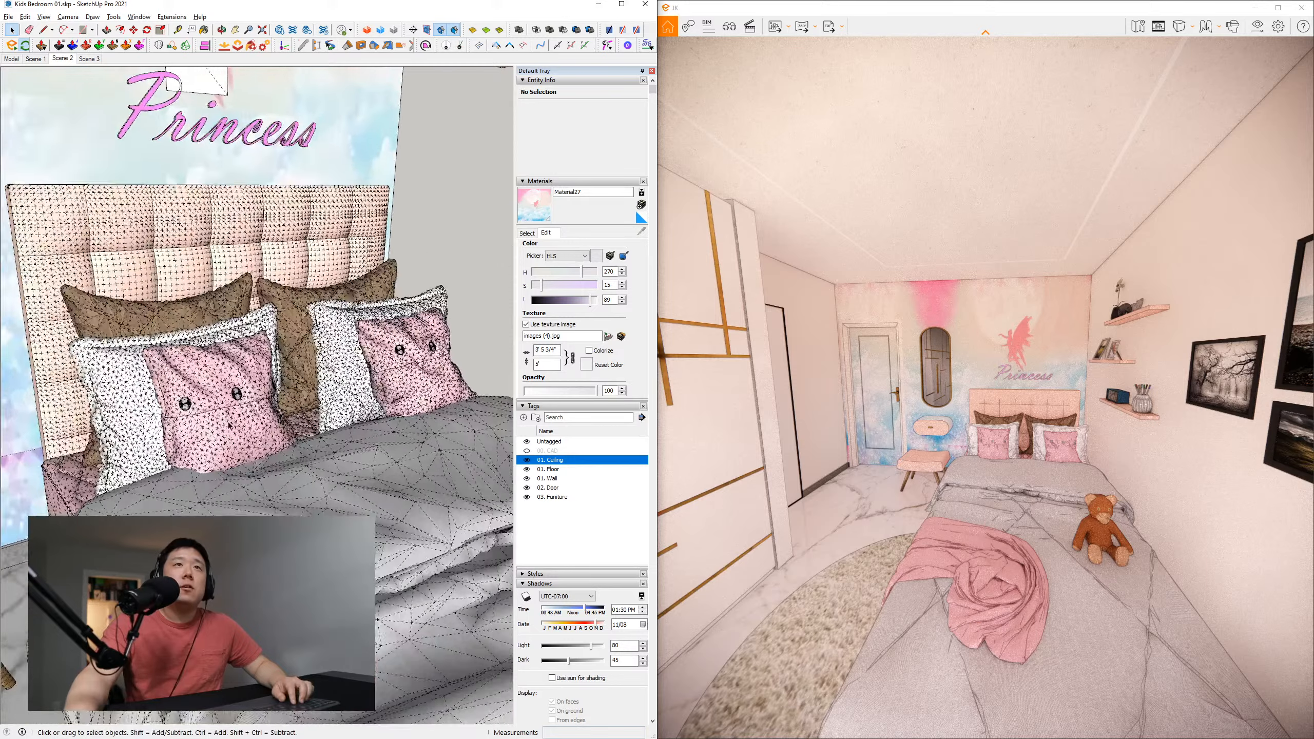
Examine the desk, chair, window and floor area of the bedroom model from several viewpoints
key("w")
mouse_move(183, 459)
left_mouse_down()
mouse_move(265, 354)
mouse_move(331, 365)
left_mouse_up()
key("space")
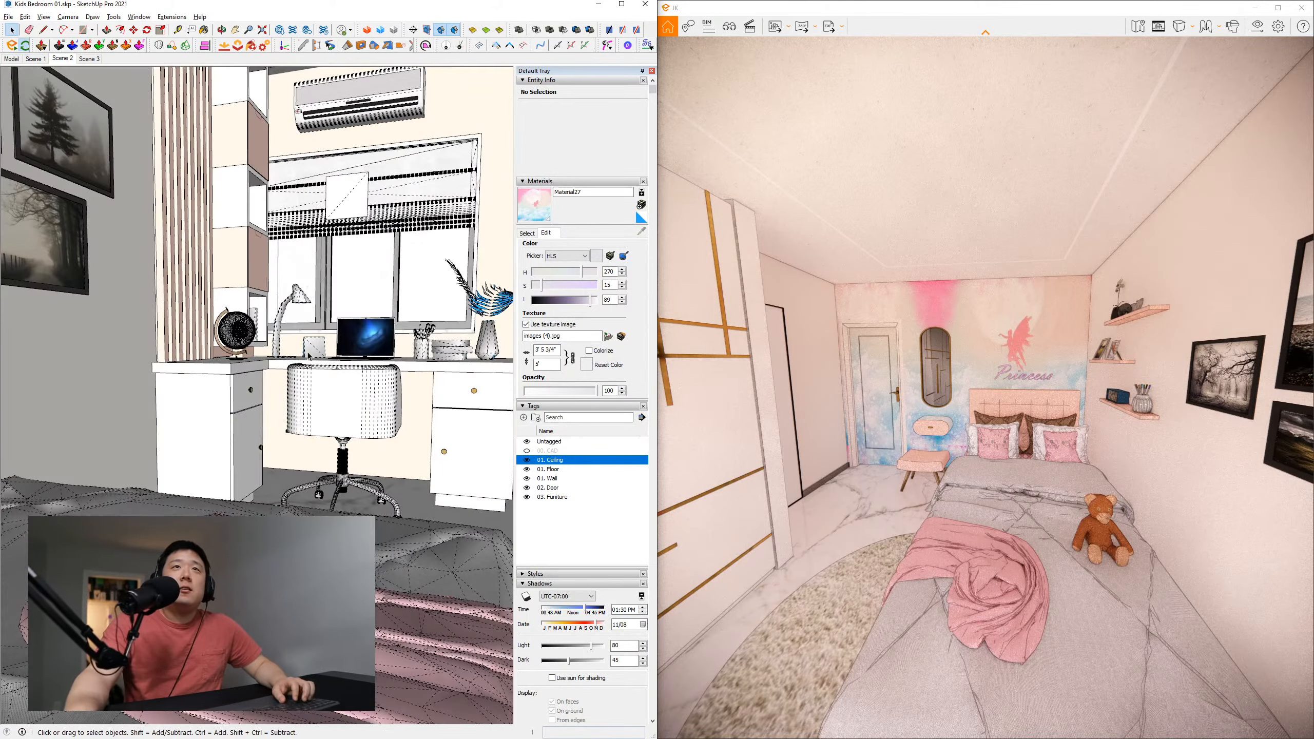
middle_click_drag(332, 366, 253, 377)
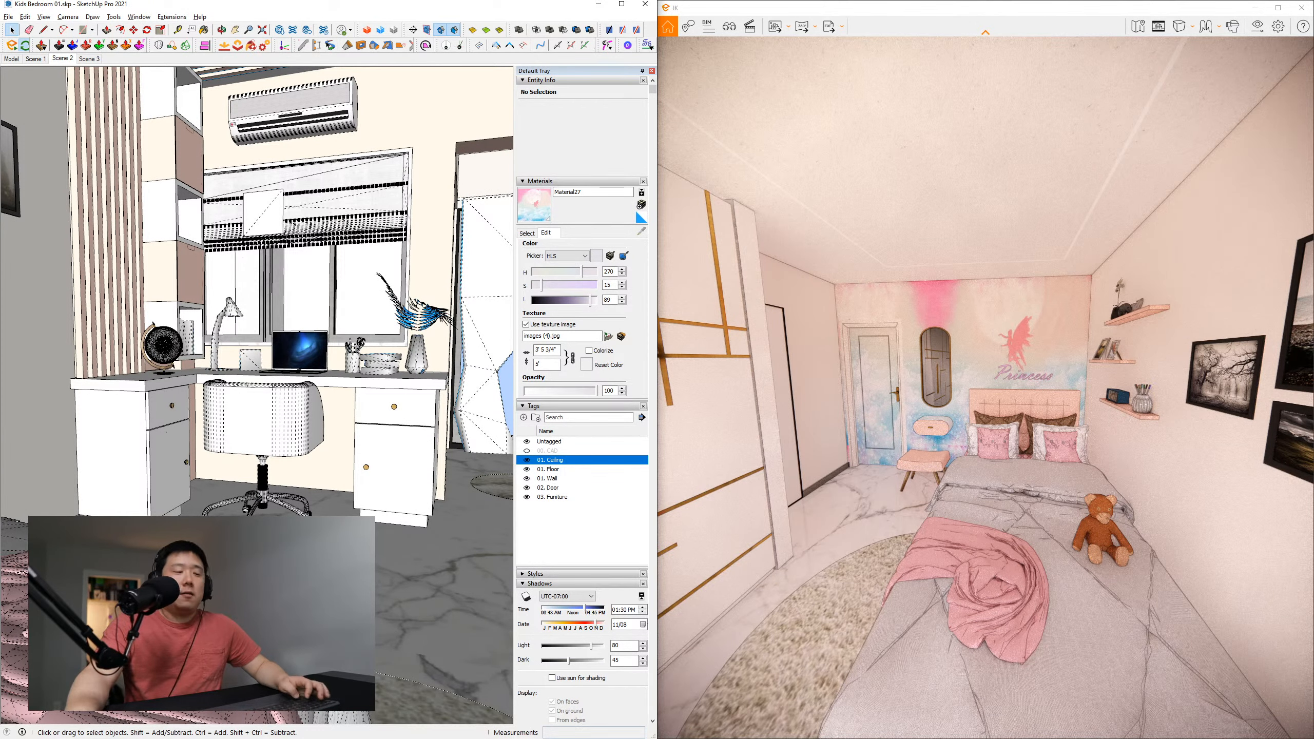
left_click(414, 544)
middle_click_drag(414, 544, 414, 414)
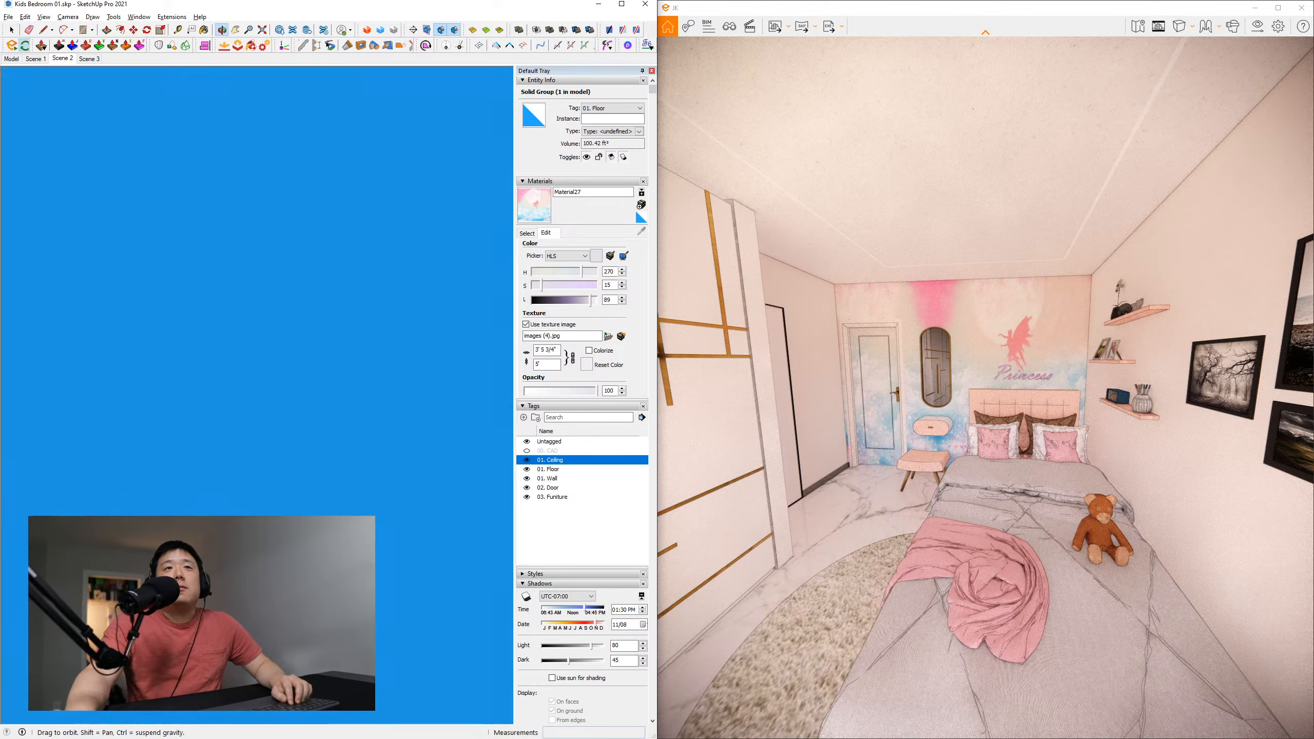
scroll(494, 309, "down", 5)
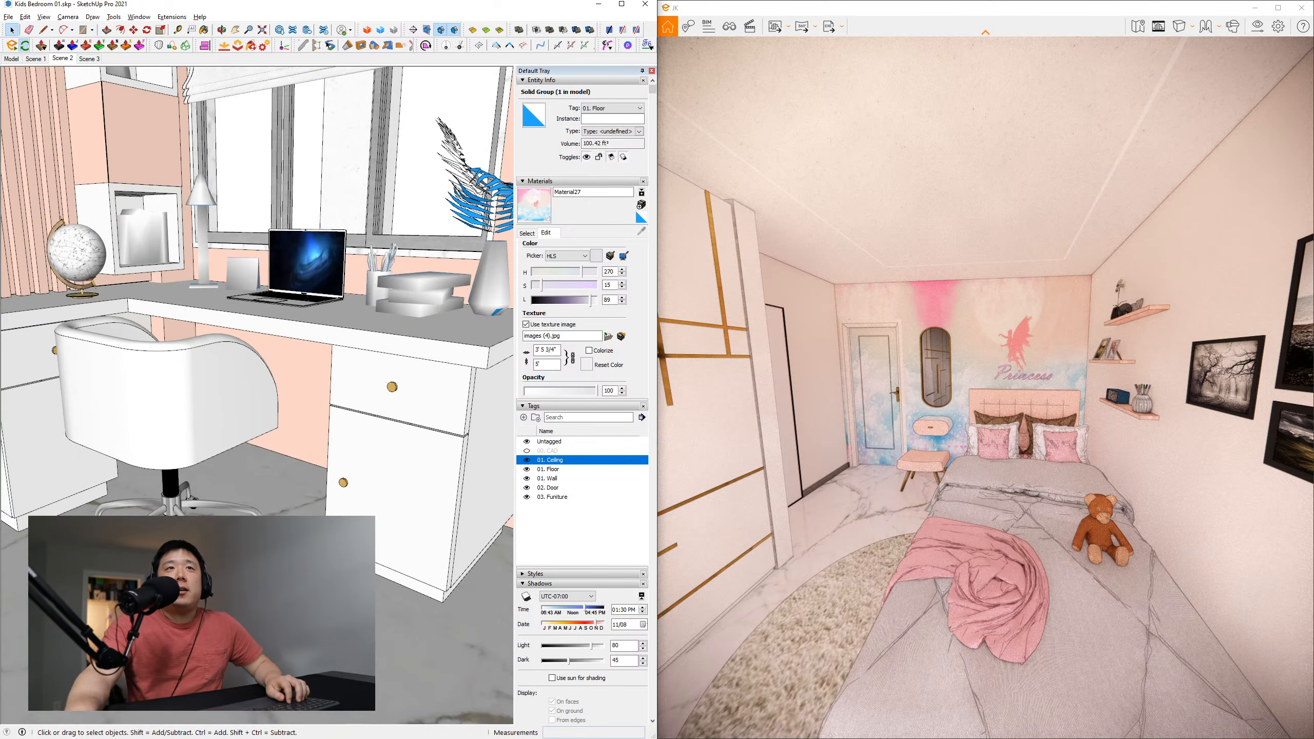
key("w")
mouse_move(382, 514)
middle_mouse_down()
mouse_move(264, 487)
mouse_move(147, 431)
mouse_move(291, 440)
mouse_move(231, 419)
mouse_move(216, 508)
middle_mouse_up()
double_click(216, 509)
double_click(215, 509)
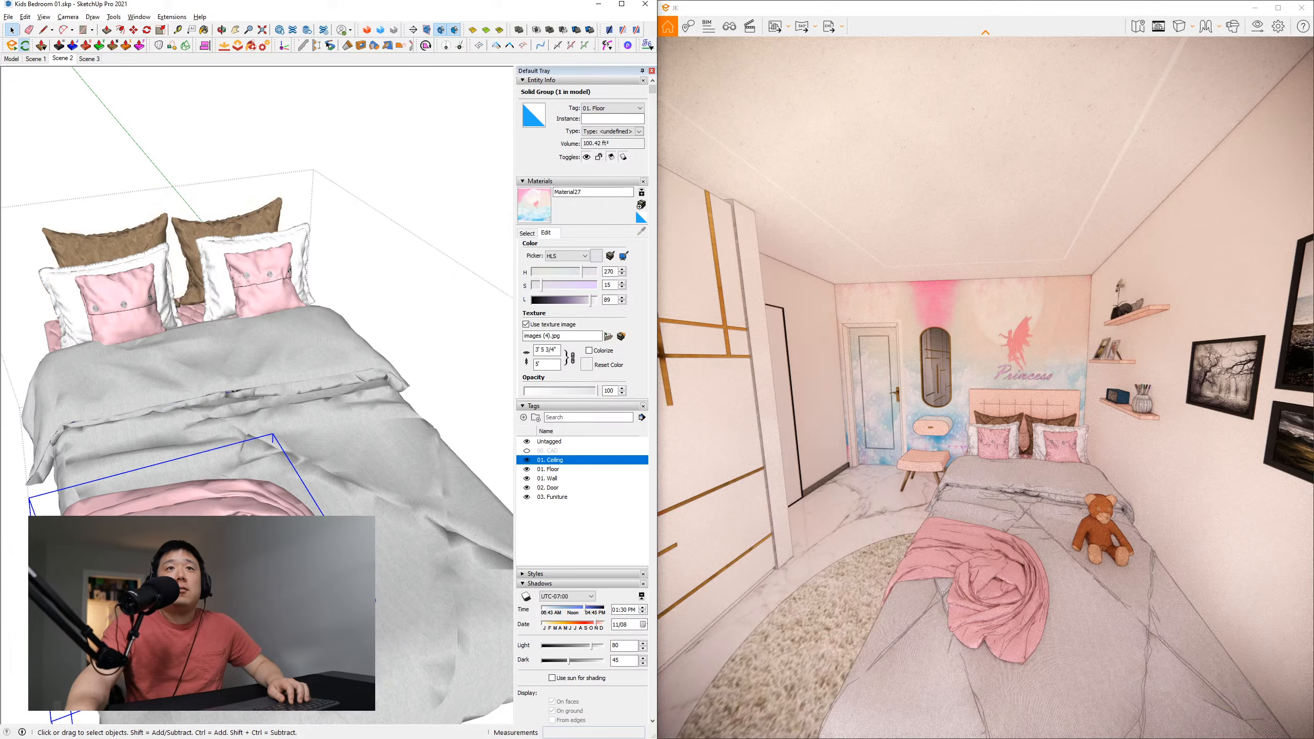
double_click(215, 509)
key("Escape")
key("Escape")
key("Escape")
key("Escape")
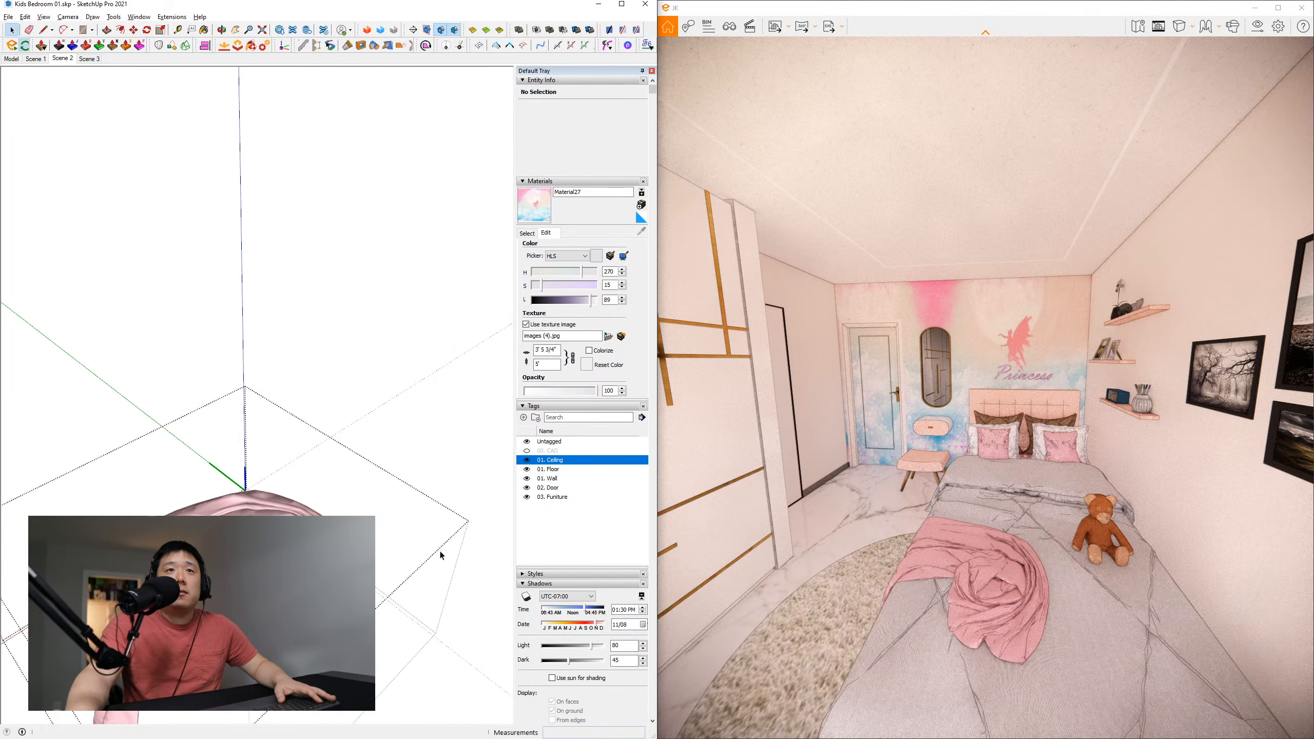
middle_click_drag(124, 486, 114, 445)
middle_click_drag(236, 466, 372, 403)
key("Escape")
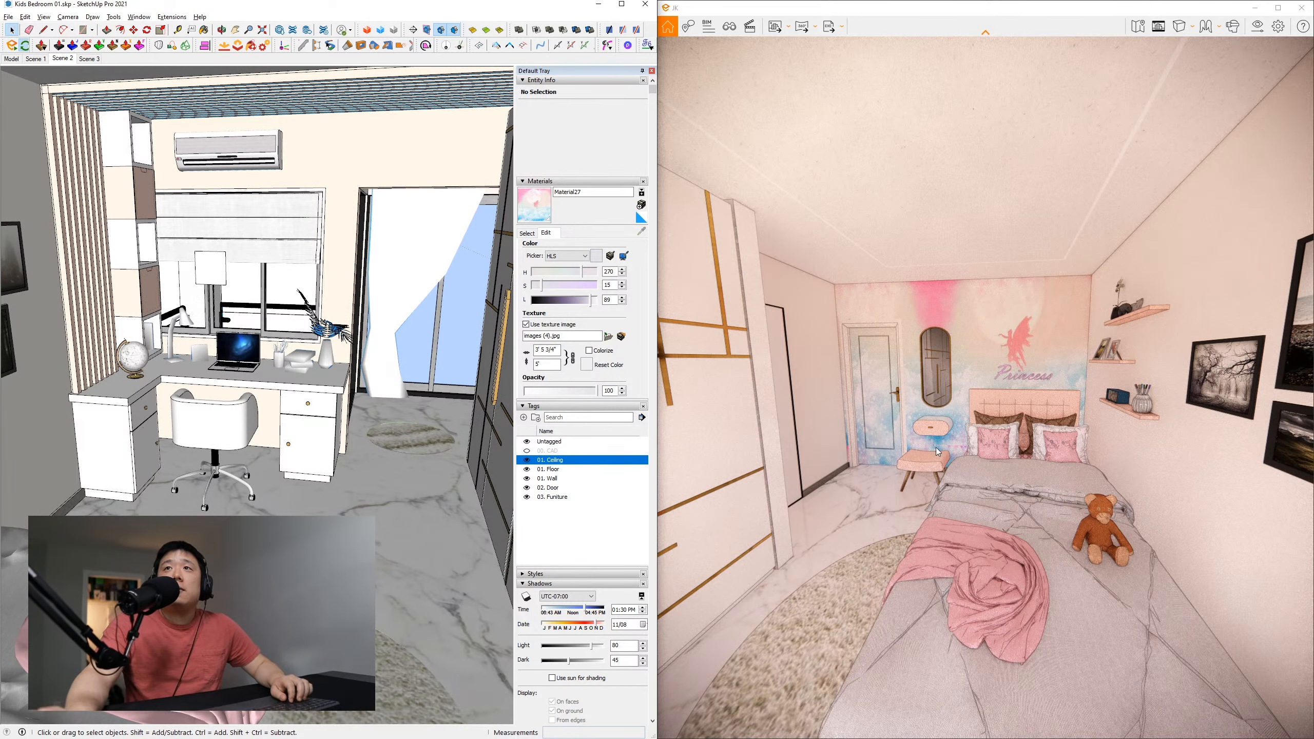
Walk through the live render and examine the floating shelves, framed pictures, desk corner and bed wall
mouse_move(936, 448)
right_mouse_down()
mouse_move(984, 414)
mouse_move(978, 429)
mouse_move(1242, 417)
right_mouse_up()
key("w")
key("w")
key("w")
key("w")
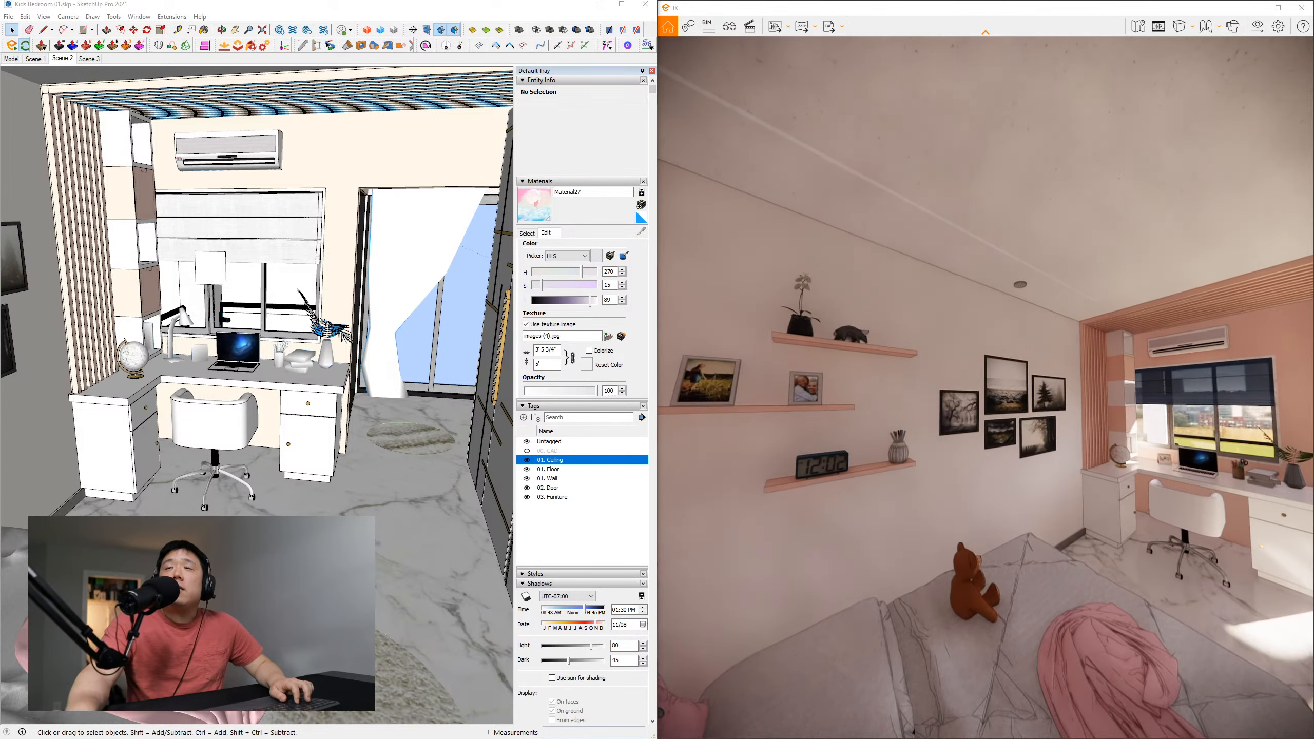
key("w")
key("d")
key("q")
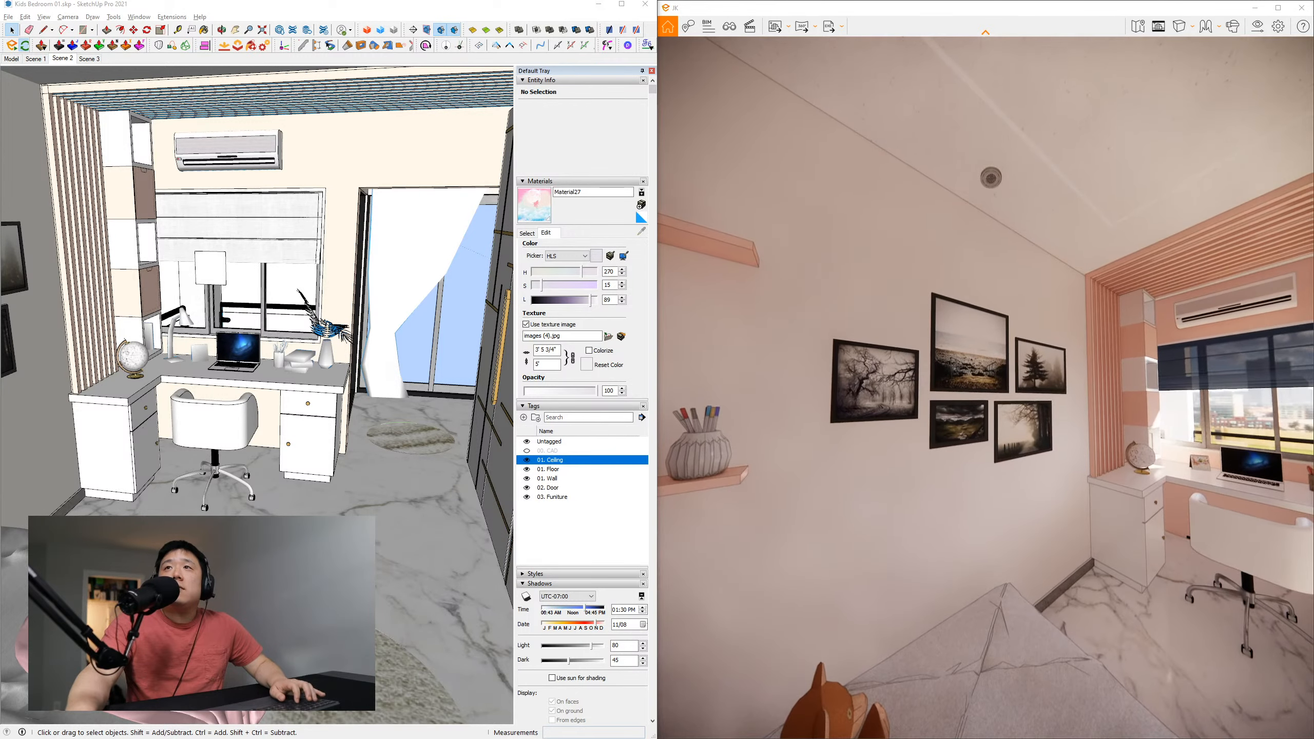
key("s")
key("d")
mouse_move(984, 389)
right_mouse_down()
mouse_move(921, 363)
mouse_move(802, 352)
right_mouse_up()
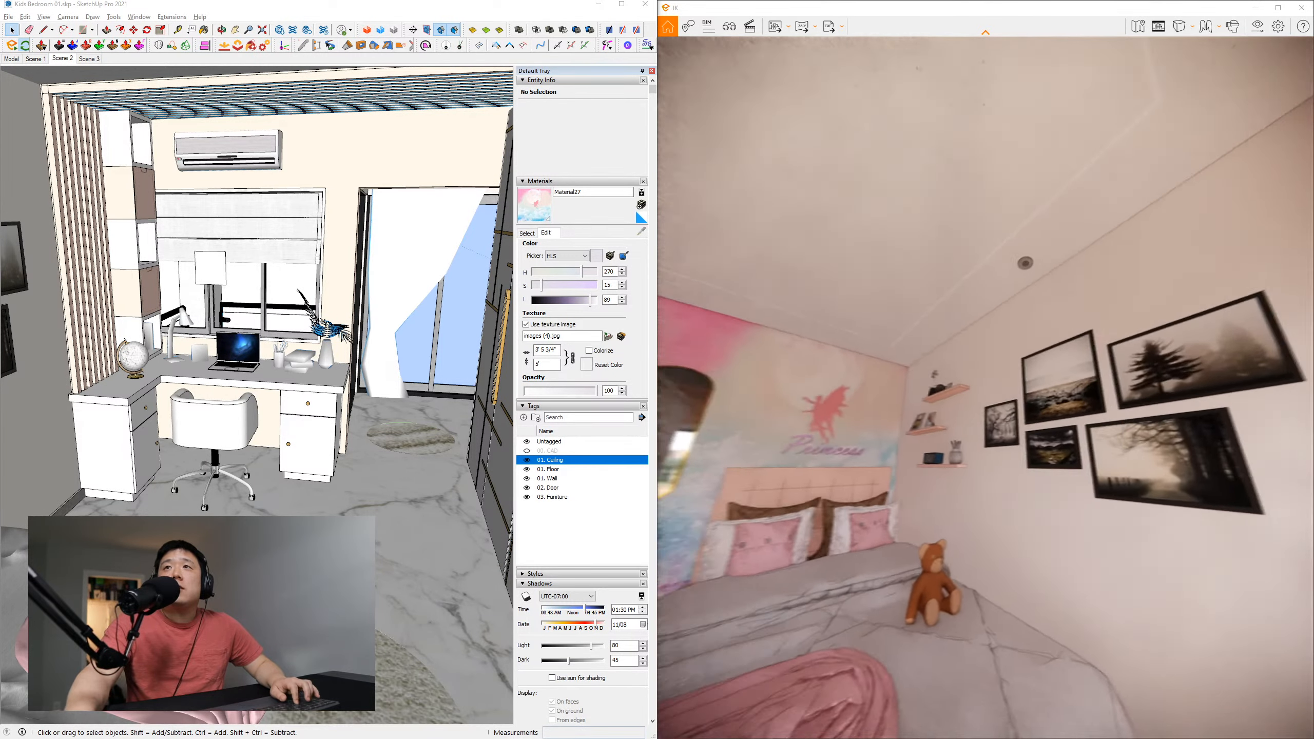
key("w")
left_click_drag(829, 373, 941, 443)
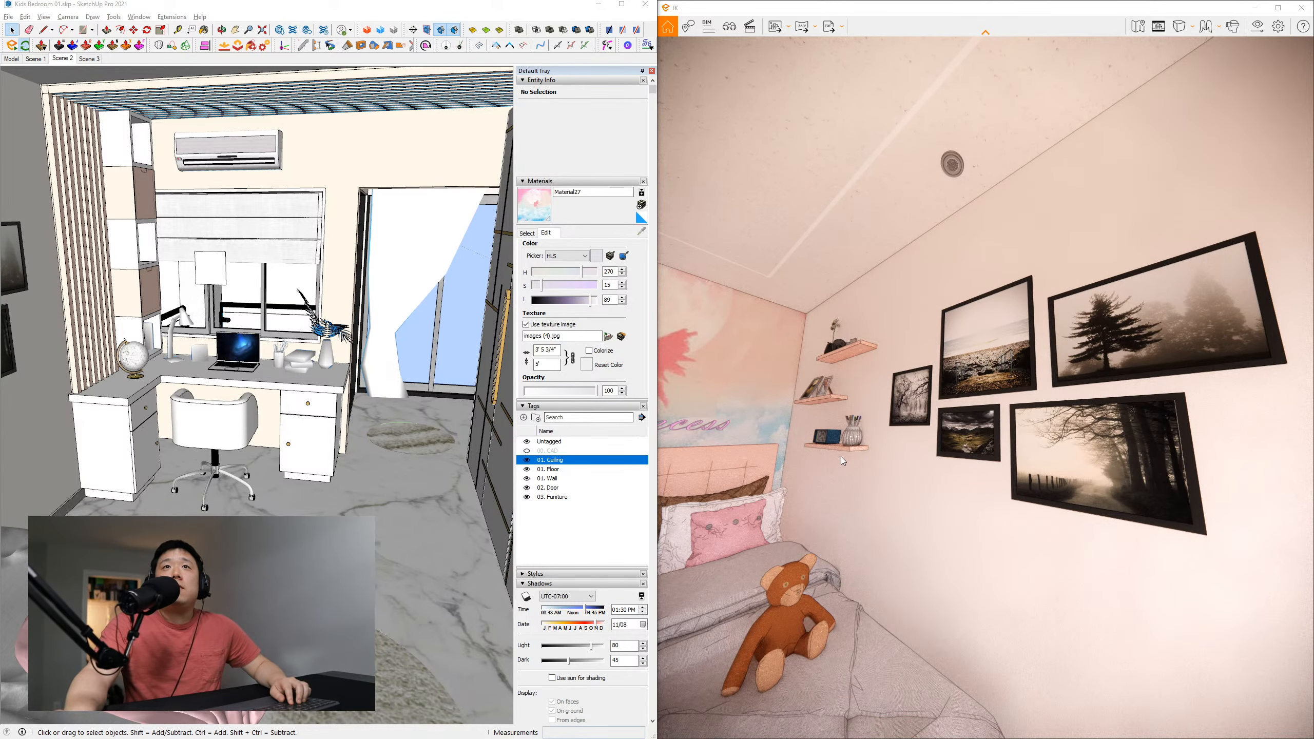
Shift the render's time of day to darker lighting and examine the ceiling light strip and the spotlight above the framed pictures
key("u")
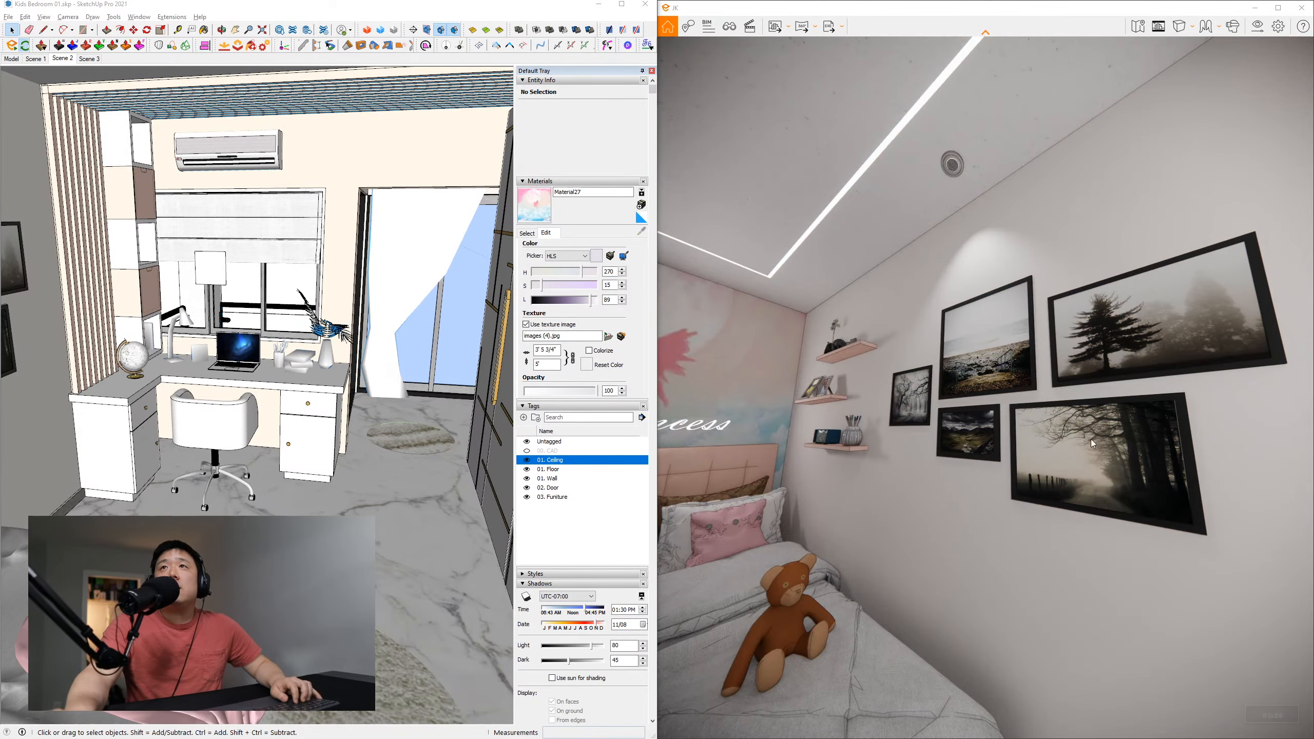
left_click_drag(1094, 444, 1064, 115)
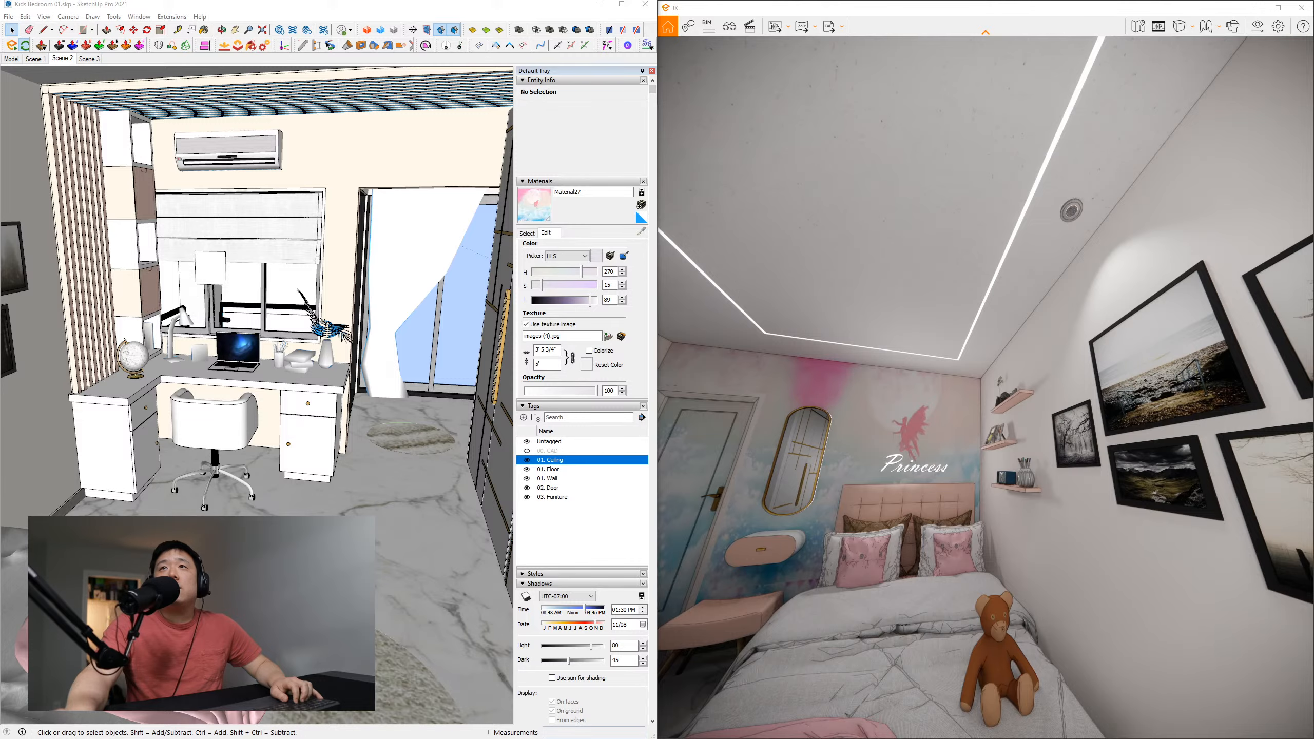
left_click_drag(985, 388, 1011, 289)
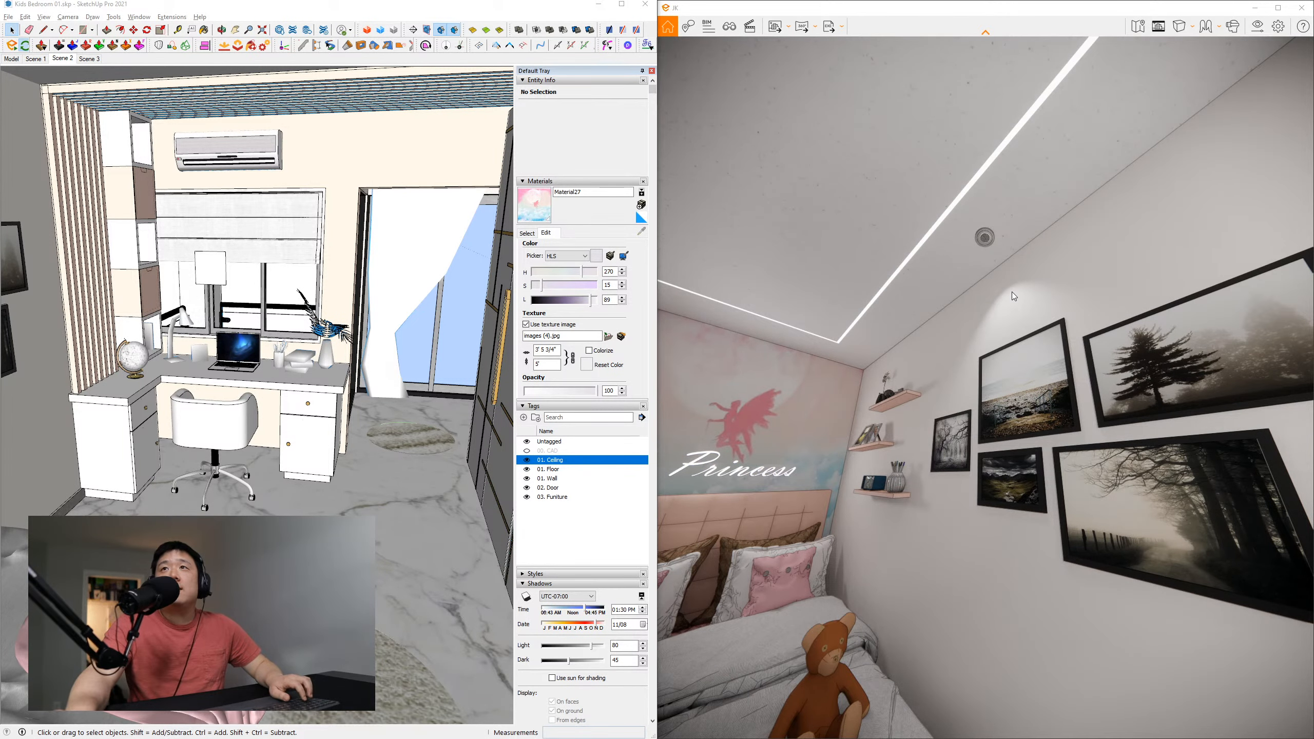
left_click_drag(981, 241, 988, 232)
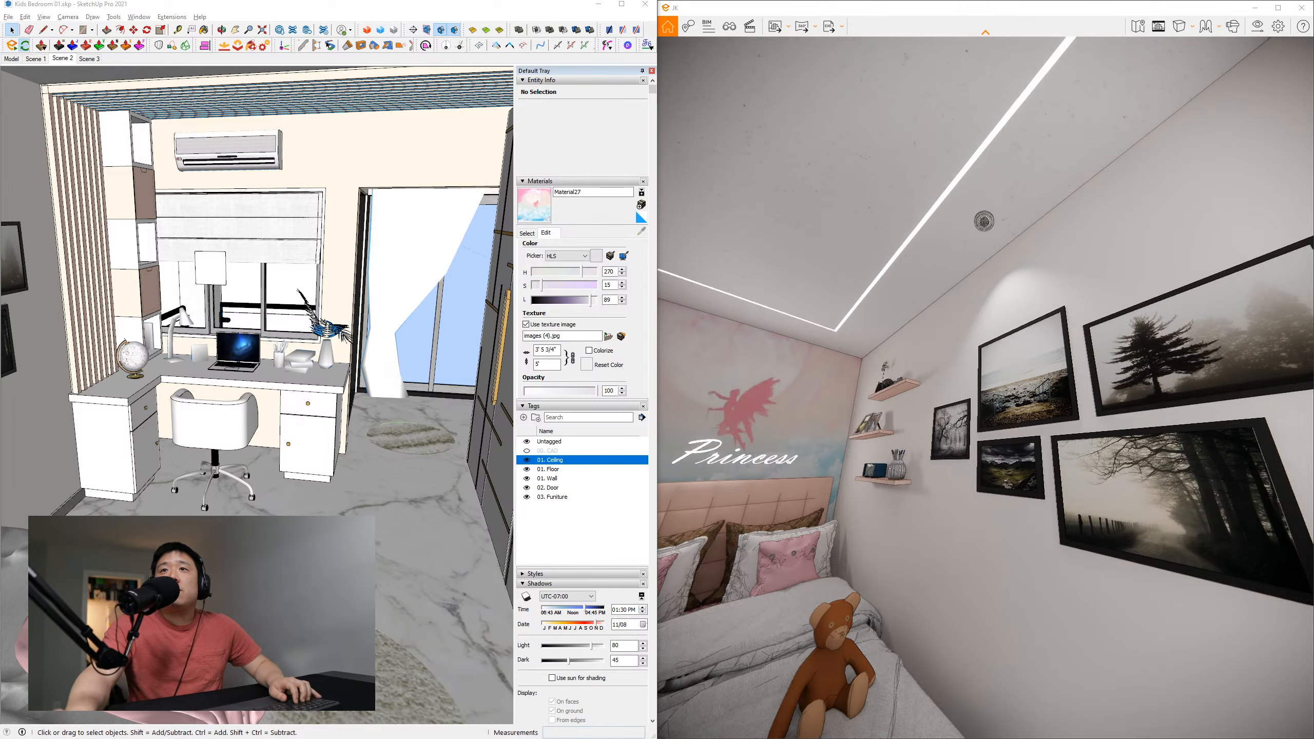
key("s")
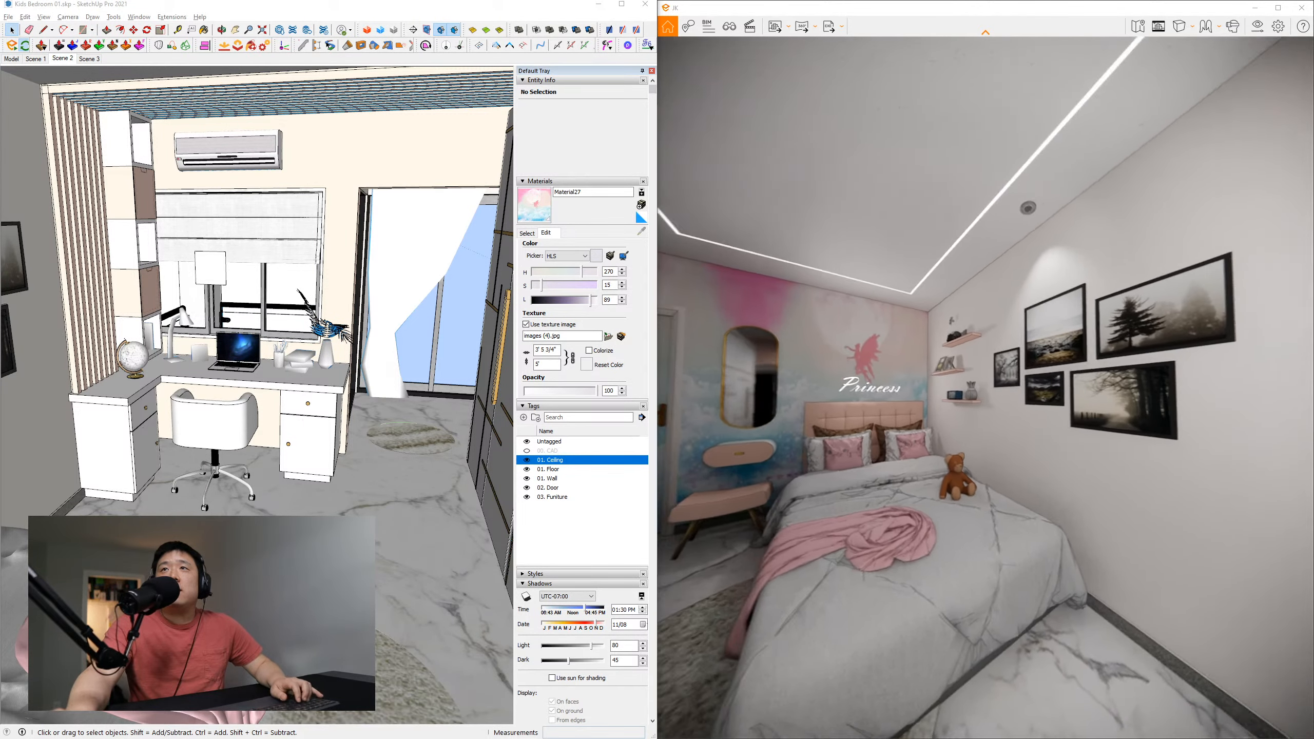
right_click_drag(1090, 295, 1096, 307)
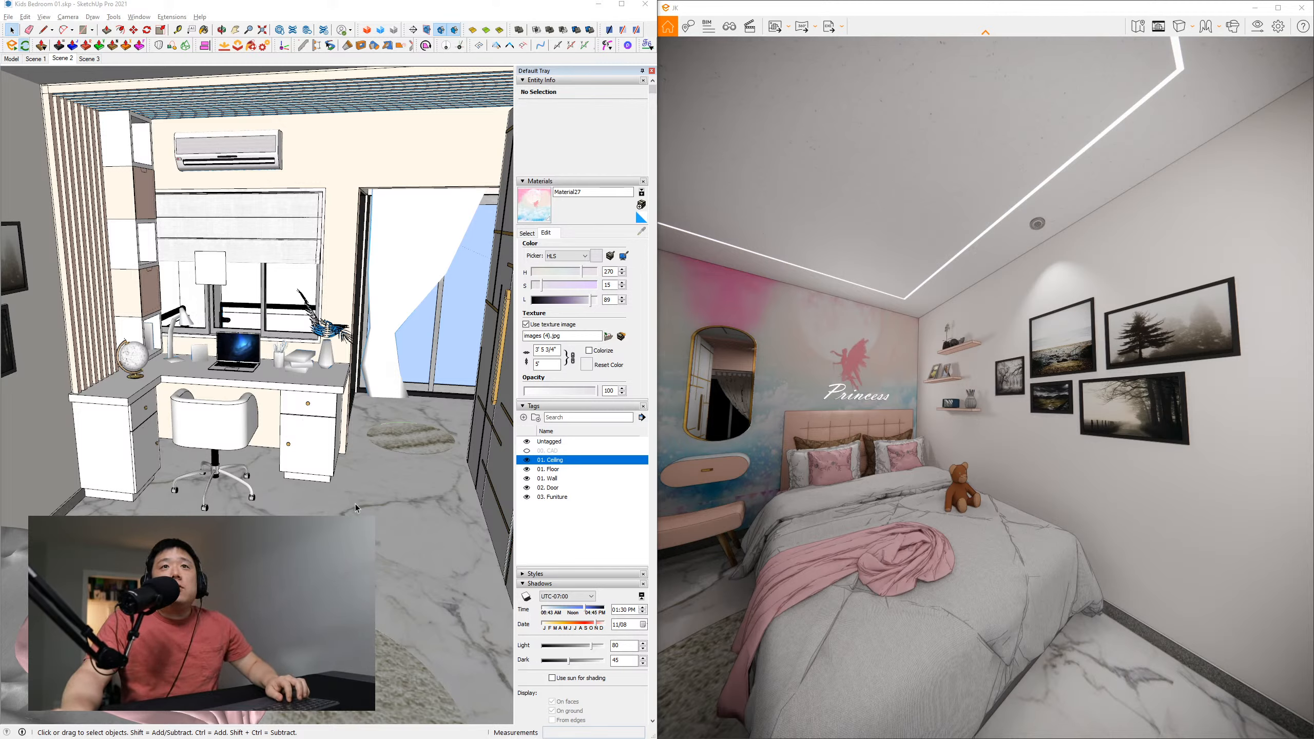
Find the ceiling spotlight above the framed pictures in the model and inspect the surface of its Ceiling Lamp 06 component
middle_click_drag(356, 505, 262, 330)
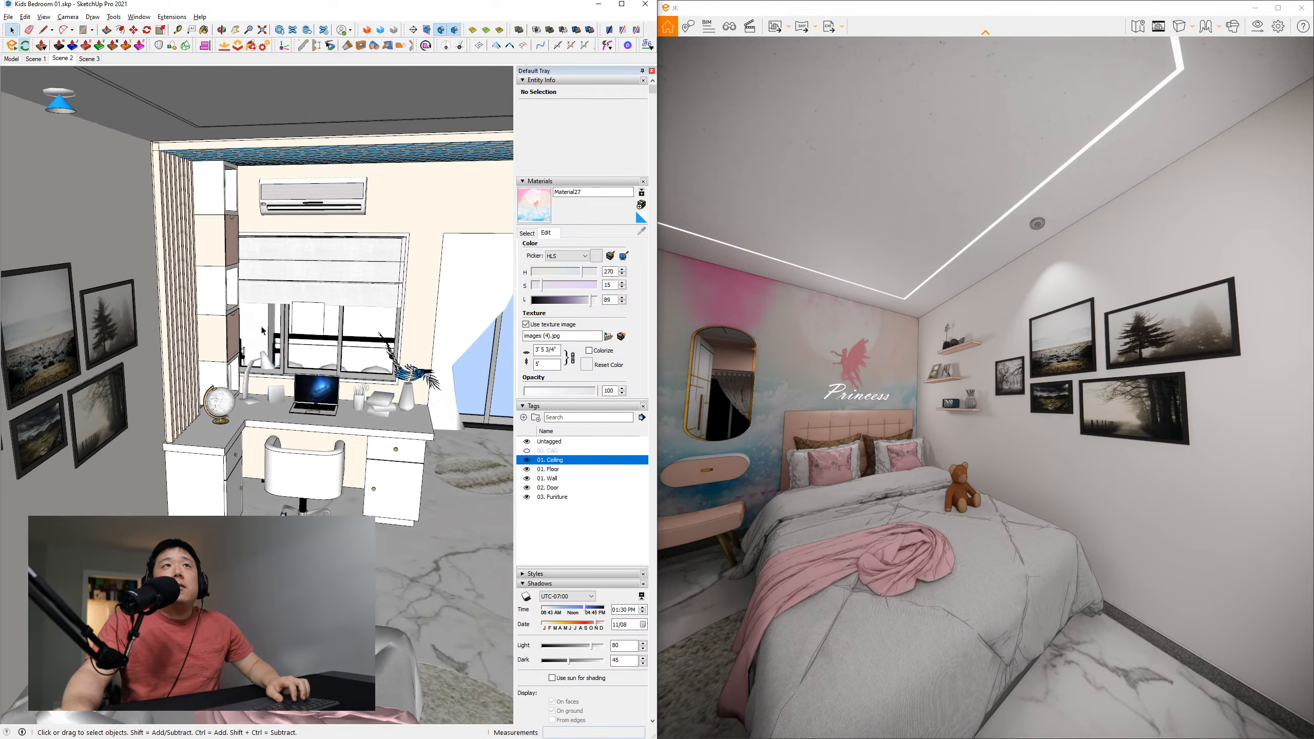
middle_click_drag(57, 113, 137, 138)
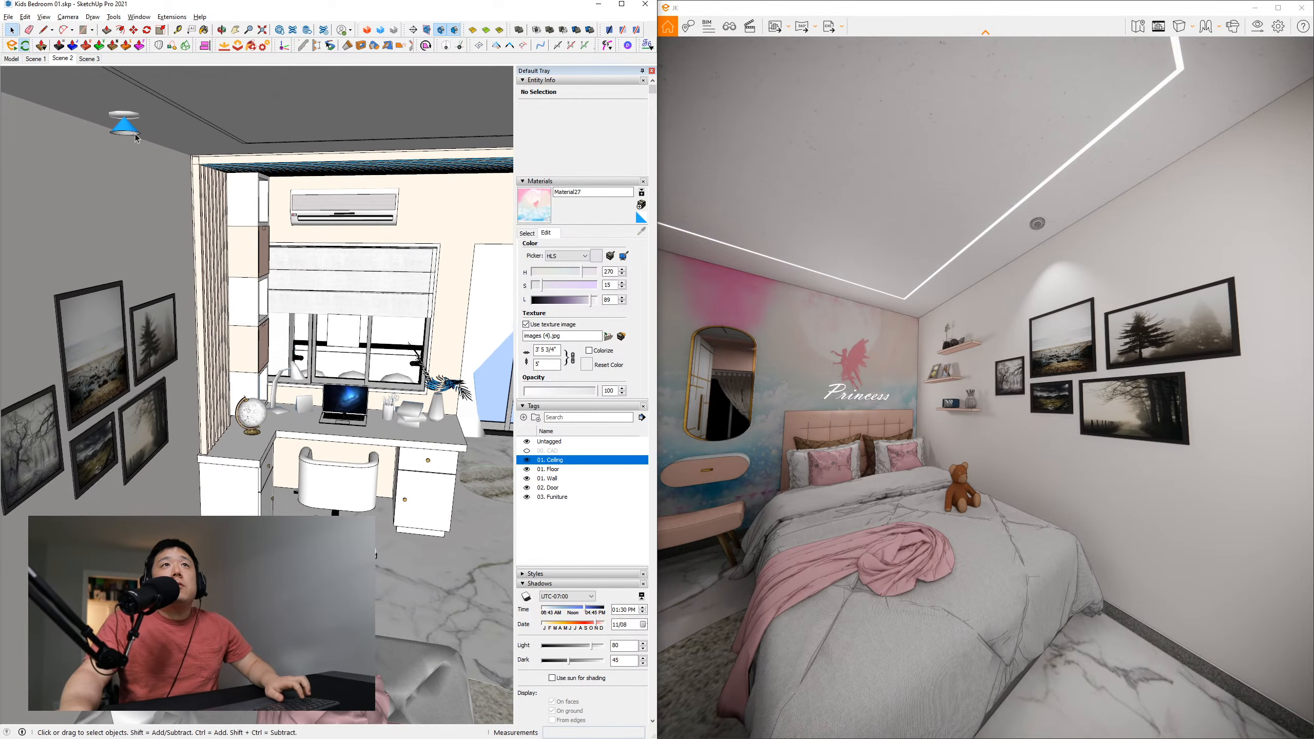
mouse_move(201, 226)
middle_mouse_down()
mouse_move(255, 364)
mouse_move(217, 217)
mouse_move(198, 228)
middle_mouse_up()
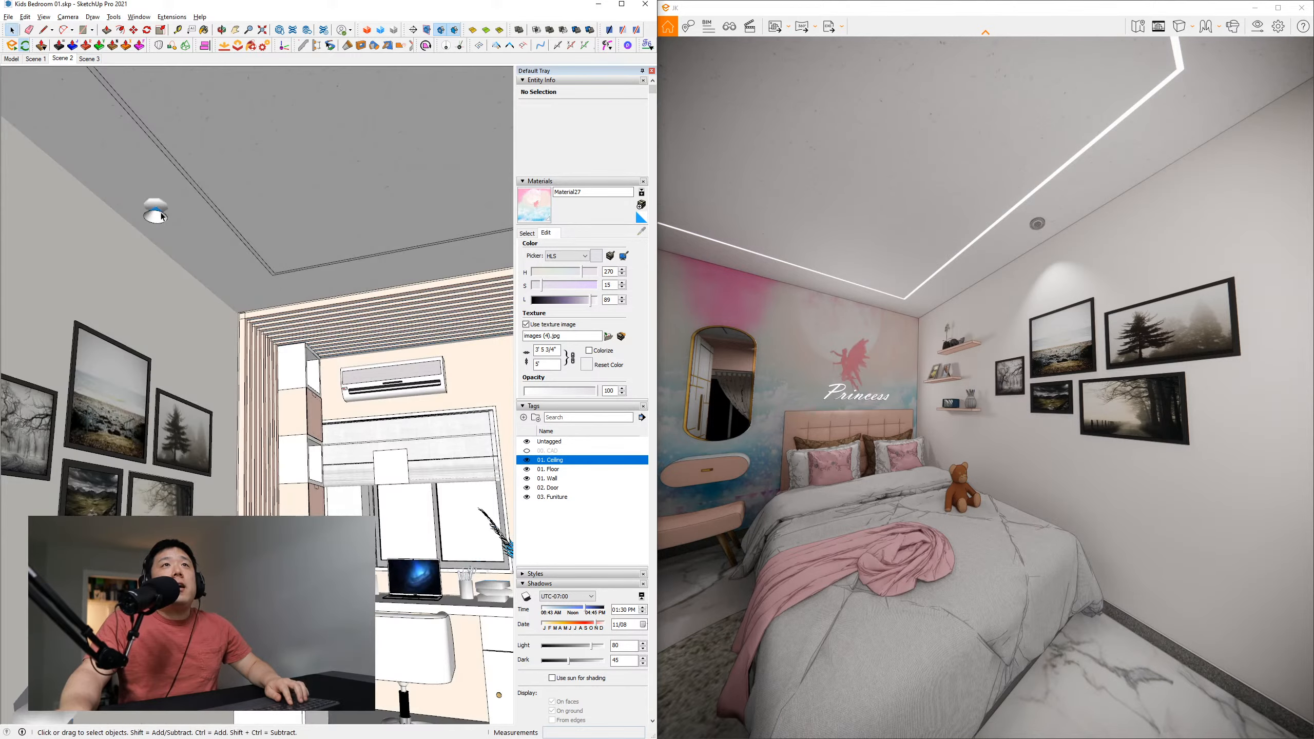
scroll(162, 215, "up", 7)
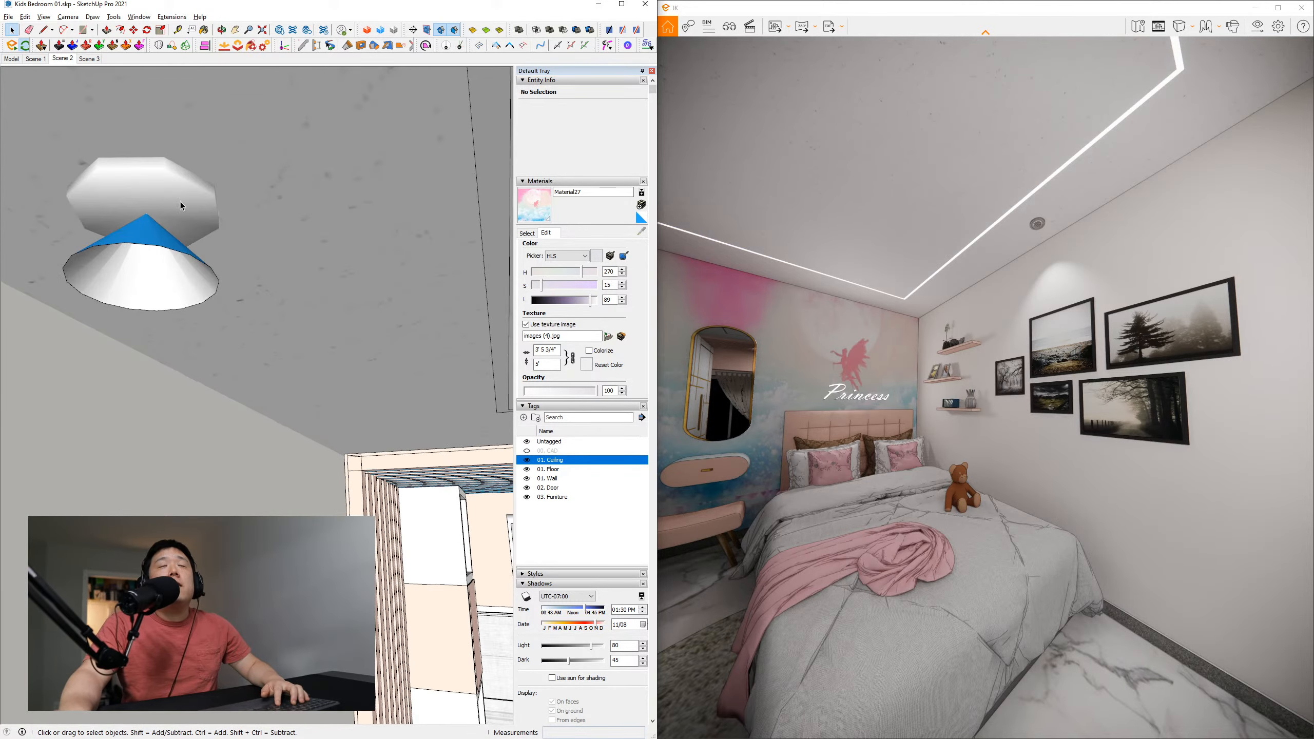
middle_click_drag(270, 332, 215, 260)
scroll(216, 260, "down", 3)
double_click(164, 196)
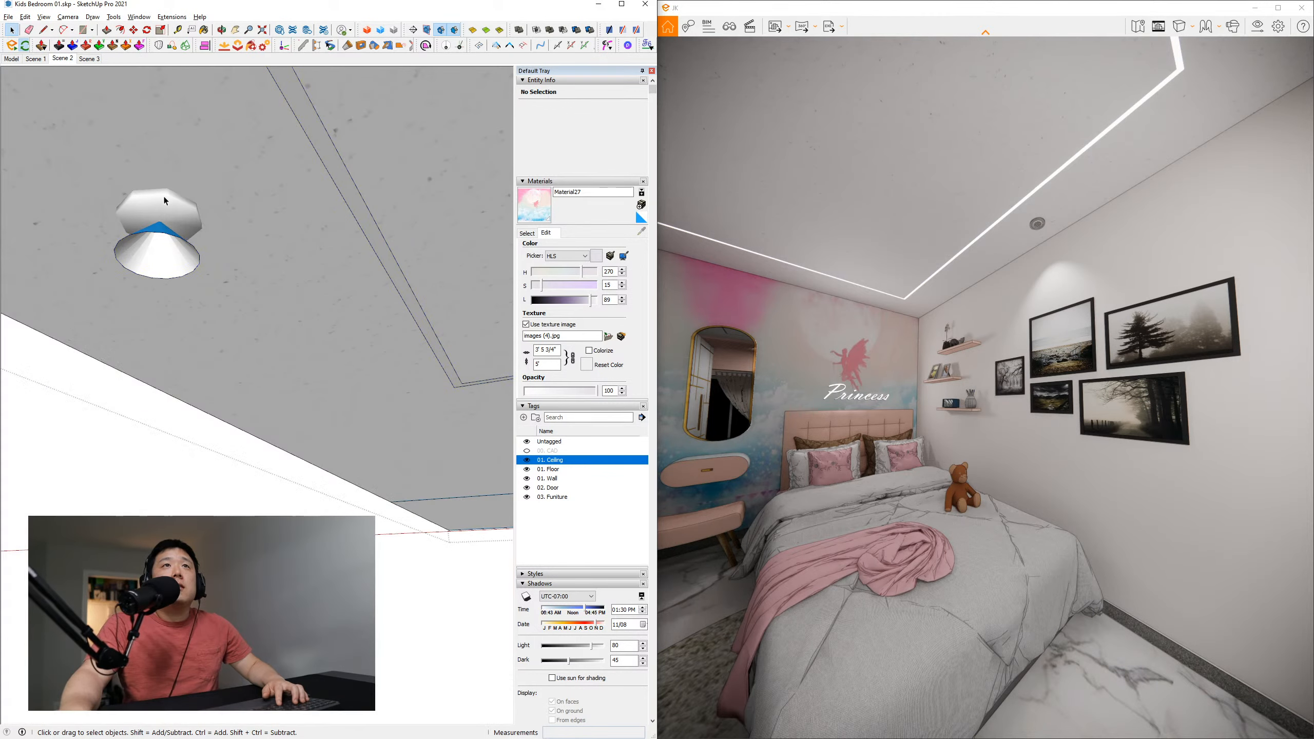
double_click(165, 196)
left_click(174, 205)
double_click(174, 206)
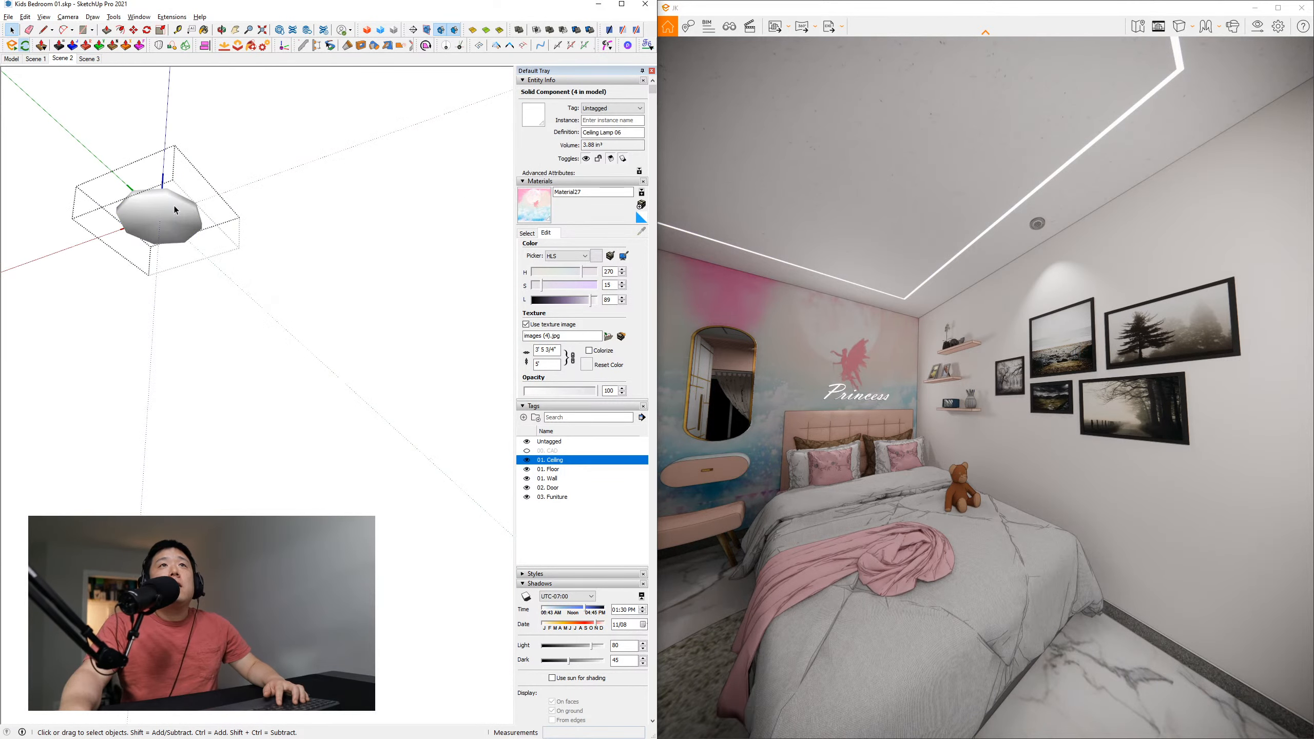
left_click(174, 206)
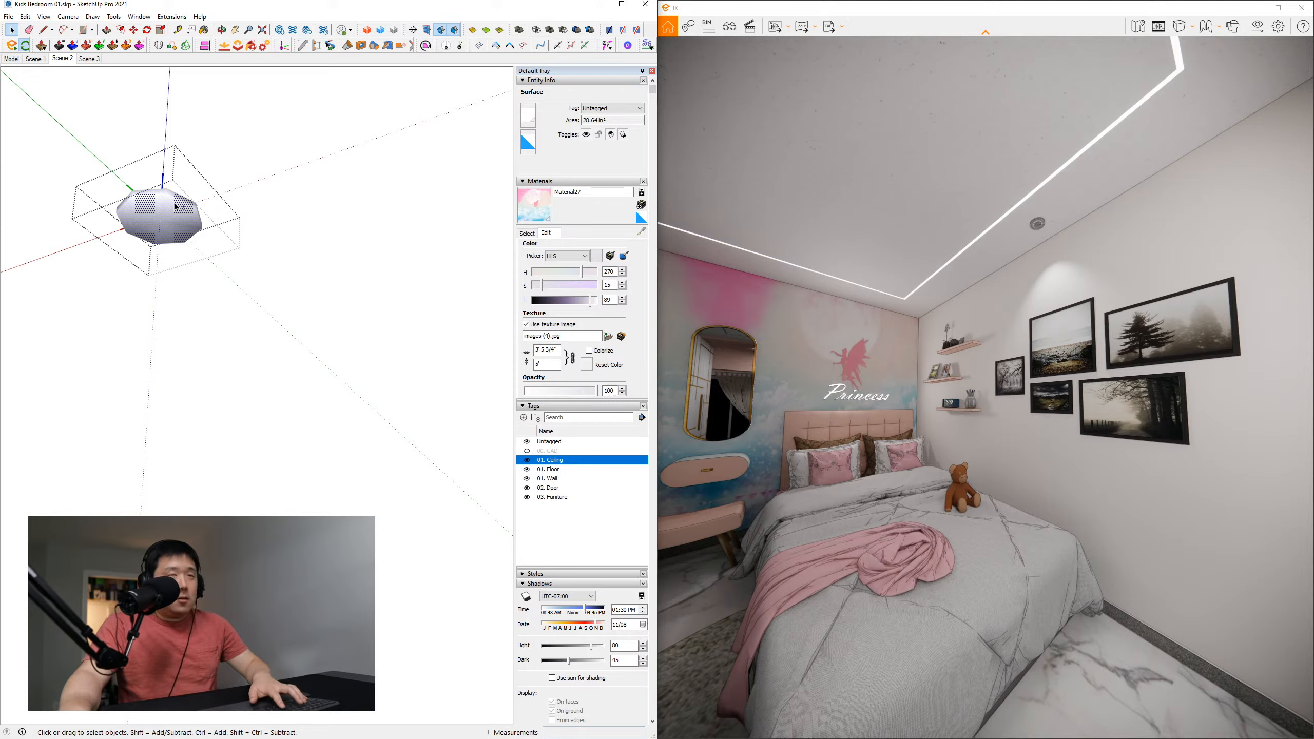
key("Escape")
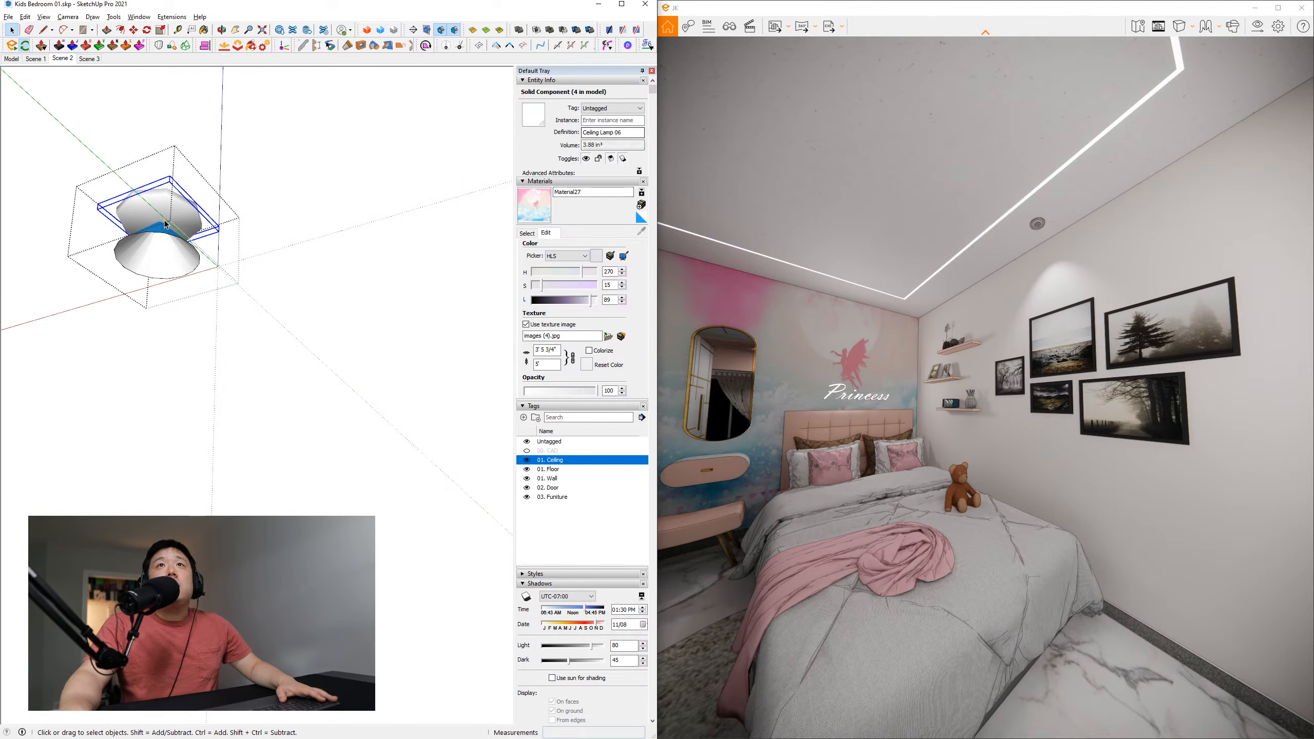
Reopen the spotlight's Ceiling Lamp 06 component, show its hidden edges and select all of its connected geometry
double_click(168, 204)
scroll(168, 205, "up", 2)
left_click(170, 205)
middle_click_drag(168, 205, 268, 281, "shift")
triple_click(268, 281)
scroll(268, 281, "up", 3)
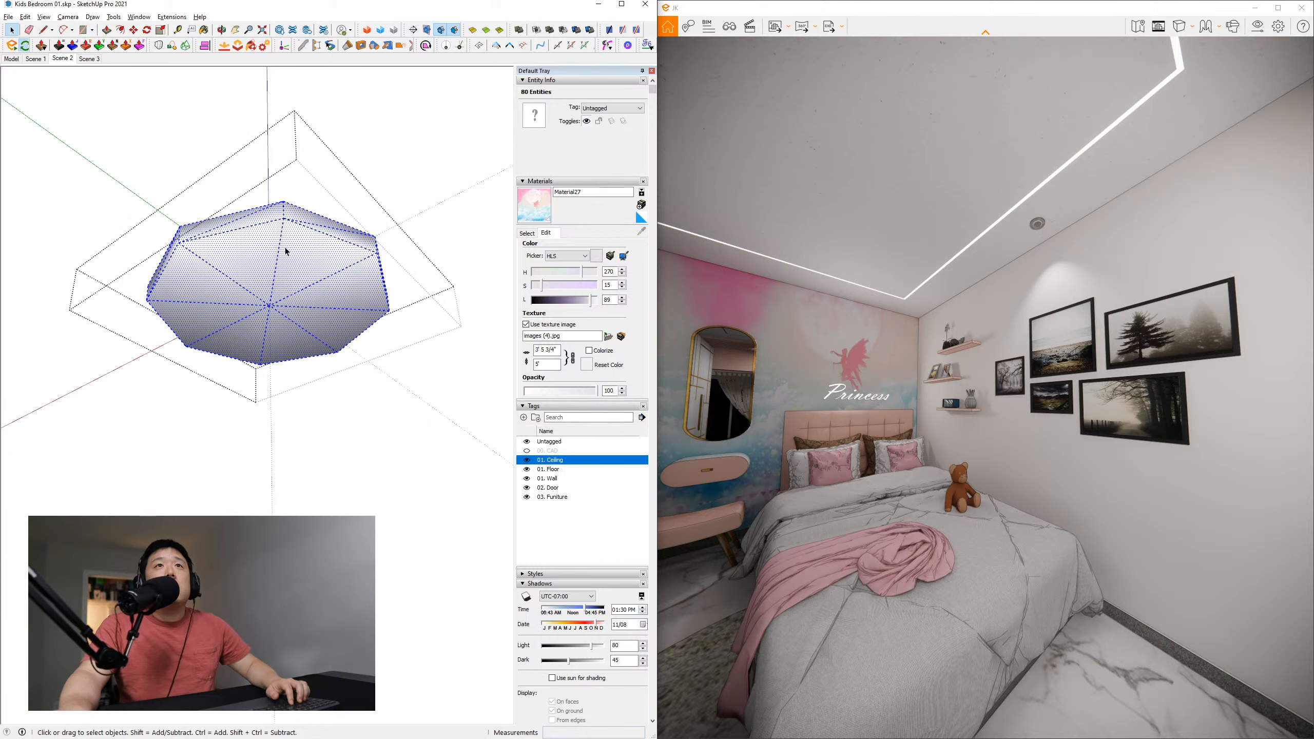
Unsoften the edges around the spotlight housing's underside with the Eraser tool so it becomes a separate face, and finish editing the housing
key("e")
left_click(243, 228, "ctrl+shift")
left_click(338, 240, "ctrl+shift")
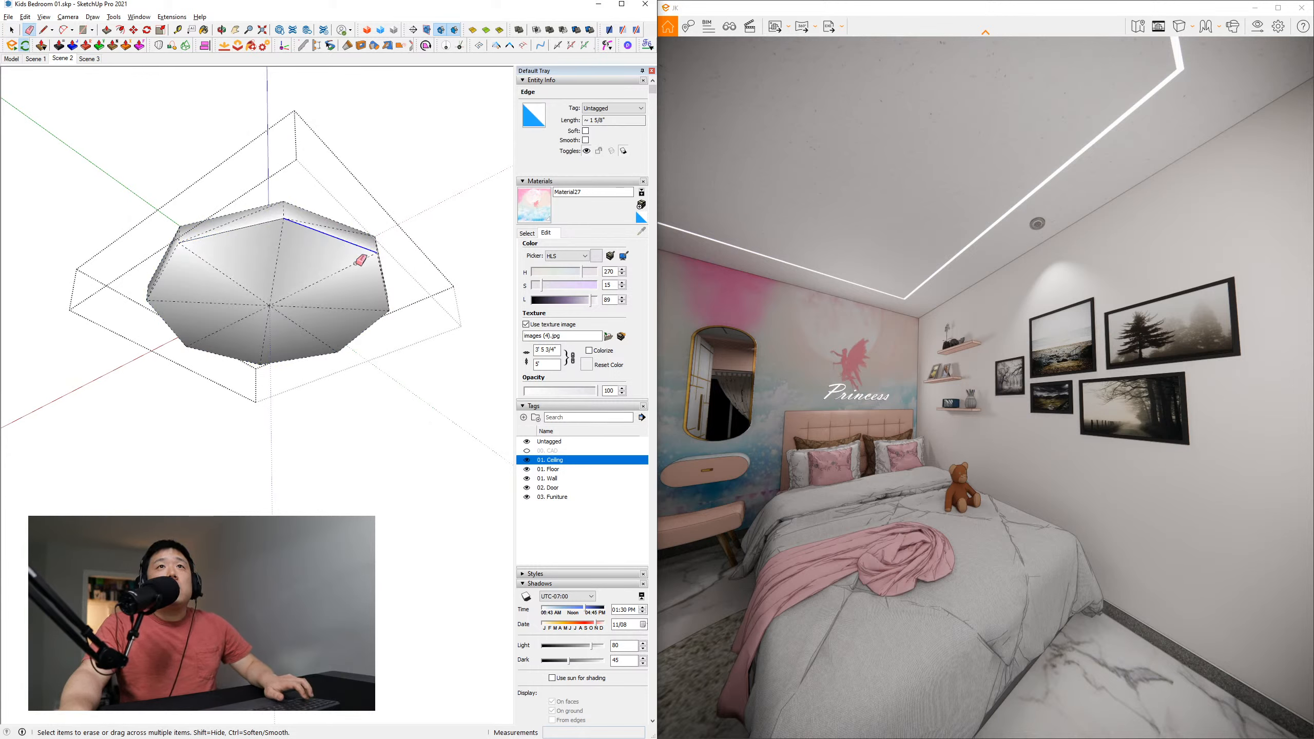
middle_click_drag(381, 279, 296, 273)
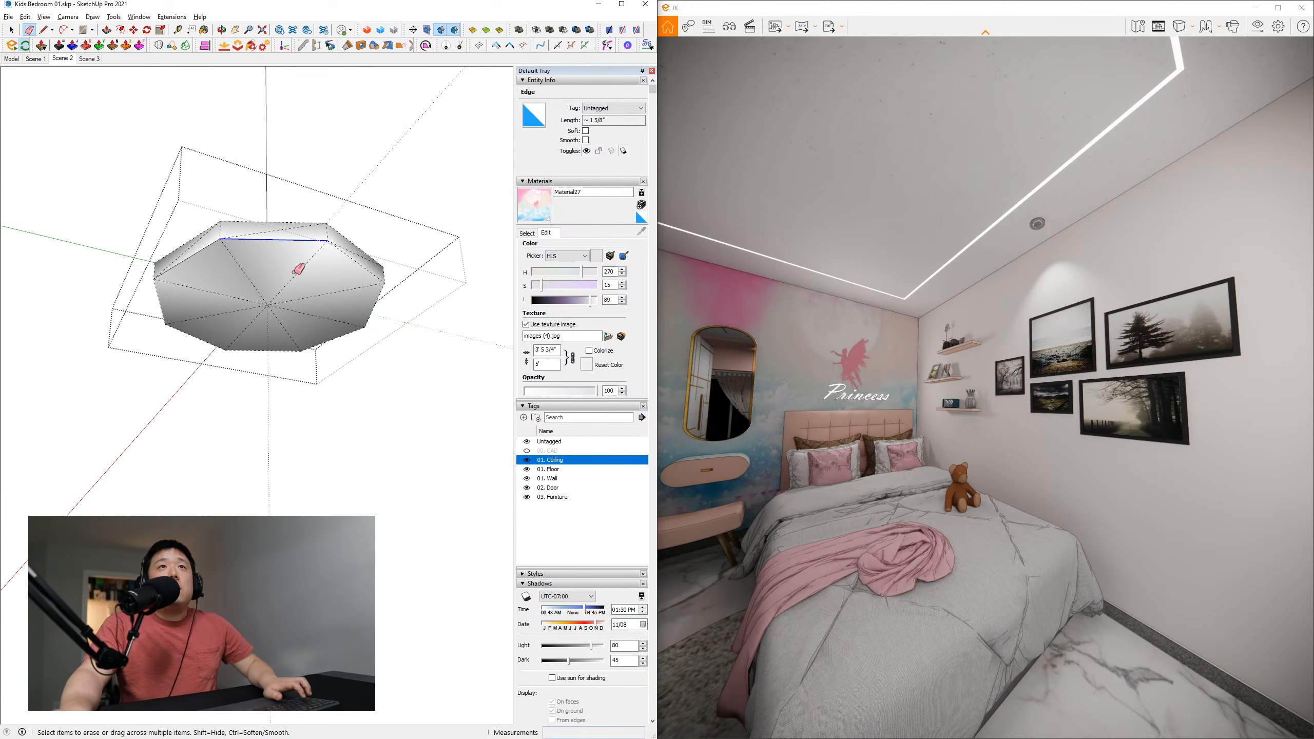
left_click(348, 256, "ctrl+shift")
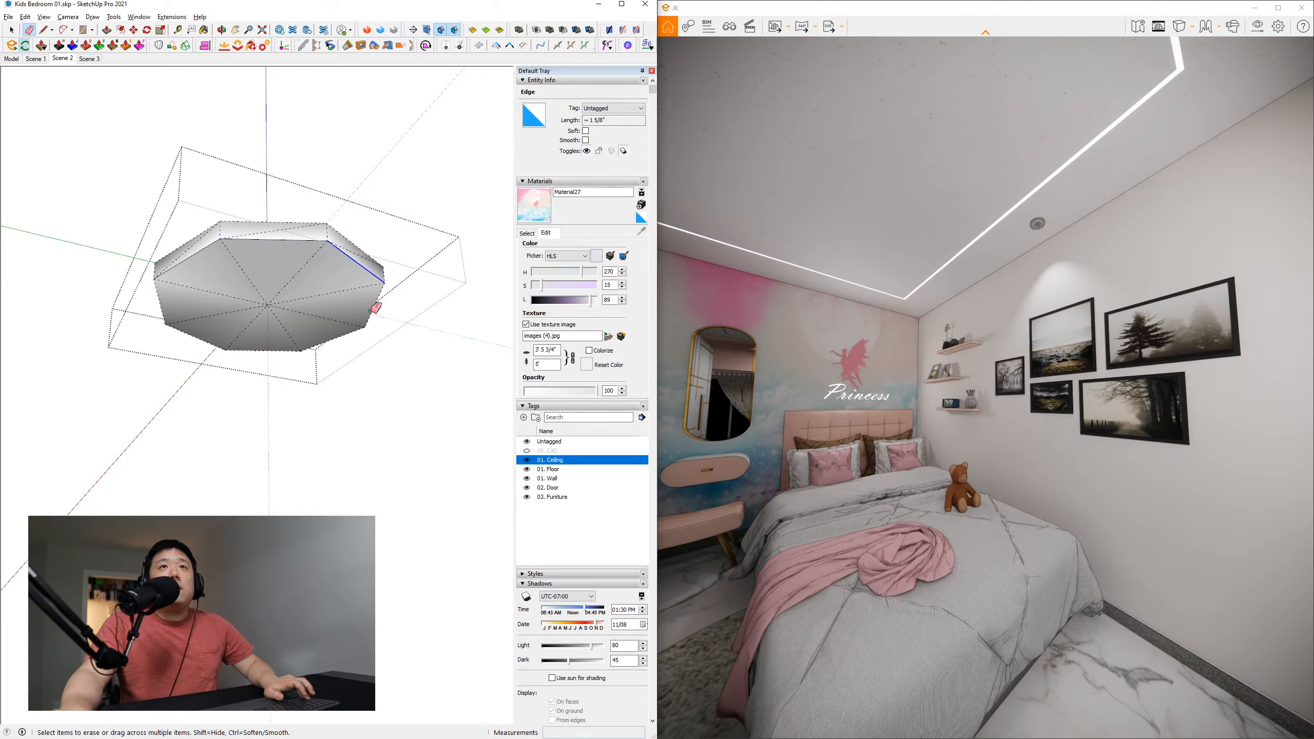
middle_click_drag(353, 283, 305, 260)
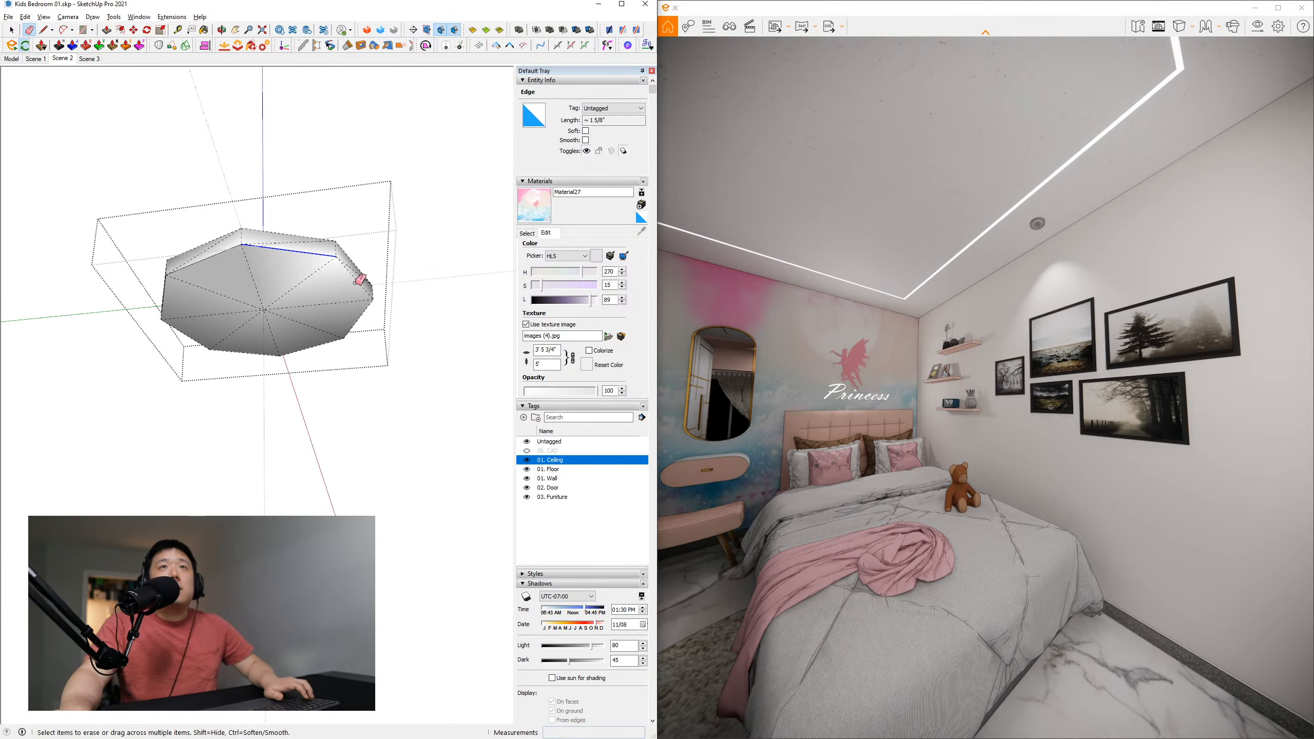
left_click(361, 289, "ctrl+shift")
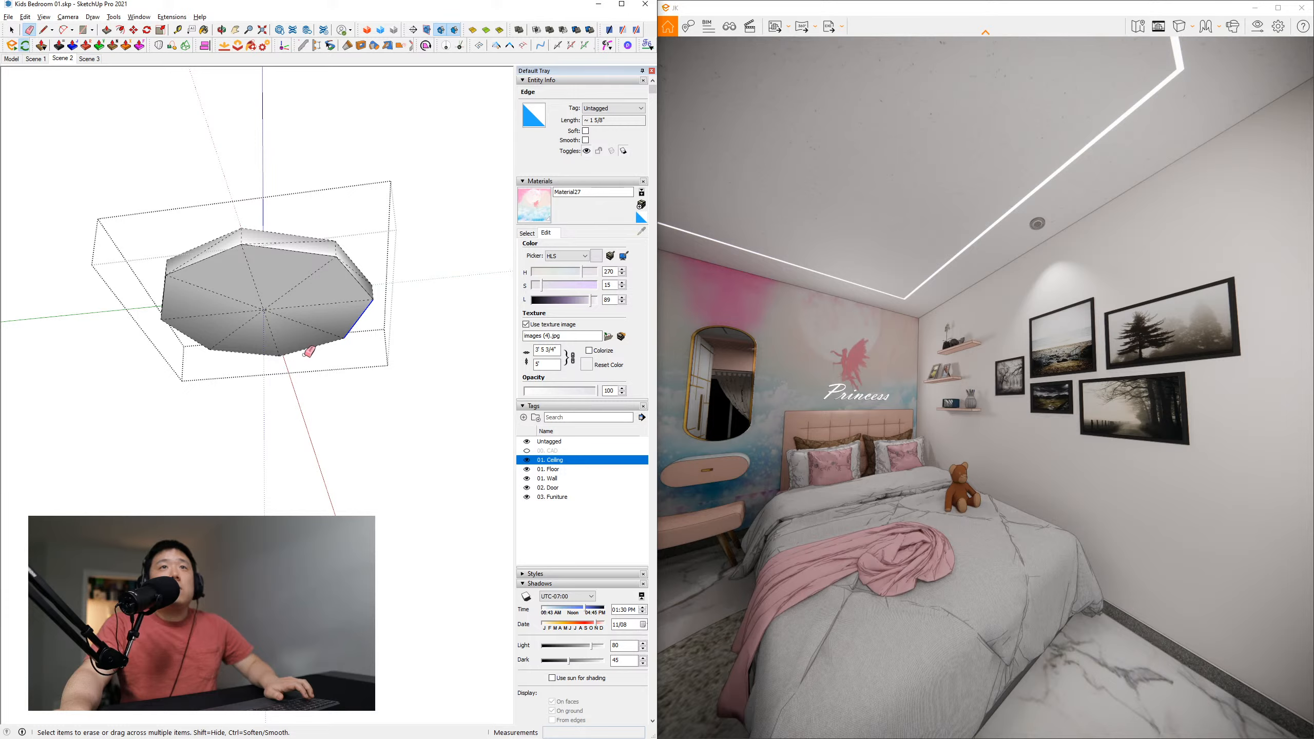
left_click(303, 350, "ctrl+shift")
left_click(246, 353, "ctrl+shift")
left_click(187, 336, "ctrl+shift")
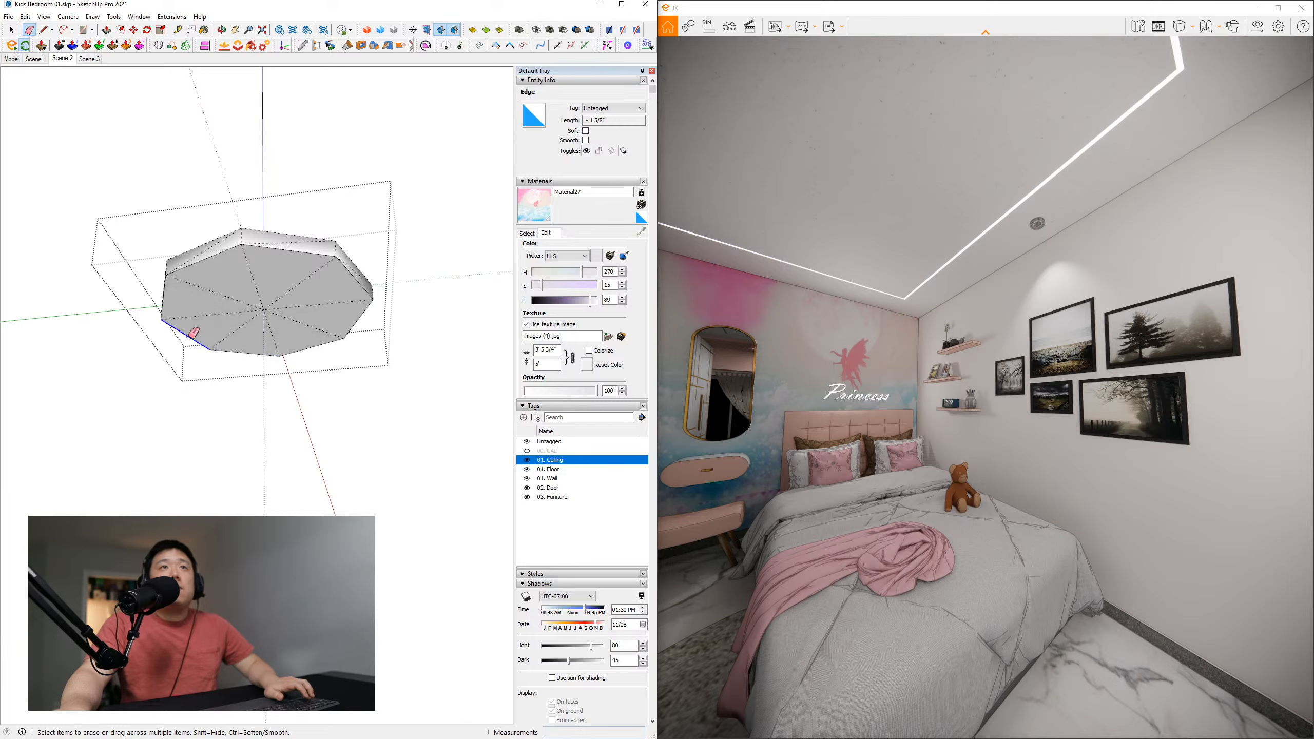
middle_click_drag(199, 310, 378, 292)
middle_click_drag(200, 278, 337, 305)
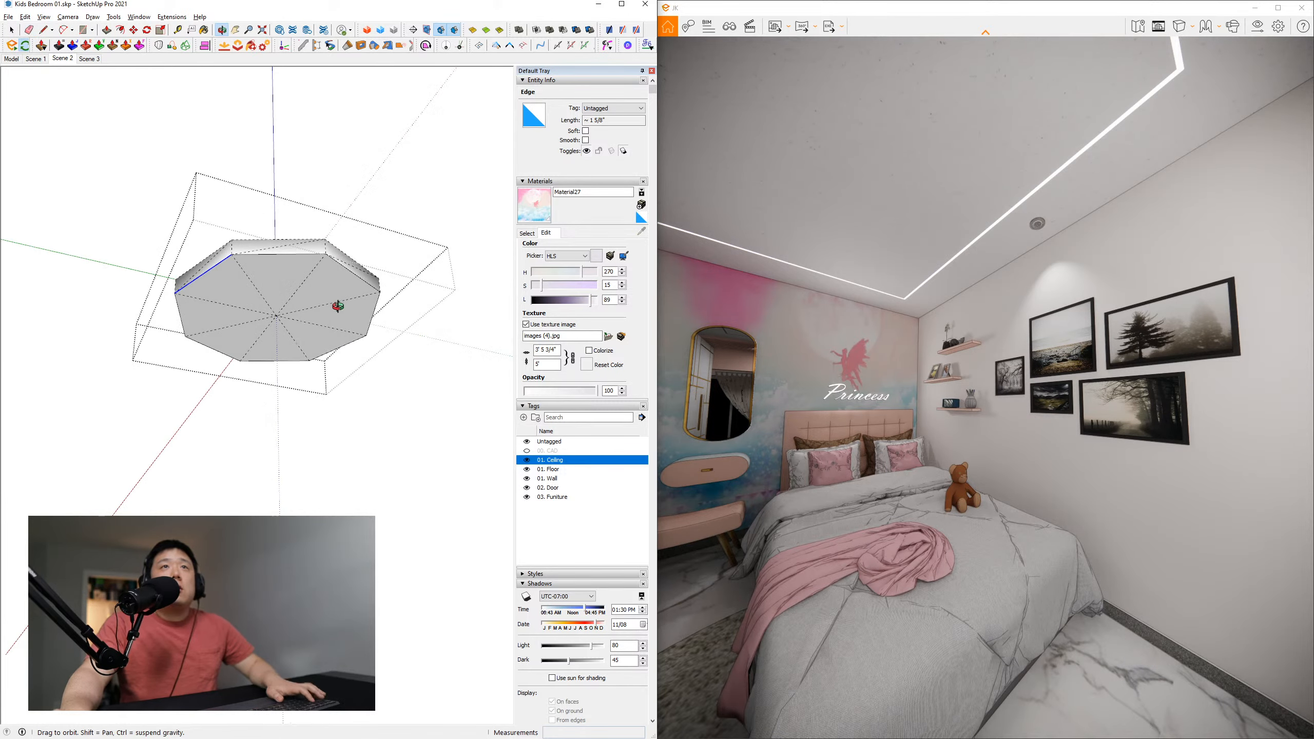
key("space")
key("Escape")
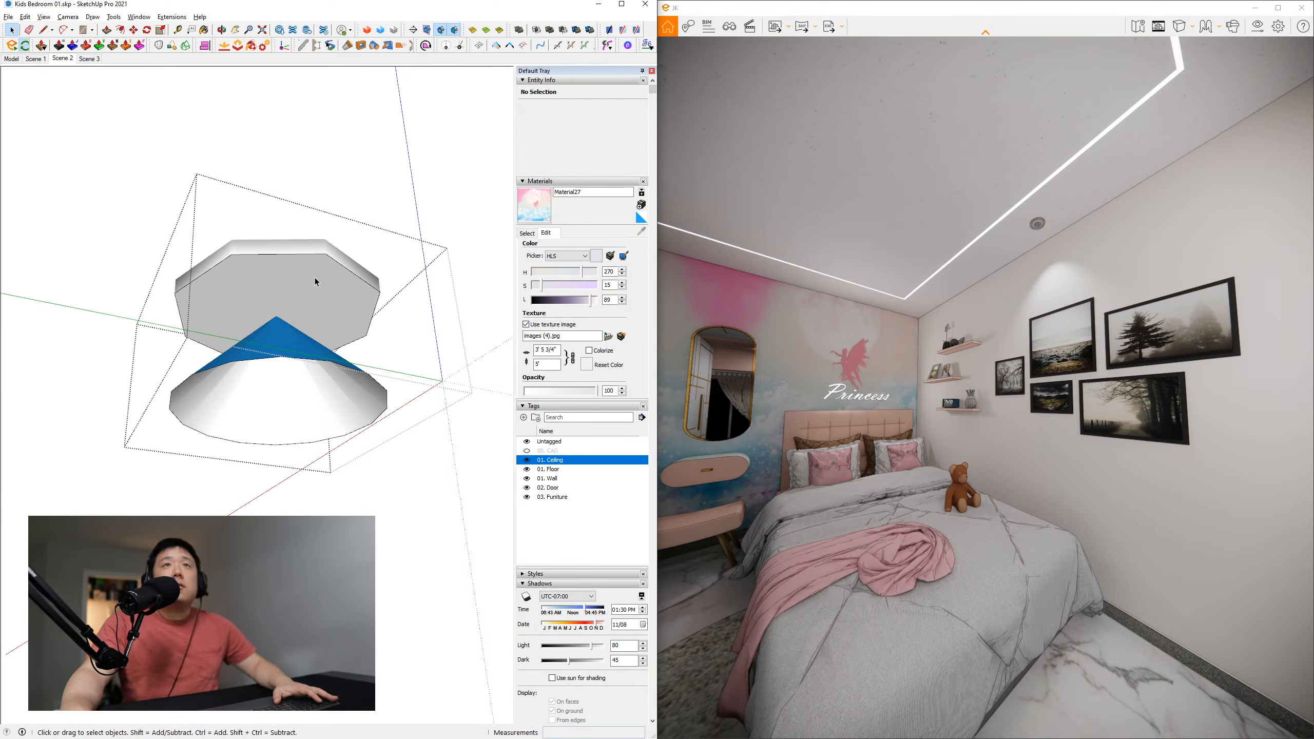
Reopen the spotlight housing for editing and create a new material named "00. Emissive 01"
left_click(314, 278)
double_click(315, 278)
key("b")
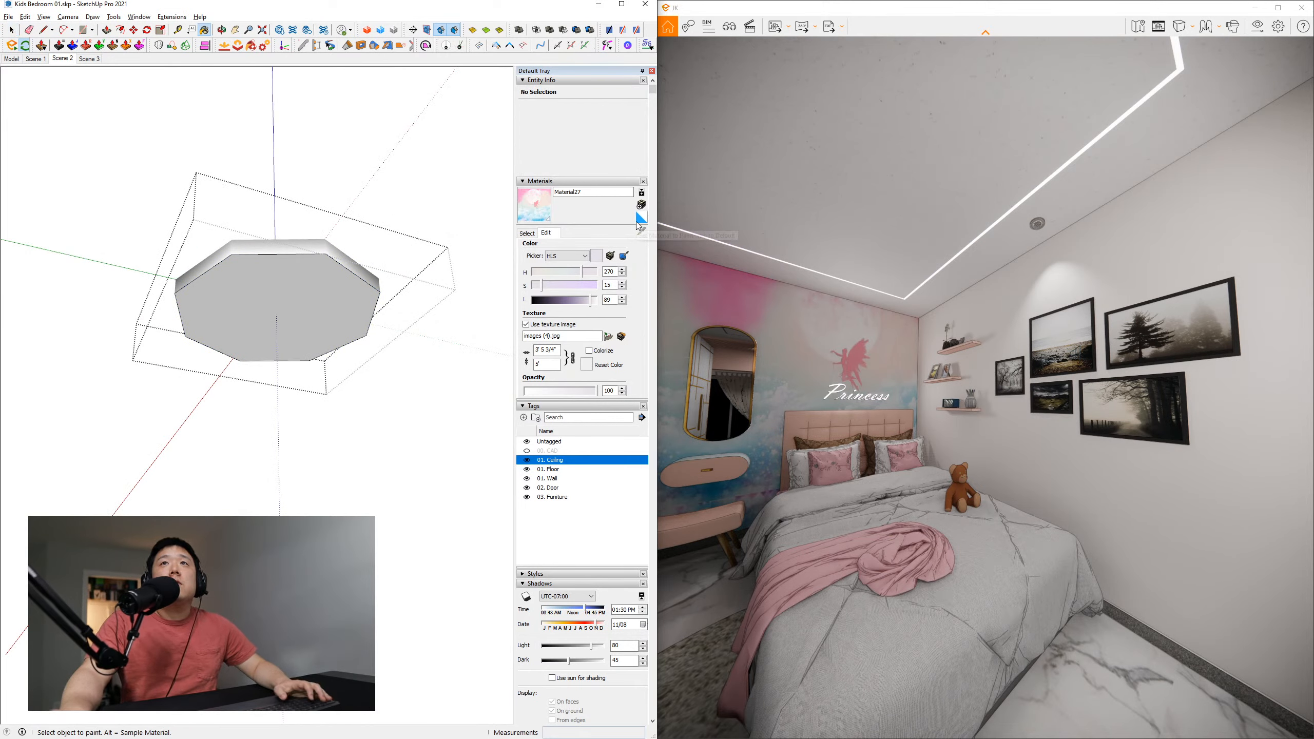
left_click(640, 218)
left_click(644, 206)
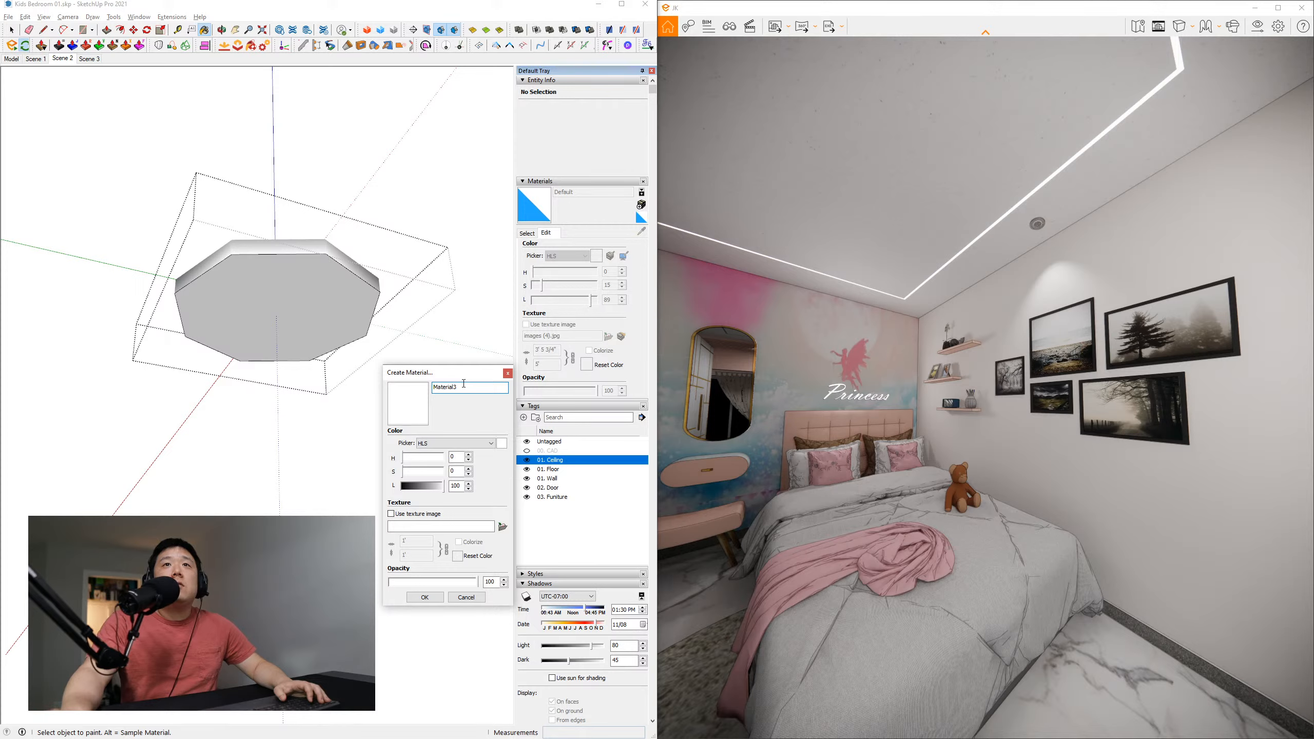
type("0")
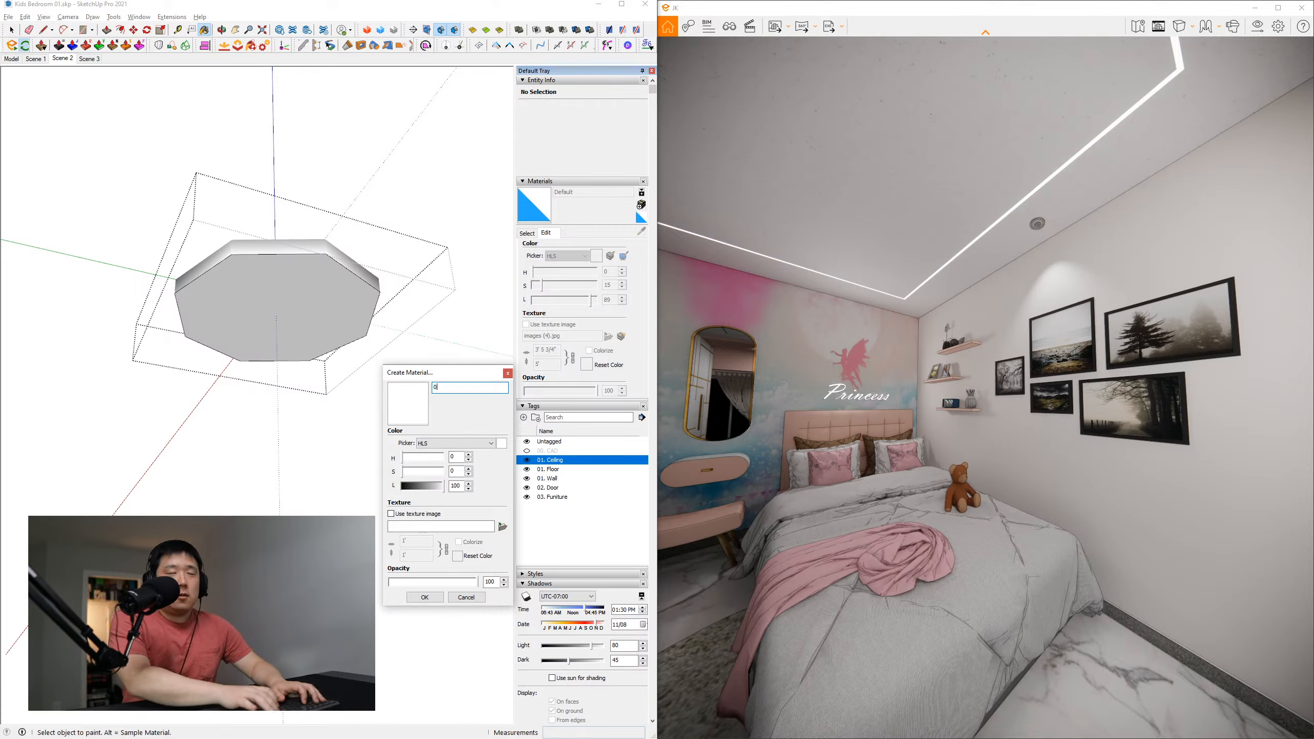
type("0. Emissive 01")
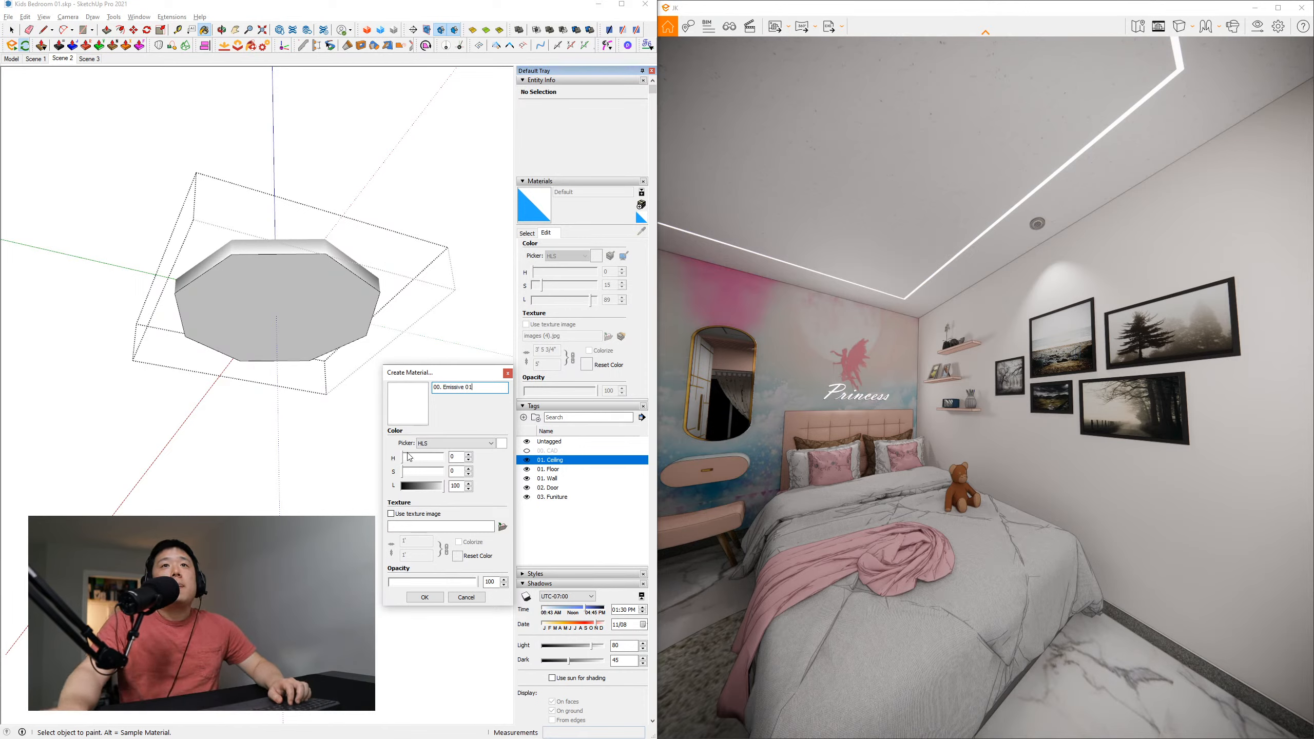
Give the new emissive material a warm yellow colour, about hue 43, saturation 82 and lightness 77, and accept it
left_click(433, 484)
left_click(430, 471)
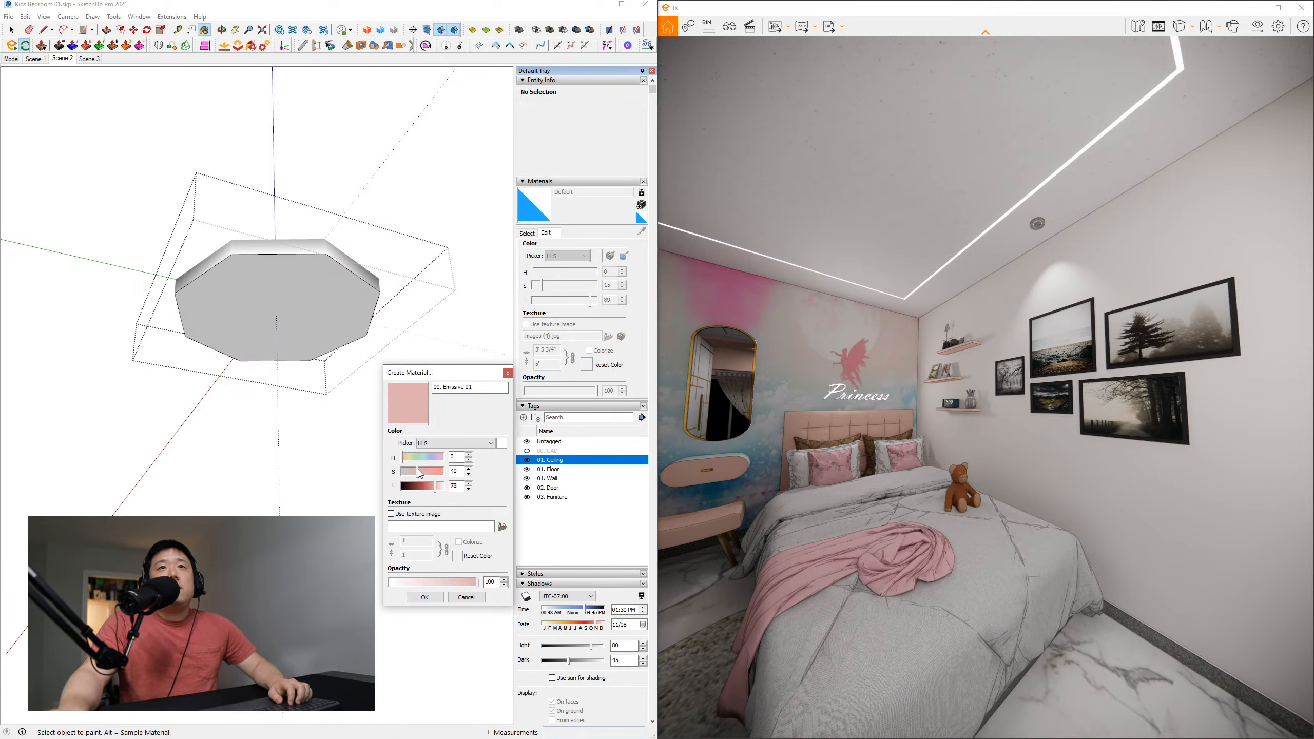
left_click(415, 458)
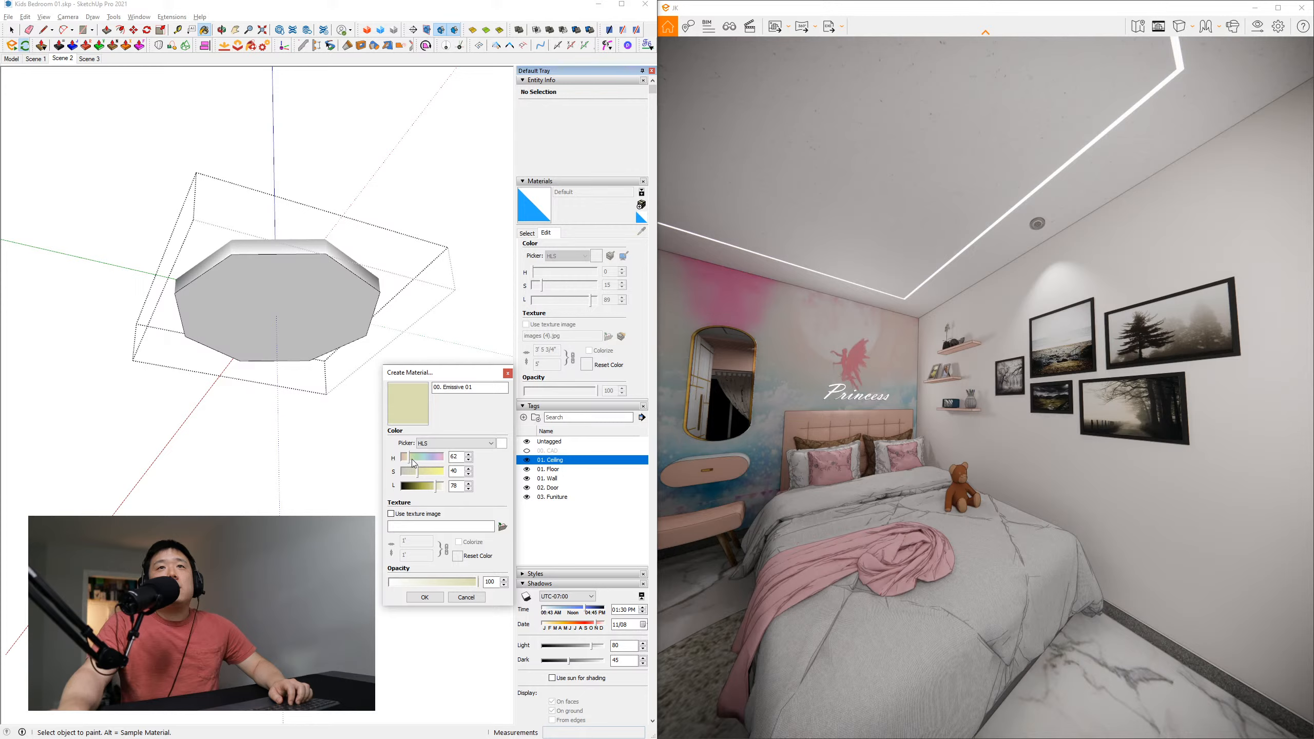
left_click(430, 472)
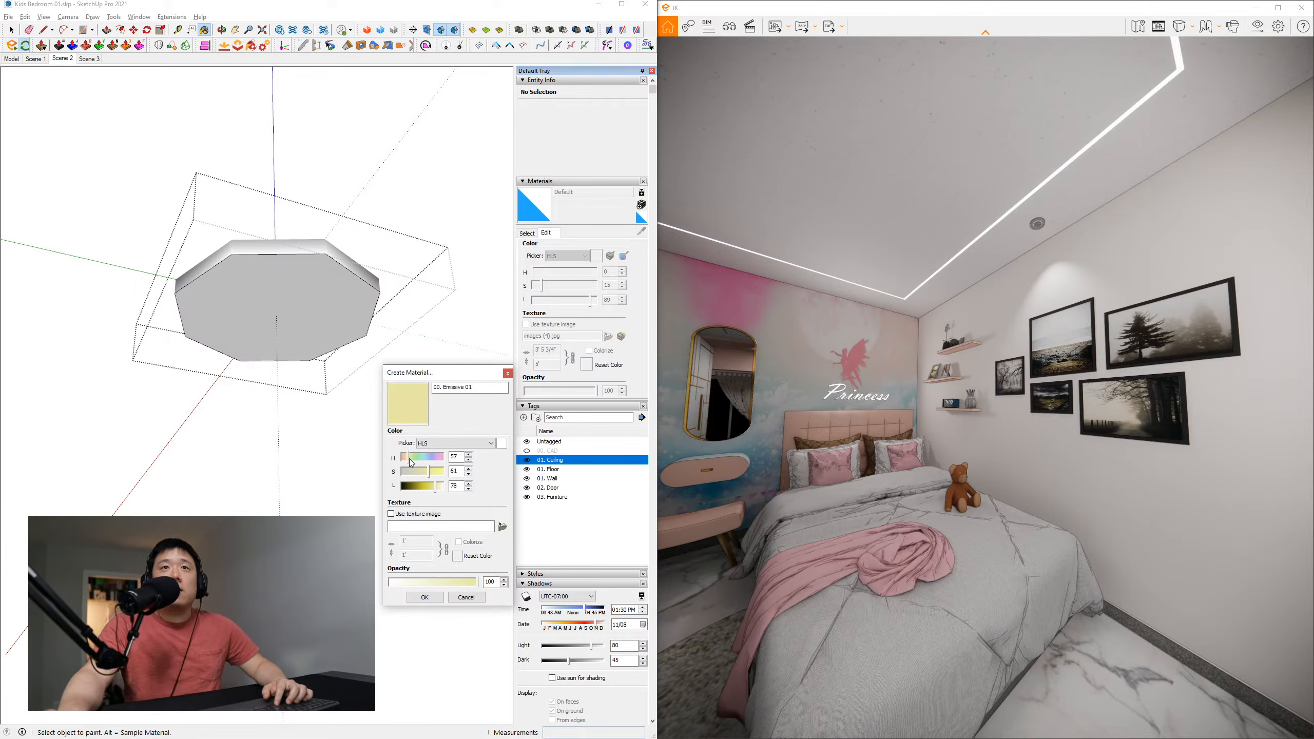
left_click_drag(412, 463, 411, 464)
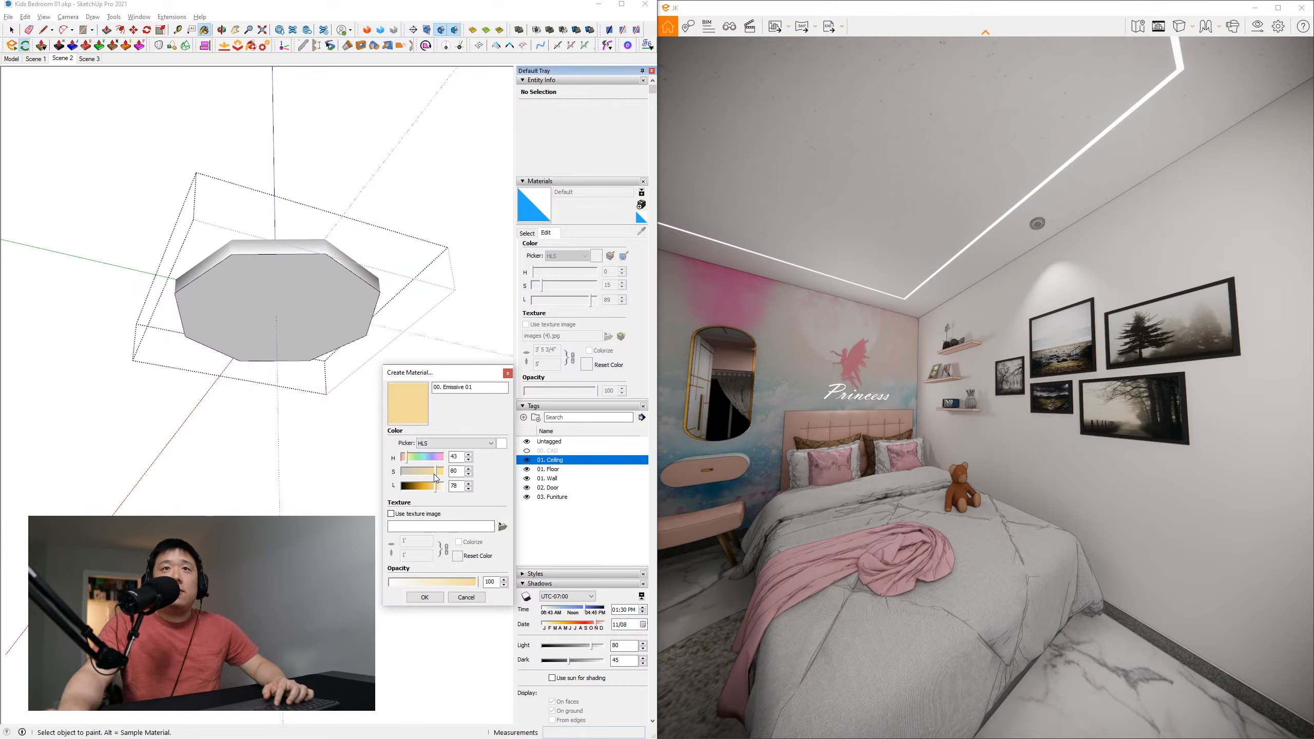
left_click(431, 601)
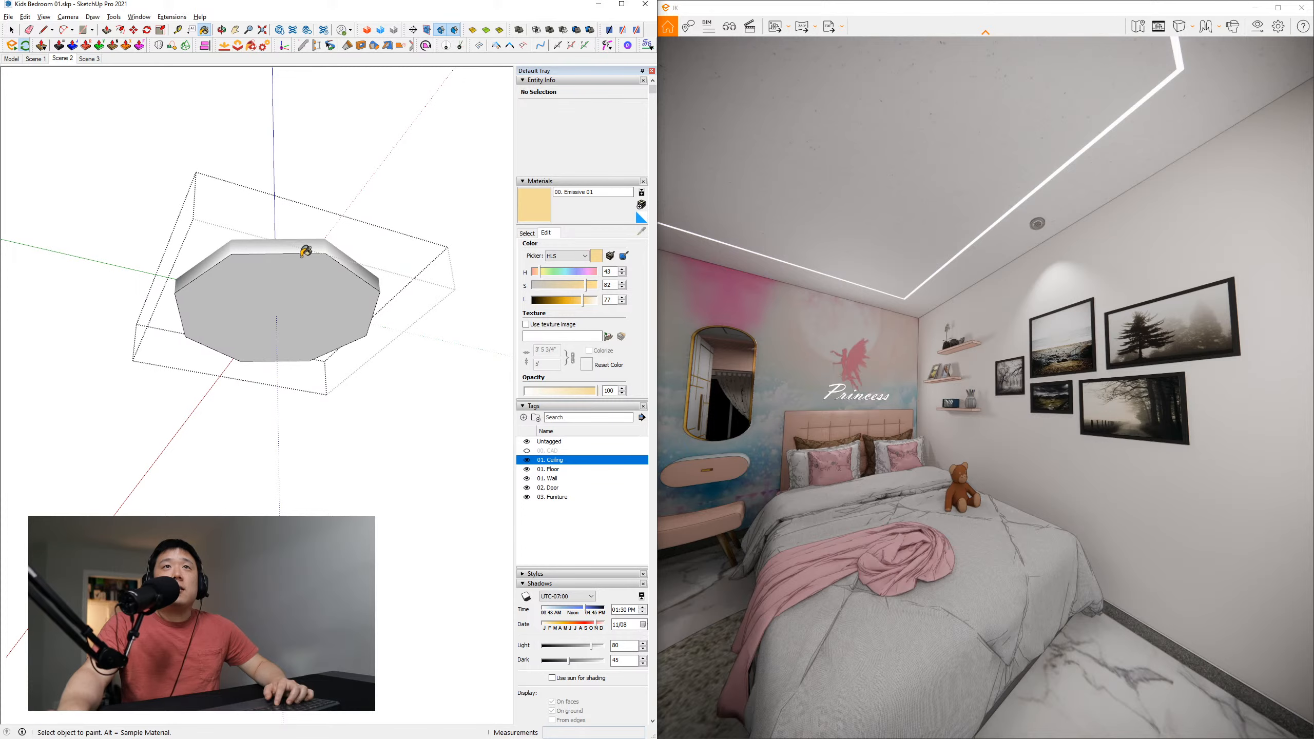
Paint the underside face of the spotlight housing with 00. Emissive 01 and finish editing the component
key("ctrl")
key("ctrl")
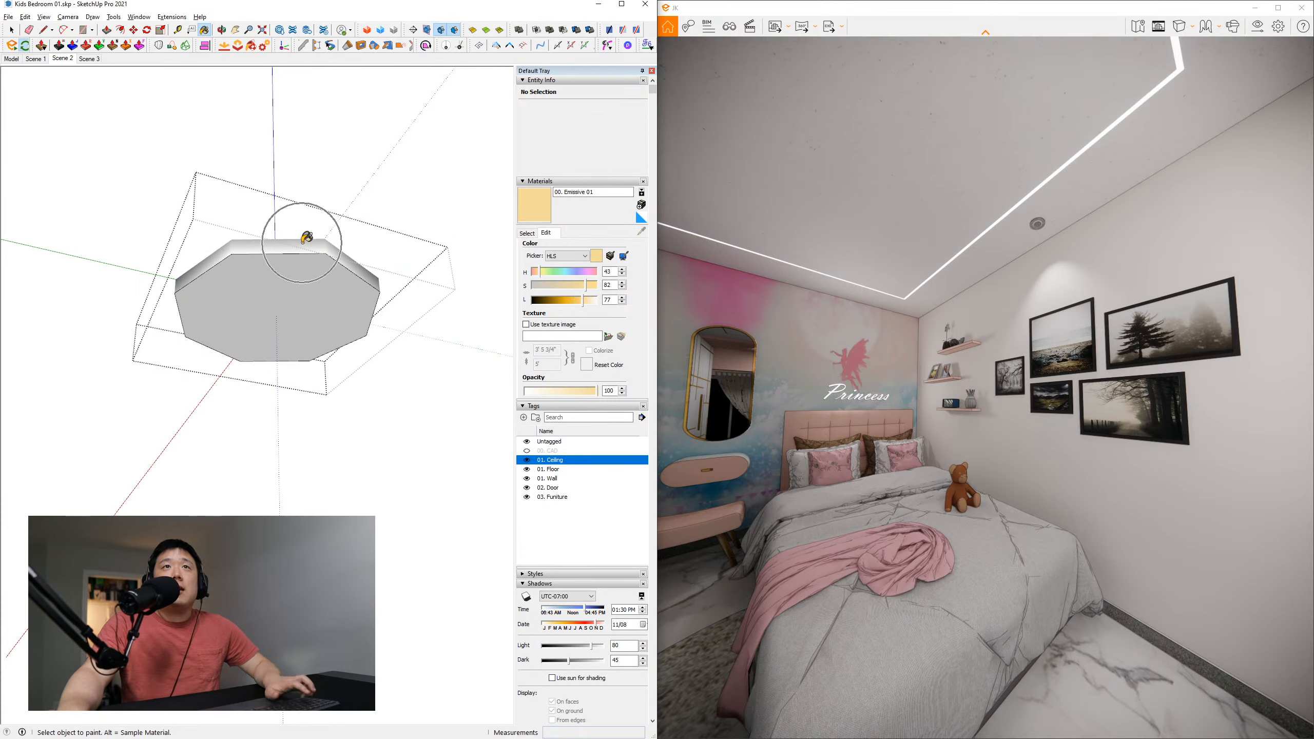
left_click(300, 279)
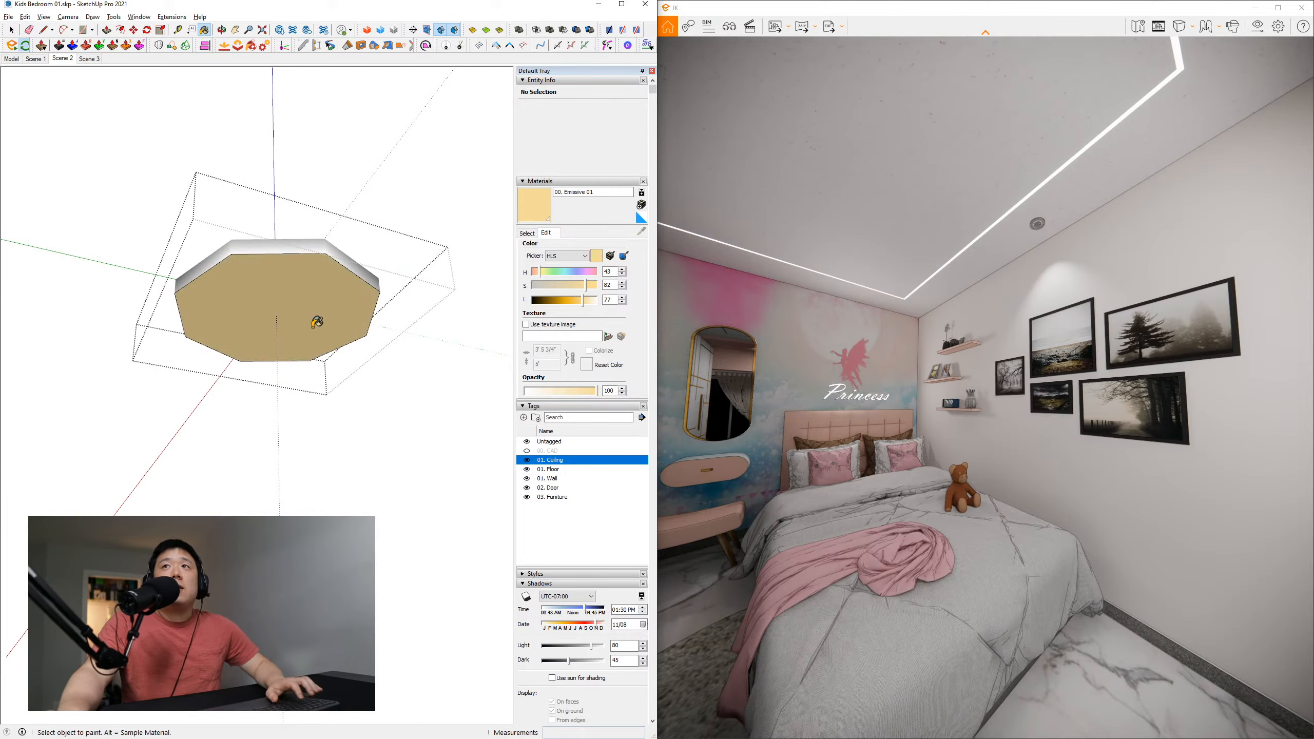
middle_click_drag(313, 327, 322, 320)
key("space")
key("Escape")
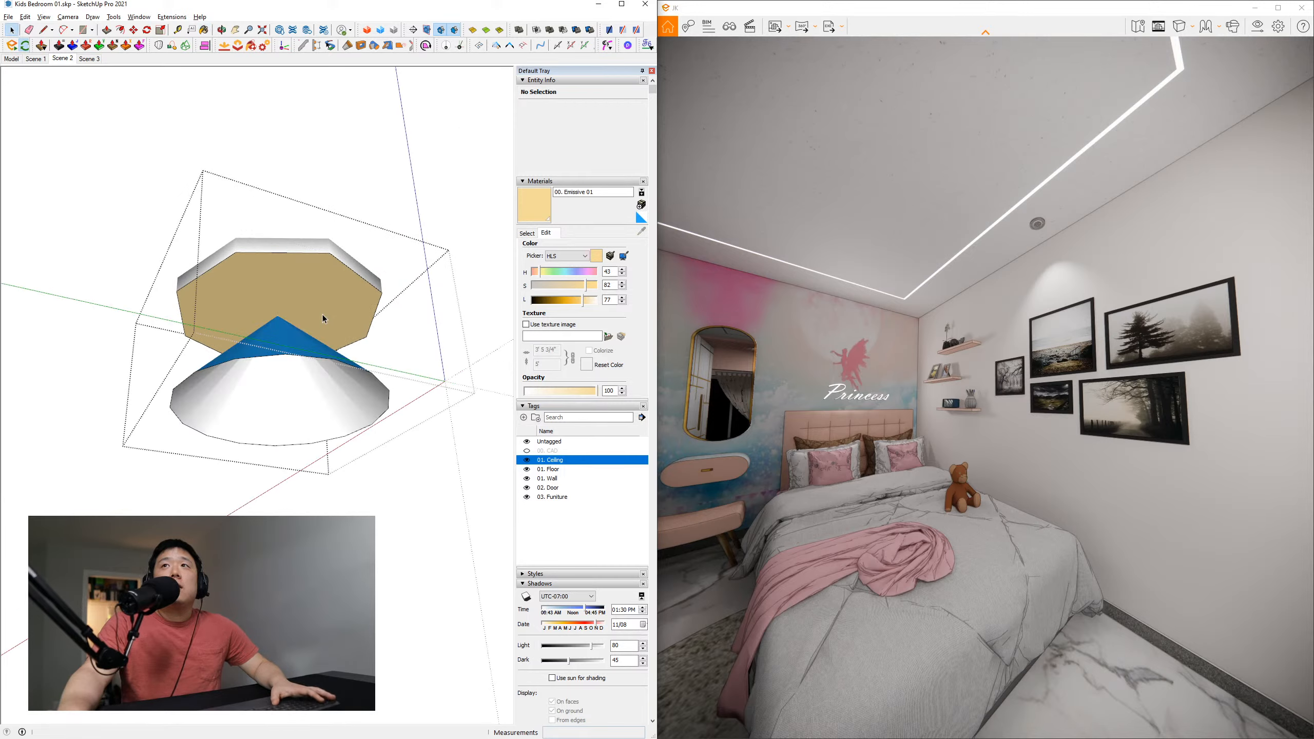
key("Escape")
Reopen the spotlight group and select its Ceiling Lamp 06 component
key("b")
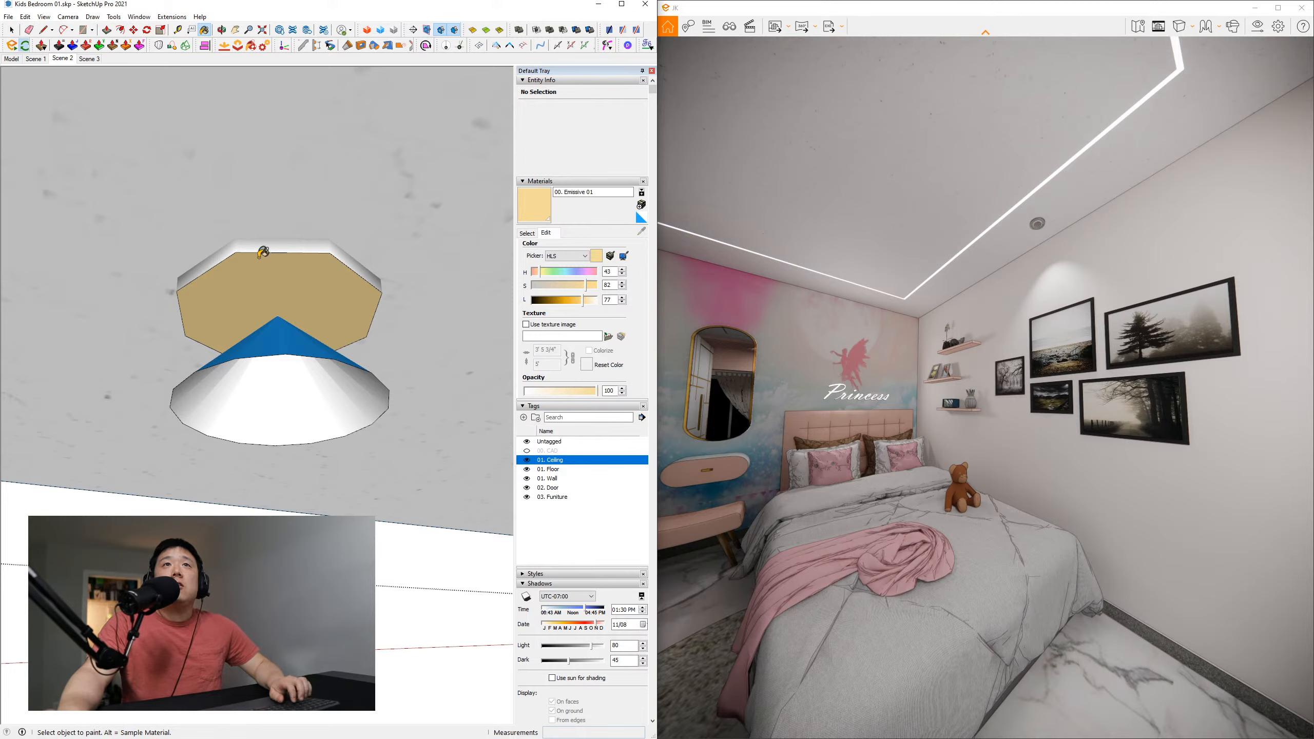
mouse_move(310, 212)
middle_mouse_down()
mouse_move(331, 235)
mouse_move(327, 265)
middle_mouse_up()
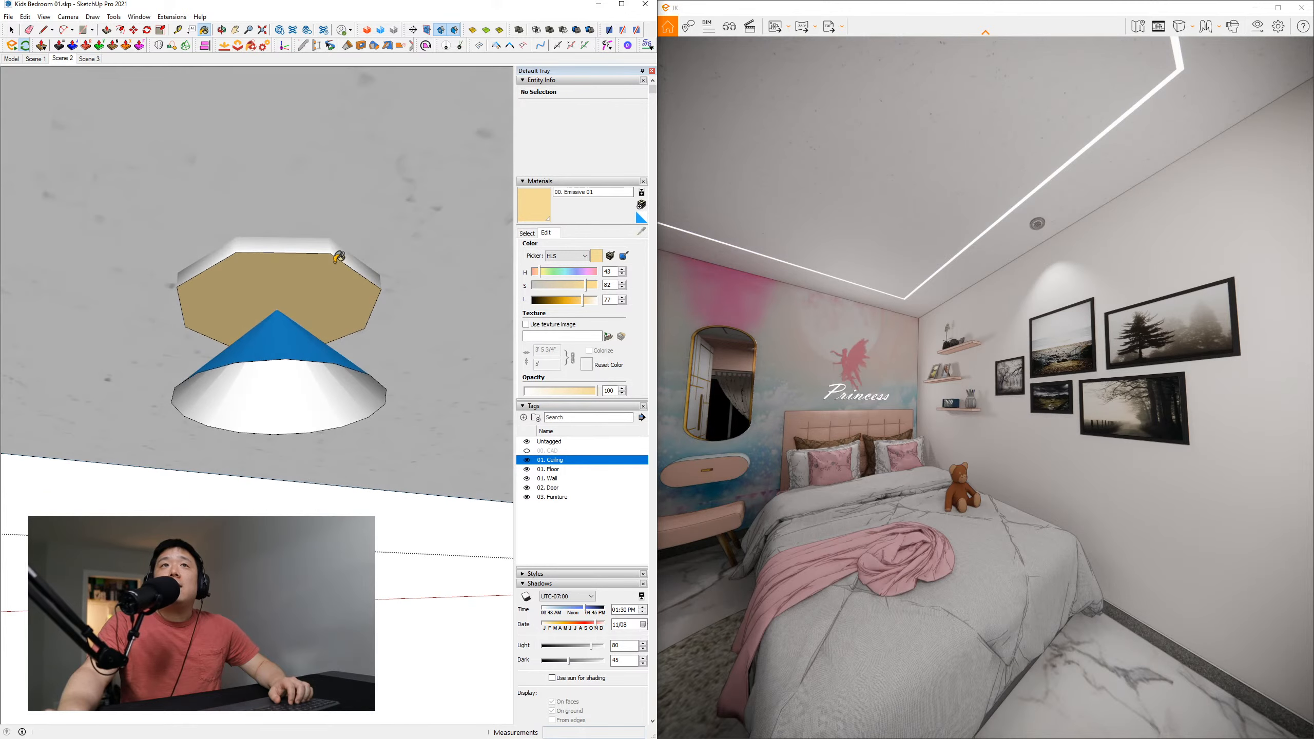
key("space")
left_click(328, 265)
double_click(326, 265)
left_click(327, 264)
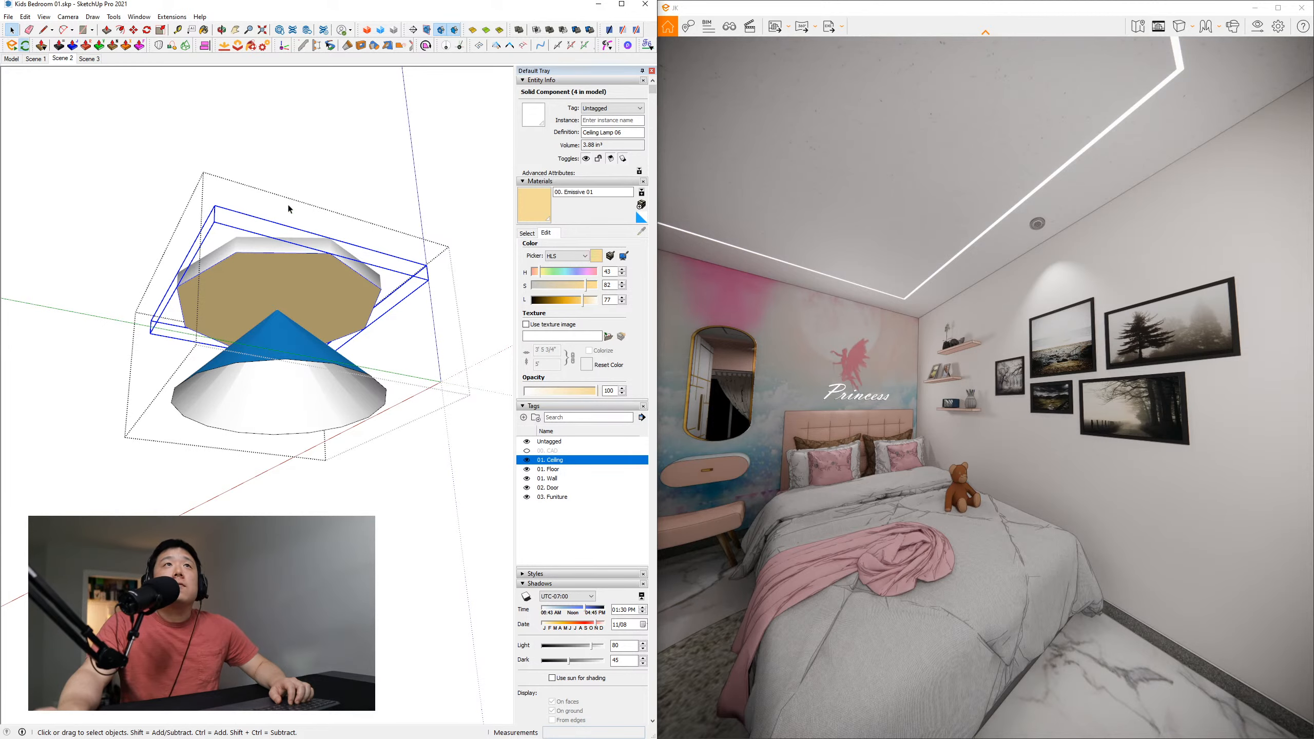
key("Escape")
double_click(309, 275)
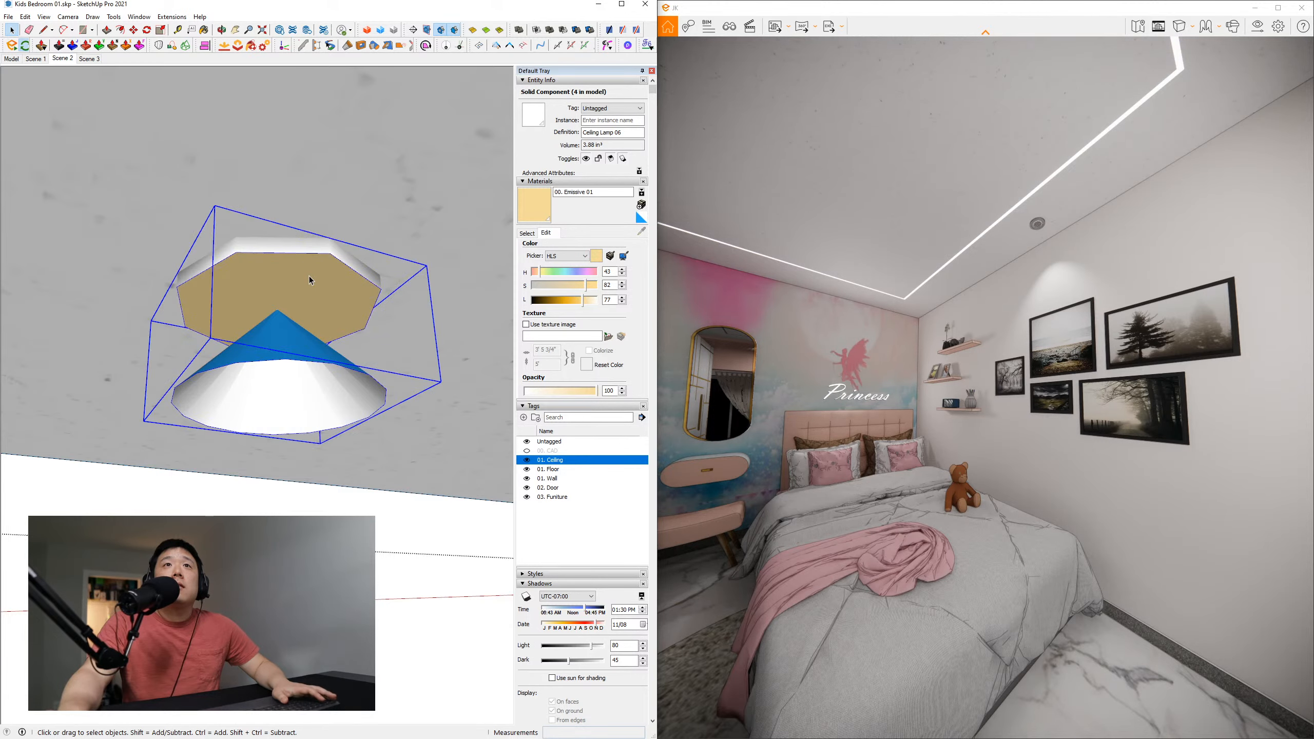
left_click(309, 275)
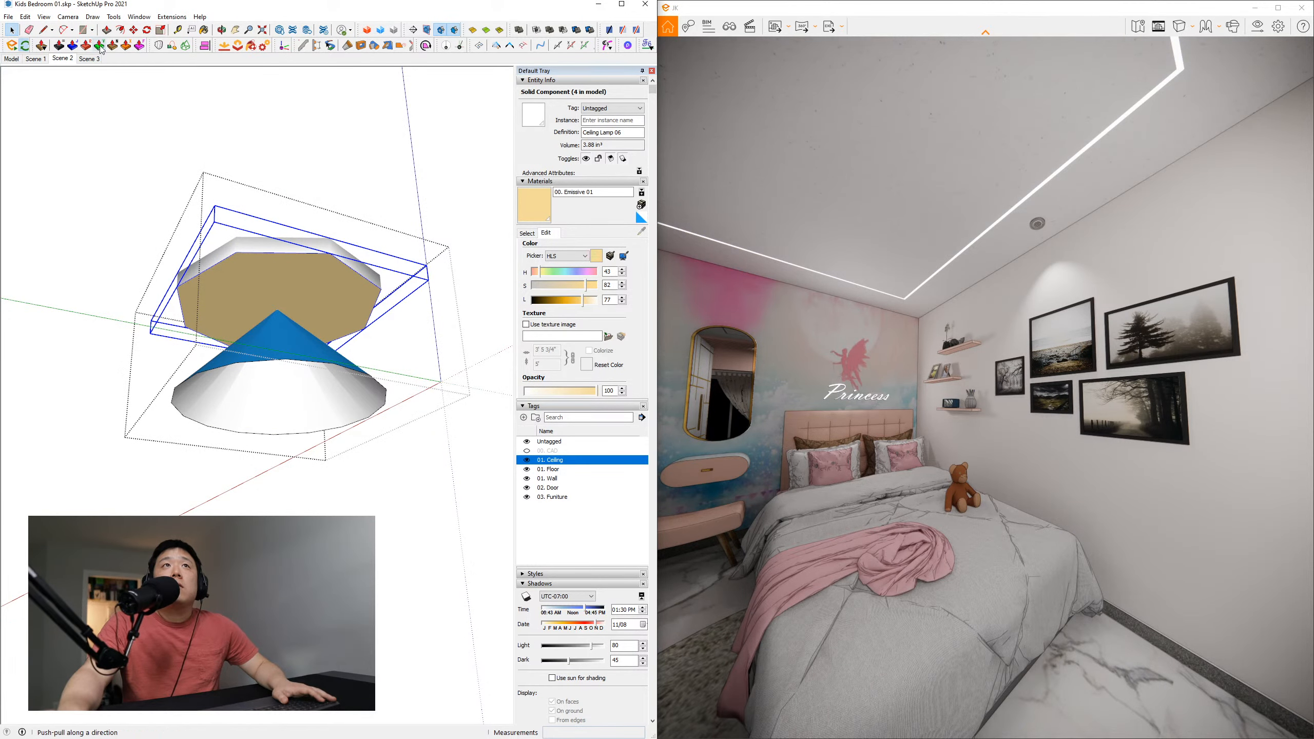
Undock the Enscape toolbar so it floats over the model view, with the modelling window back at half width
double_click(405, 9)
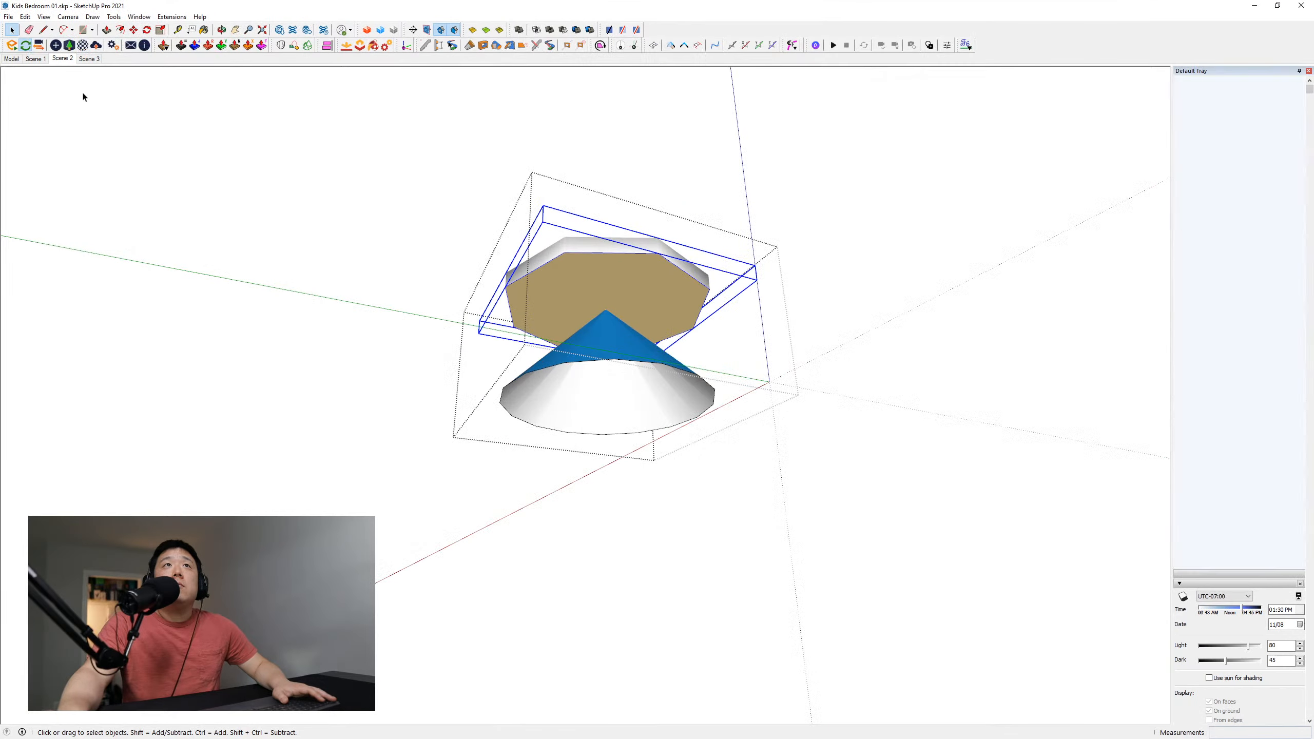
left_click_drag(4, 45, 18, 85)
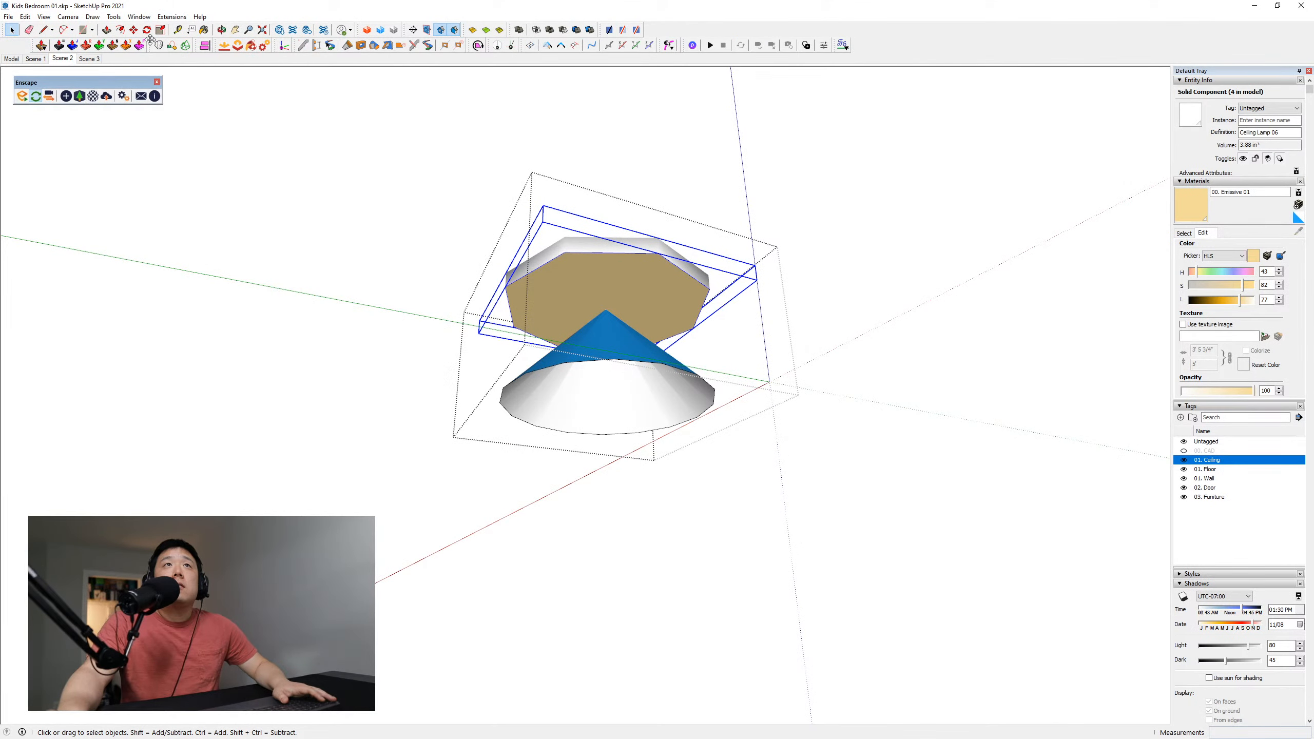
double_click(253, 10)
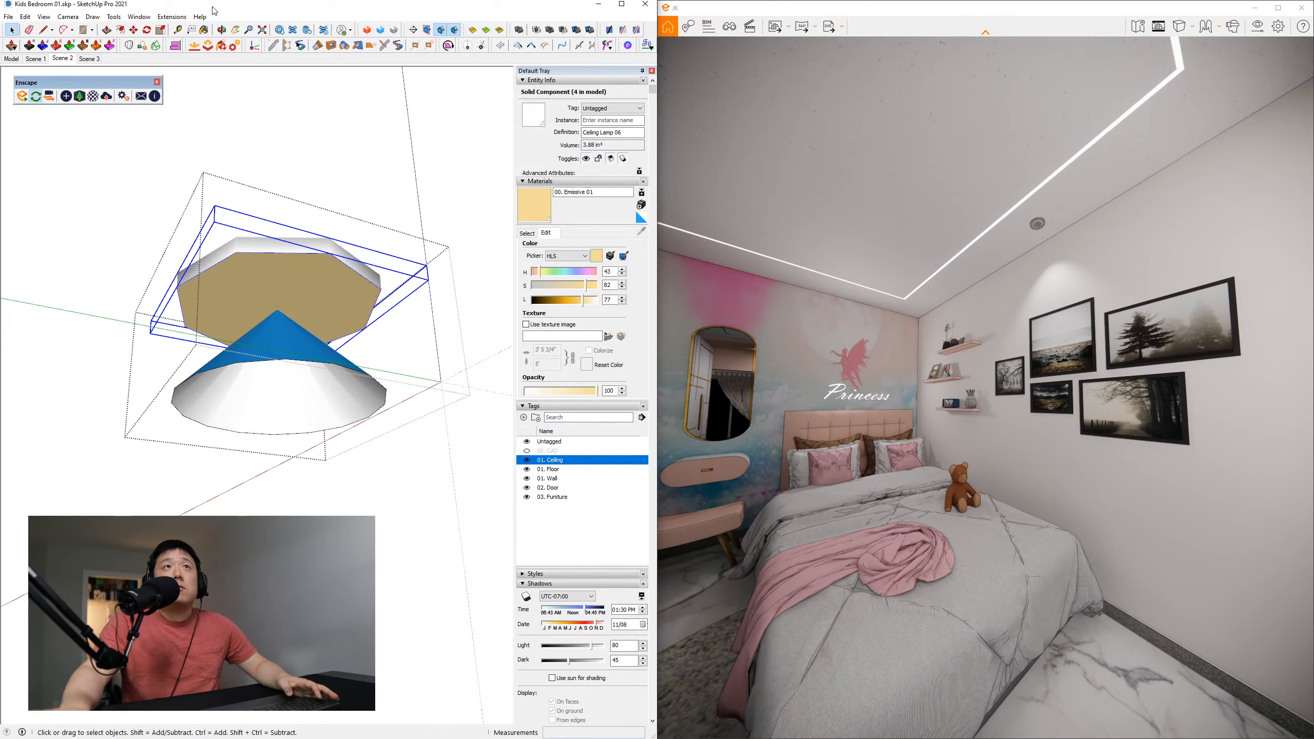
Raise the self-illumination luminance of 00. Emissive 01 to 100000 cd/m² in the Enscape material settings and close them
left_click(93, 97)
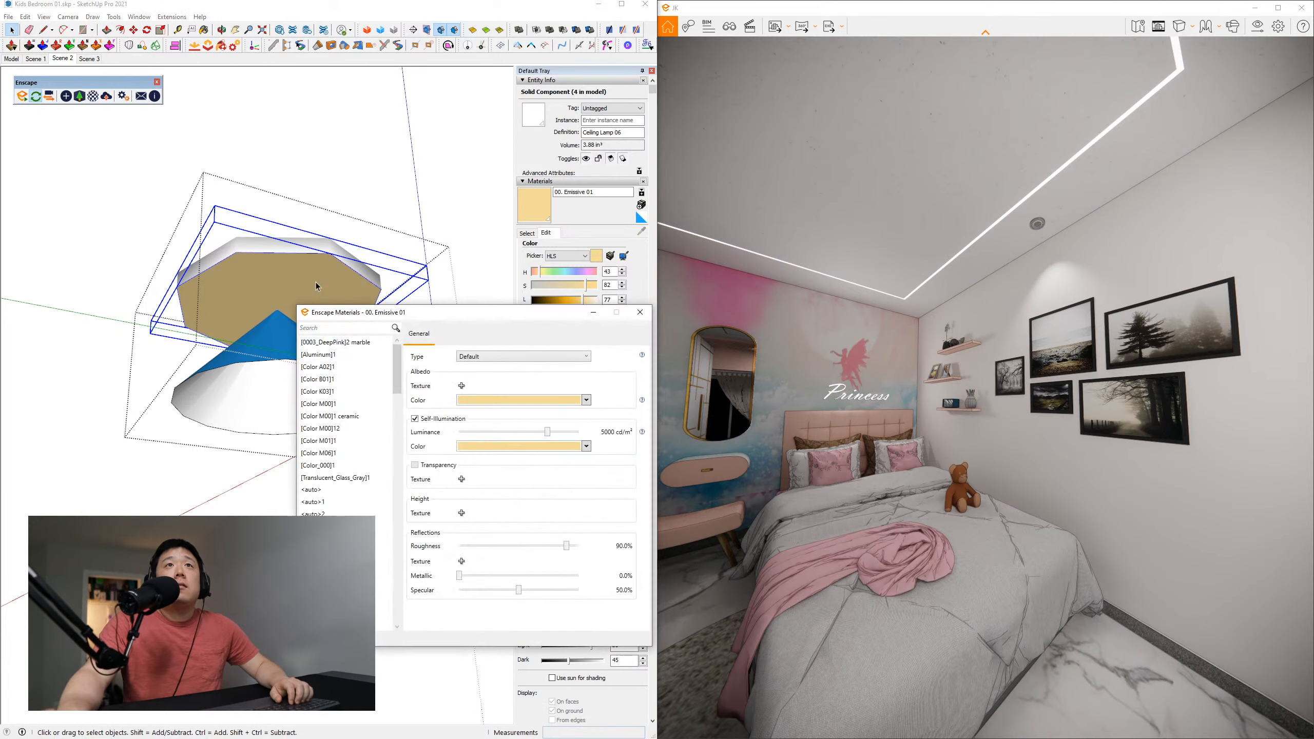
left_click_drag(513, 322, 343, 377)
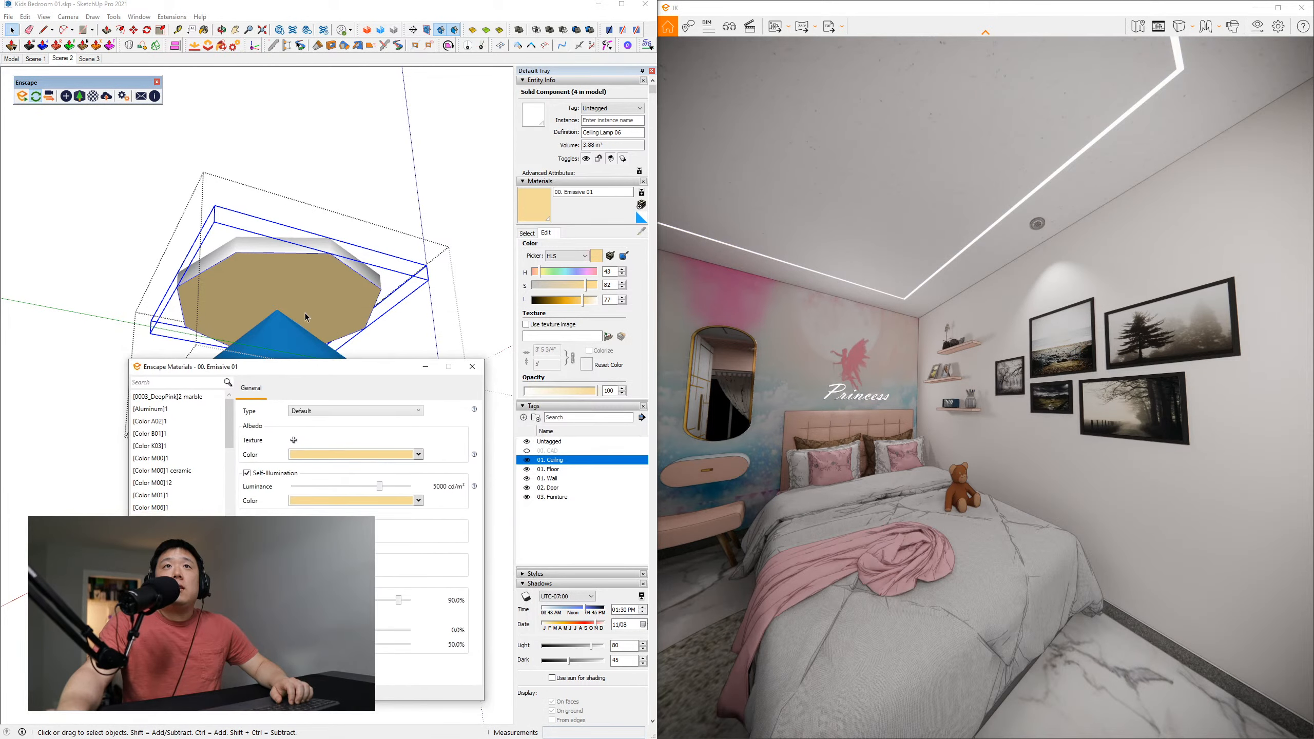
left_click(396, 410)
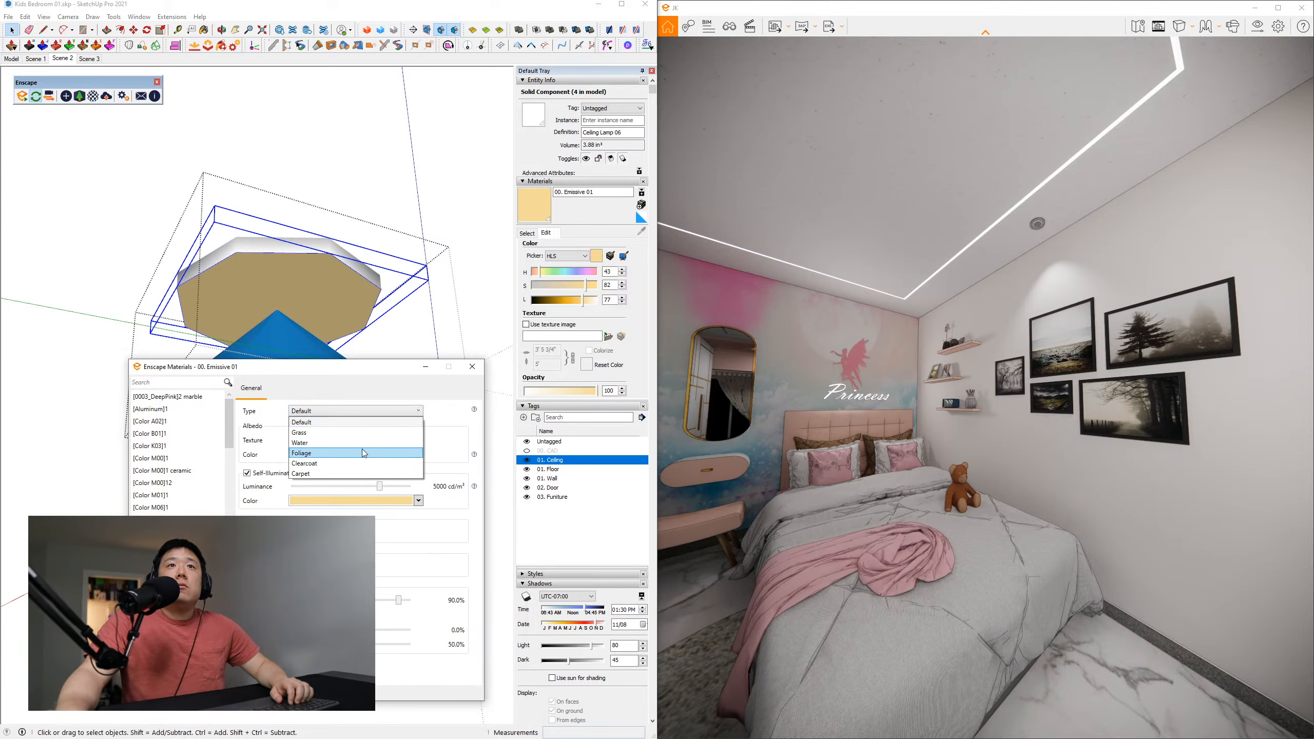
left_click(236, 482)
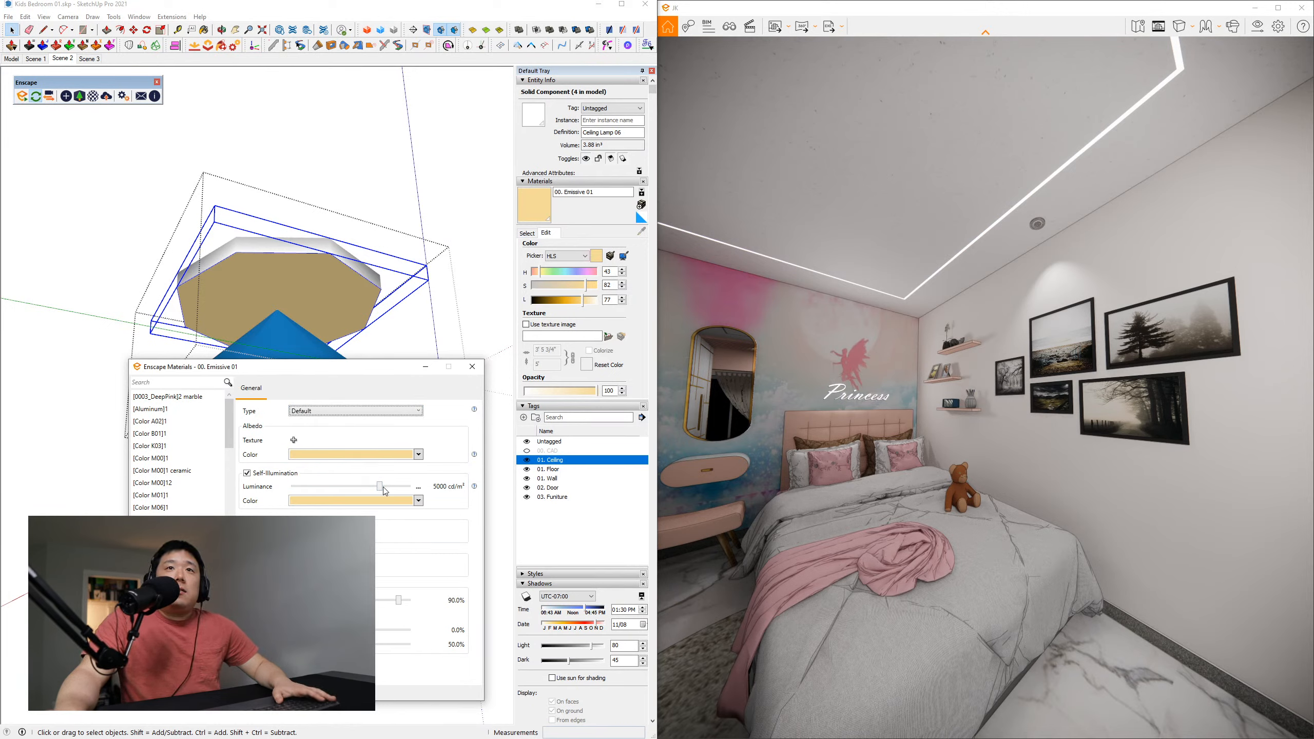
left_click_drag(382, 489, 456, 488)
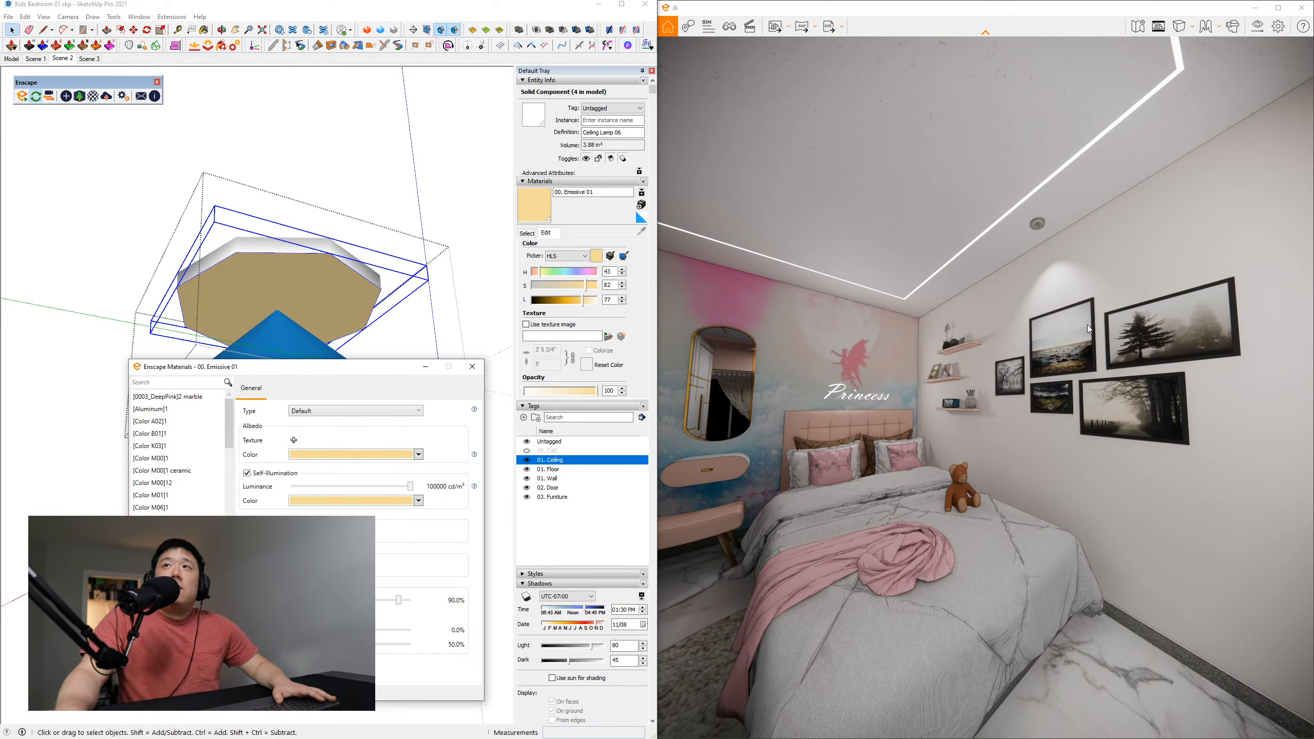
left_click(472, 366)
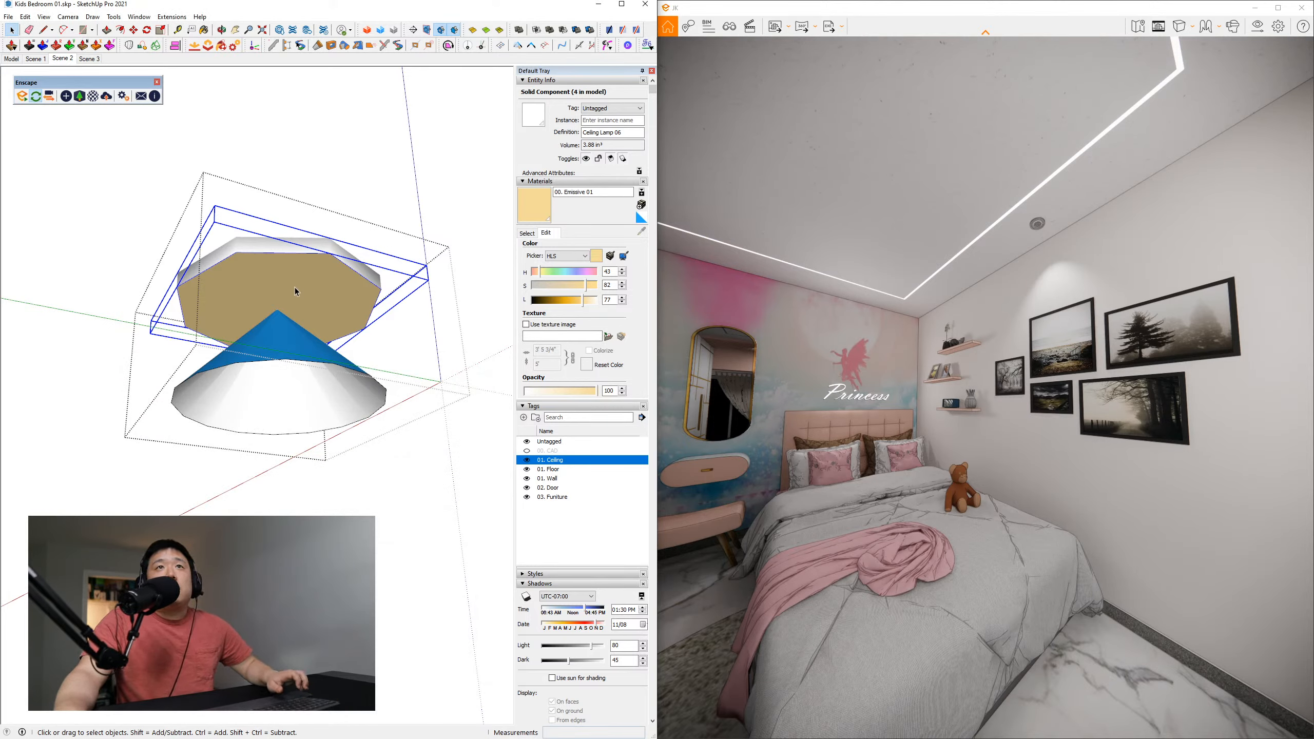
Check the painted underside face inside the Ceiling Lamp 06 component, leave it and select the whole spotlight group
key("r")
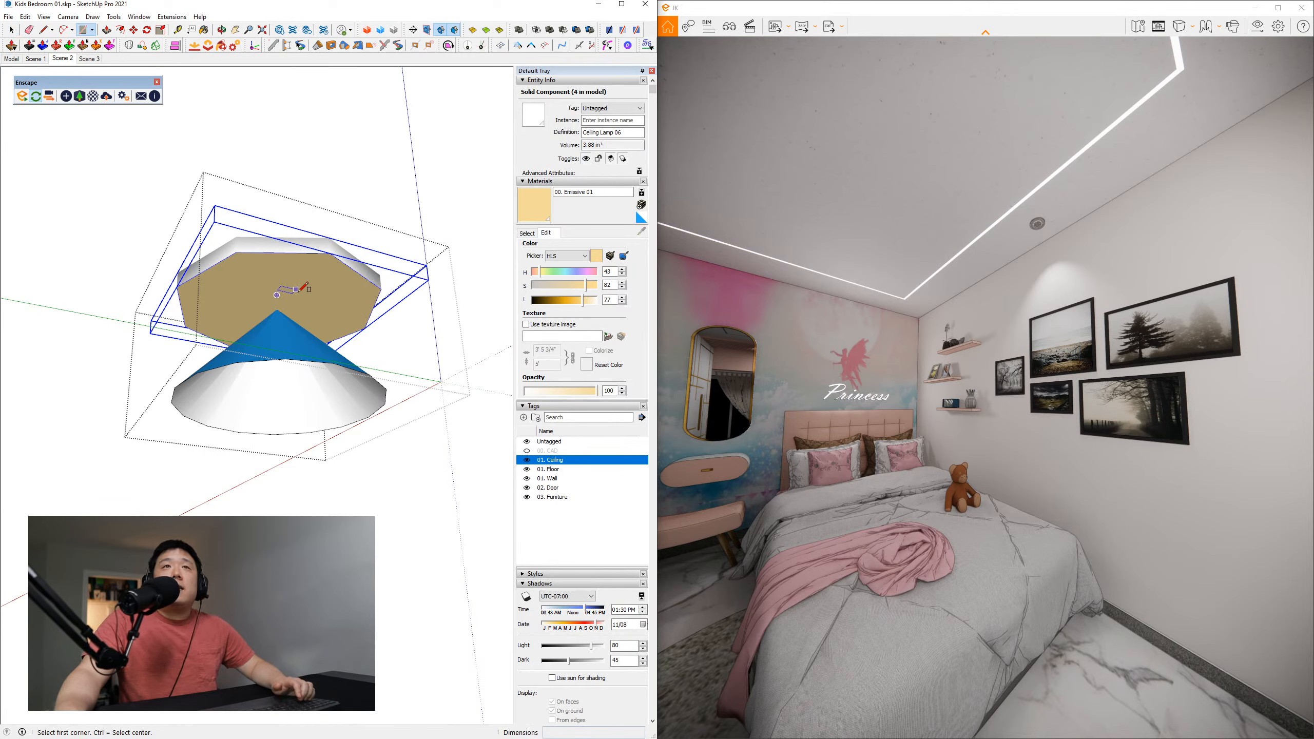
key("space")
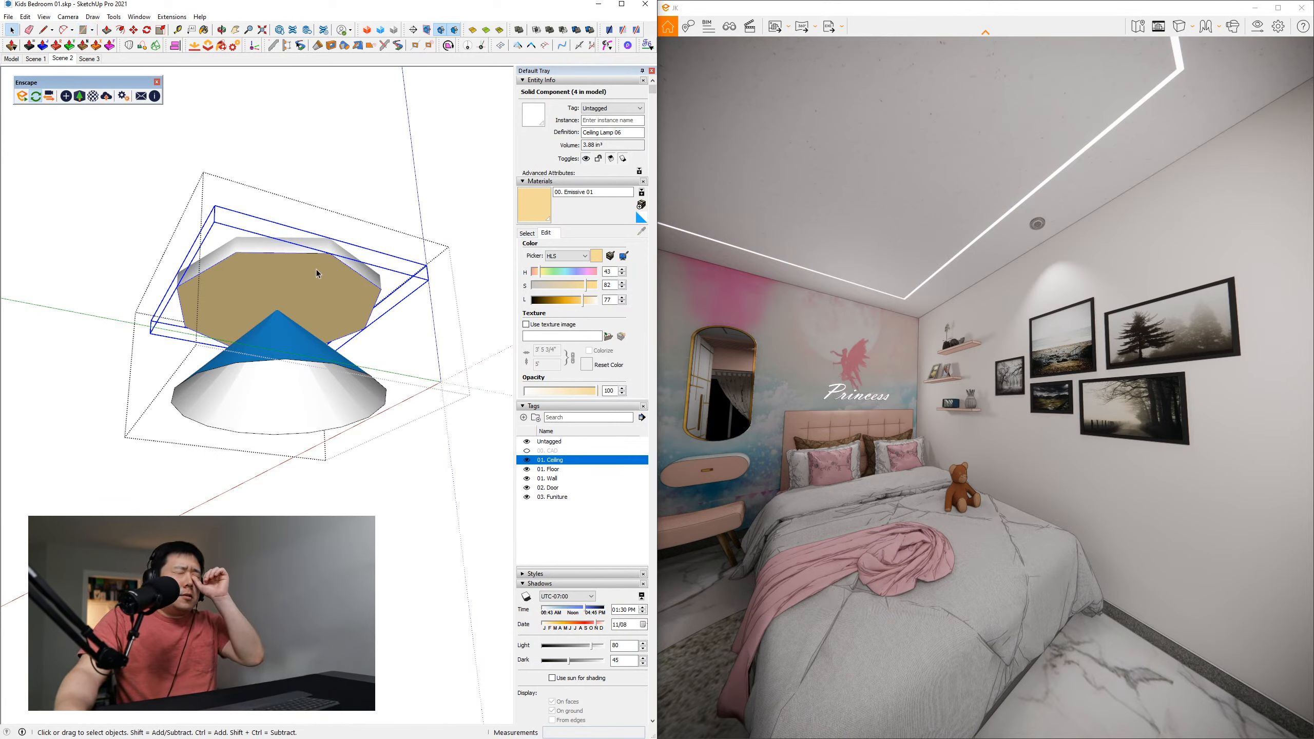
double_click(309, 280)
left_click(324, 286)
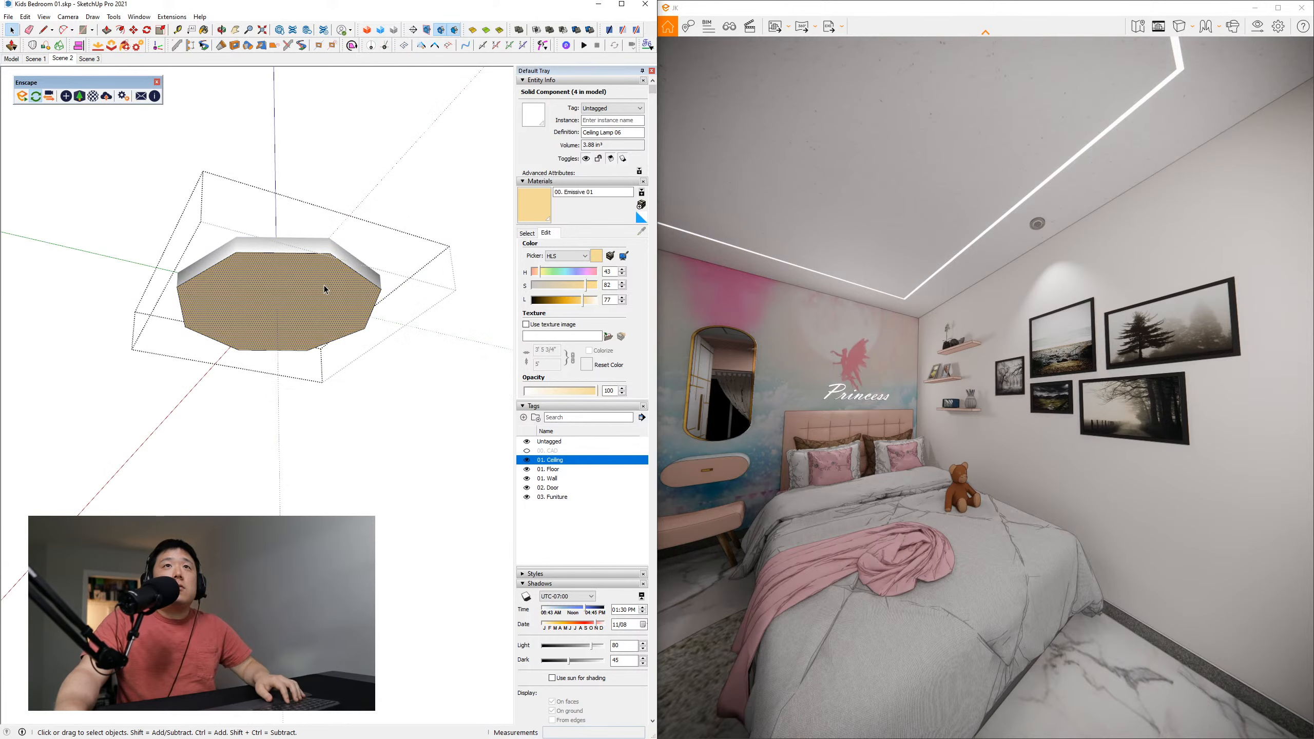
key("Escape")
key("Escape")
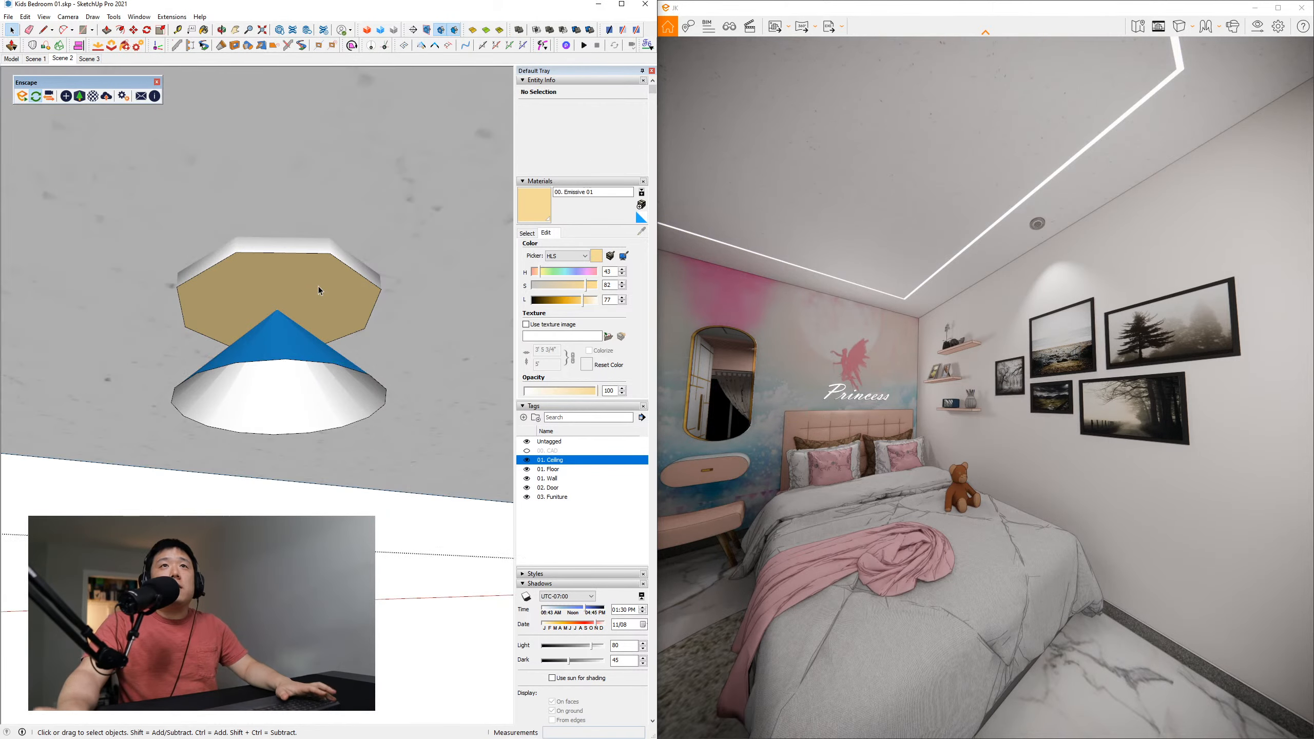
left_click(318, 286)
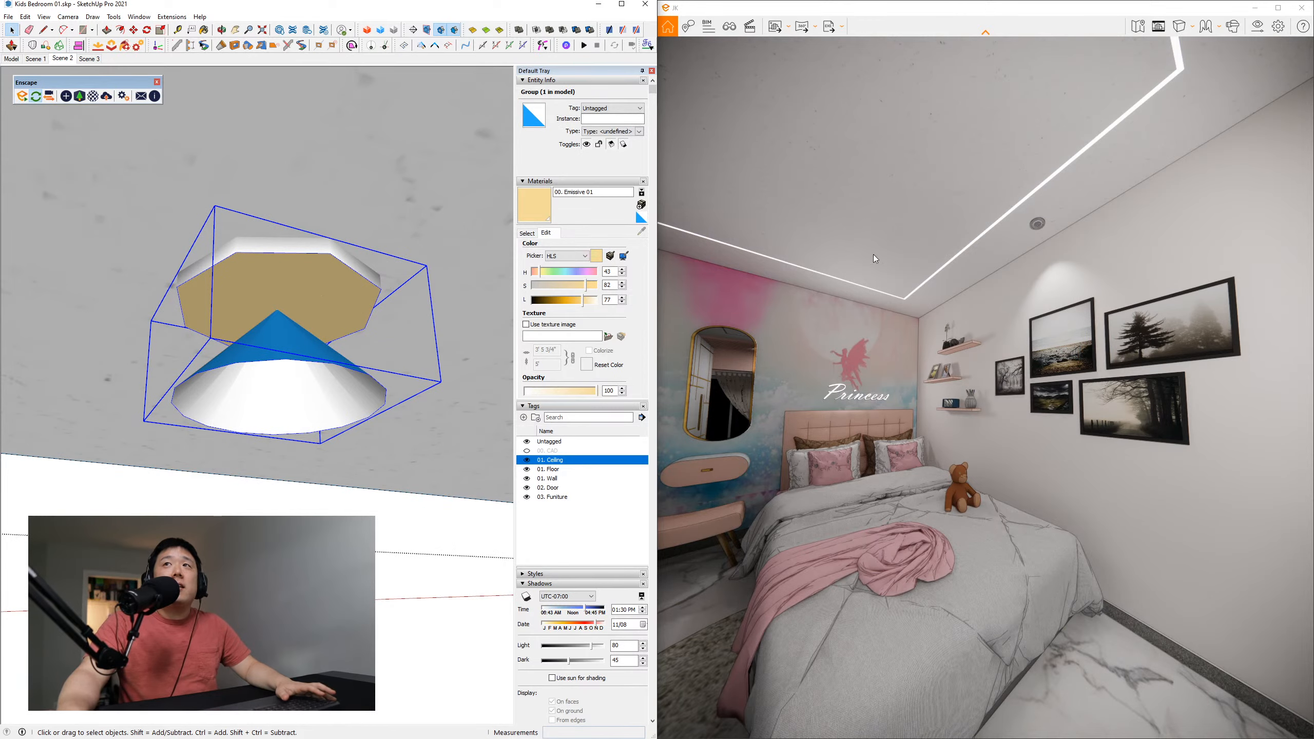
Examine the ceiling spotlight above the framed pictures up close in the render, and back out to the picture wall
scroll(1041, 219, "up", 5)
scroll(1022, 231, "down", 4)
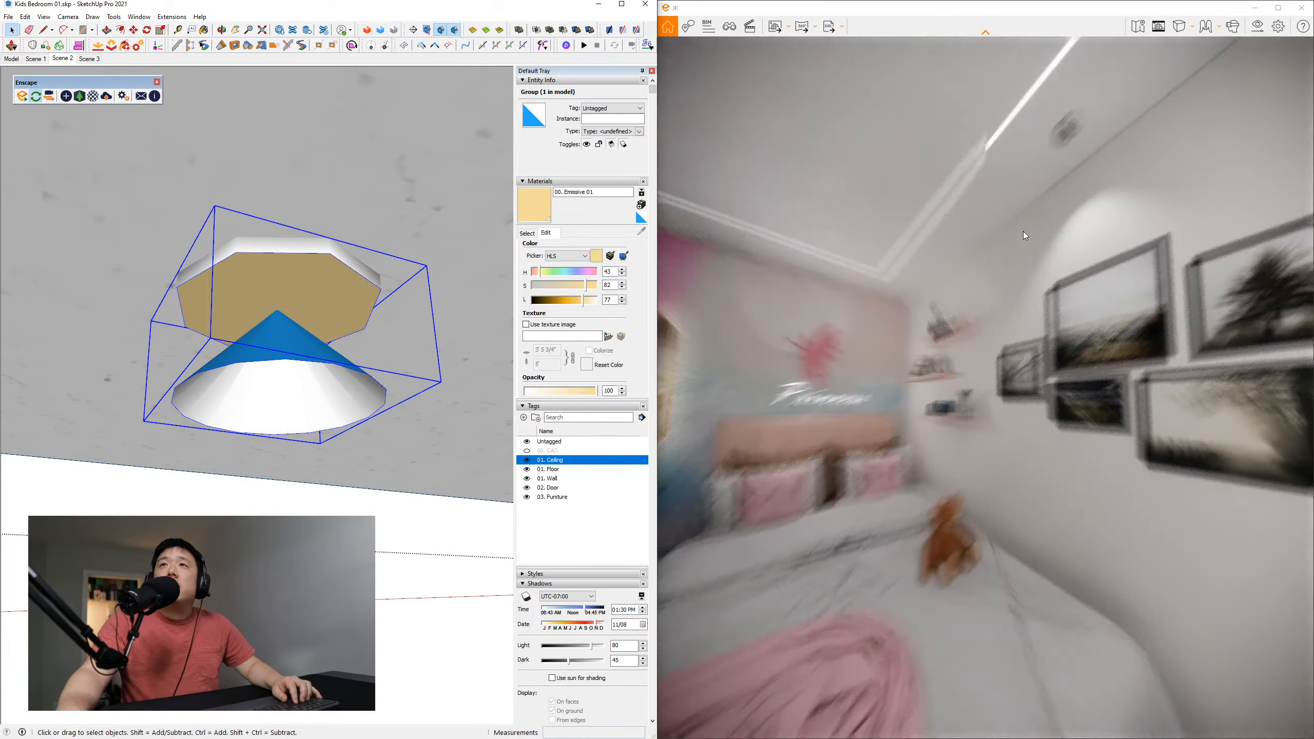
left_click_drag(1023, 231, 1004, 285)
key("w")
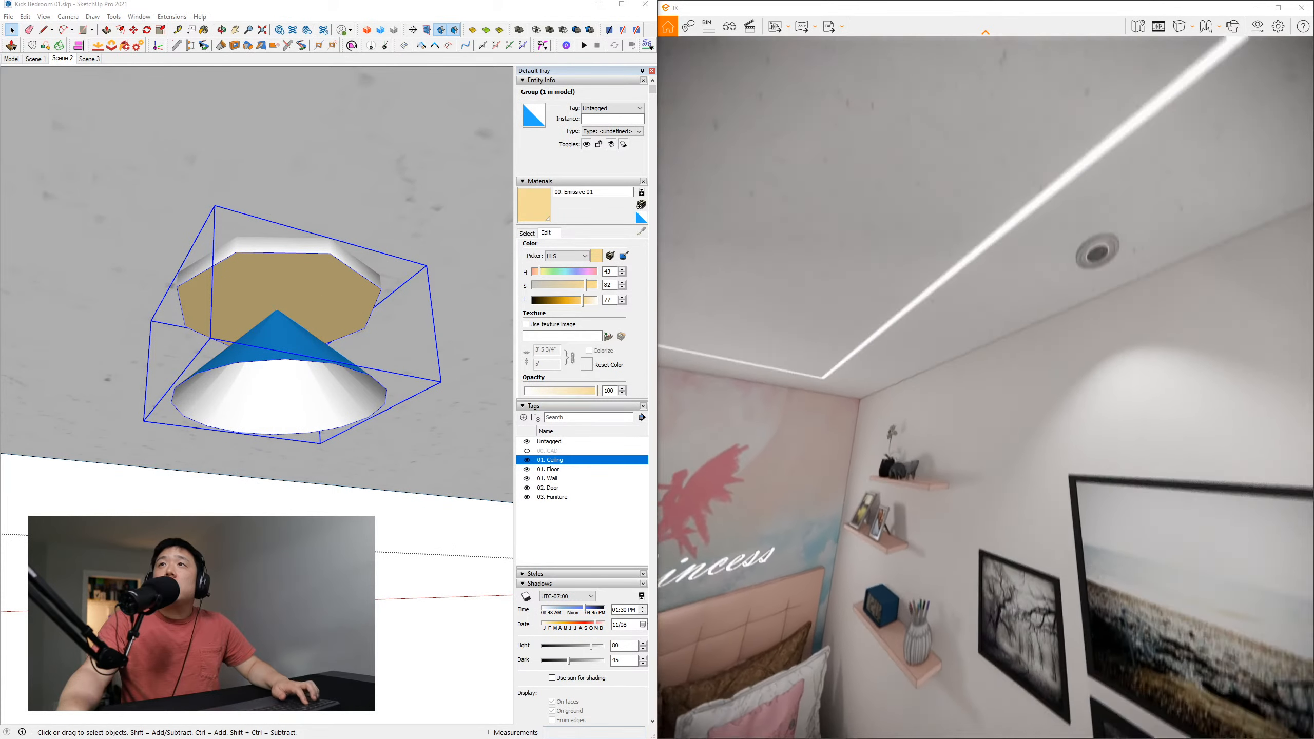
key("s")
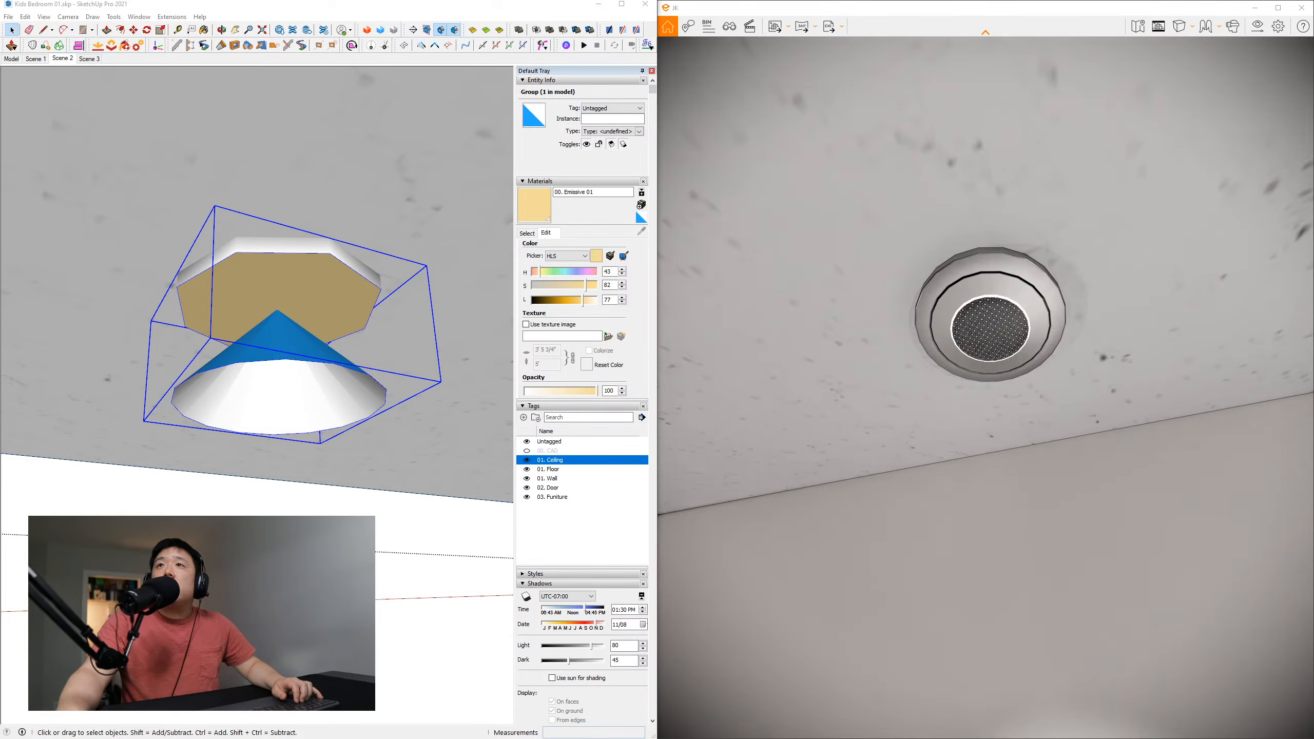
key("s")
key("s")
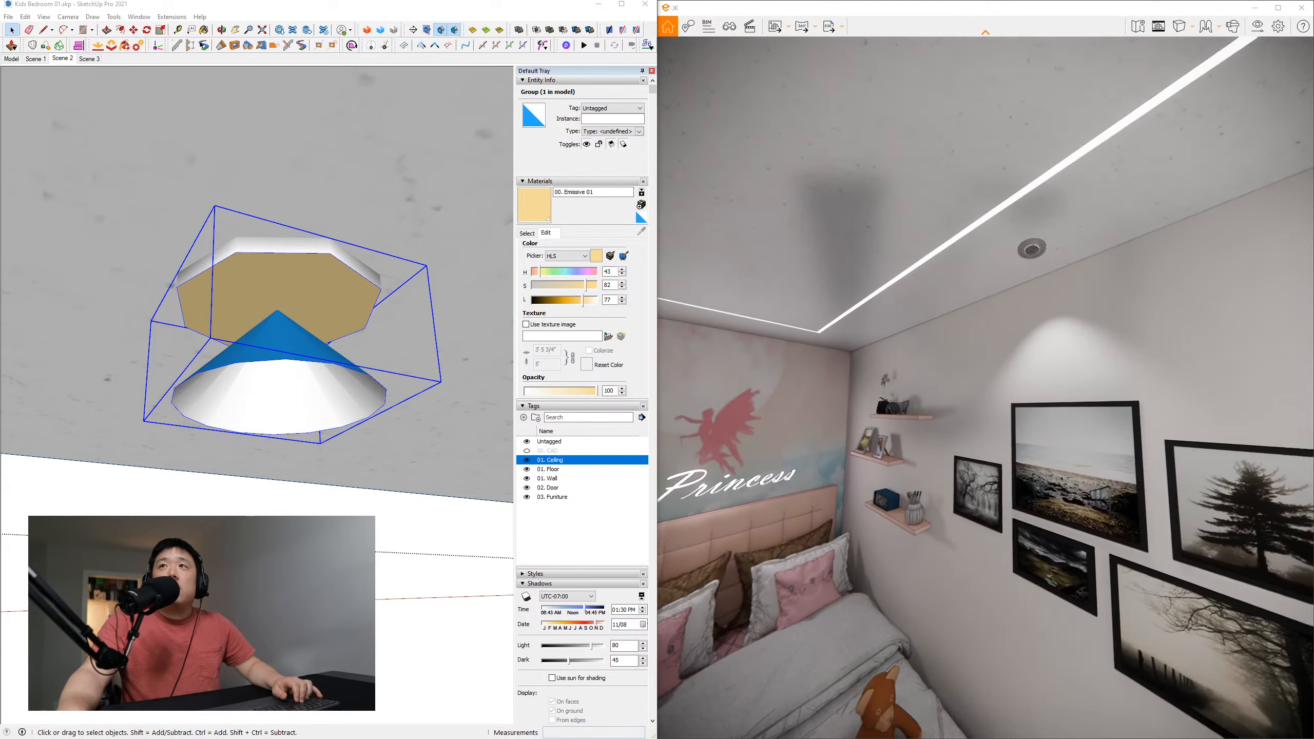
Try to Push/Pull the emissive underside face of the ceiling spotlight, and return to the whole spotlight group
key("s")
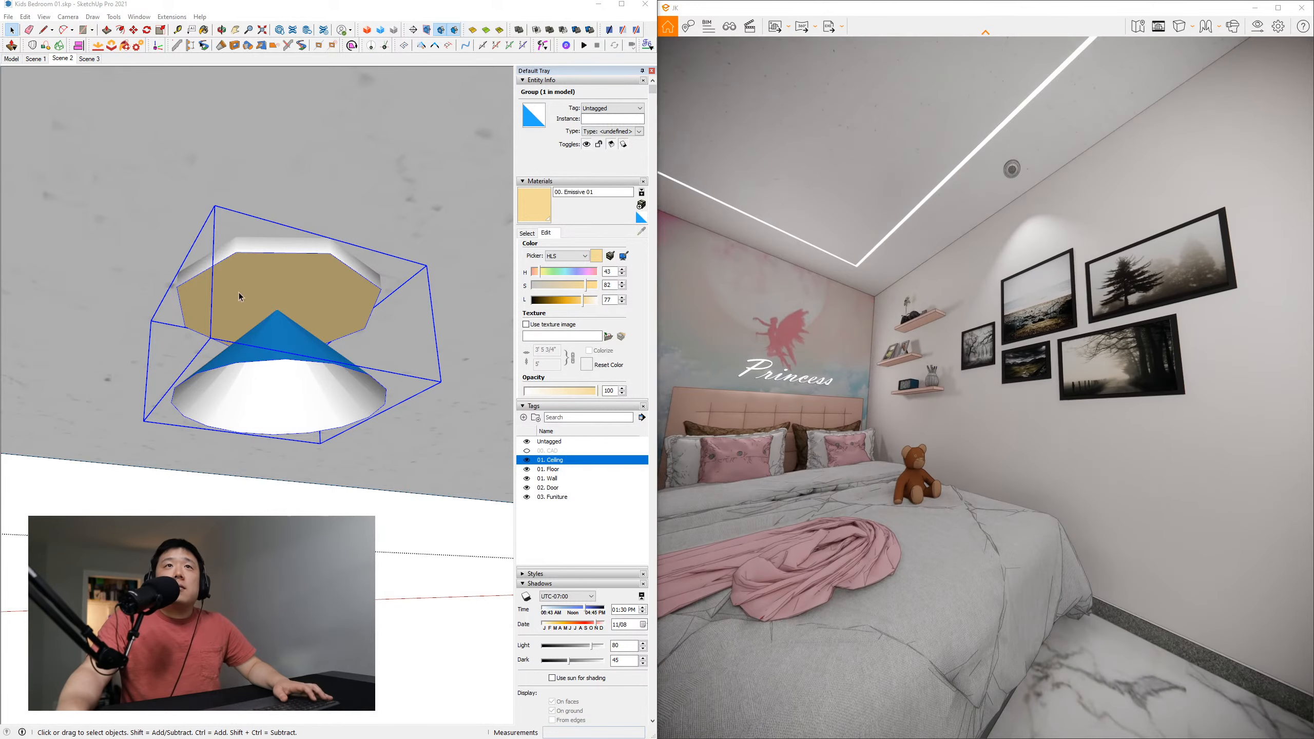
left_click(283, 289)
double_click(284, 288)
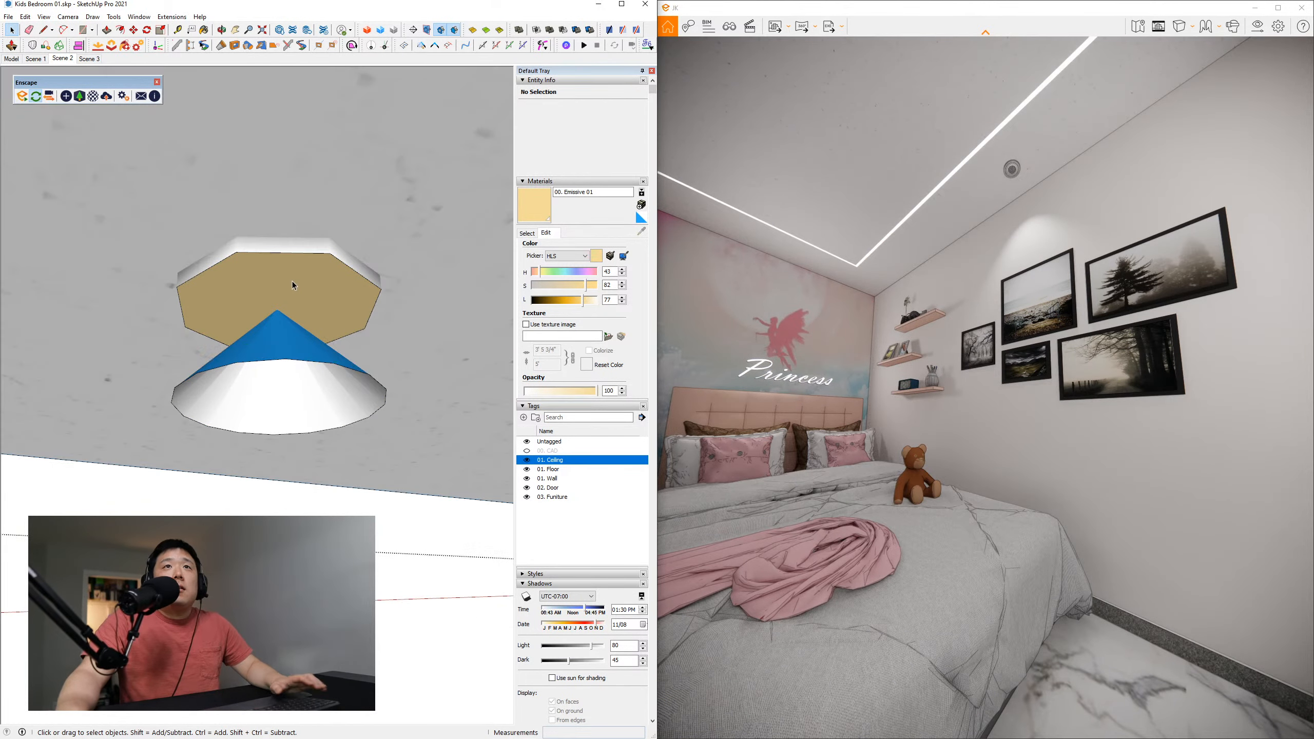
key("r")
key("space")
double_click(287, 258)
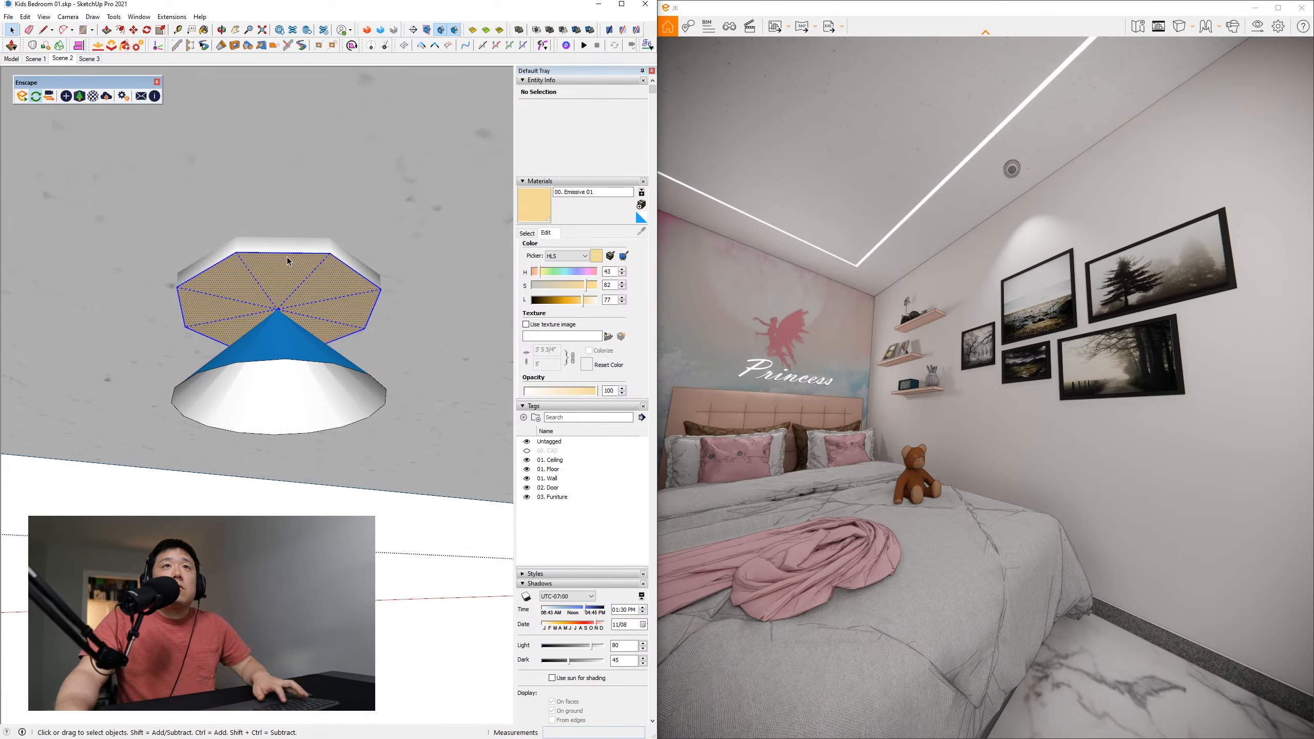
key("p")
key("space")
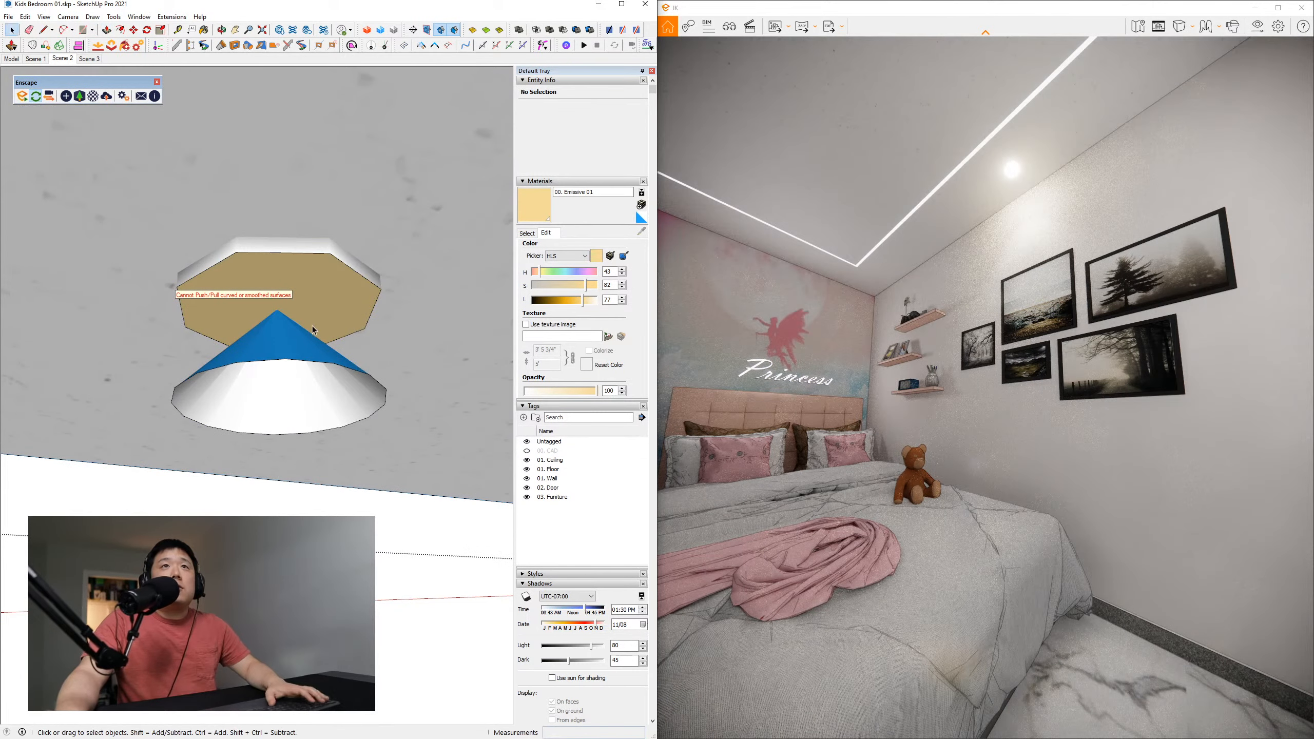
left_click(324, 301)
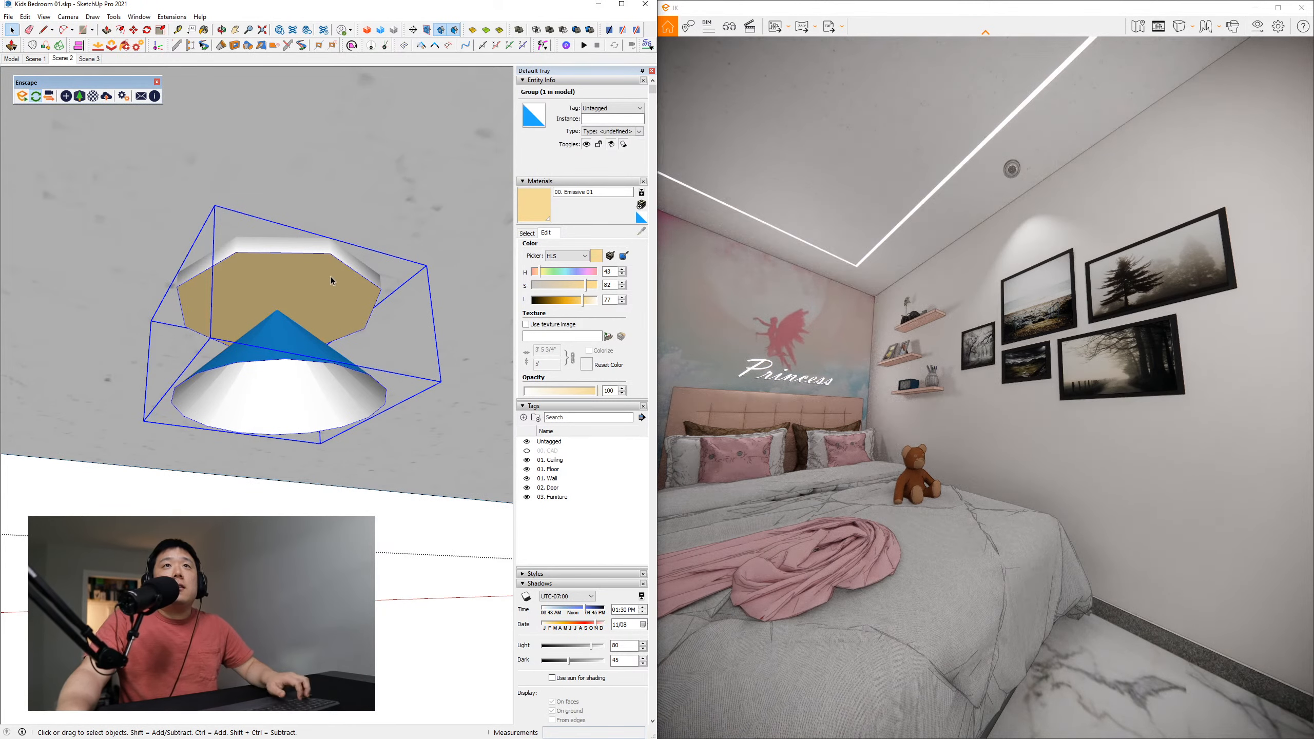
Copy the emissive underside surface inside the spotlight's nested upper group, and leave both groups
scroll(334, 283, "down", 3)
middle_click_drag(351, 294, 302, 317, "shift")
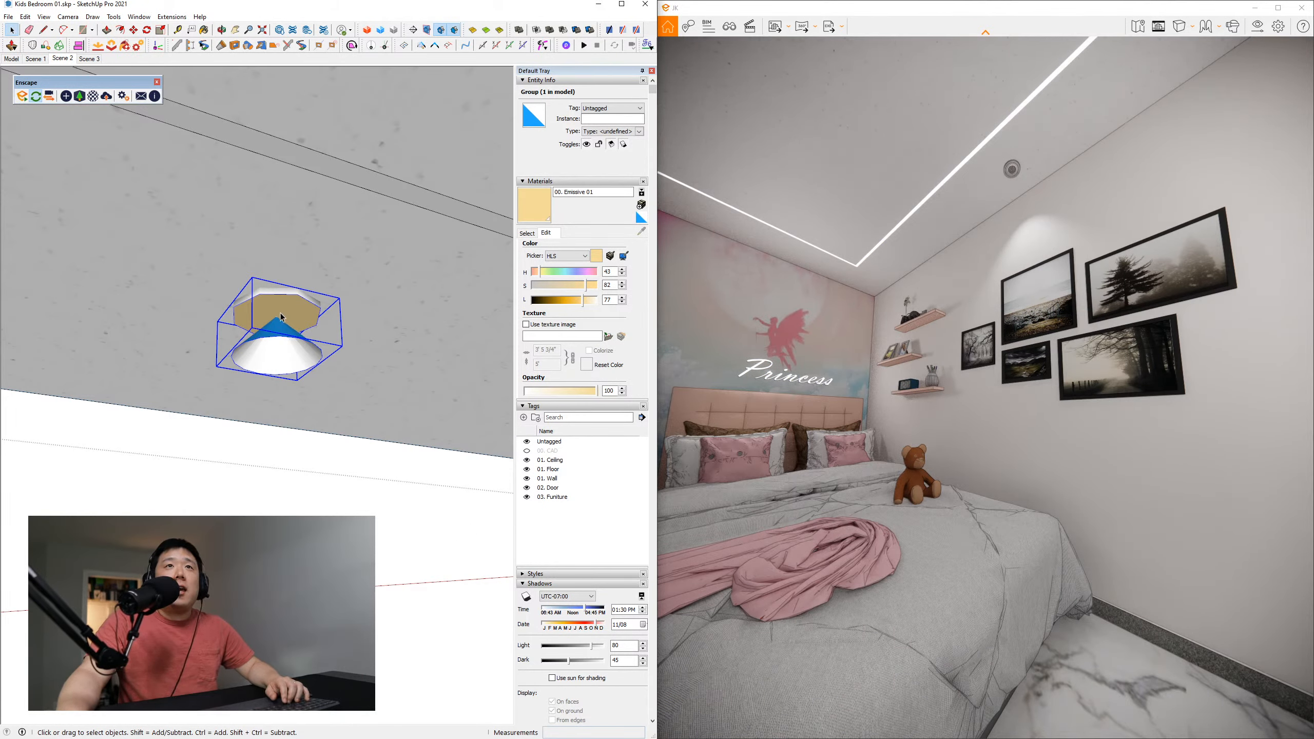
double_click(302, 315)
left_click(302, 315)
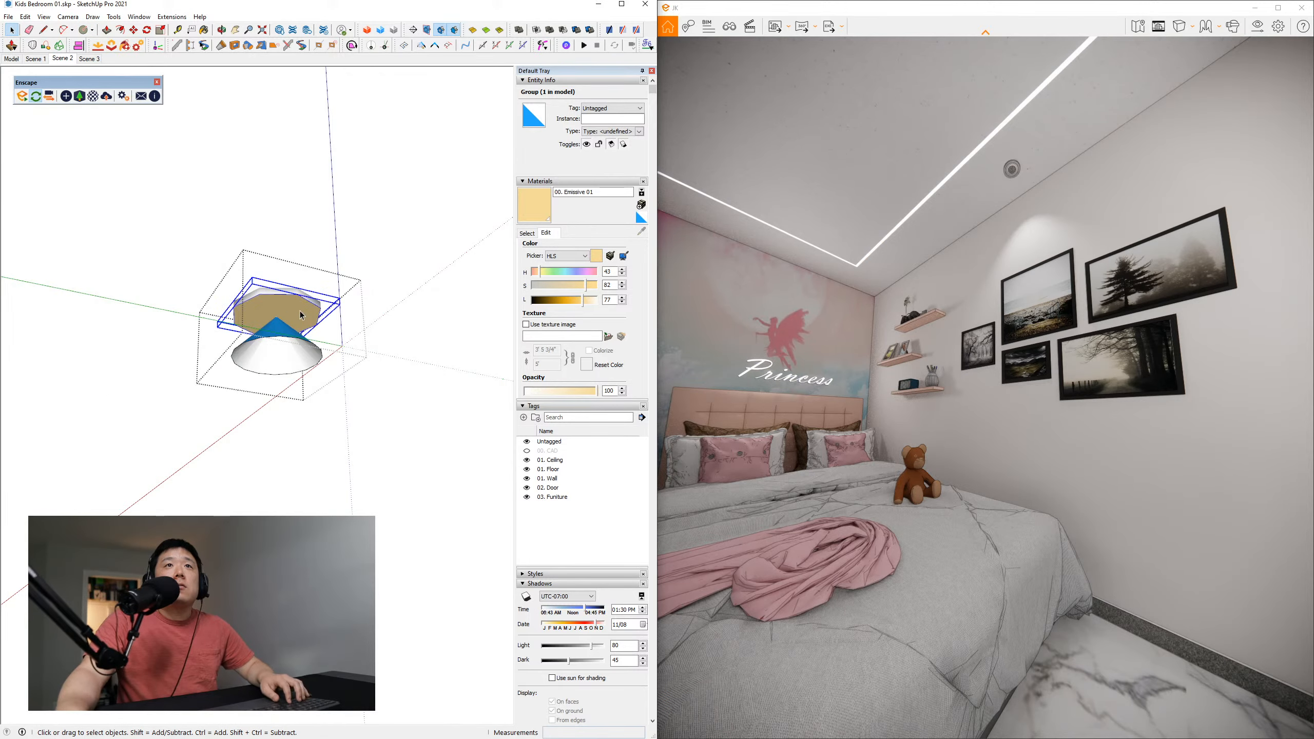
double_click(301, 314)
left_click(294, 314)
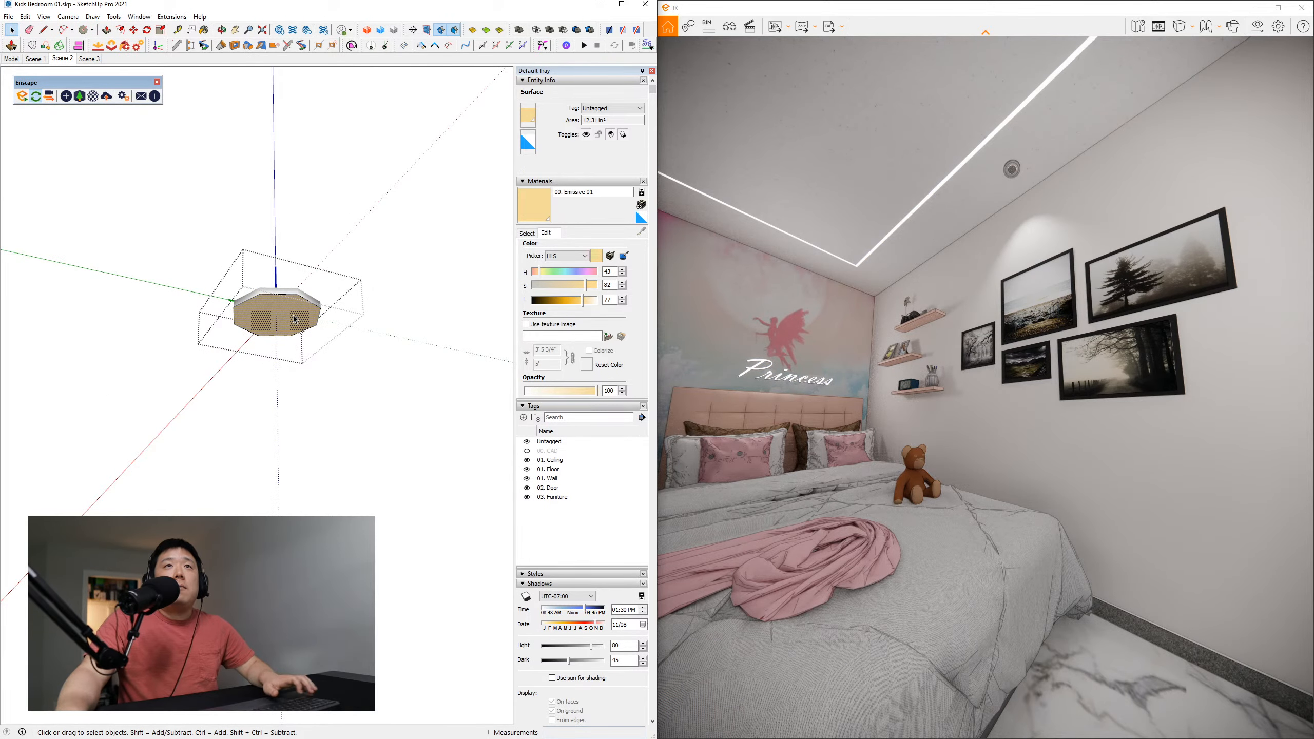
key("Escape")
key("Escape")
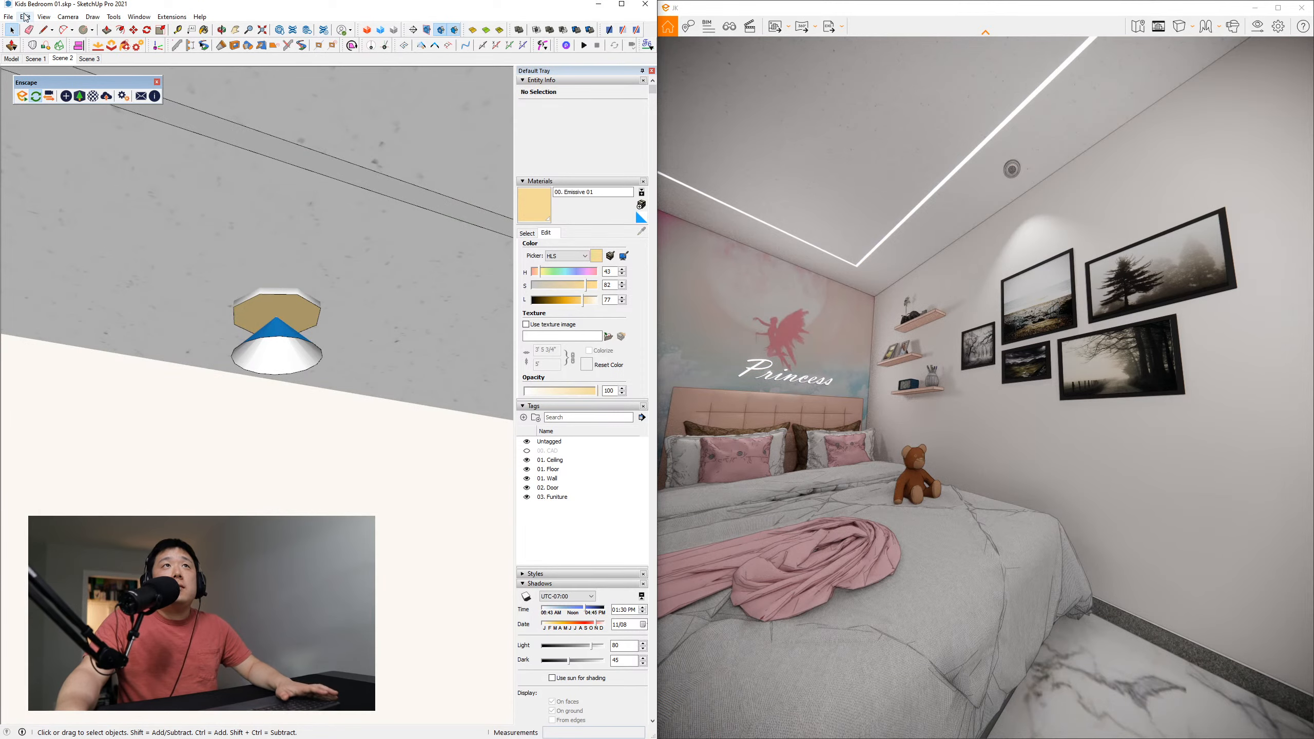
Paste the copied emissive surface in place at its original location, outside the spotlight group
left_click(25, 17)
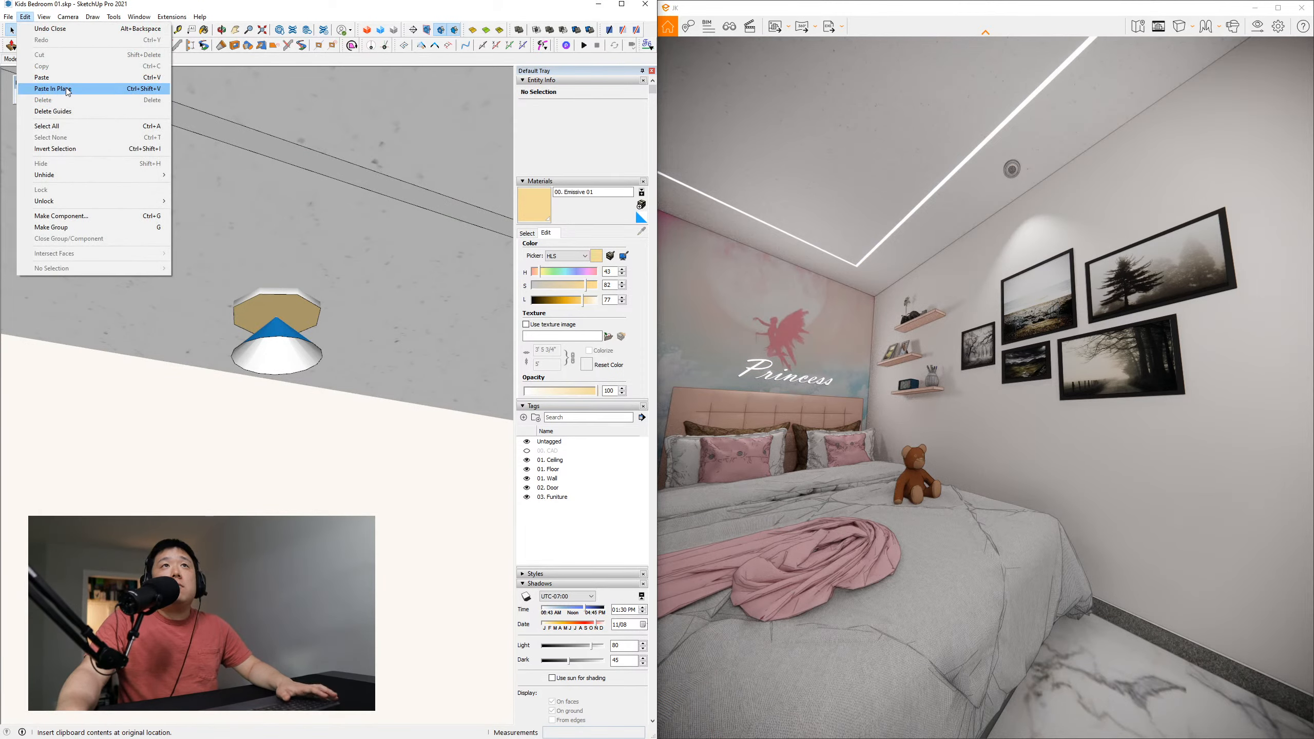
left_click(250, 252)
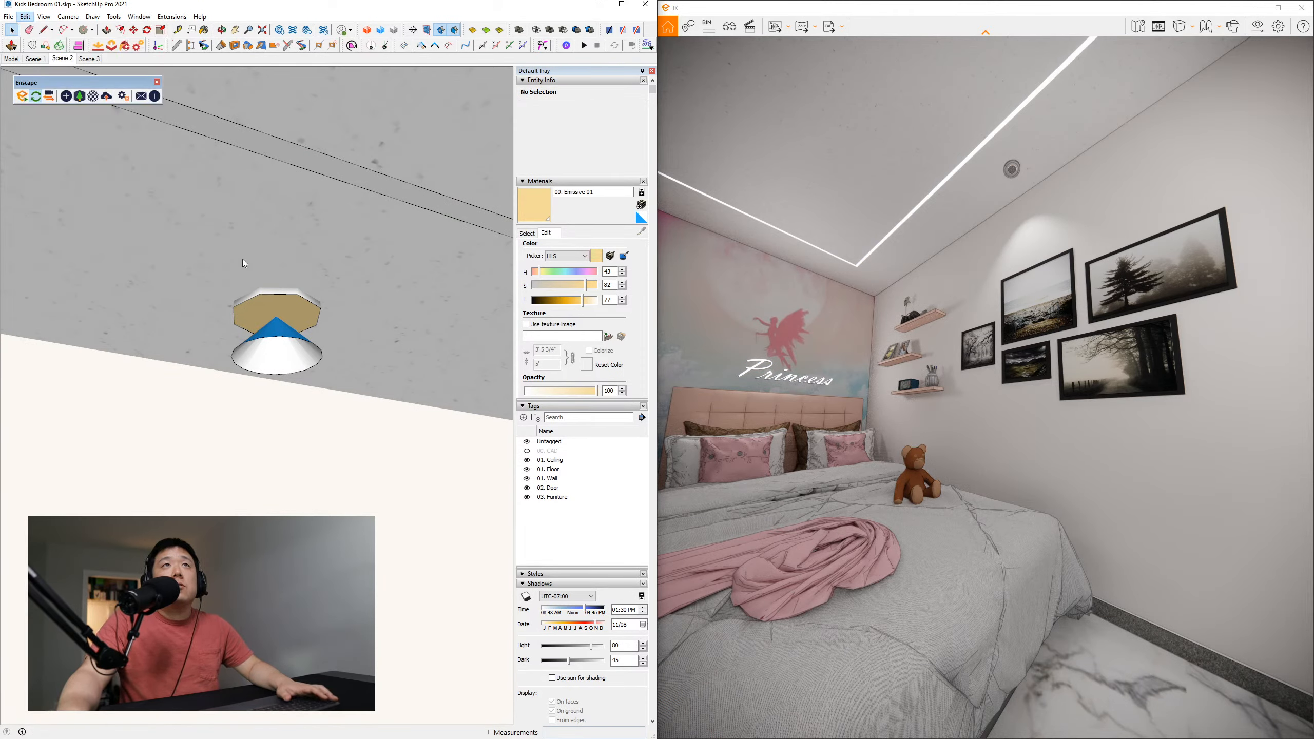
key("alt+v")
left_click(326, 7)
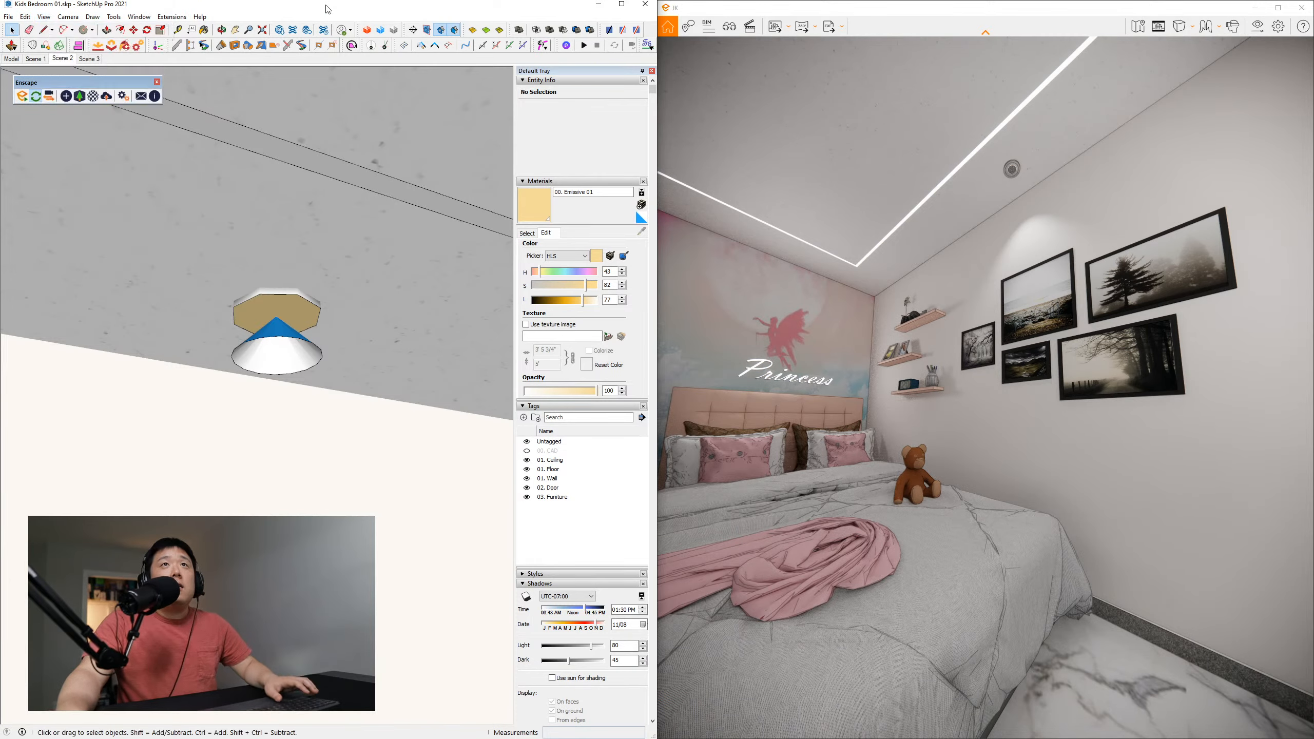
key("ctrl+shift+v")
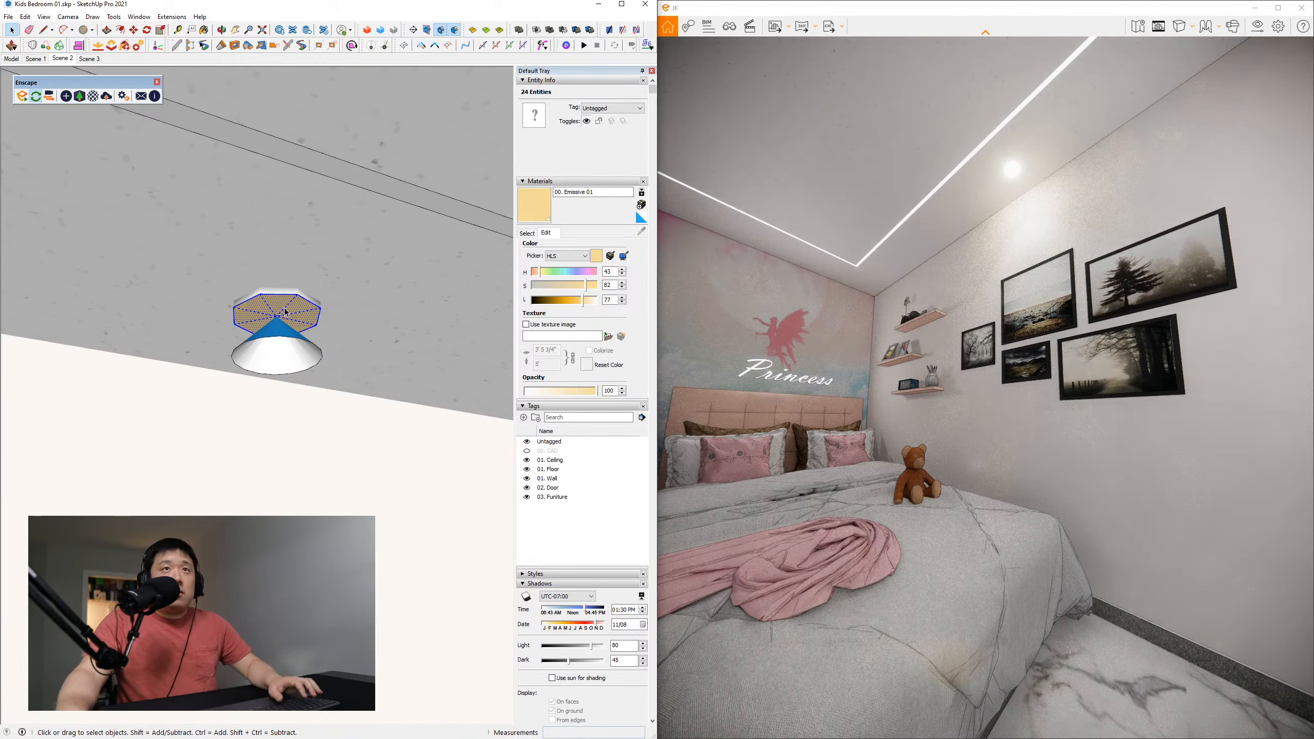
Scale the pasted surface evenly about its center by about 1.24
key("s")
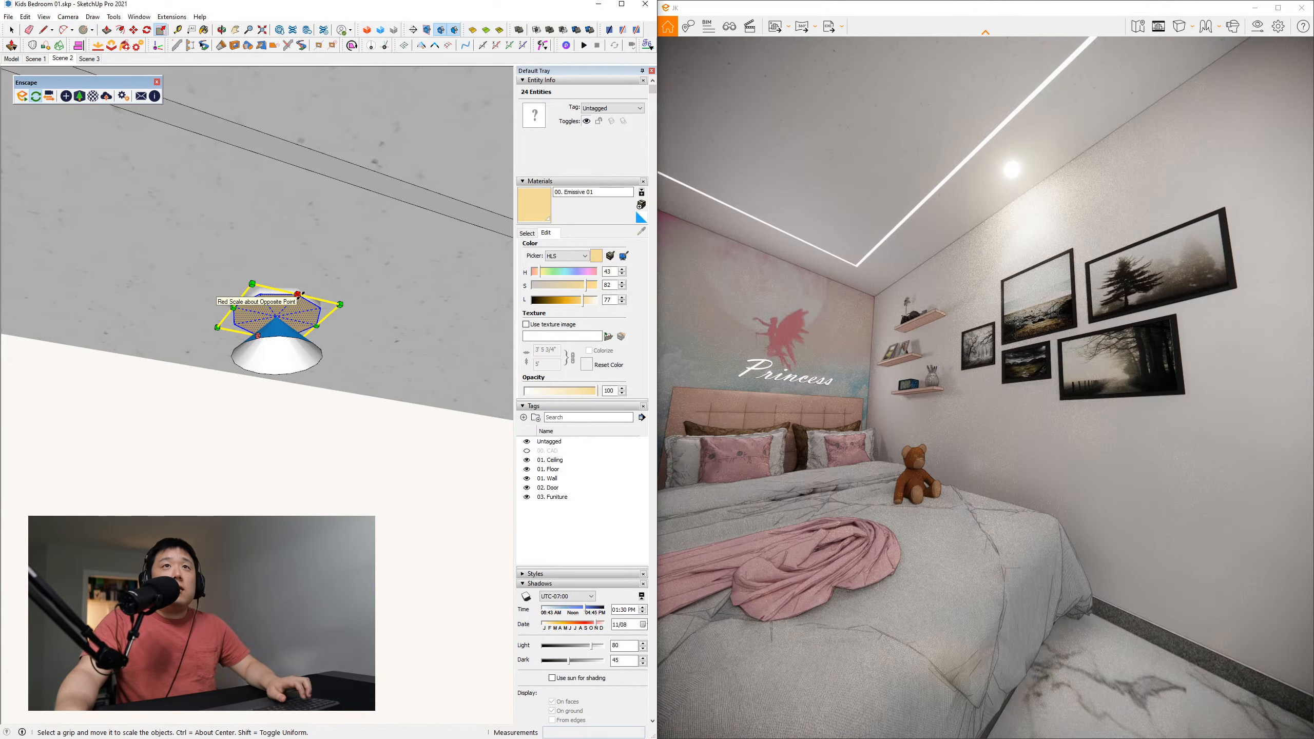
left_click_drag(343, 303, 356, 300, "ctrl")
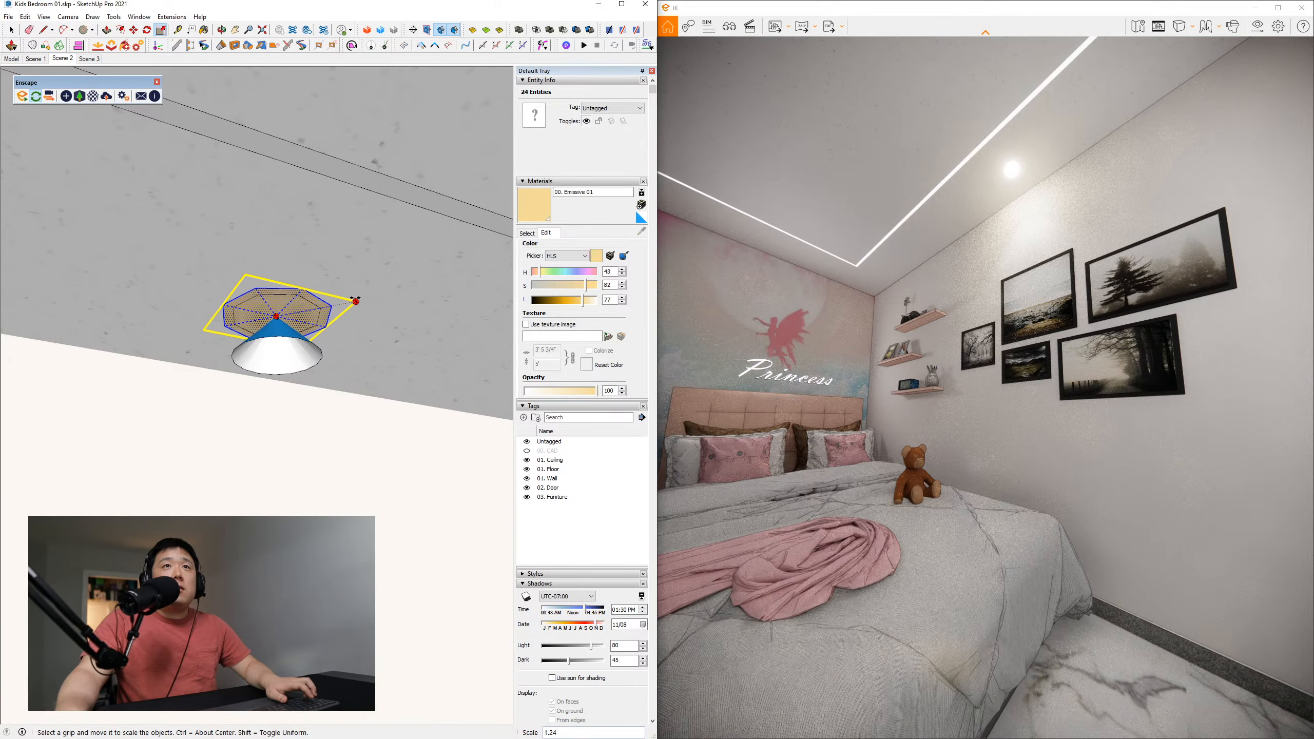
key("space")
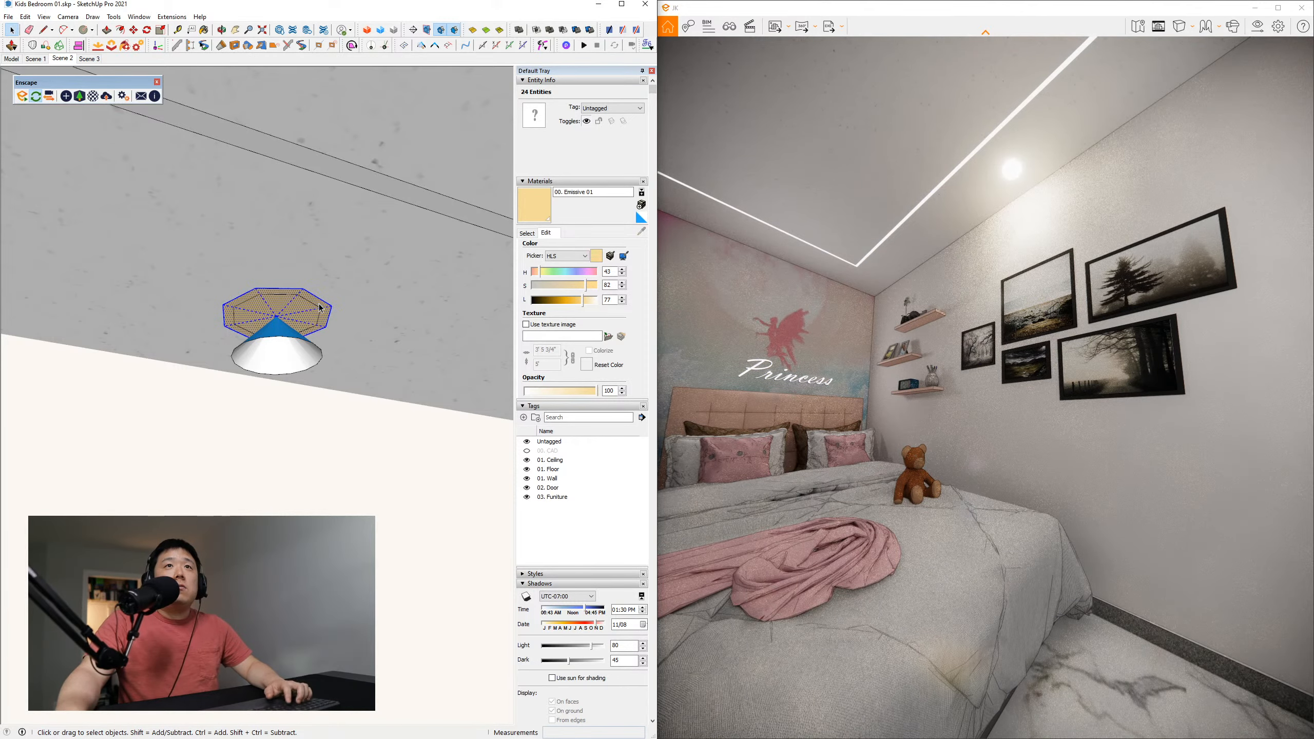
Group the enlarged surface, open the group and erase its radial inner edges at the center
double_click(321, 308)
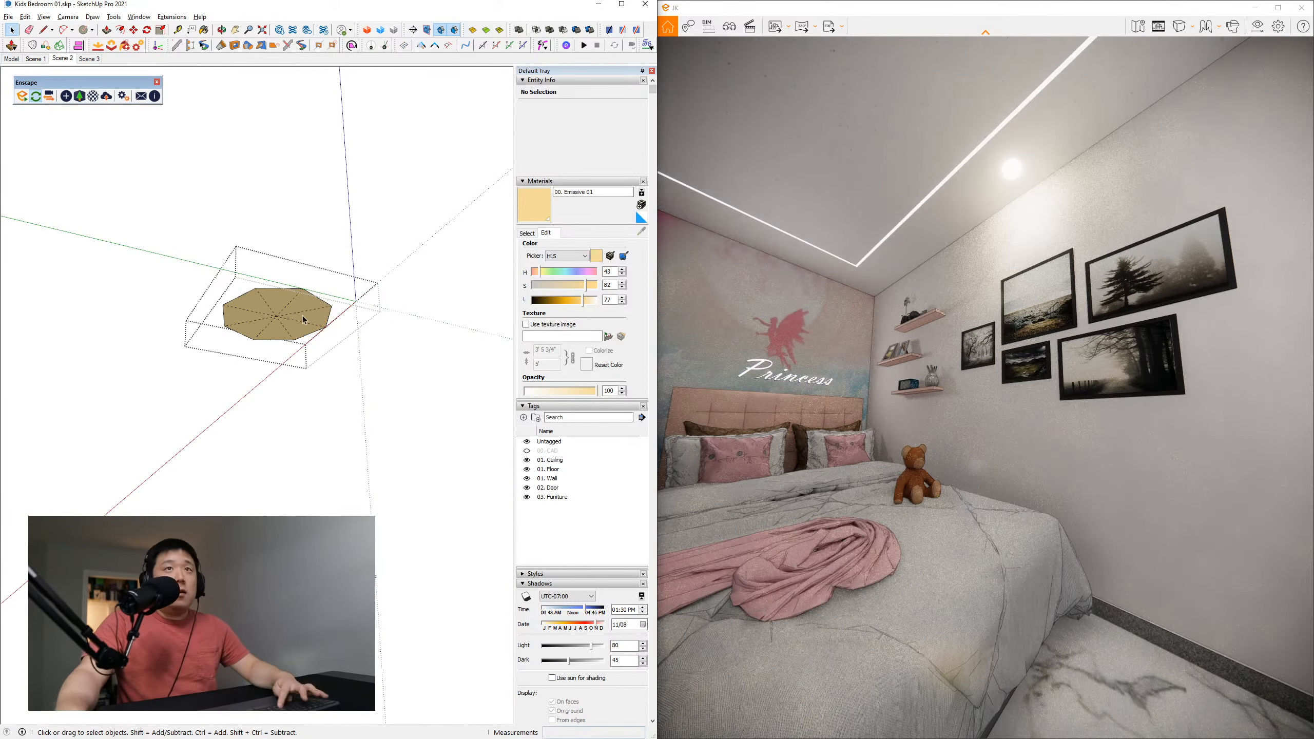
key("e")
left_click_drag(294, 317, 293, 313)
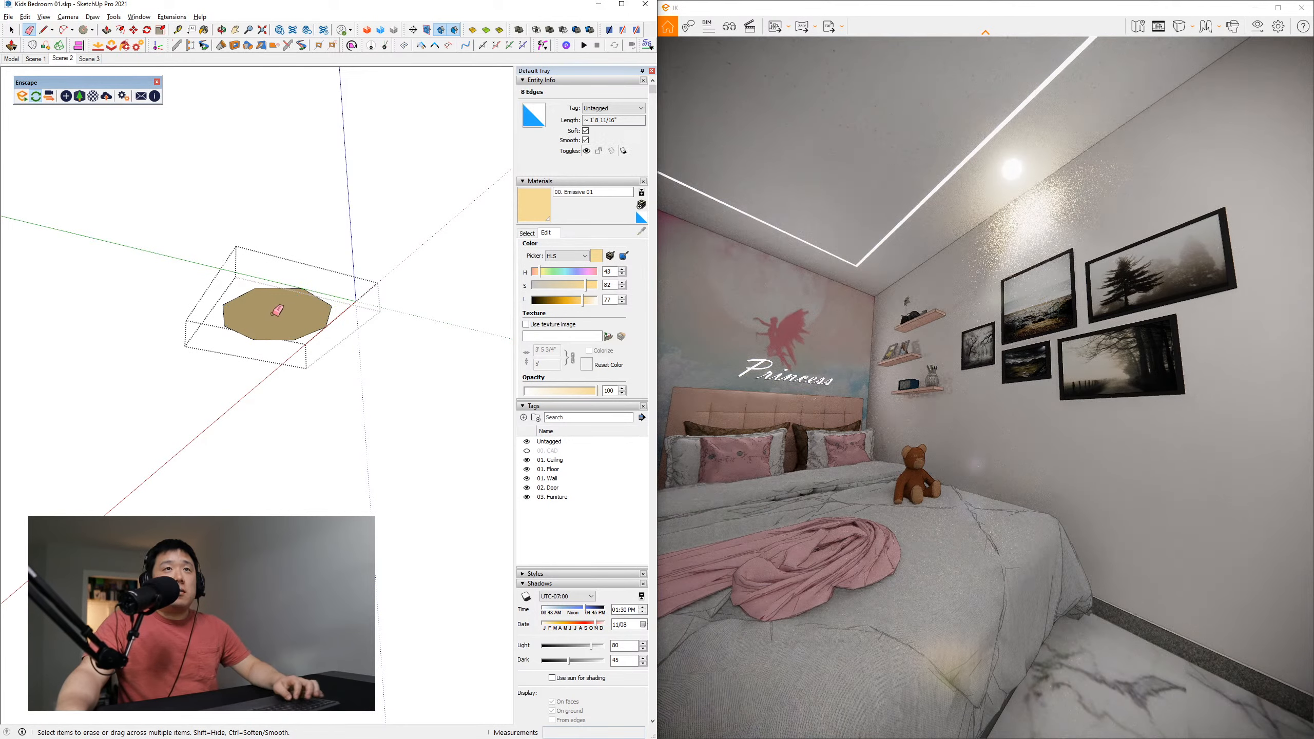
Try to Push/Pull the octagonal emissive face into a solid and undo the extrusion
left_click(43, 17)
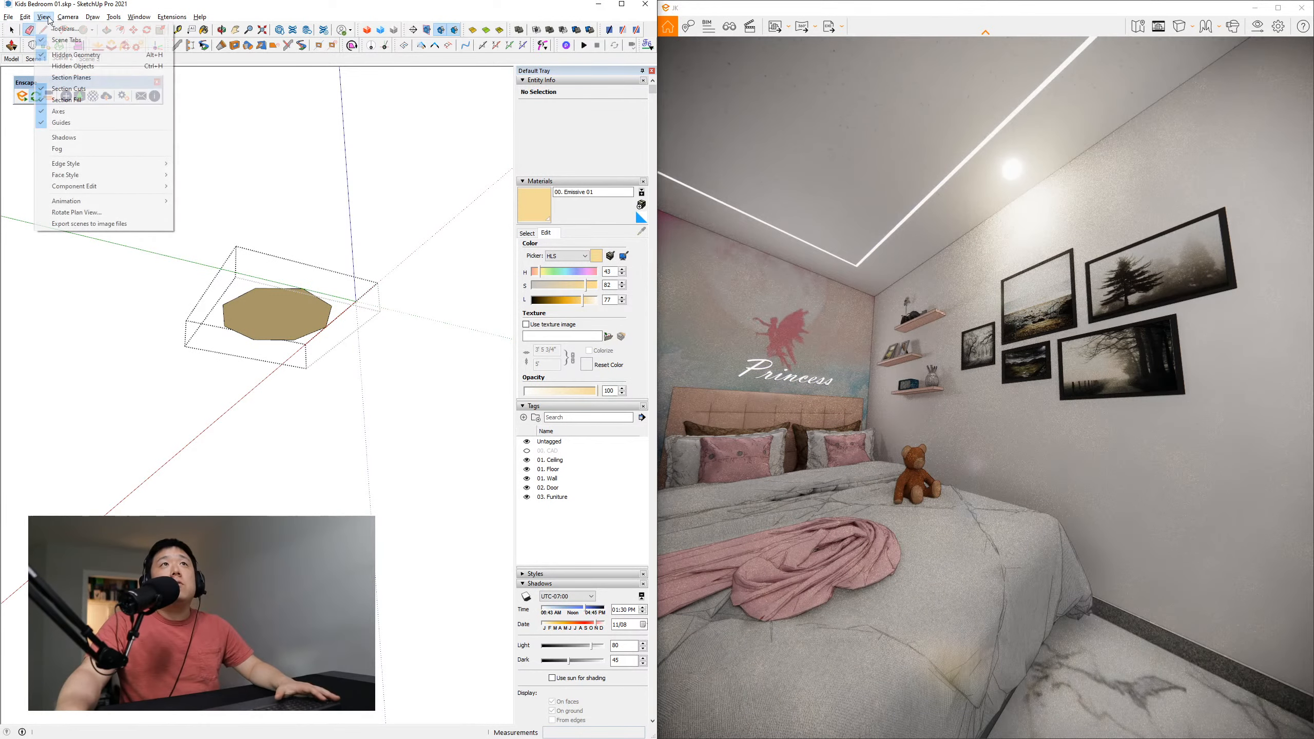
left_click(291, 327)
key("p")
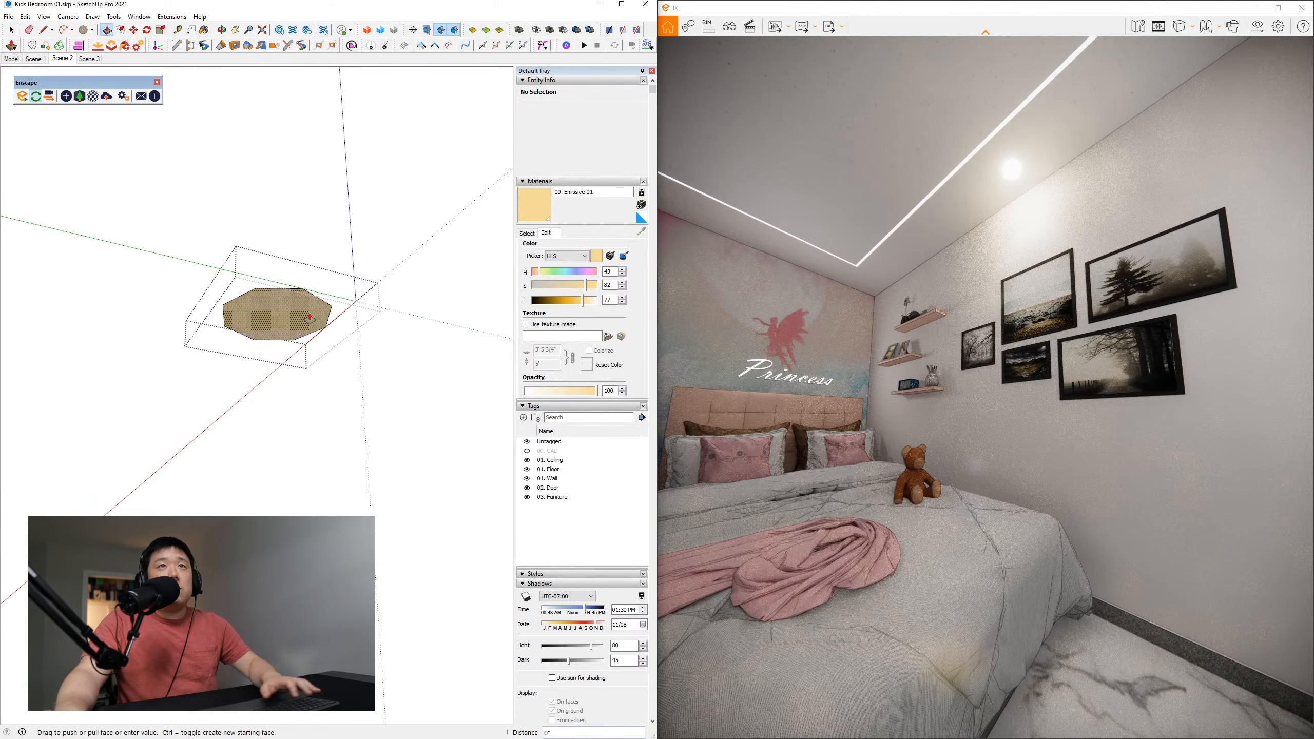
left_click_drag(310, 318, 378, 267)
key("space")
key("ctrl+z")
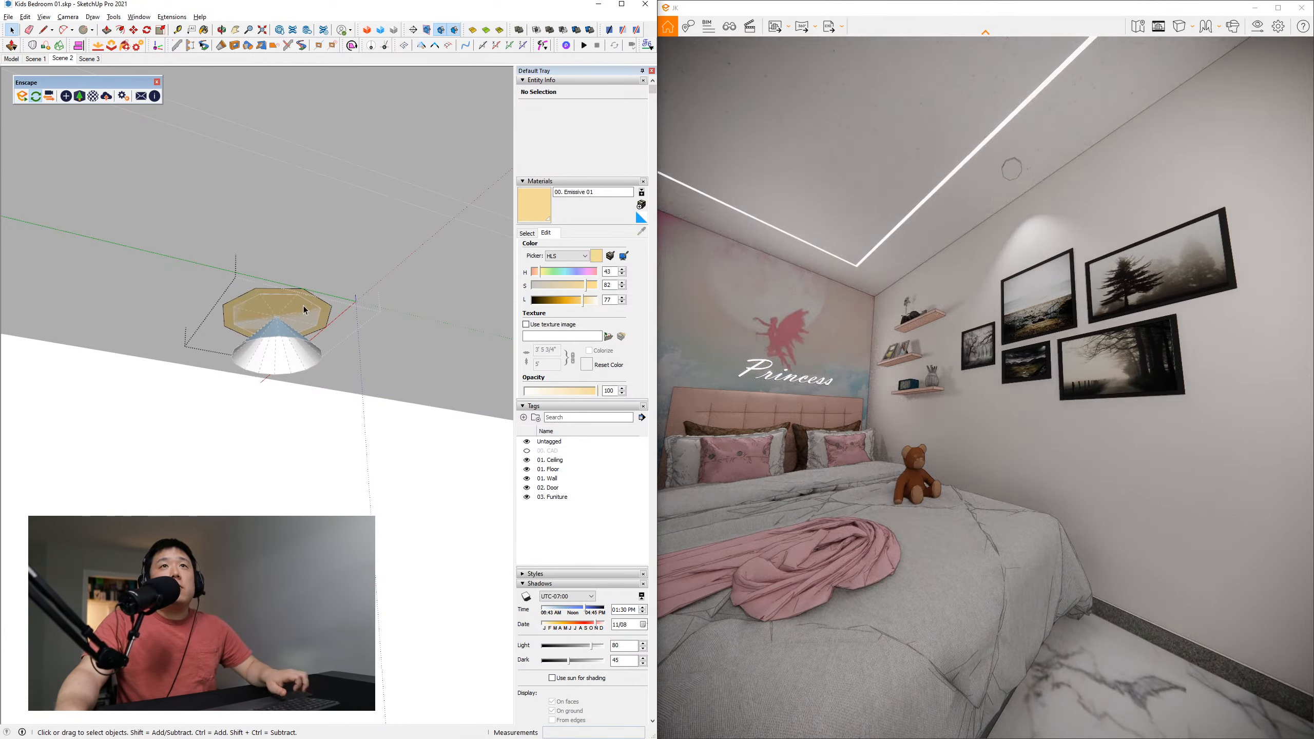
Paint the octagonal face with the Default material
key("b")
left_click(641, 218)
left_click(272, 299)
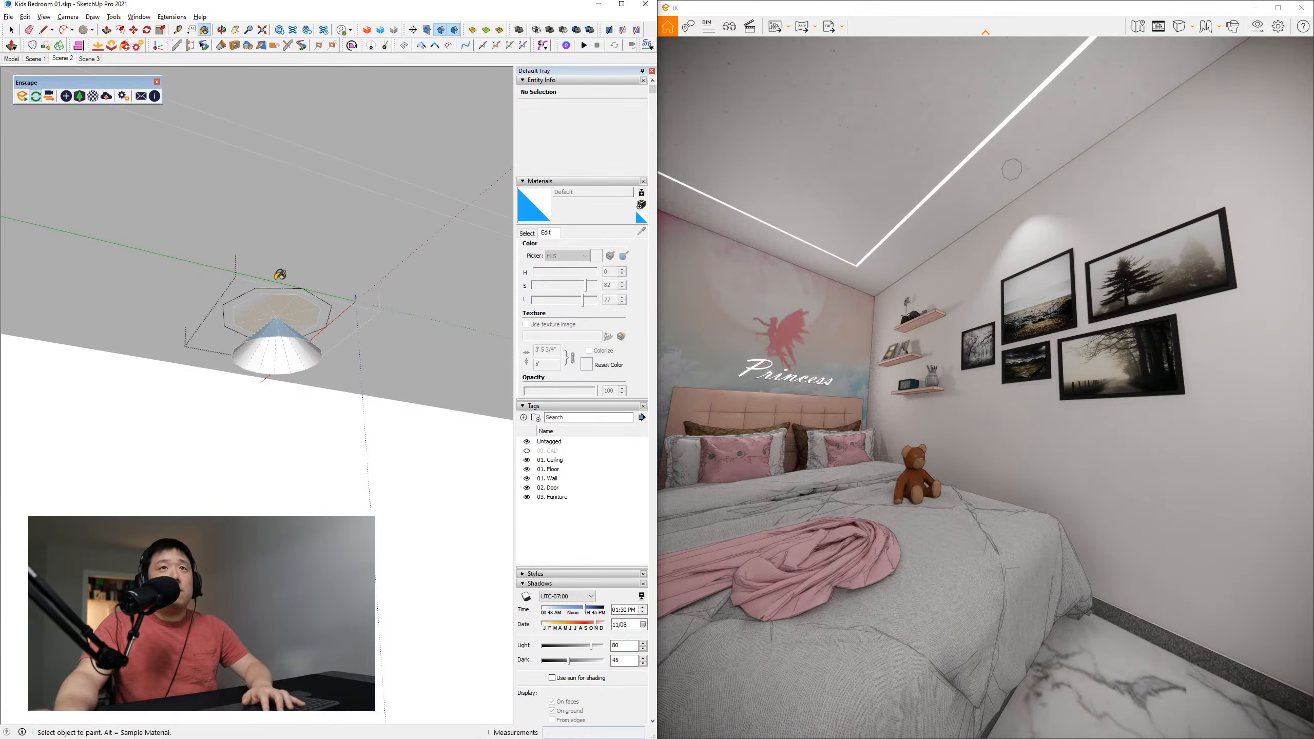
Thicken the octagon into a solid with two Push/Pull extrusions, about 5/16" and about 9/16"
key("p")
left_click(310, 318)
left_click(384, 294)
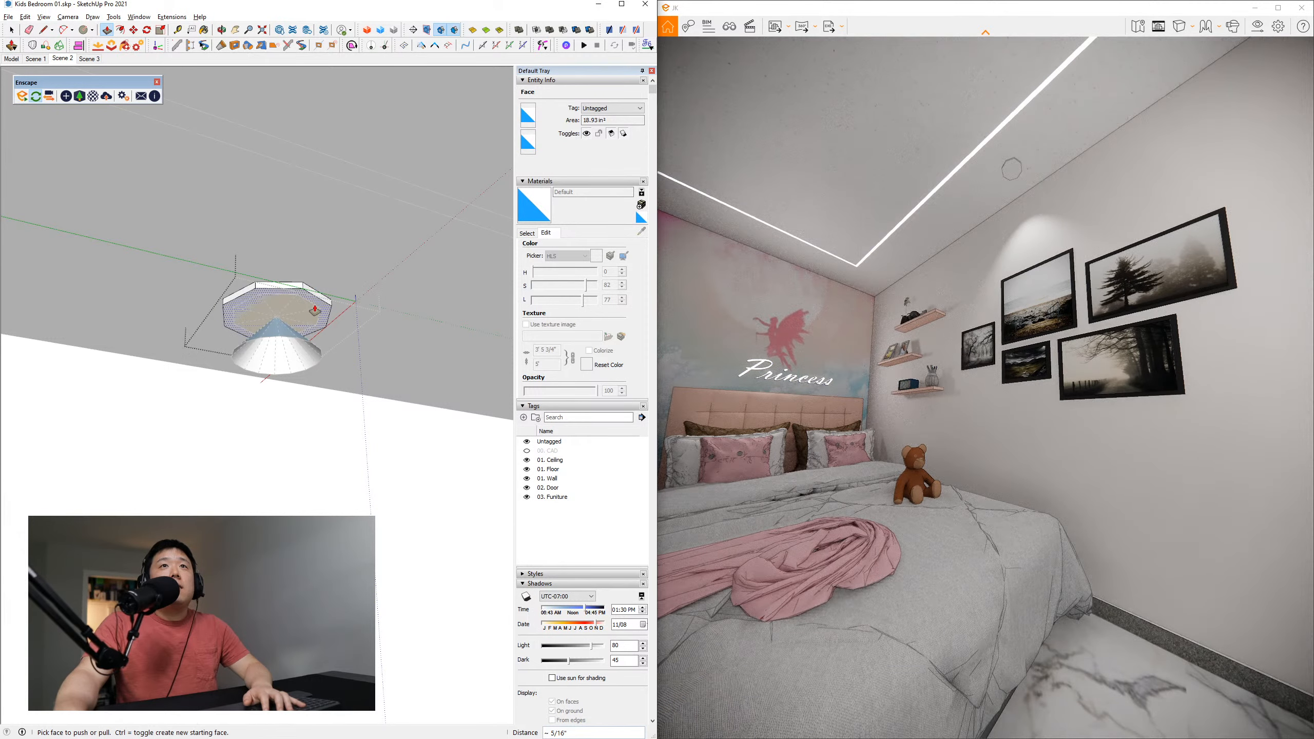
left_click(315, 311)
left_click(308, 319)
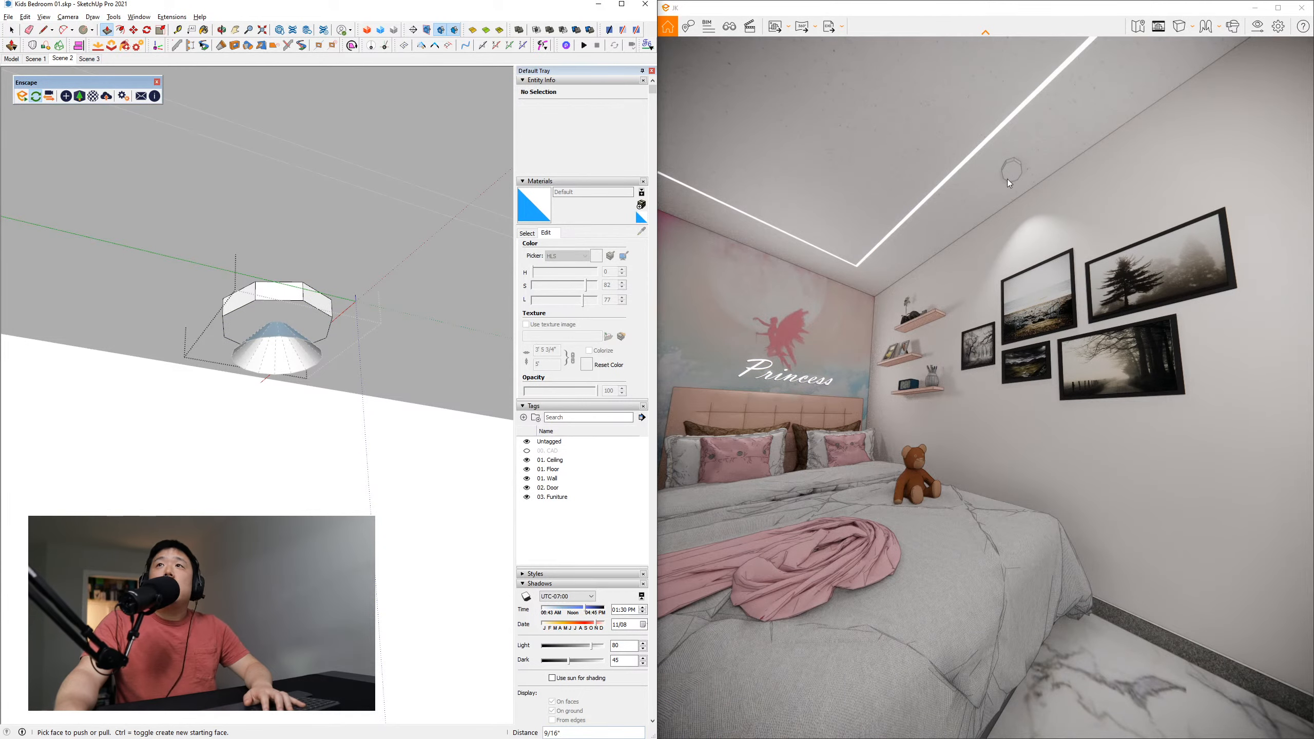
Draw a circle of about 2" radius centered on the octagon's underside, using a diagonal helper line, and erase that line
middle_click_drag(344, 310, 273, 328)
key("c")
scroll(273, 328, "up", 2)
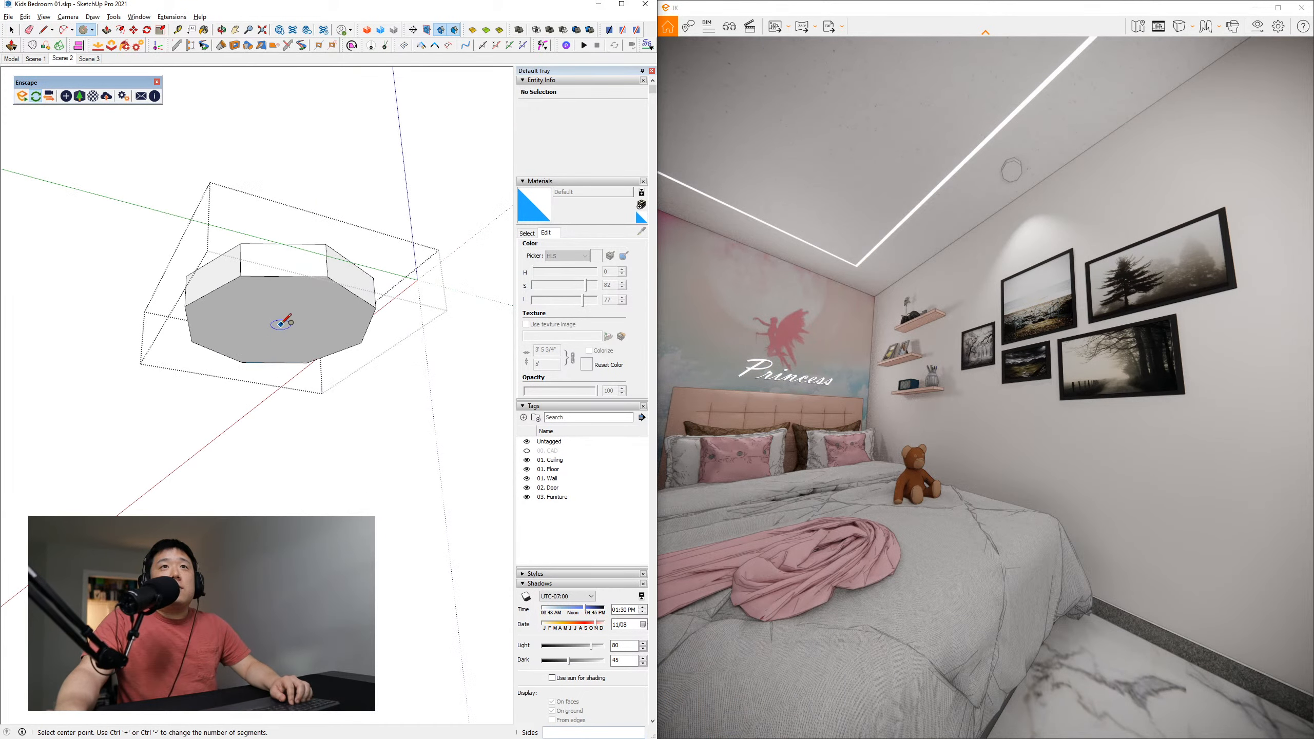
key("l")
left_click(242, 362)
left_click(326, 277)
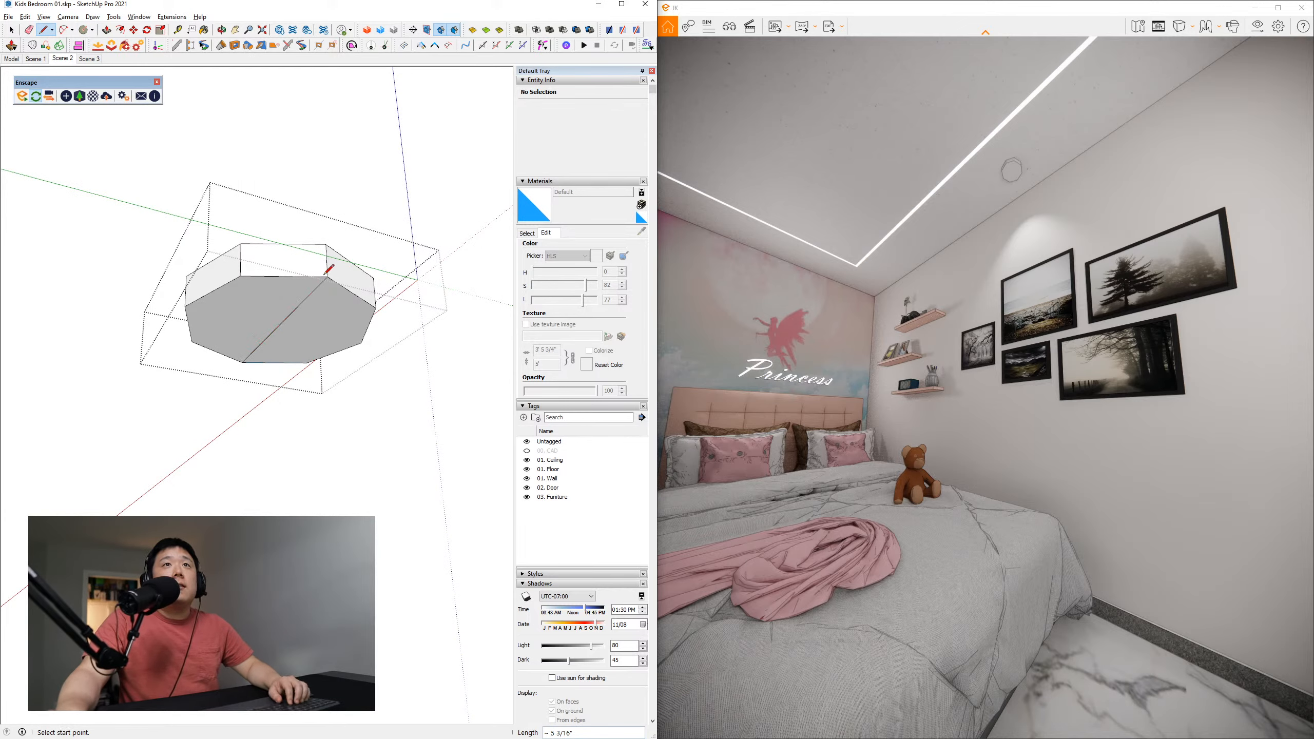
key("c")
left_click(278, 326)
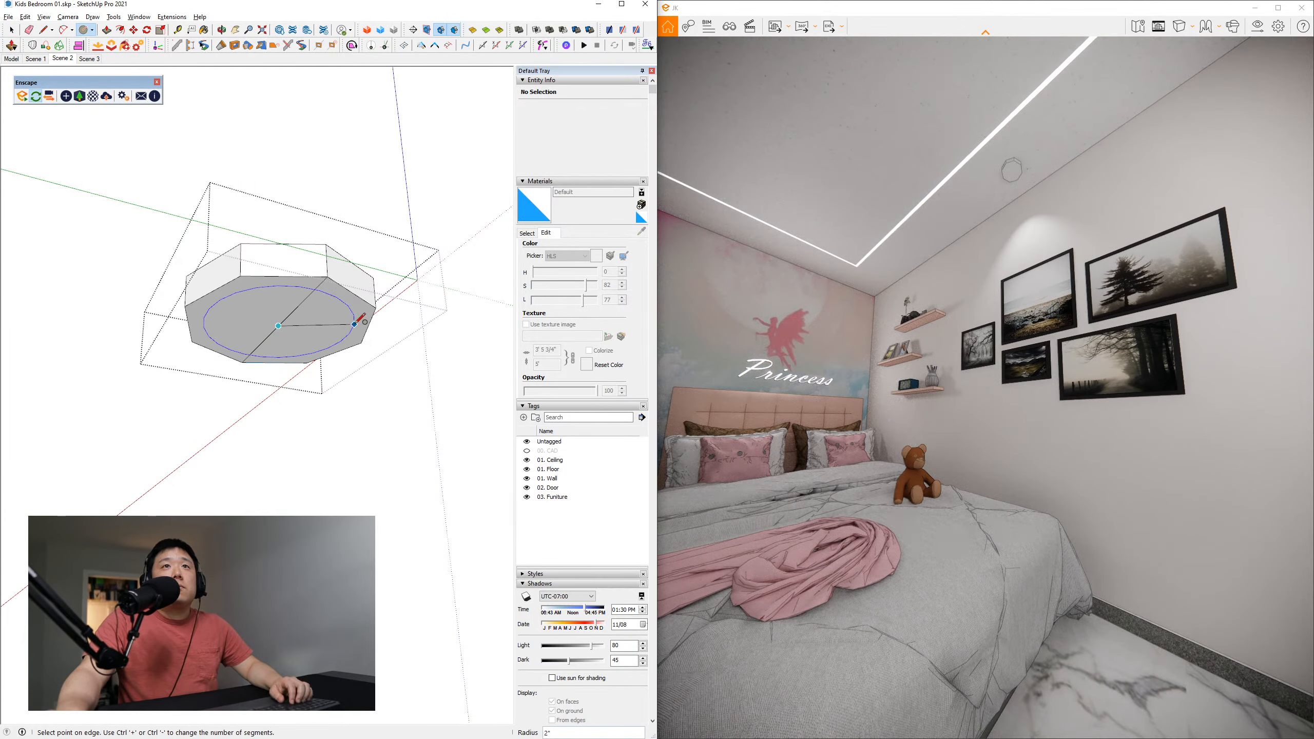
left_click(348, 336)
key("e")
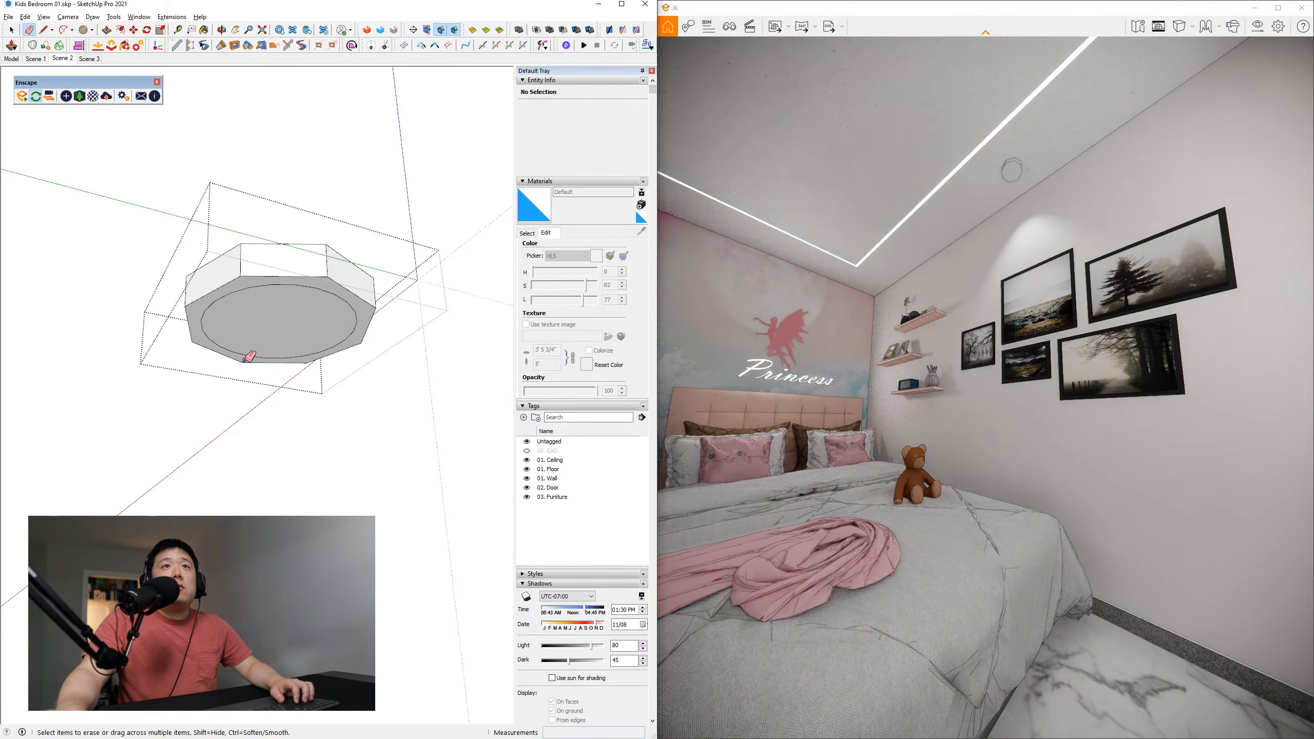
Push the outer ring around the circle through the solid's full thickness, leaving only a round disc
key("p")
left_click(326, 284)
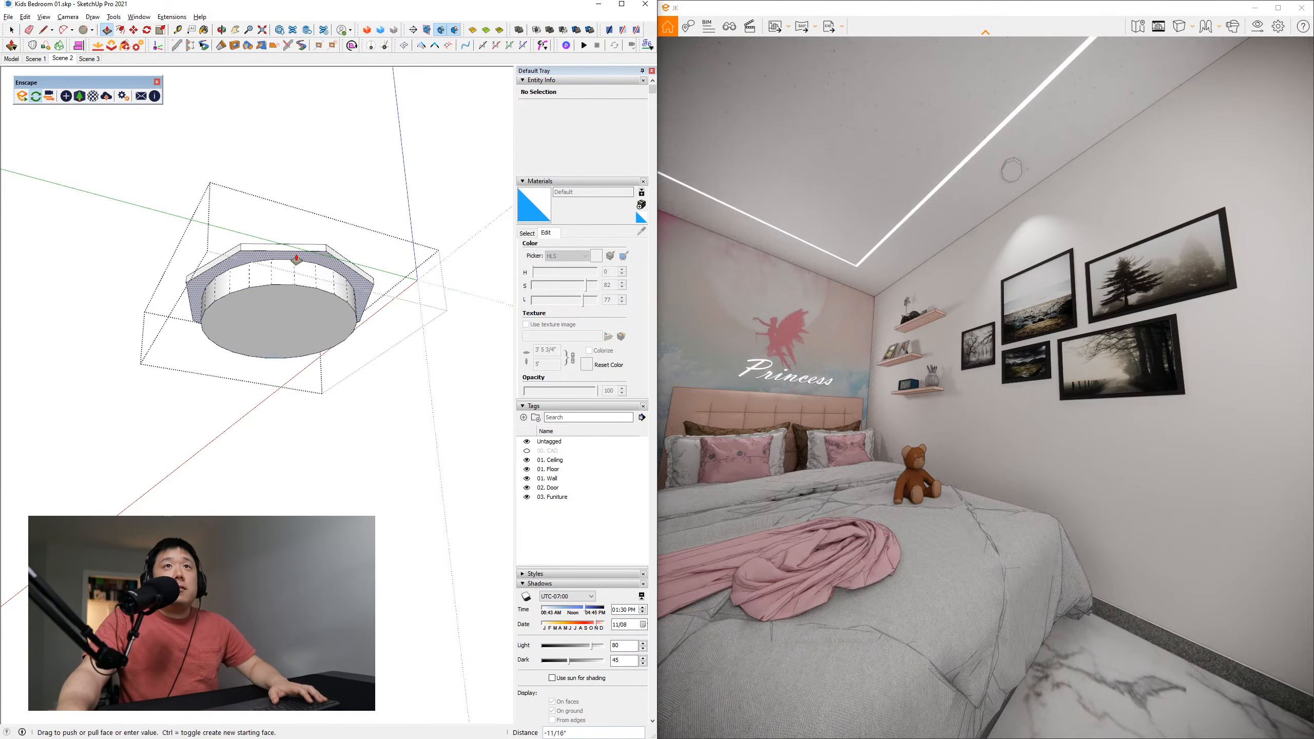
left_click(286, 252)
key("space")
Make the round disc thinner by pushing its underside face slightly upward
middle_click_drag(310, 315, 320, 304)
key("p")
left_click(305, 310)
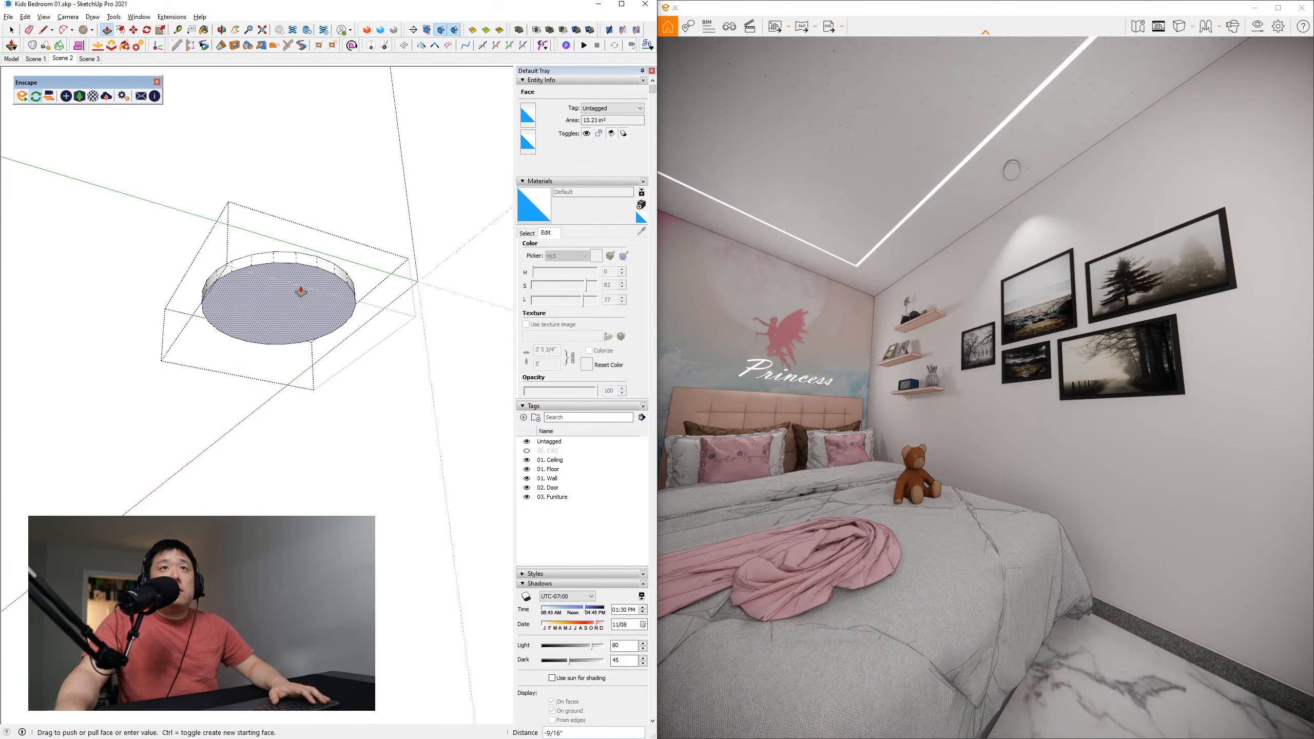
left_click(302, 289)
key("space")
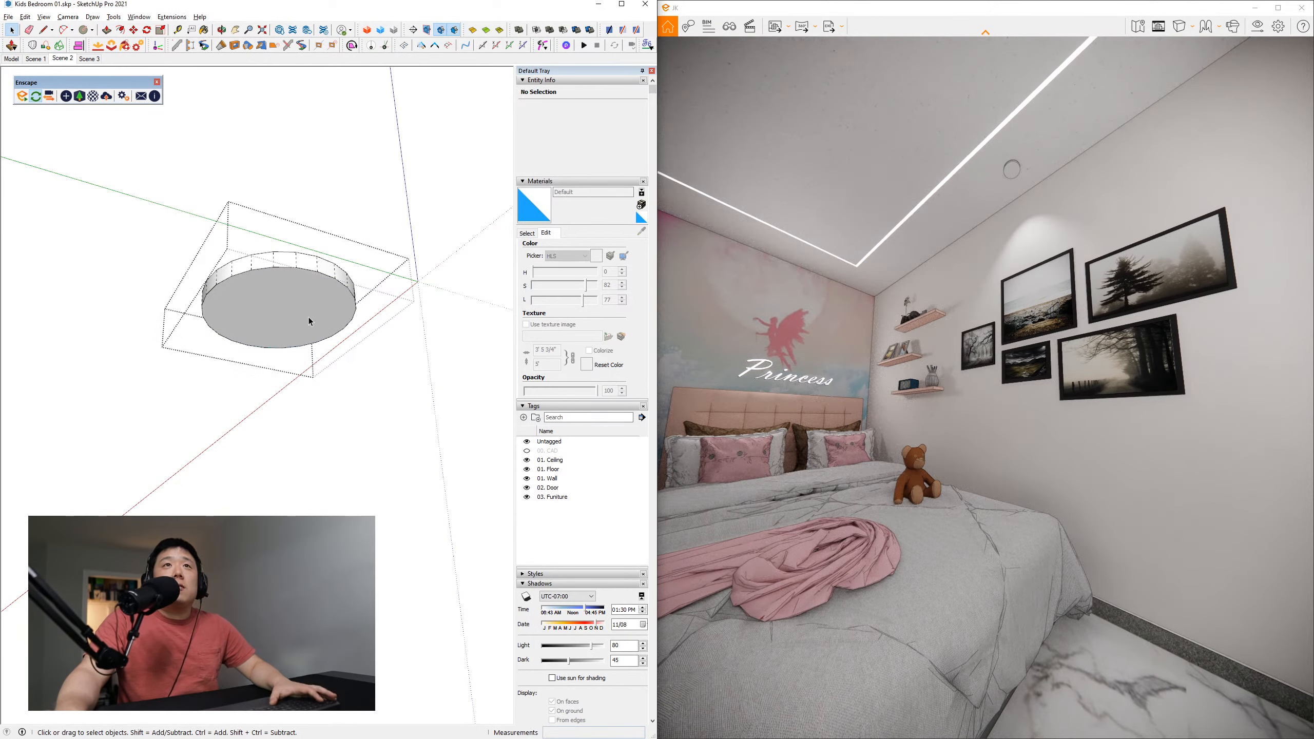
Paint the disc's round underside face with the 00. Emissive 01 material
left_click(293, 315)
left_click(527, 234)
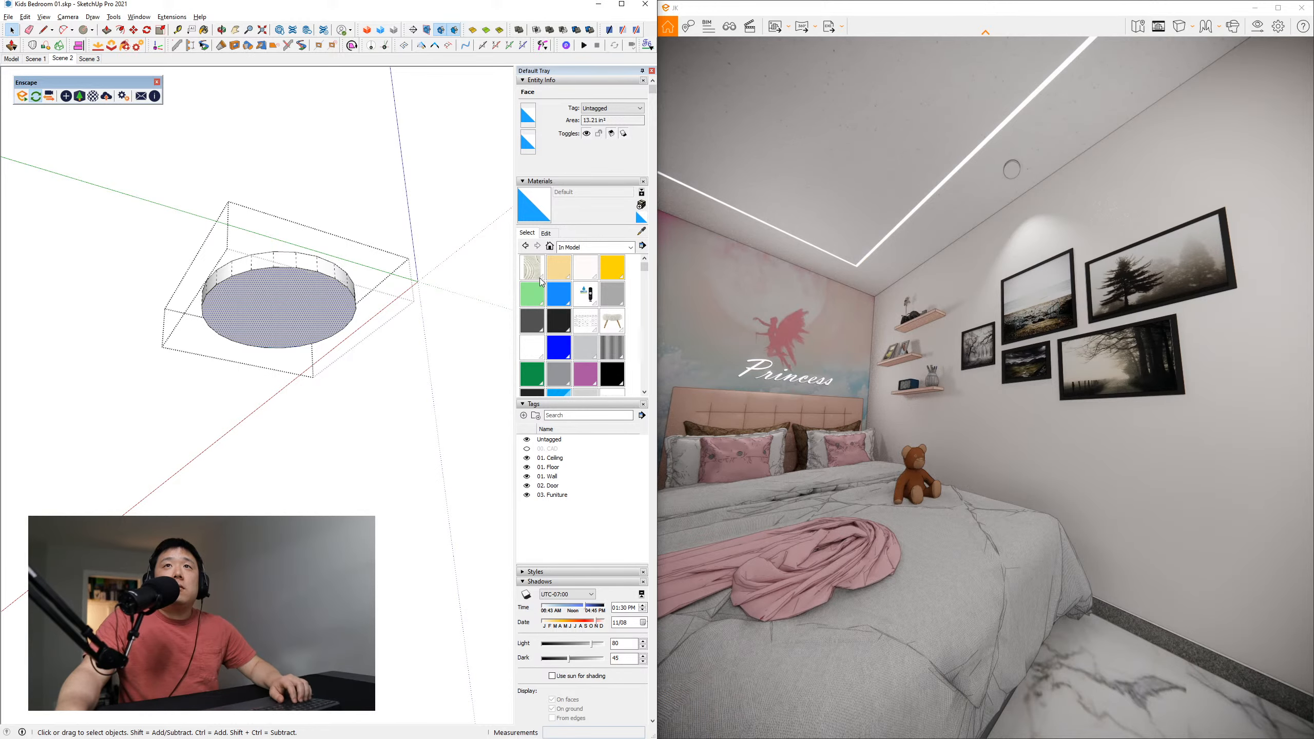
left_click(561, 268)
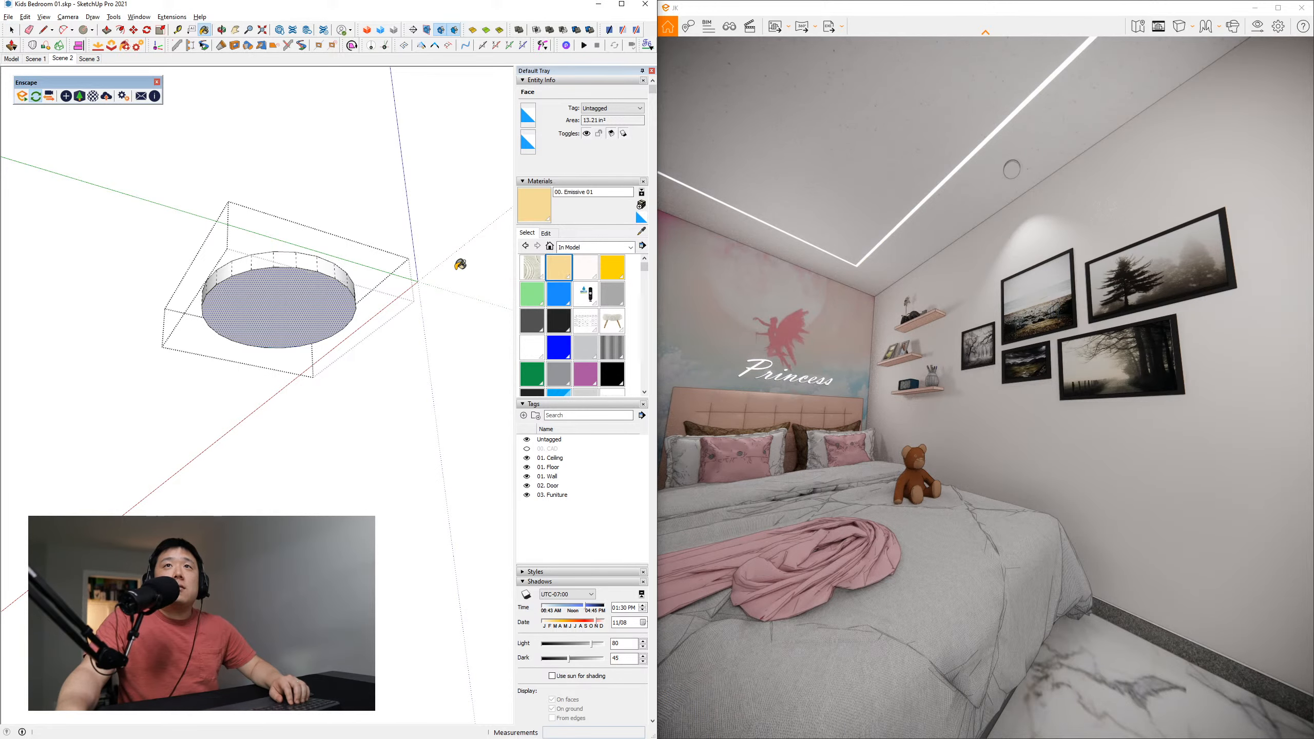
left_click(283, 278)
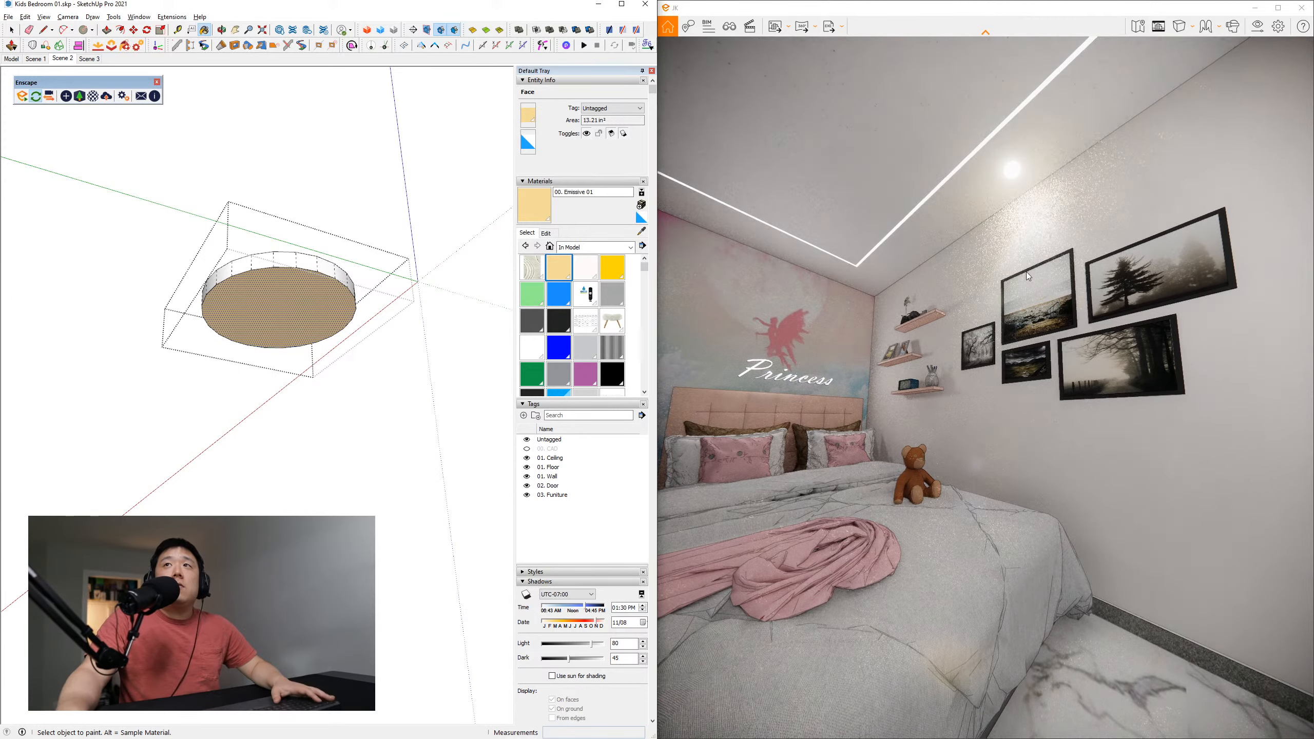
key("space")
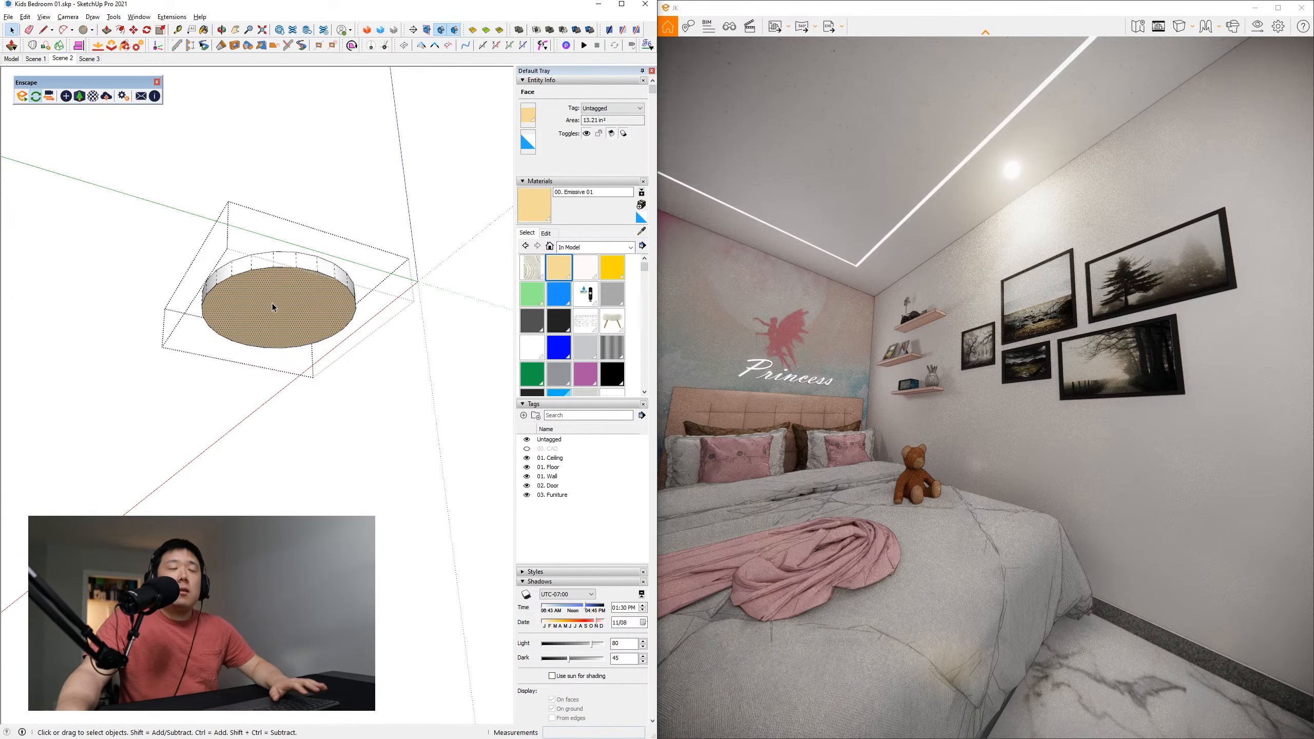
Offset the disc's round underside edge inward by about 3/8" to separate a narrow outer ring from the center
key("f")
left_click(304, 294)
left_click(306, 280)
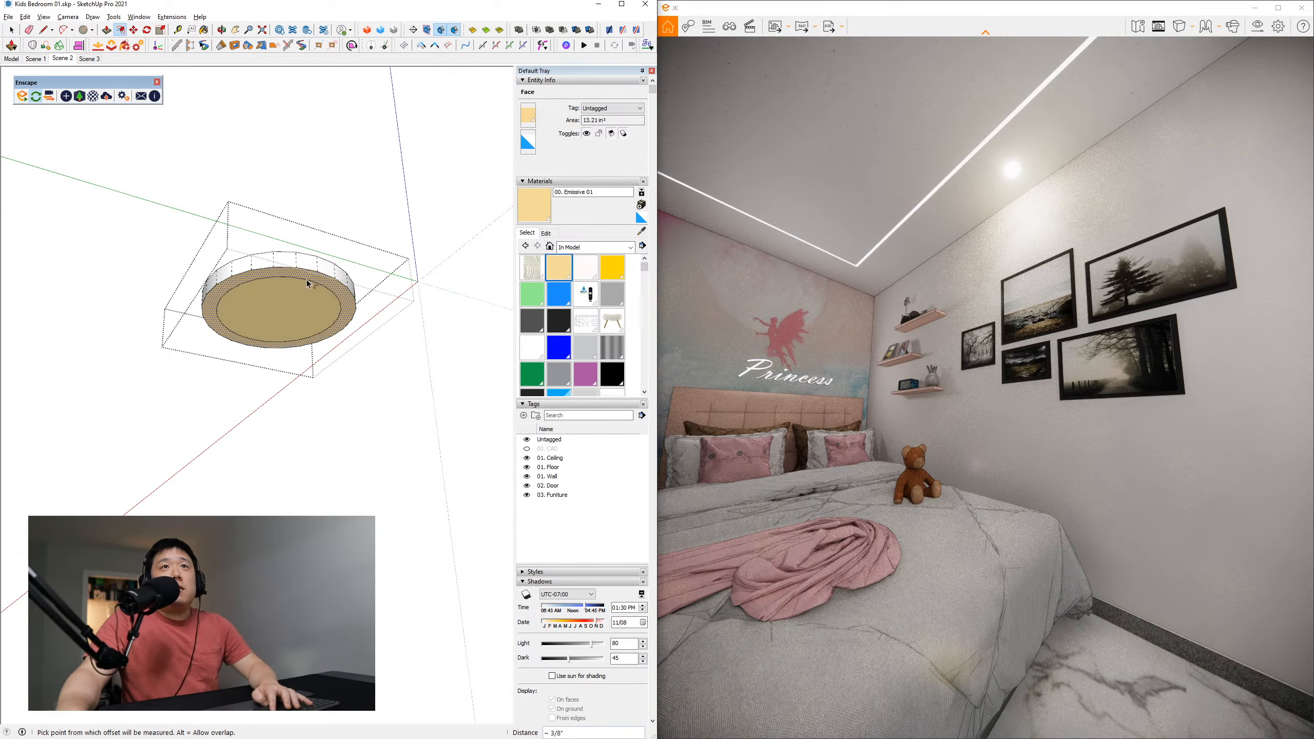
key("space")
Paint the disc's narrow outer ring with the Default material and exit group editing
left_click(641, 217)
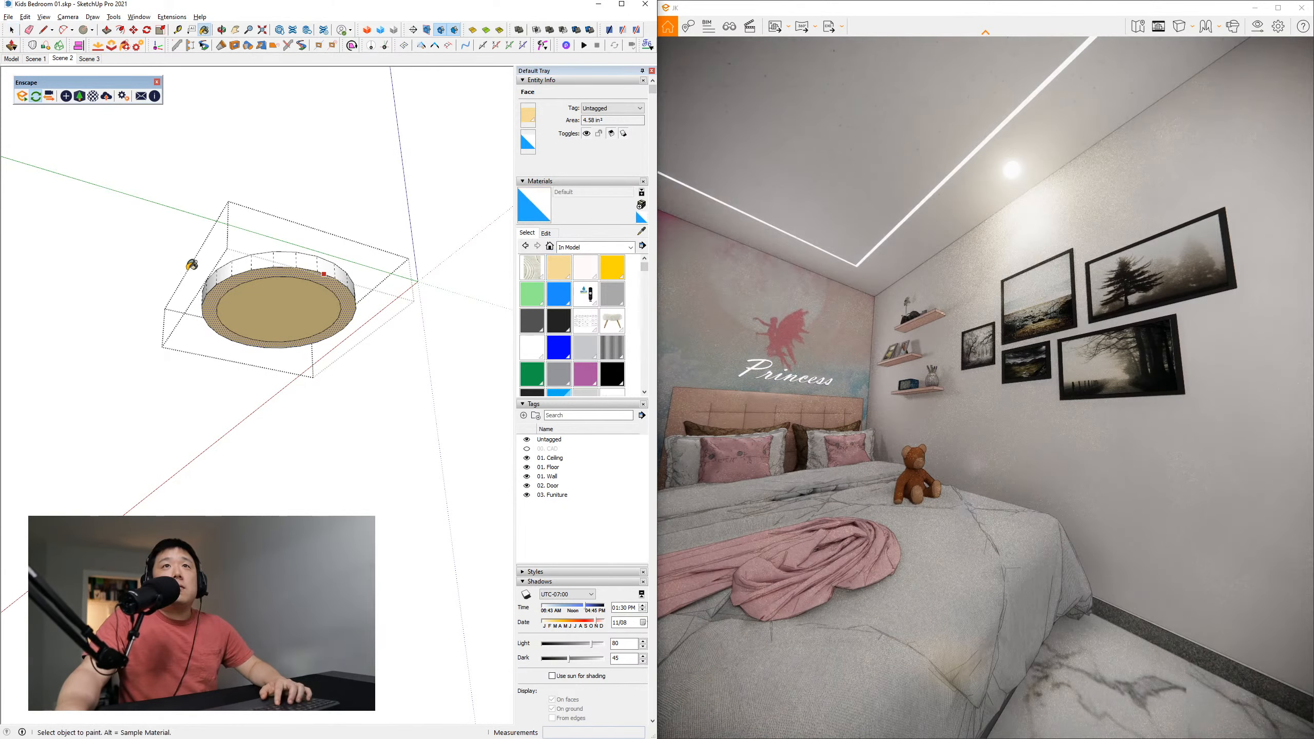
left_click(278, 270)
key("space")
middle_click_drag(323, 344, 264, 327)
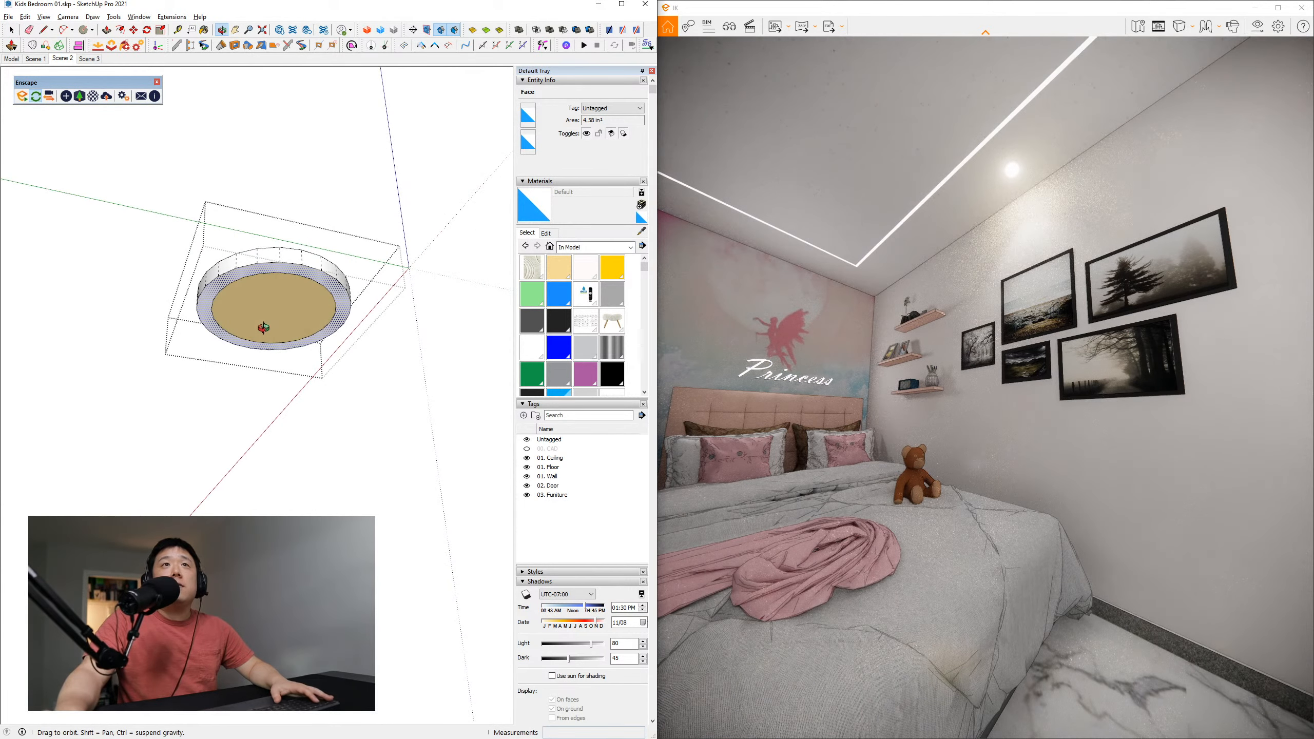
left_click(240, 109)
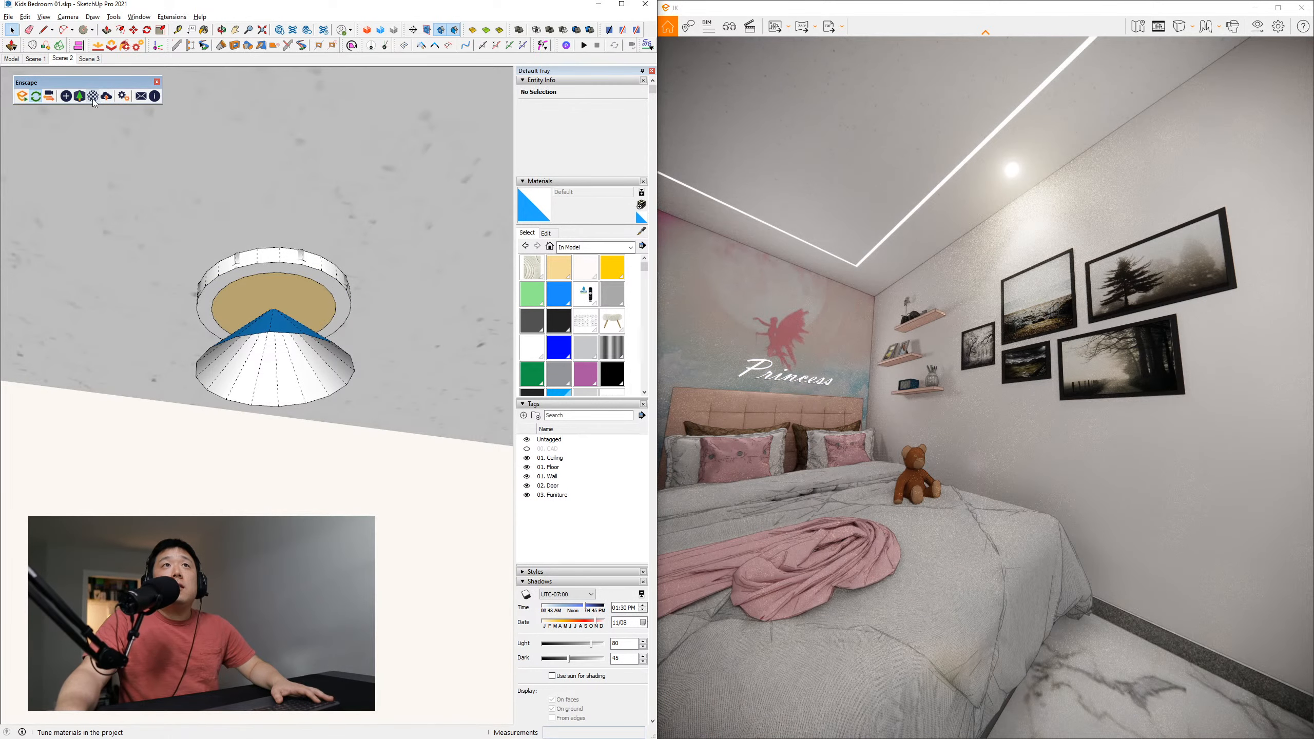
Sample the disc's center material, 00. Emissive 01, for editing in Enscape Materials and lower its luminance to 164 cd/m²
left_click(93, 100)
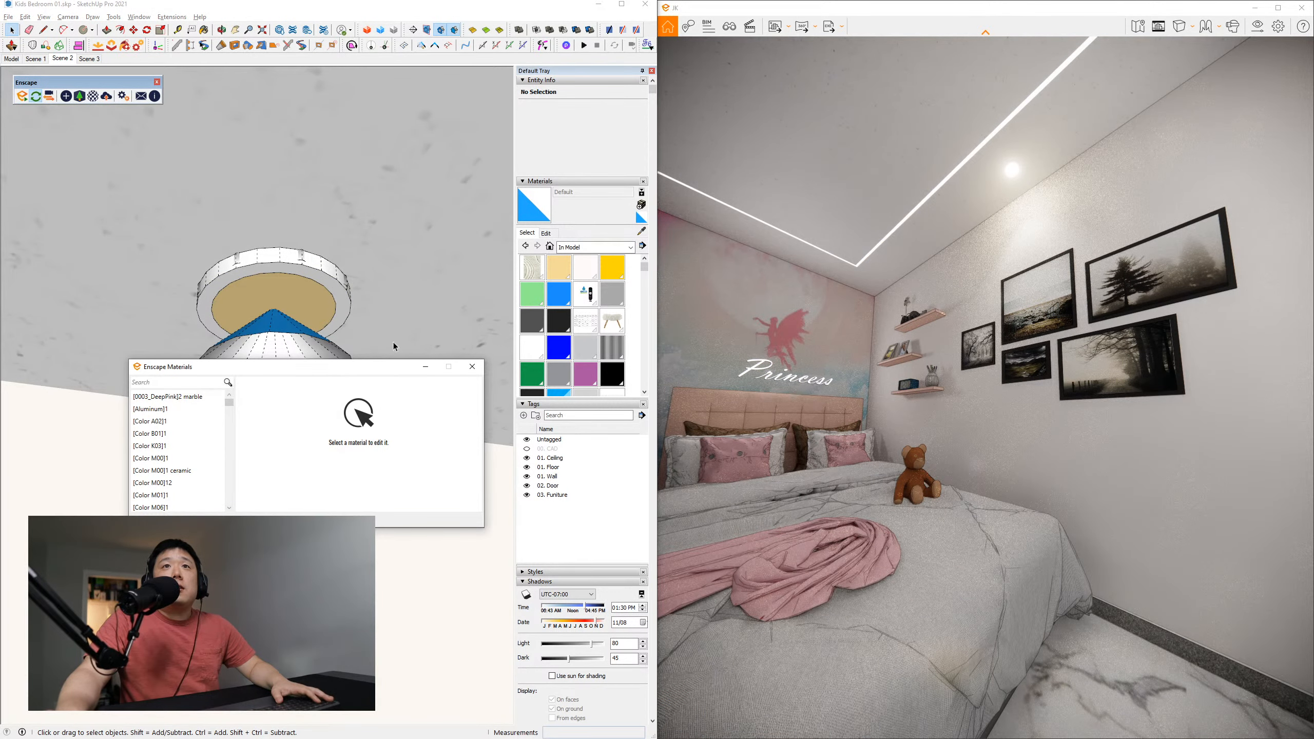
left_click(472, 367)
left_click(93, 97)
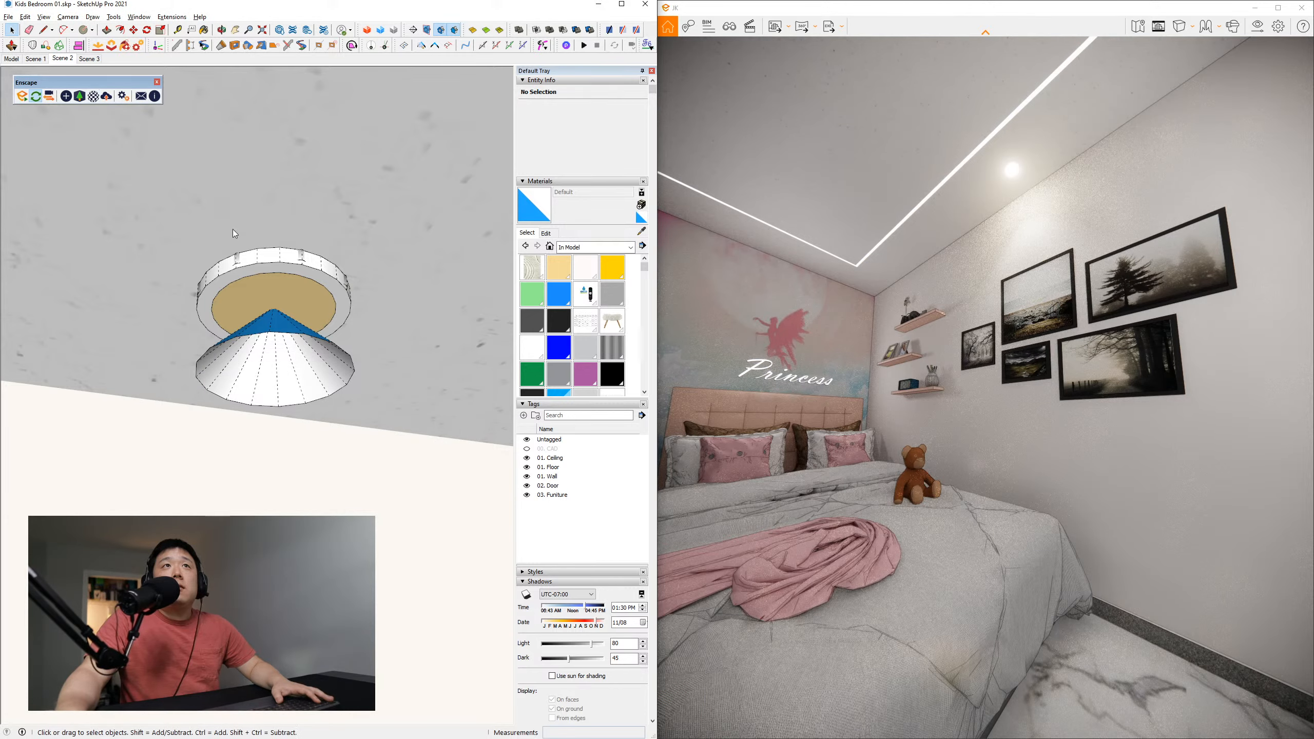
key("b")
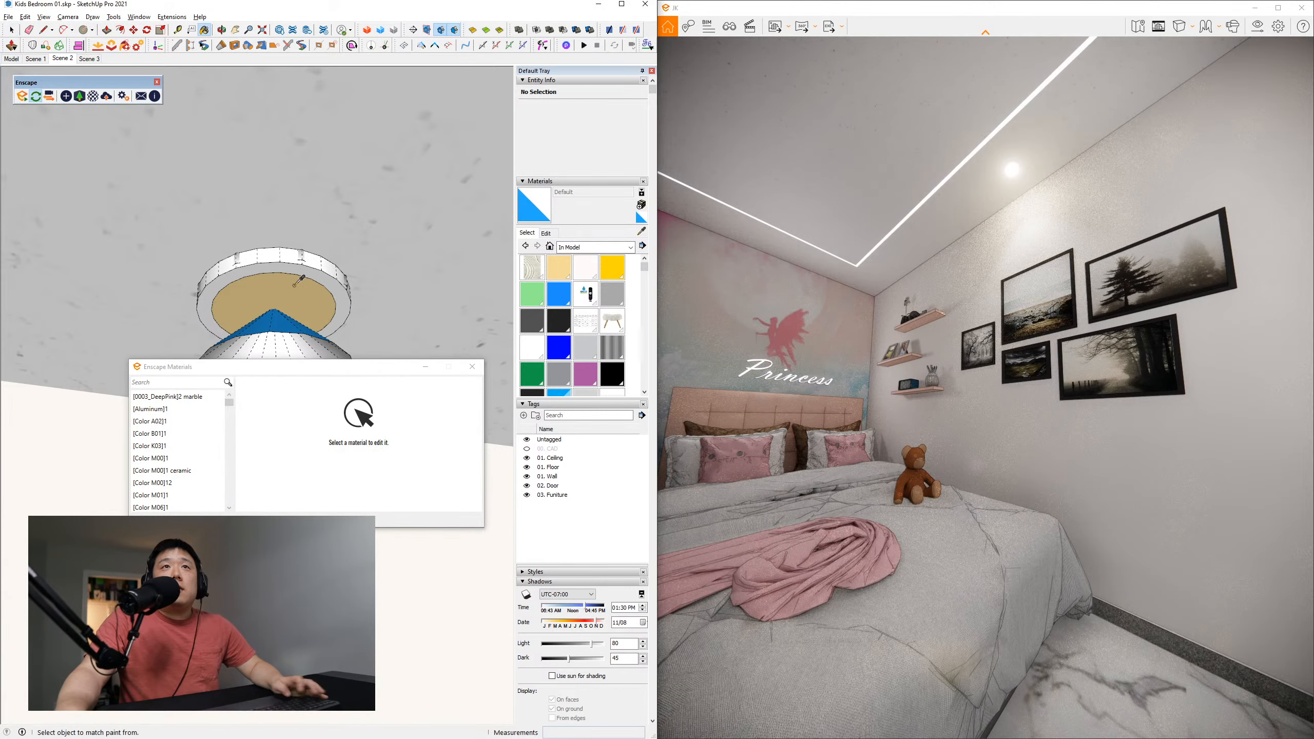
left_click(257, 313, "alt")
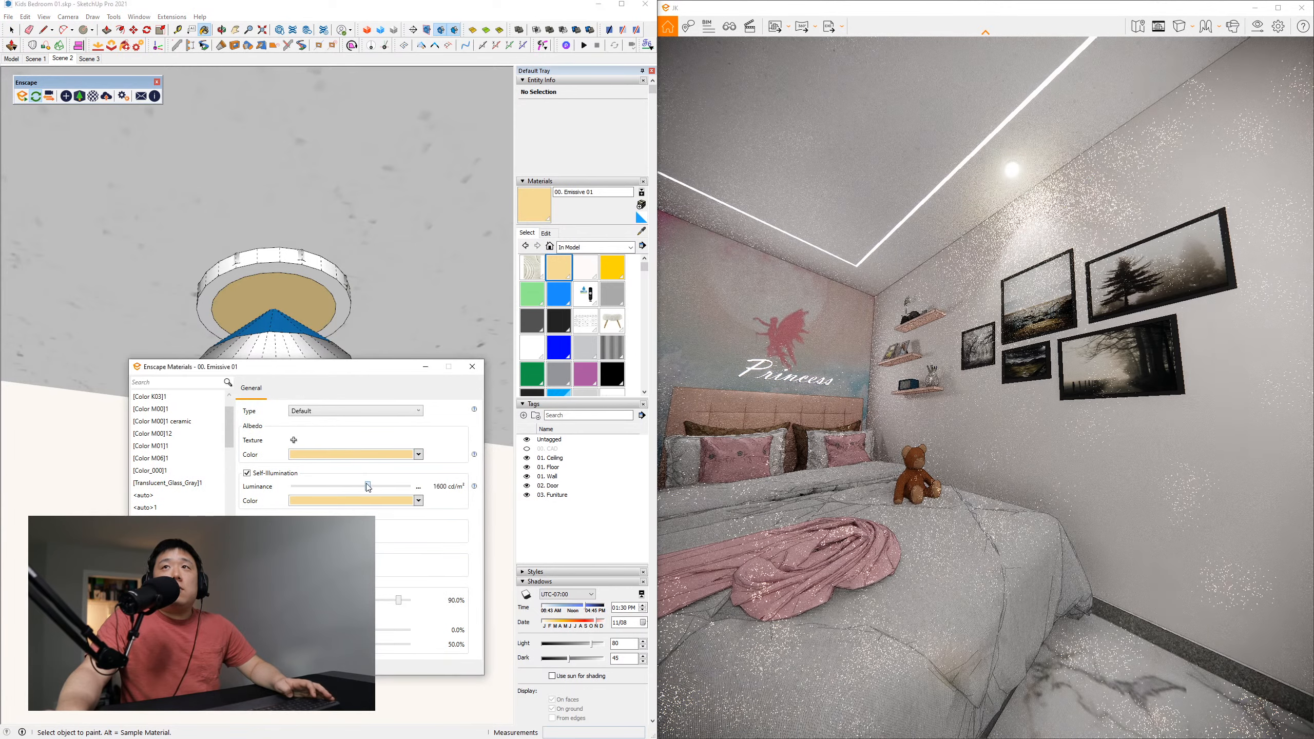
left_click_drag(379, 486, 345, 494)
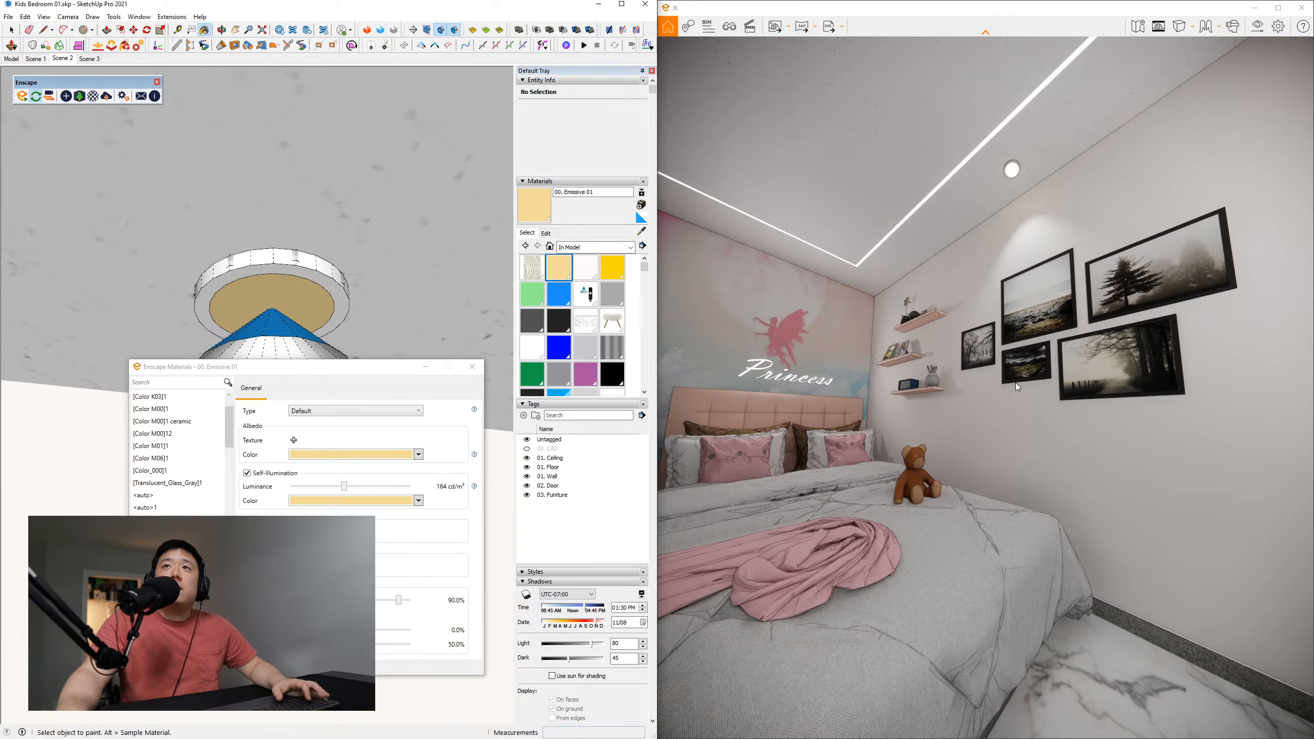
Export an Enscape image framed on the round ceiling light, the picture wall and the teddy bear on the bed
left_click_drag(986, 388, 851, 388)
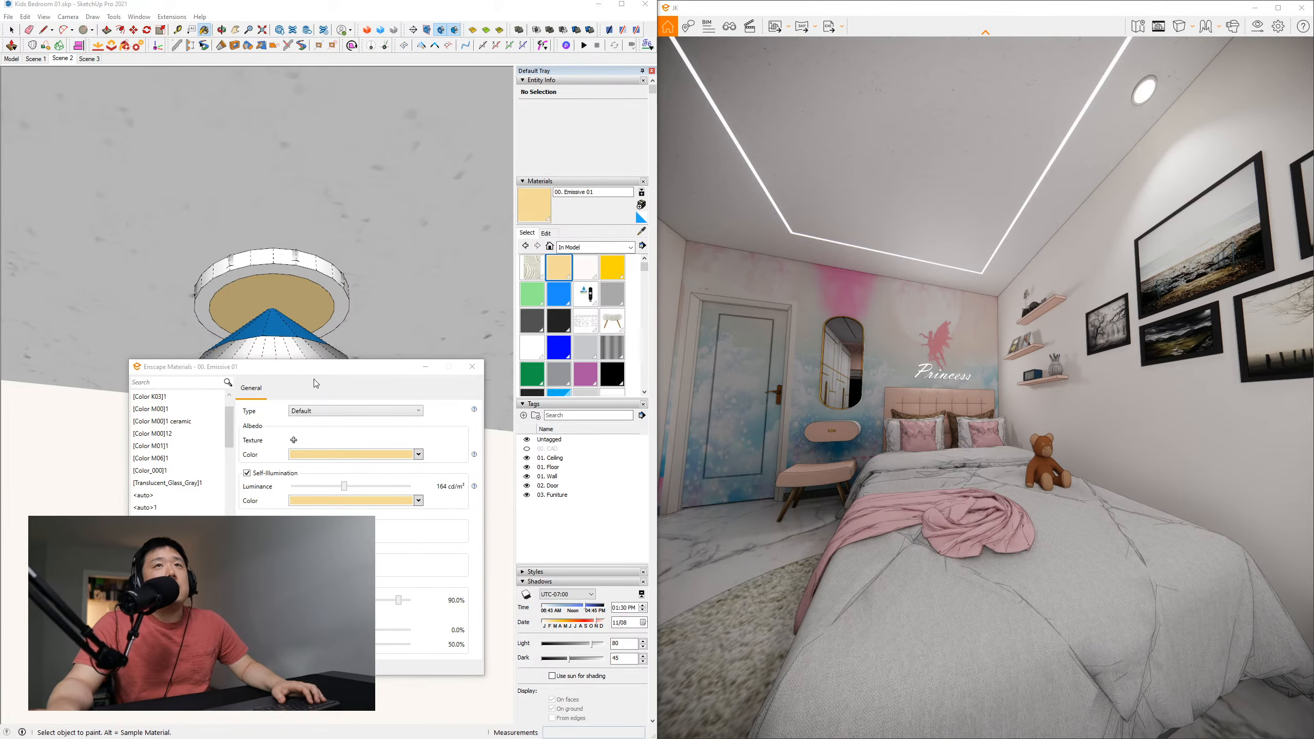
left_click_drag(724, 461, 868, 447)
key("w")
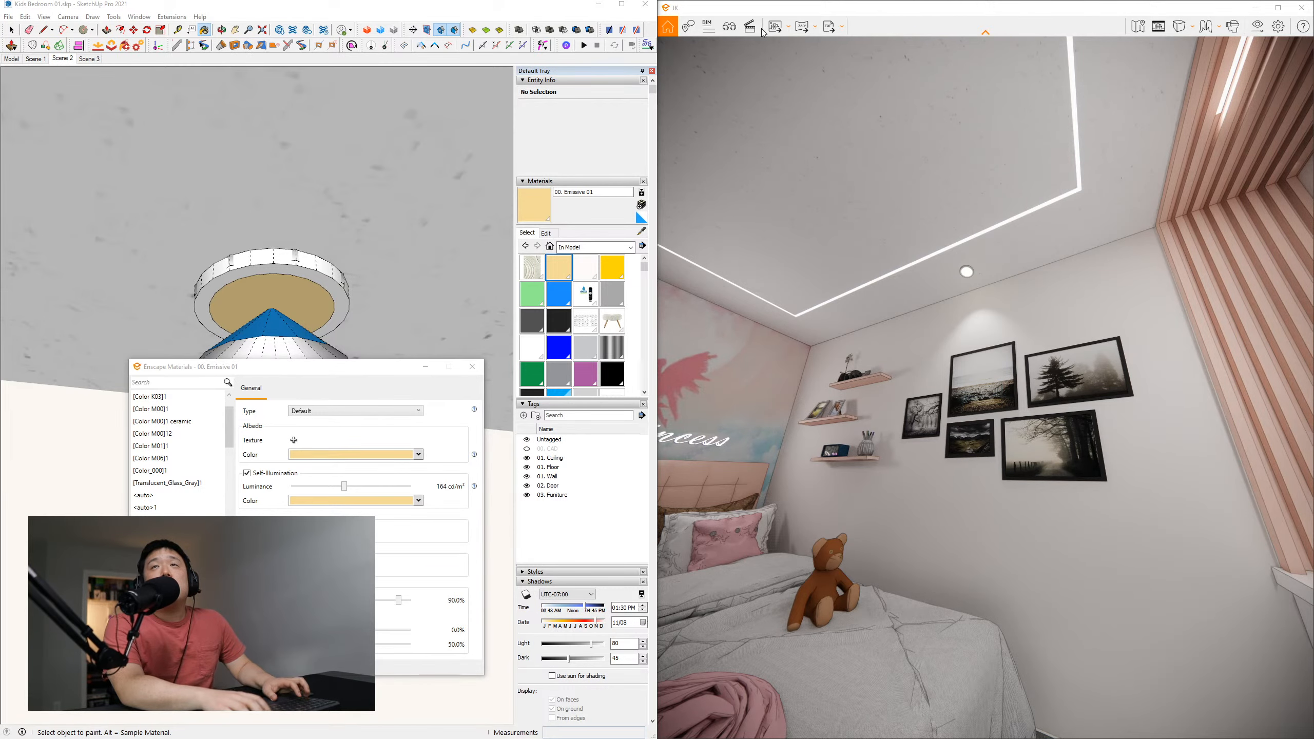
key("shift+F11")
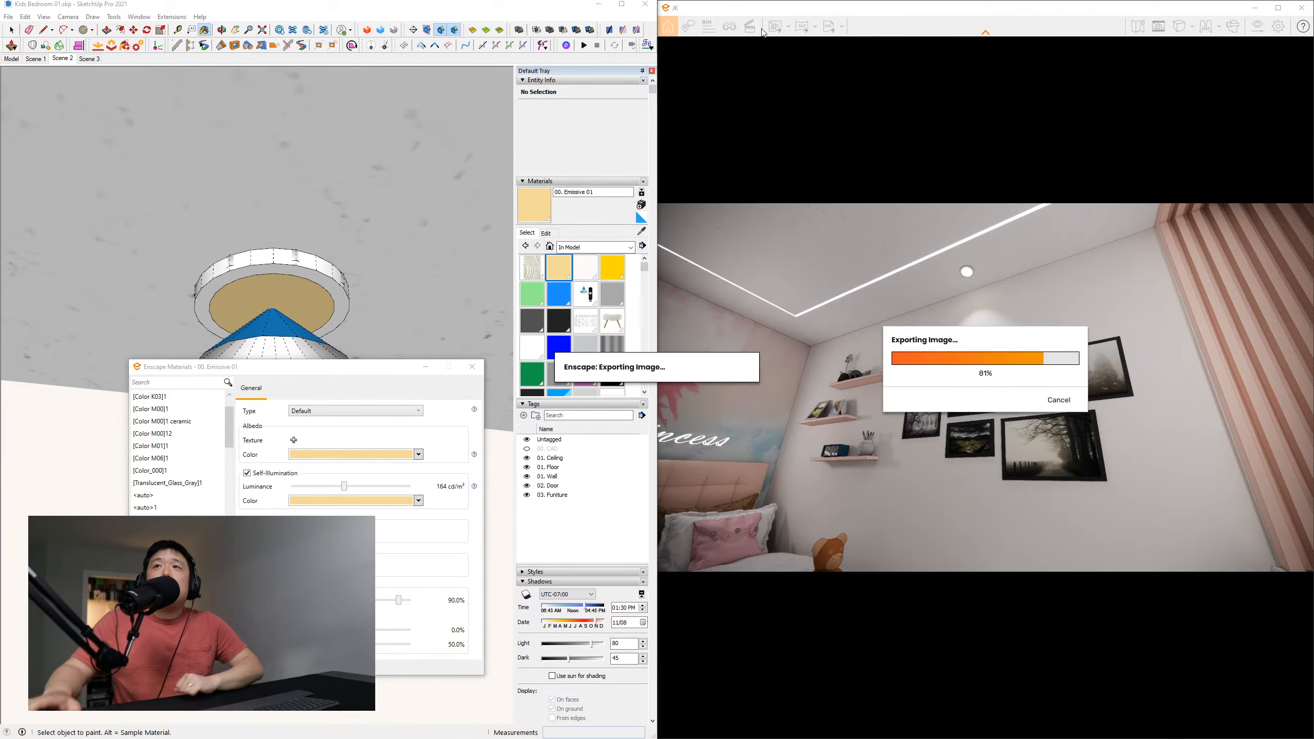